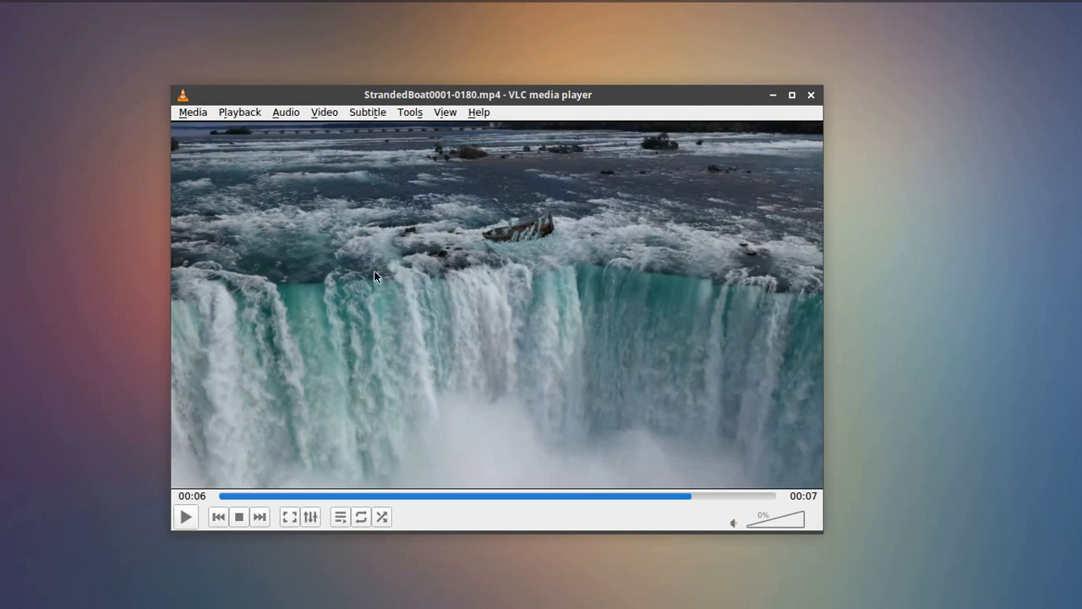
- Scrub back and forth through StrandedBoat0001-0180.mp4 to examine the boat composited above the waterfall
drag(691, 496, 581, 513)
drag(714, 497, 335, 537)
drag(403, 530, 383, 522)
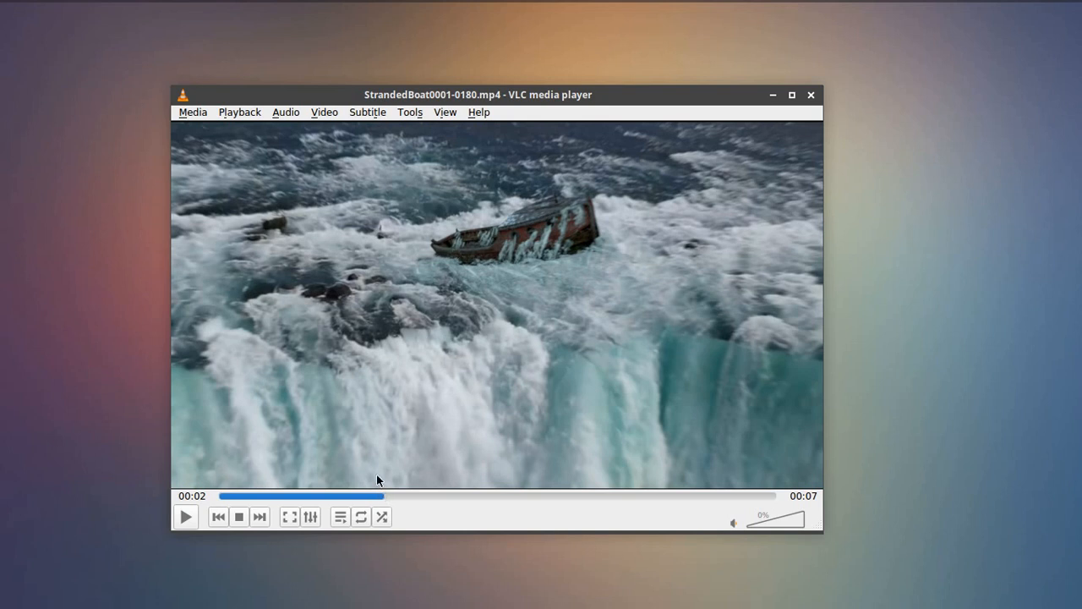
drag(382, 498, 528, 503)
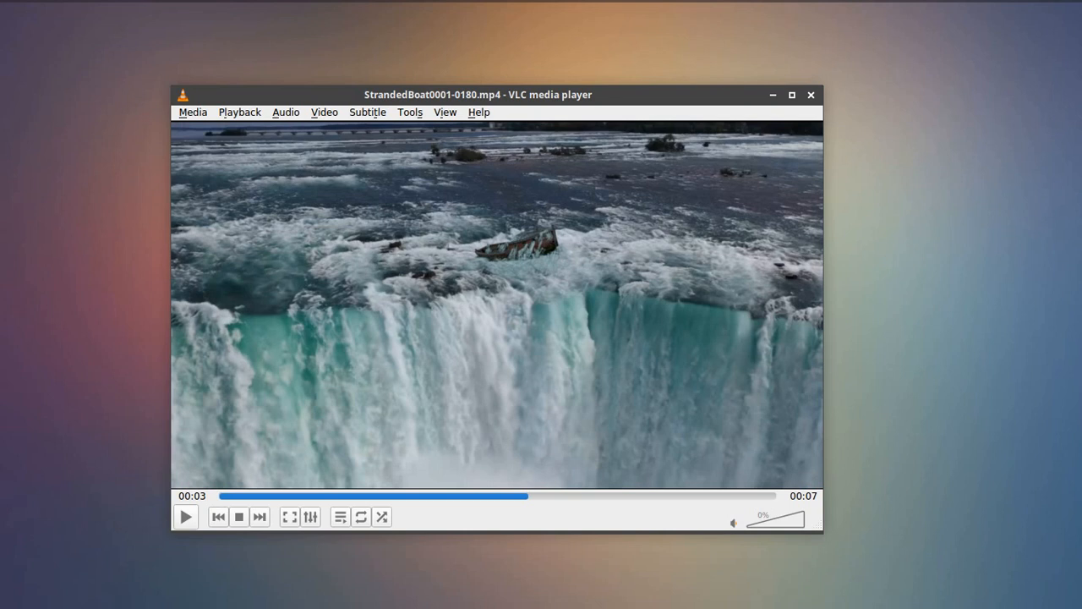
drag(526, 494, 673, 507)
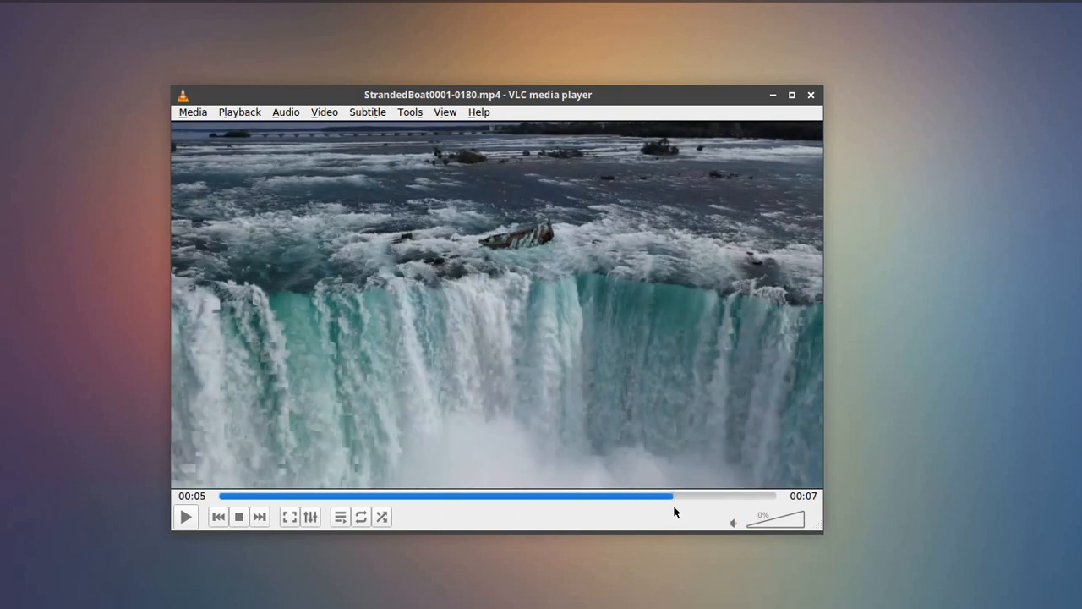
mouse_move(673, 494)
mouse_down()
mouse_move(454, 541)
mouse_move(649, 518)
mouse_move(374, 524)
mouse_move(524, 529)
mouse_move(562, 499)
mouse_move(660, 497)
mouse_move(523, 499)
mouse_move(374, 514)
mouse_move(708, 514)
mouse_move(435, 543)
mouse_move(652, 539)
mouse_move(721, 514)
mouse_move(618, 512)
mouse_move(684, 511)
mouse_up()
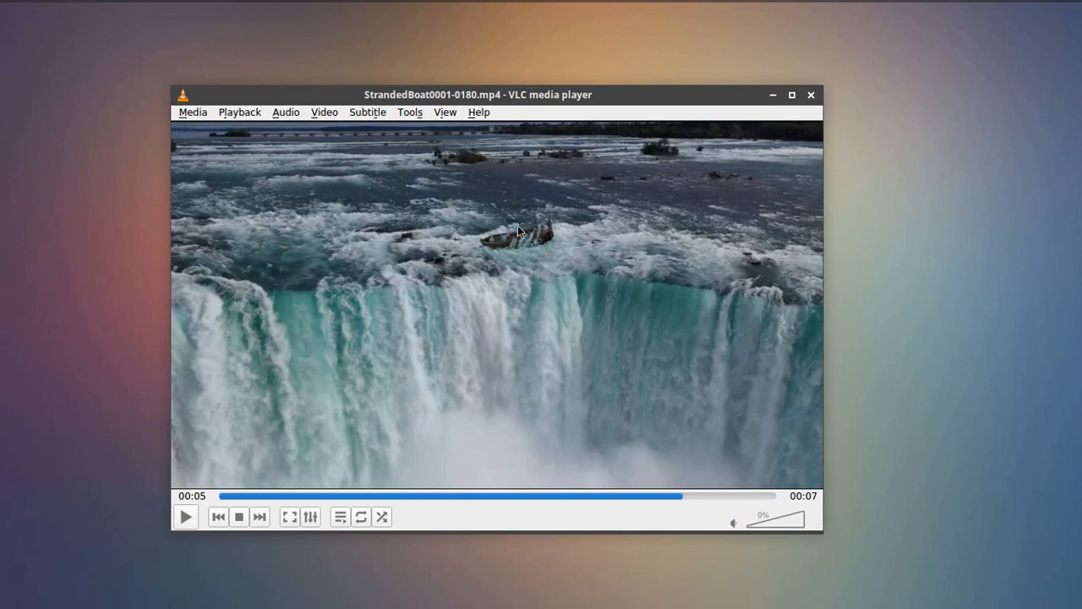
drag(683, 495, 644, 495)
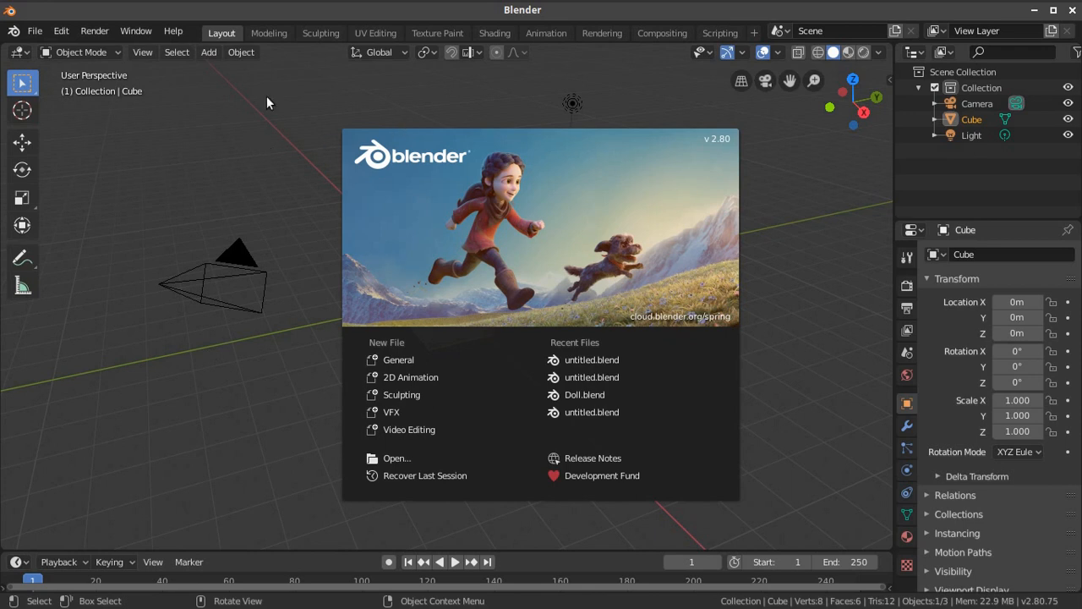
- Switch to Blender, dismiss the splash screen, and delete the default cube and light
click(313, 205)
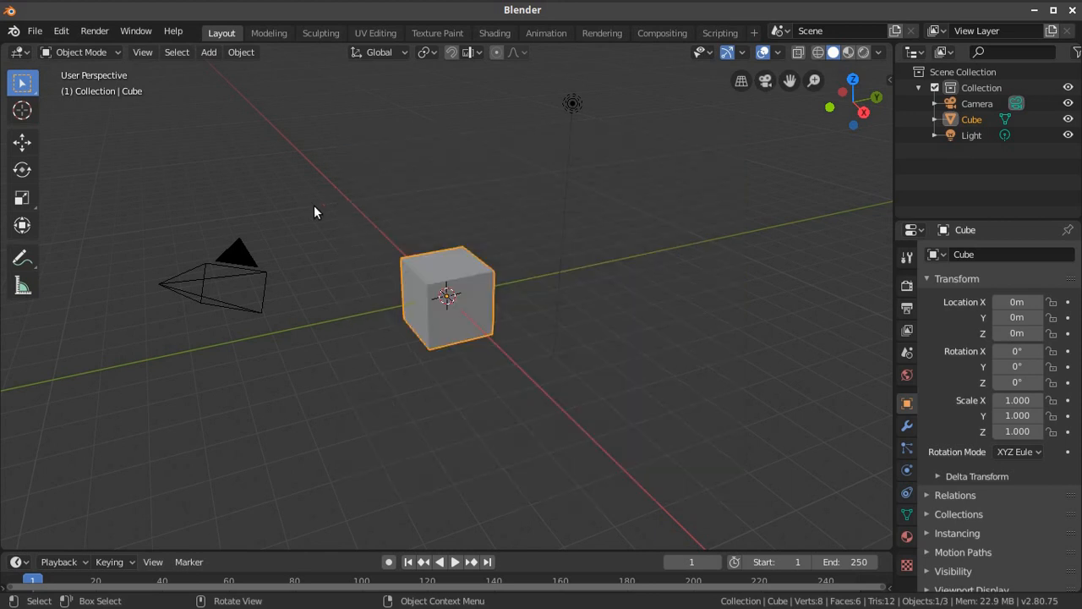
right_click(459, 265)
click(539, 303)
click(474, 292)
key(x)
click(478, 293)
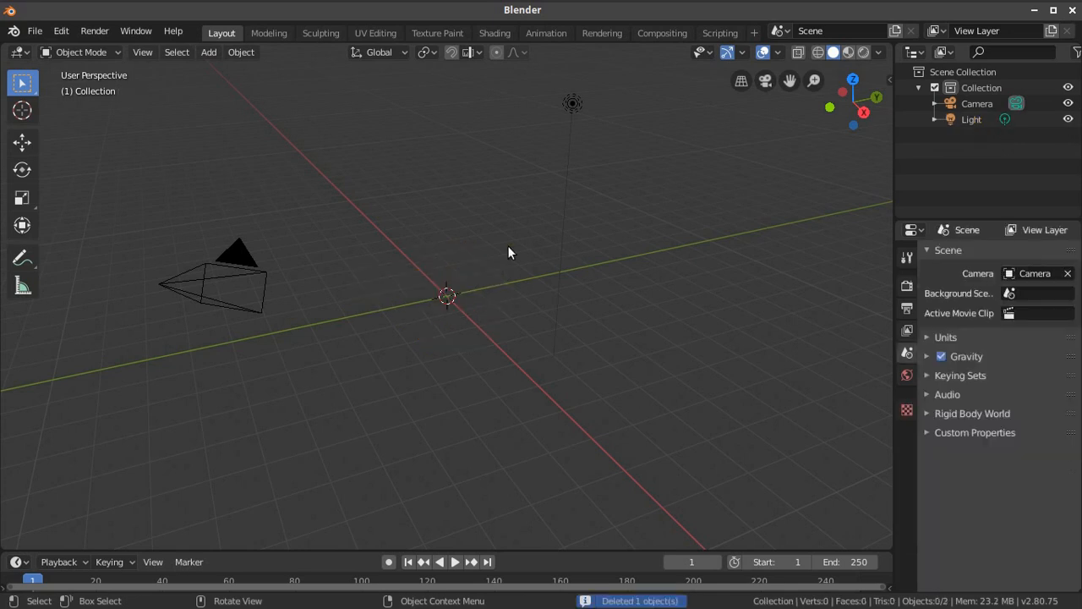
click(570, 105)
key(x)
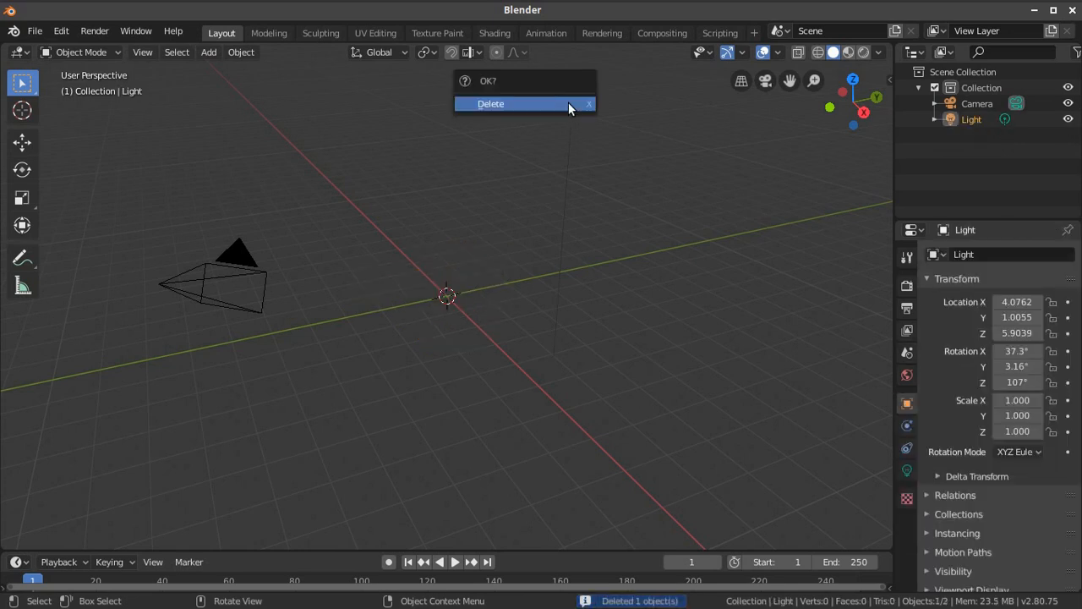
click(568, 103)
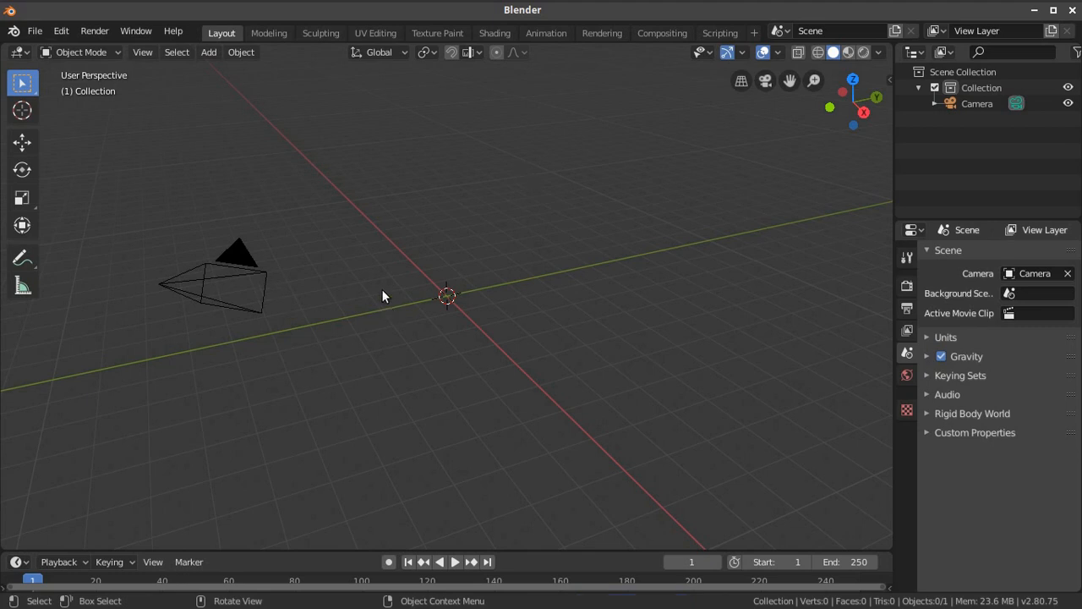
- Set the viewport to the top view and align the active camera to that view
click(142, 53)
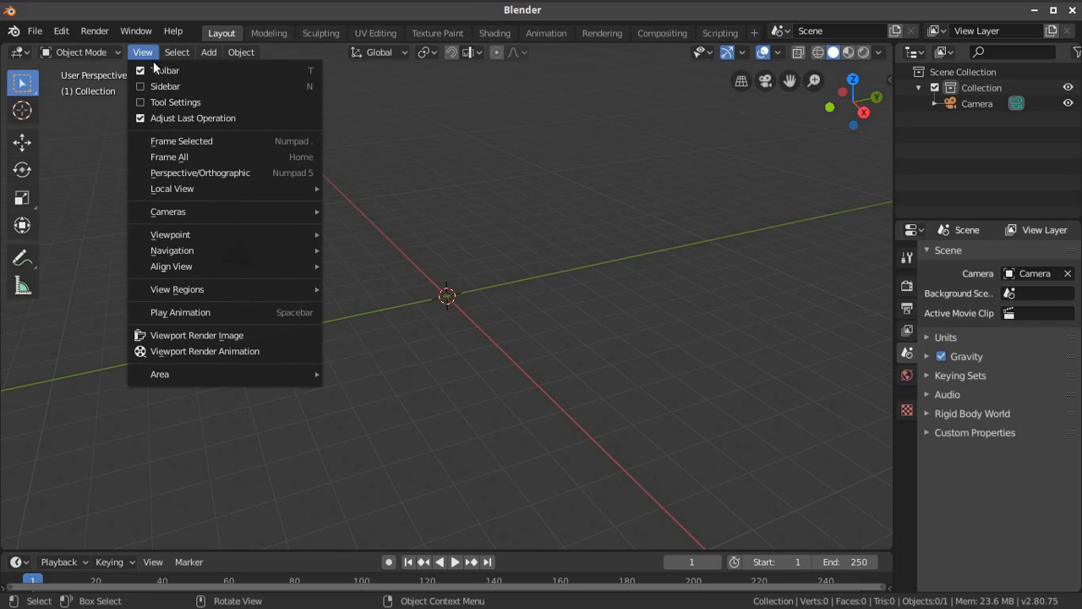
mouse_move(164, 250)
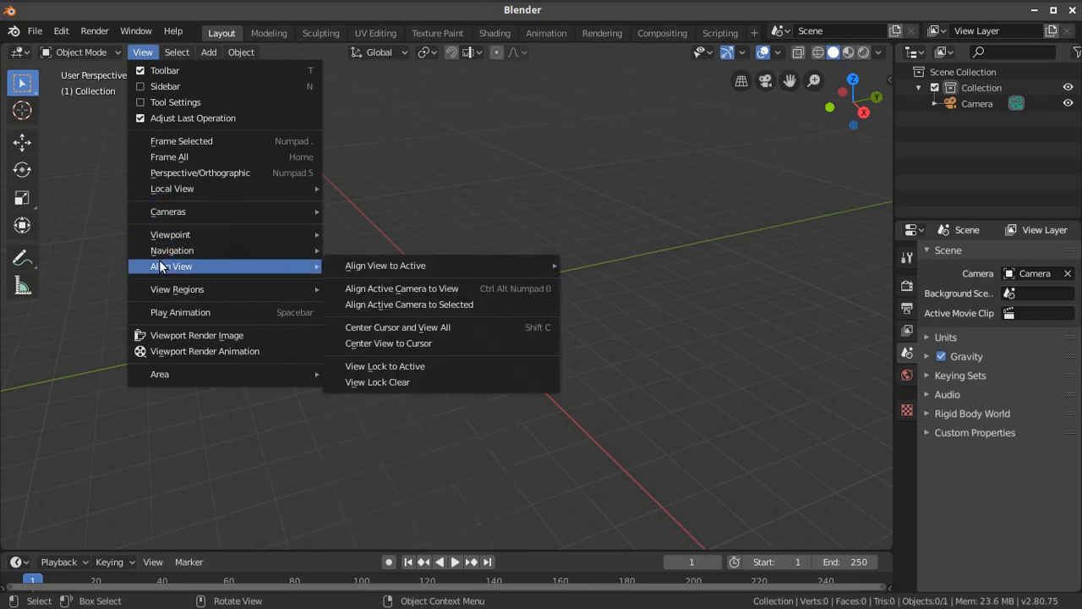
click(343, 258)
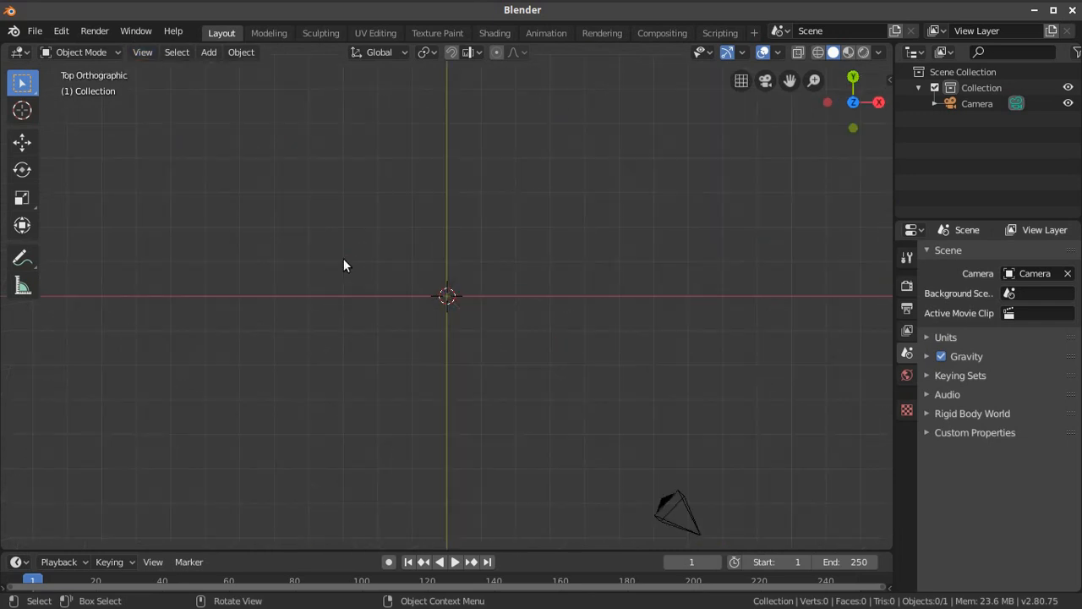
click(142, 53)
mouse_move(203, 267)
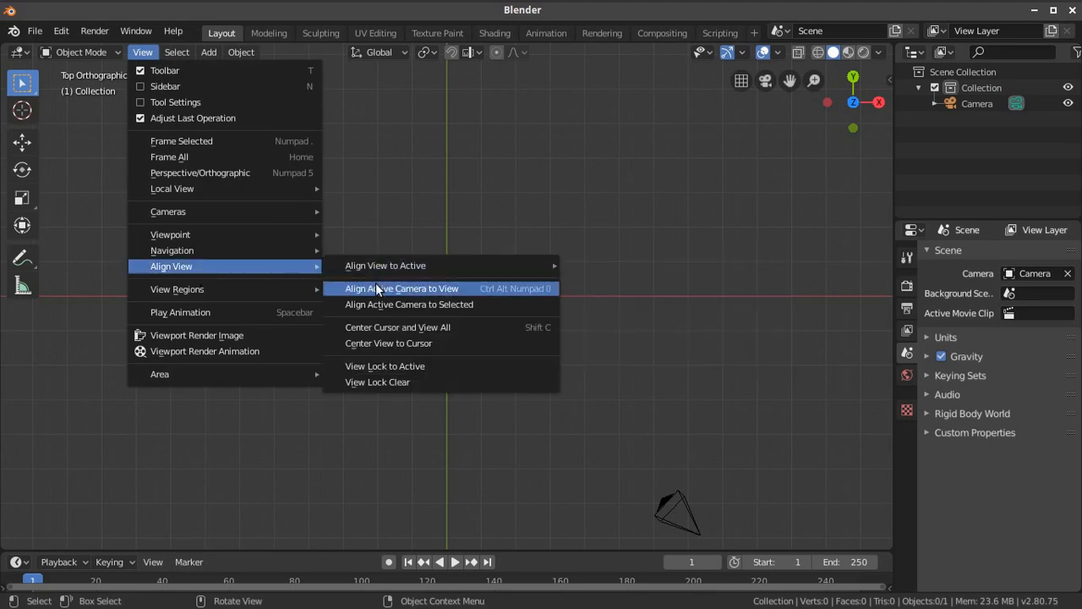
click(376, 287)
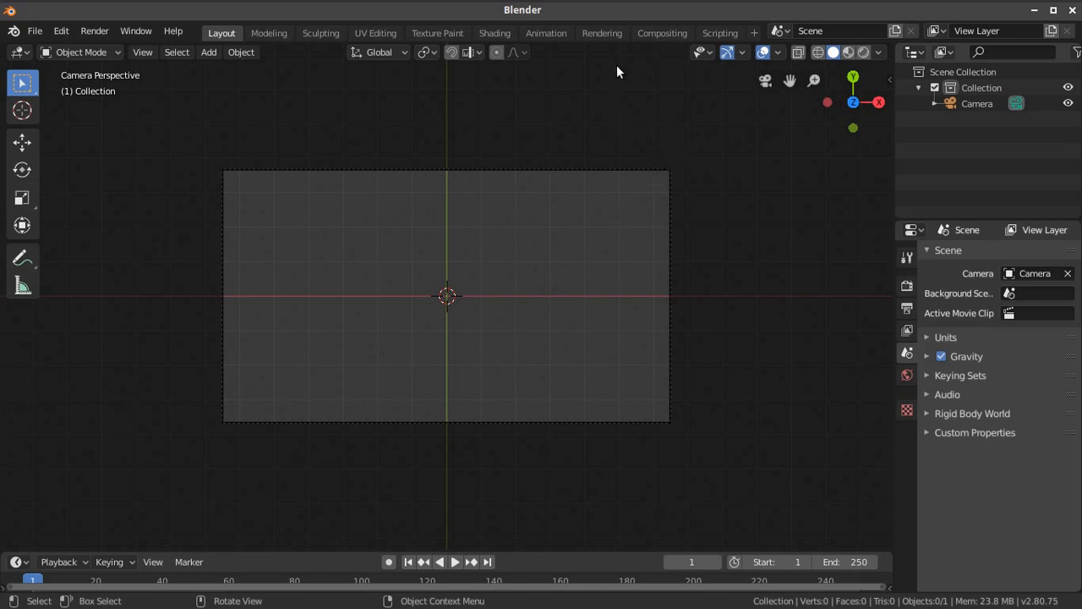
- Add a VFX Motion Tracking workspace to the project
click(755, 31)
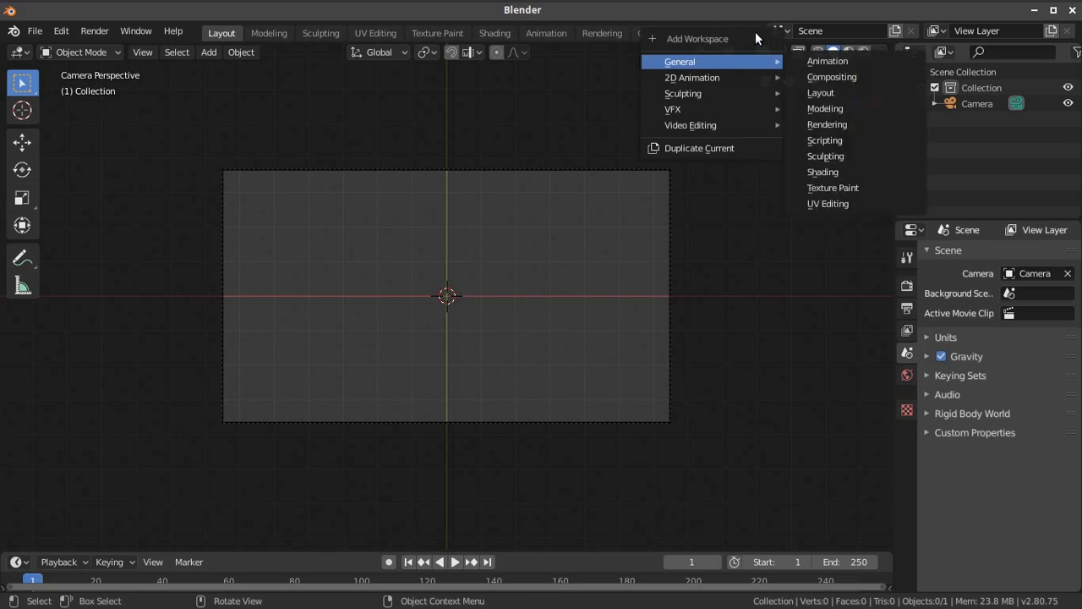
mouse_move(706, 107)
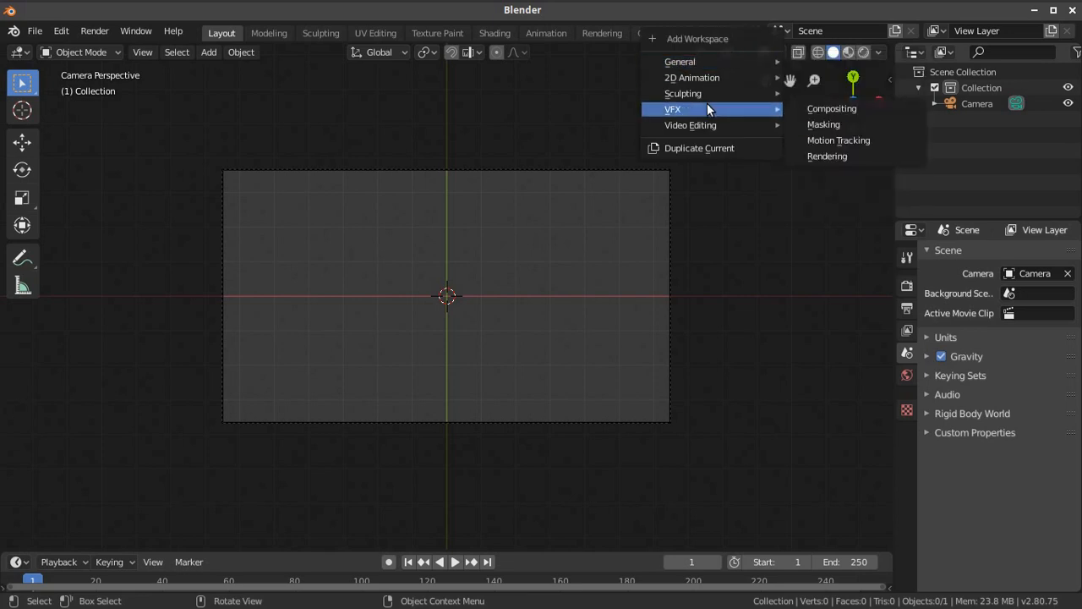
click(850, 141)
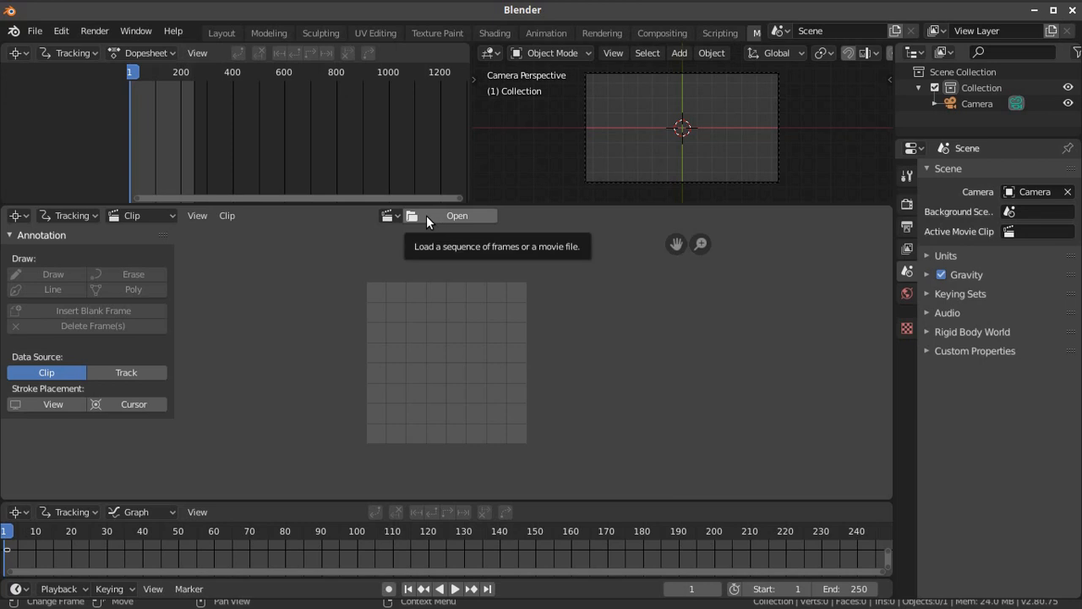
- Start opening a clip, browse to the recent TrackingTest2 folder, and show its files as thumbnails
click(223, 215)
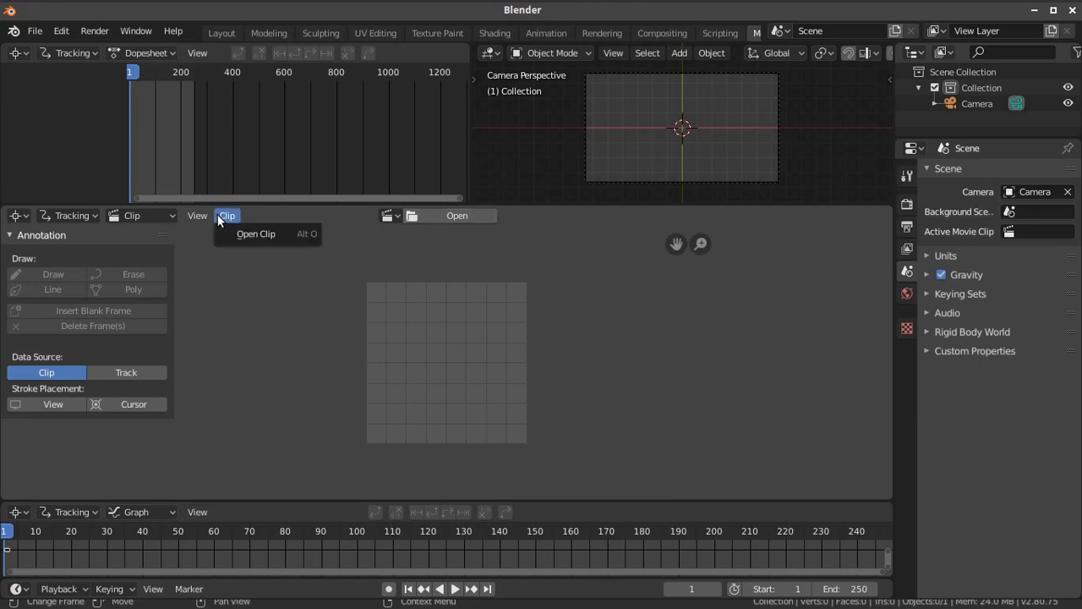
click(238, 233)
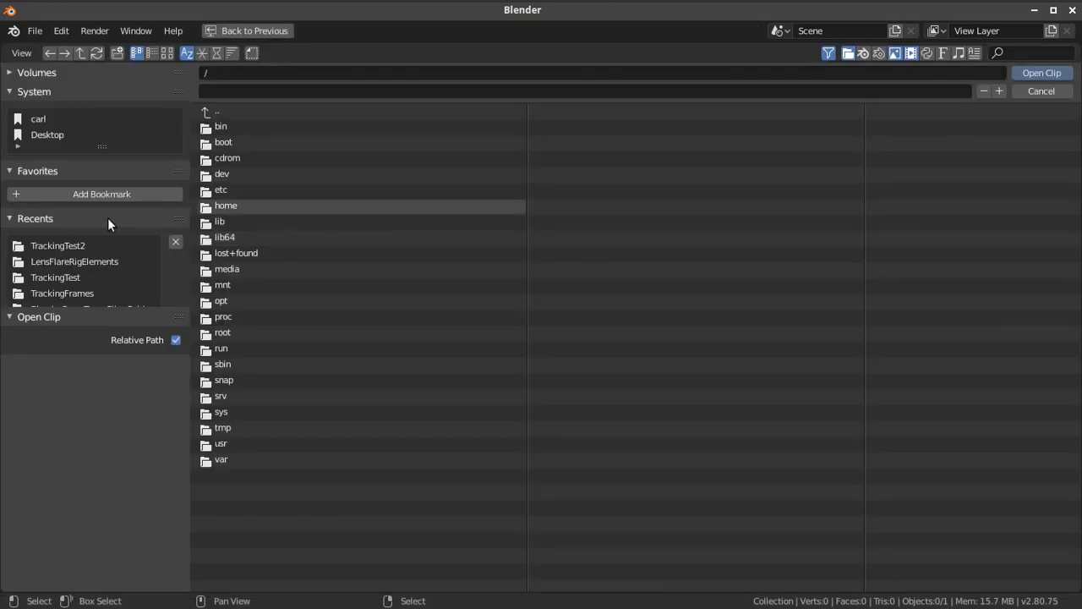
click(76, 246)
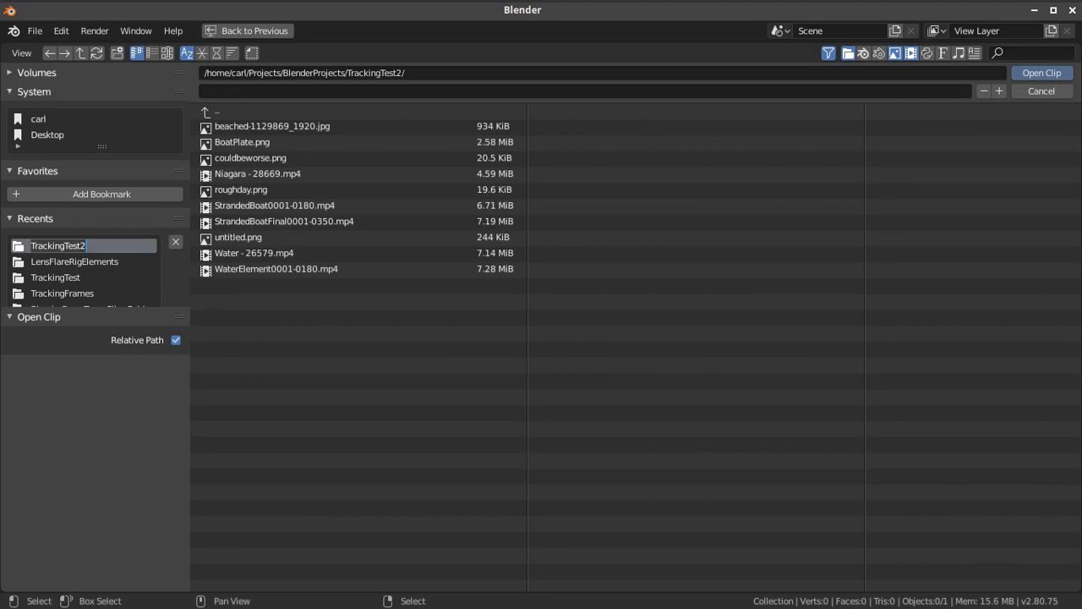
click(169, 51)
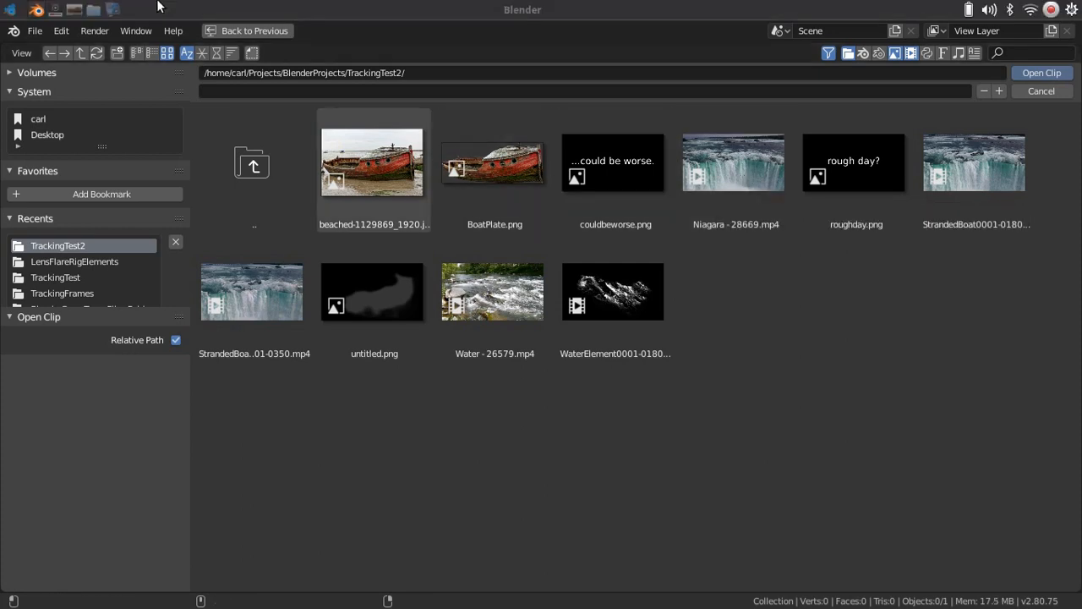
- Switch to the image viewer and compare beached-1129869_1920.jpg with the cut-out BoatPlate.png, then minimize the viewer
click(76, 11)
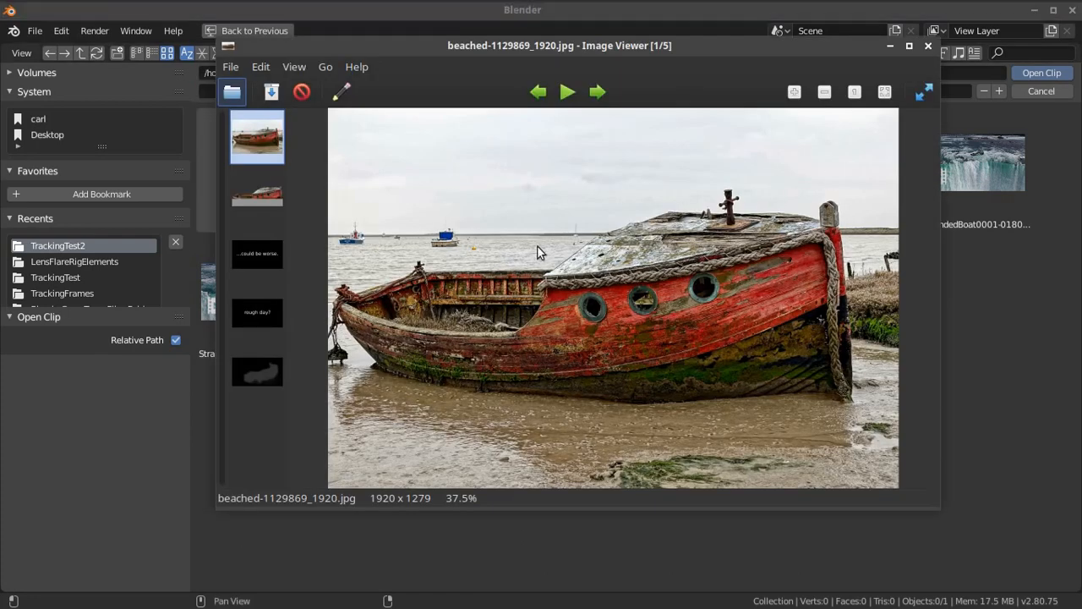
click(239, 198)
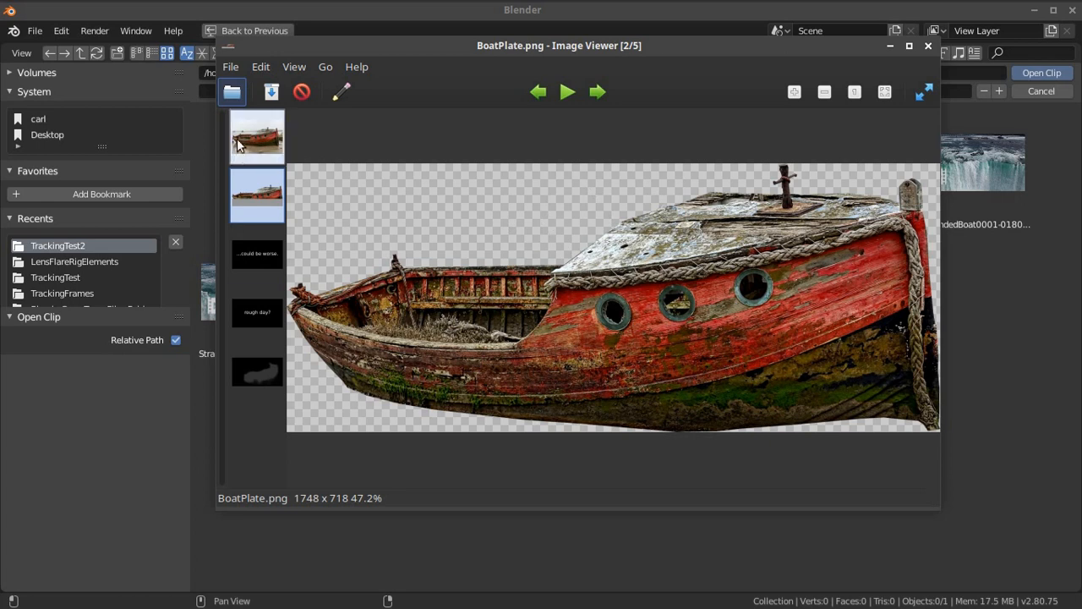
click(890, 47)
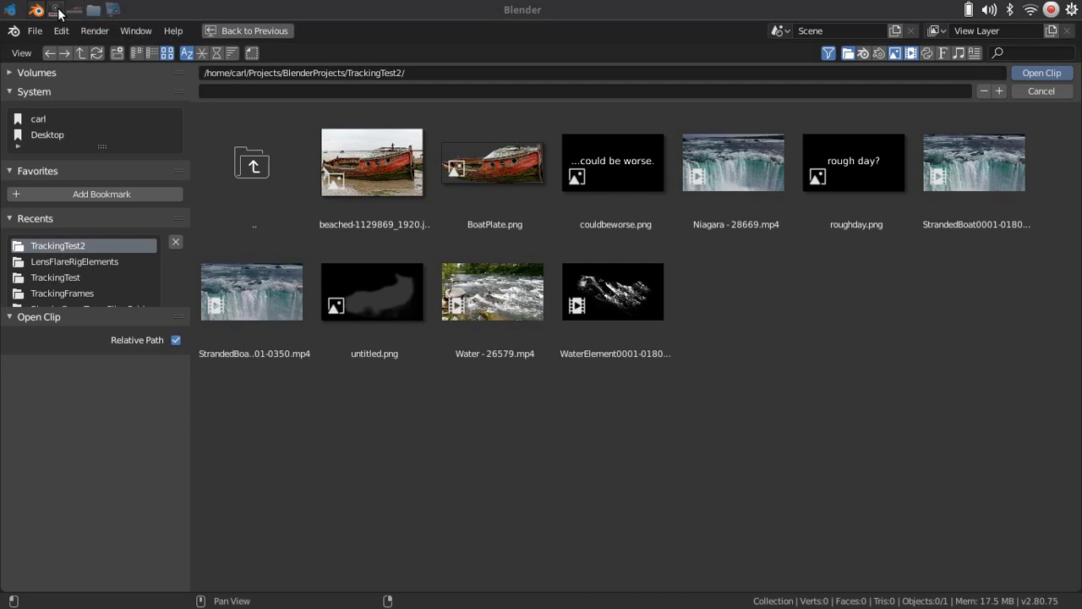
- Try to play the video in Parole Media Player, and minimize the player
click(58, 11)
click(290, 497)
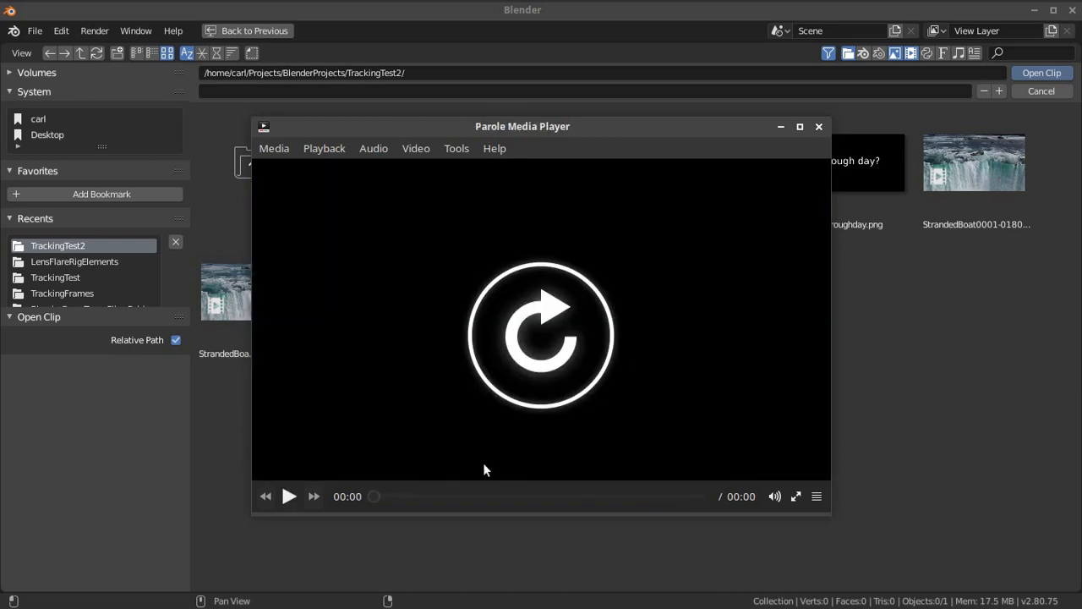
click(289, 495)
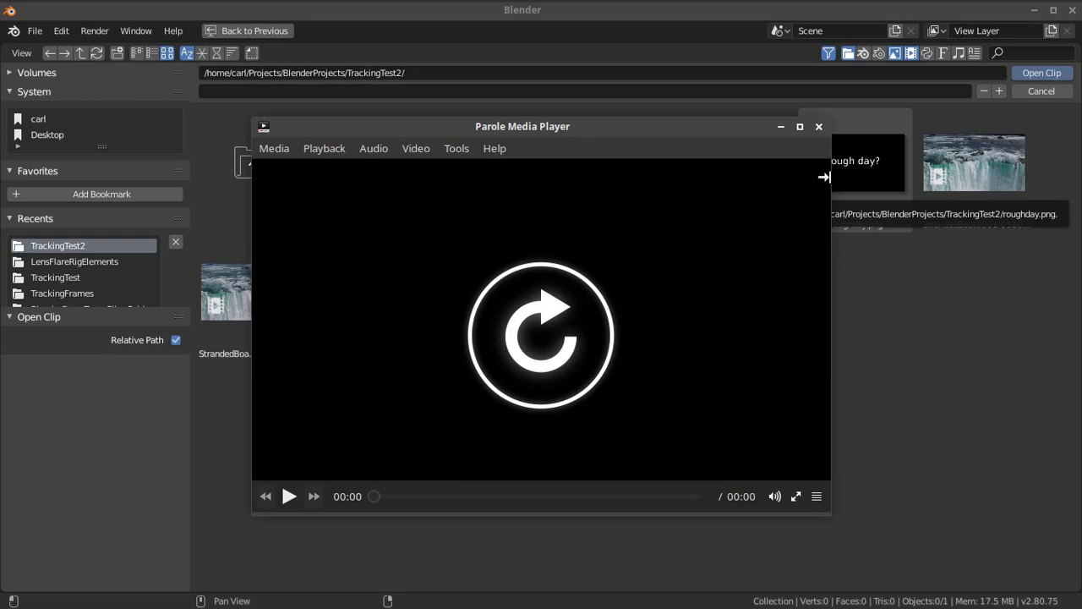
click(782, 125)
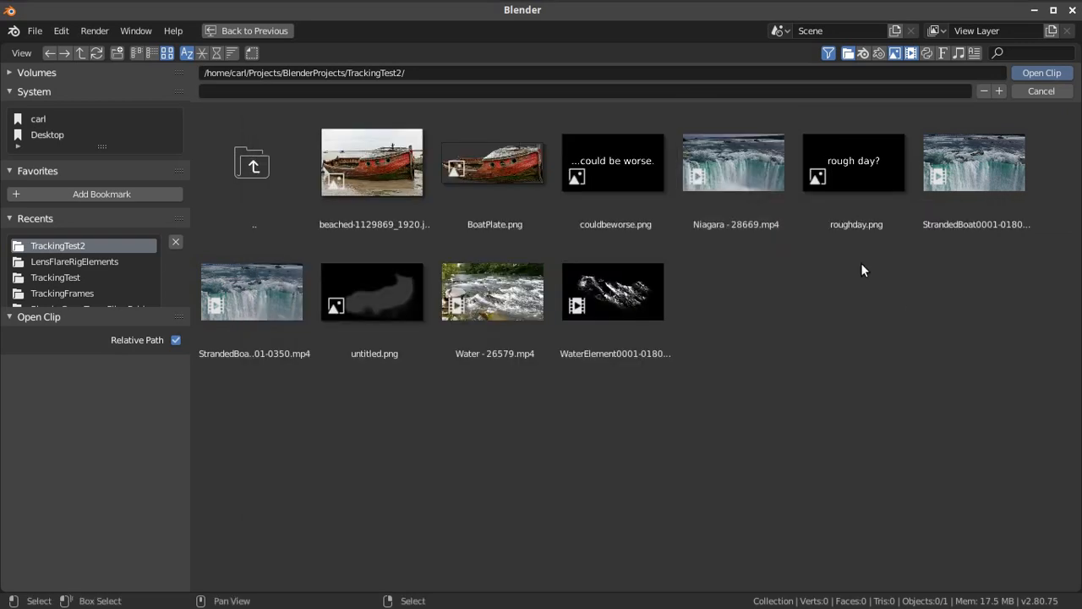
- Open the Niagara - 28669.mp4 footage as the movie clip for tracking
click(752, 182)
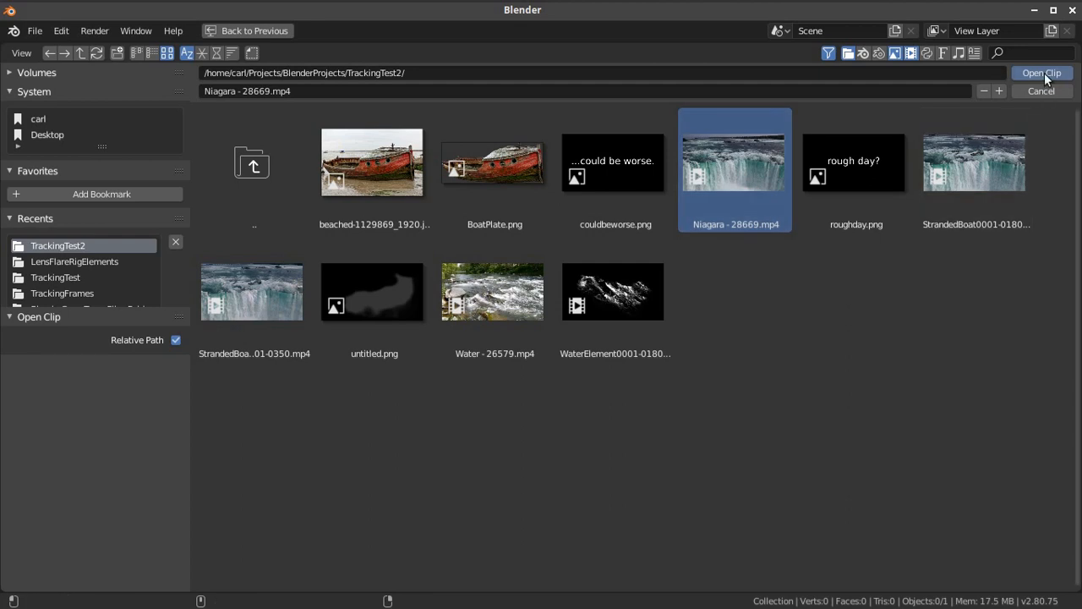
key(Return)
scroll(560, 345, down, 2)
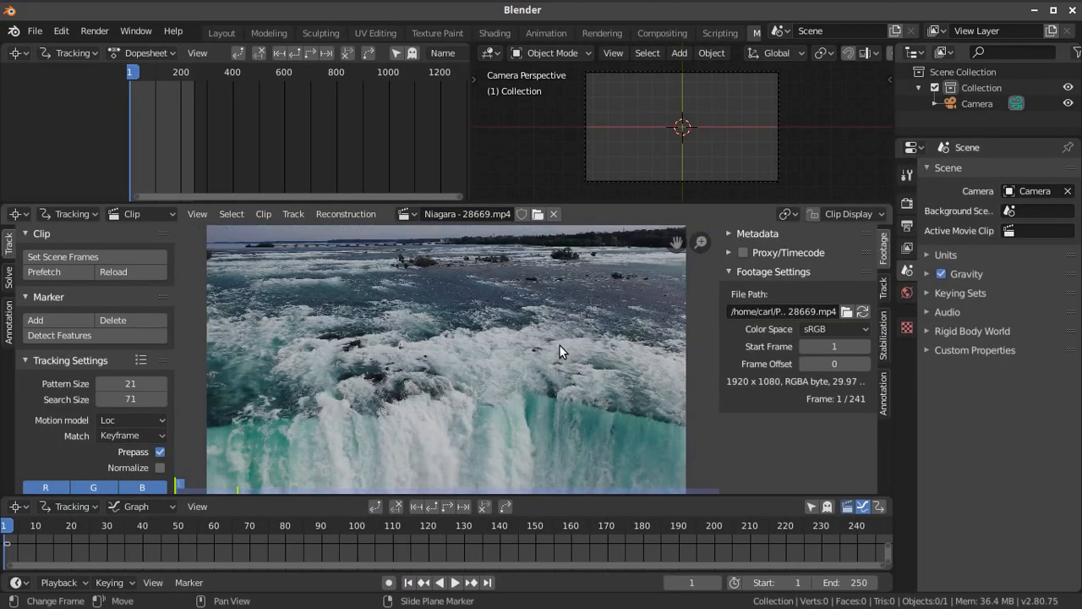
scroll(560, 348, down, 2)
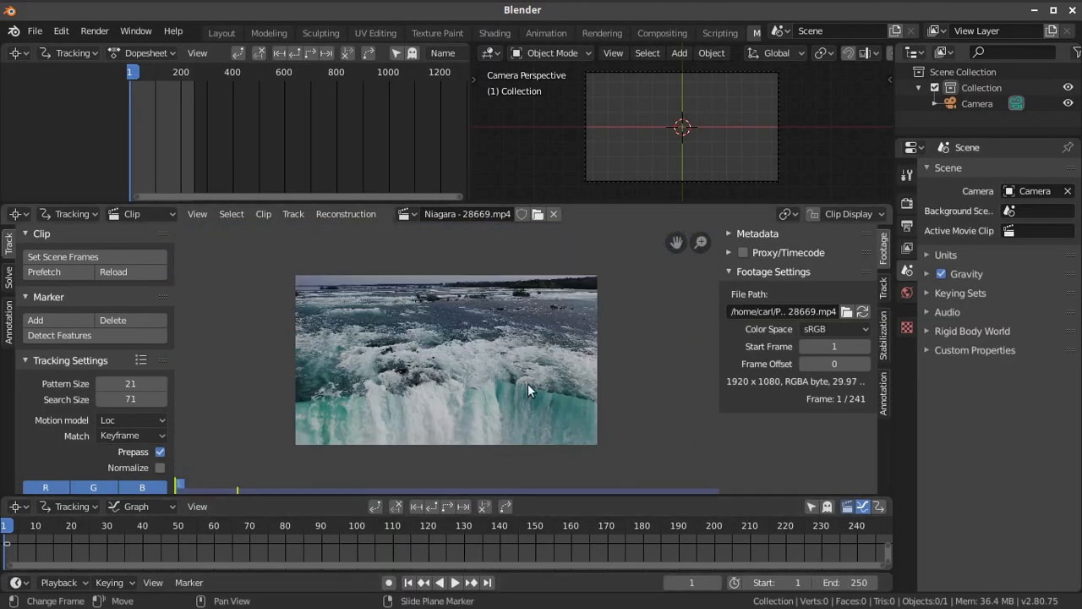
- Set the scene's end frame to 180
click(862, 583)
text(1)
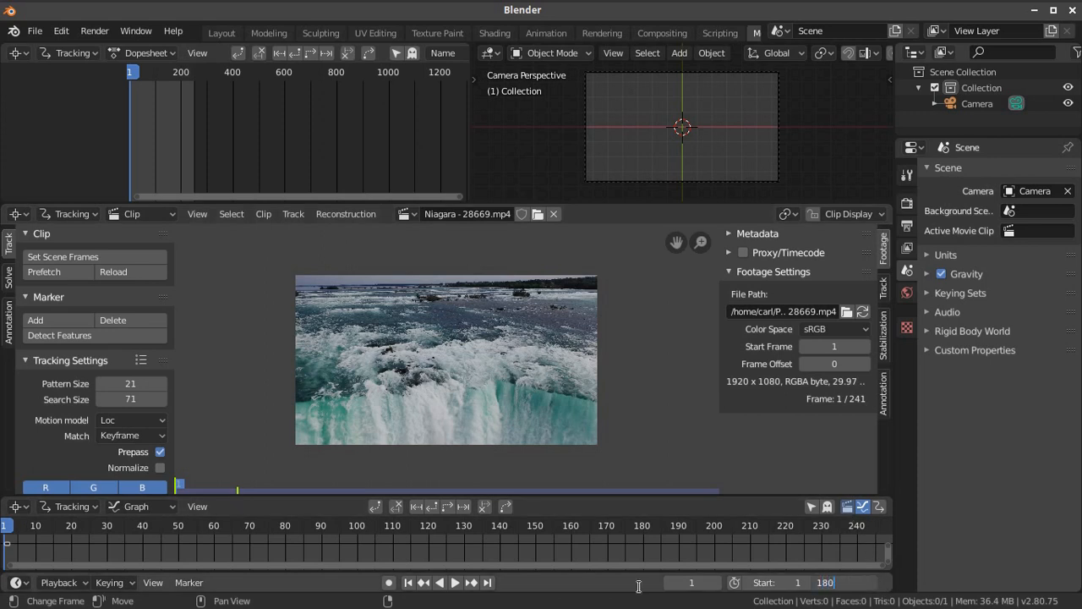
text(80)
key(Return)
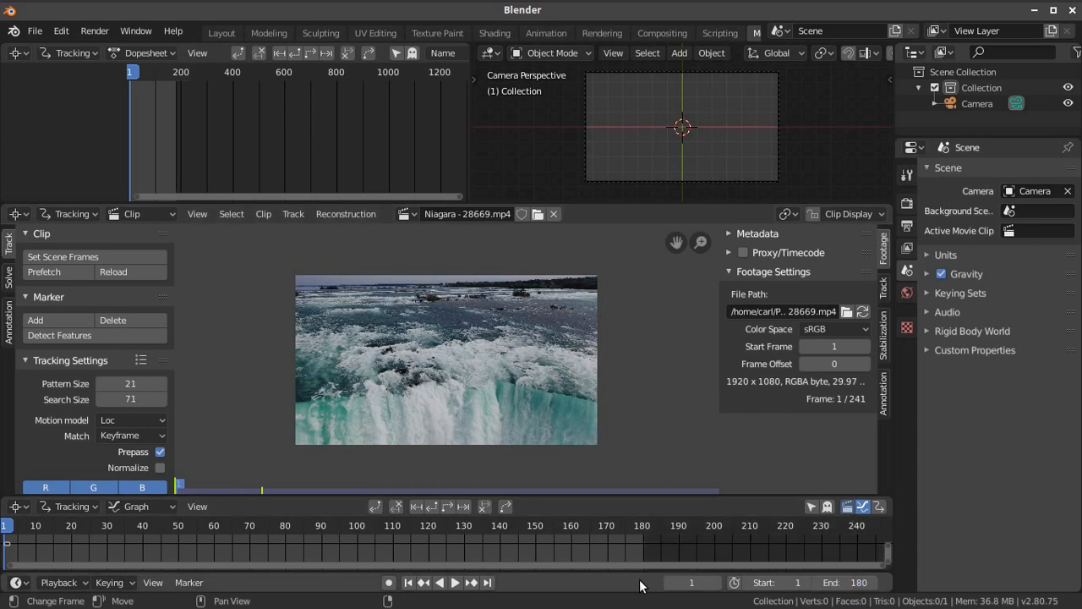
- Play the waterfall clip through the timeline to review its camera motion, and stop the playback
click(455, 582)
key(f)
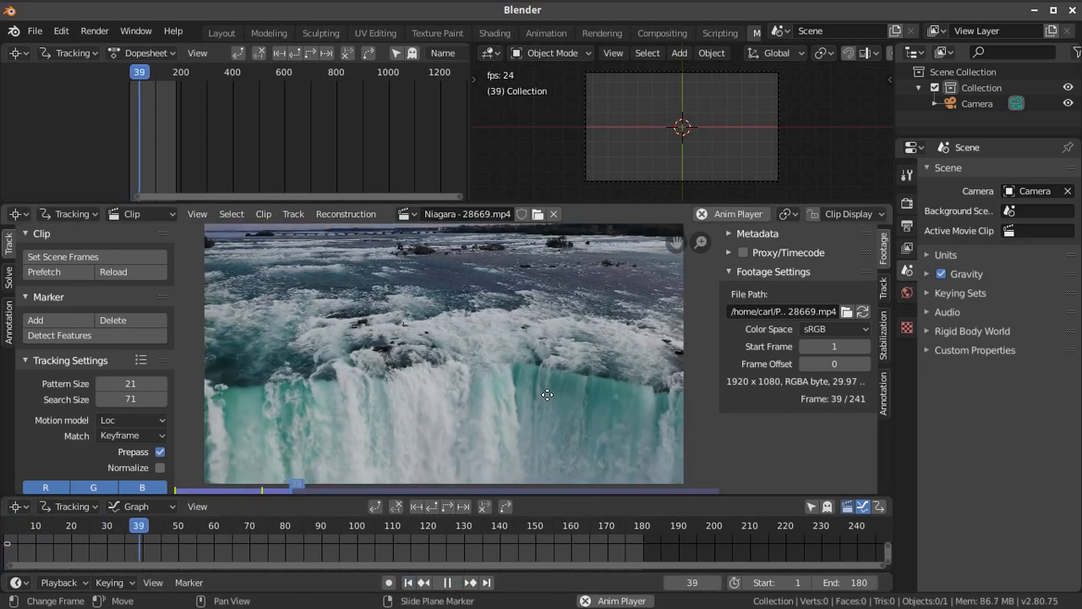
scroll(553, 362, down, 3)
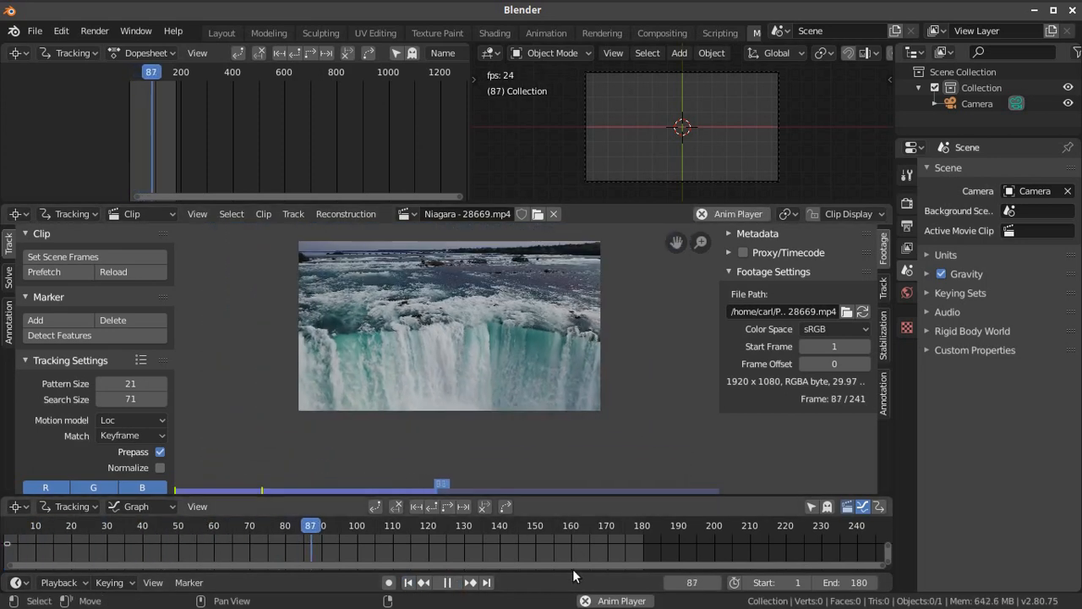
click(448, 582)
scroll(519, 385, up, 3)
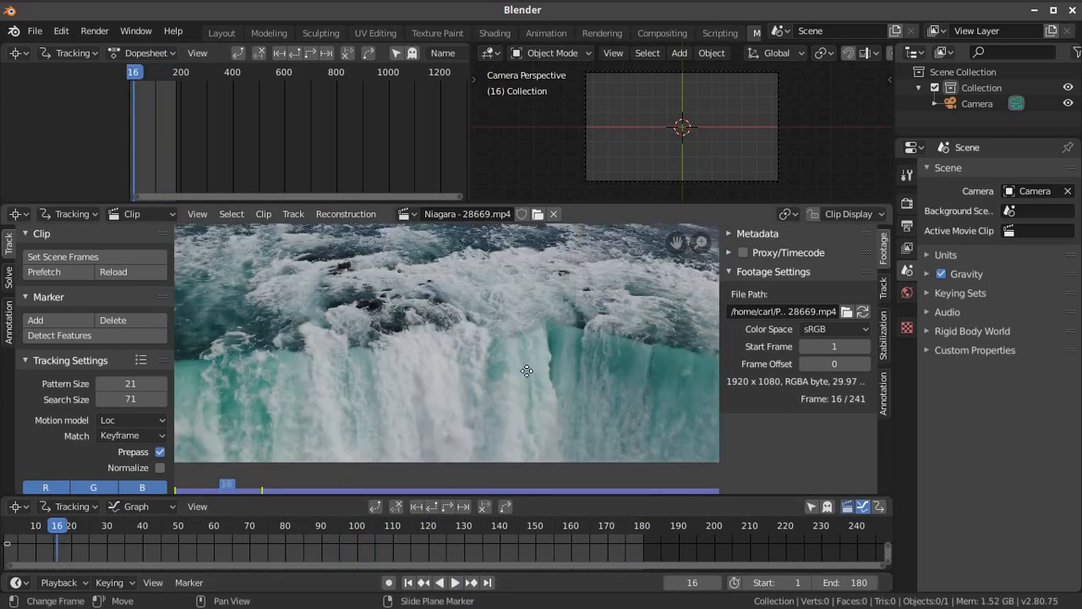
- Play the waterfall clip to review how the rocks move through the shot, and return to the first frame
scroll(525, 364, down, 3)
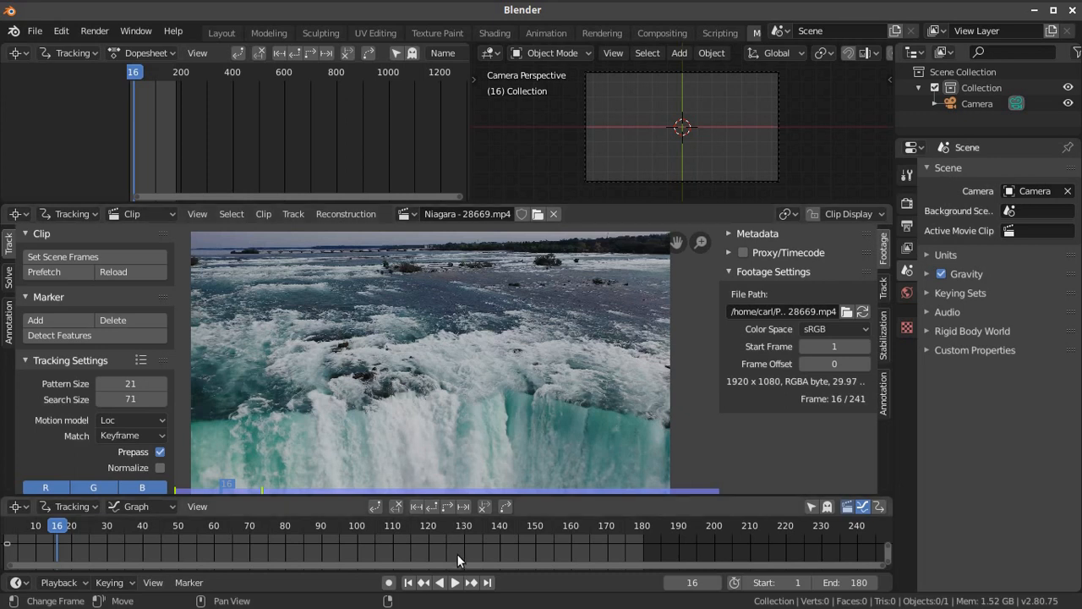
click(455, 582)
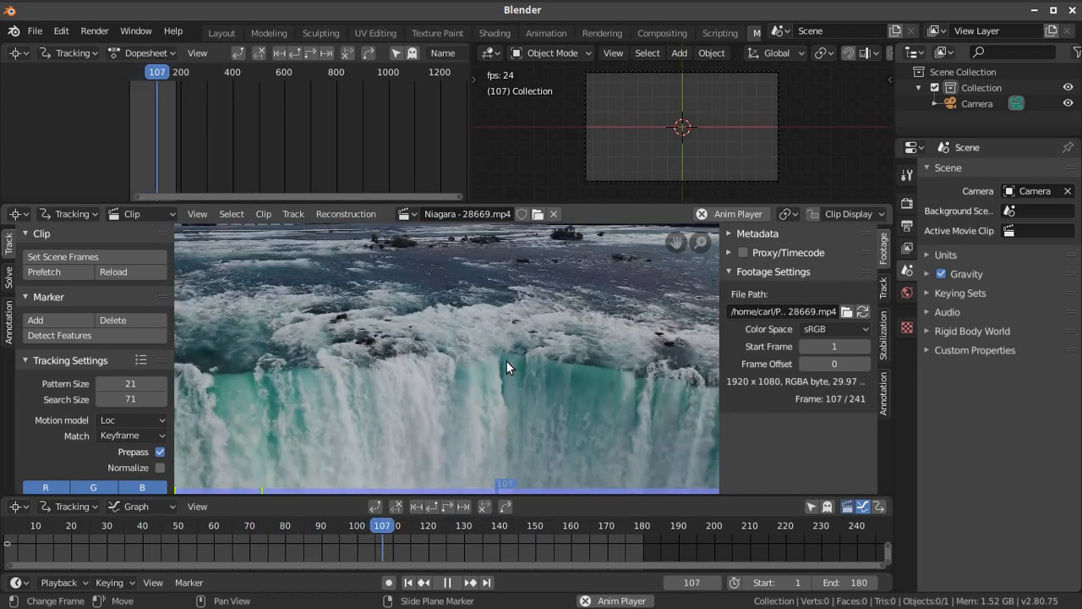
click(447, 582)
click(407, 582)
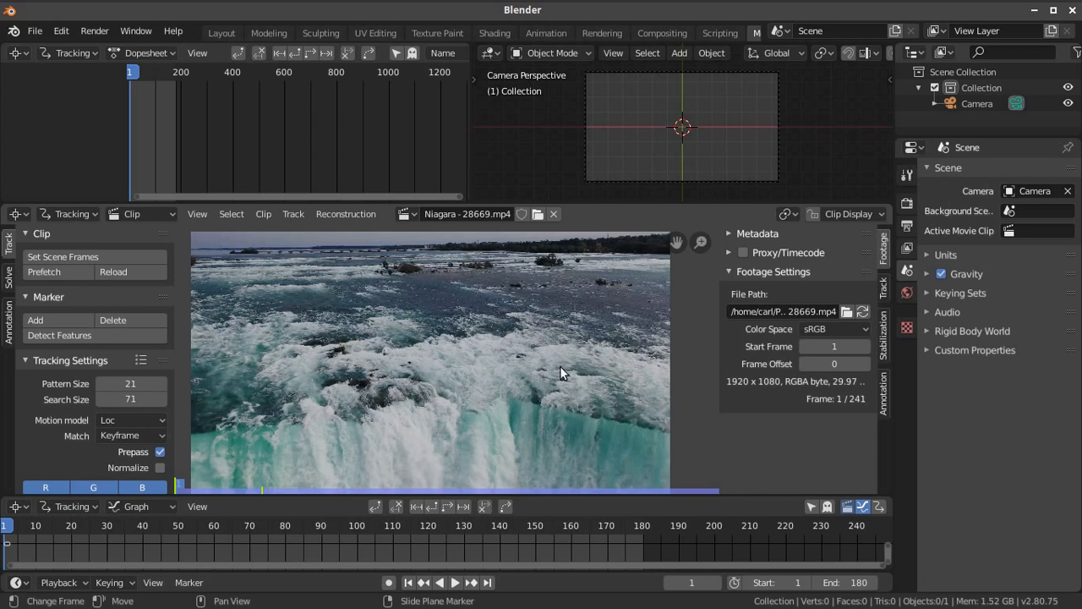
click(453, 583)
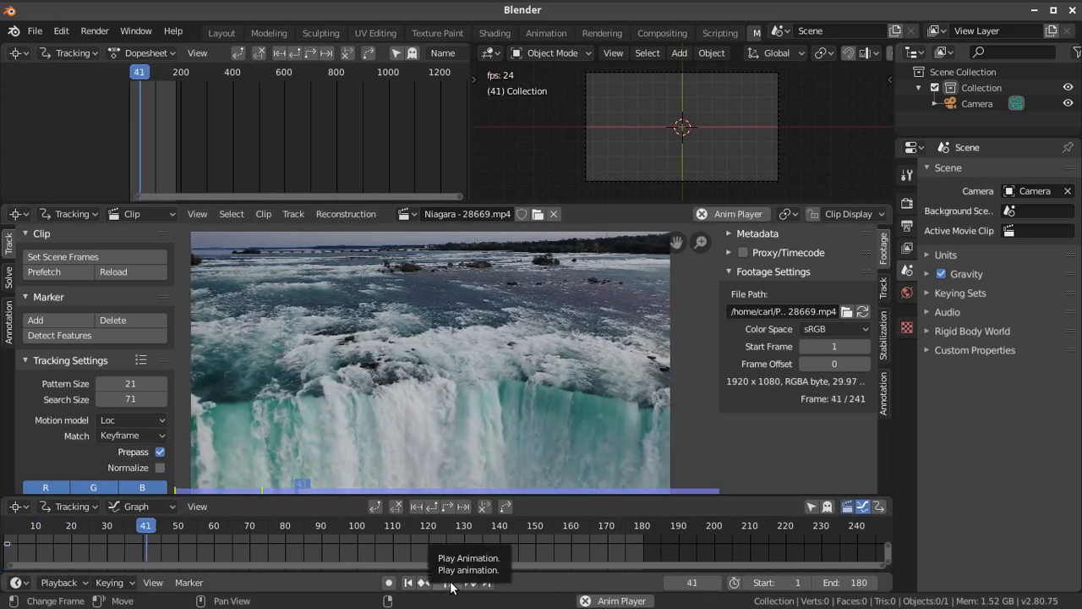
click(449, 583)
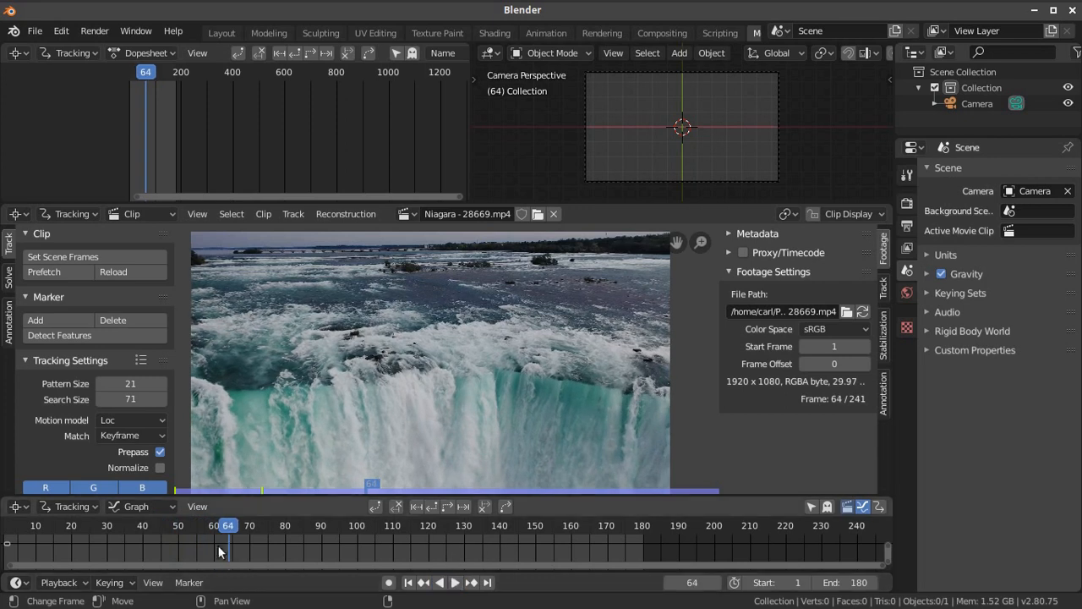
click(408, 583)
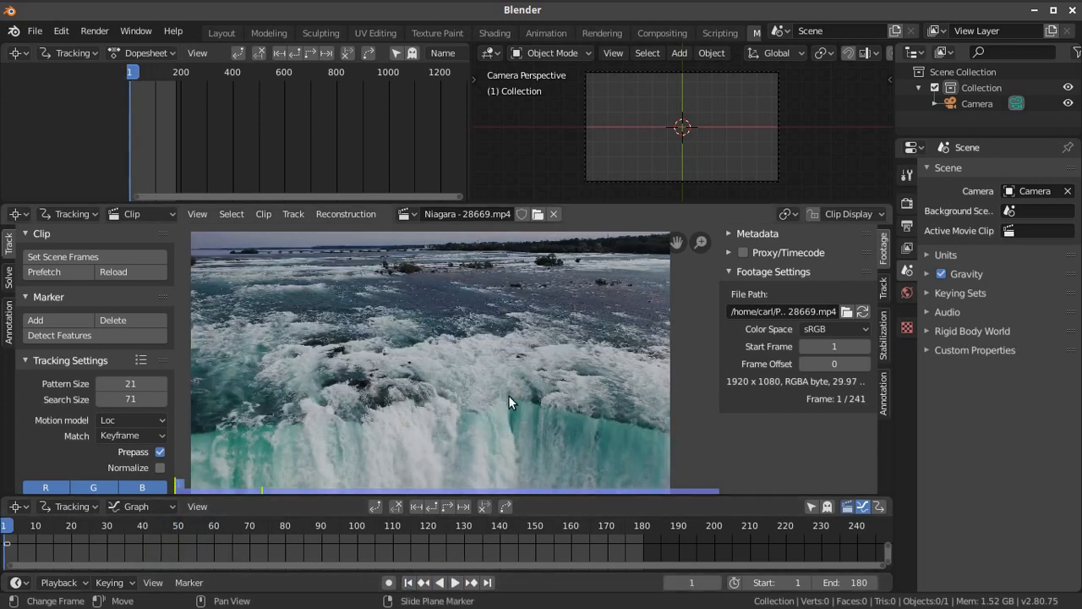
- Examine the dark rocks above the waterfall's edge through playback and scrubbing, and return to frame 2
scroll(508, 395, up, 1)
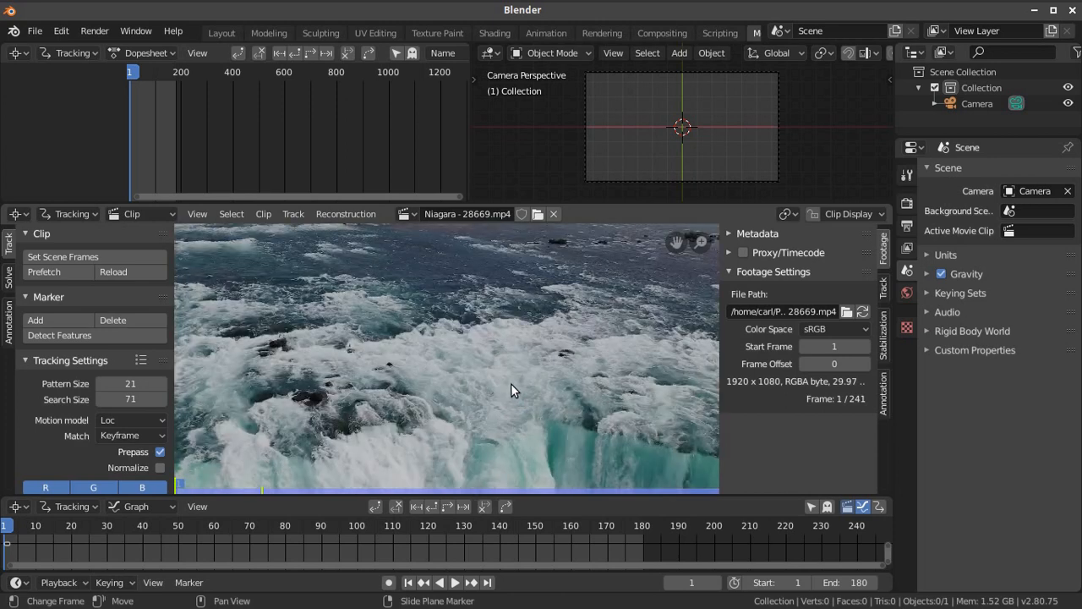
middle_drag(511, 384, 501, 344)
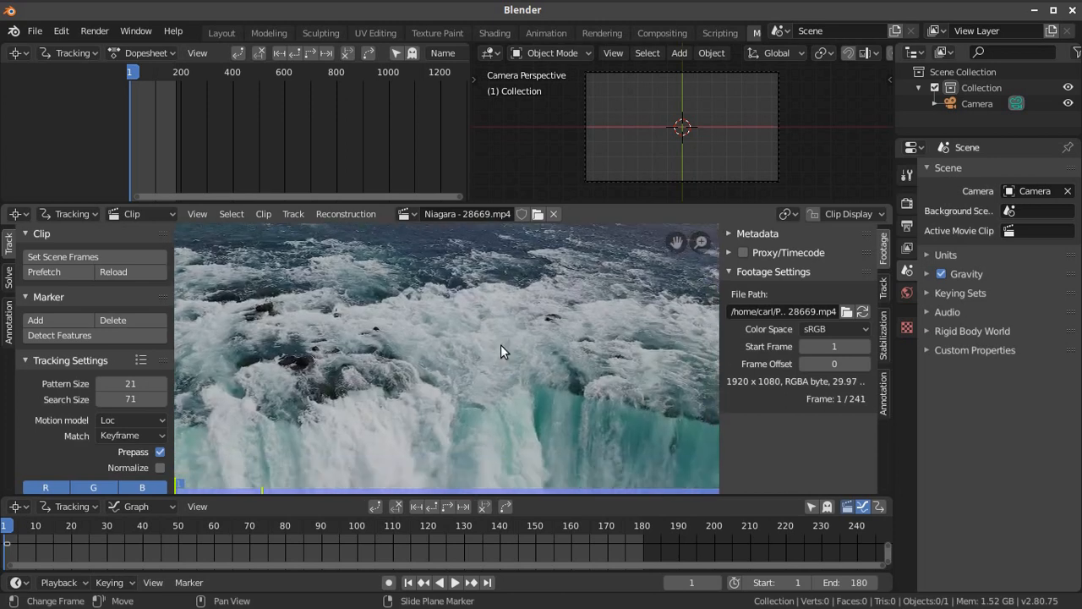
click(455, 582)
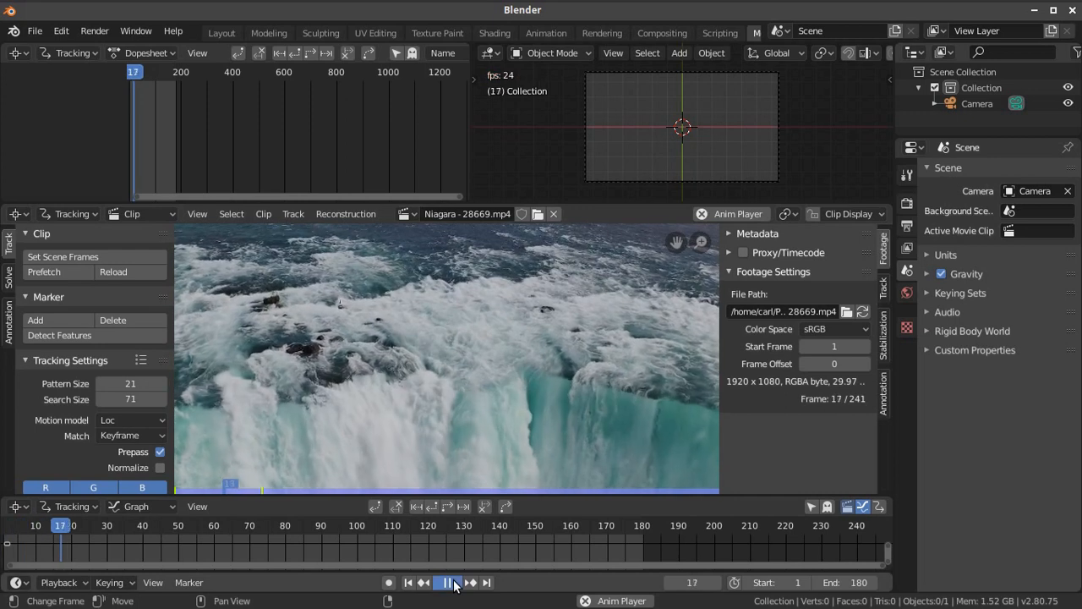
click(454, 582)
key(space)
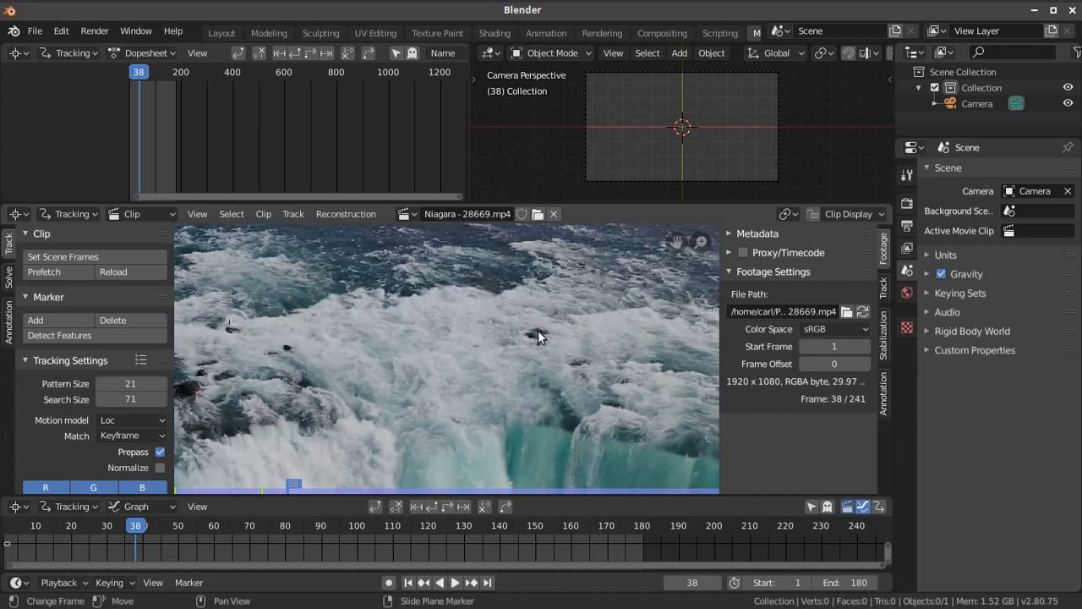
drag(105, 527, 309, 491)
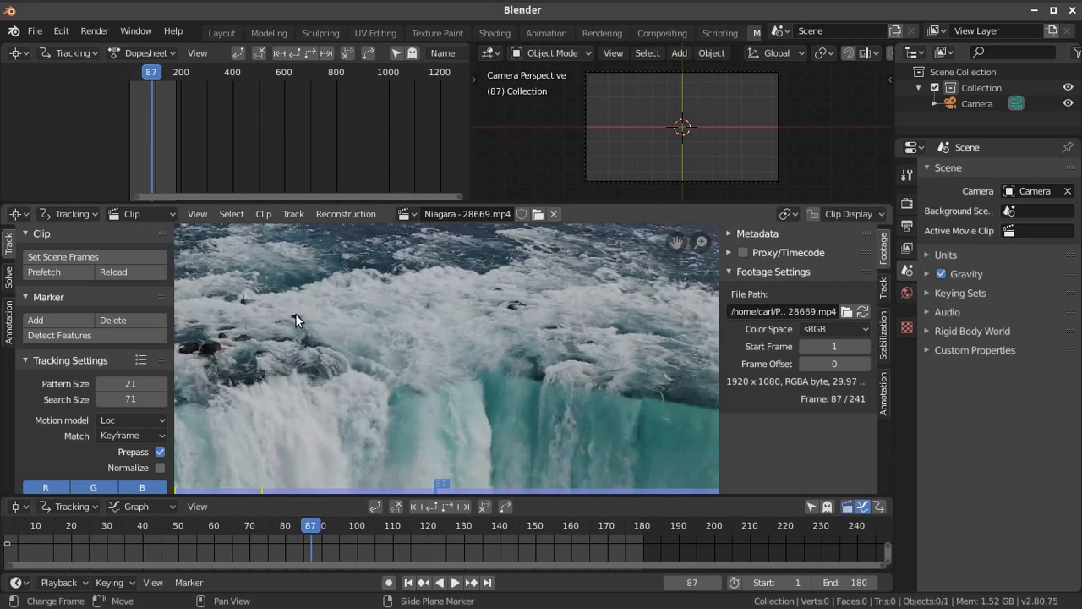
drag(304, 529, 8, 529)
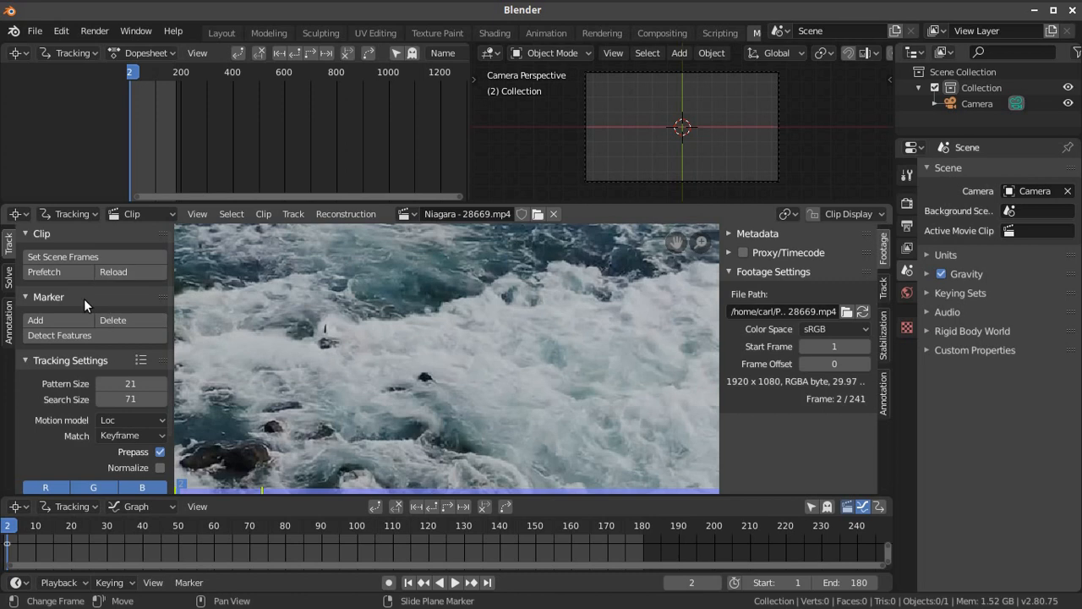
- Apply the Blurry Footage preset to the tracking settings
click(23, 361)
click(27, 360)
scroll(132, 422, down, 1)
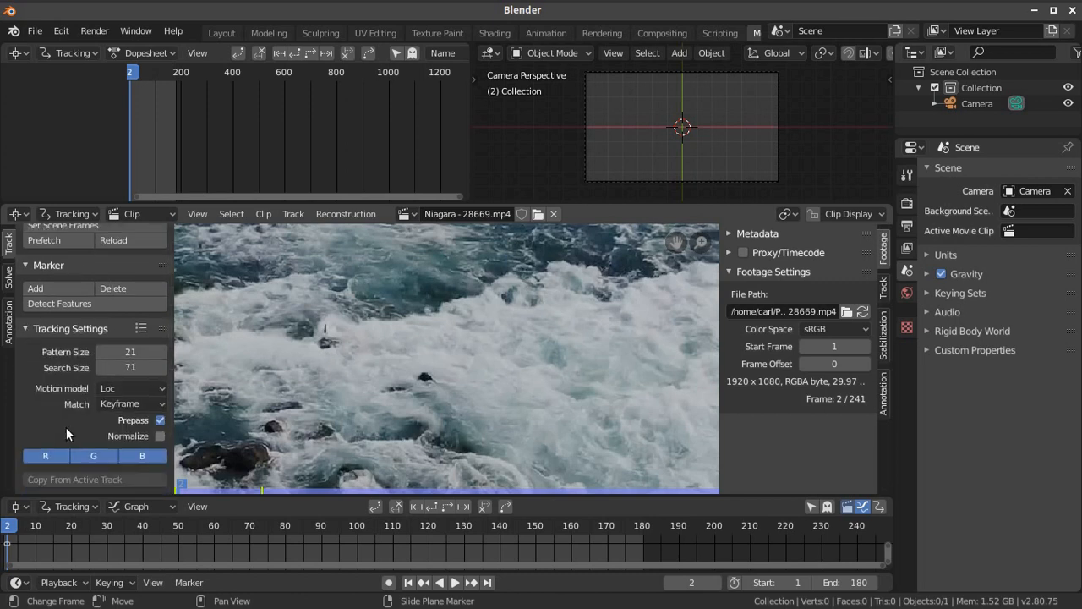
click(142, 328)
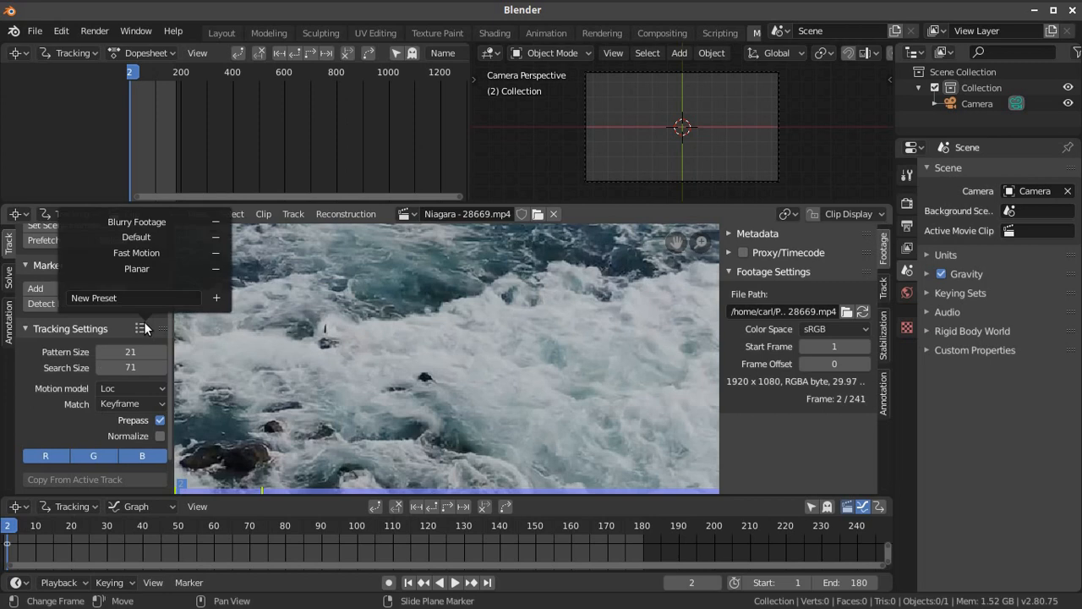
click(148, 220)
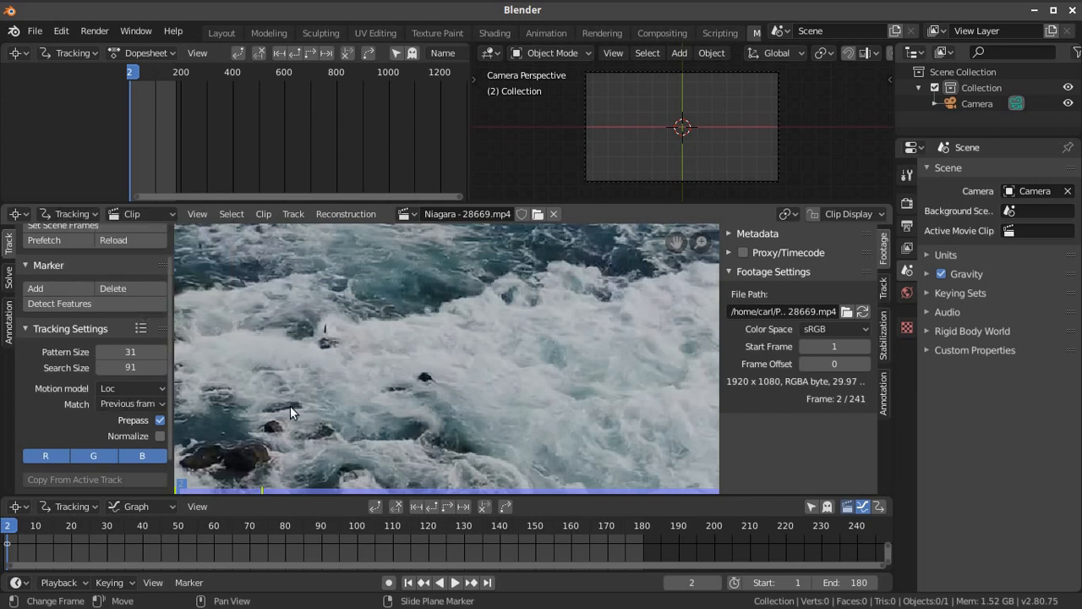
- Add a tracking marker on the small isolated dark rock in the foam and enlarge its pattern area
scroll(429, 377, down, 3)
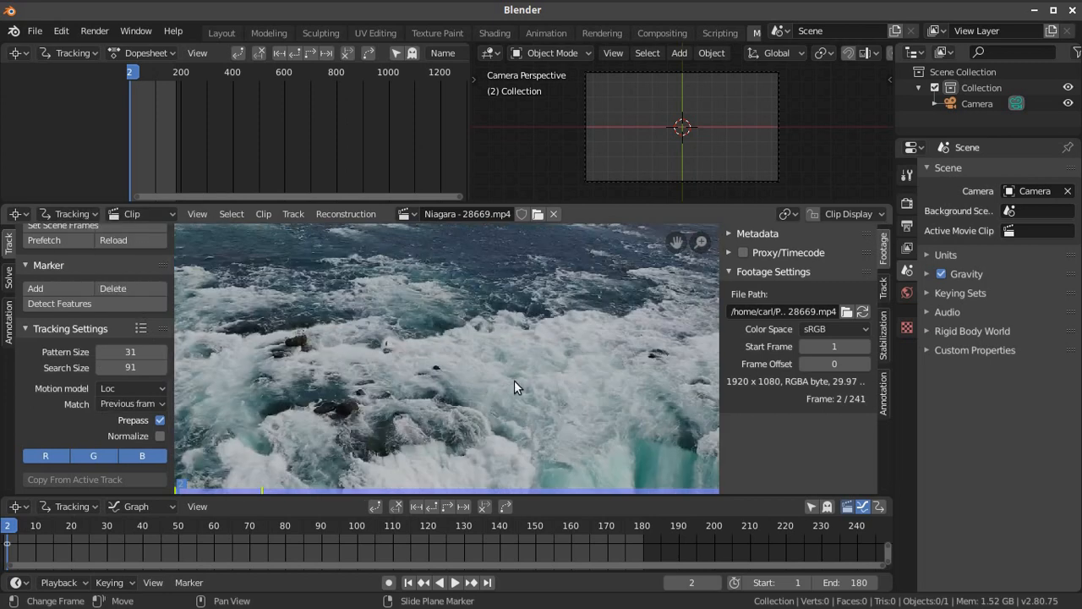
middle_drag(523, 381, 493, 391)
scroll(474, 380, up, 3)
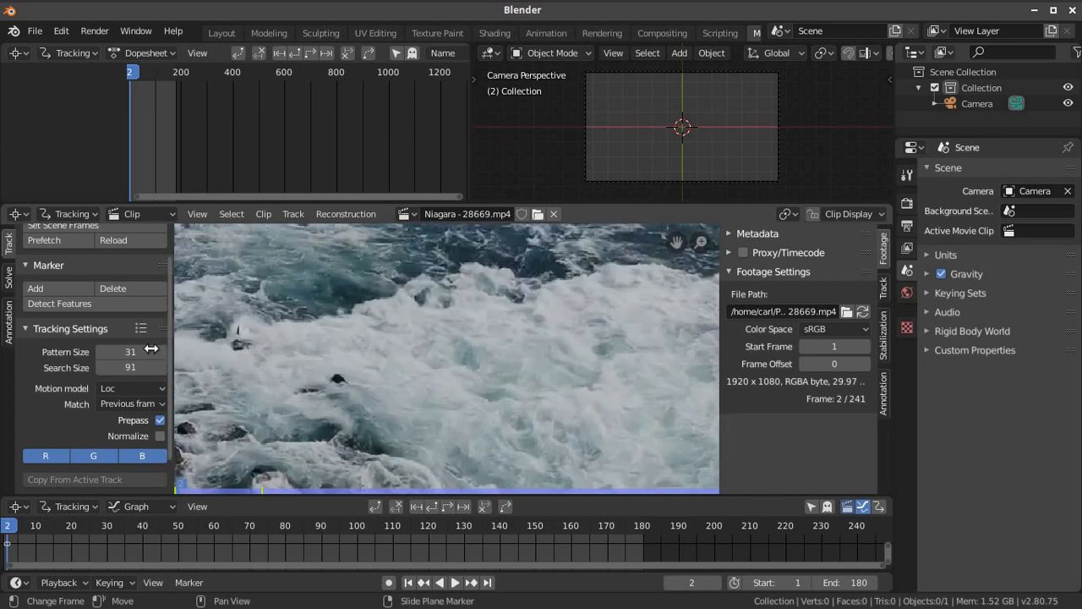
click(82, 288)
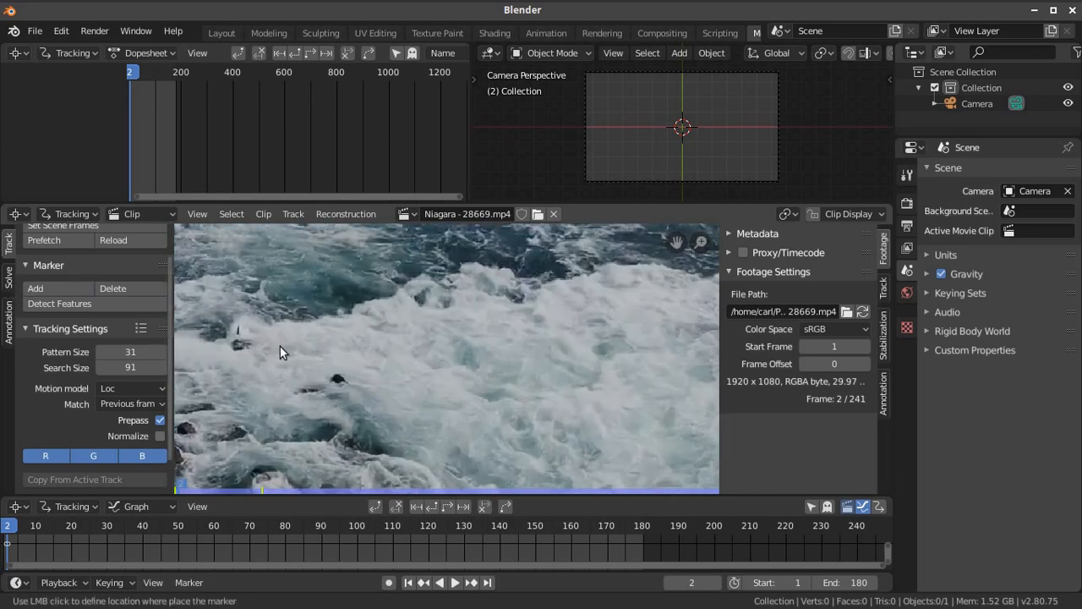
click(337, 377)
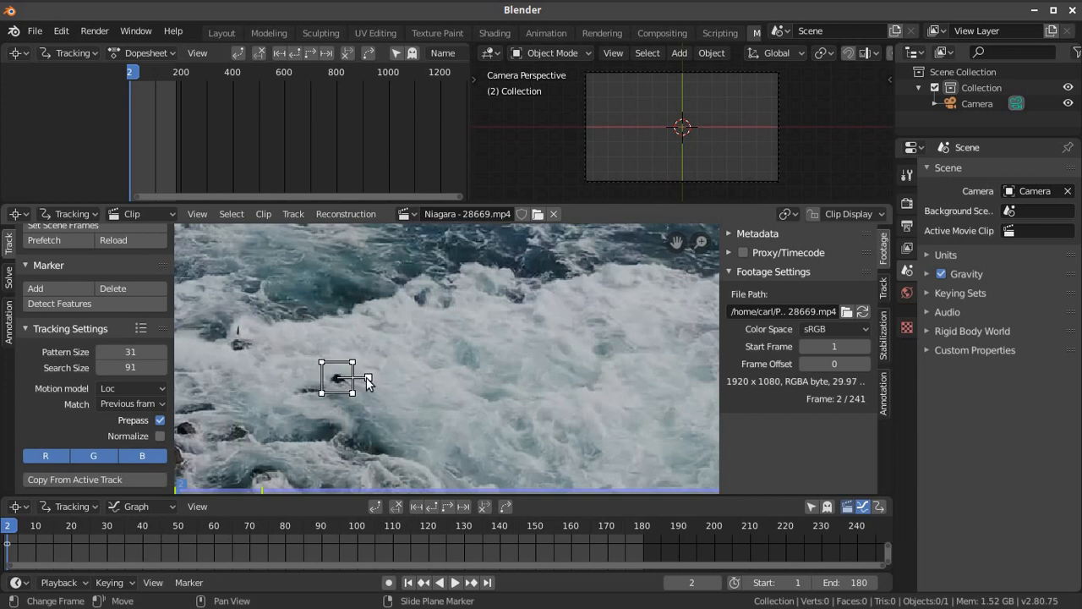
drag(370, 380, 387, 377)
scroll(451, 382, down, 2)
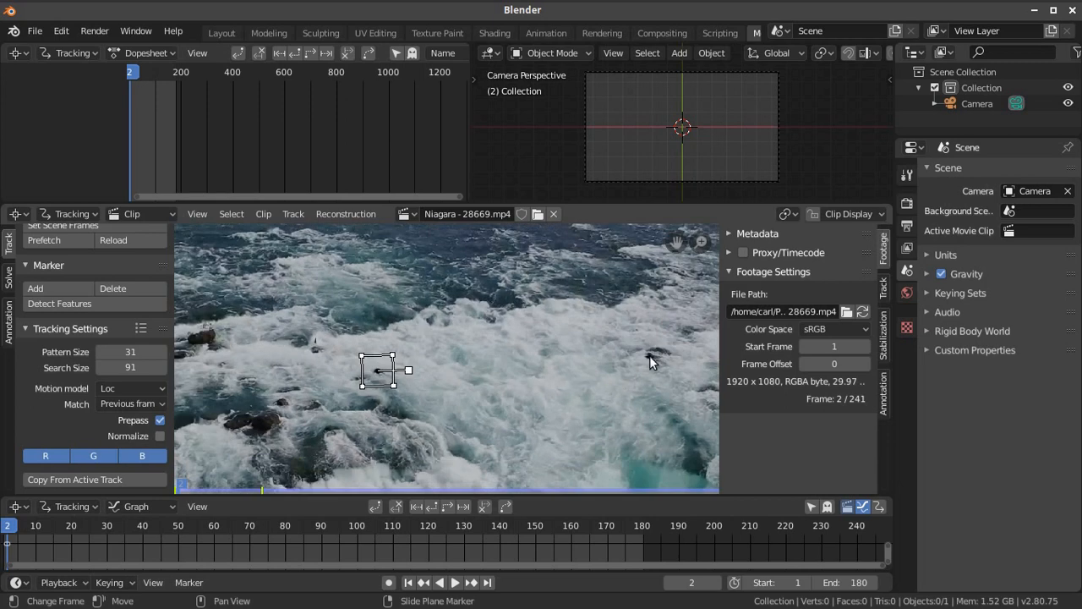
- Add a second, enlarged marker on the dark rock across the foam from the first, and show its track preview
click(59, 288)
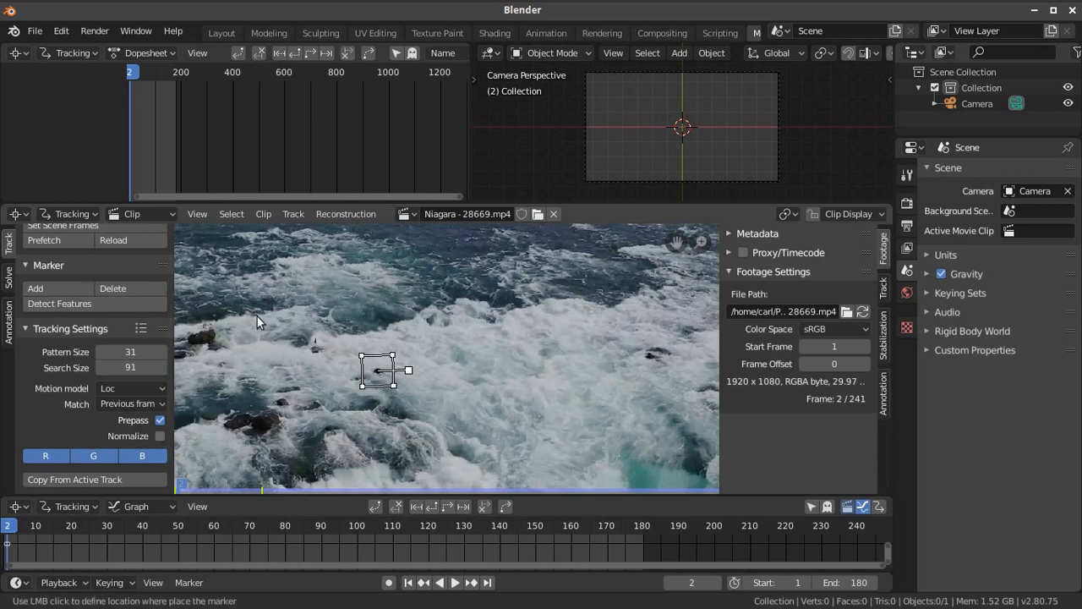
click(648, 356)
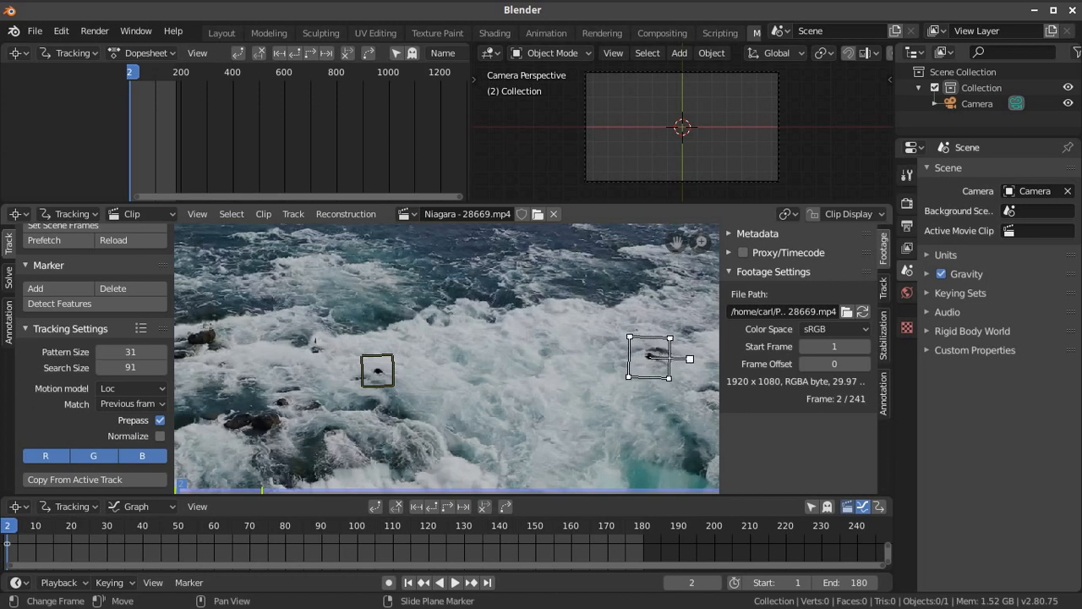
middle_drag(600, 351, 562, 364)
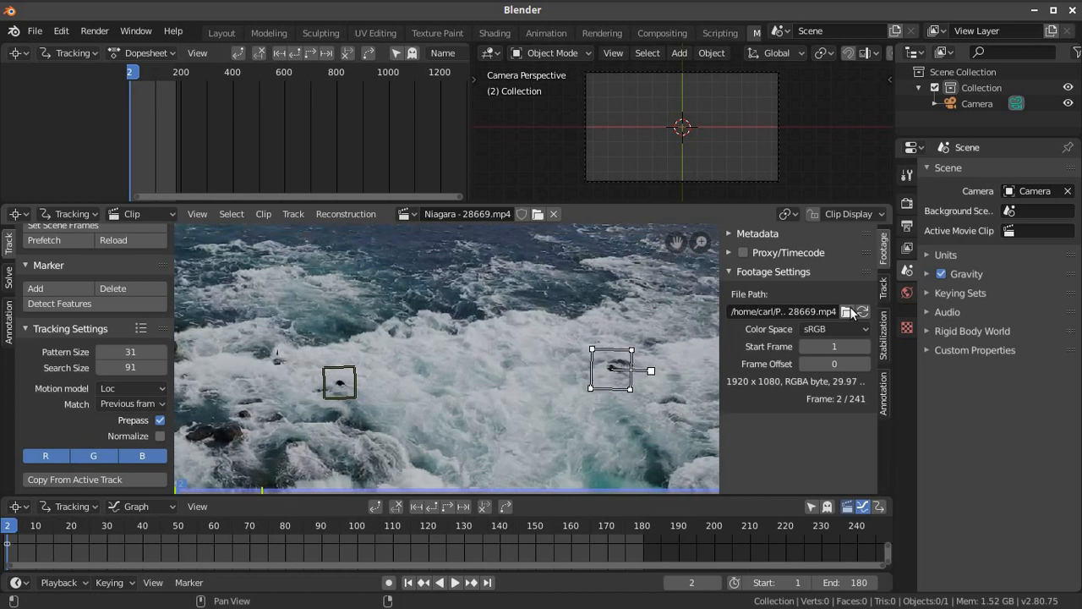
click(883, 287)
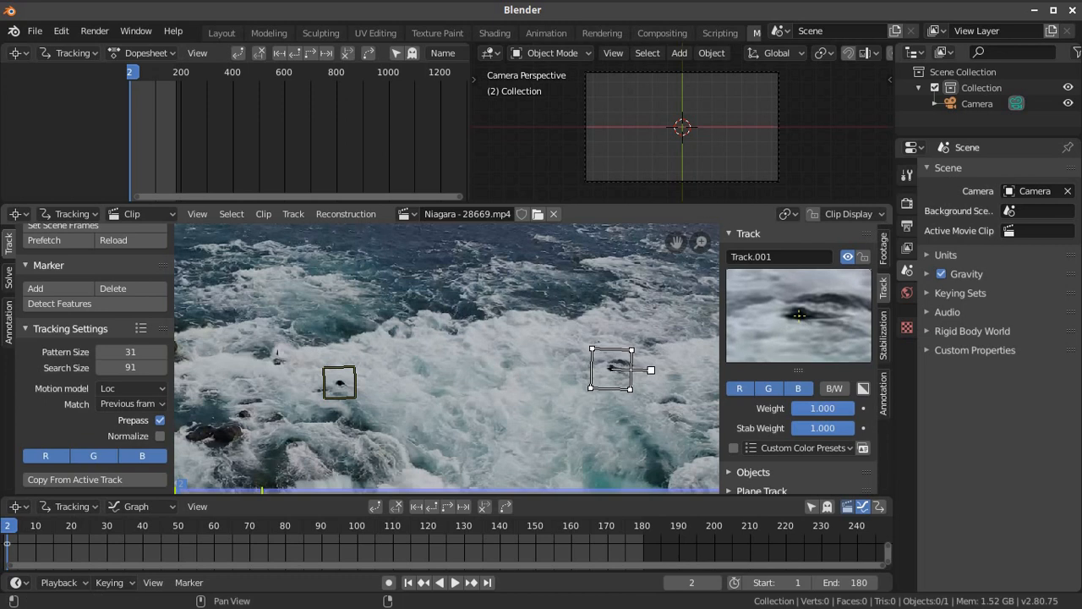
scroll(459, 357, down, 1)
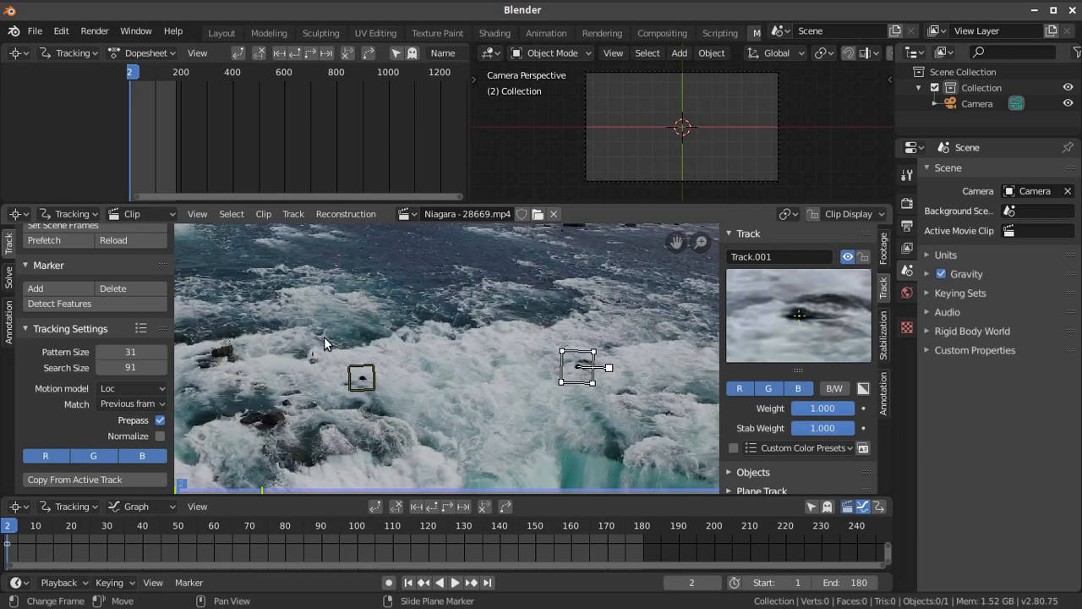
- Select both rock markers and track them forward through the clip to frame 180
key(b)
drag(325, 337, 623, 428)
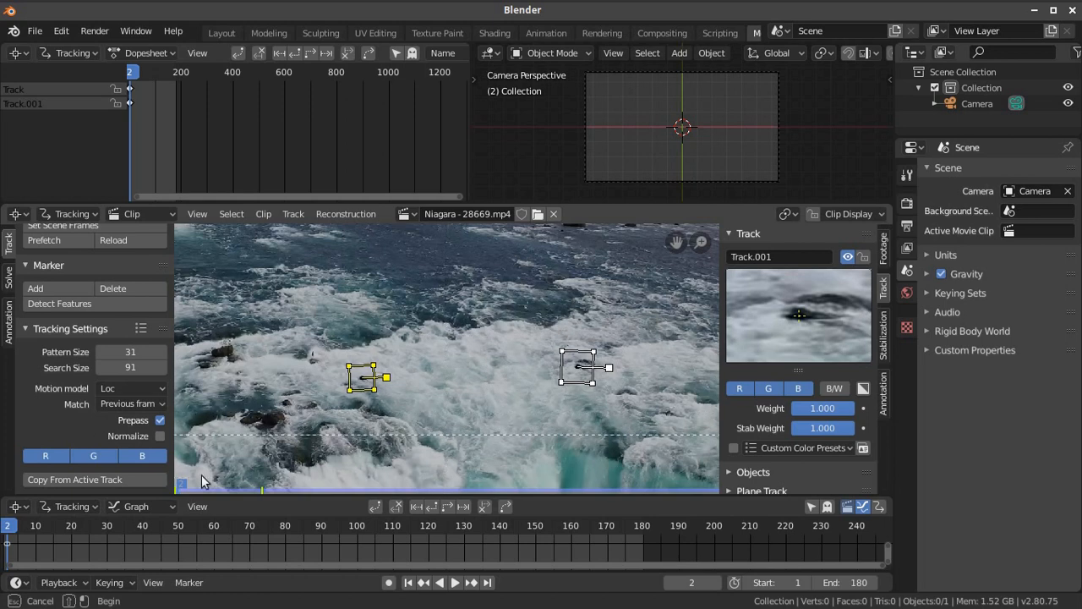
scroll(76, 384, down, 4)
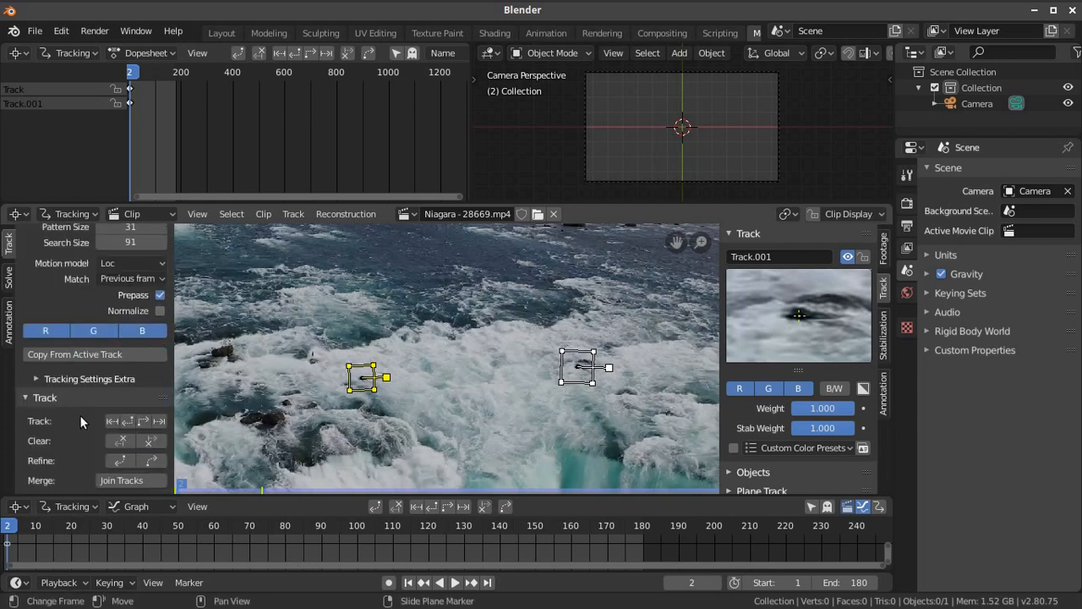
click(142, 419)
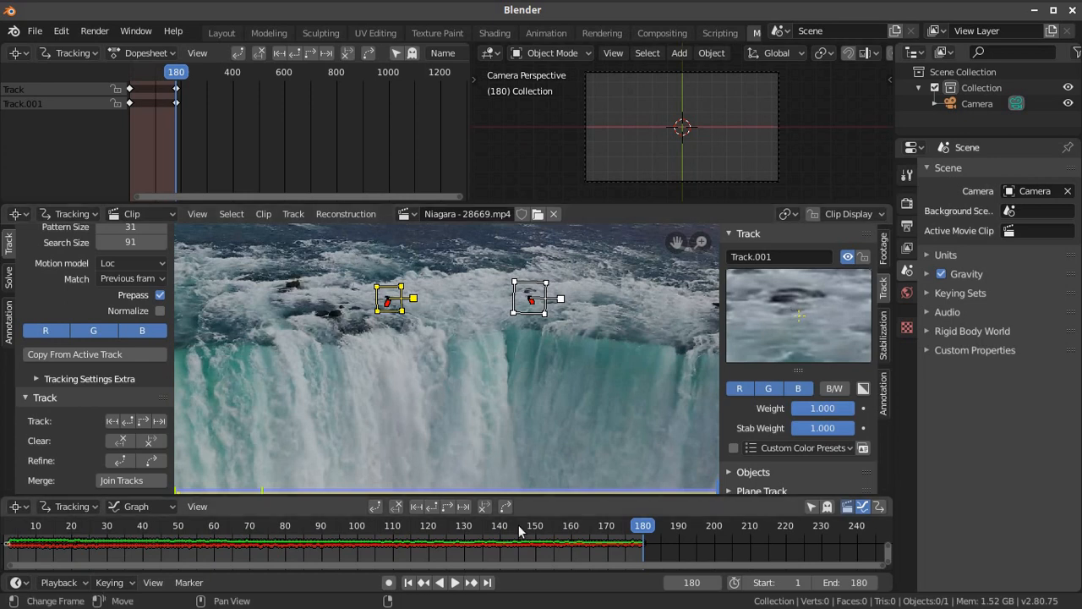
- Play the tracked clip from the start to check how both markers follow their rocks, and return to frame 1
click(408, 583)
click(455, 582)
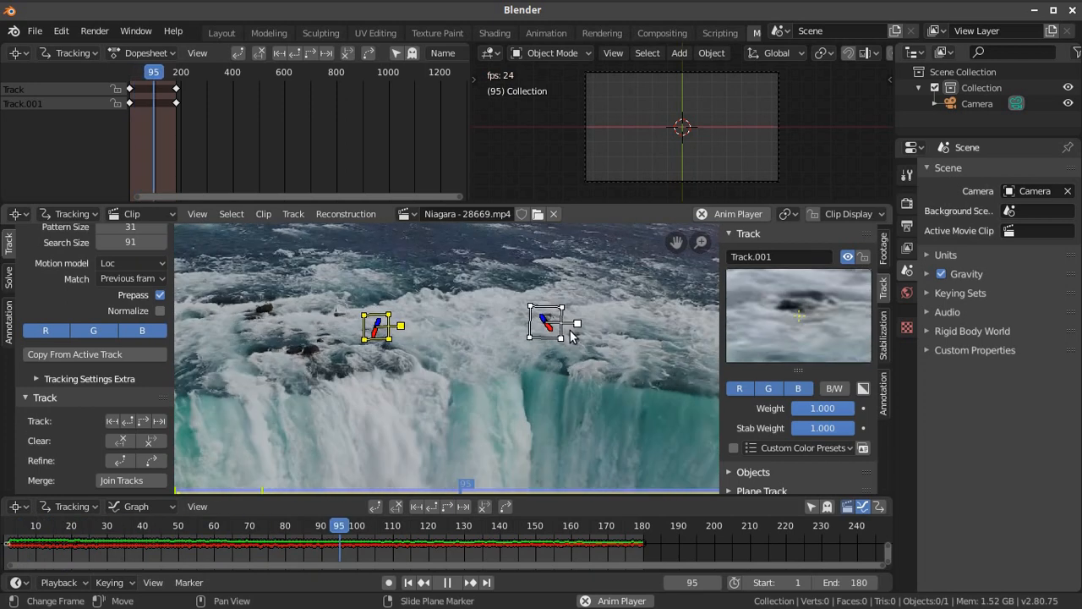
key(space)
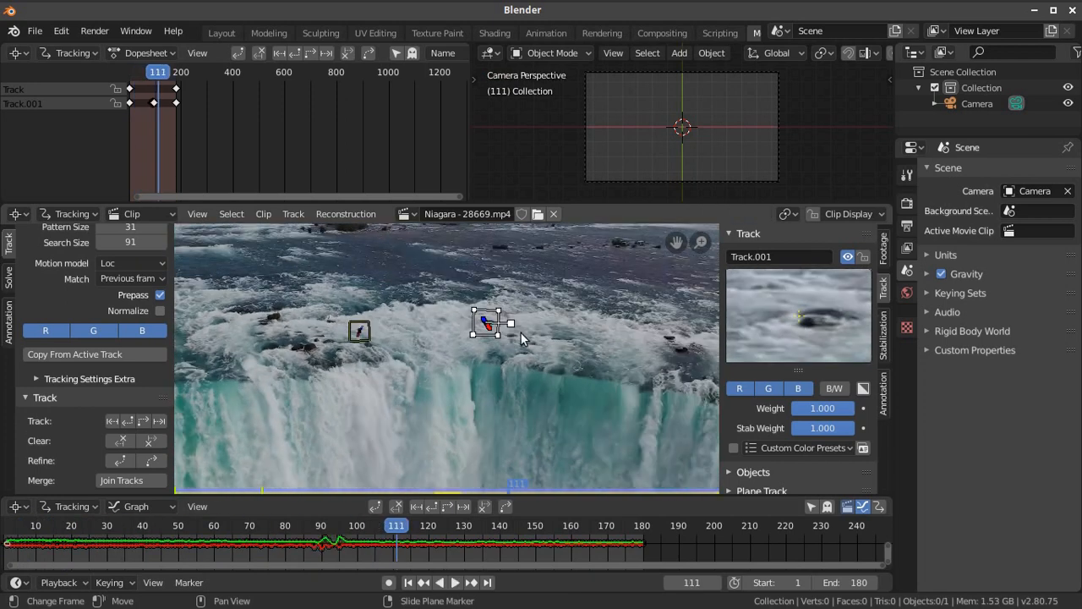
key(shift+Left)
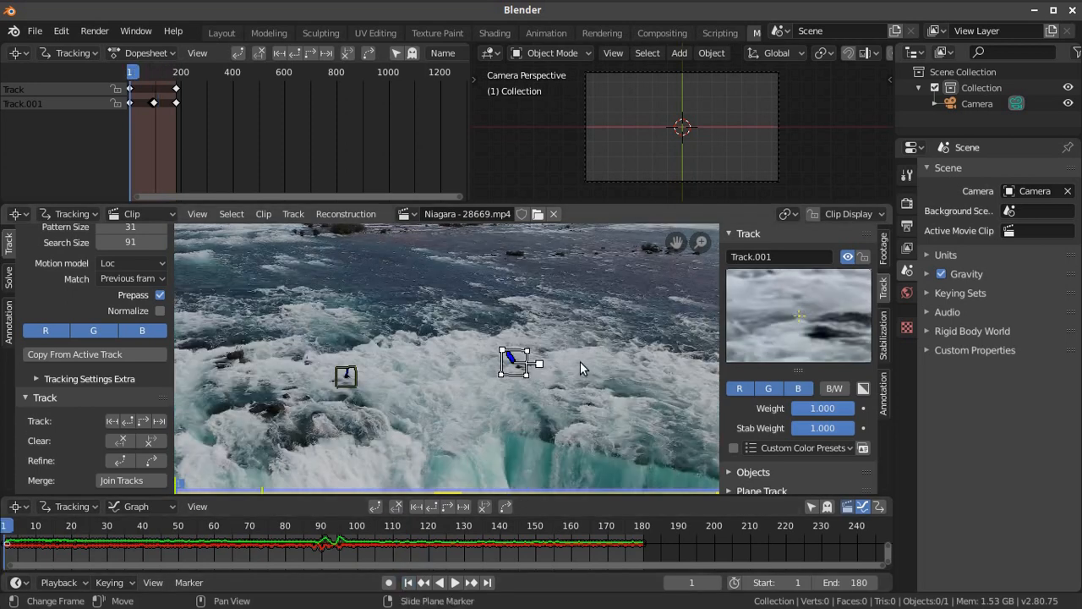
- Recenter the Track.001 marker on its dark rock at frame 1
key(g)
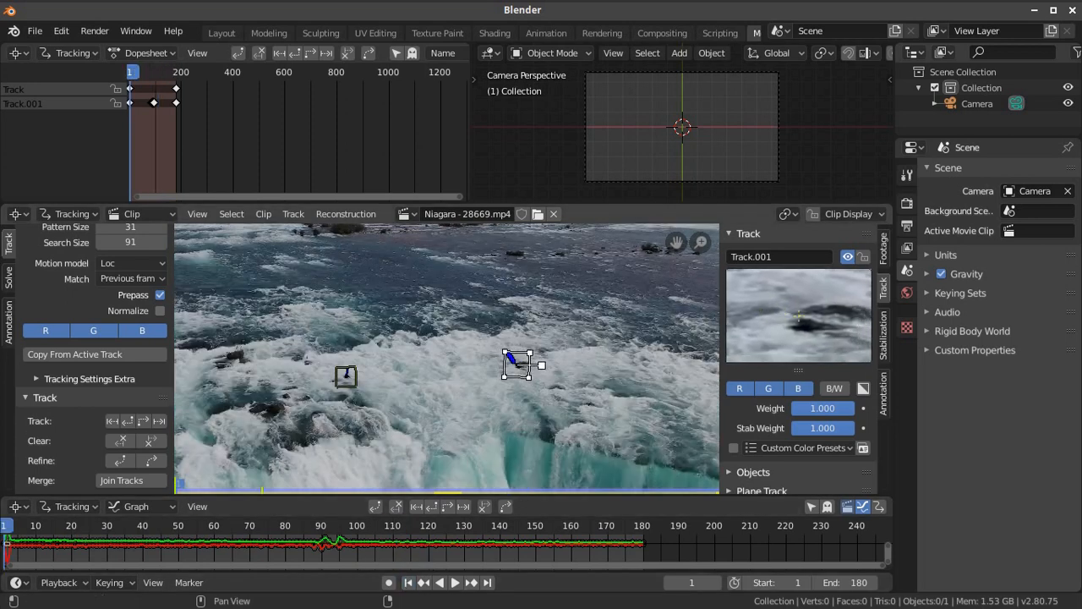
drag(519, 367, 518, 367)
click(596, 379)
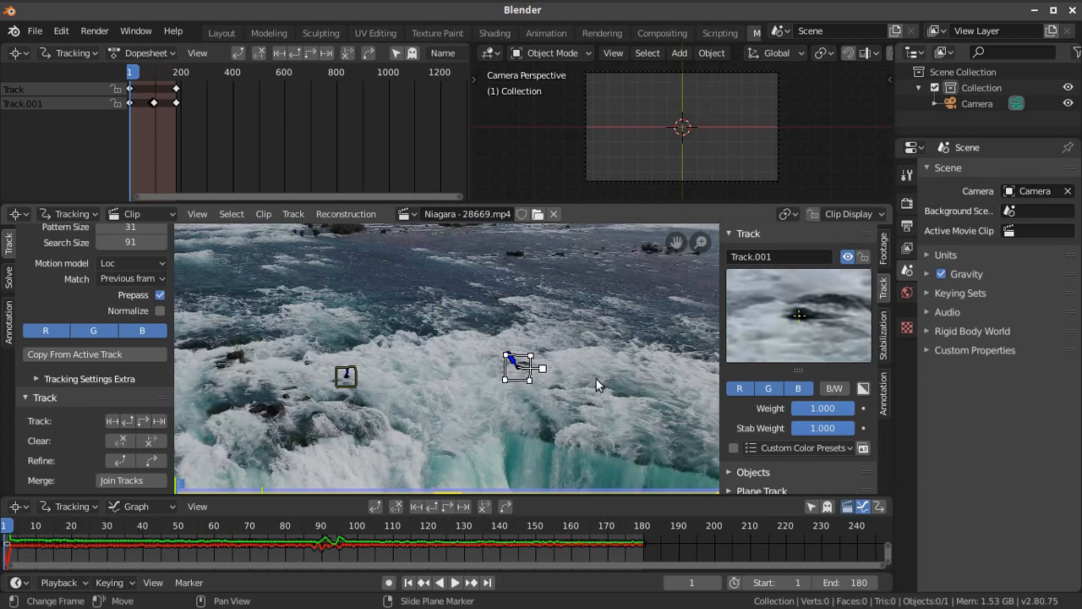
- Re-track the Track.001 marker forward from frame 1 to frame 92, recentering it on its rock where it drifts, such as at frame 49
click(159, 421)
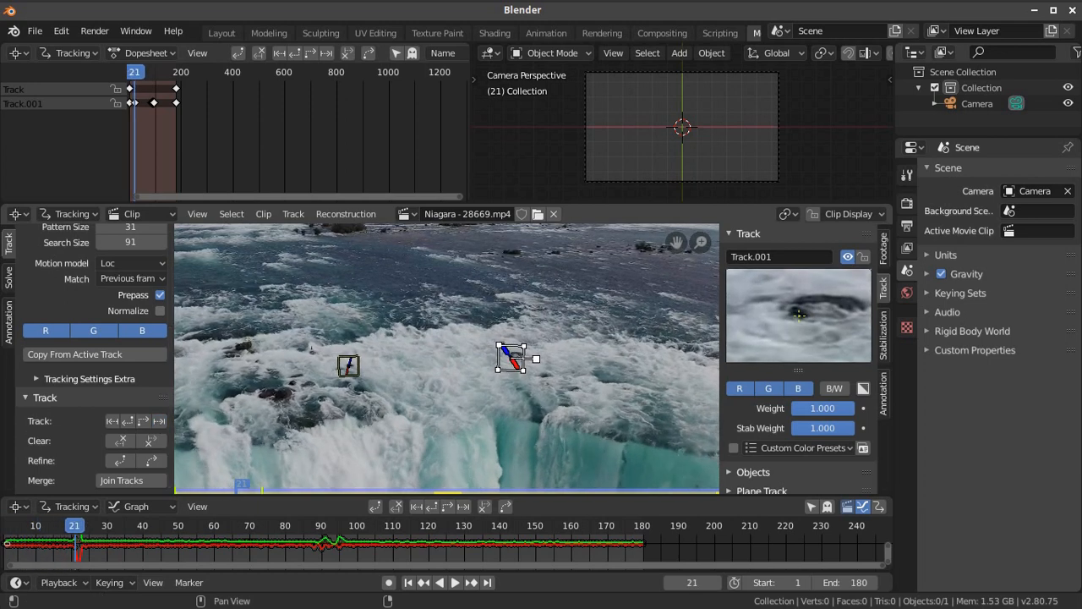
key(Right)
click(156, 421)
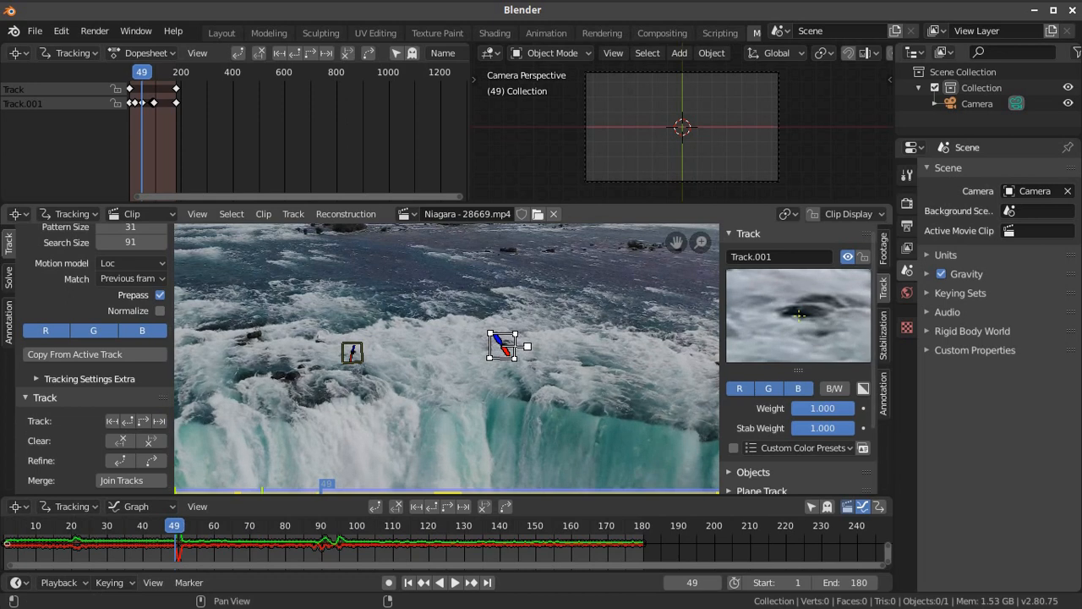
drag(502, 346, 500, 346)
click(158, 422)
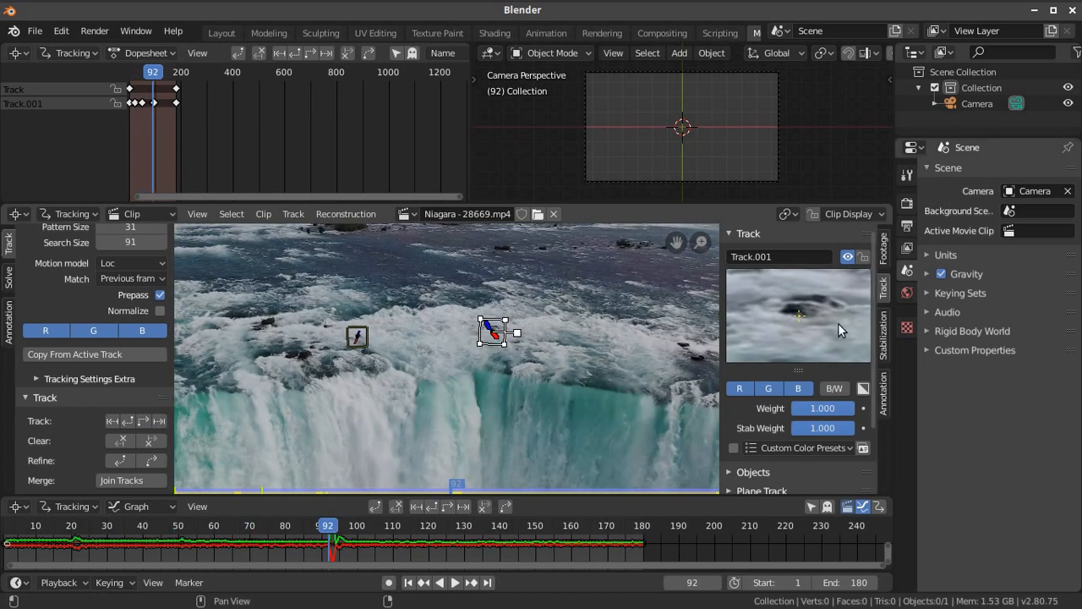
- Continue tracking Track.001 from frame 92 to the clip's end at frame 180, nudging it back onto its rock wherever it slips
click(158, 421)
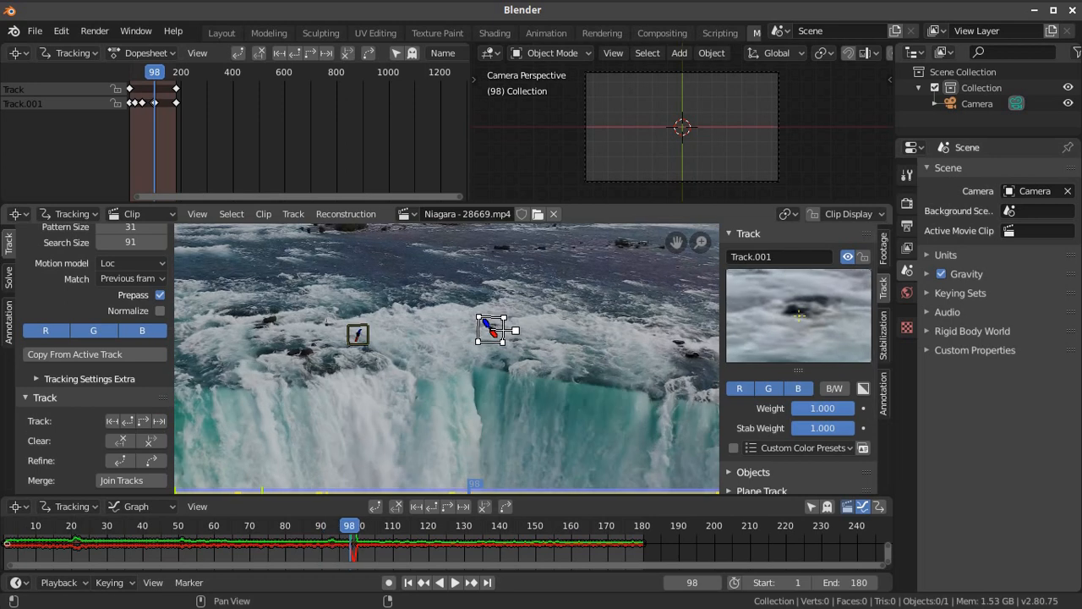
click(158, 422)
drag(490, 327, 489, 327)
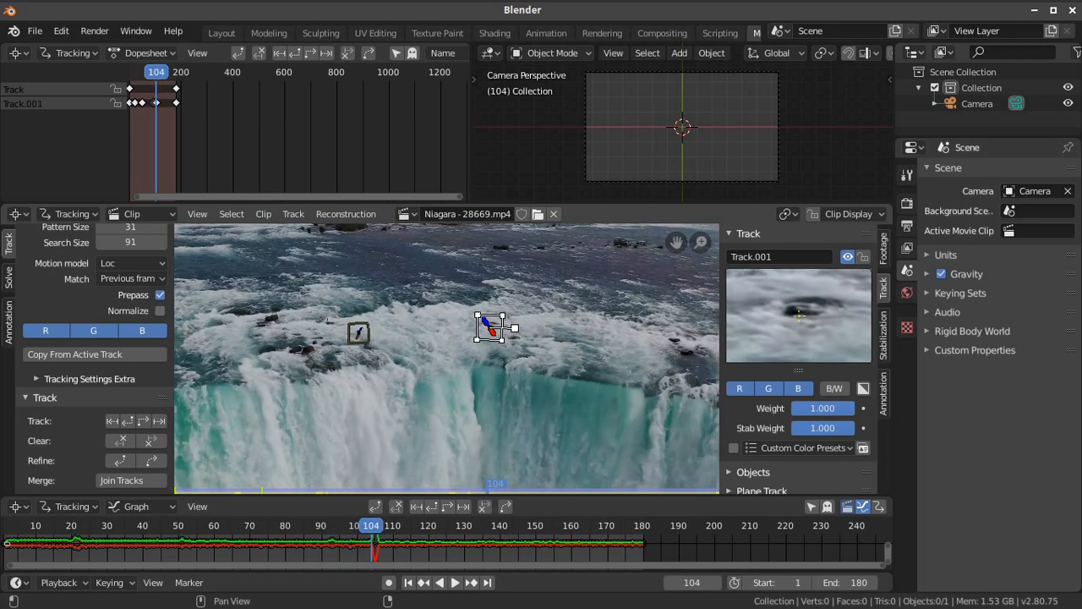
click(159, 422)
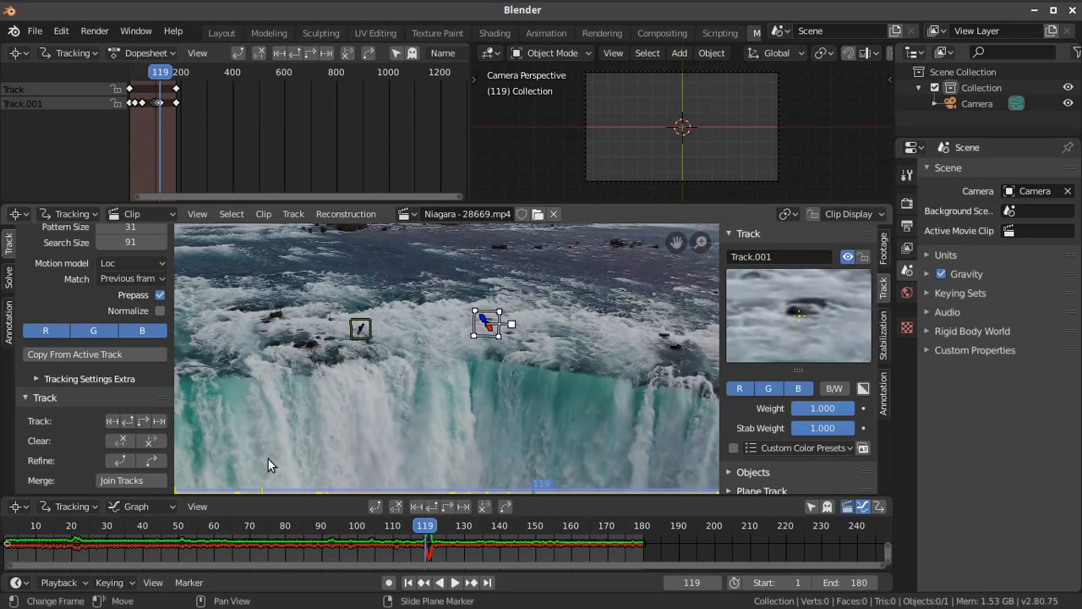
click(158, 421)
click(158, 421)
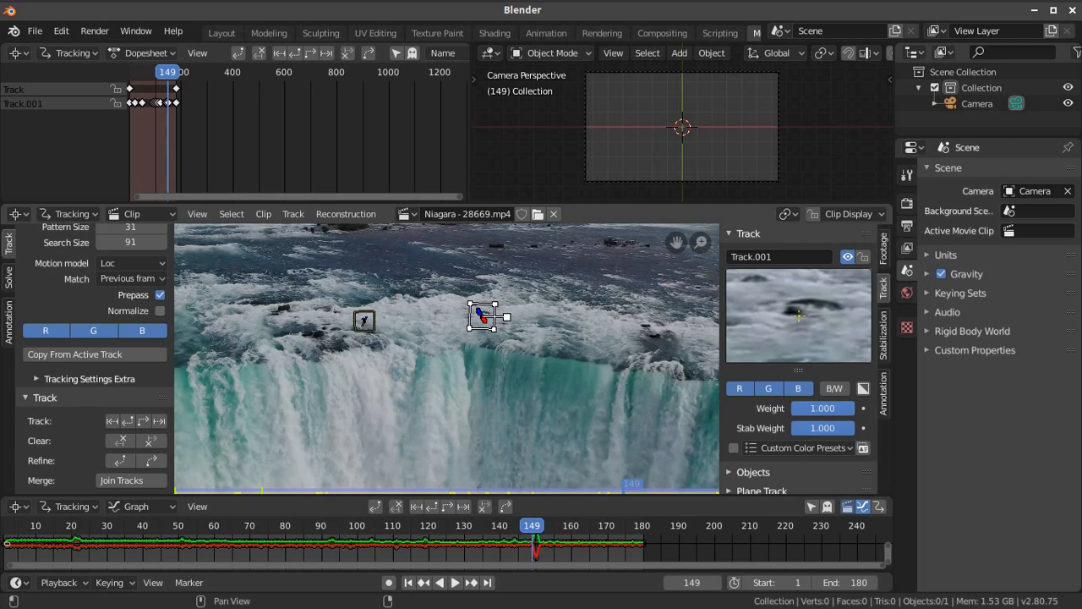
click(159, 421)
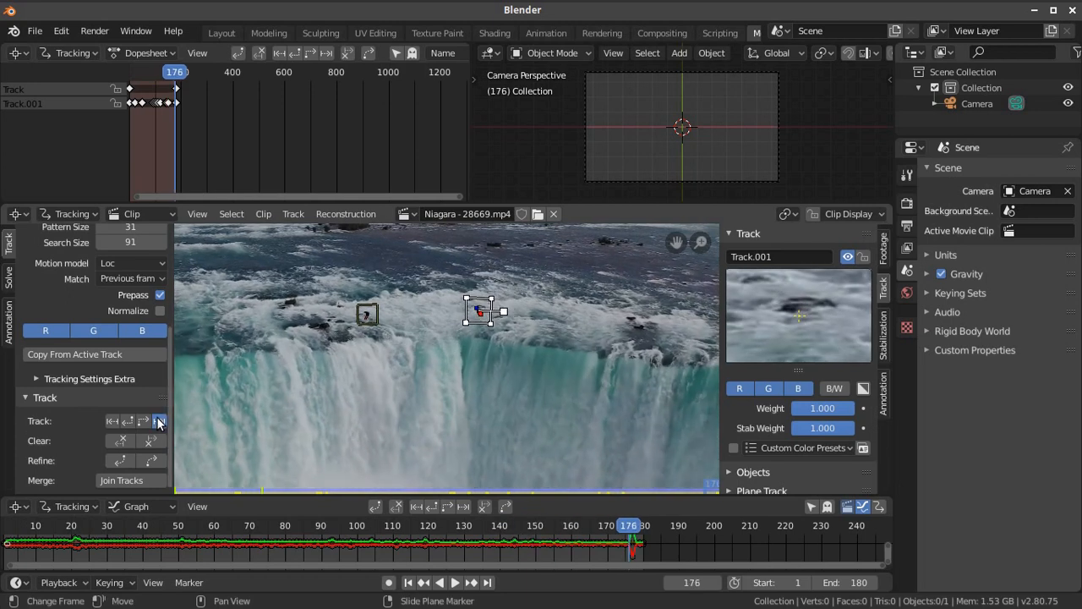
- Select both rock markers and play the clip from frame 1 to check how they follow their rocks
scroll(455, 306, down, 1)
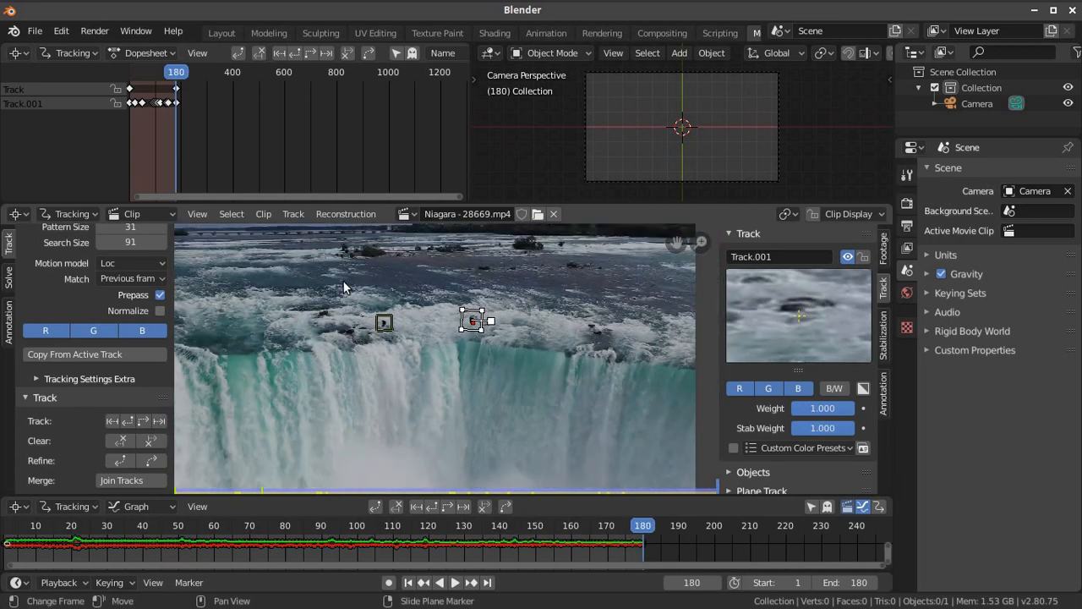
drag(343, 280, 482, 337)
scroll(390, 399, up, 1)
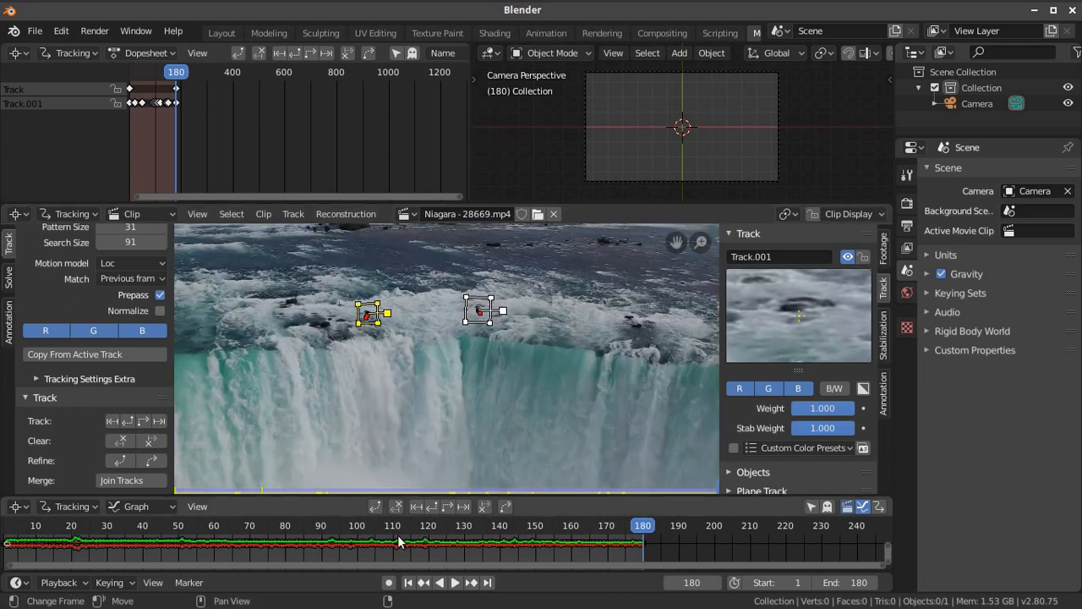
click(407, 581)
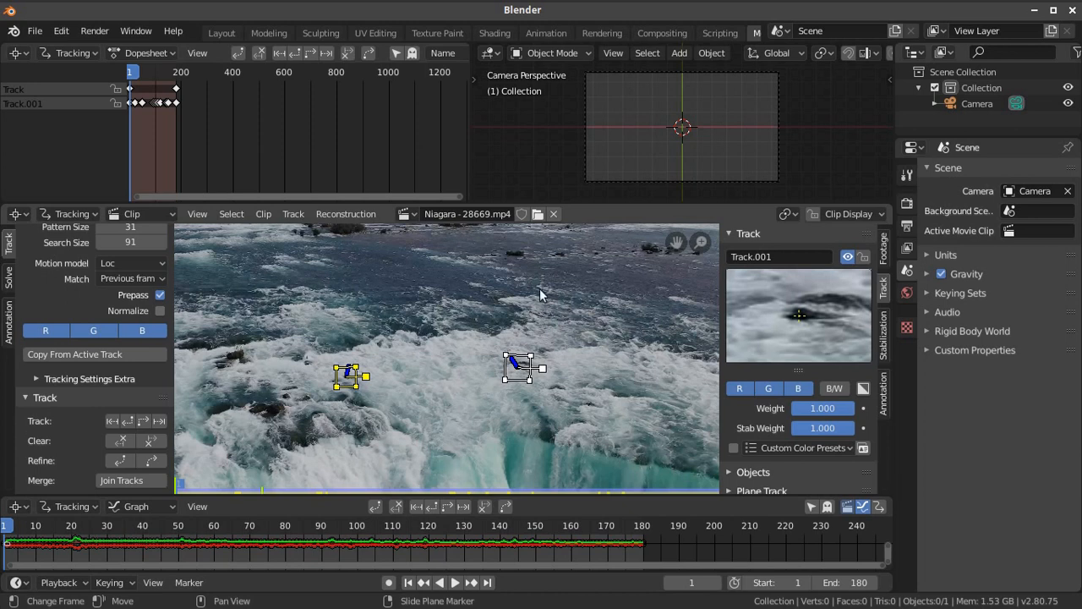
click(454, 581)
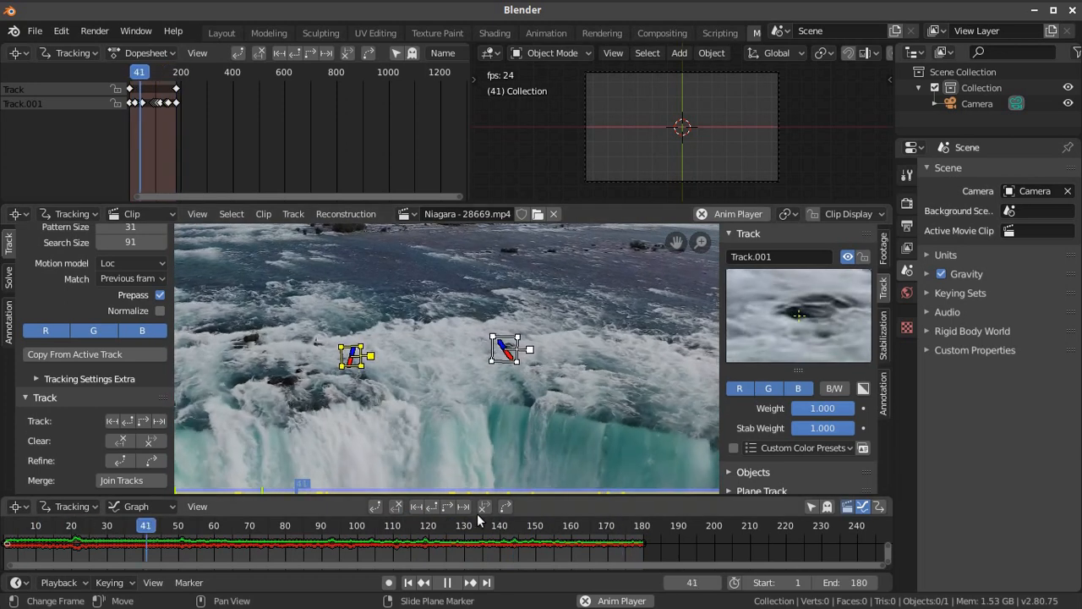
key(space)
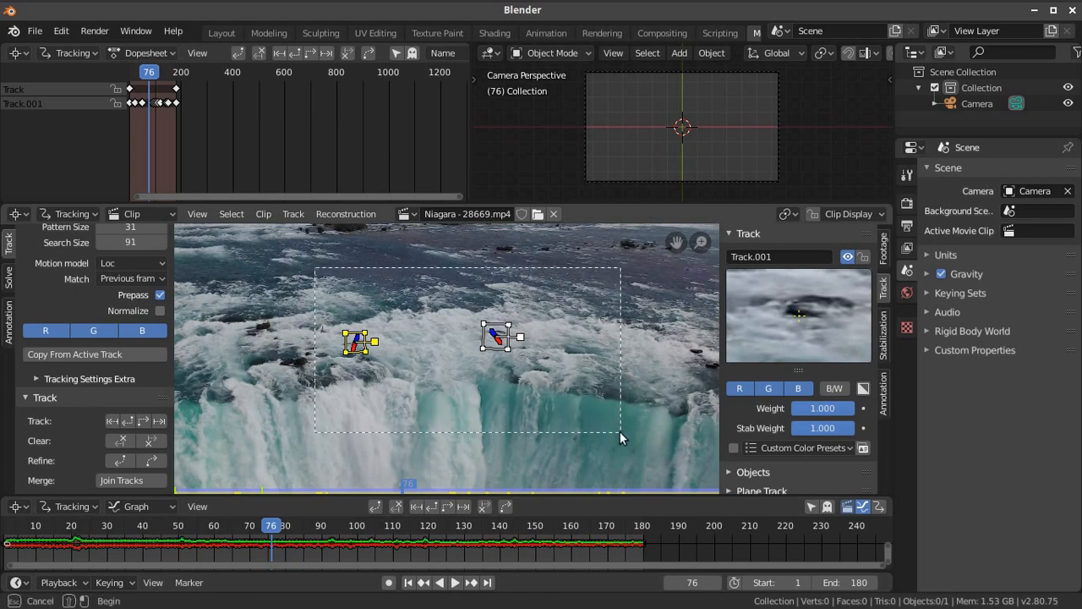
- Link an empty to each of the two selected rock tracks
click(10, 277)
scroll(23, 312, down, 4)
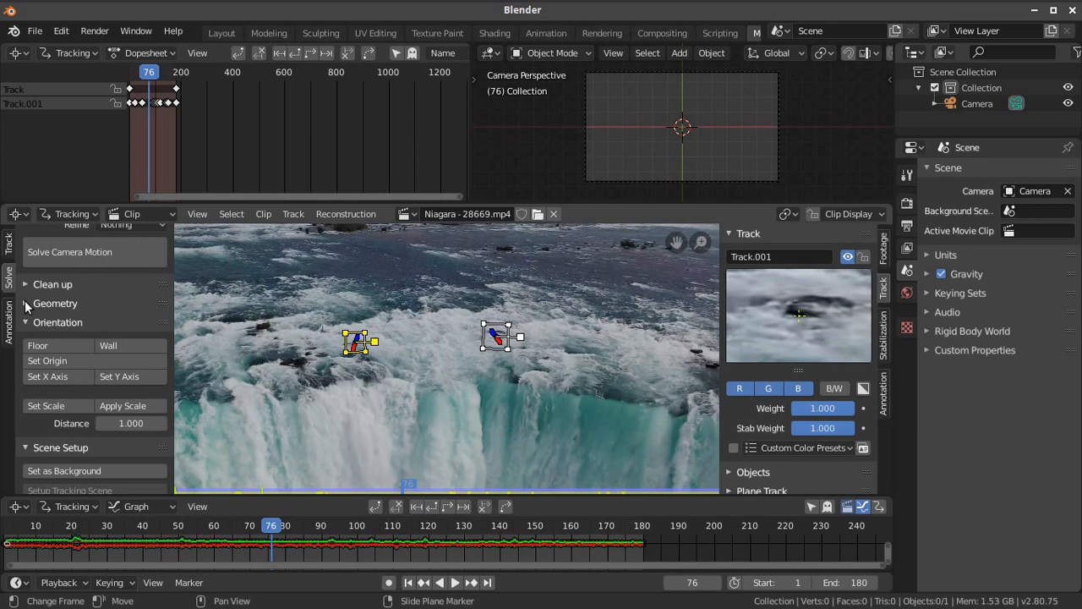
click(27, 302)
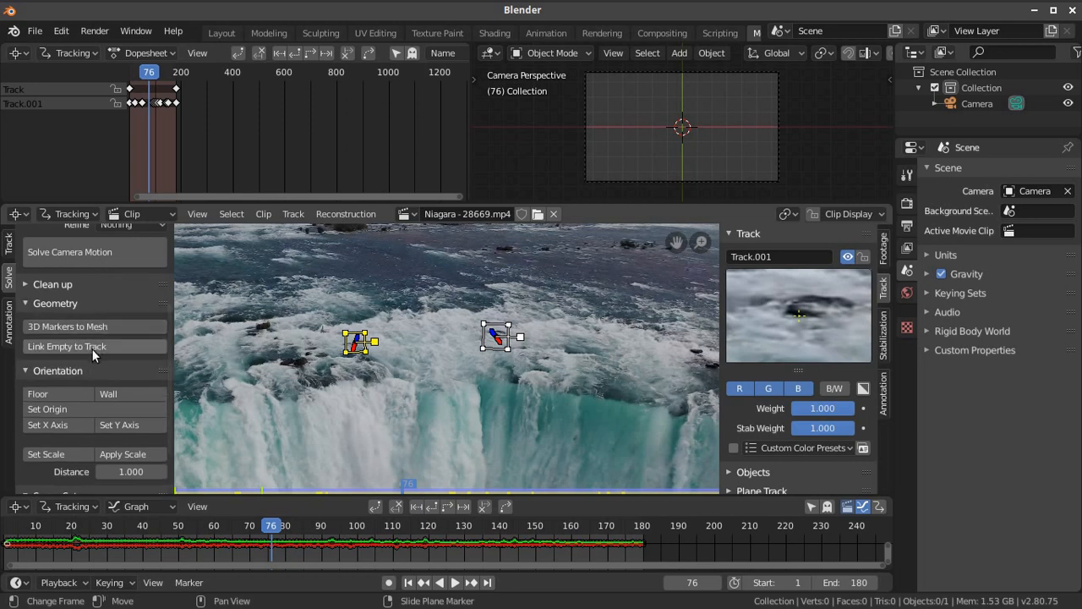
click(93, 348)
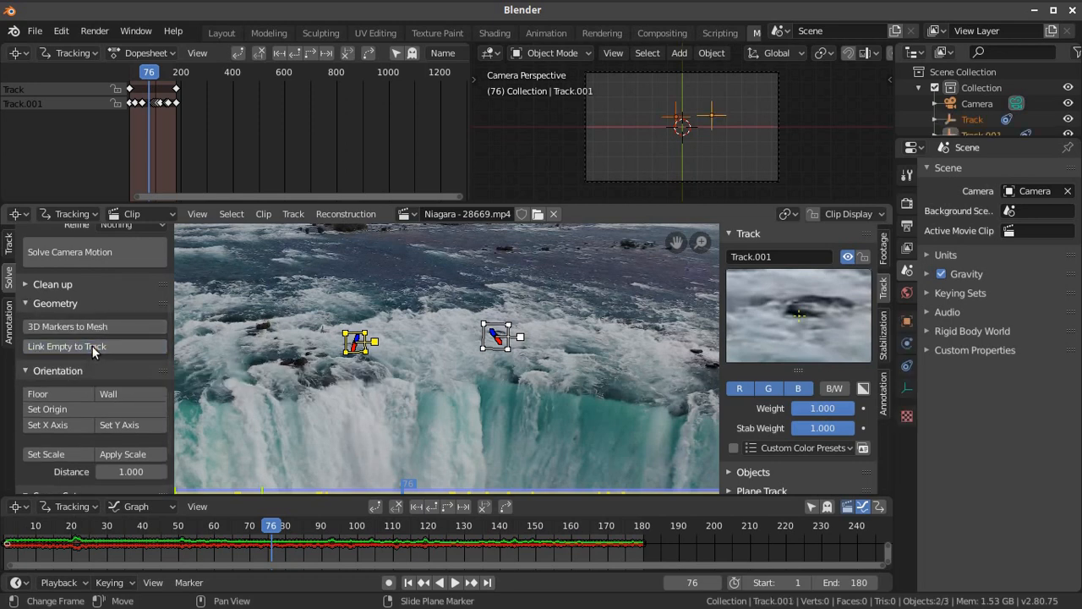
- Open the Layout workspace, play the animation from frame 1 to check the empties' motion, and return to frame 1
click(241, 35)
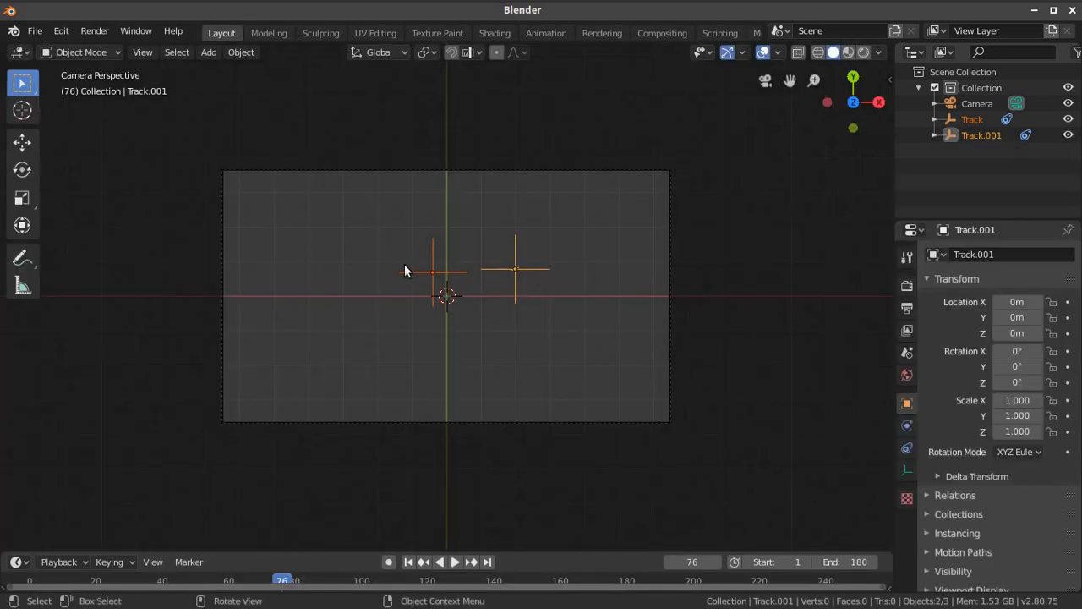
click(408, 562)
click(454, 562)
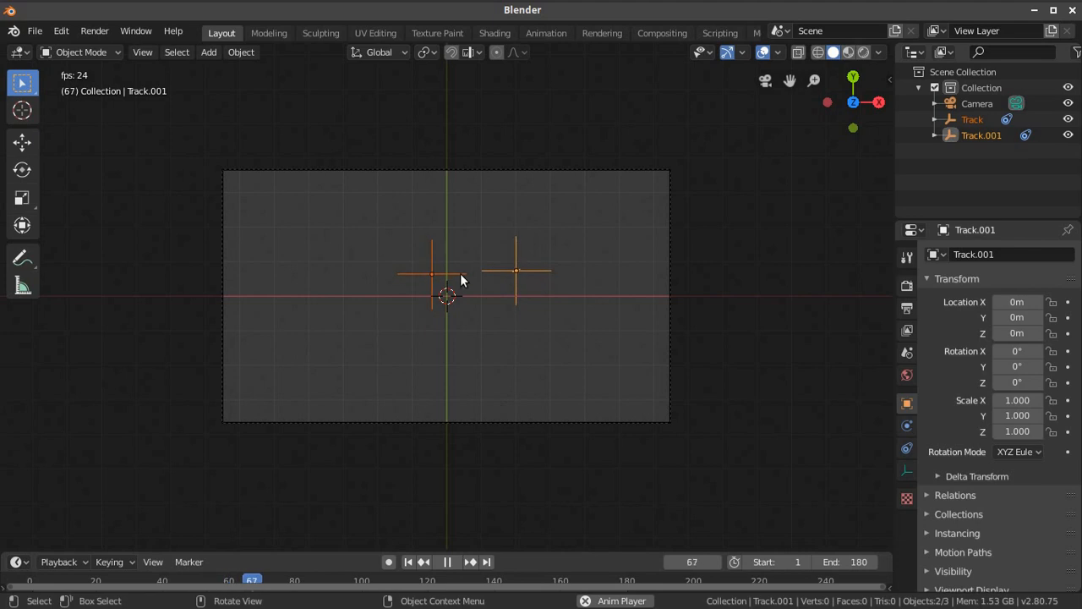
click(447, 561)
click(408, 562)
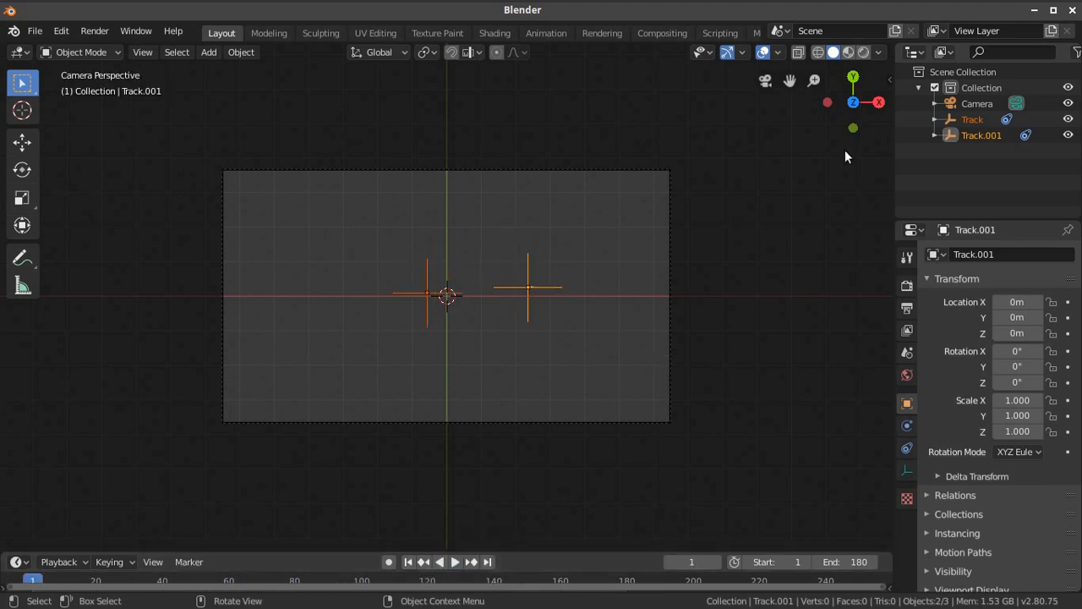
- Inspect the two linked empties from several angles in 3D space, and return to the camera view
middle_drag(635, 387, 303, 484)
middle_drag(390, 369, 437, 522)
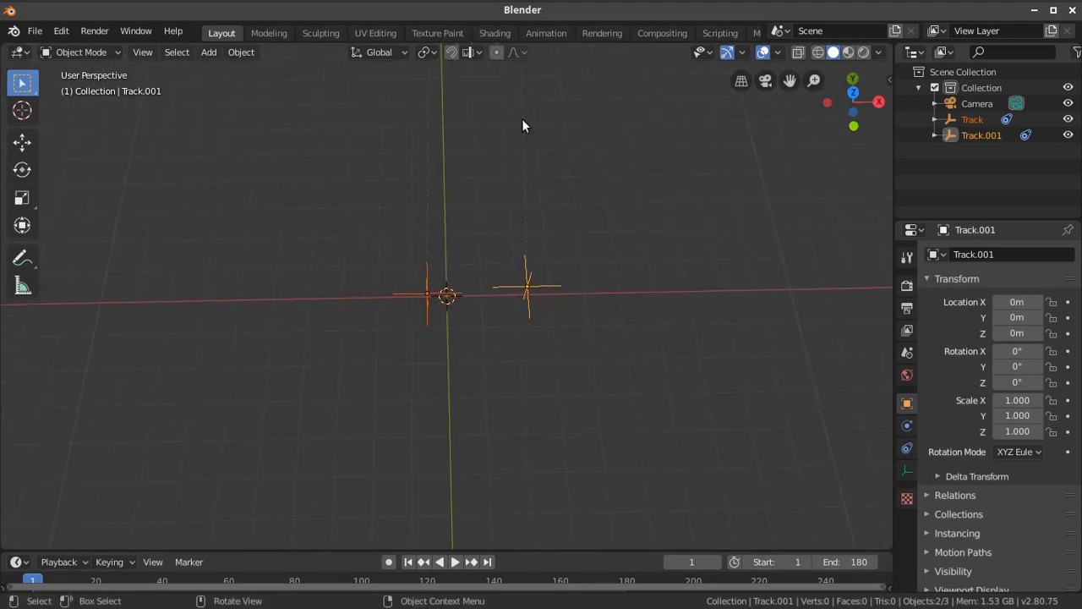
middle_drag(553, 237, 467, 341)
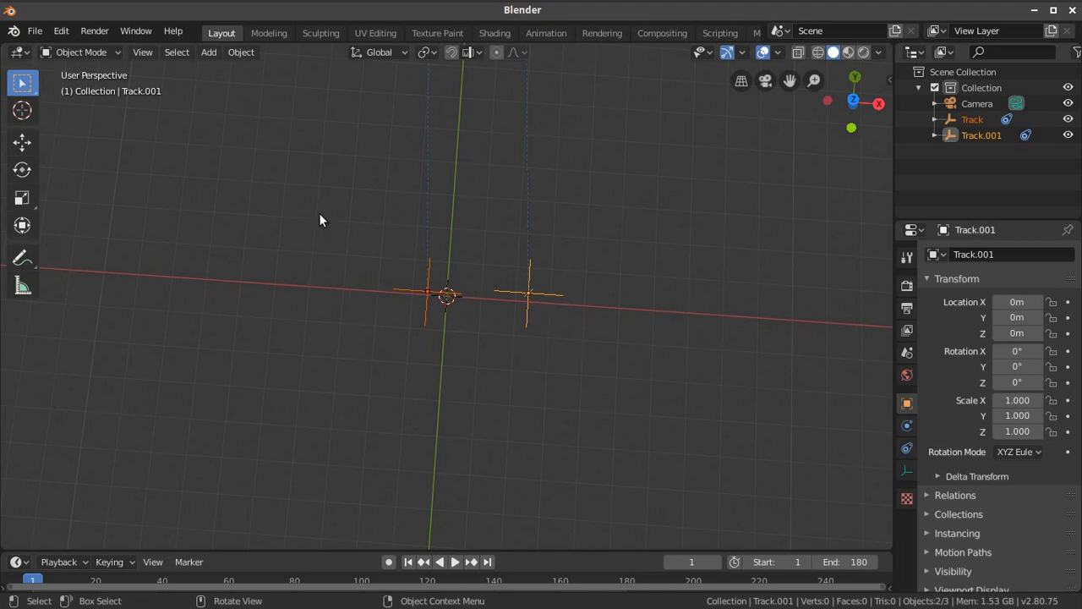
click(142, 52)
mouse_move(186, 208)
click(384, 225)
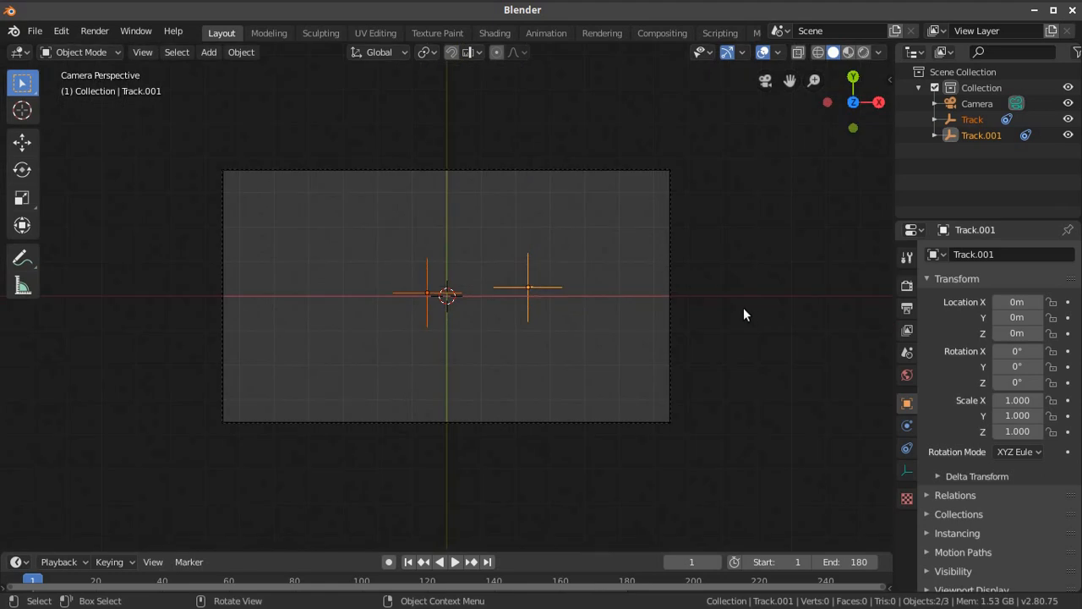
scroll(743, 314, up, 2)
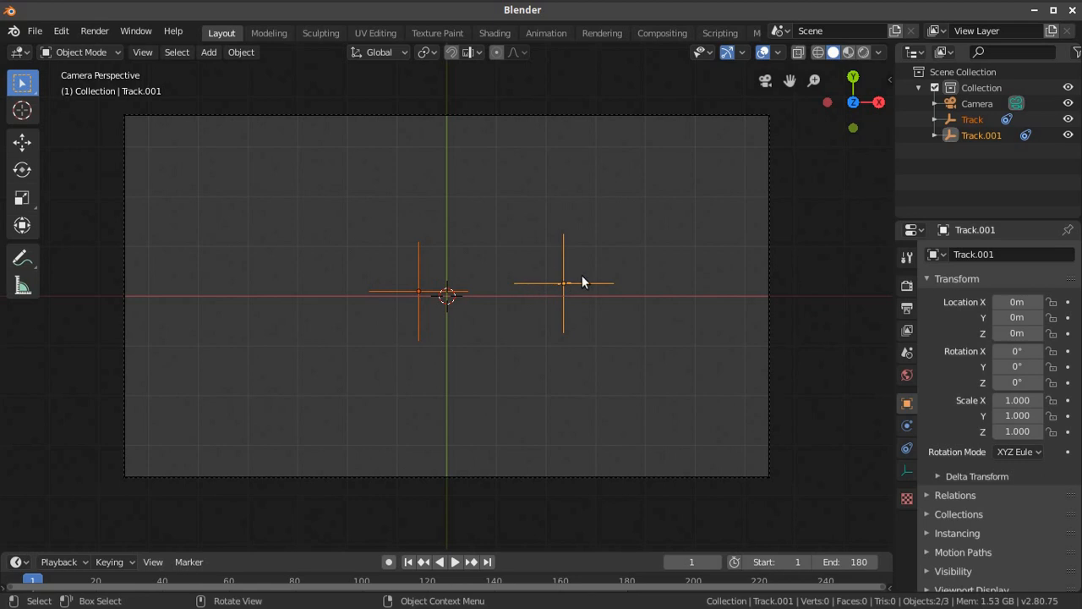
scroll(986, 530, down, 1)
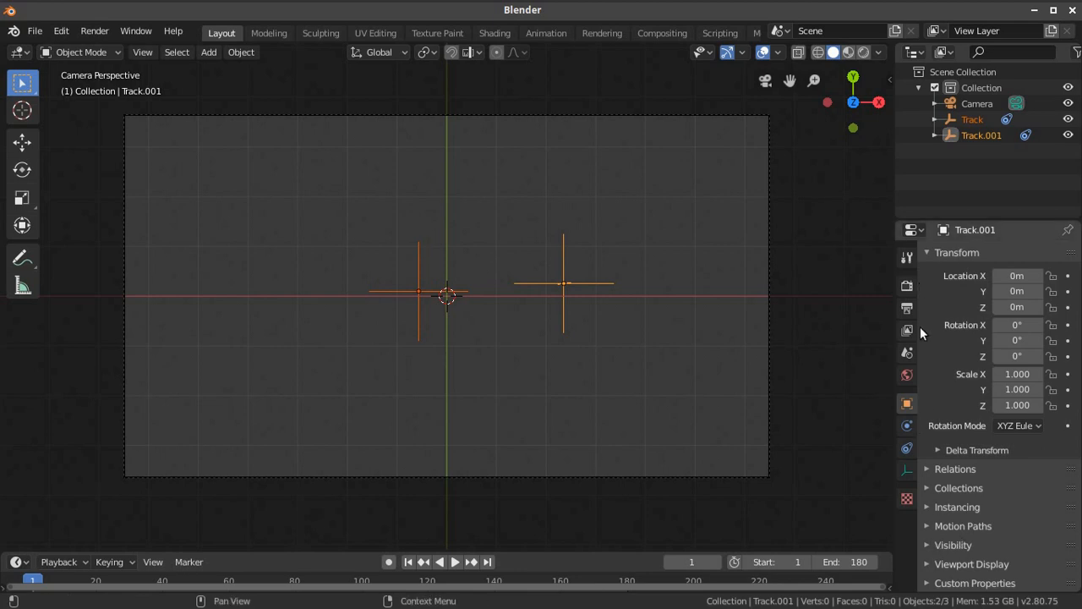
- Select the camera, enable its Background Images option and add an empty background image slot
click(968, 105)
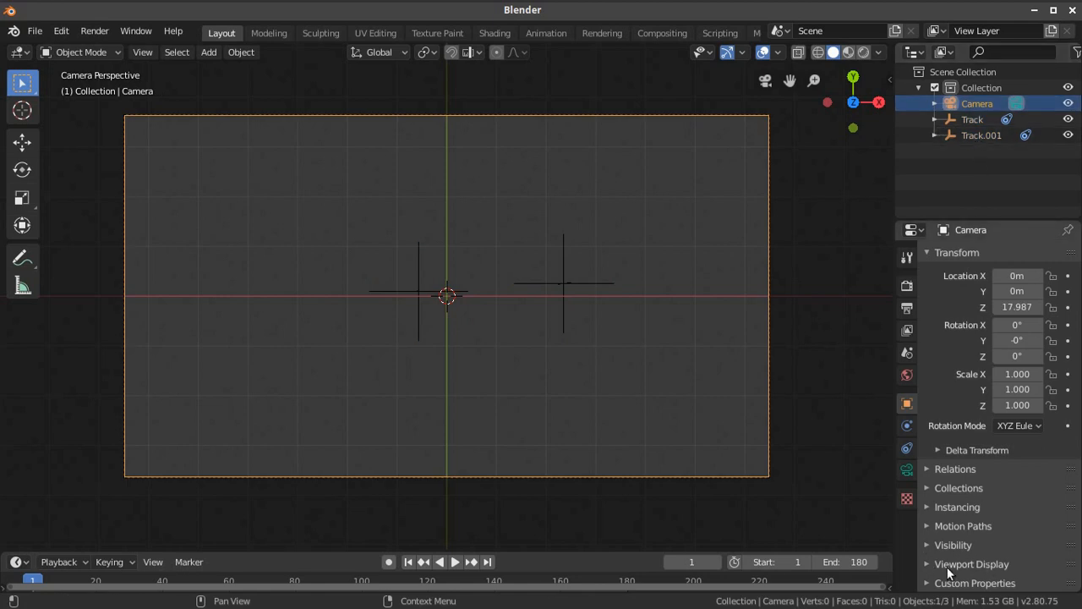
scroll(947, 536, up, 1)
click(907, 469)
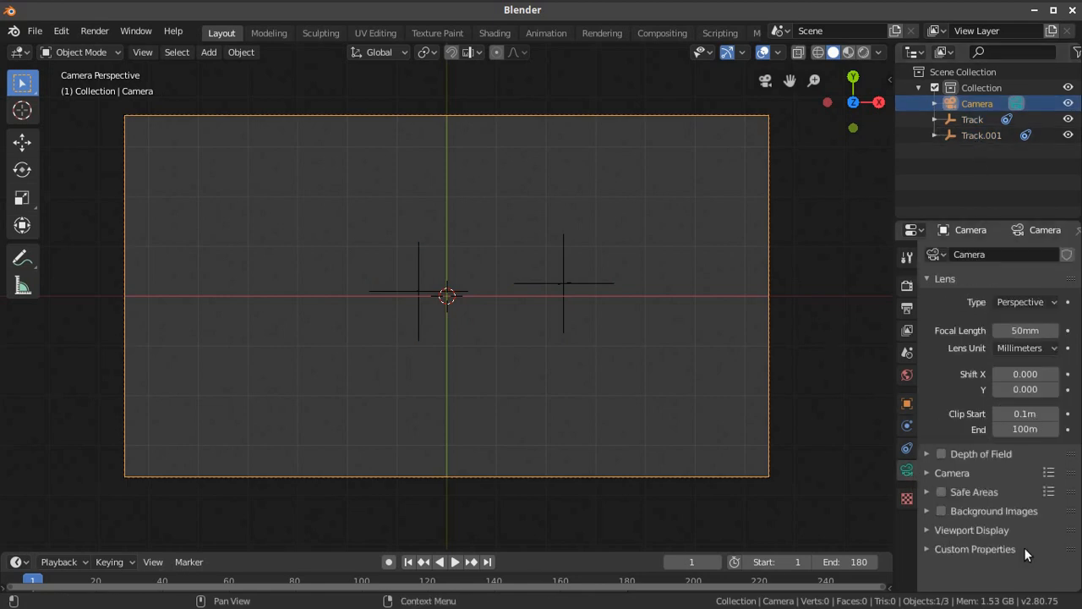
click(940, 509)
click(927, 507)
click(1013, 532)
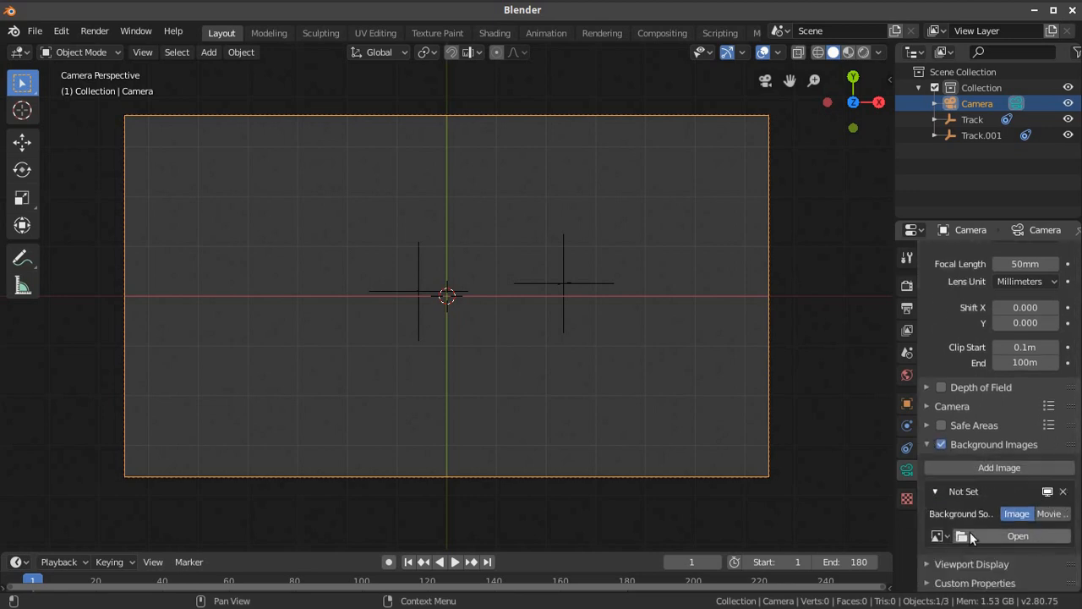
- Load Niagara - 28669.mp4 from the TrackingTest2 folder as the camera's background image
click(969, 532)
click(78, 245)
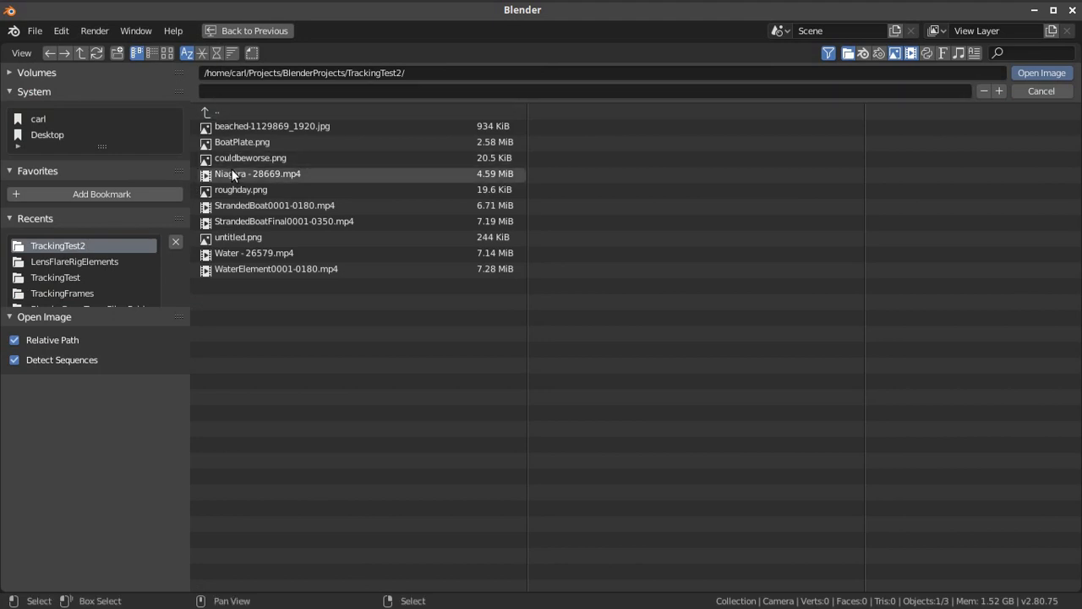
click(167, 52)
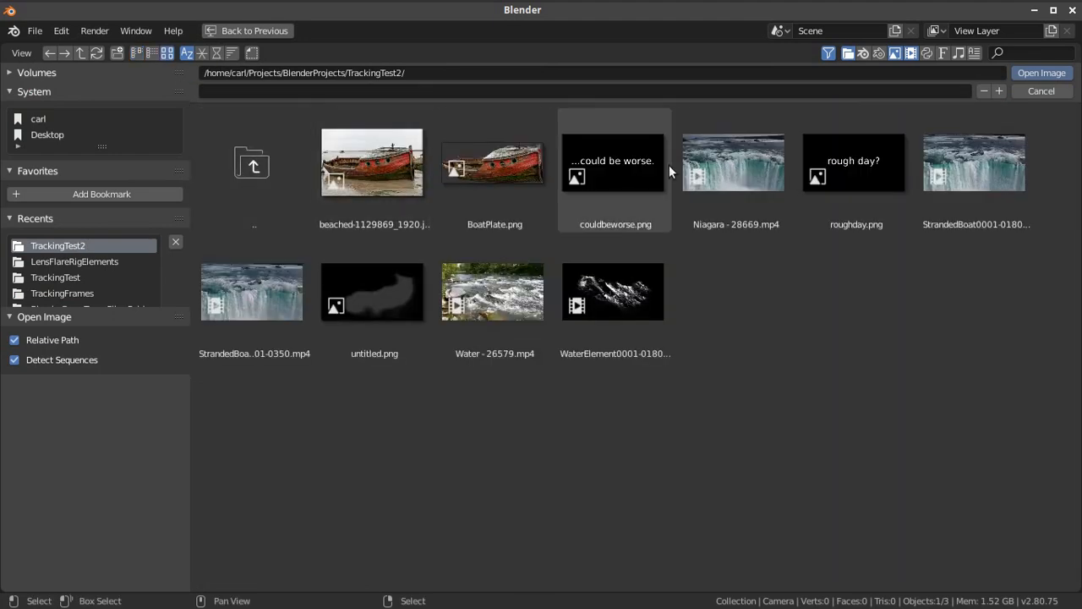
click(718, 171)
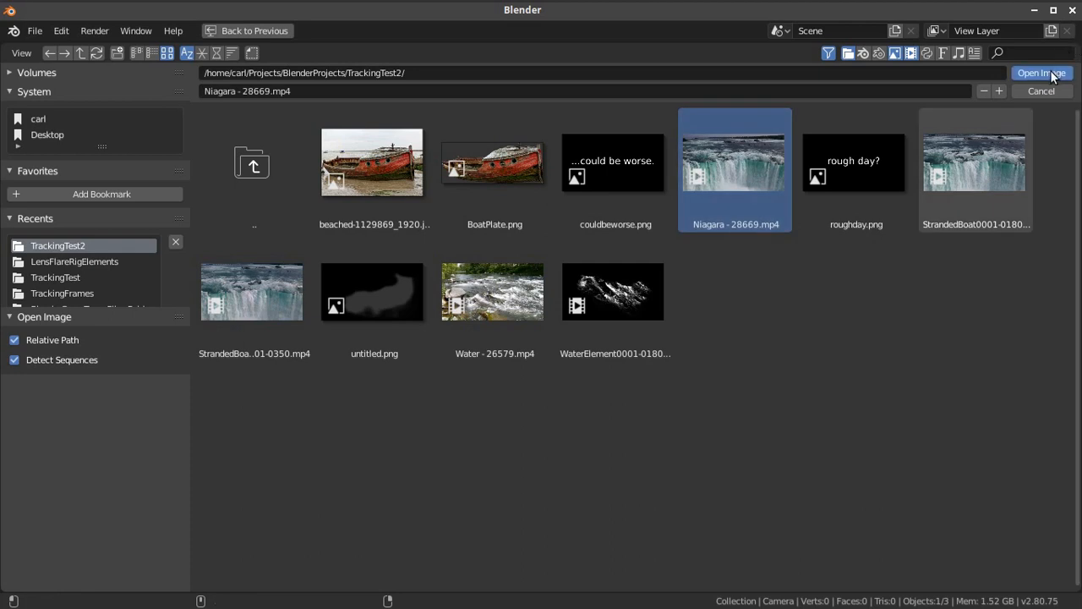
click(1048, 72)
- Set the background movie's length to 180 frames and its alpha to 1.000
scroll(993, 541, down, 5)
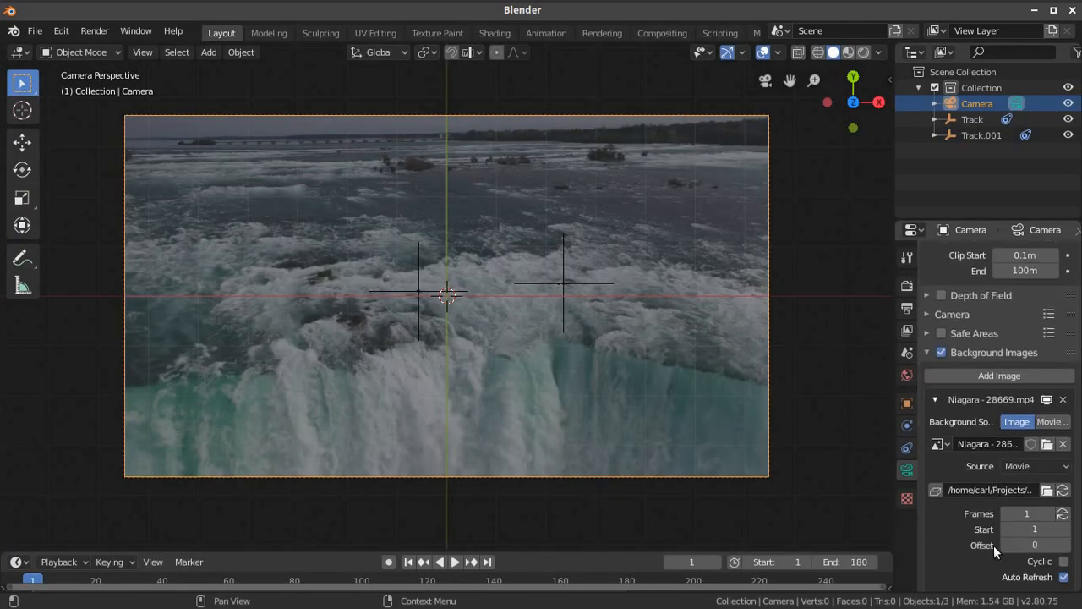
click(1019, 514)
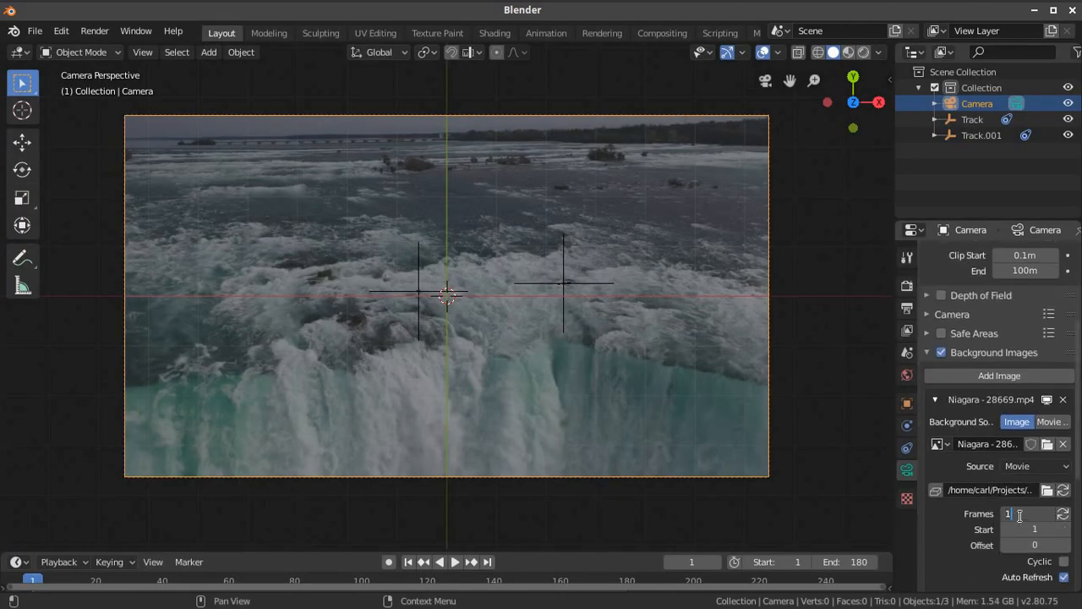
key(Return)
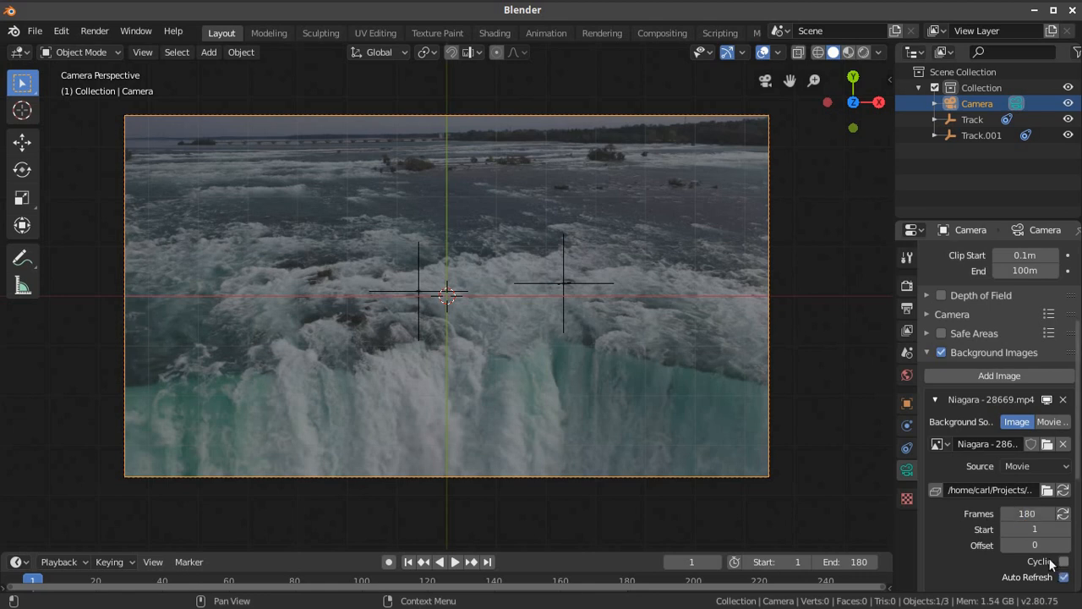
scroll(1039, 492, down, 3)
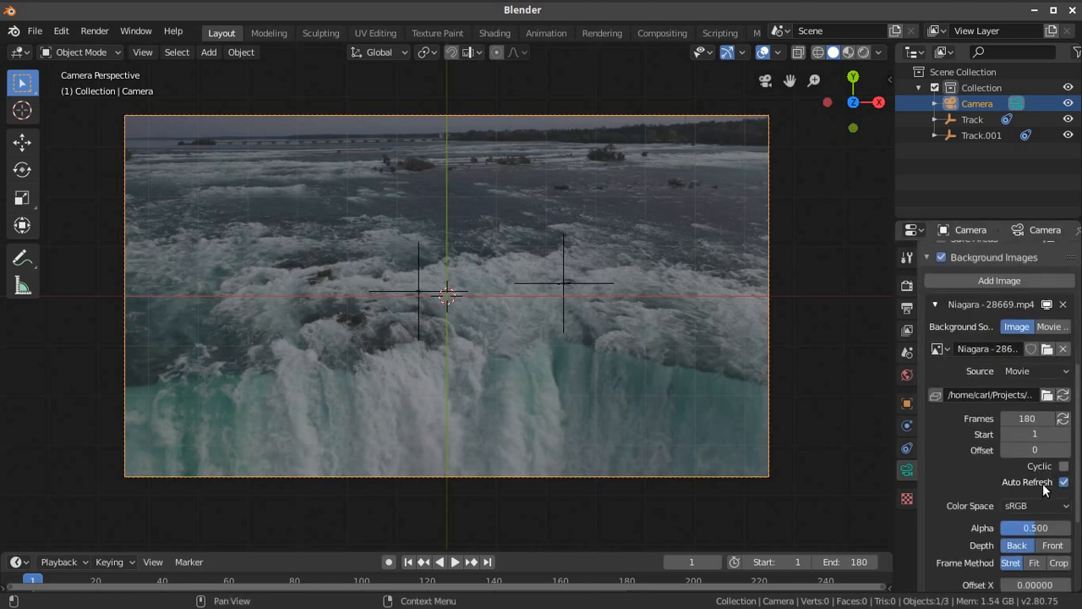
drag(1029, 529, 1066, 529)
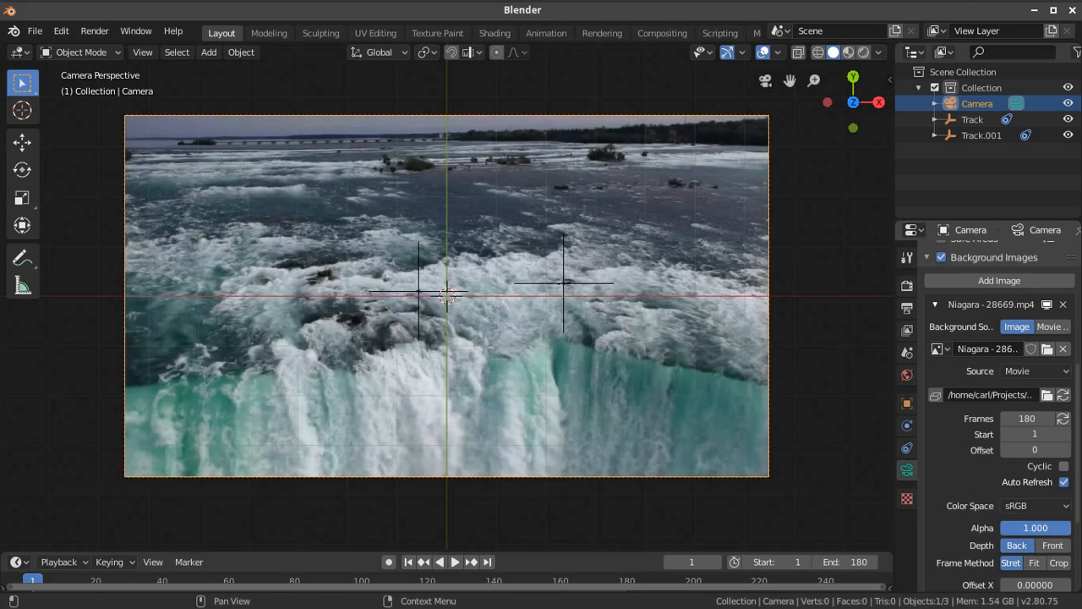
- Play the animation up to about frame 90 to compare the empties with the background footage, and toggle the viewport overlays off and on
click(455, 562)
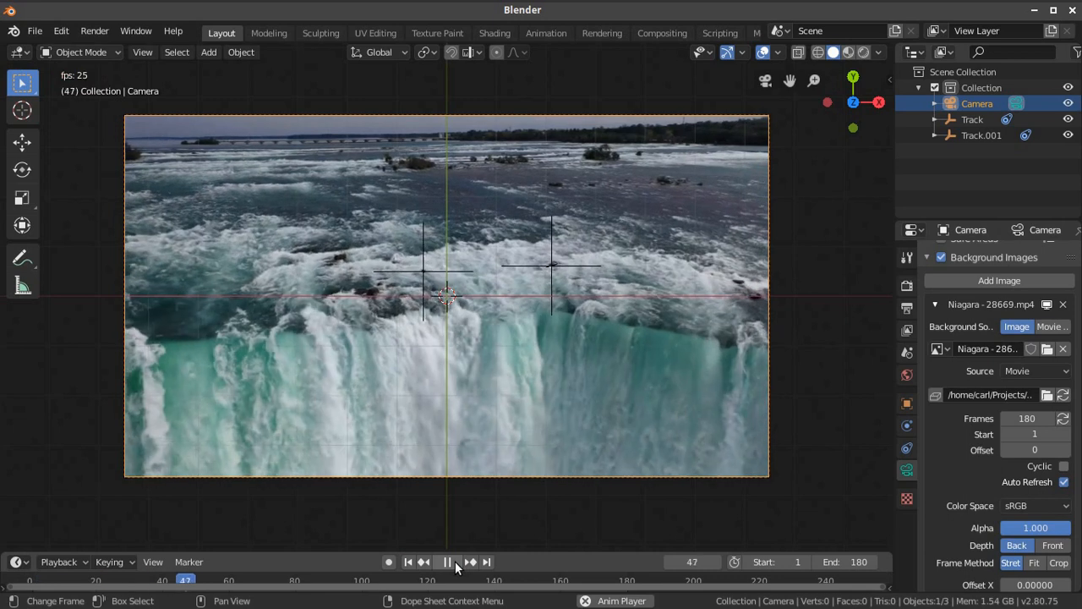
click(455, 561)
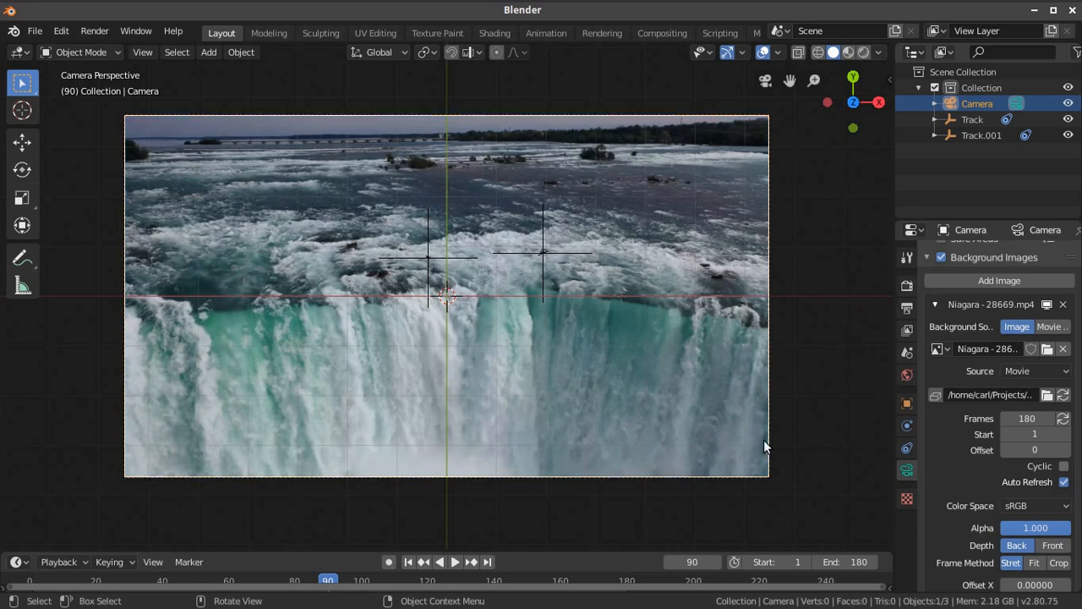
click(764, 54)
click(763, 54)
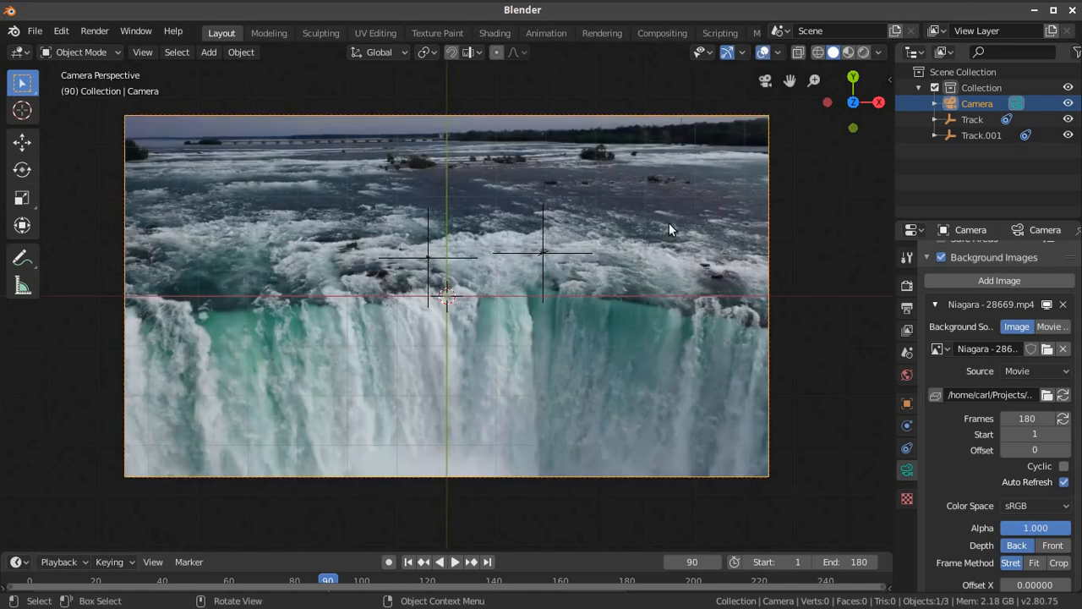
click(765, 53)
click(765, 53)
- Return to frame 1 and disable the camera's Background Images option
scroll(976, 435, up, 3)
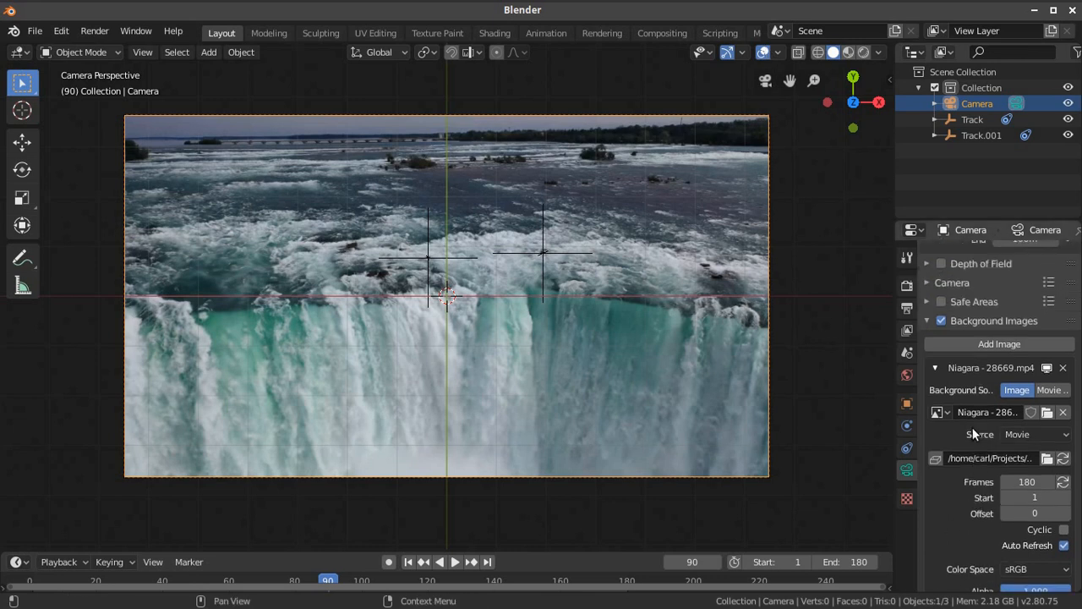
scroll(972, 429, up, 2)
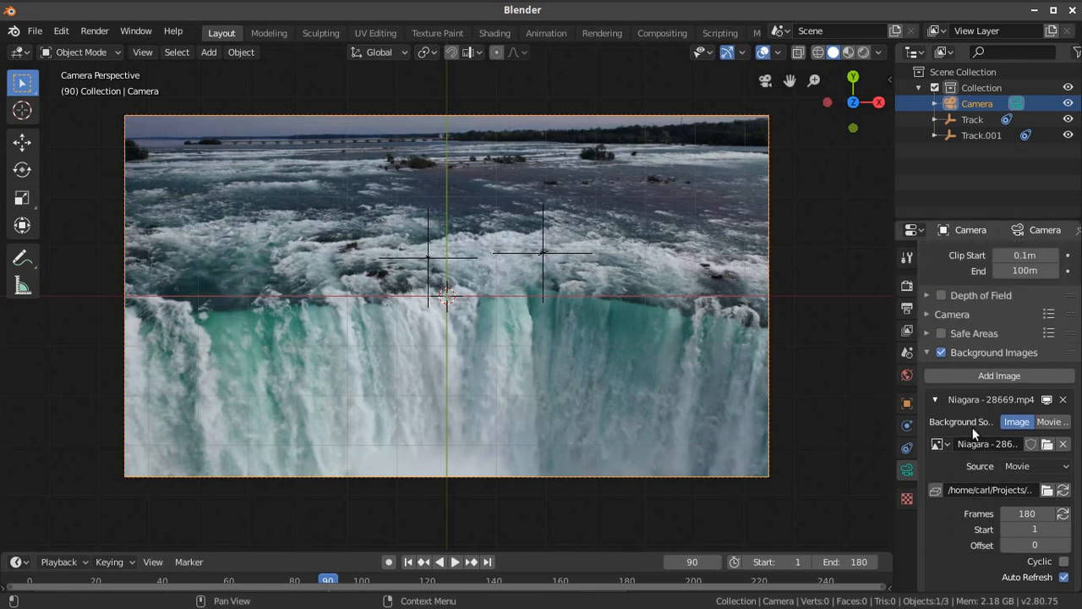
click(408, 561)
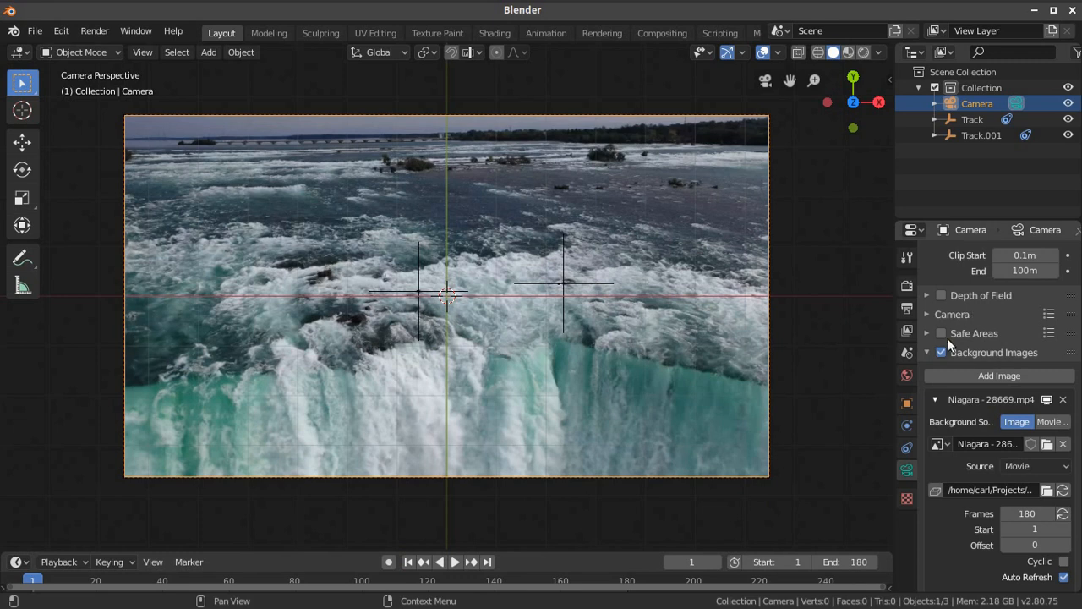
click(939, 350)
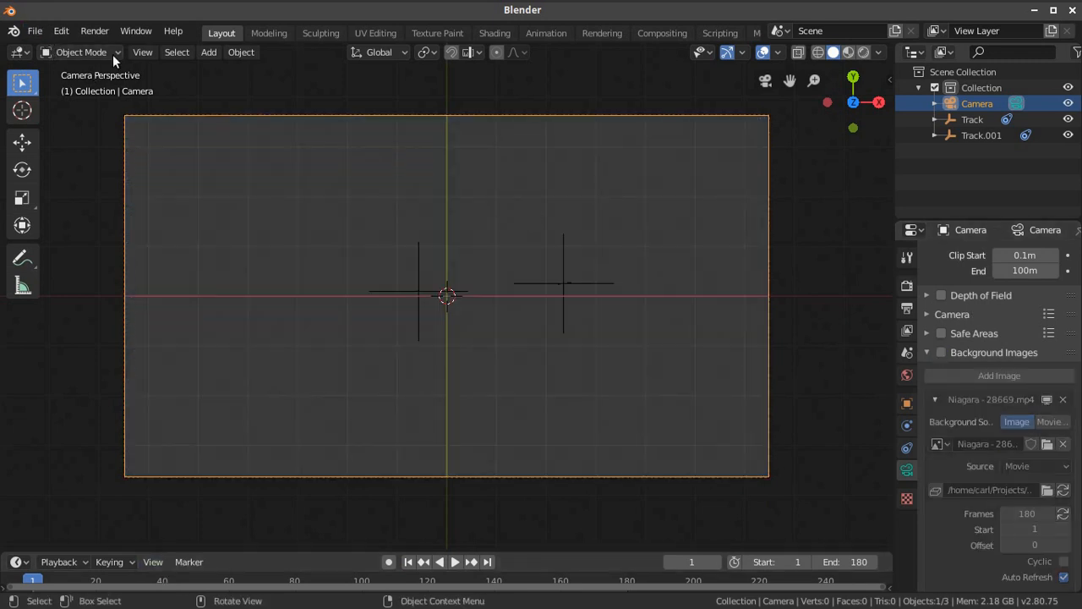
- Add a mesh plane at the origin and scale it up until it covers the whole camera frame
click(209, 52)
mouse_move(271, 71)
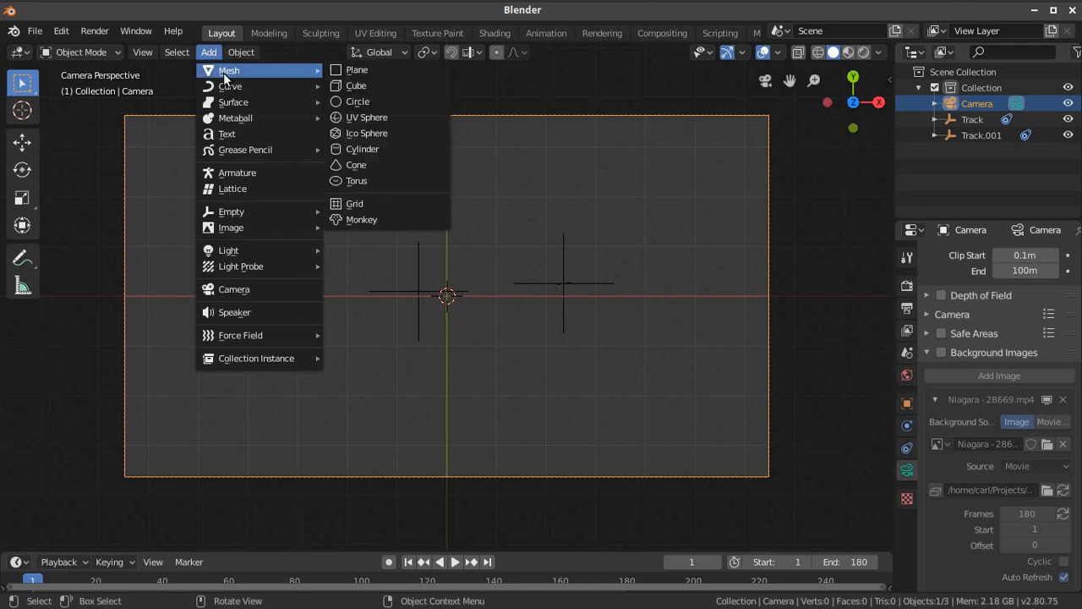
click(350, 75)
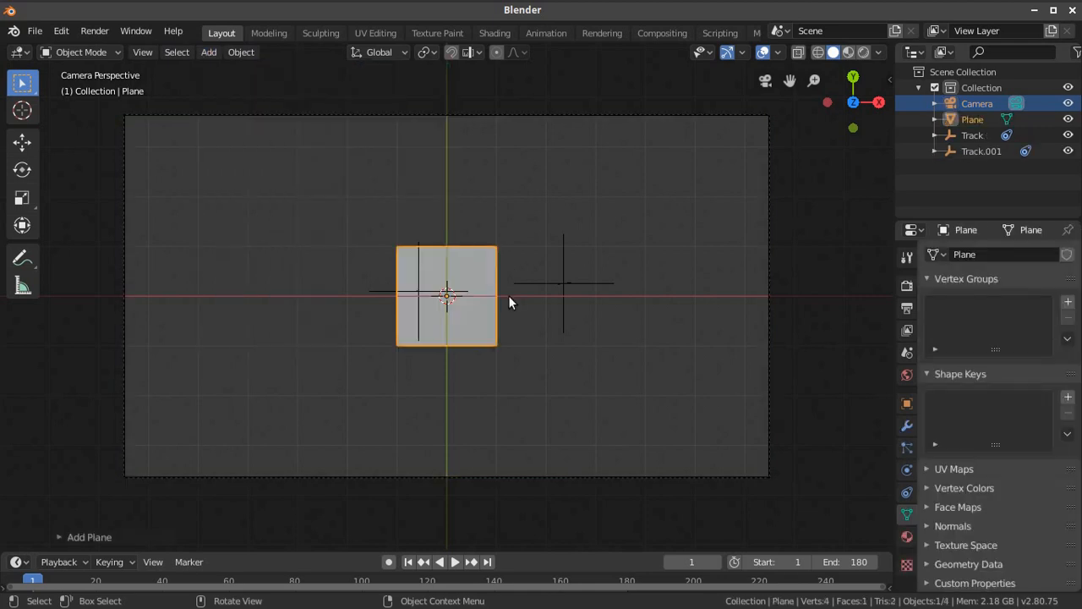
key(s)
click(861, 404)
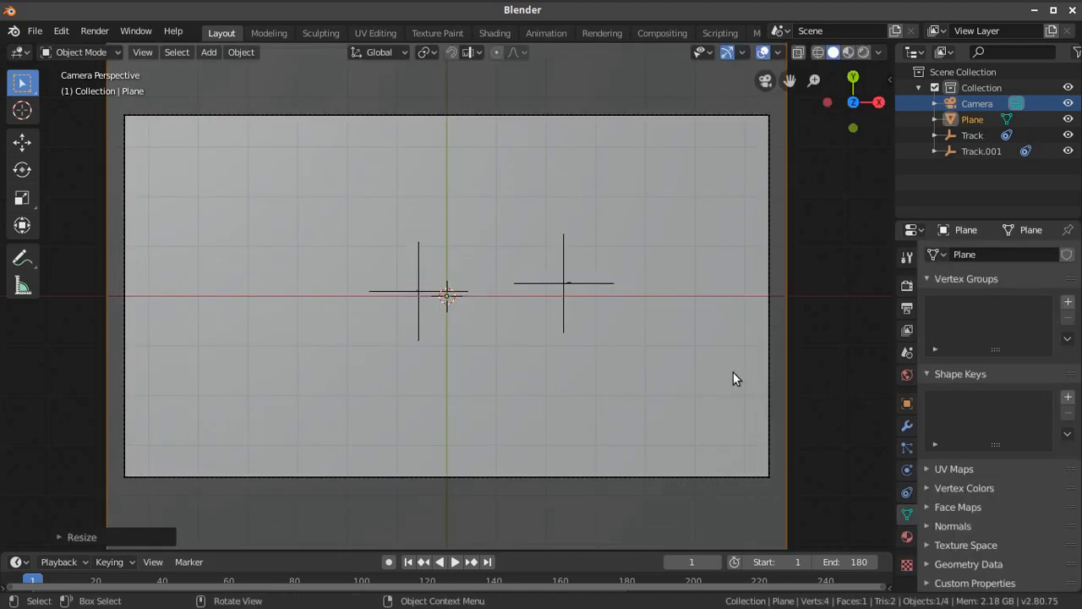
- Move the plane down about 0.3 m along global Z, check its placement from an angle, and return to the camera view
key(g)
key(z)
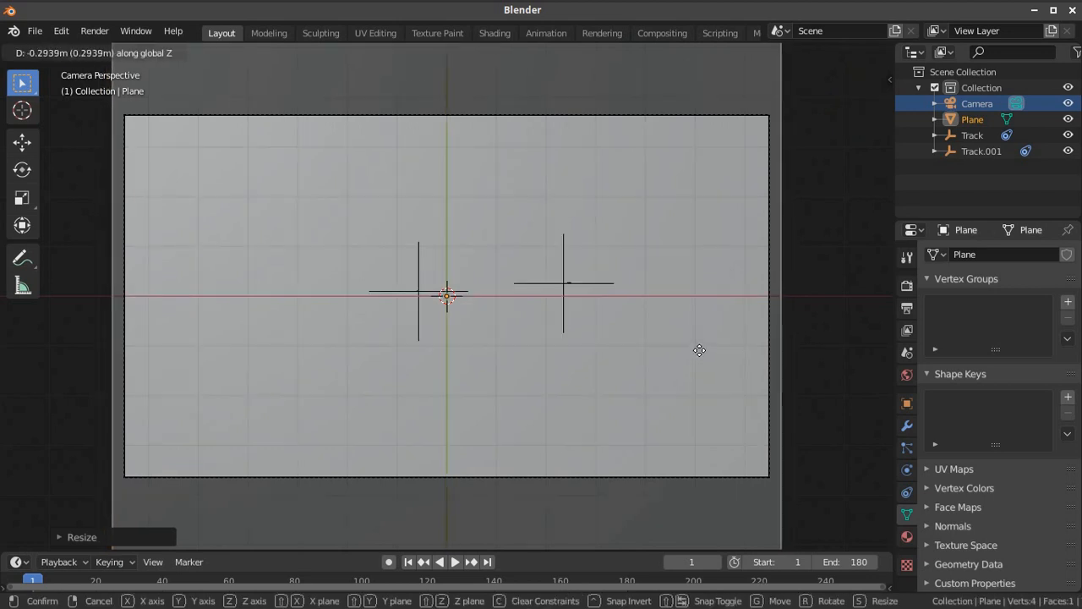
click(699, 349)
middle_drag(698, 349, 680, 326)
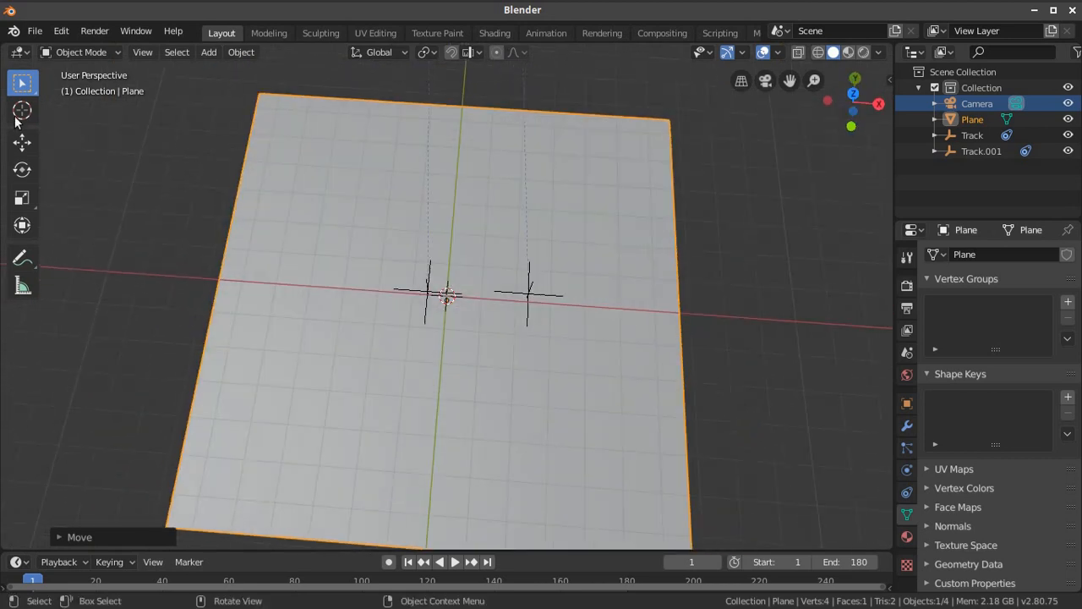
click(142, 52)
mouse_move(175, 207)
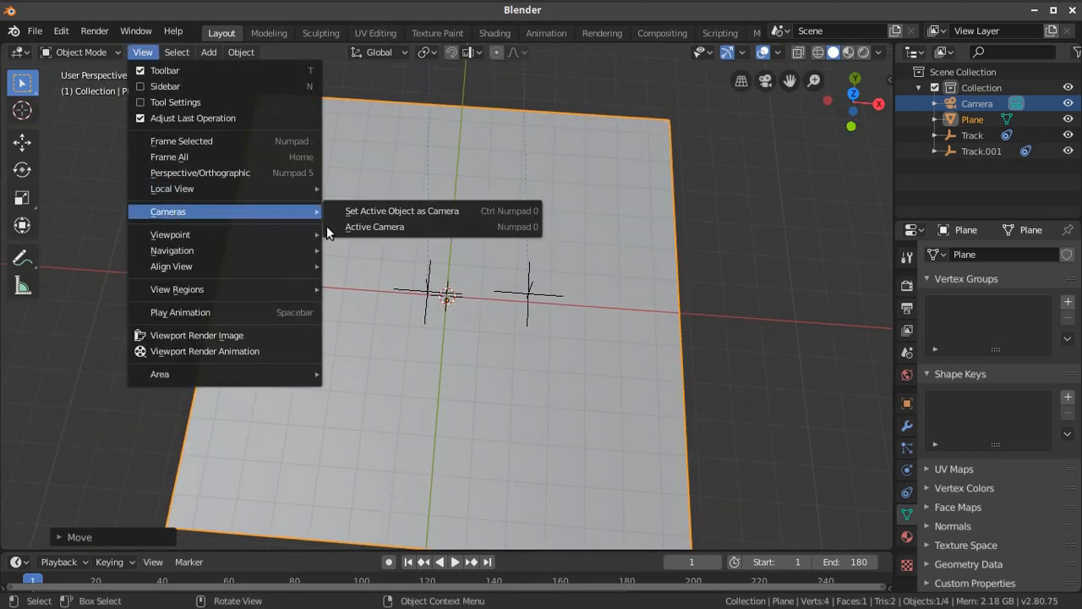
click(405, 226)
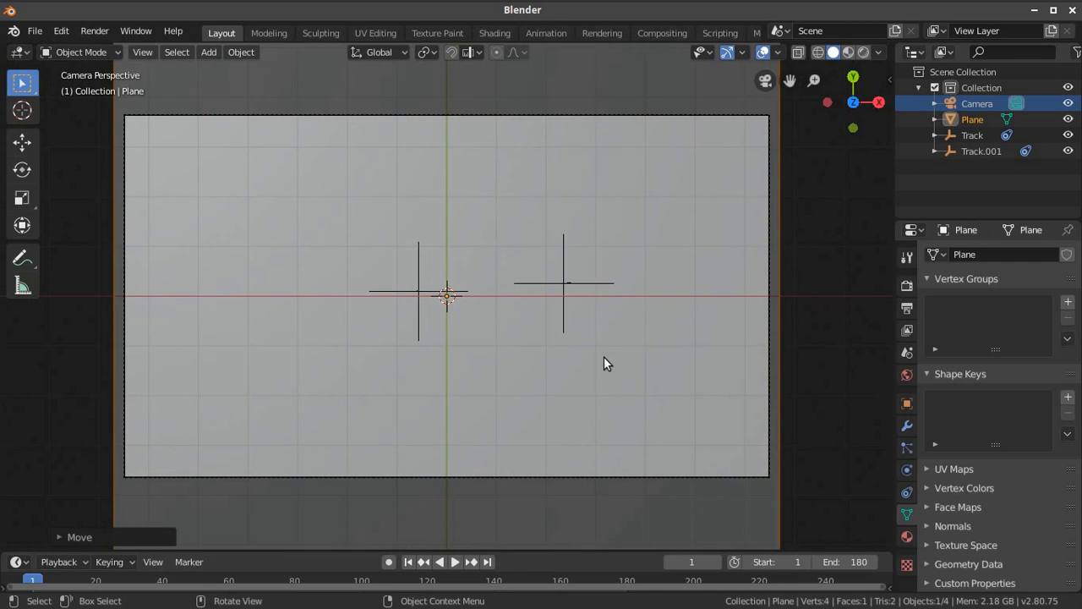
- Enter Edit Mode on the plane and subdivide its mesh three times into an 8 by 8 grid of faces
key(Tab)
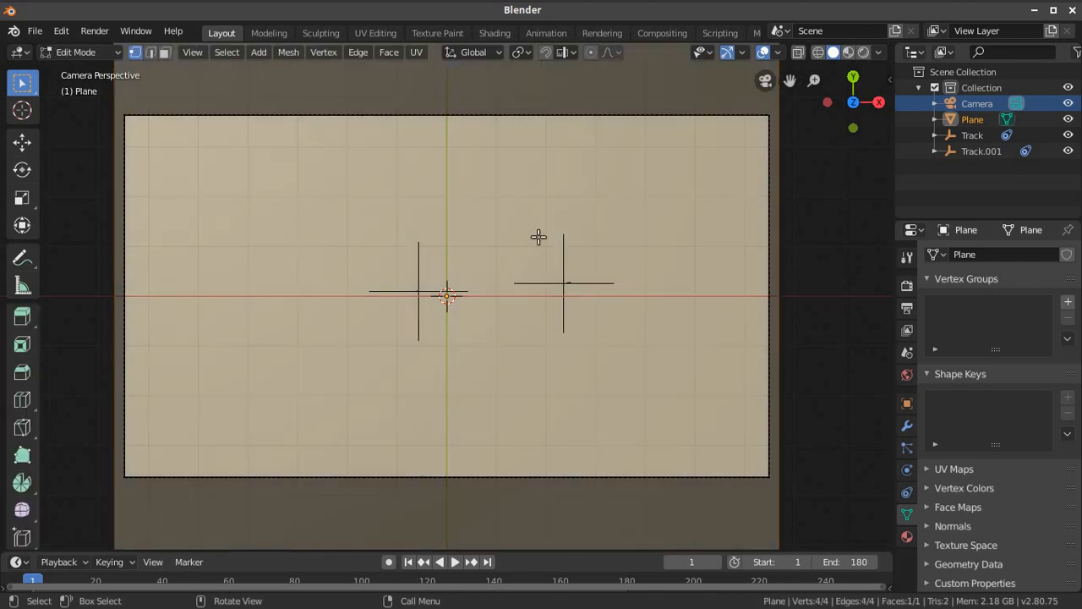
click(356, 54)
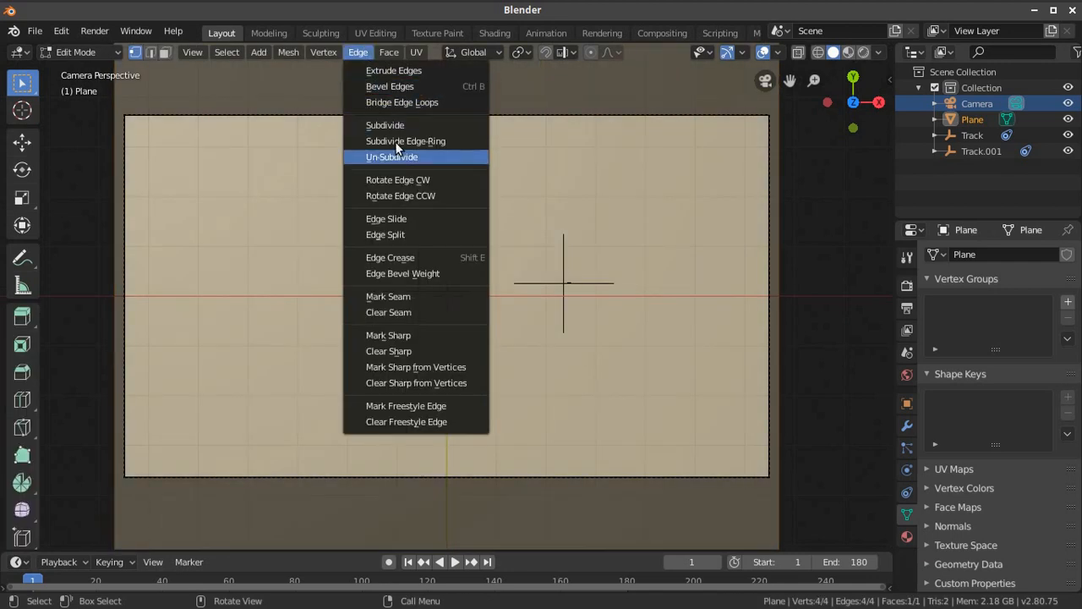
click(395, 127)
click(358, 54)
click(384, 126)
click(358, 52)
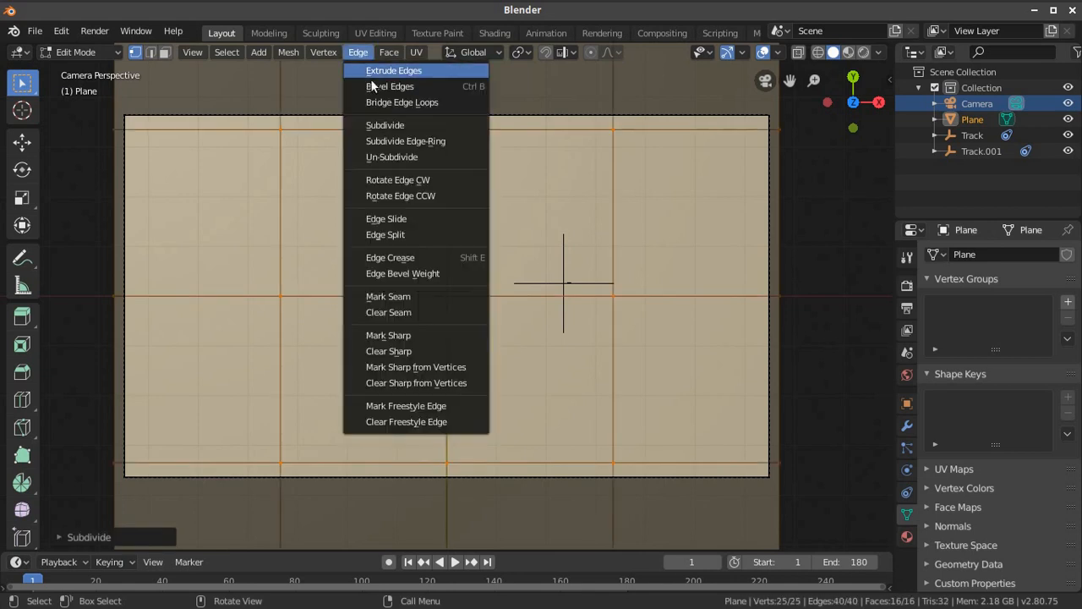
click(385, 125)
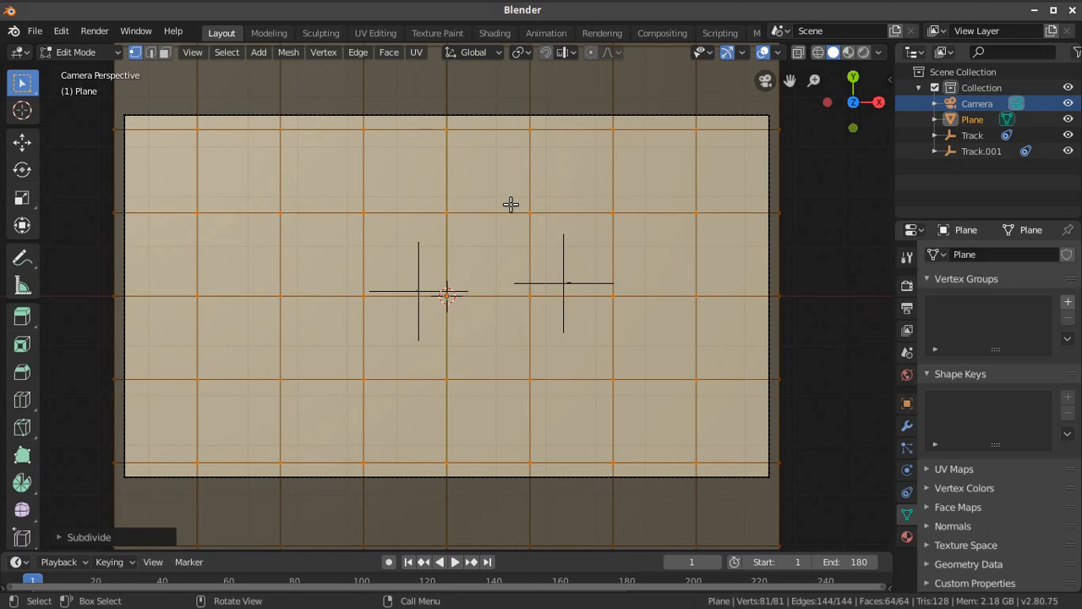
- UV-map the subdivided plane with Project From View from the camera view, and return to Object Mode
click(416, 52)
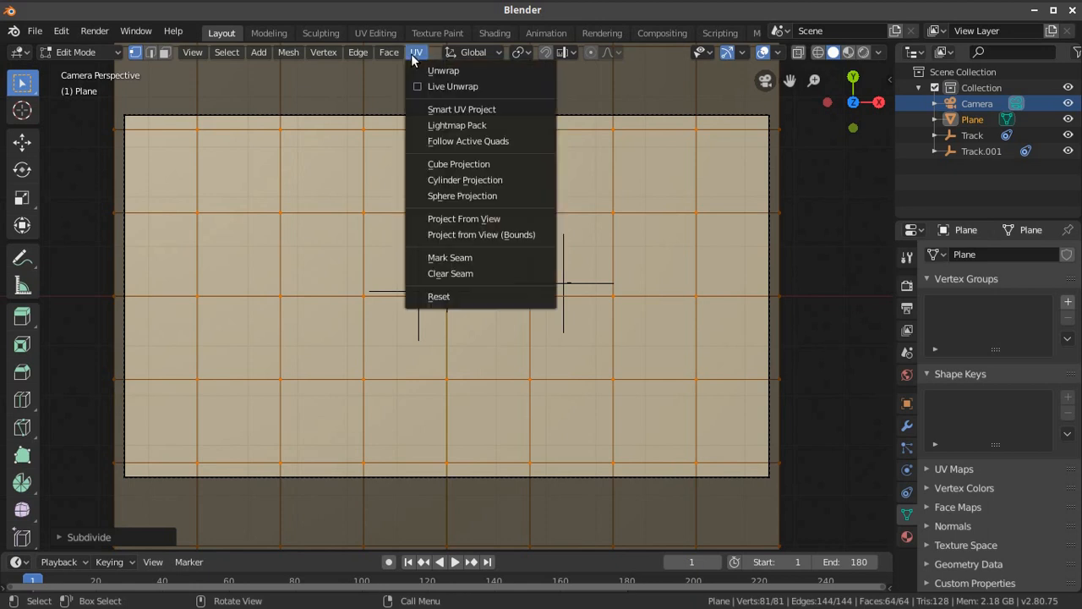
click(465, 219)
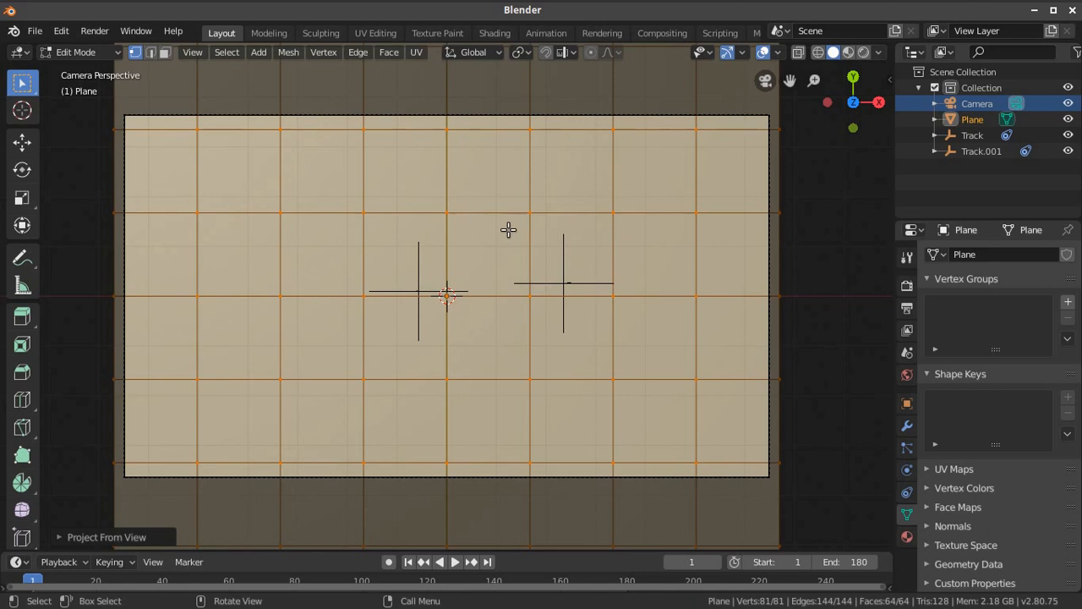
key(Tab)
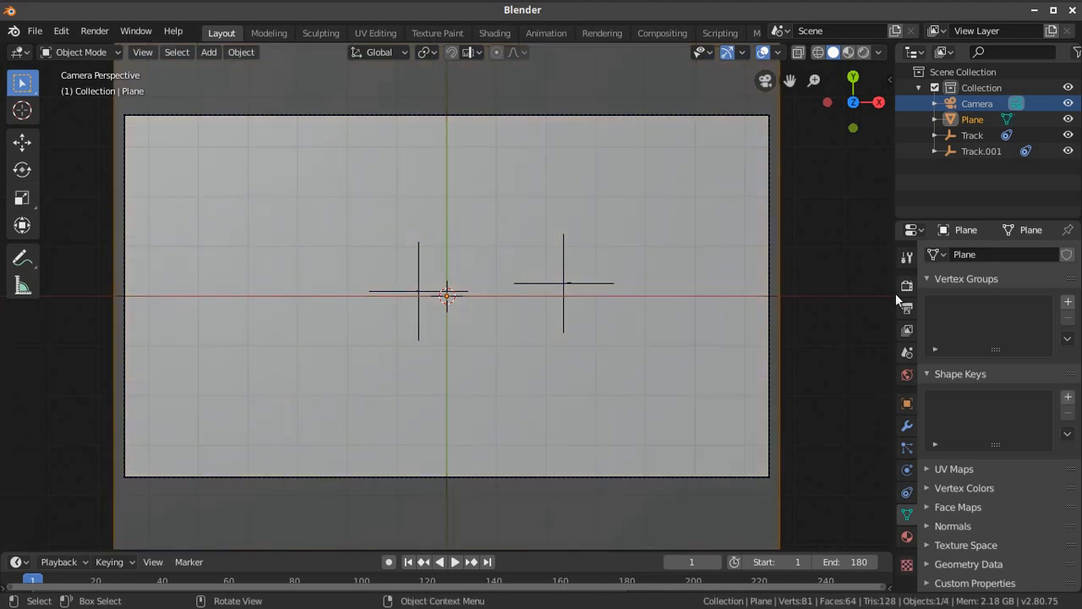
- Give the plane a new material and switch the 3D viewport to rendered shading
click(907, 536)
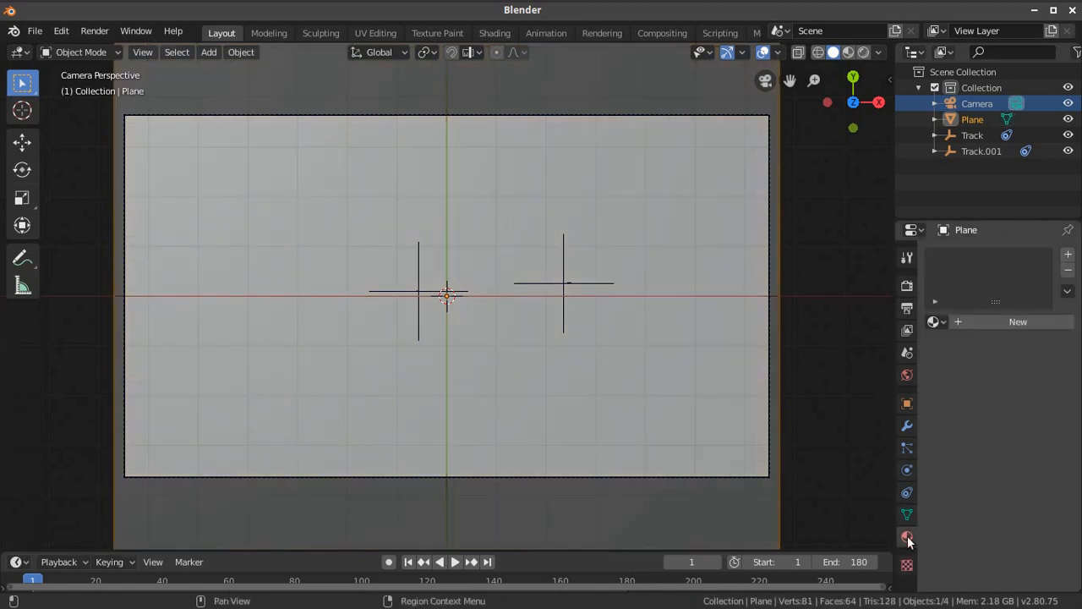
click(958, 321)
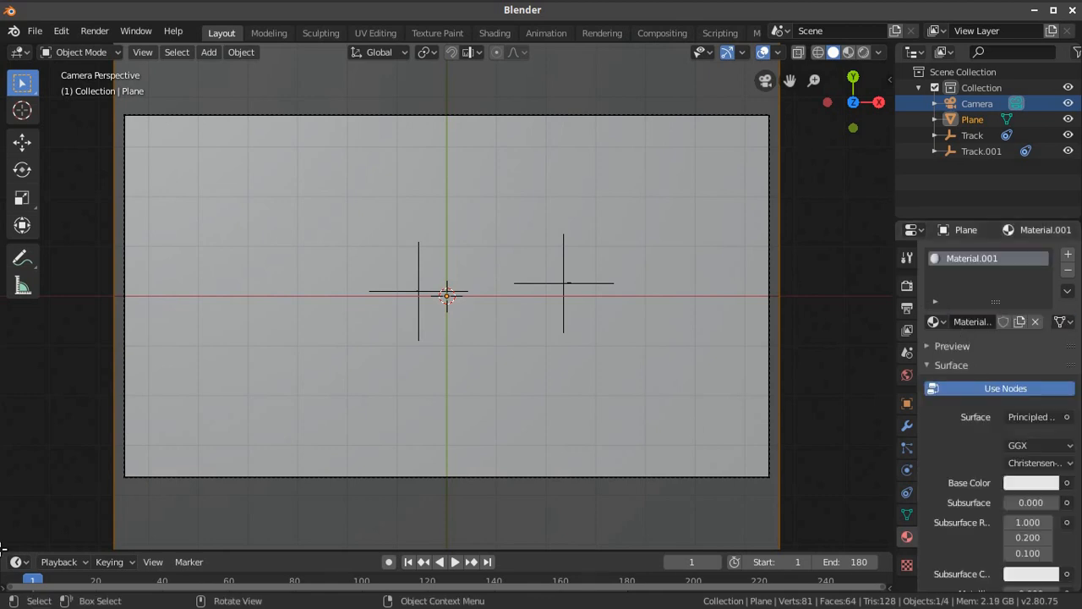
click(863, 52)
scroll(90, 447, down, 1)
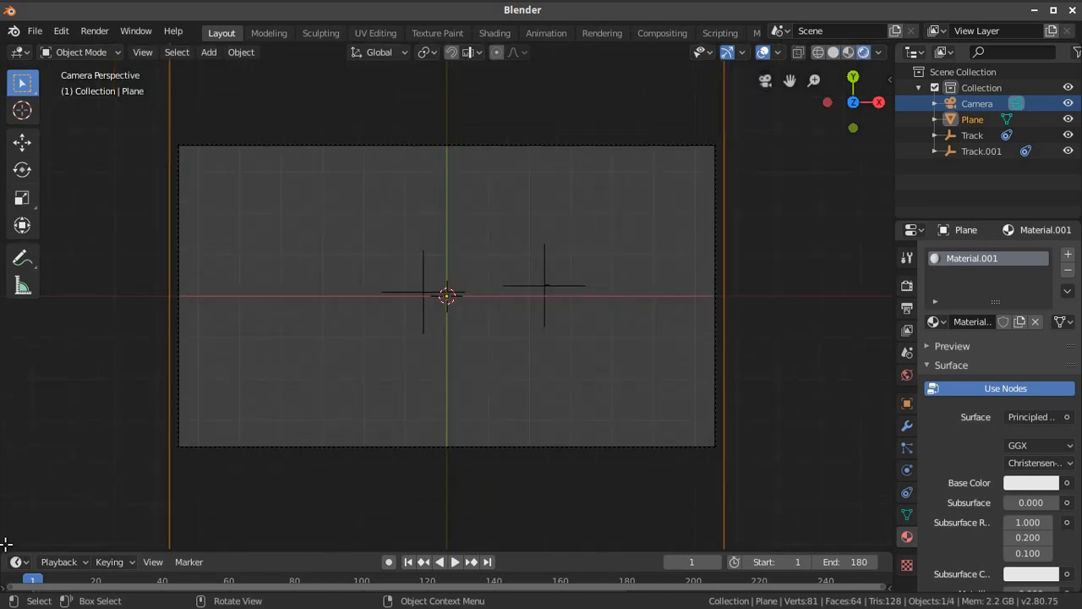
- Split the 3D viewport horizontally and make the lower area a Shader Editor framed on the plane's material nodes
mouse_move(4, 543)
mouse_down()
mouse_move(51, 528)
mouse_move(169, 362)
mouse_move(254, 332)
mouse_up()
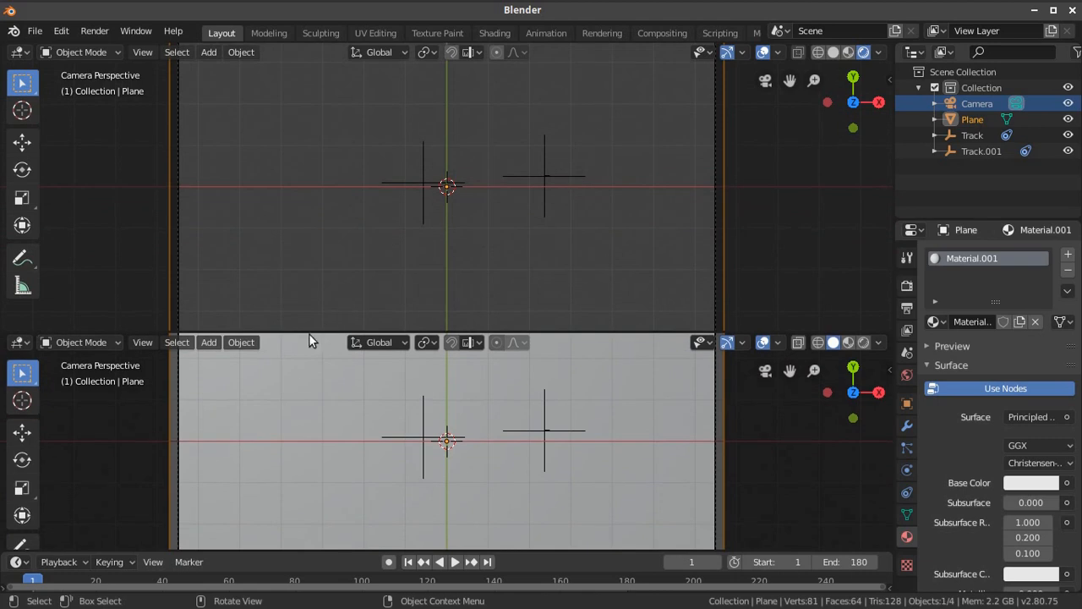
click(19, 342)
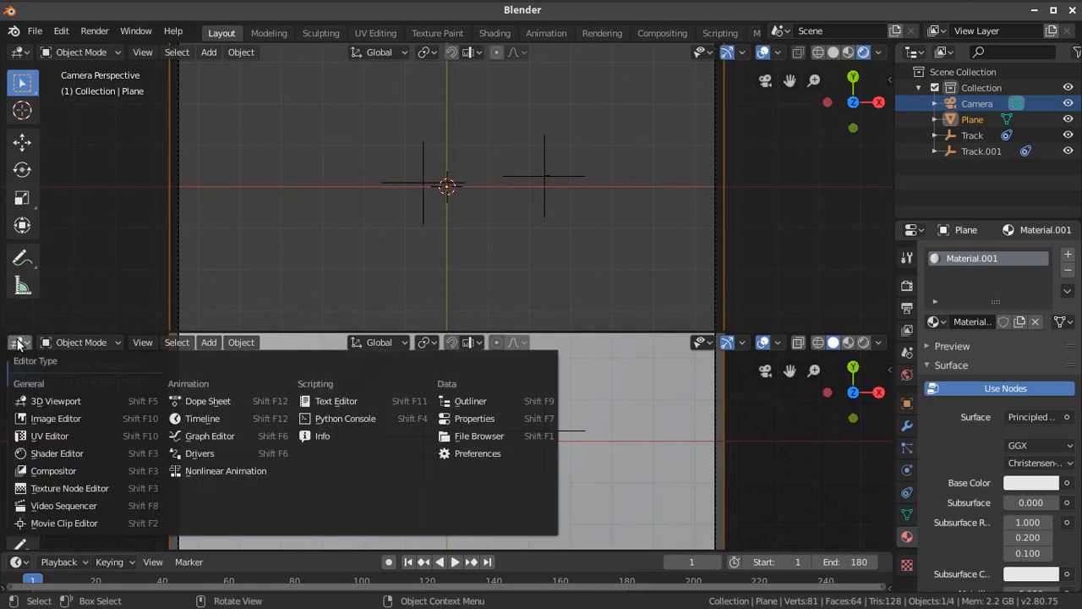
click(57, 456)
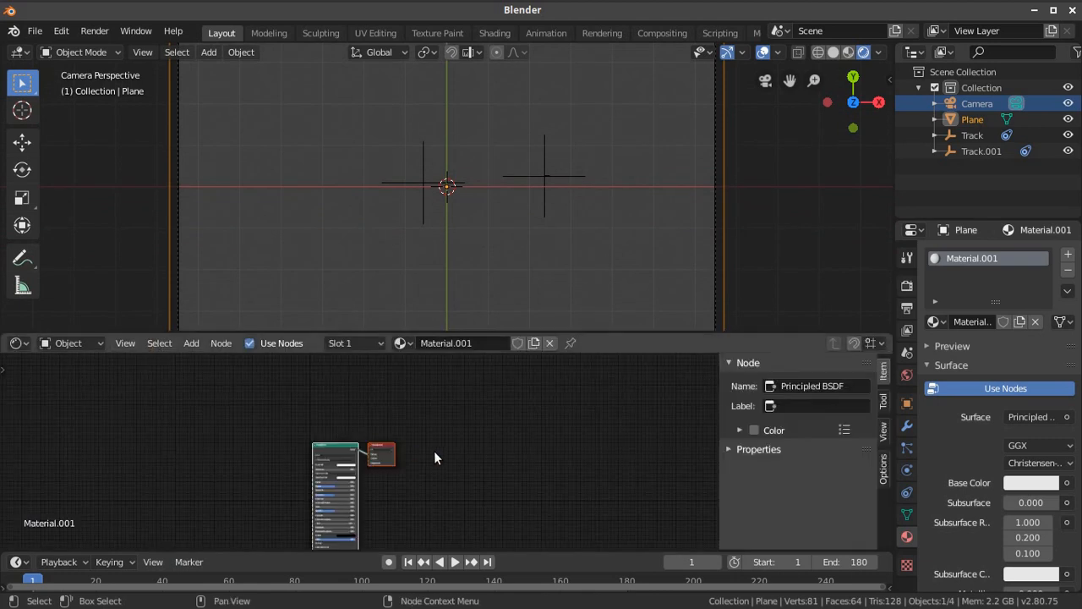
middle_drag(470, 460, 541, 479)
scroll(593, 455, up, 5)
scroll(513, 467, up, 1)
scroll(539, 482, up, 1)
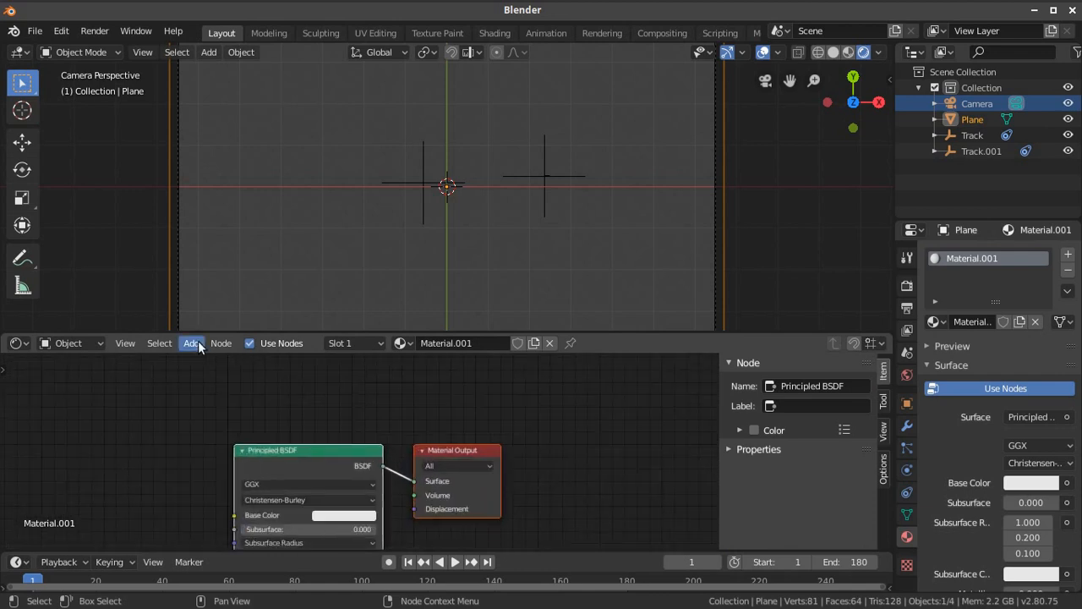
- Add an Image Texture node and place it above and to the left of the Principled BSDF node
click(188, 343)
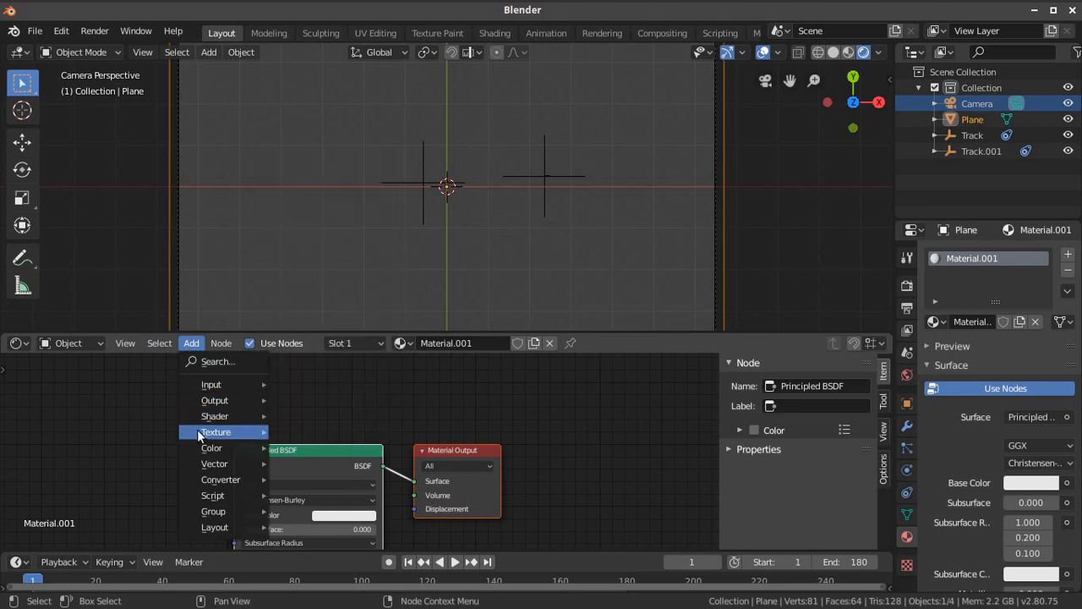
mouse_move(192, 431)
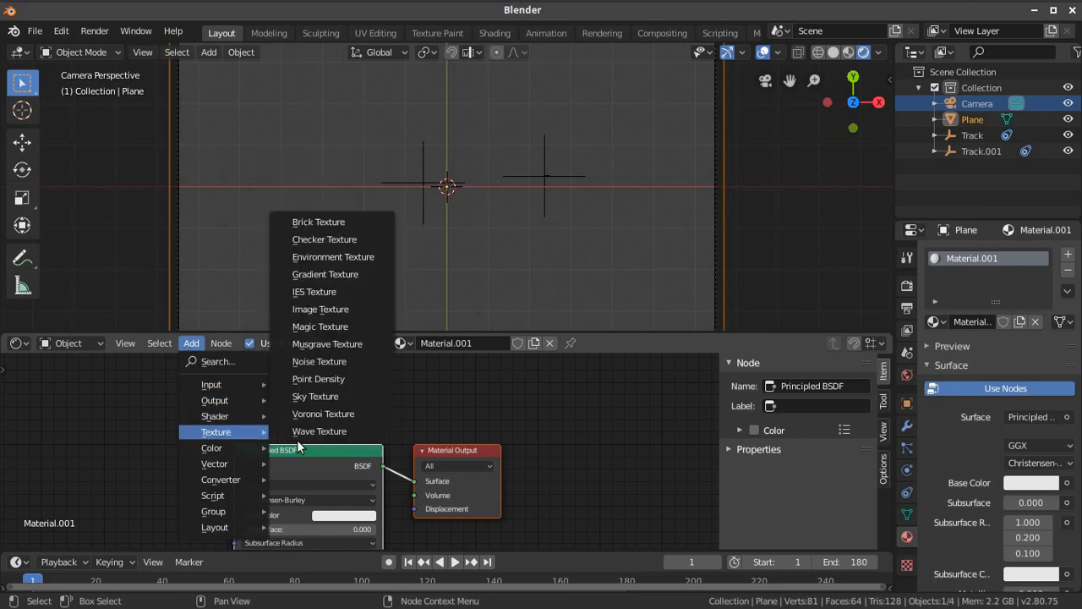
click(345, 308)
click(127, 392)
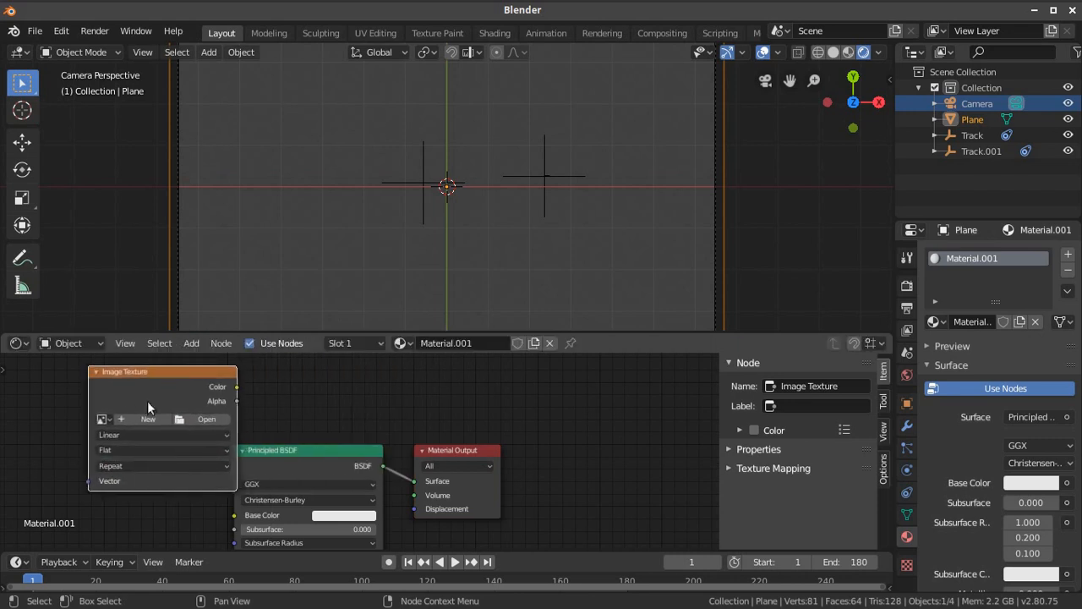
- Load Niagara - 28669.mp4 from the TrackingTest2 folder into the Image Texture node
click(191, 419)
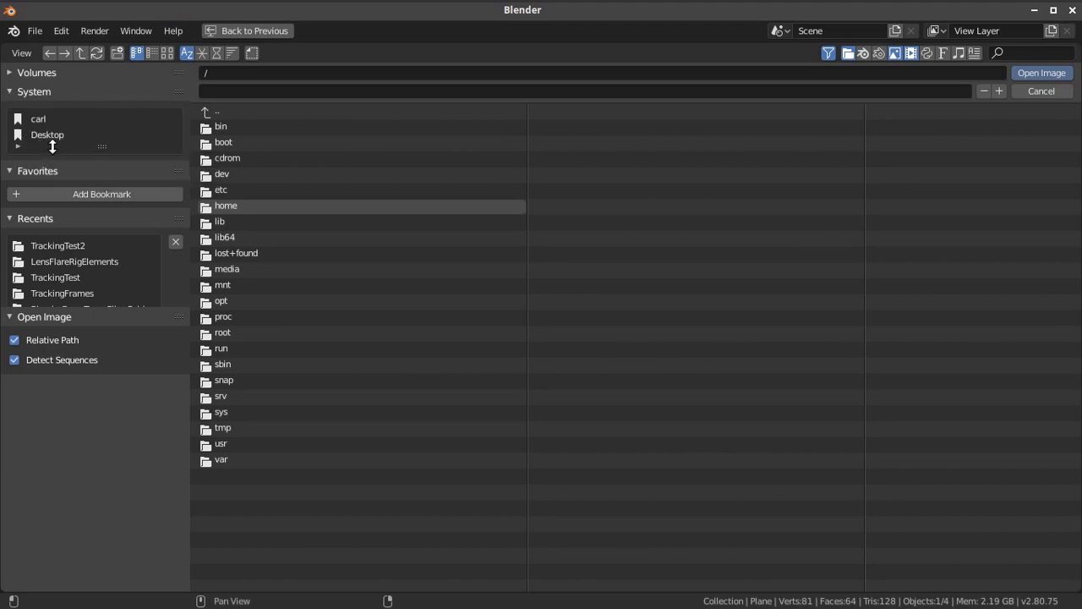
click(57, 245)
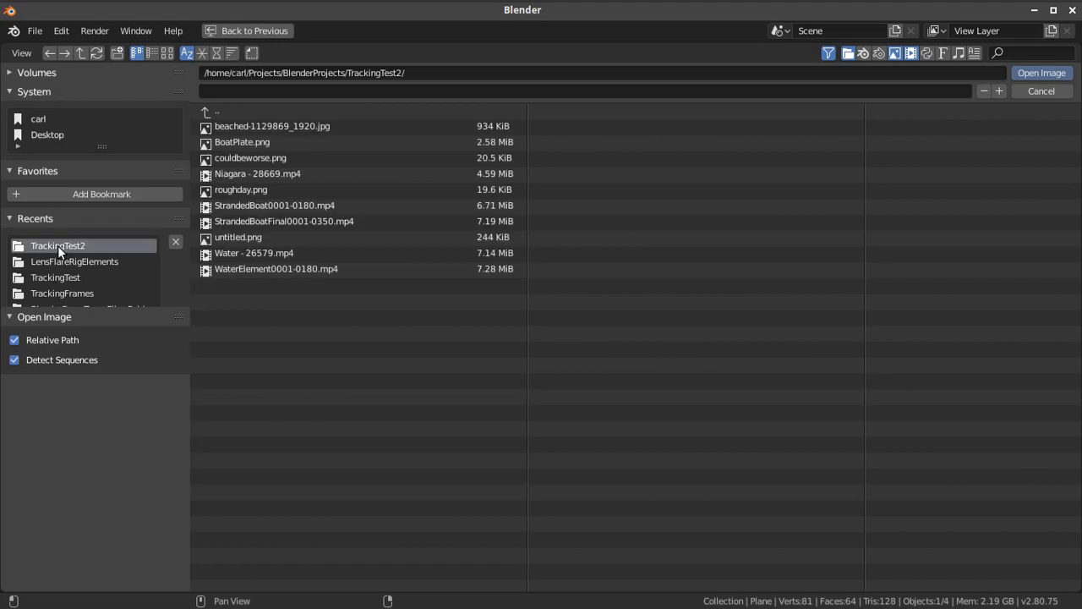
click(167, 52)
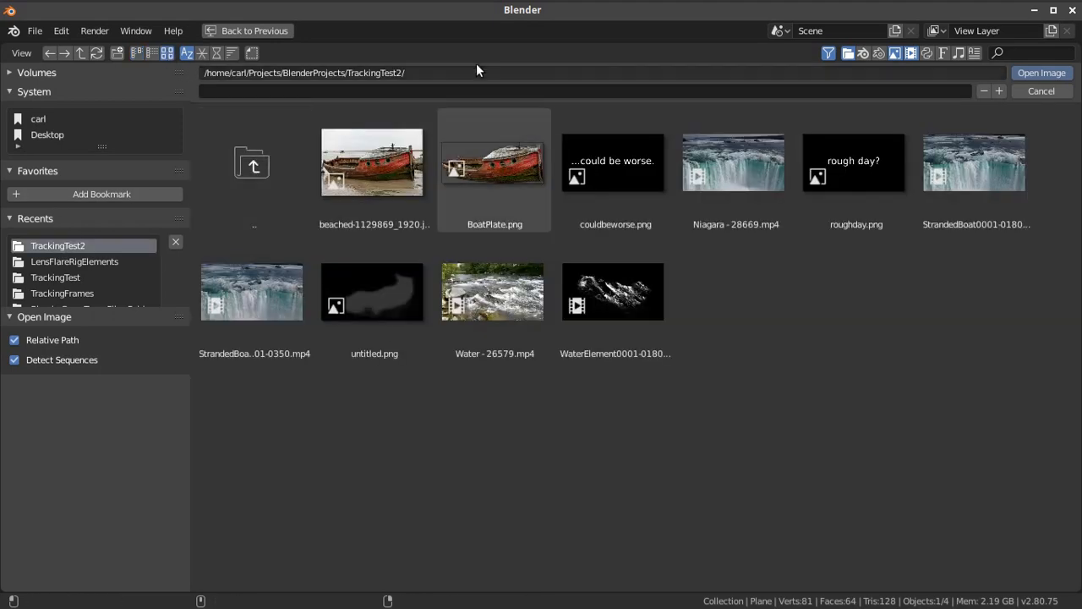
click(747, 174)
click(1041, 72)
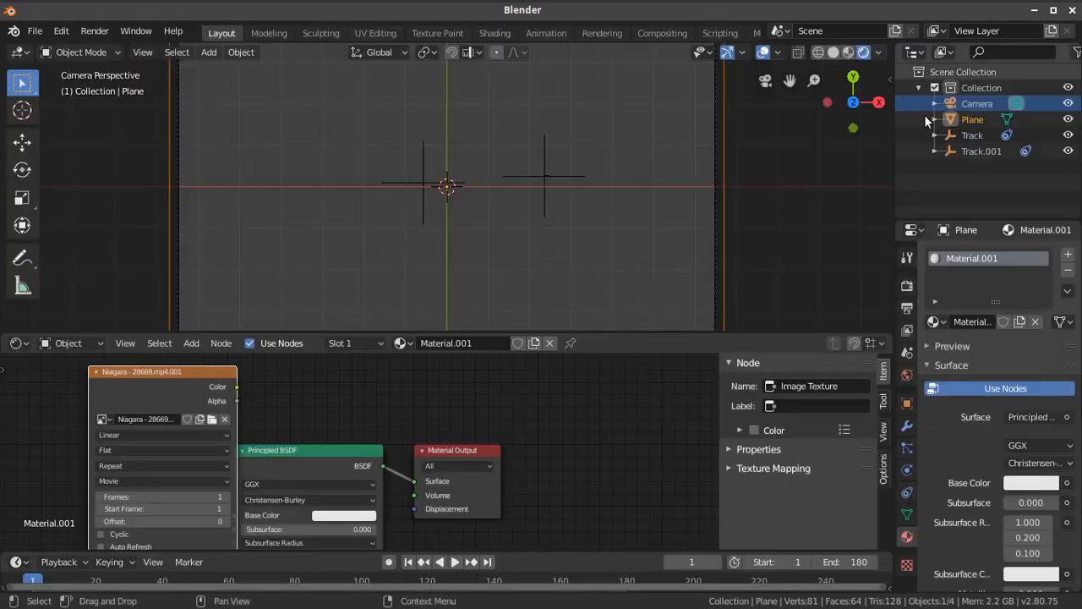
- Set the frame count of the Niagara movie in the Image Texture node to 180
click(375, 397)
scroll(378, 444, up, 2)
click(148, 497)
text(180)
key(Return)
- Connect the Image Texture's Color output directly to the Material Output's Surface input and move the Principled BSDF node aside
scroll(318, 408, down, 2)
middle_drag(318, 409, 281, 448)
drag(248, 415, 416, 507)
drag(341, 485, 7, 484)
middle_drag(335, 413, 379, 393)
scroll(530, 176, down, 1)
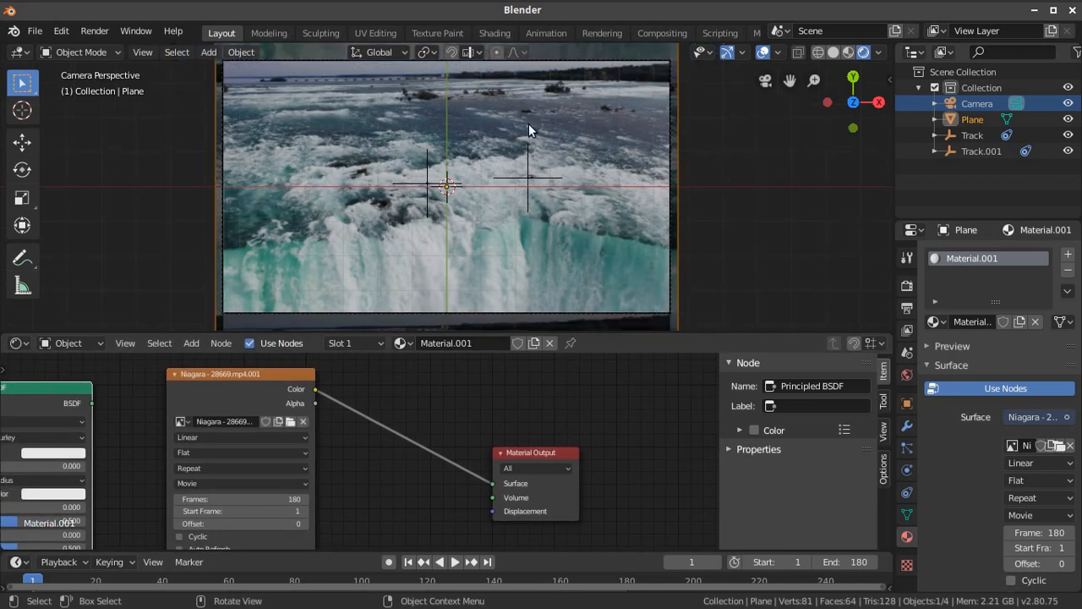
- Test playback from frame 1 and enable Auto Refresh on the Niagara movie texture
click(407, 561)
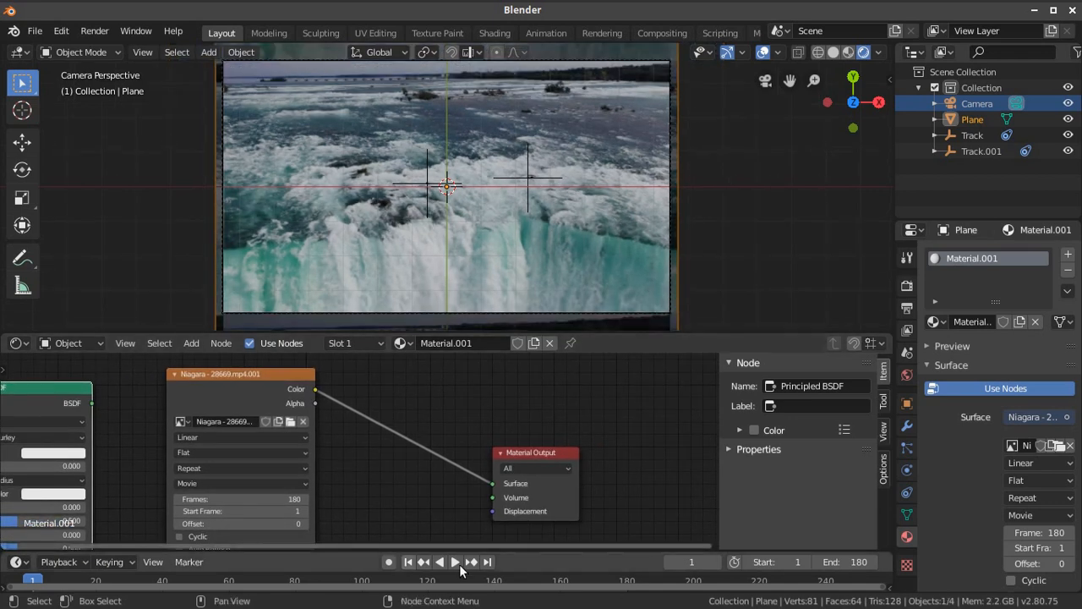
click(453, 561)
click(449, 562)
click(419, 564)
middle_drag(132, 437, 191, 387)
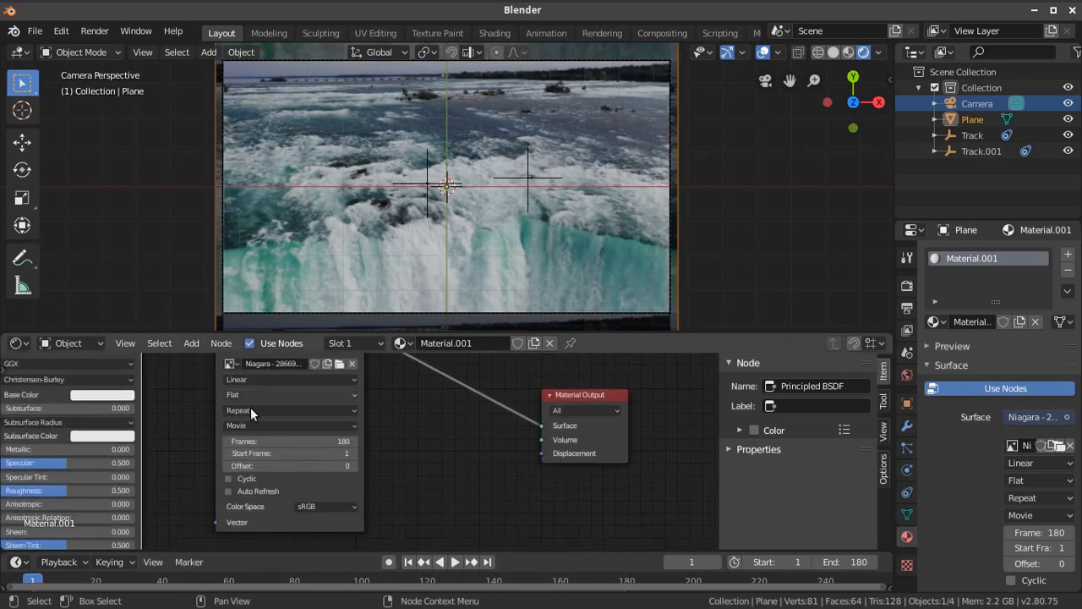
middle_drag(406, 446, 350, 502)
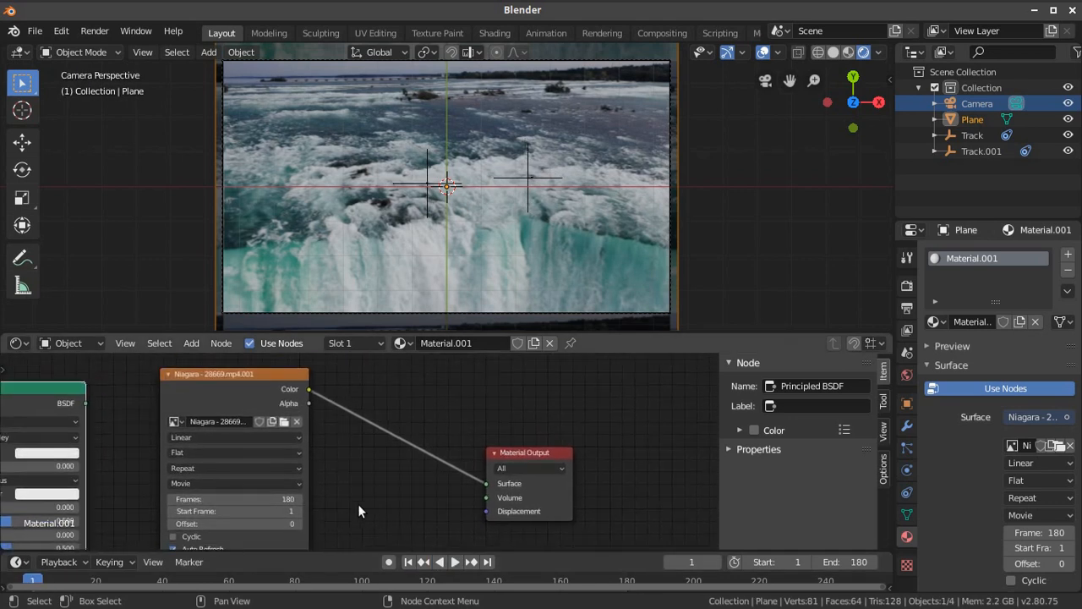
- Play the animation from frame 1 and compare the two tracked empties with the footage on the plane, ending back at frame 1
click(454, 561)
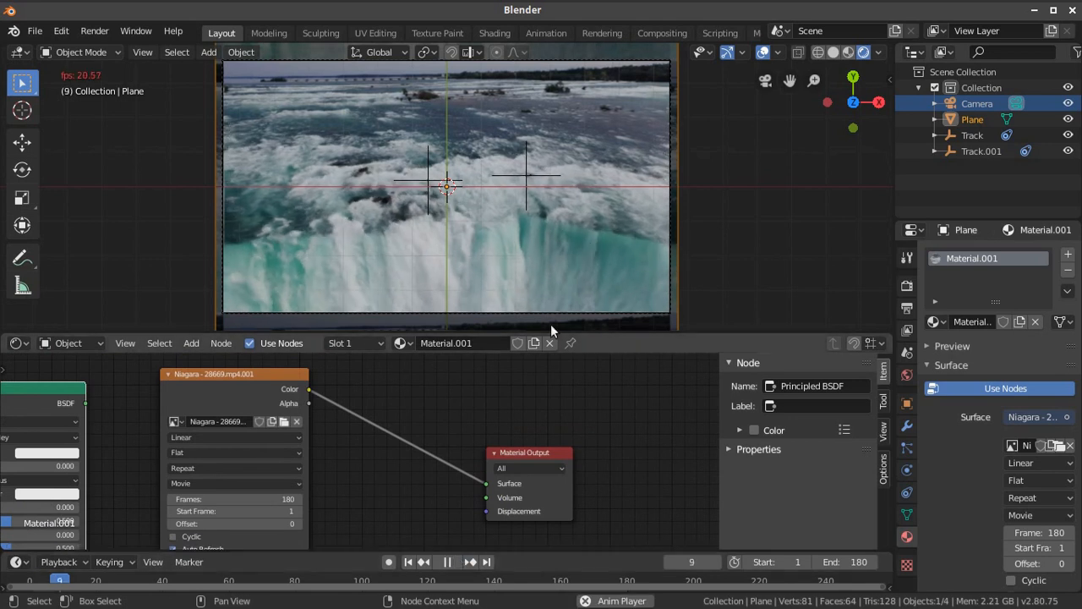
scroll(592, 231, up, 3)
scroll(493, 163, down, 4)
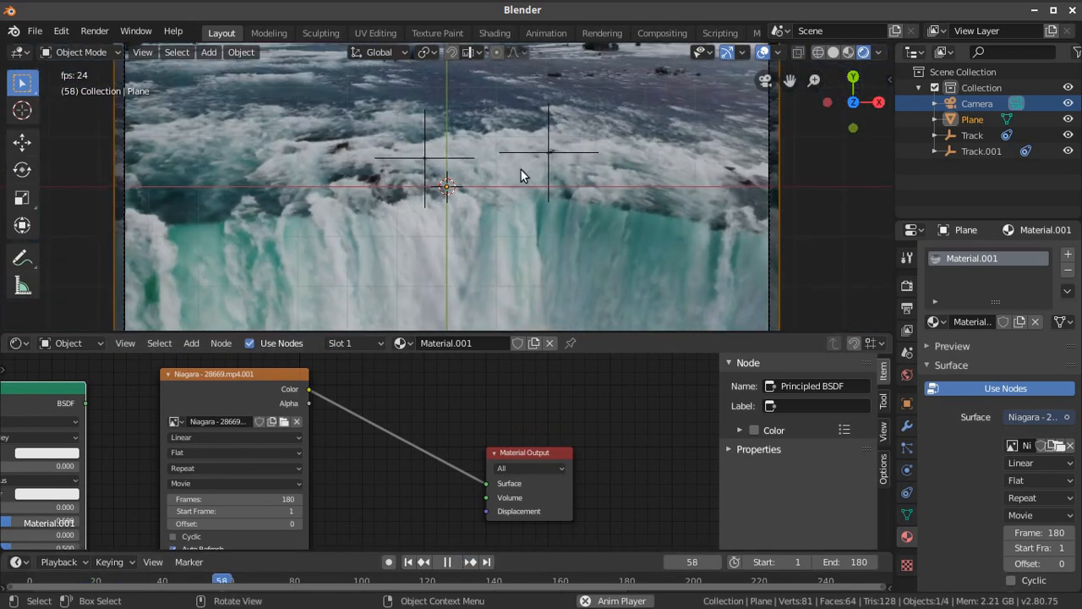
scroll(412, 204, down, 1)
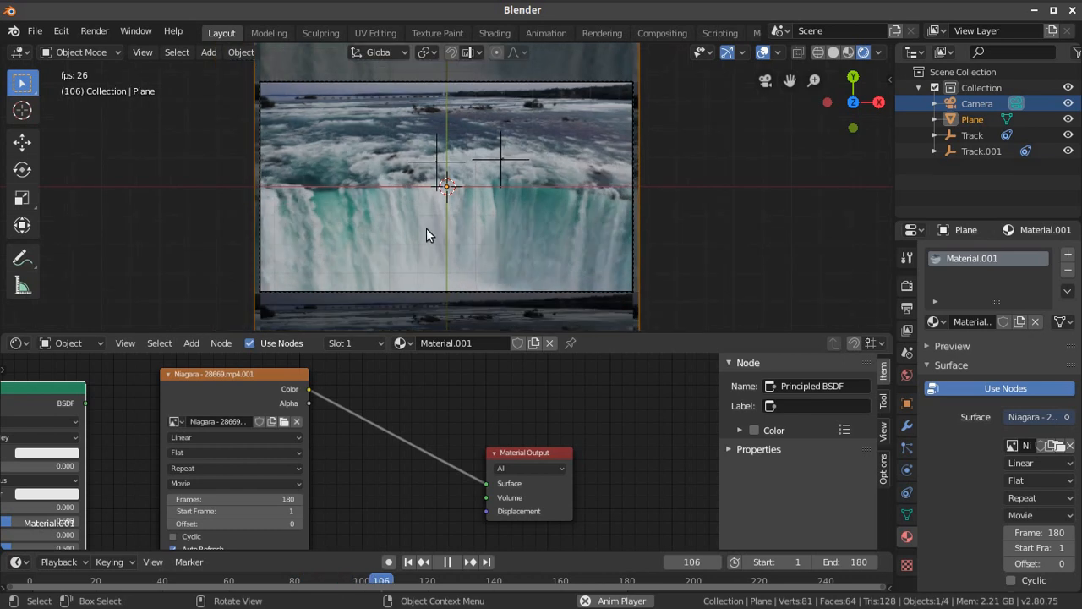
click(447, 561)
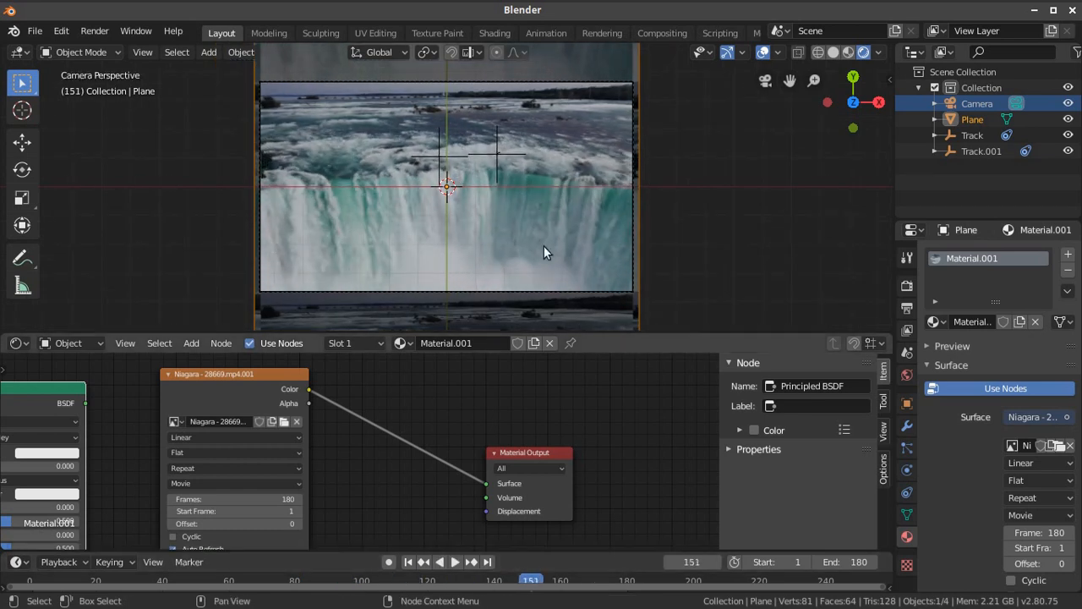
scroll(506, 157, up, 1)
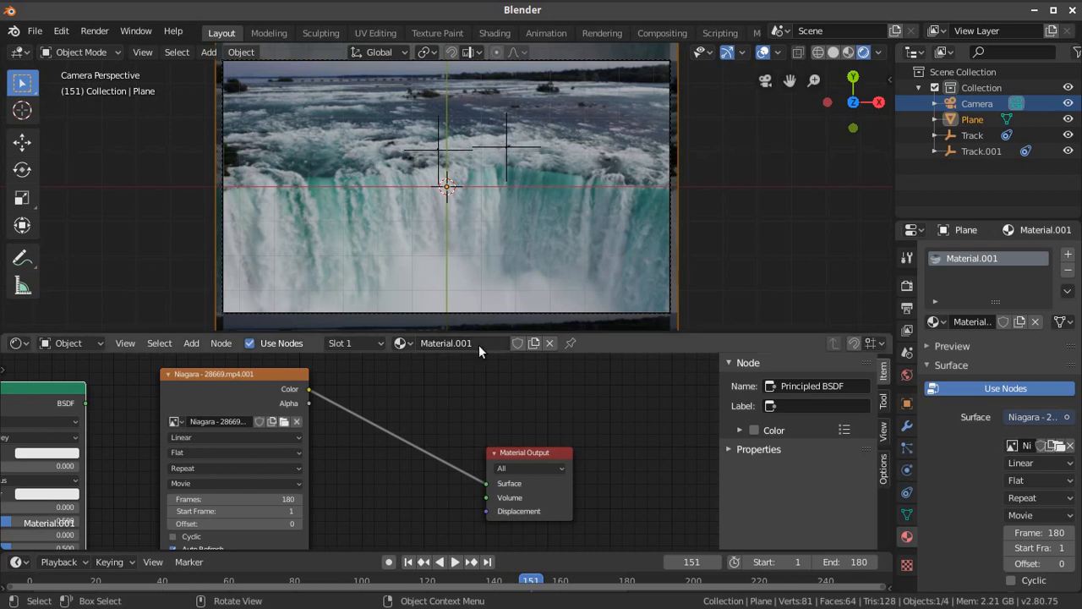
click(408, 561)
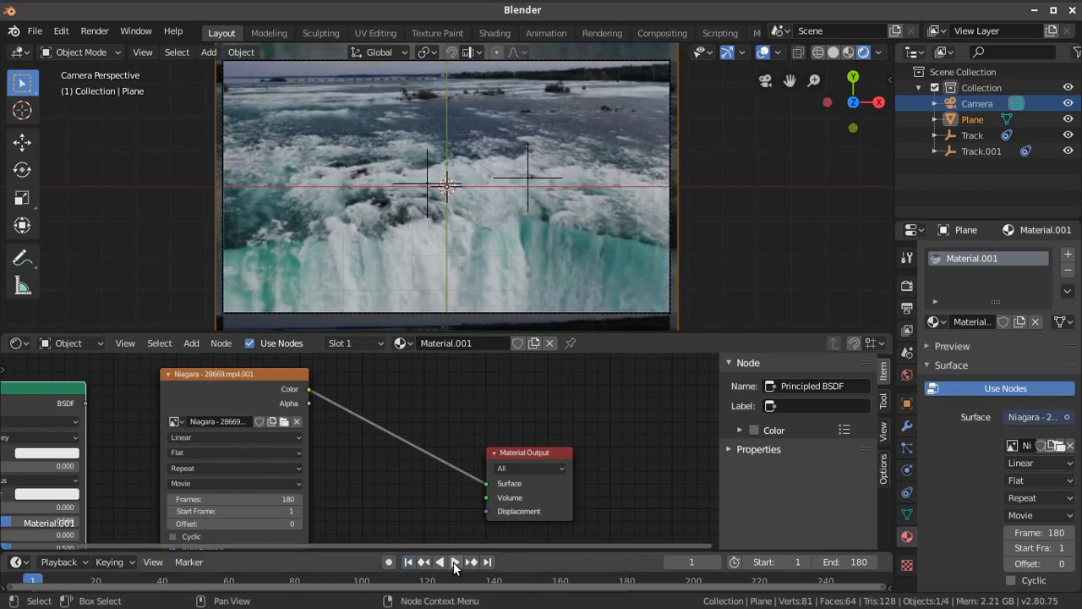
click(454, 562)
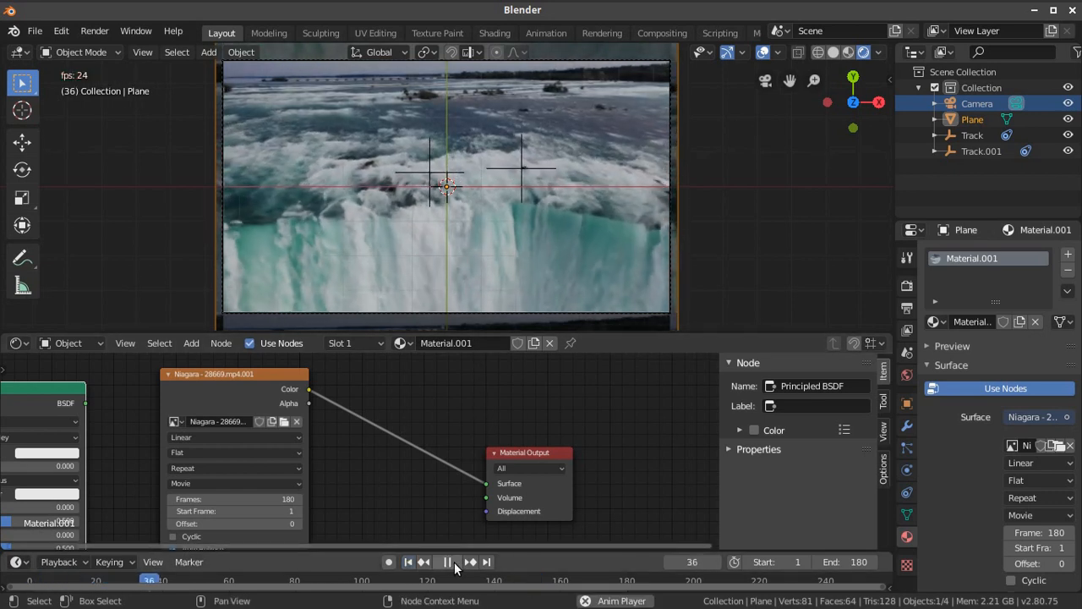
click(454, 561)
click(407, 561)
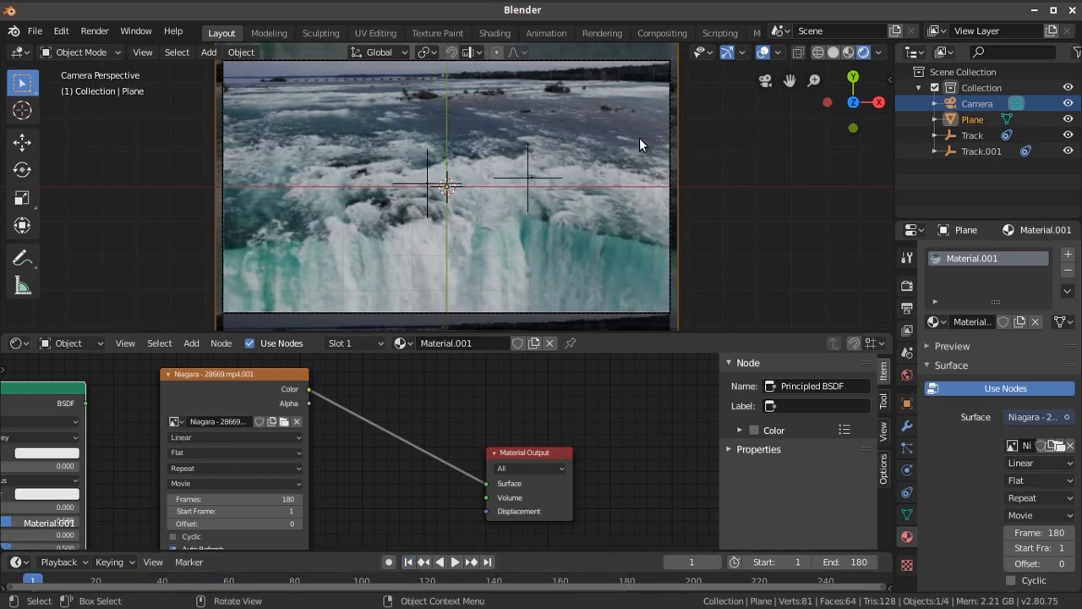
scroll(640, 141, up, 3)
scroll(534, 146, down, 2)
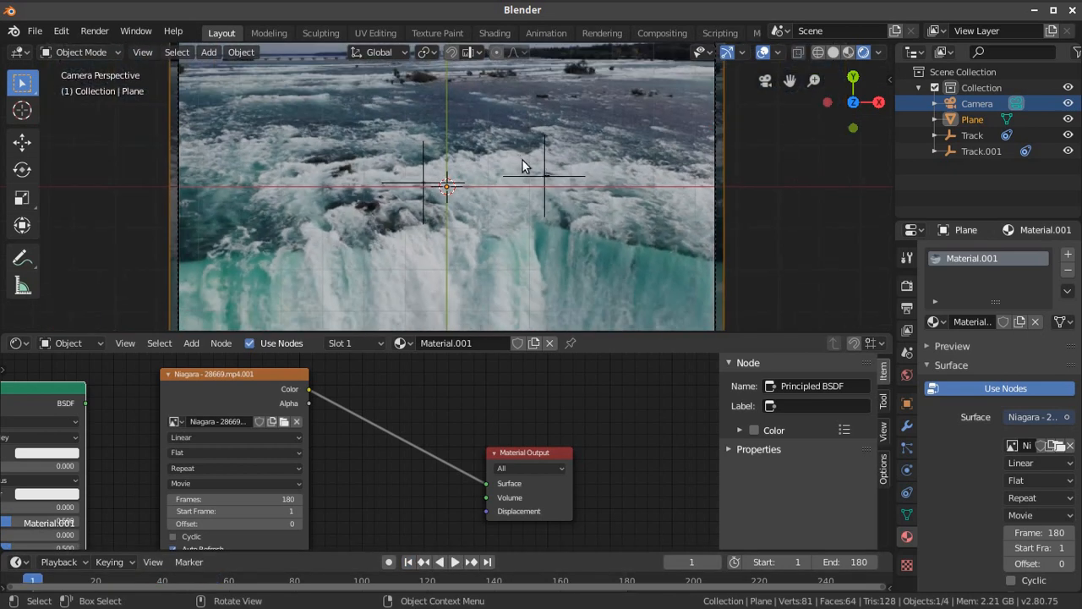
scroll(522, 165, down, 1)
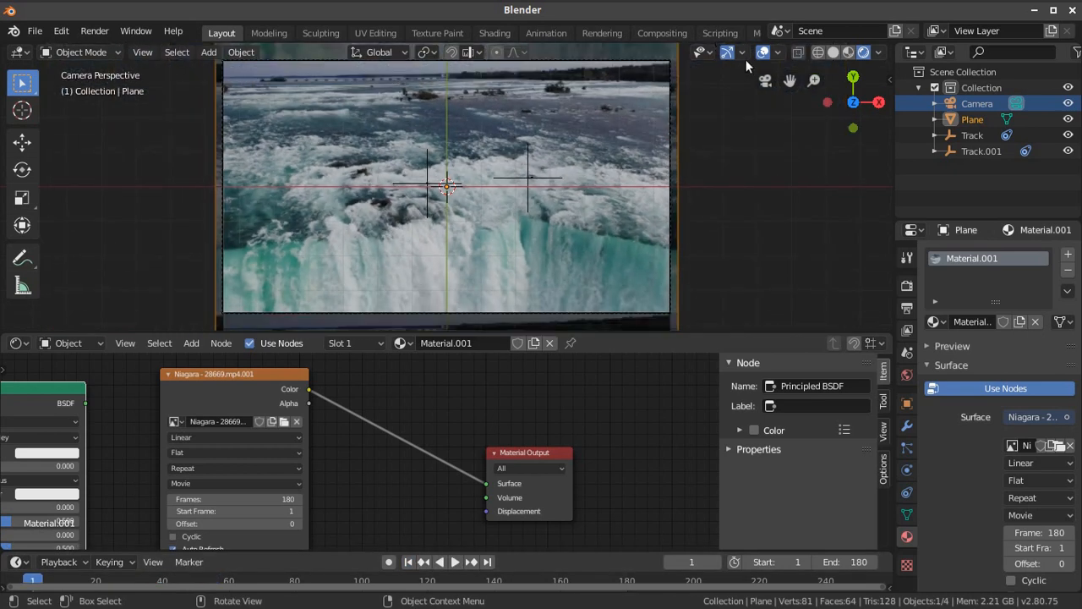
- Hide the viewport overlays, start a viewport render animation of the camera view and close its render window
click(762, 51)
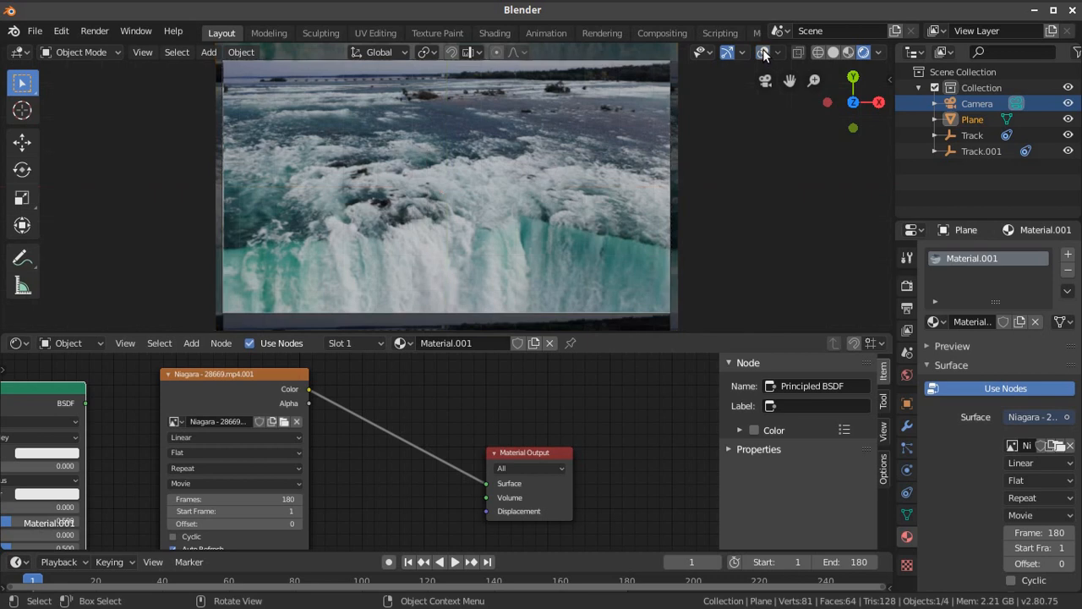
scroll(409, 173, down, 1)
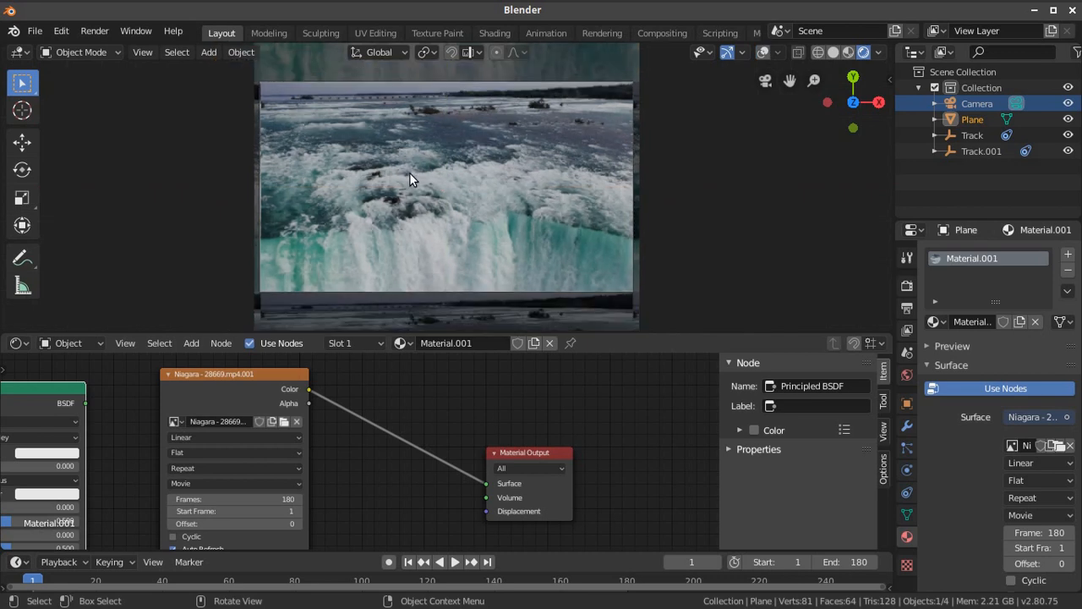
click(132, 52)
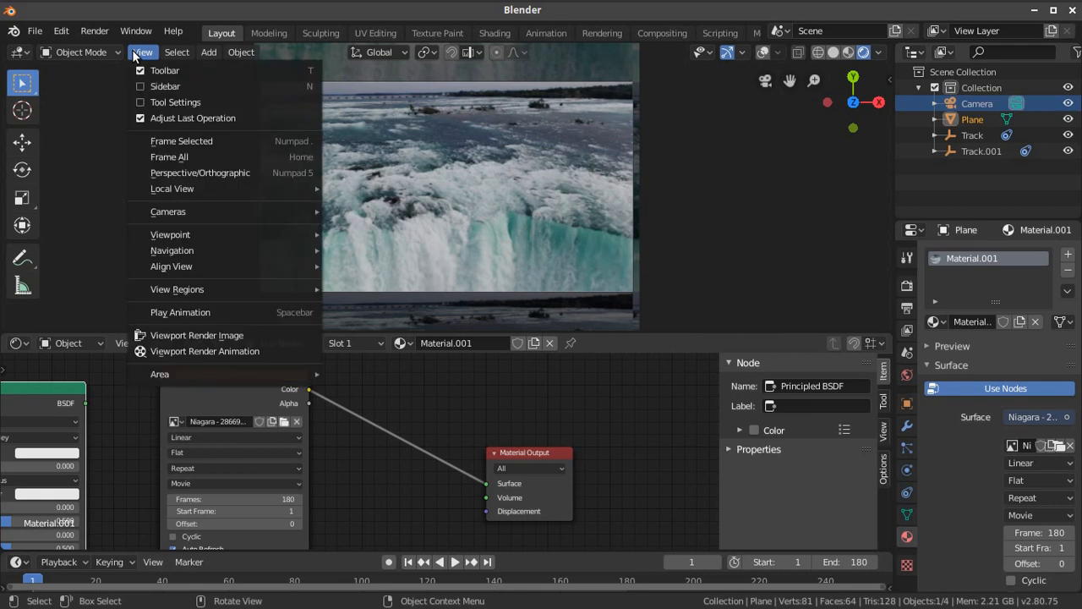
click(187, 350)
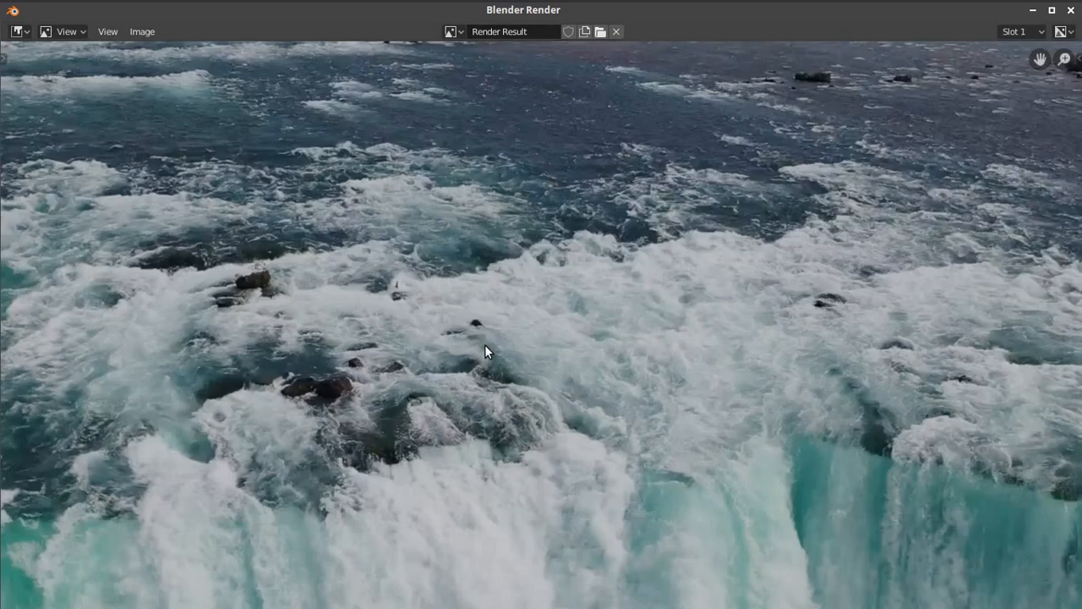
scroll(484, 343, down, 3)
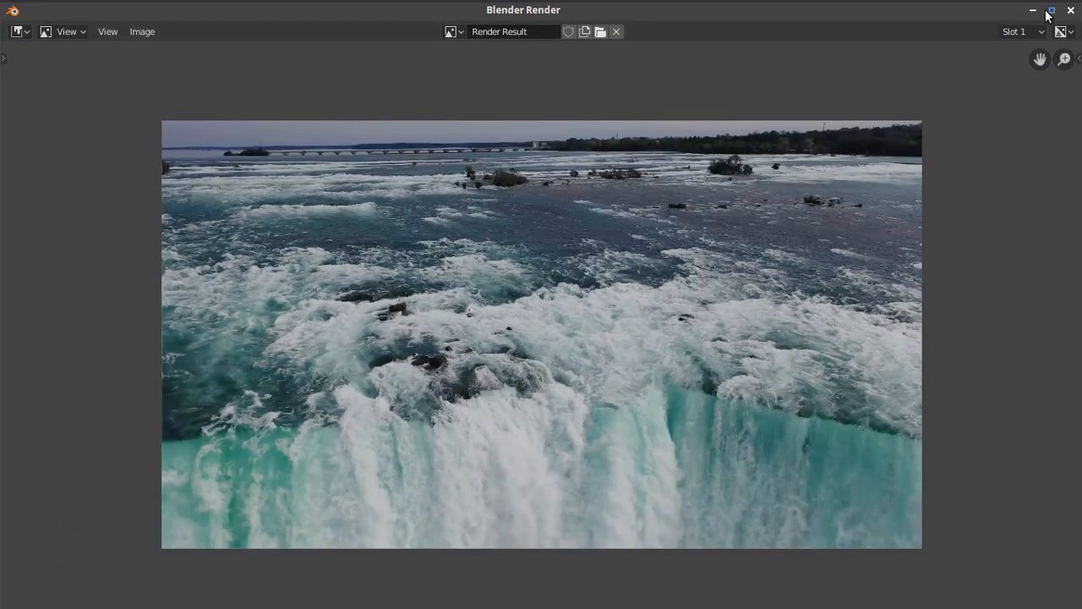
click(1071, 10)
- Show the viewport overlays again and enlarge the 3D viewport by collapsing the Shader Editor down to its header
scroll(568, 194, down, 1)
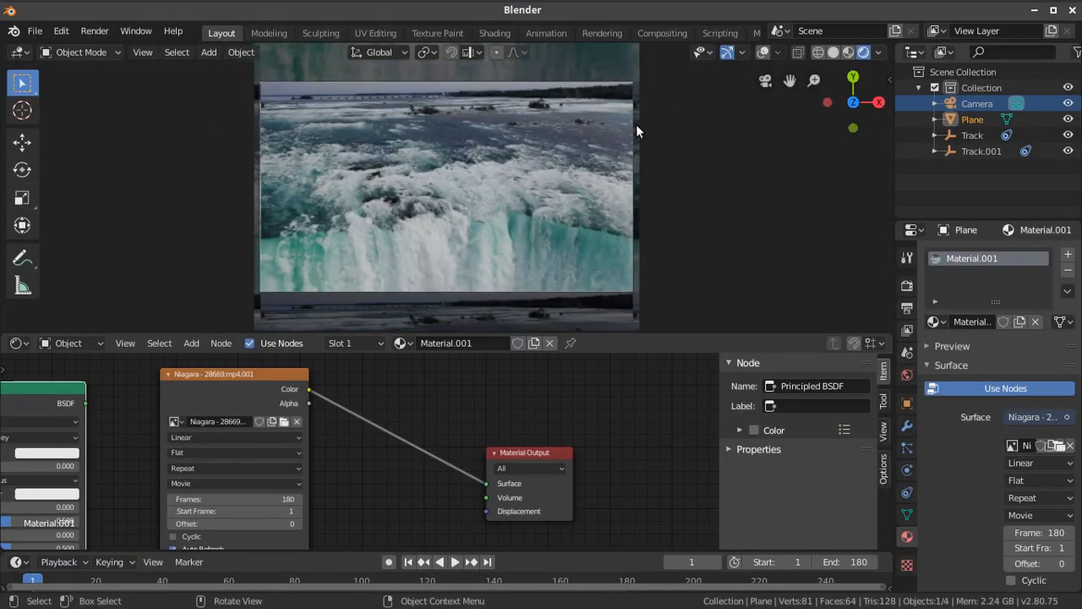
scroll(480, 225, up, 2)
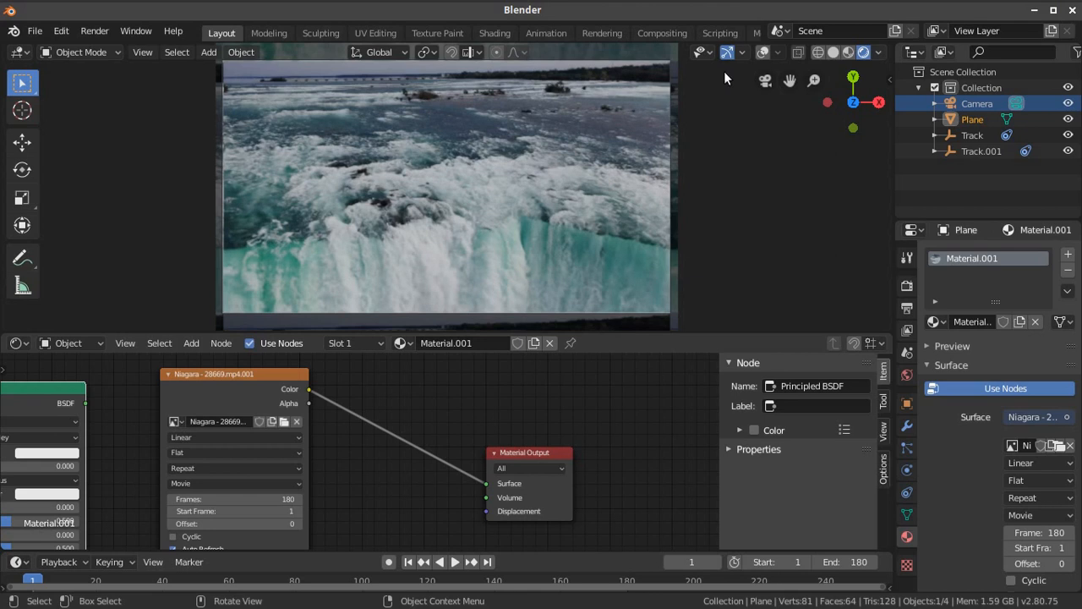
click(763, 53)
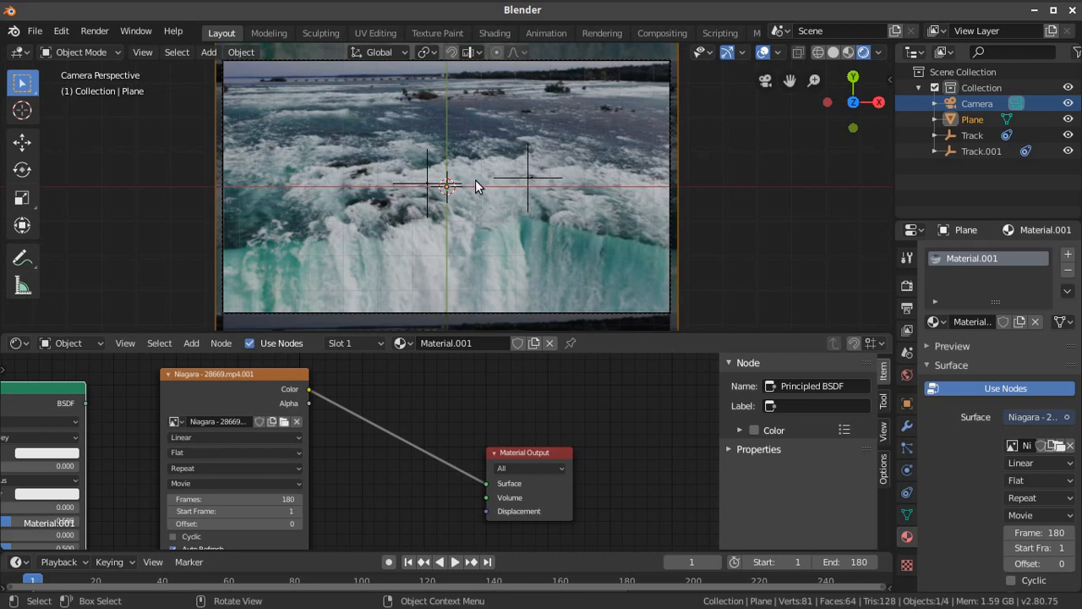
scroll(475, 179, up, 2)
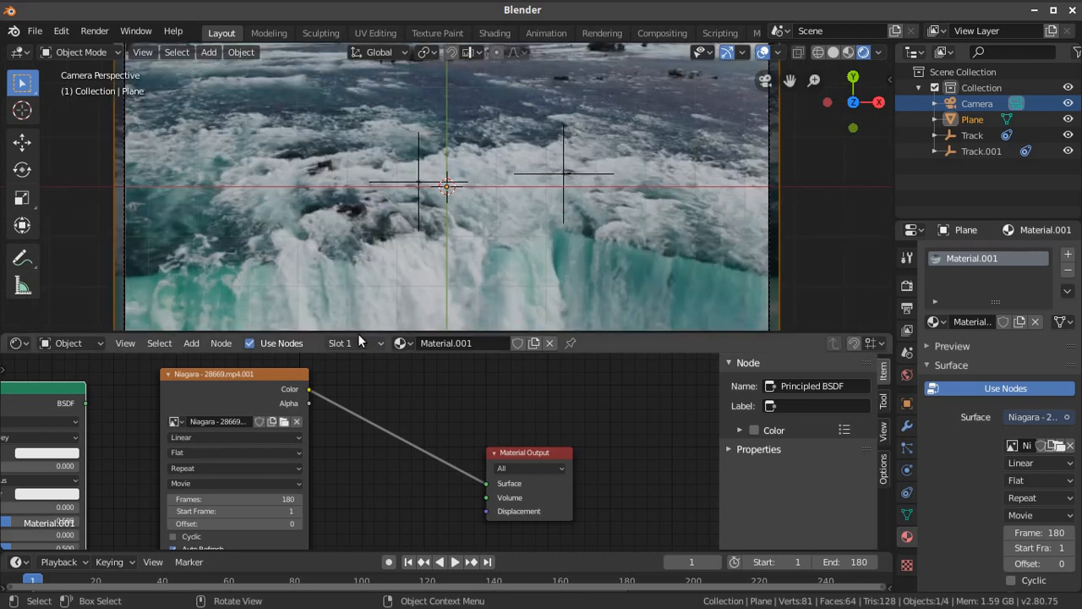
drag(359, 336, 406, 532)
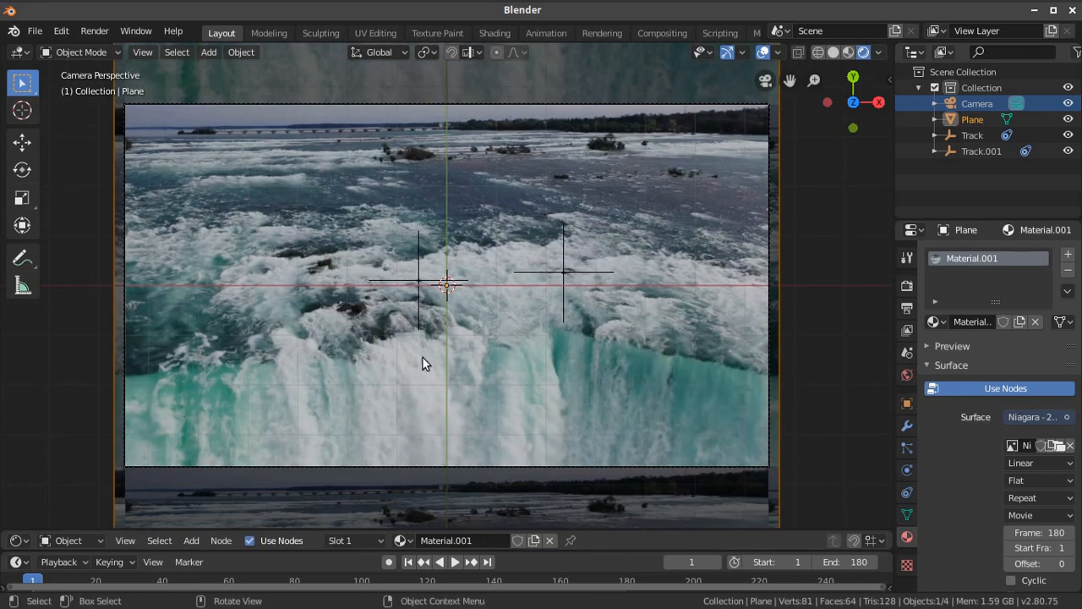
scroll(410, 304, up, 2)
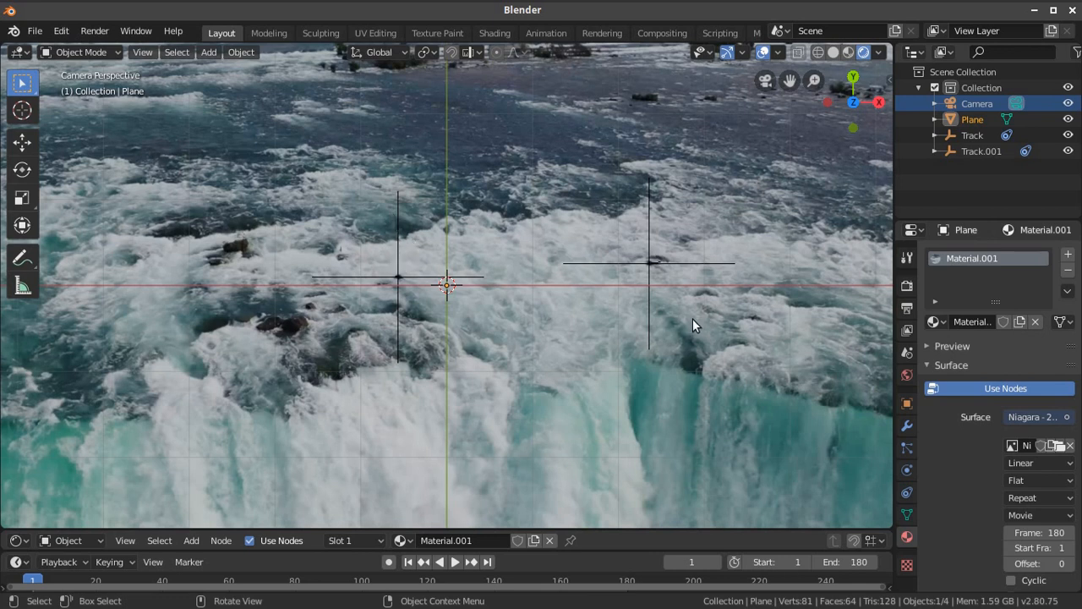
scroll(735, 302, down, 2)
scroll(720, 313, up, 2)
- Select the Track empty and snap the 3D cursor to it
right_click(386, 284)
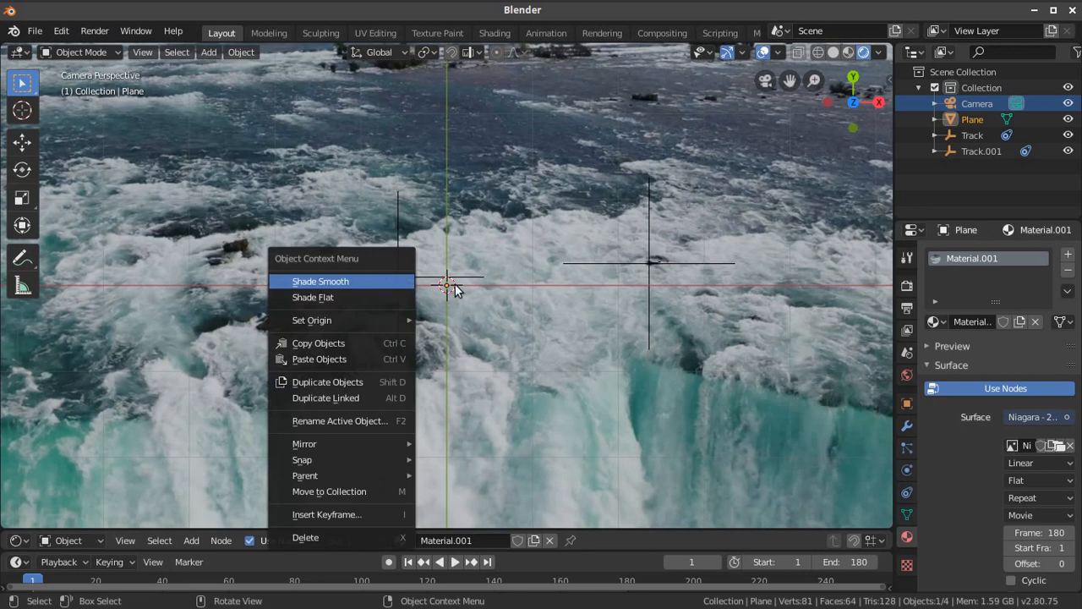
key(Escape)
click(400, 278)
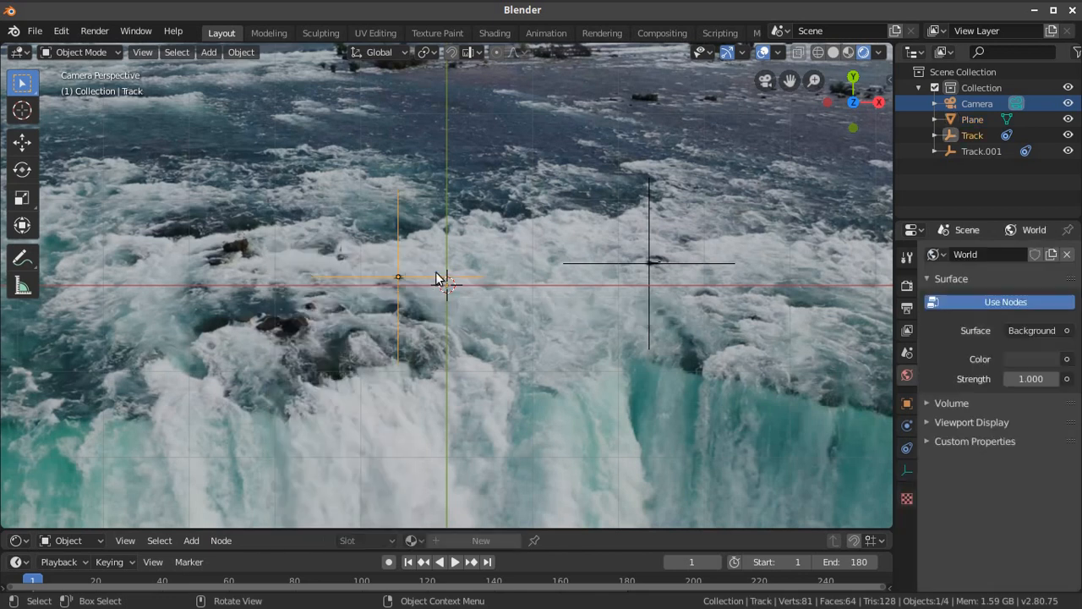
click(241, 53)
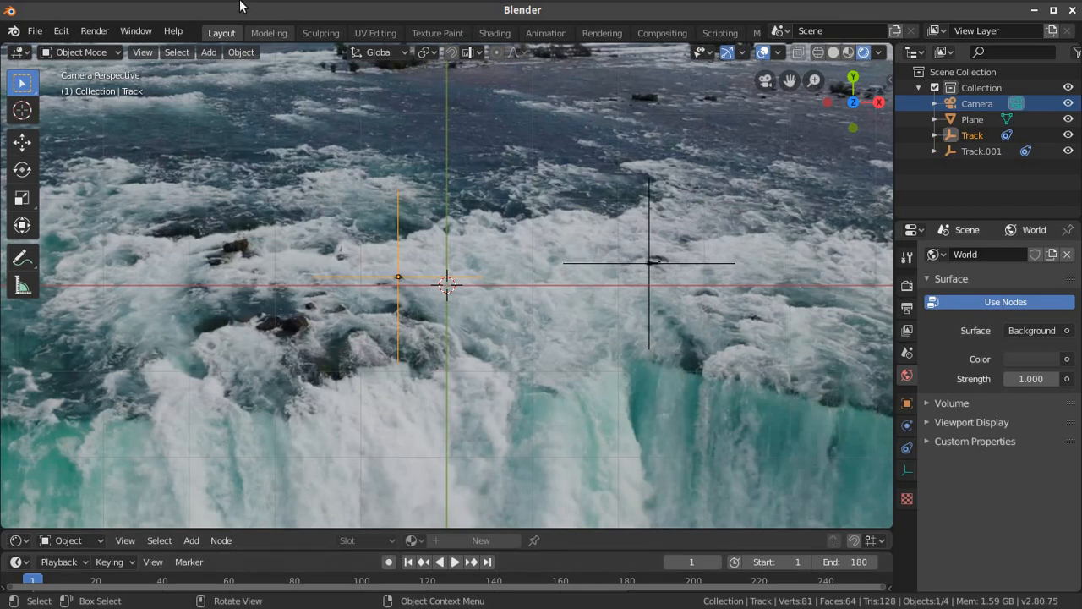
click(241, 53)
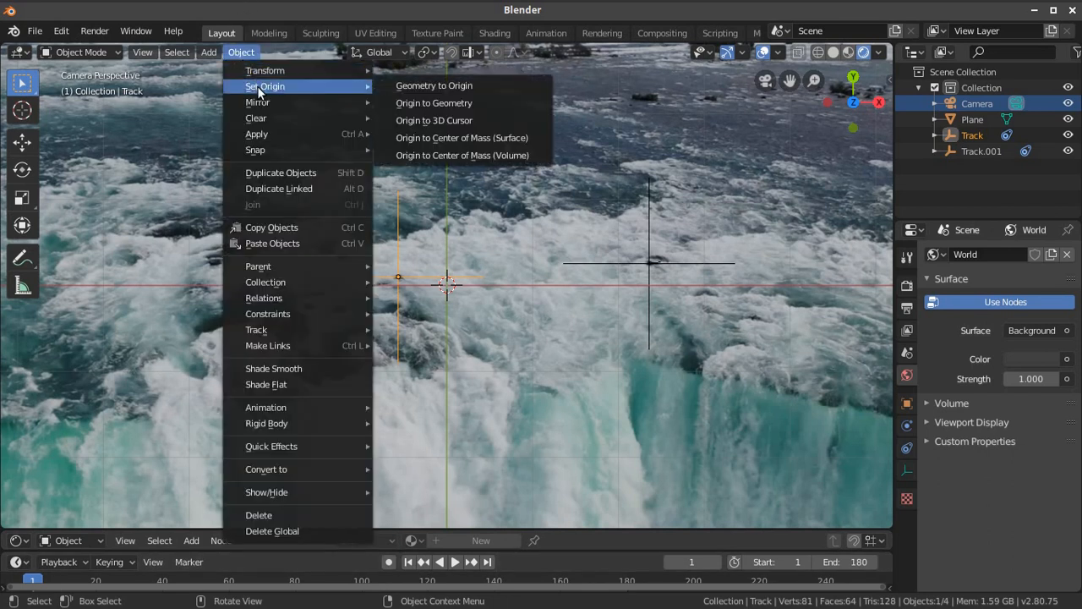
mouse_move(265, 136)
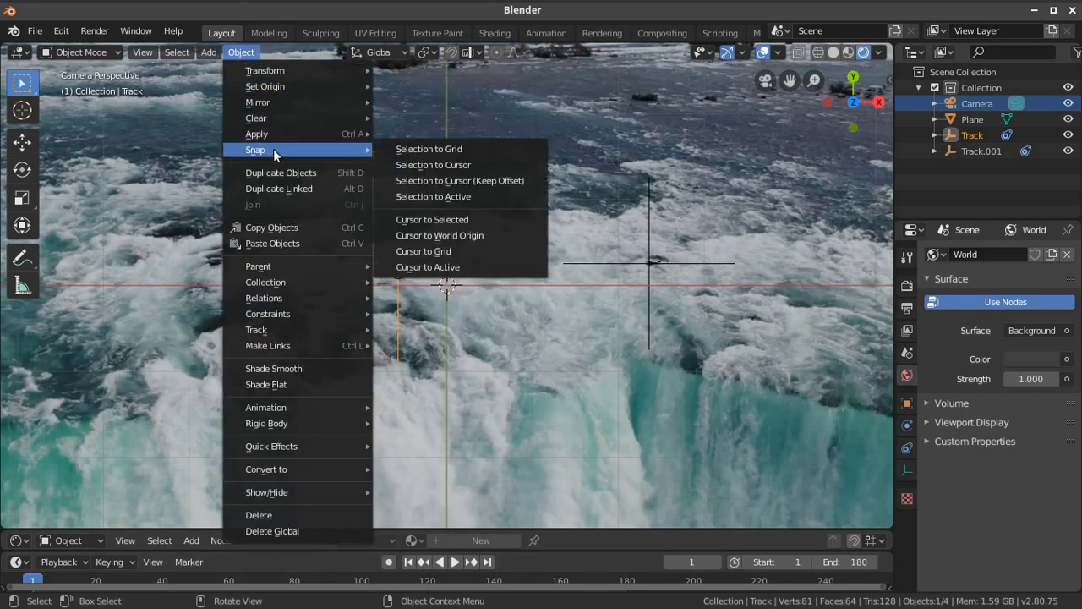
click(462, 220)
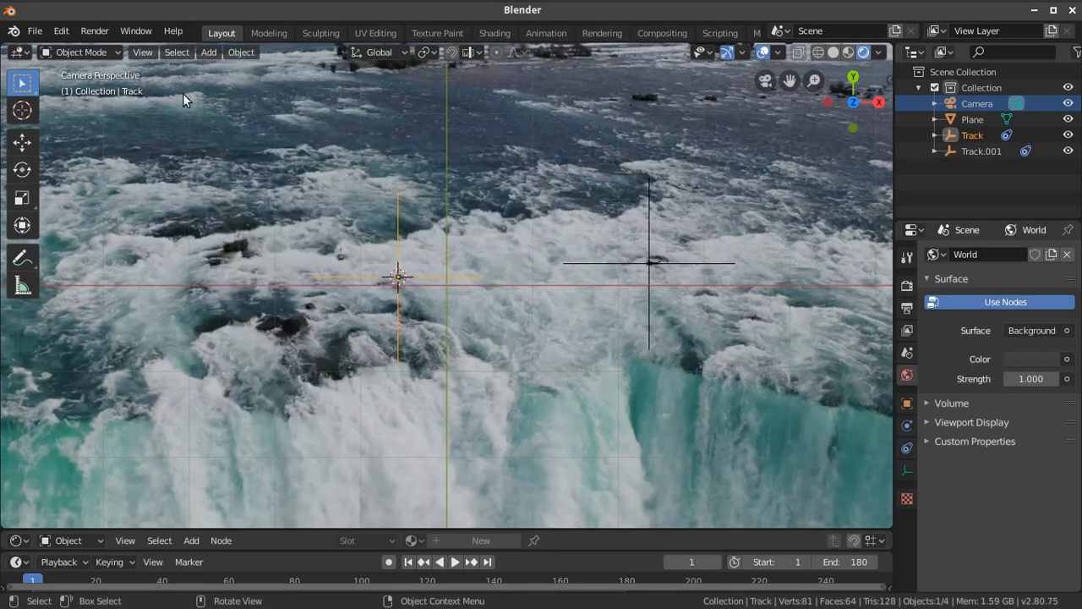
- Add an armature at the 3D cursor on the Track empty, check it from a low angle and select the footage plane
click(208, 52)
mouse_move(245, 151)
click(239, 173)
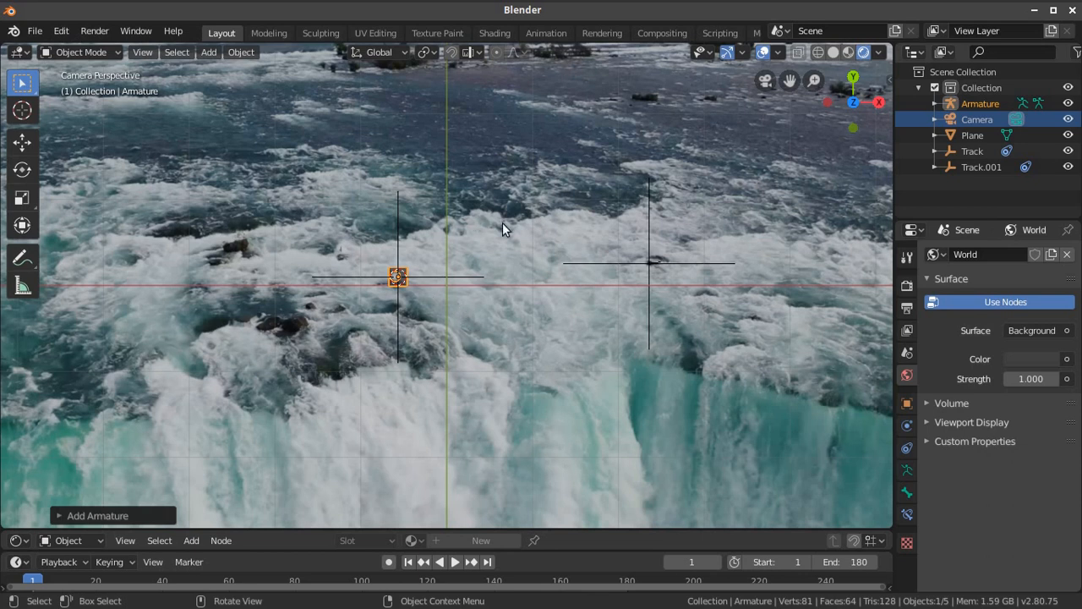
middle_drag(479, 316, 567, 228)
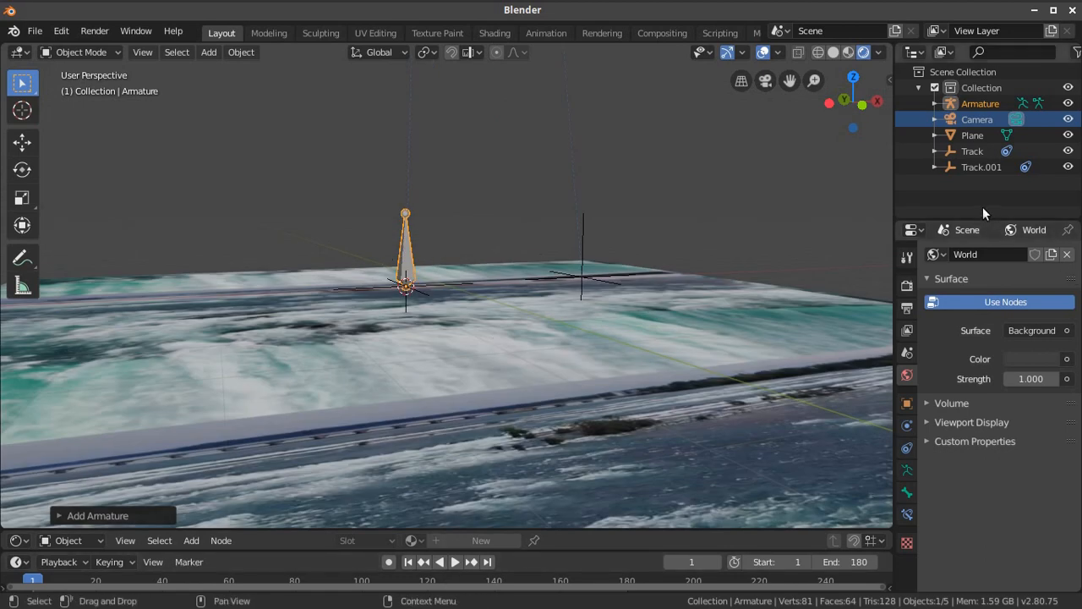
click(452, 285)
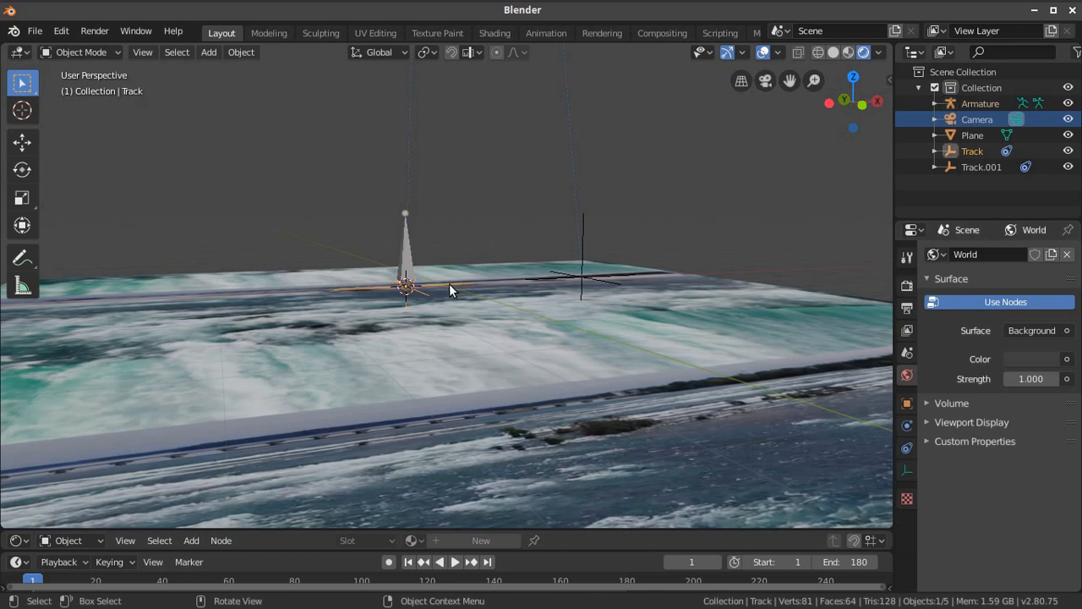
click(960, 135)
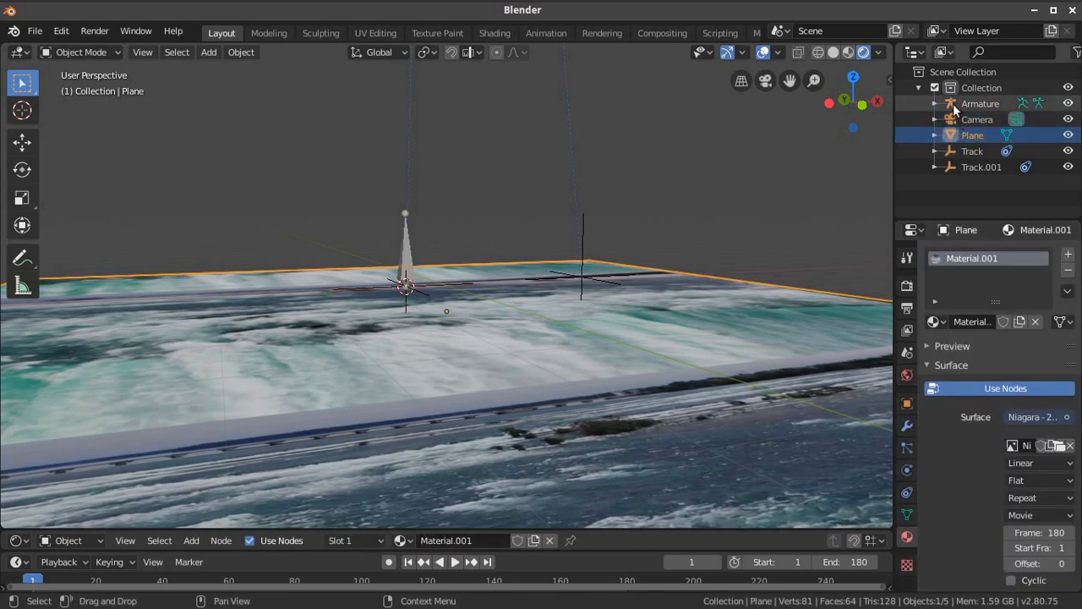
- Parent the armature to the Track empty using the Object parenting type
click(955, 103)
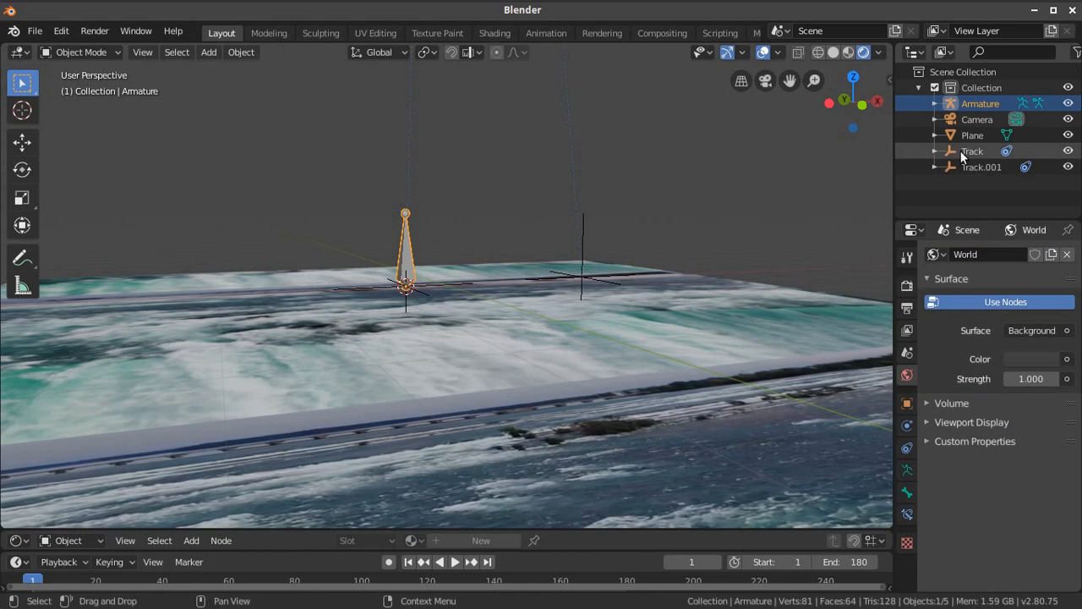
ctrl+click(961, 152)
click(242, 51)
mouse_move(296, 268)
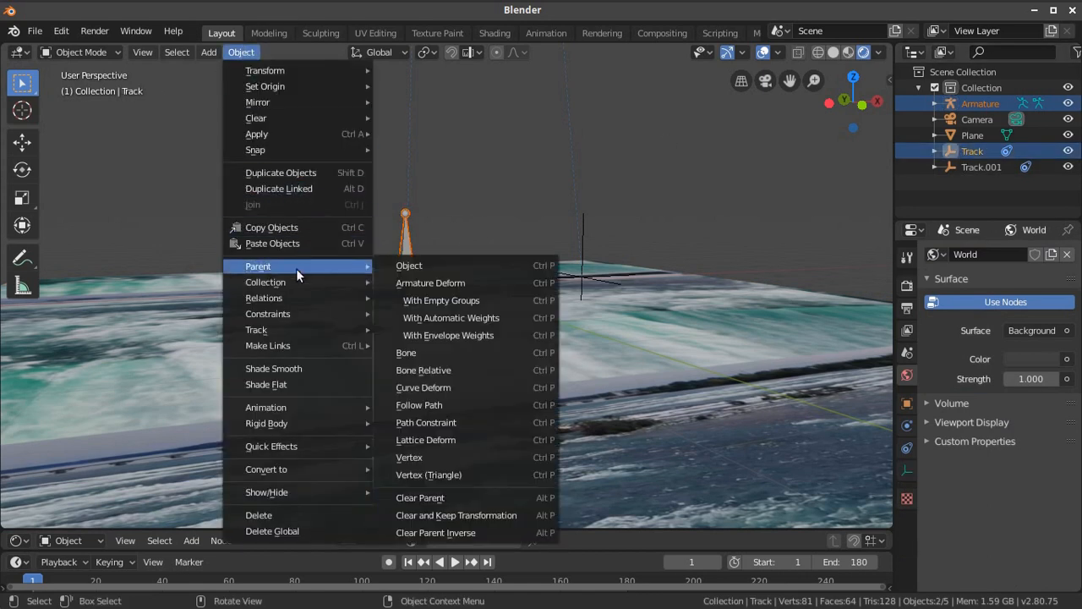
click(409, 267)
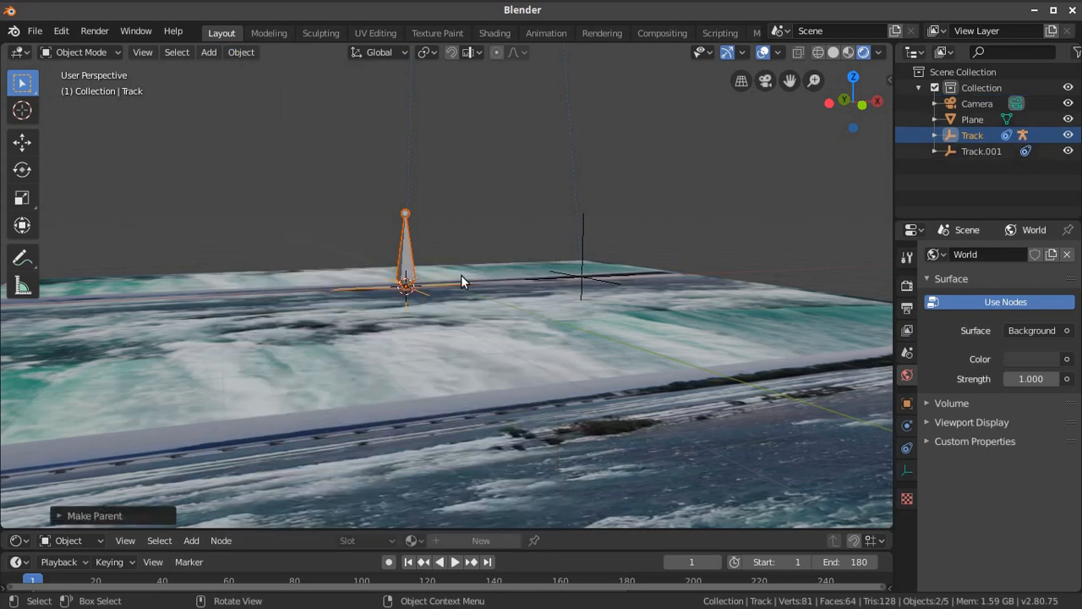
- Select the Track.001 empty and snap the 3D cursor to it
click(588, 276)
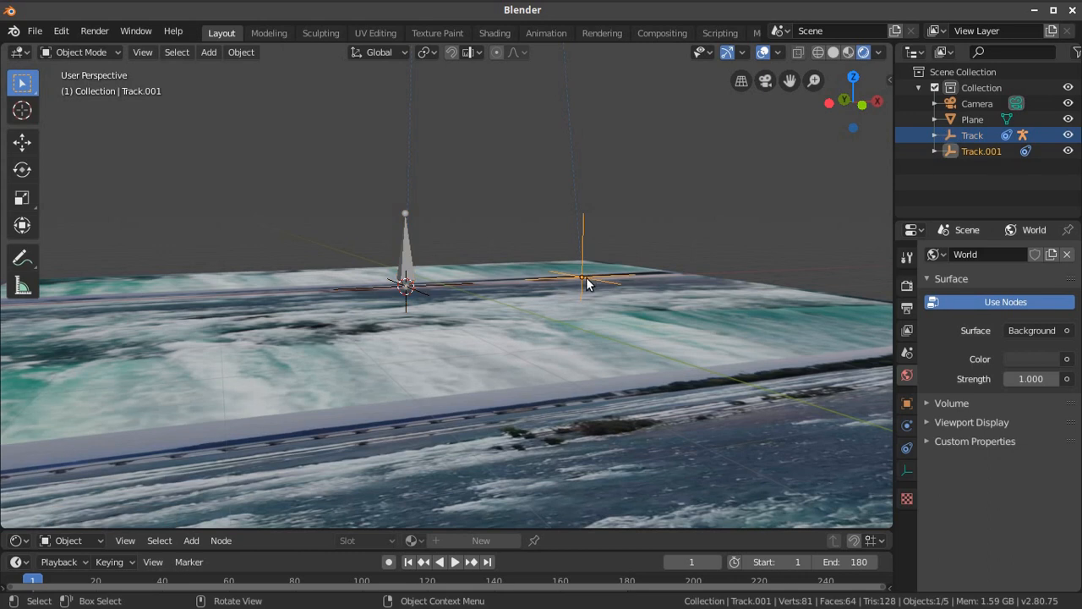
click(228, 54)
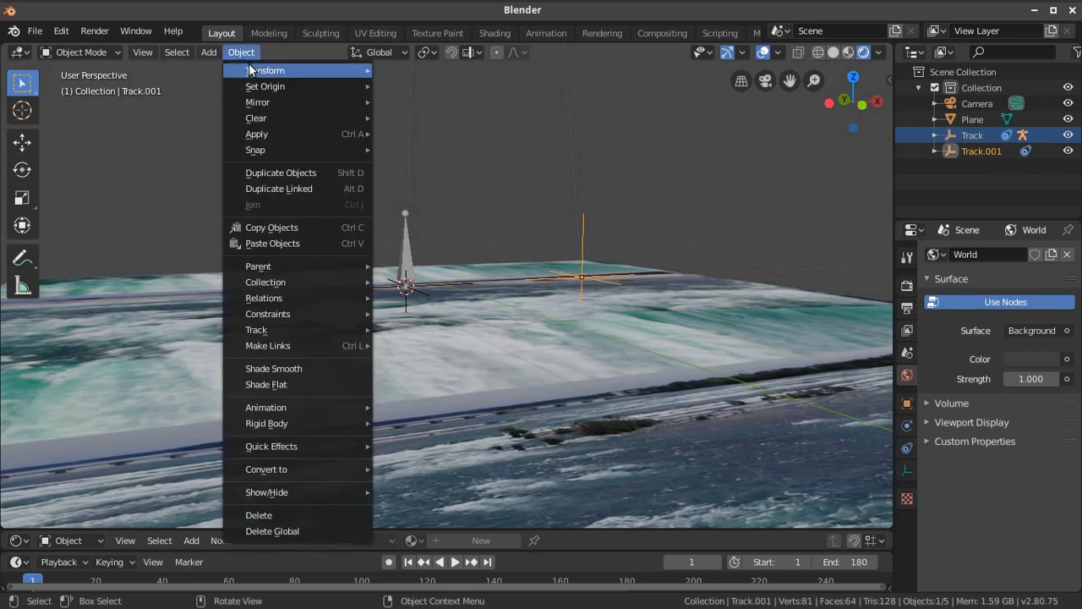
mouse_move(259, 120)
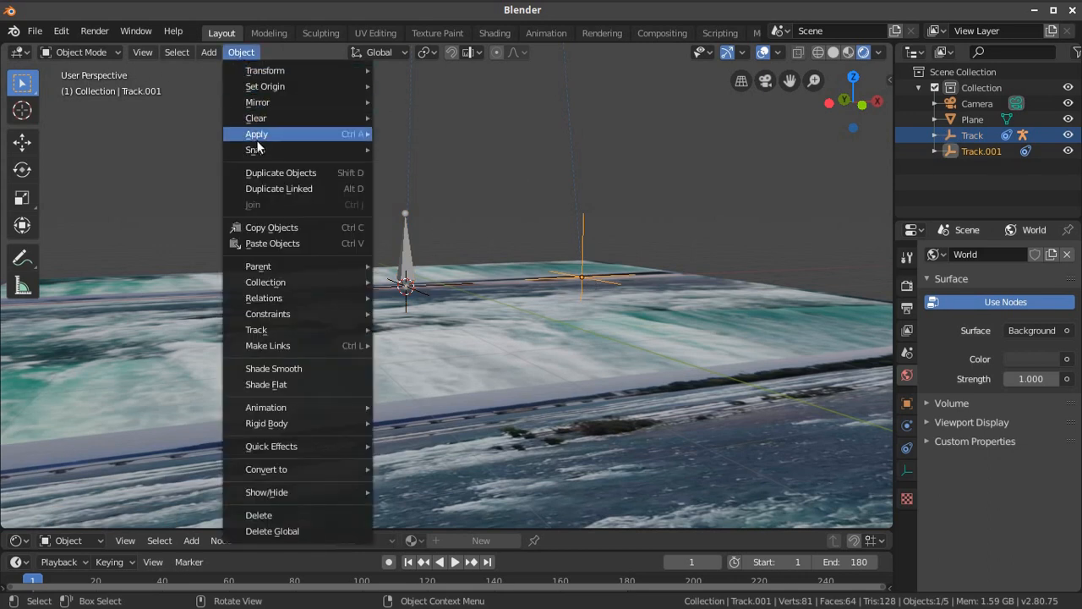
mouse_move(259, 149)
click(478, 221)
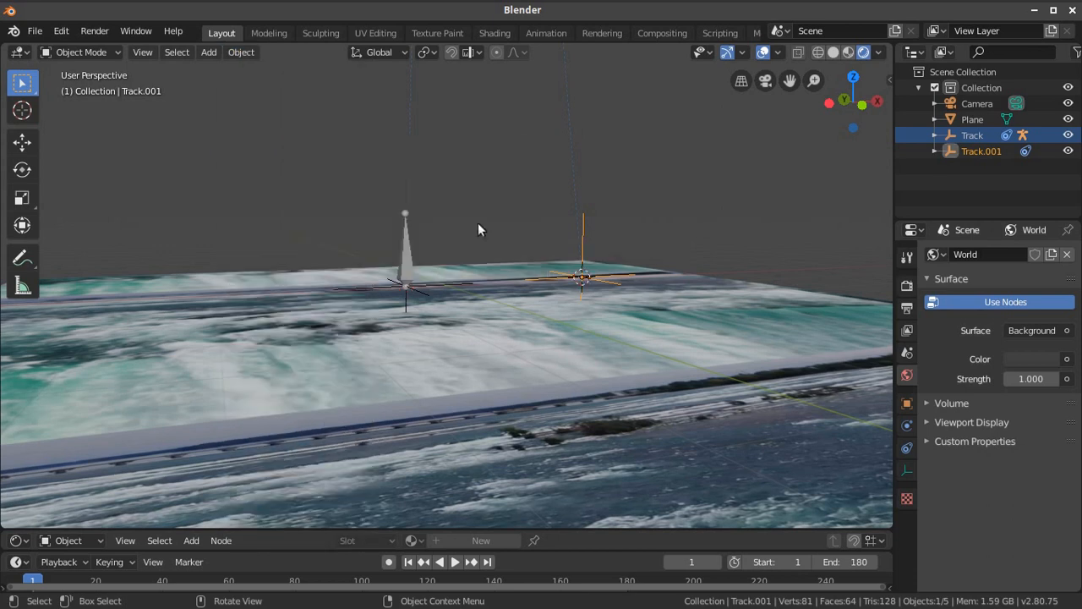
- Select the armature, expand its hierarchy under the Track empty and switch it to Pose Mode
click(407, 267)
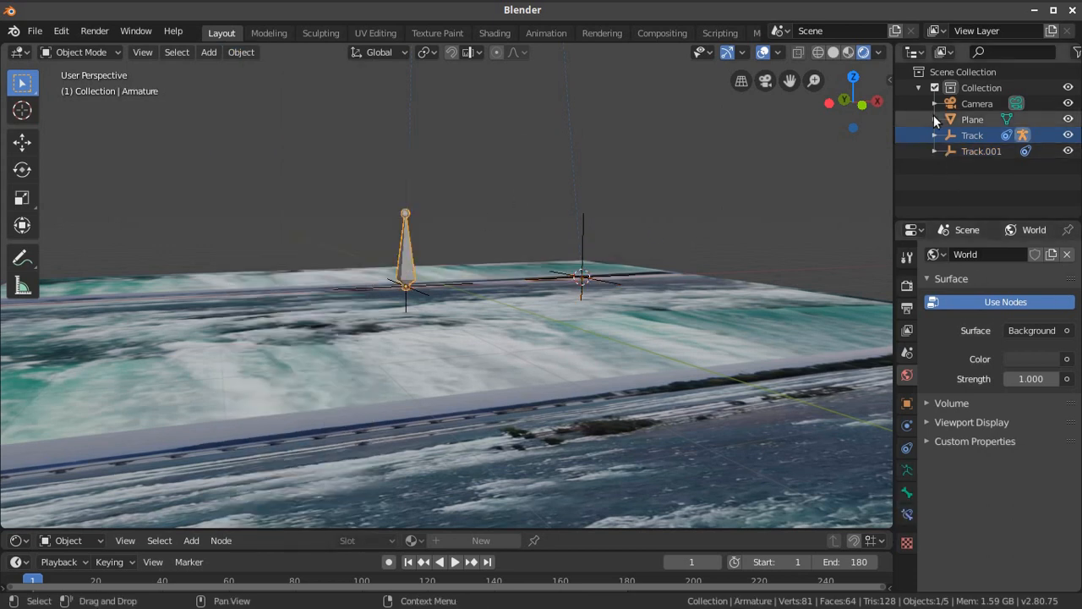
click(933, 117)
click(951, 136)
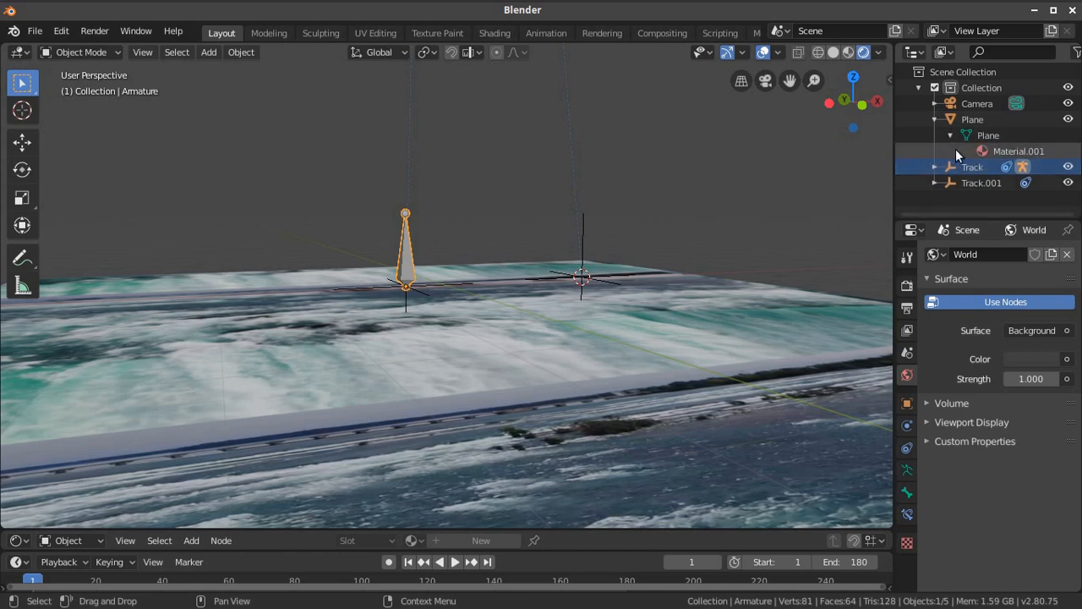
click(951, 137)
click(934, 150)
click(976, 183)
click(951, 183)
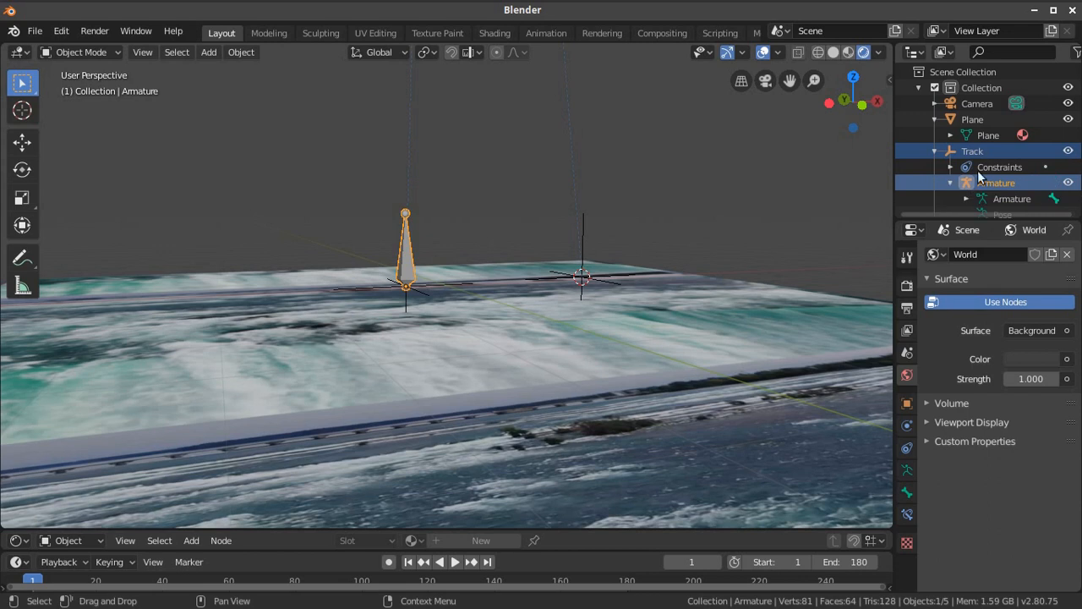
scroll(963, 177, down, 2)
click(998, 188)
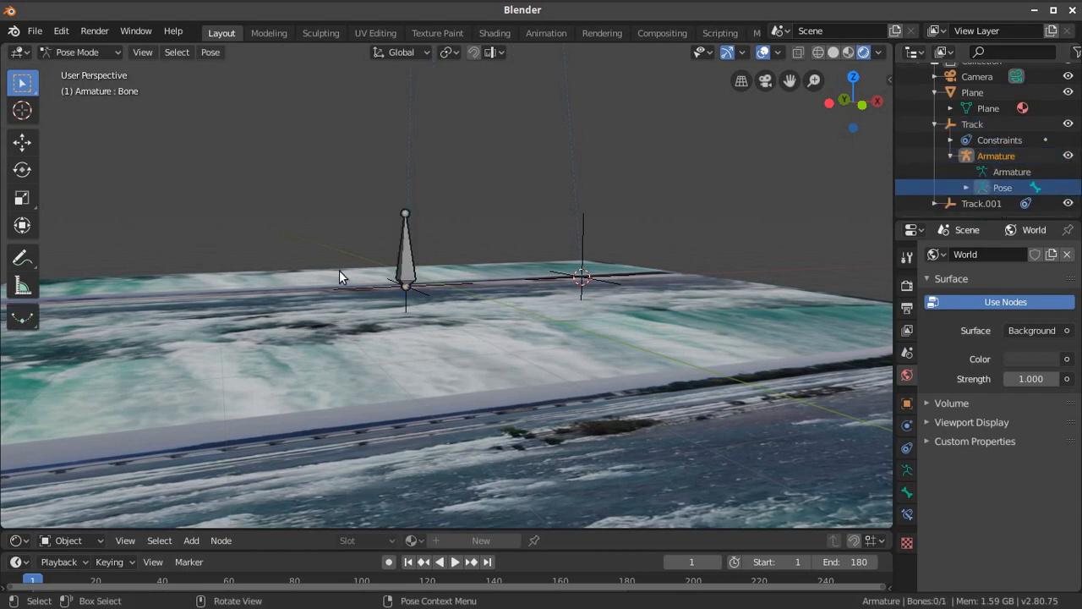
- Switch the armature to Edit Mode and snap the bone's tip to the 3D cursor on the Track.001 empty
key(Tab)
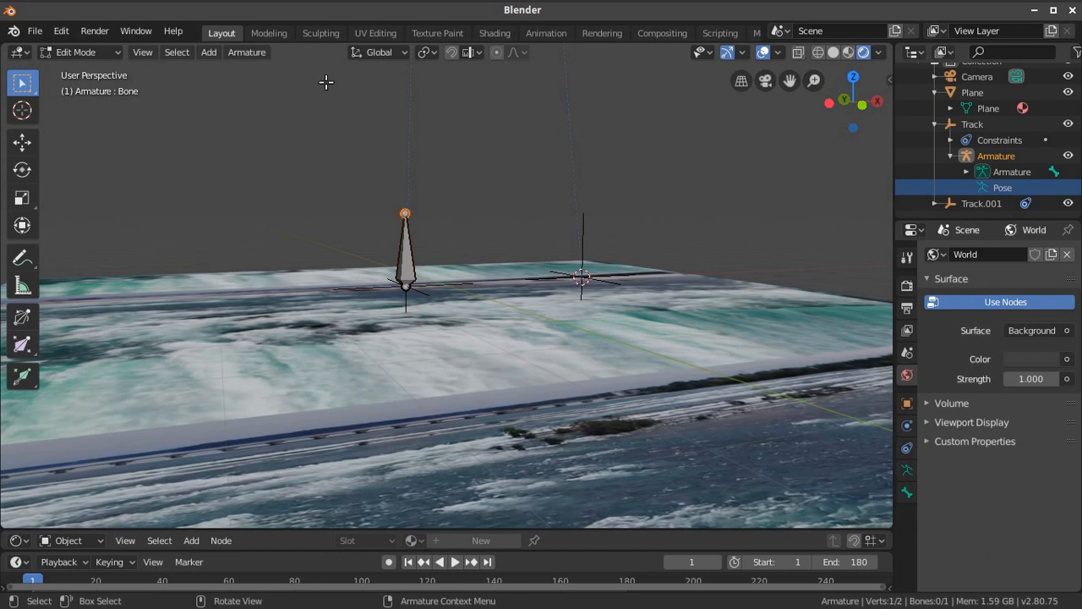
click(262, 53)
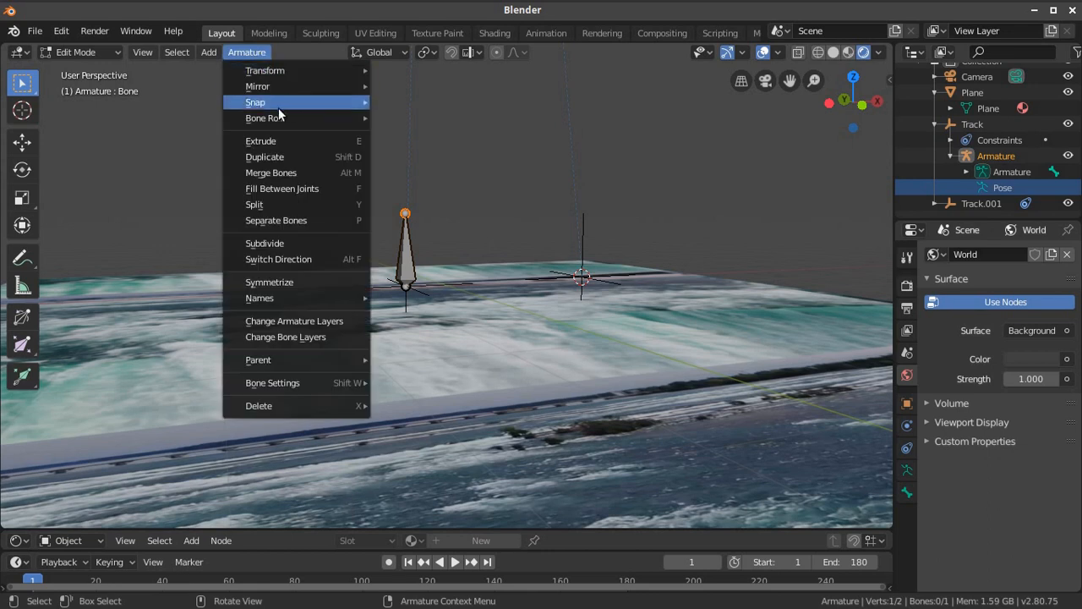
mouse_move(279, 102)
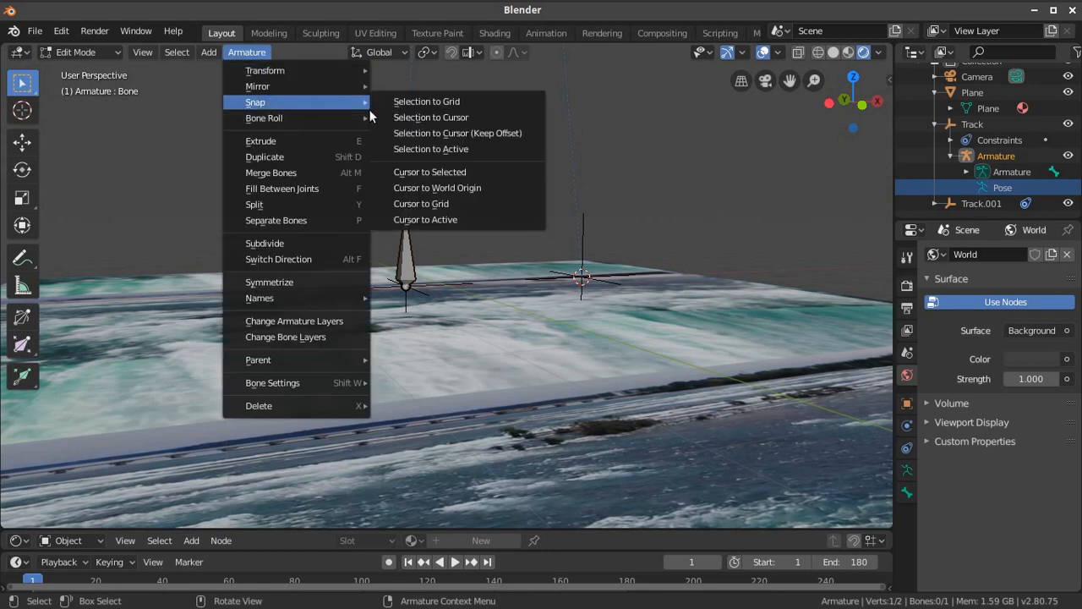
click(413, 117)
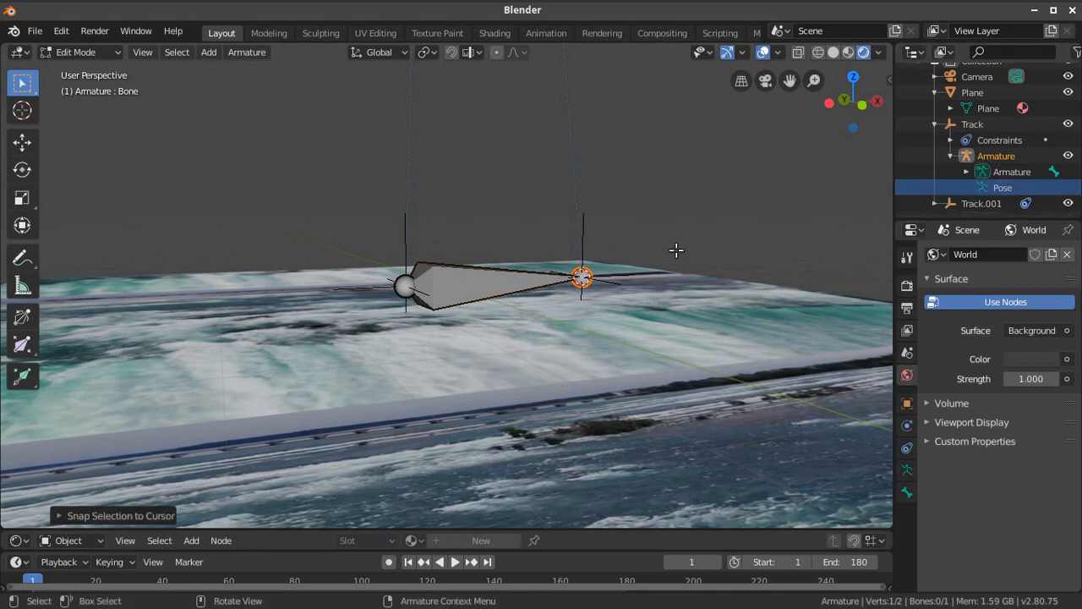
- Return the armature to Pose Mode and add a Stretch To bone constraint targeting Track.001
click(993, 187)
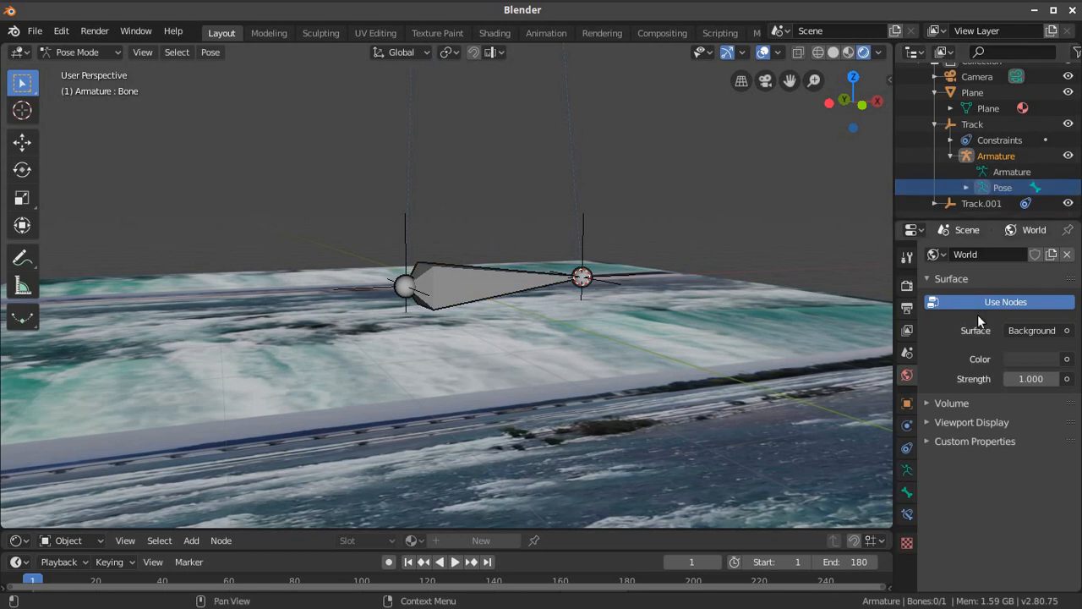
click(906, 515)
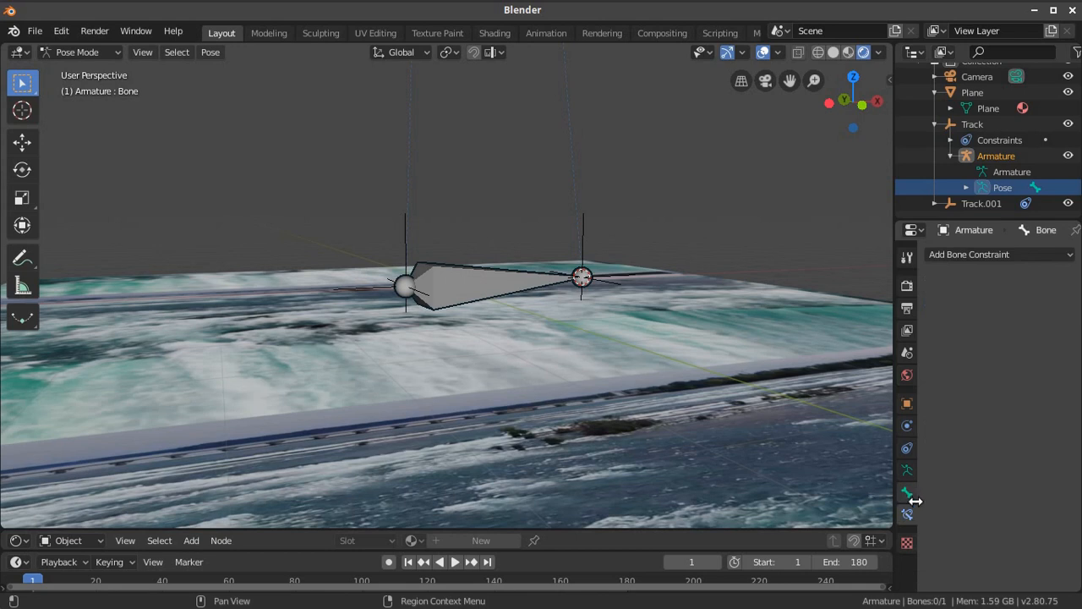
click(1002, 254)
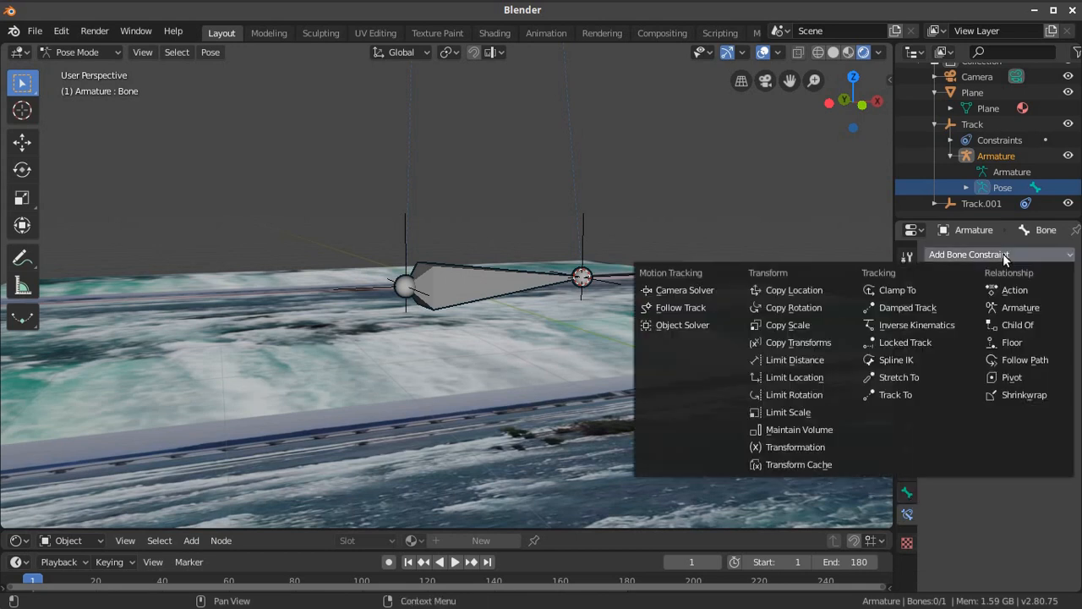
click(912, 377)
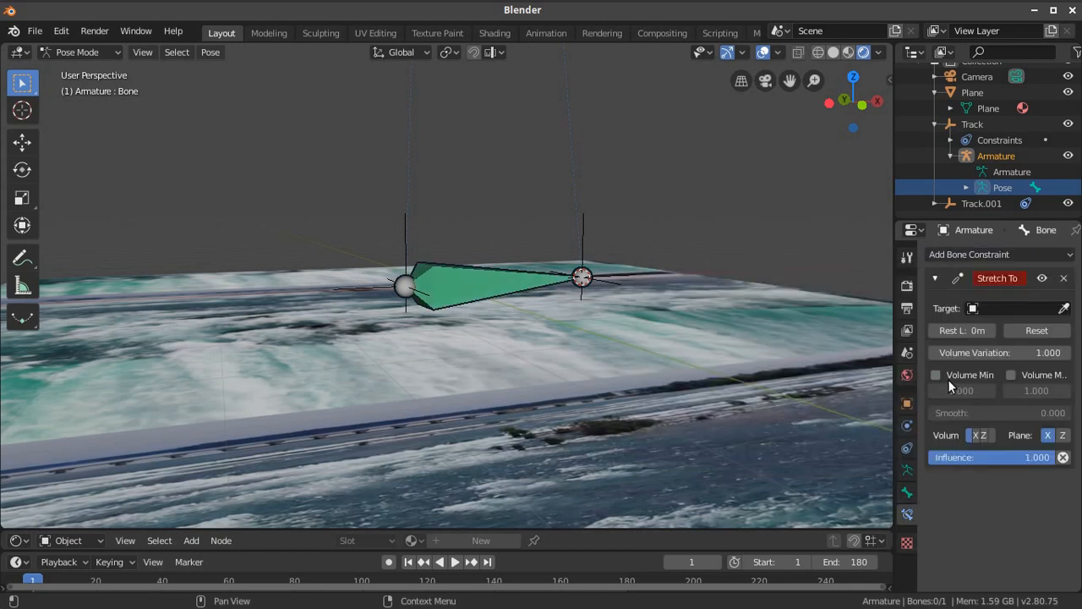
click(976, 308)
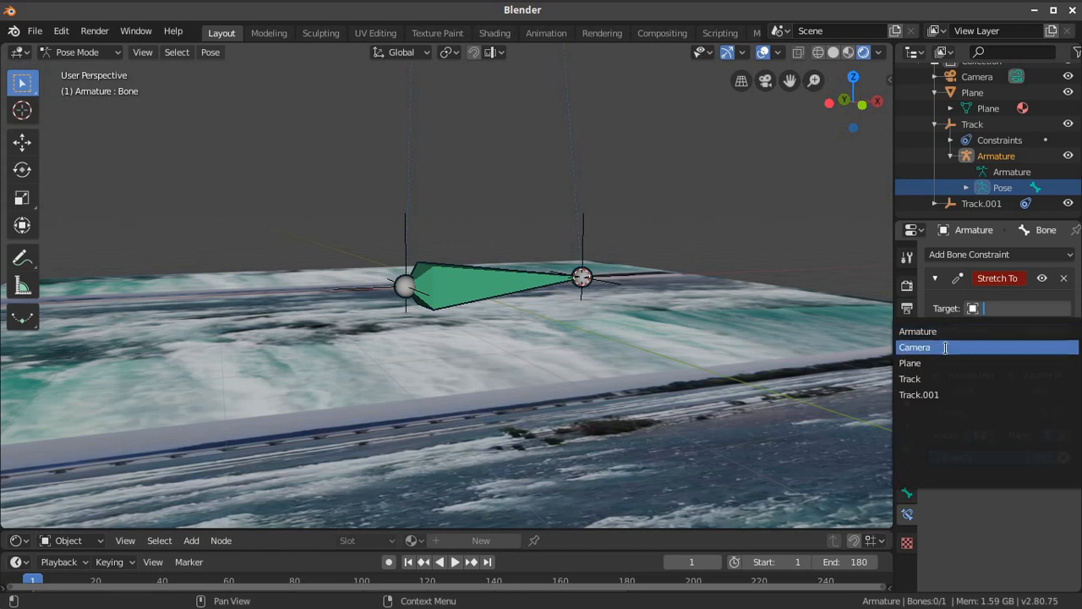
click(940, 395)
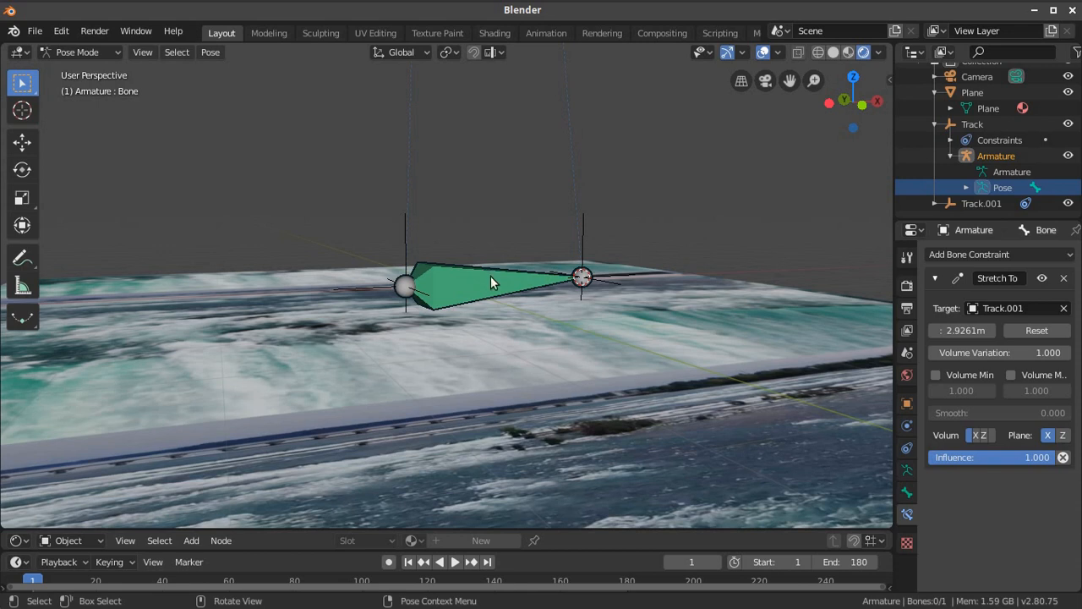
- Play the animation from a high angle to check how the bone follows both empties, and stop playback
middle_drag(523, 318, 499, 478)
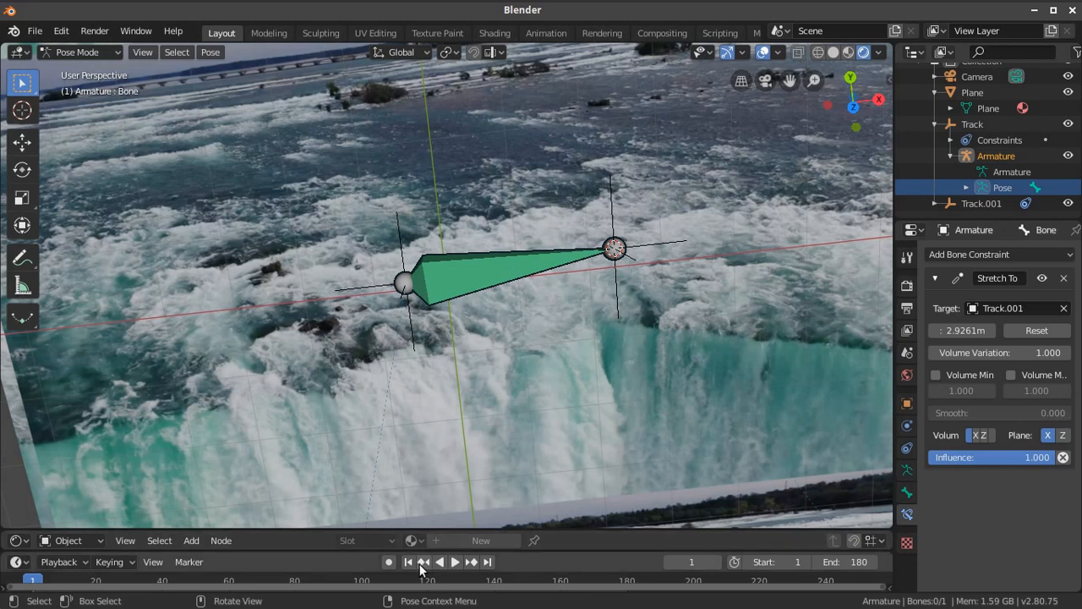
click(455, 561)
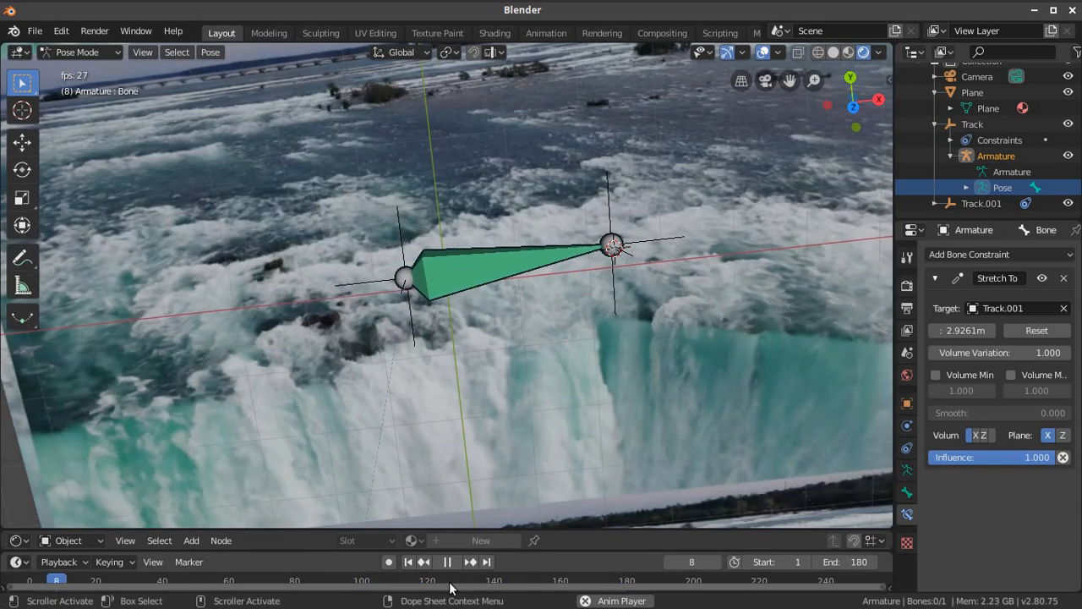
click(448, 561)
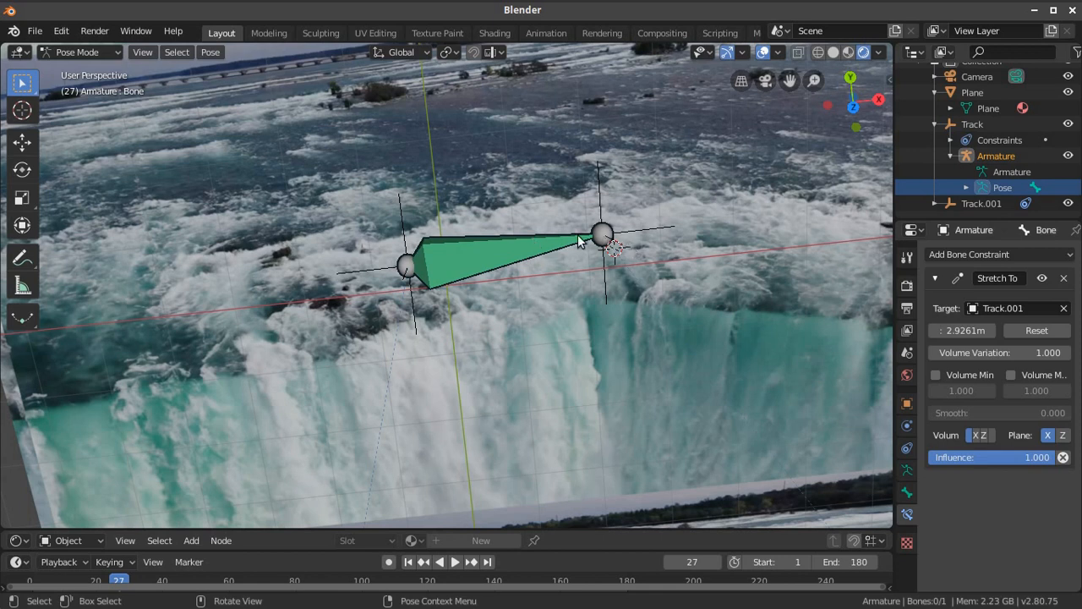
- Switch the armature to Object Mode and set its viewport display type to Stick
click(987, 157)
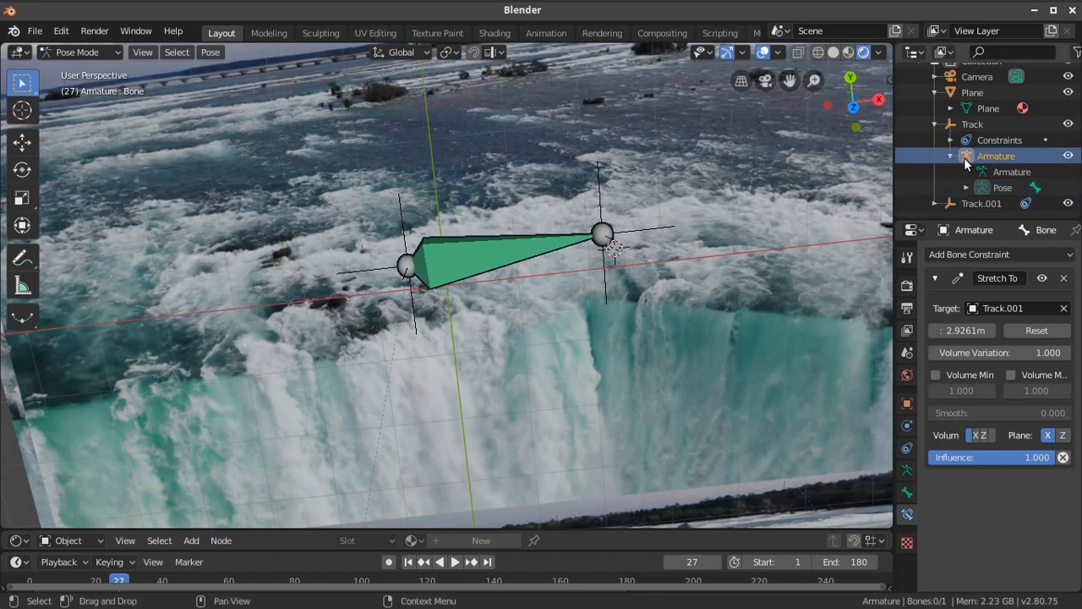
click(987, 188)
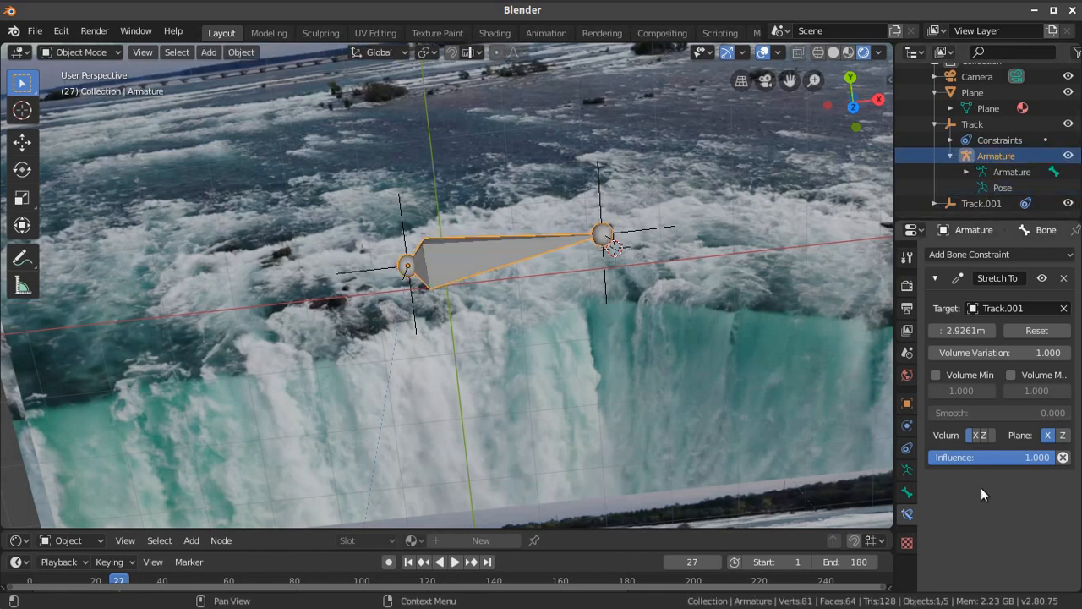
click(907, 470)
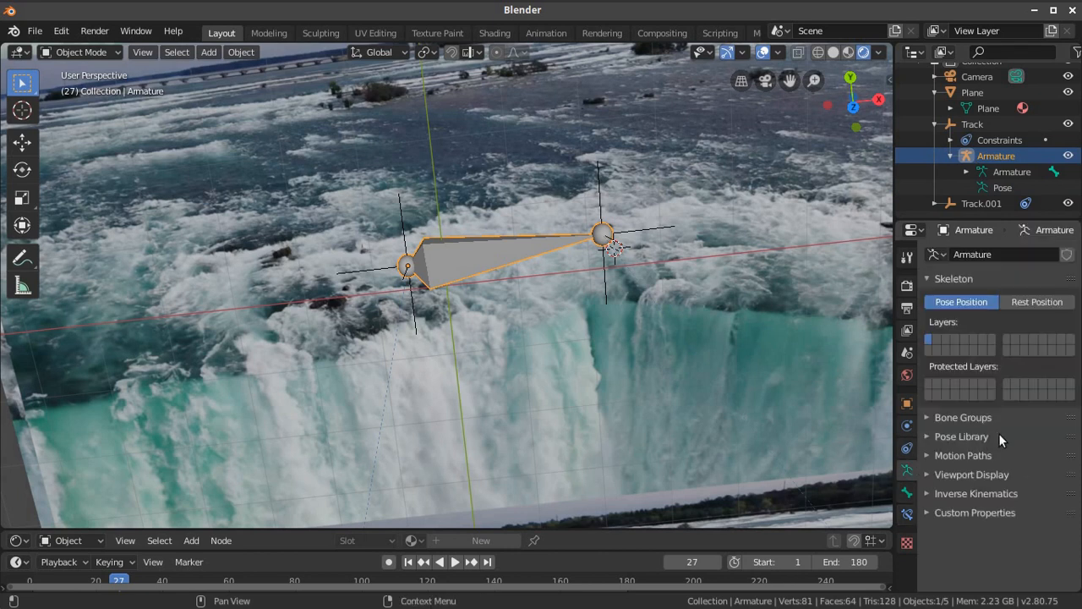
click(925, 474)
scroll(1014, 458, down, 1)
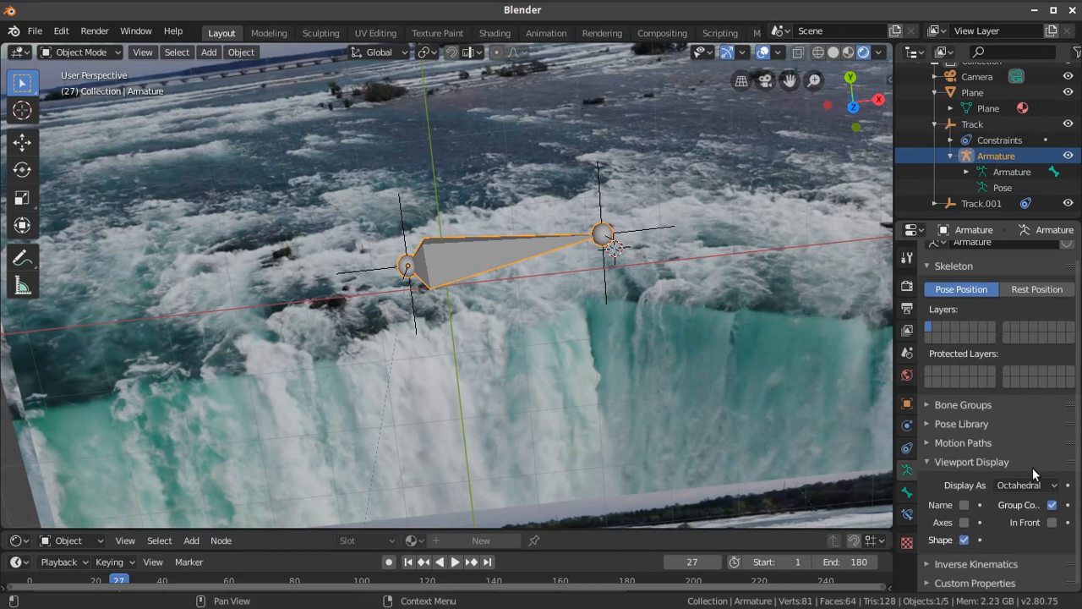
click(1019, 486)
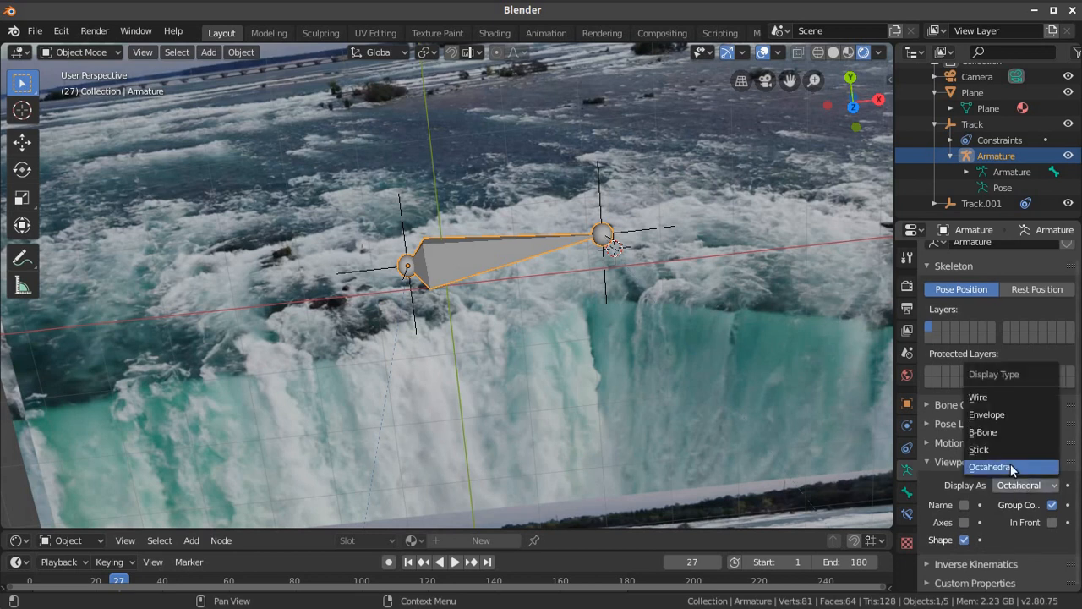
click(1005, 451)
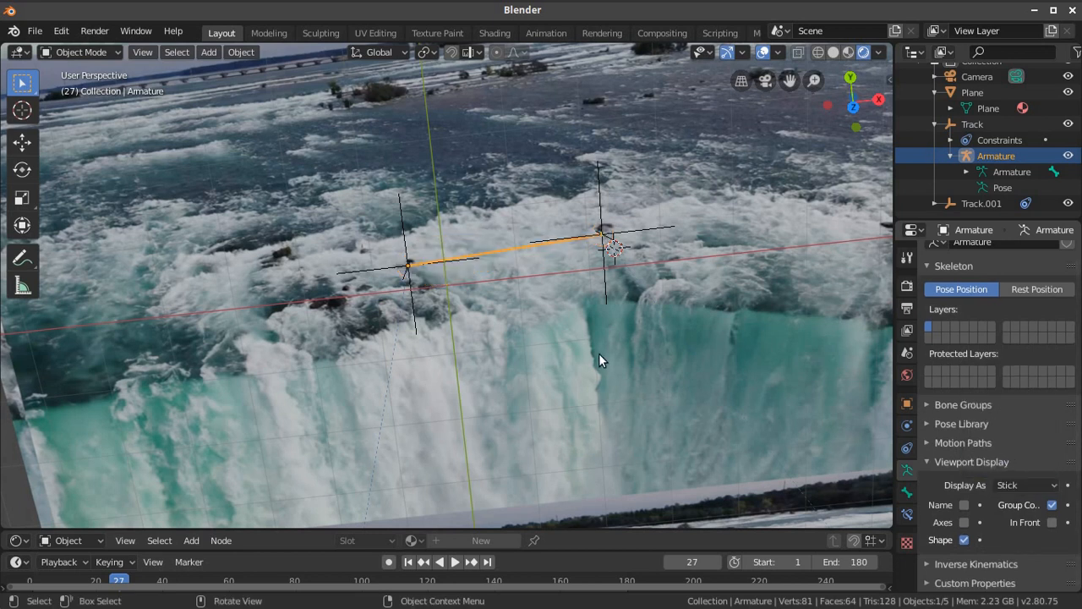
- Return to frame 1 and snap the 3D cursor midway between the Track and Track.001 empties
middle_drag(609, 282, 608, 259)
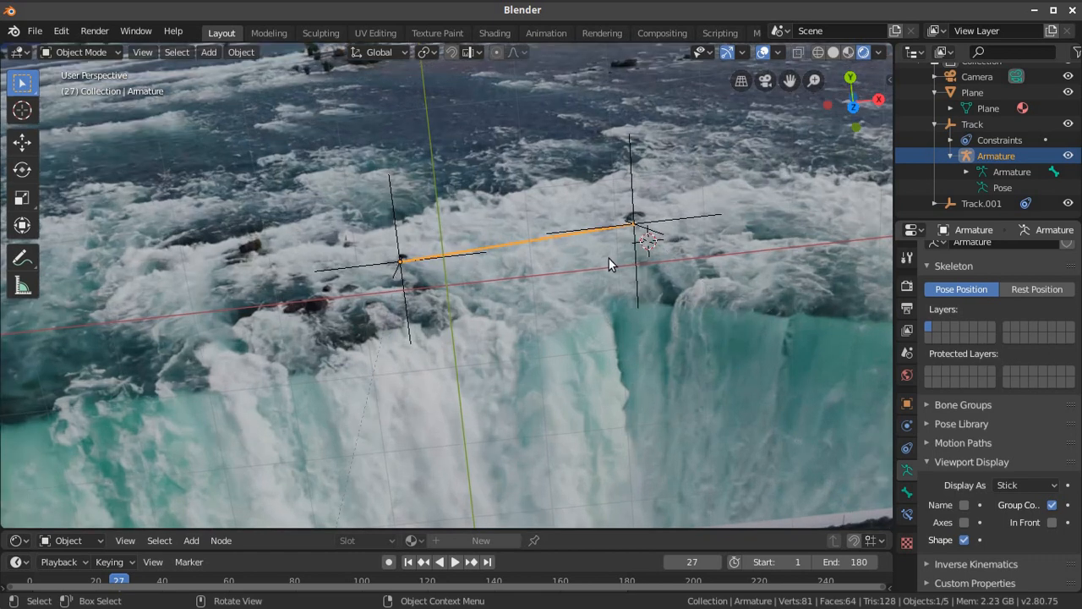
middle_drag(705, 321, 728, 291)
click(407, 561)
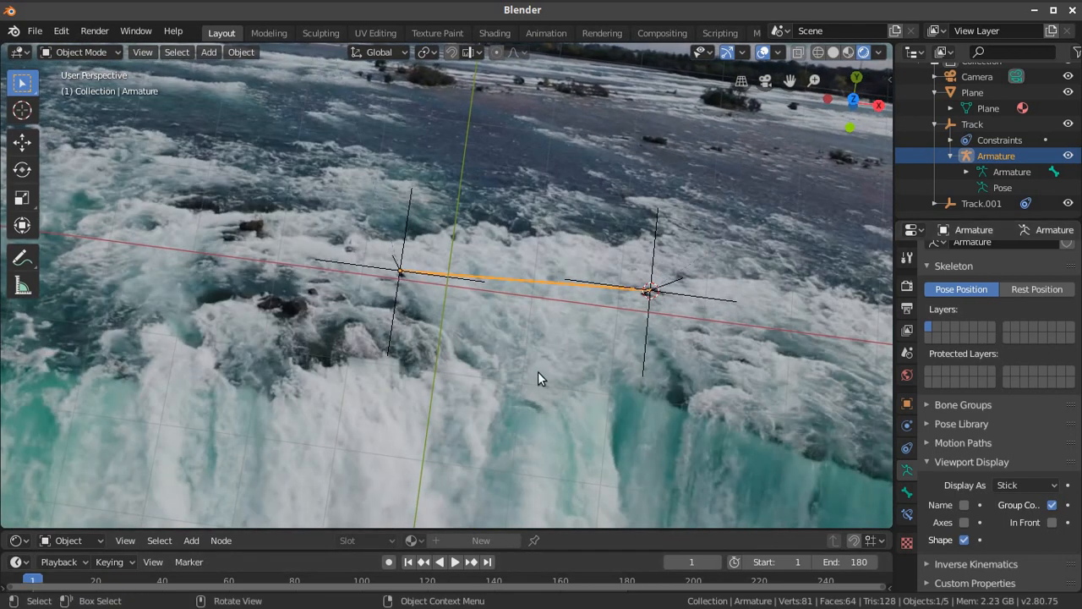
mouse_move(623, 309)
middle_down()
mouse_move(637, 340)
mouse_move(632, 289)
middle_up()
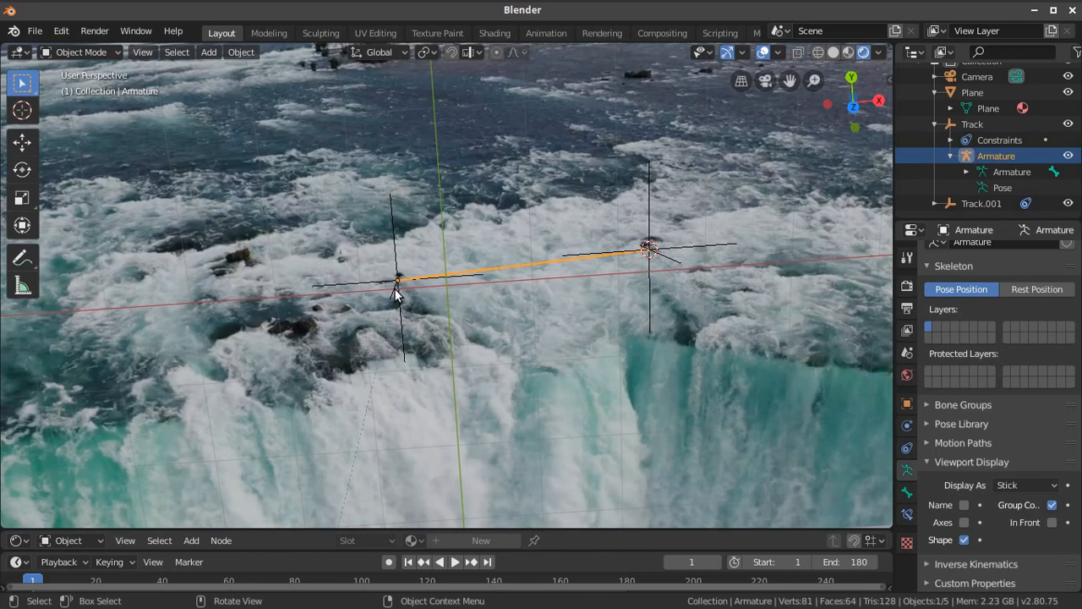
click(964, 125)
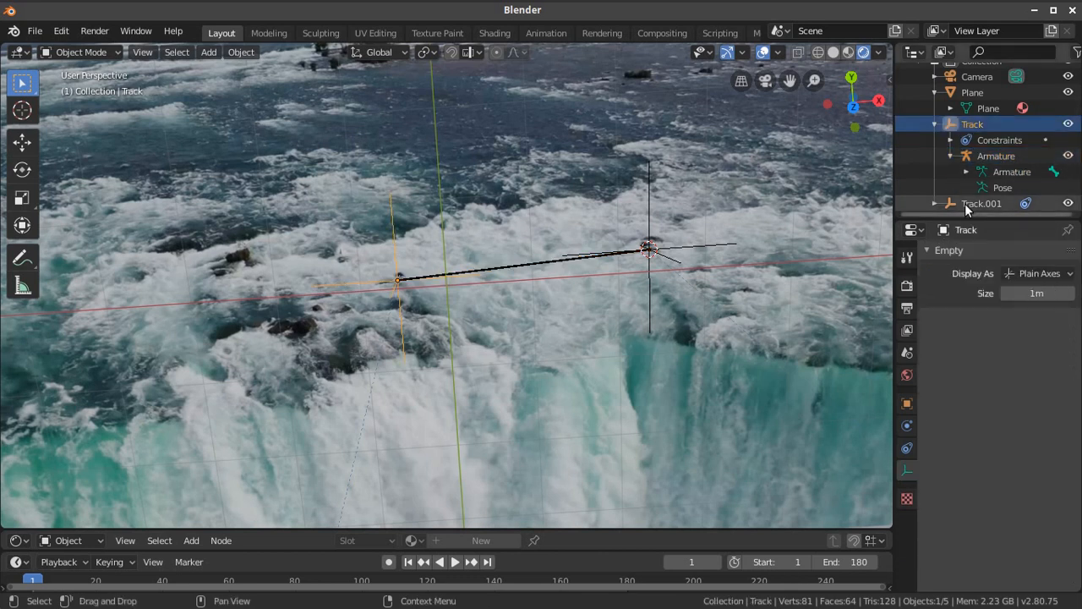
ctrl+click(980, 204)
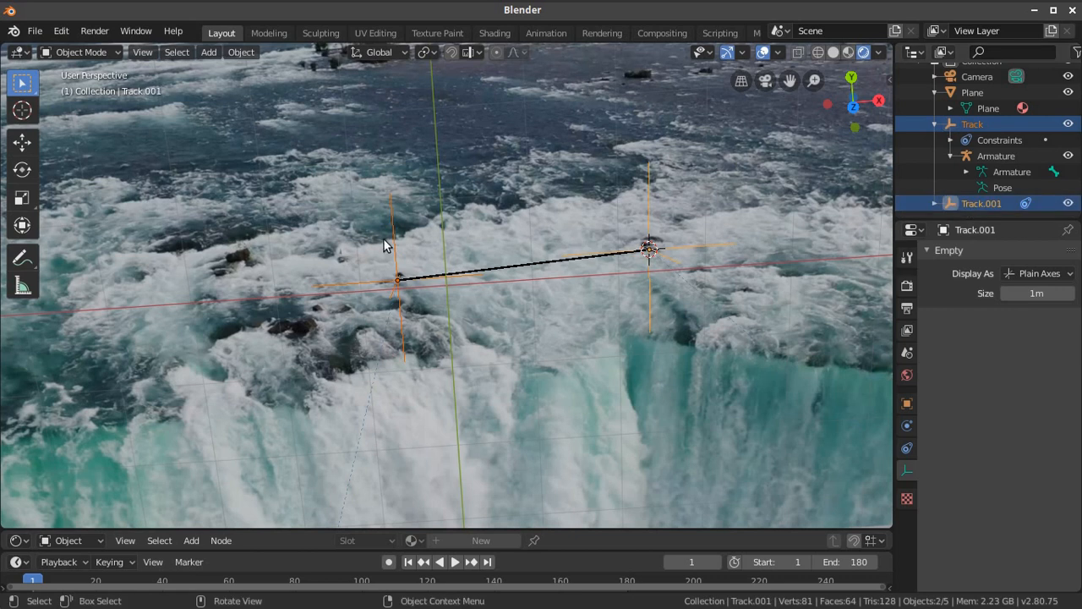
click(241, 51)
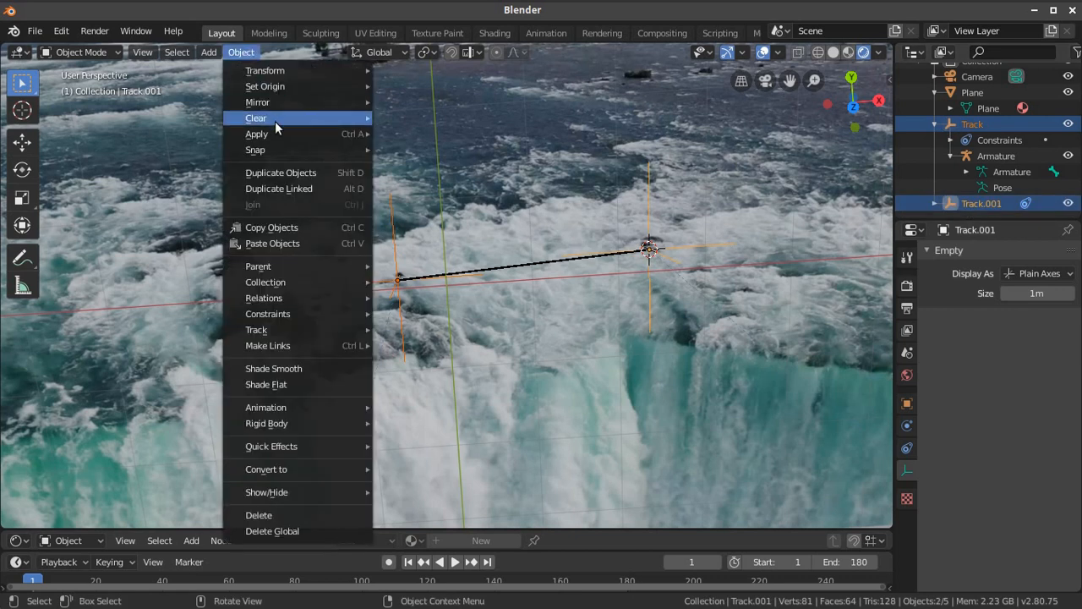
mouse_move(268, 145)
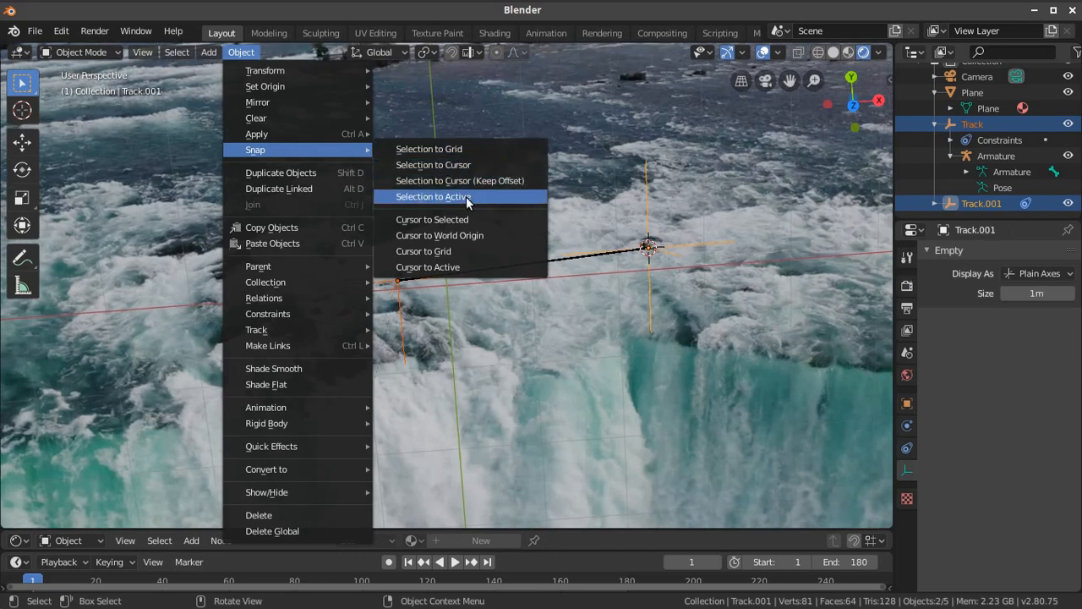
click(482, 218)
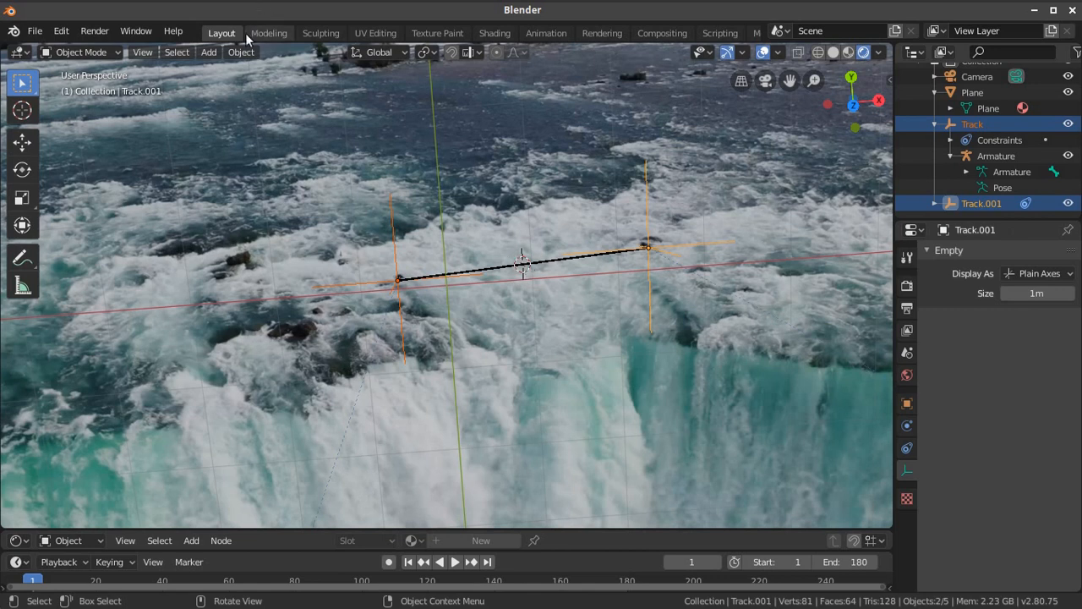
- Add a second single-bone armature at the 3D cursor between the two empties
click(210, 52)
click(250, 177)
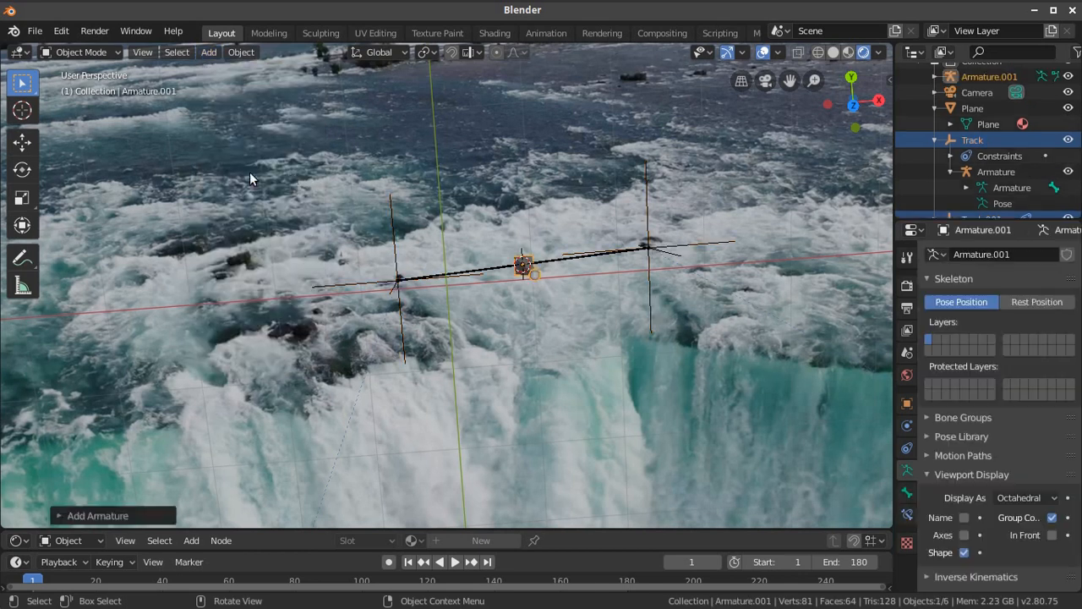
middle_drag(683, 341, 586, 250)
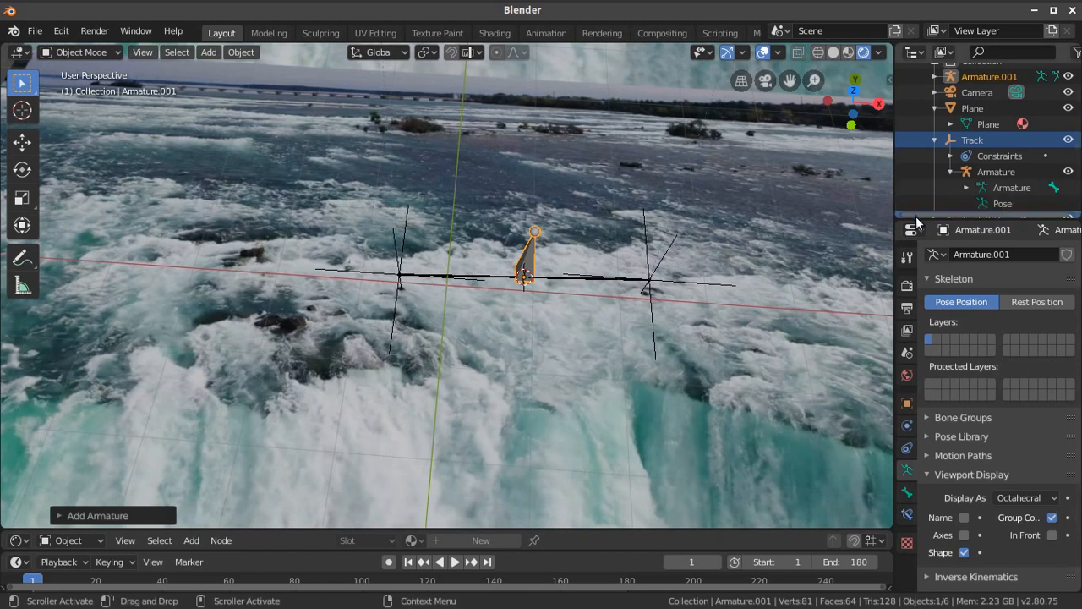
- Parent the new upright armature to the bone of the original stretched armature, using the Bone parent type
drag(918, 221, 928, 344)
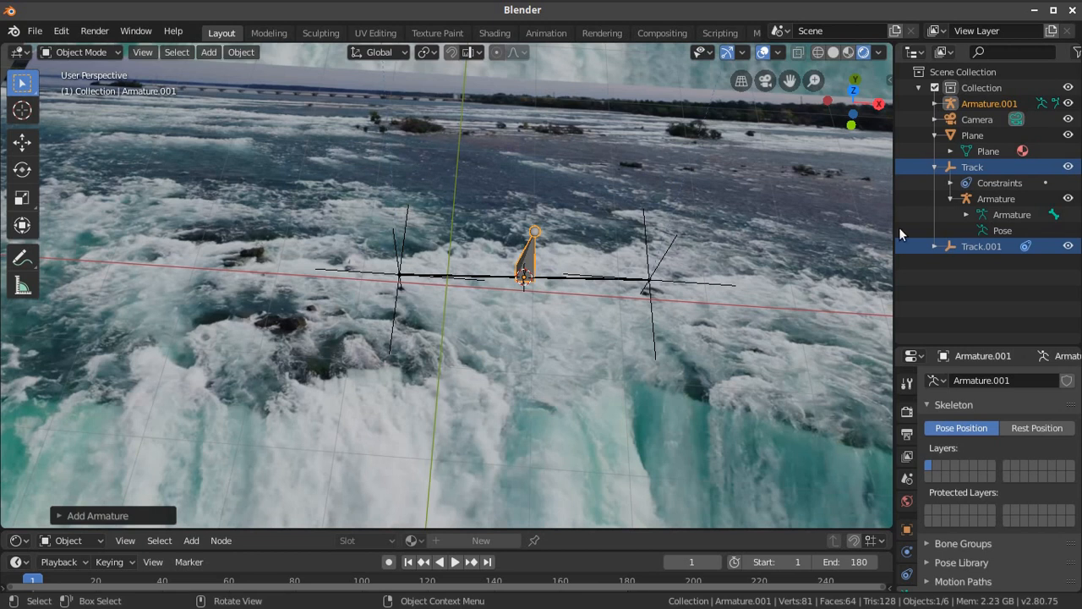
click(974, 203)
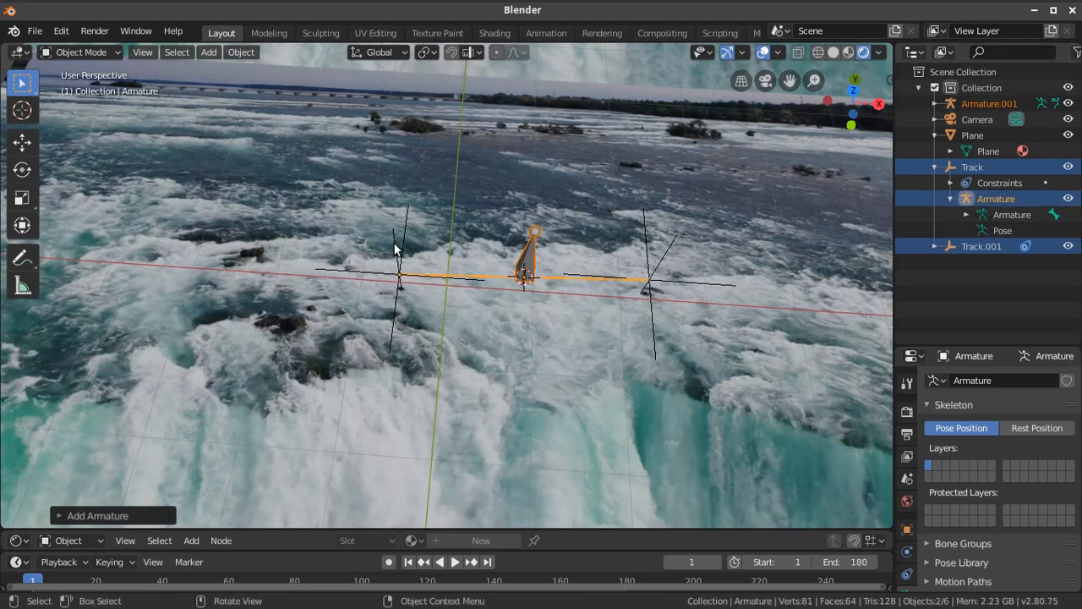
click(240, 52)
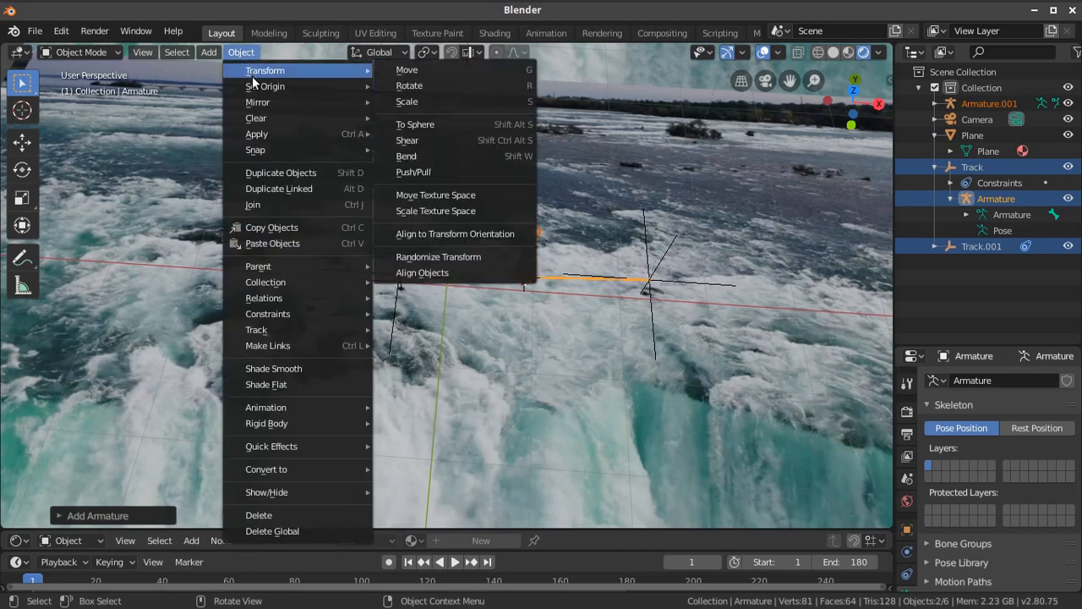
mouse_move(350, 267)
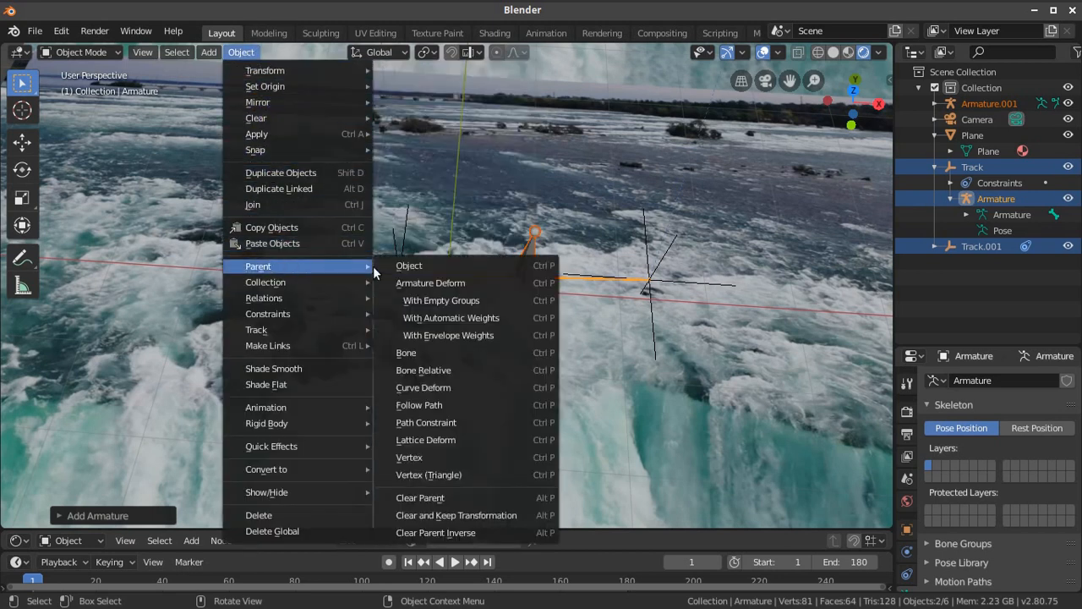
click(424, 354)
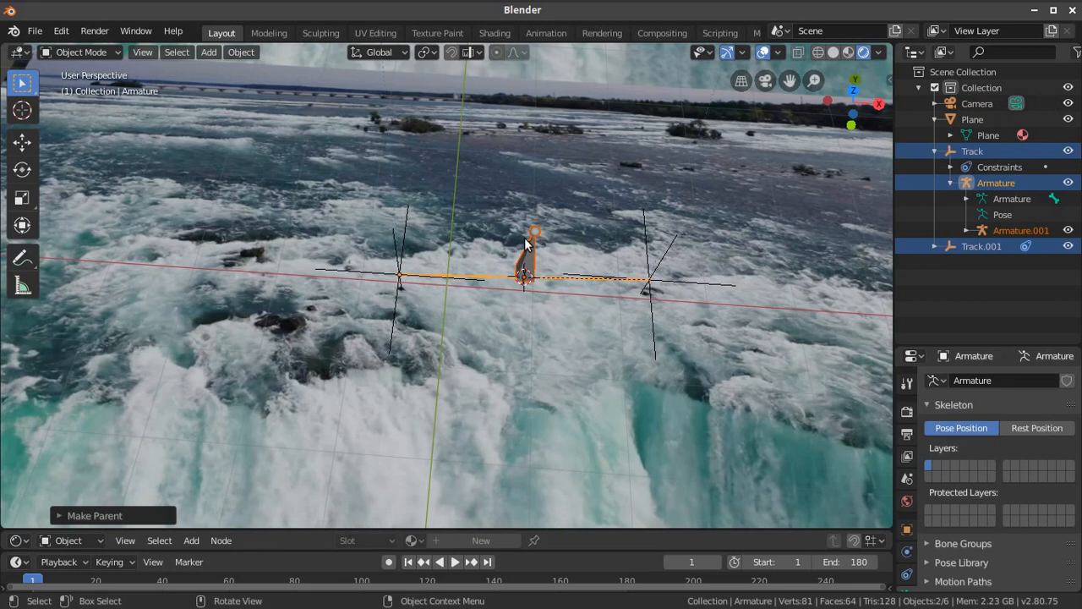
- Play the animation and view the upright bone from several angles to check how it follows the stretched bone, returning to frame 1
click(409, 563)
click(455, 561)
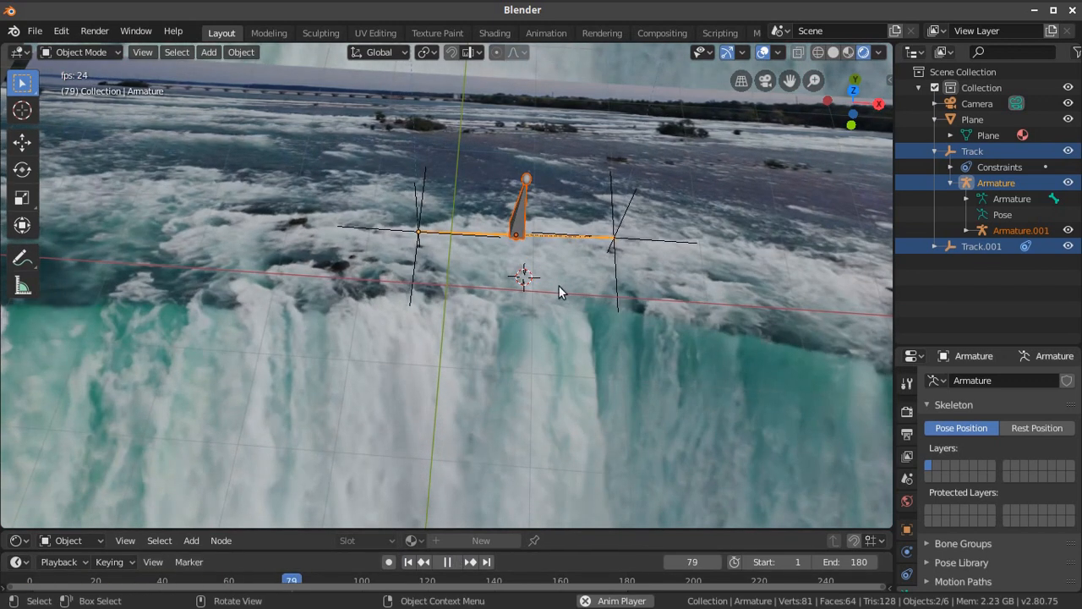
click(447, 561)
middle_drag(541, 293, 517, 203)
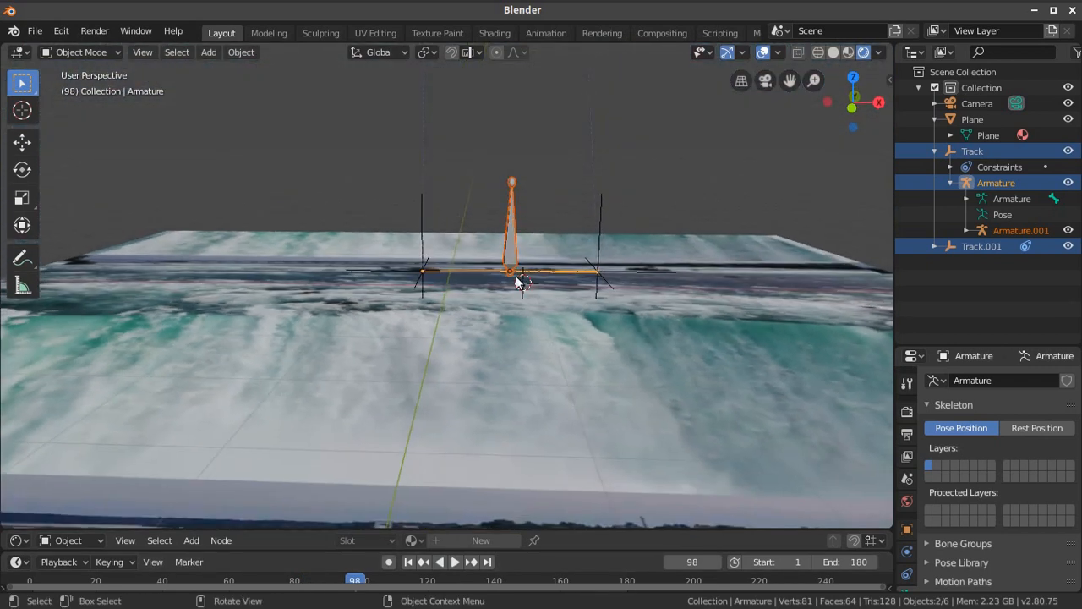
click(454, 561)
click(454, 561)
click(407, 561)
middle_drag(605, 409, 545, 274)
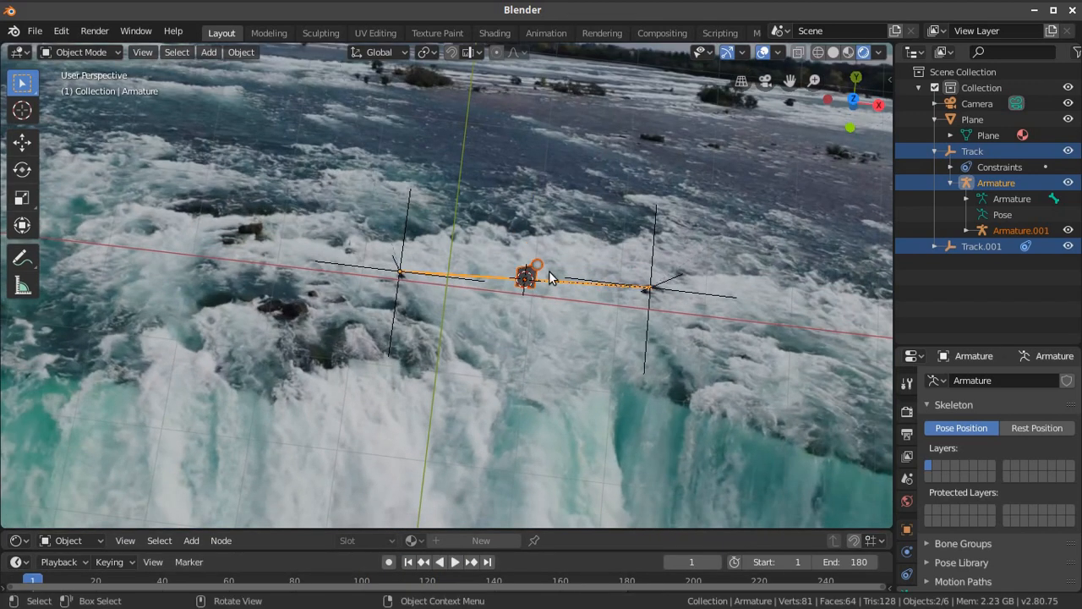
middle_drag(543, 162, 545, 213)
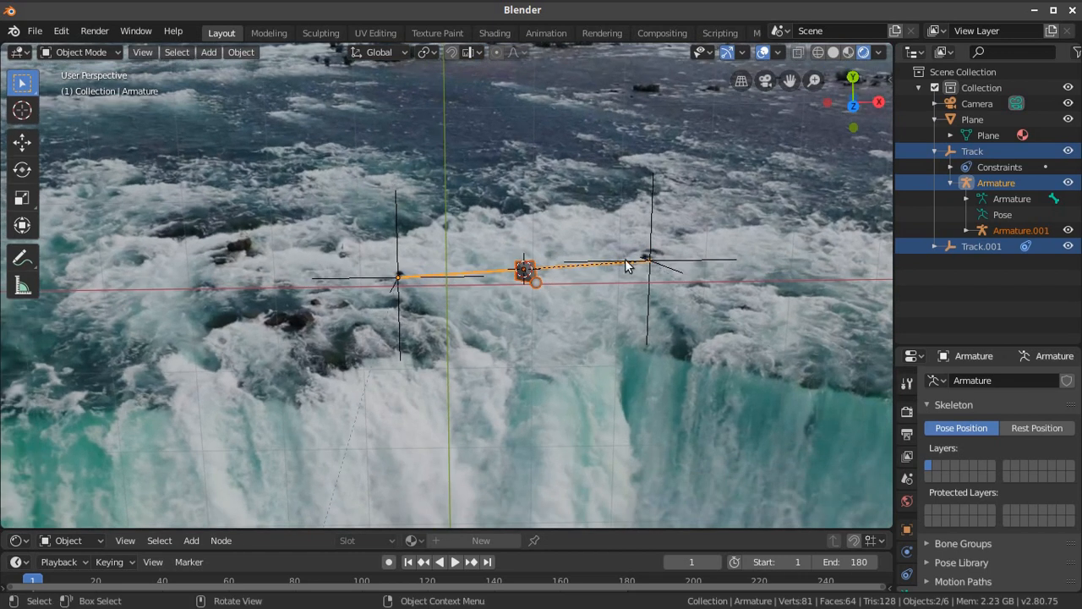
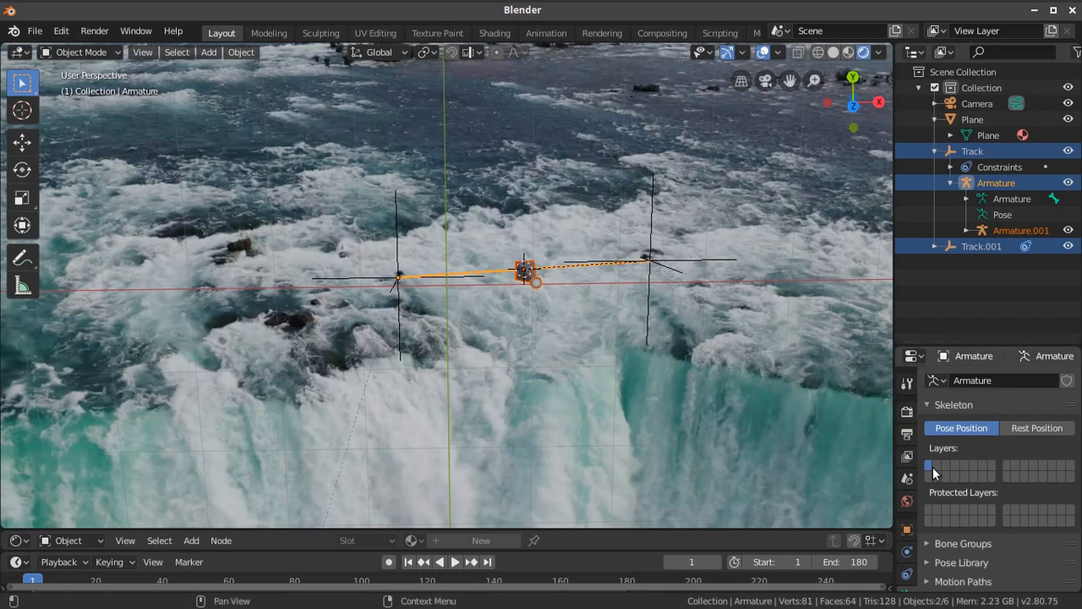
- Add a Copy Rotation object constraint to Armature.001, targeting the bone named Bone in Armature
scroll(964, 417, down, 3)
drag(929, 345, 923, 143)
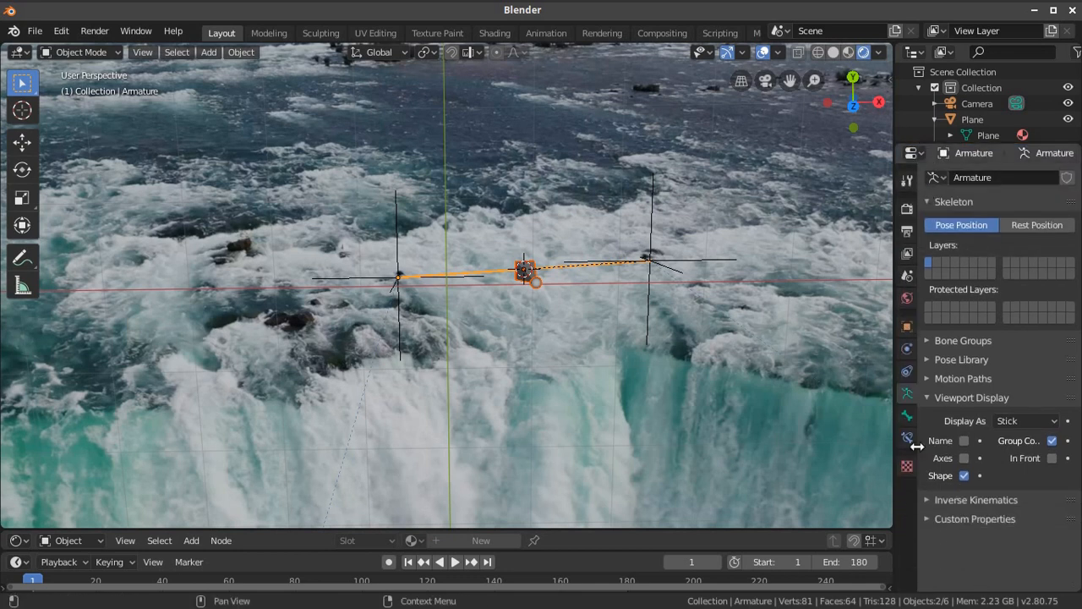
click(907, 437)
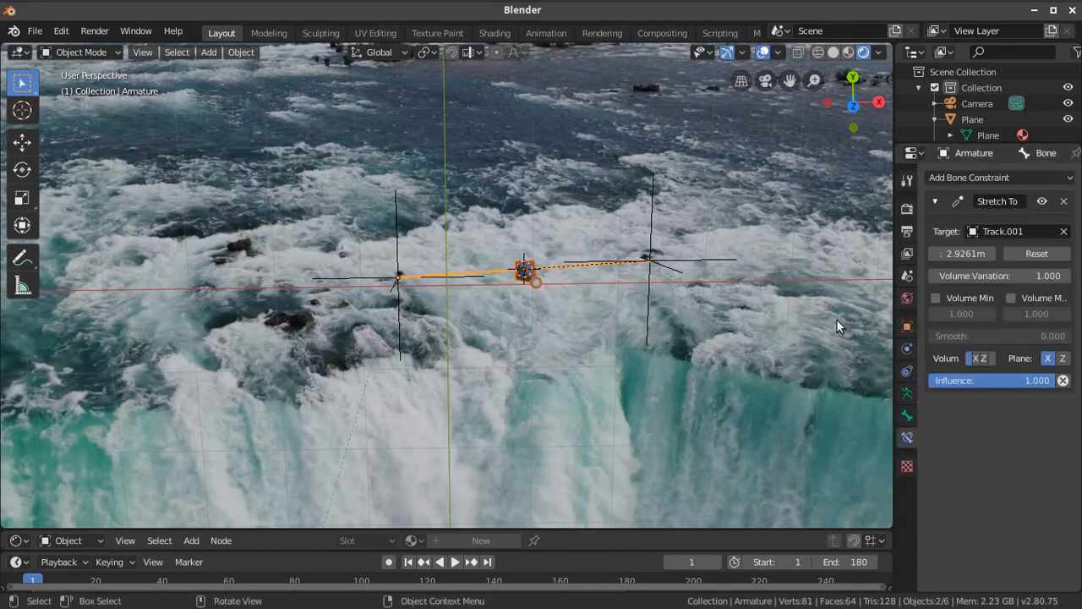
drag(989, 142, 986, 252)
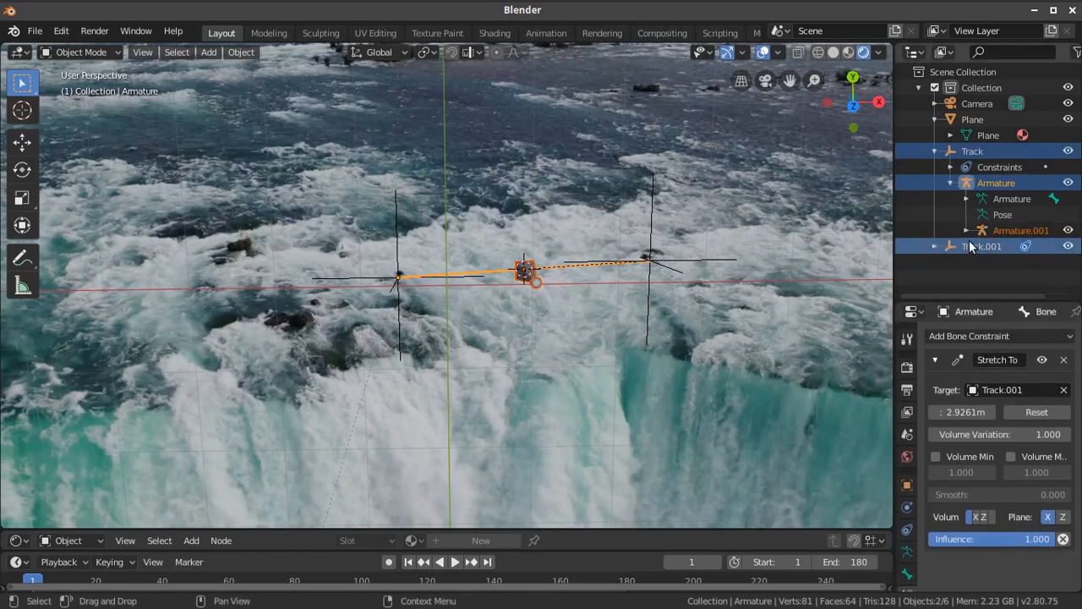
click(530, 279)
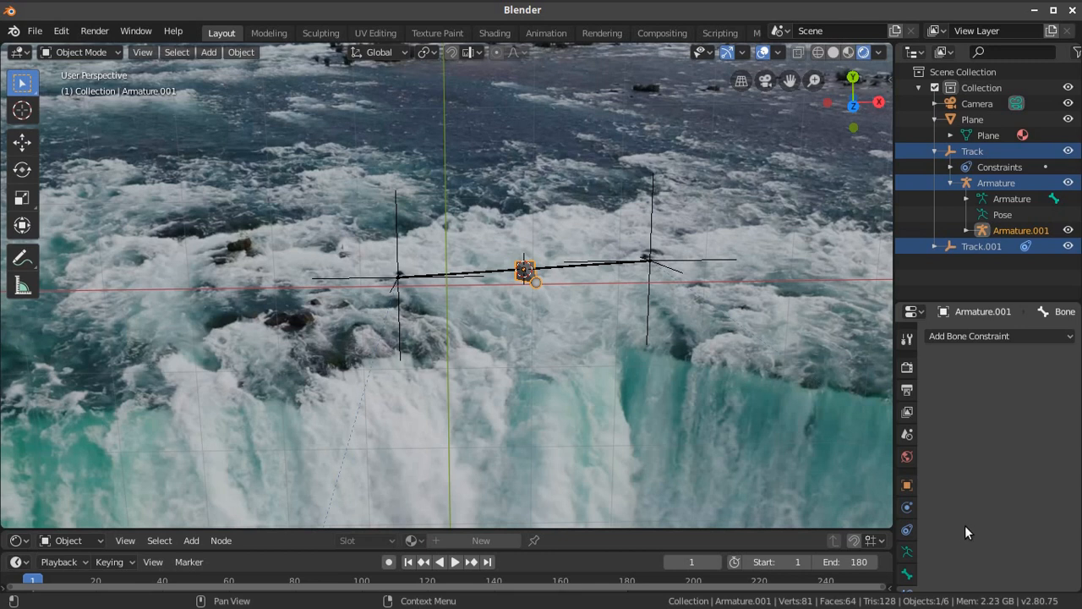
click(975, 281)
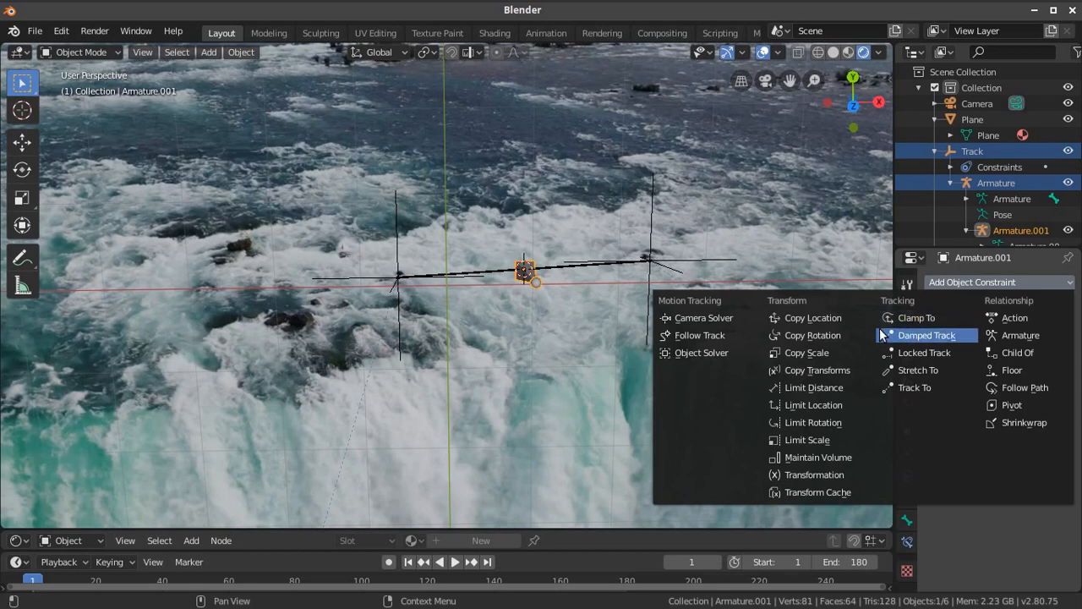
click(833, 334)
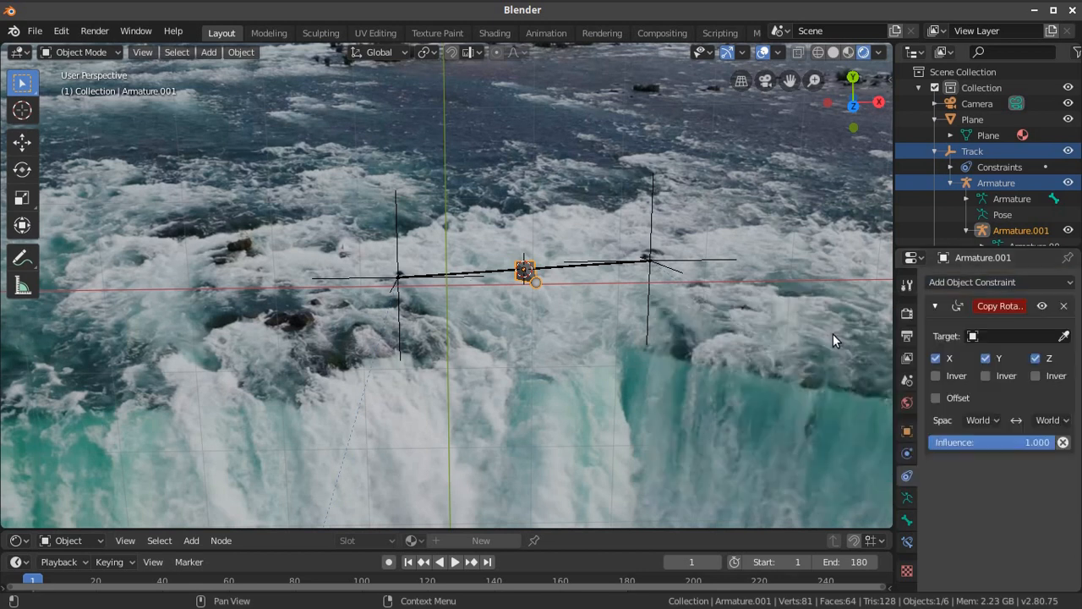
click(972, 338)
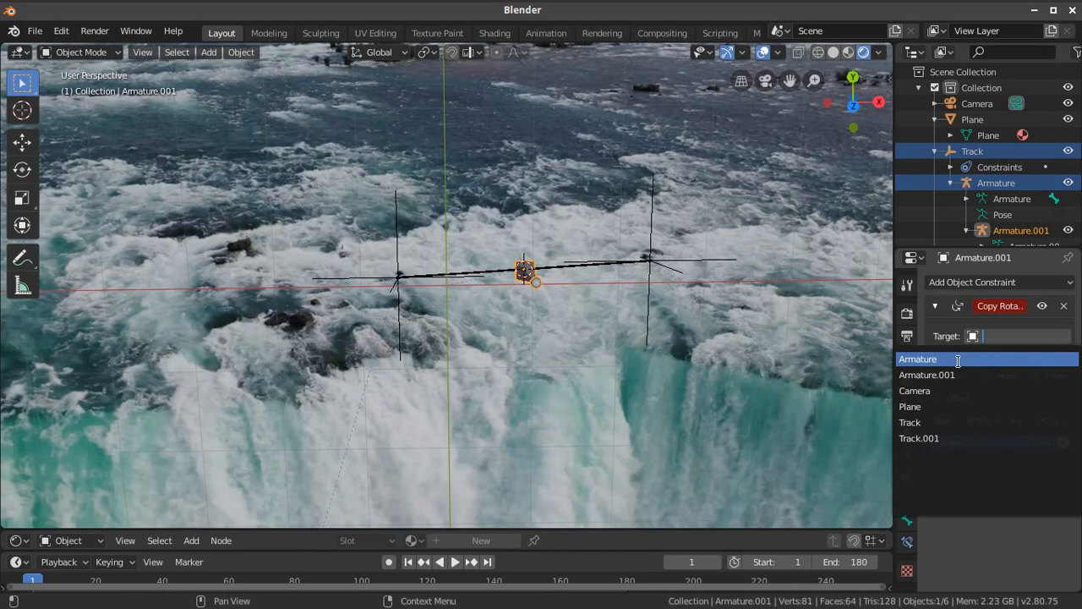
click(958, 359)
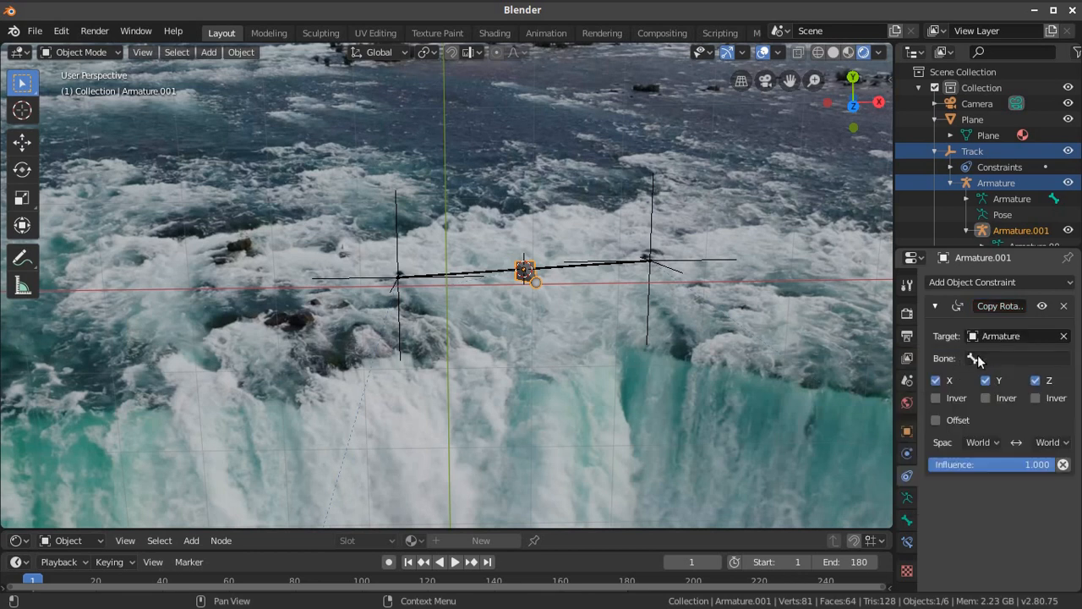
click(977, 359)
click(965, 379)
- Limit Armature.001's Copy Rotation constraint to the Z axis and mute the constraint
middle_drag(591, 367, 547, 301)
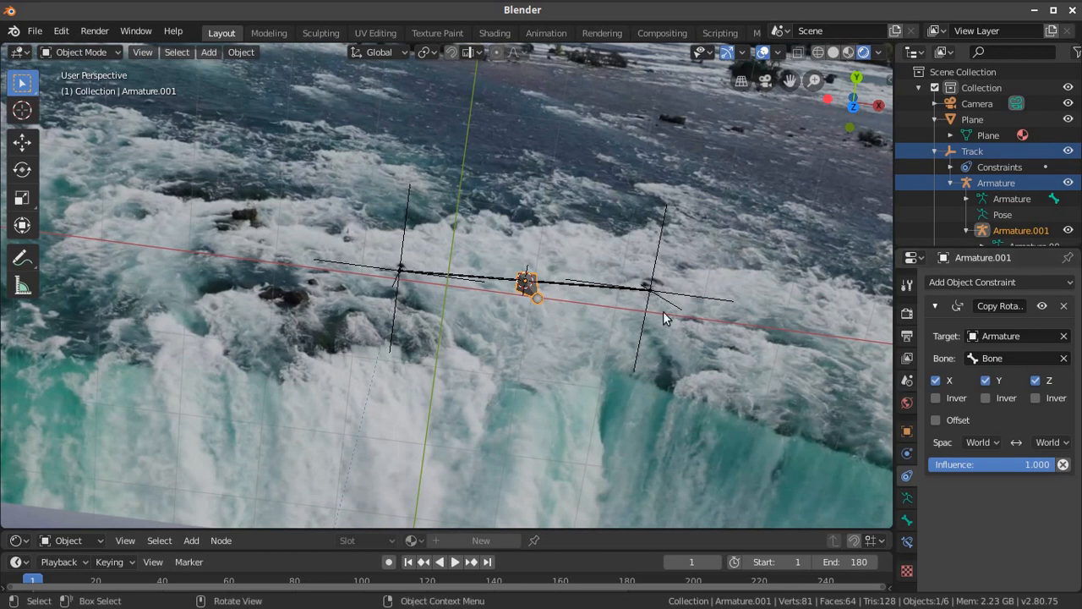
click(936, 381)
click(983, 381)
mouse_move(538, 372)
middle_down()
mouse_move(539, 394)
mouse_move(527, 367)
middle_up()
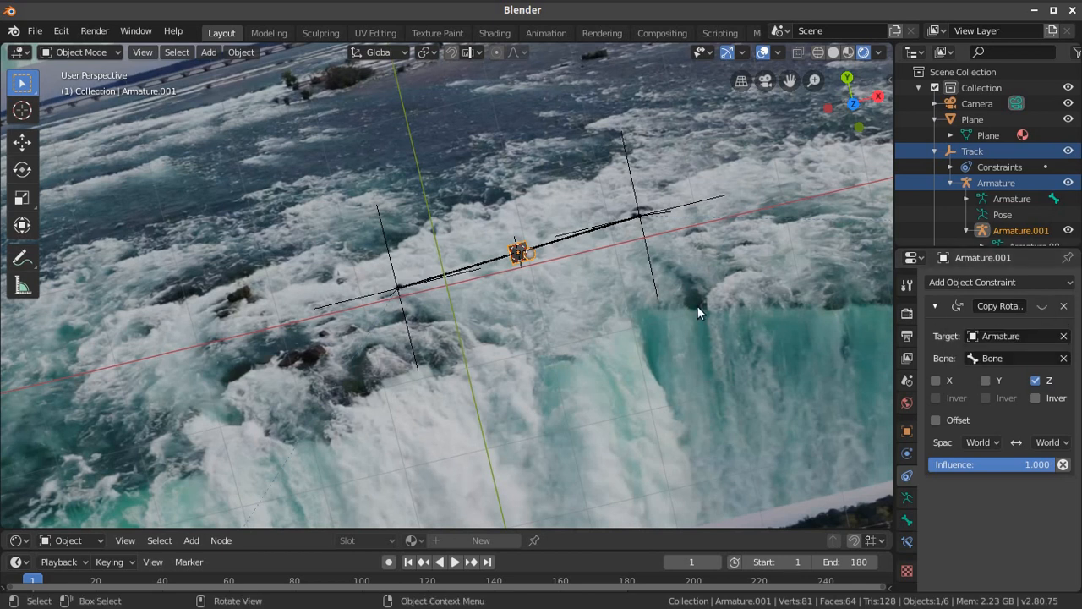
- Toggle the Copy Rotation constraint on and off again to compare how it orients Armature.001
scroll(694, 309, up, 5)
click(1041, 306)
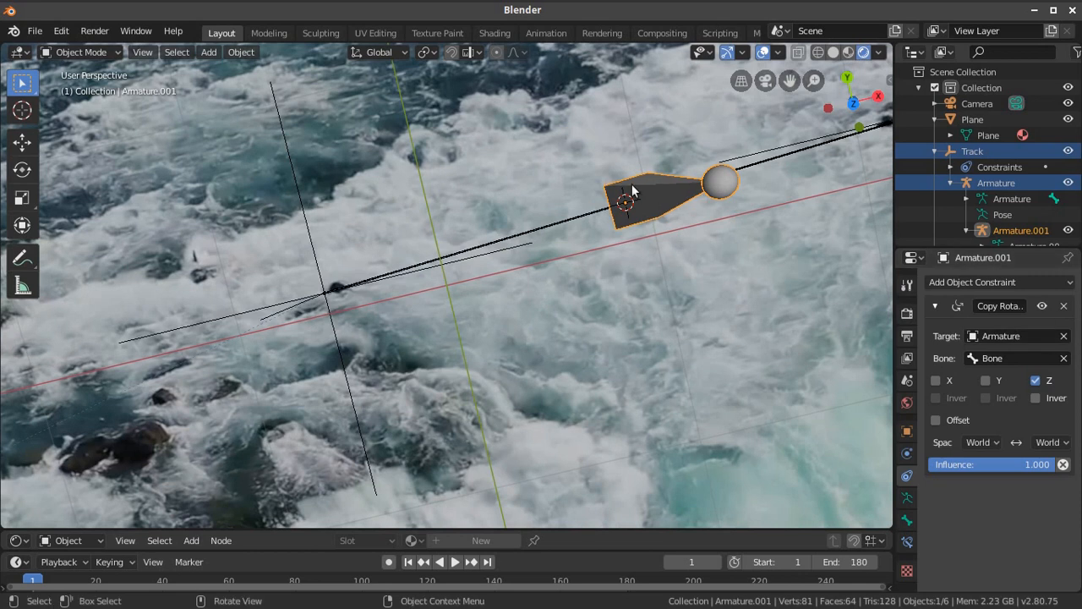
click(1042, 306)
middle_drag(682, 288, 683, 318)
scroll(706, 313, down, 3)
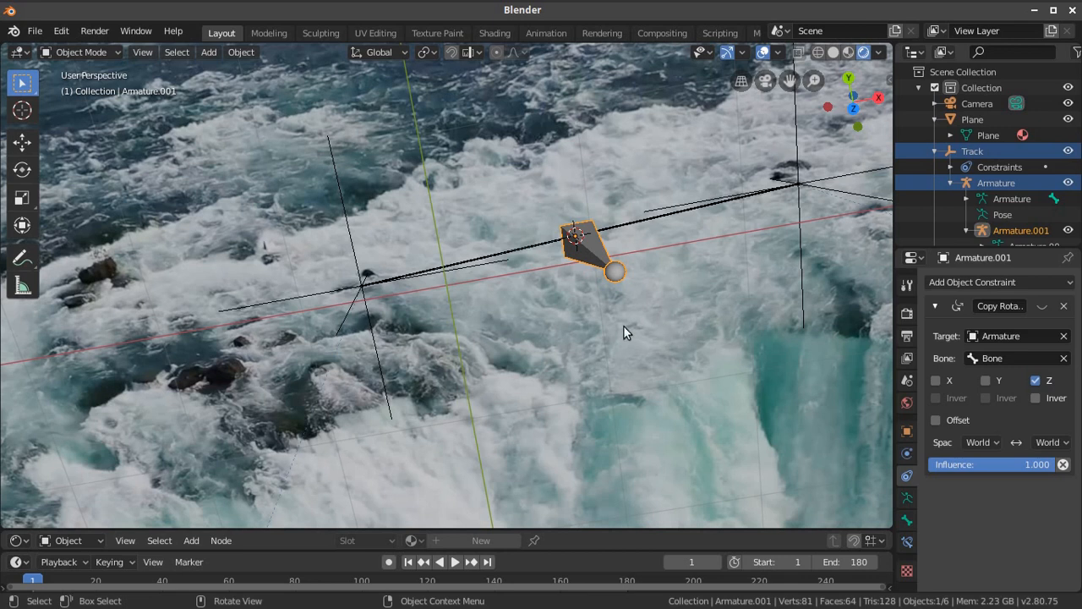
- Rotate Armature.001 by -90° about the global X axis
key(r)
text(x)
text(-90)
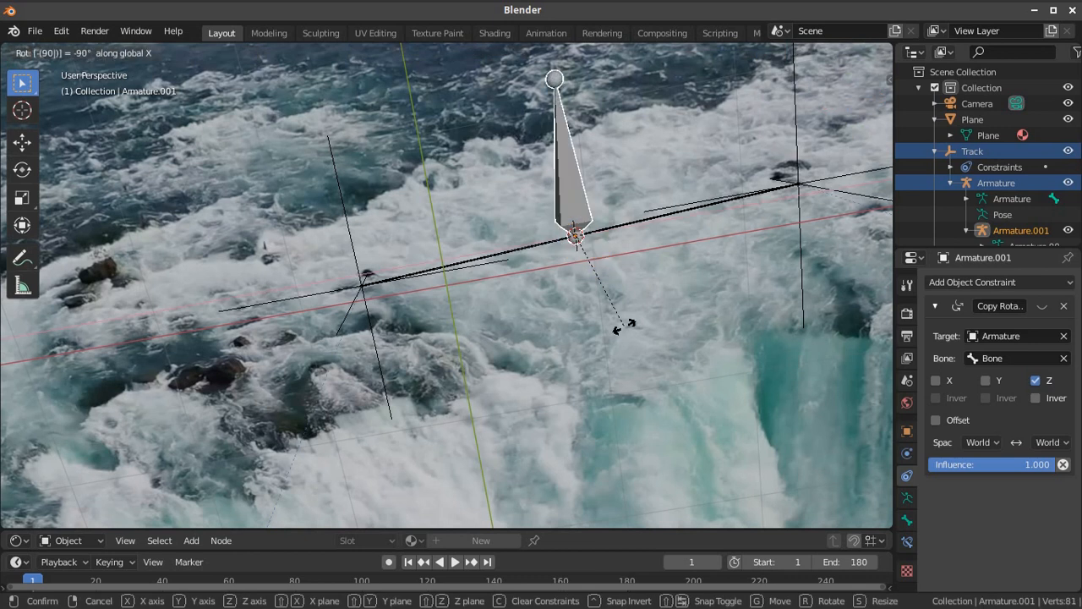
key(Return)
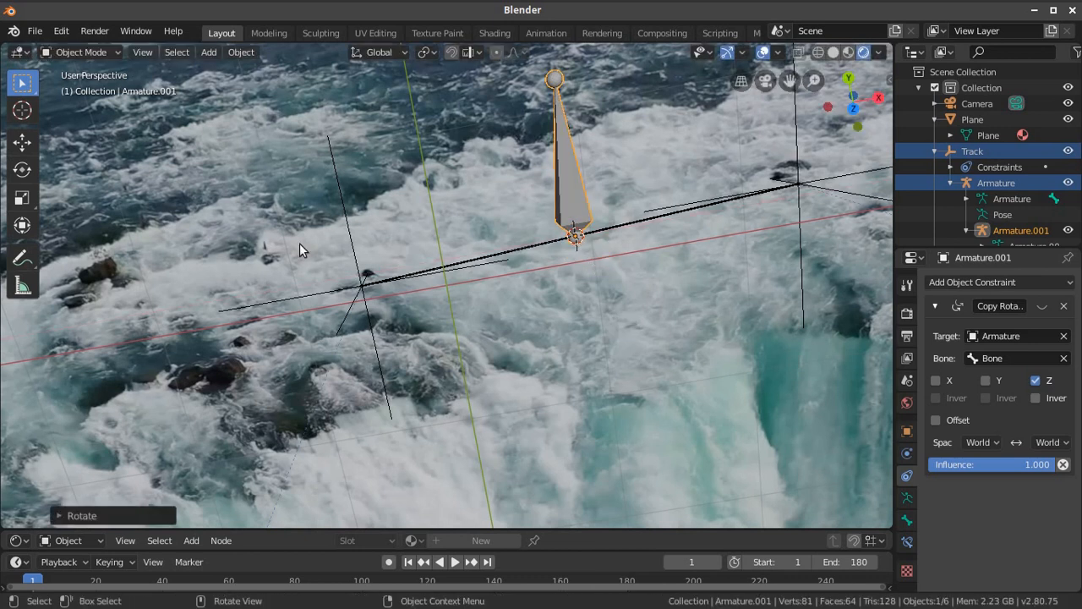
- Apply the object rotation of Armature.001
click(240, 52)
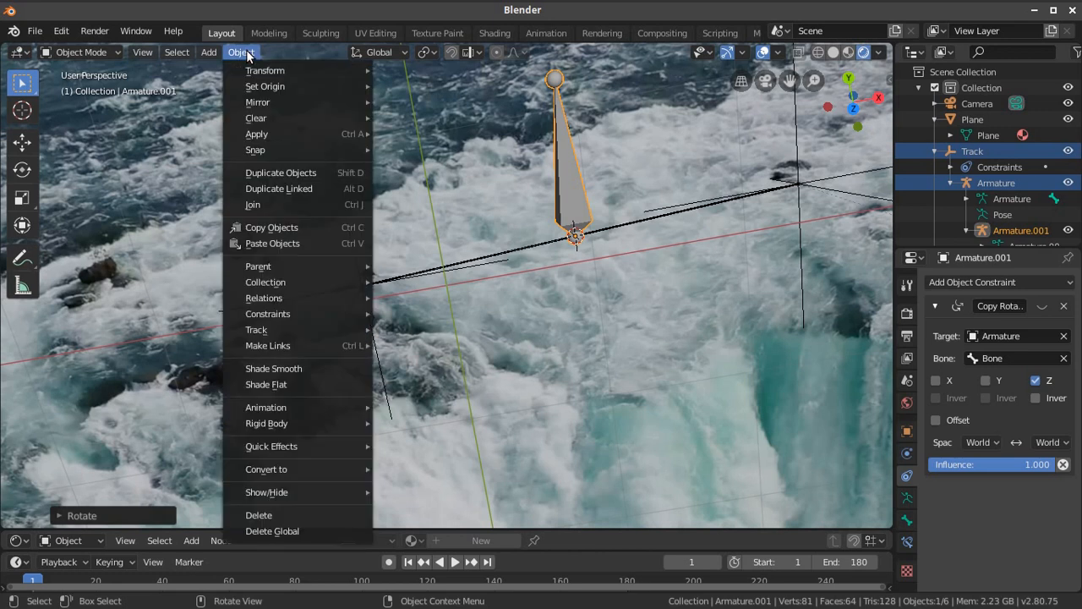
mouse_move(259, 134)
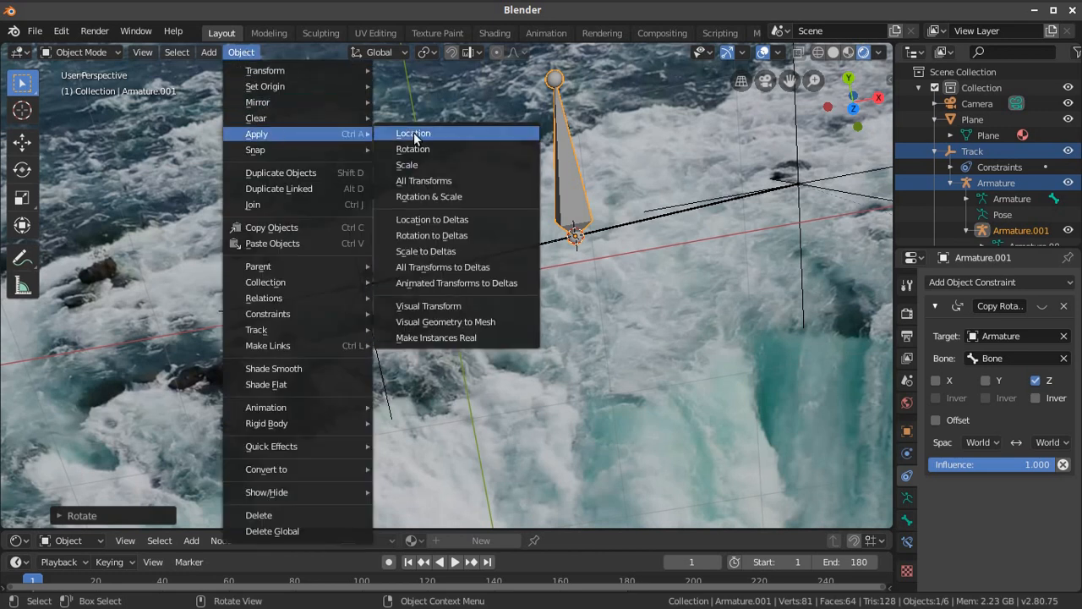
click(411, 150)
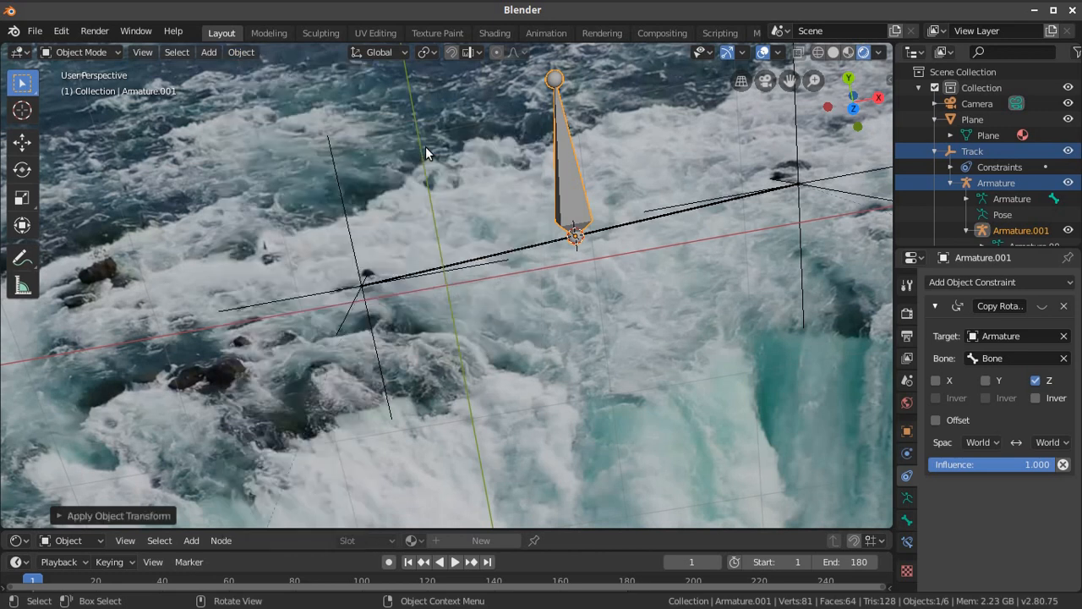
- Toggle Armature.001's Copy Rotation constraint on and off to compare its orientation with the applied rotation, leaving the constraint muted
click(1041, 307)
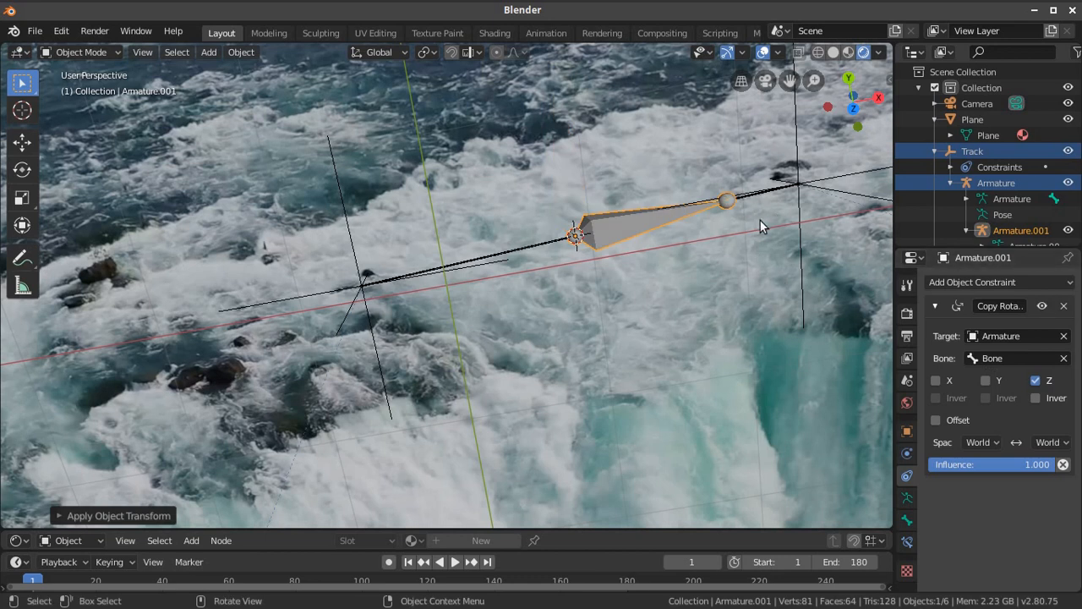
click(1042, 306)
click(1042, 306)
click(1042, 306)
click(1042, 306)
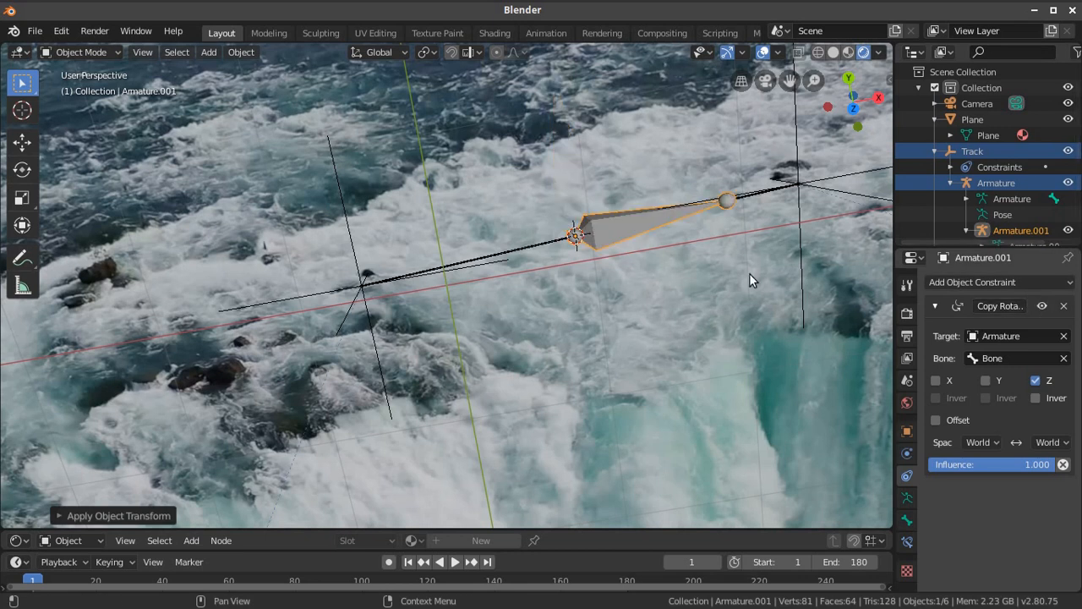
click(1041, 307)
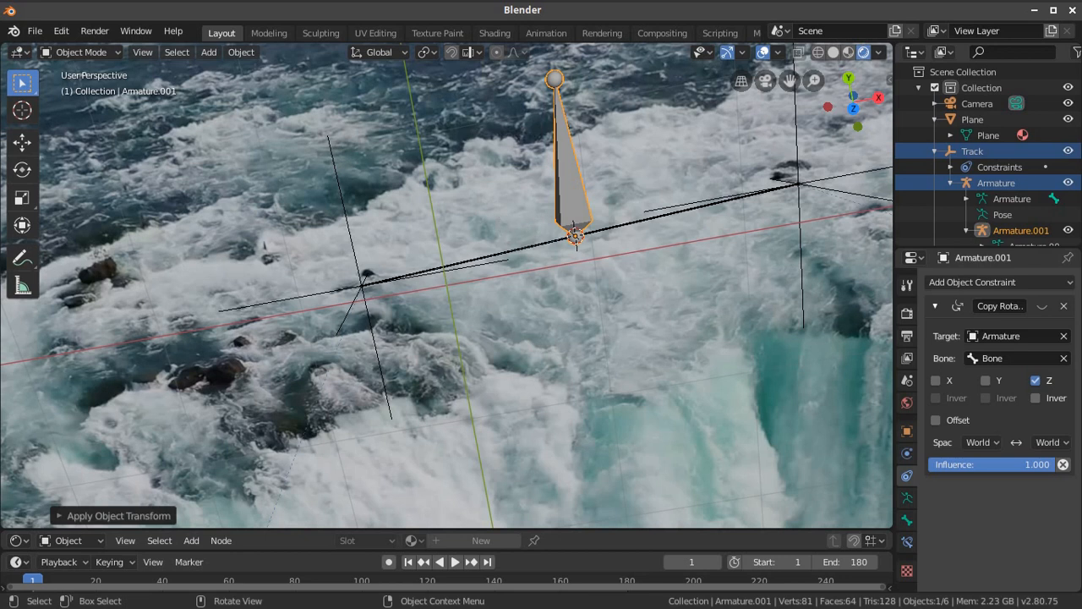
key(r)
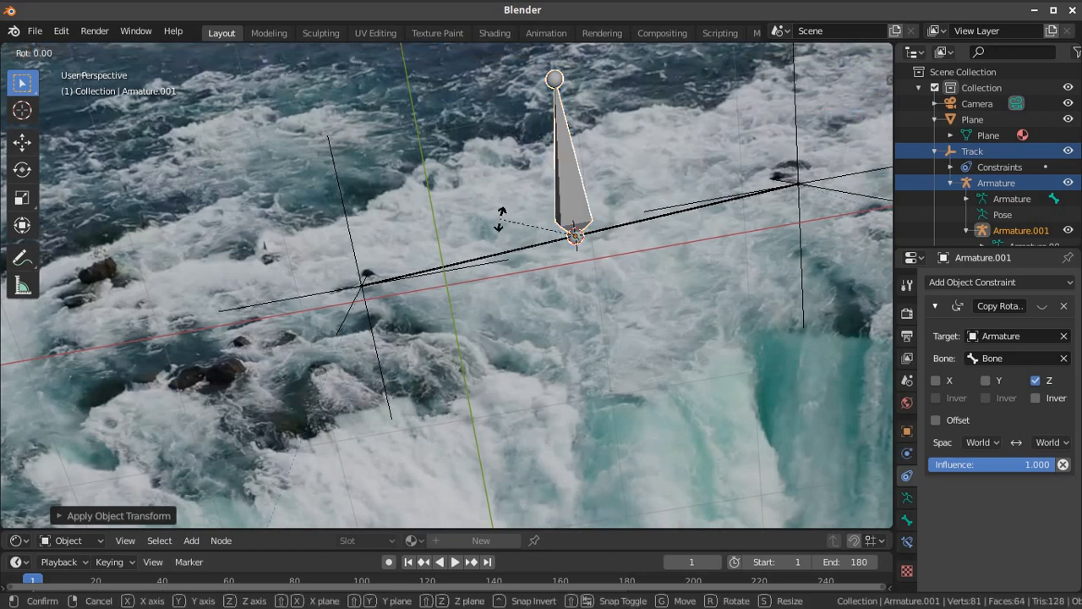
key(z)
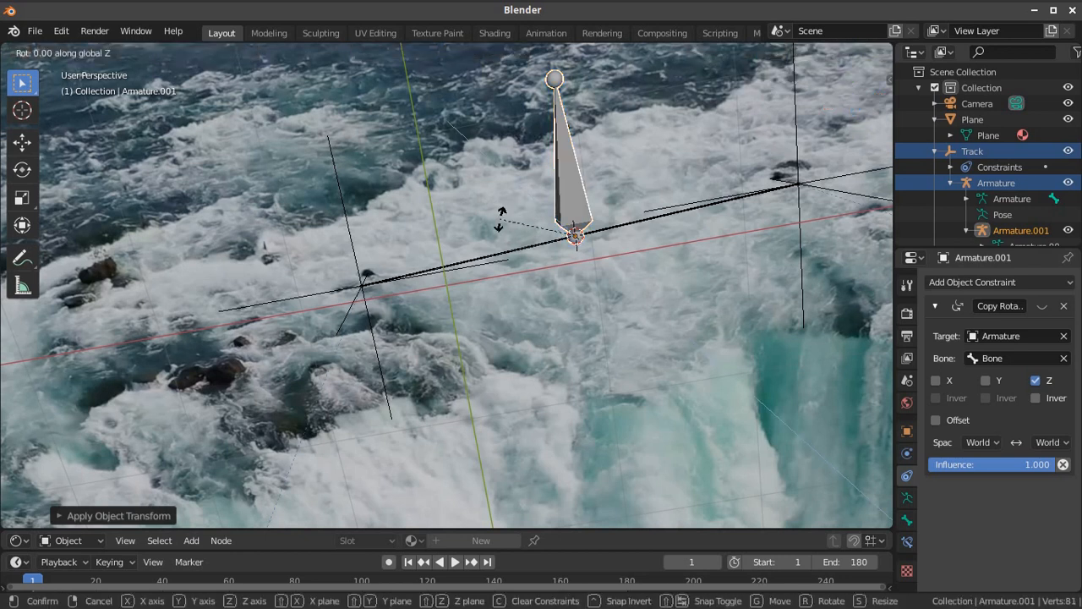
text(-90)
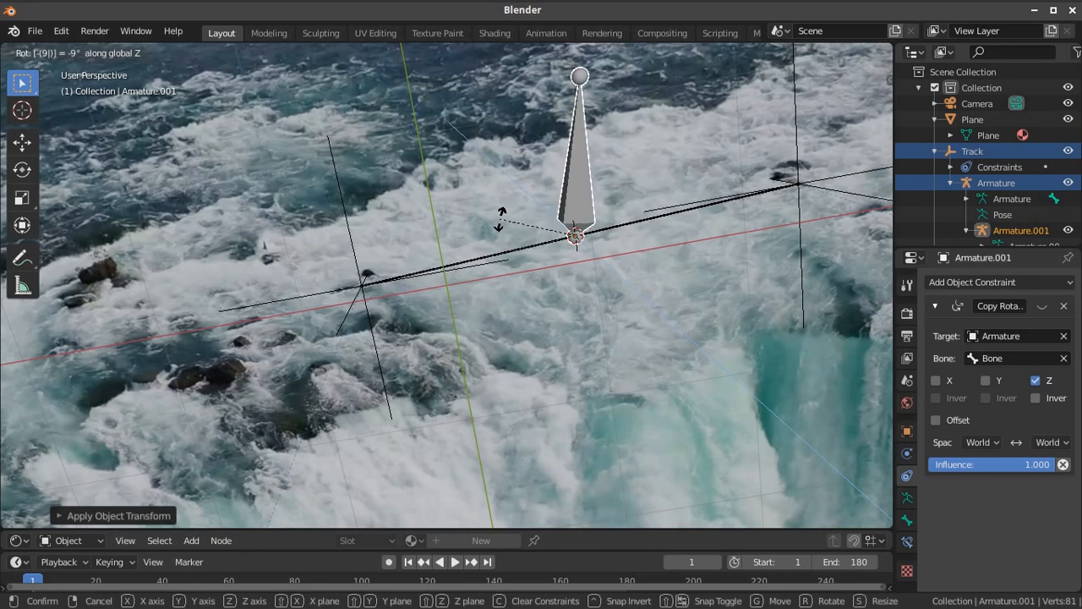
key(Escape)
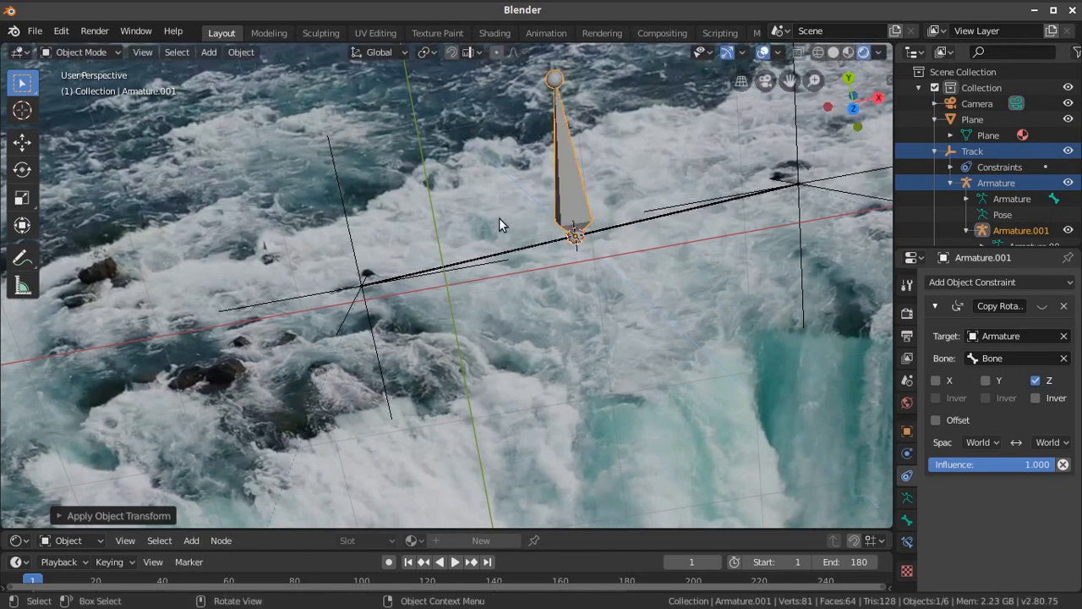
- Rotate Armature.001 by 90° about the global Z axis and apply its rotation
text(rz90)
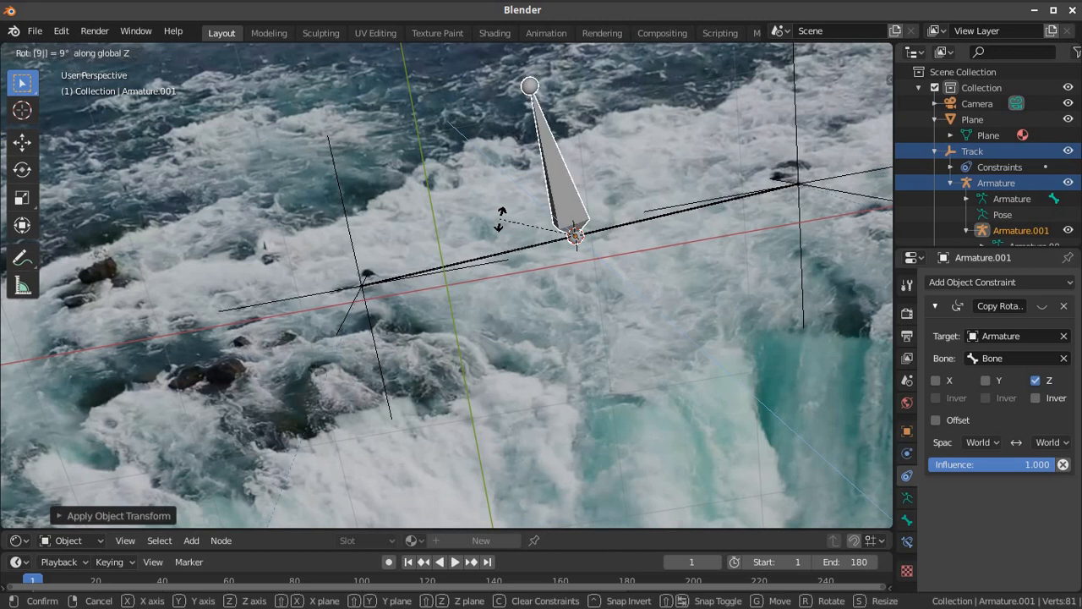
key(Return)
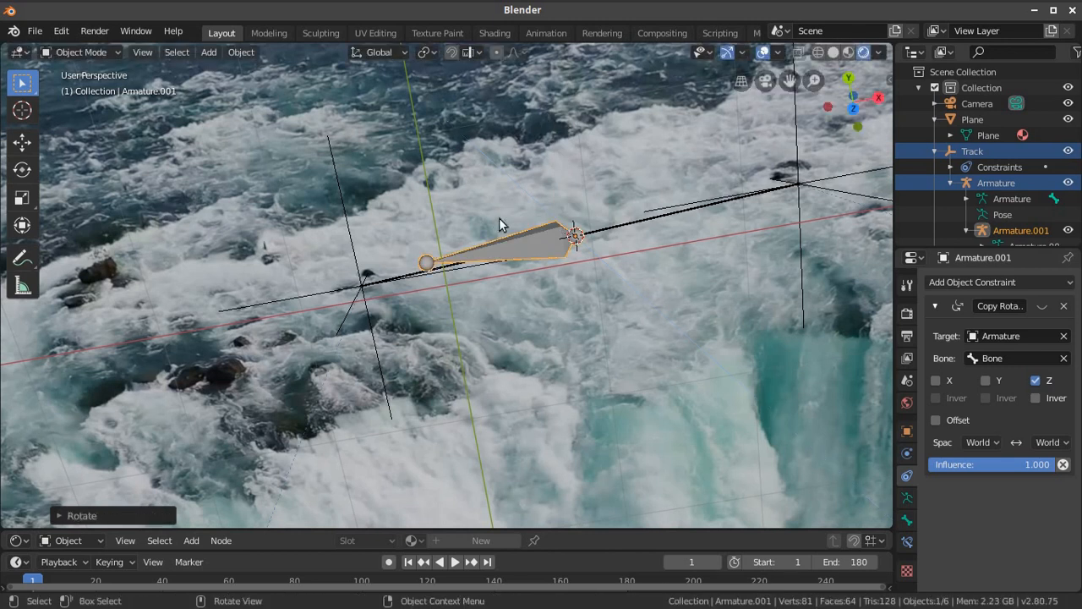
click(242, 53)
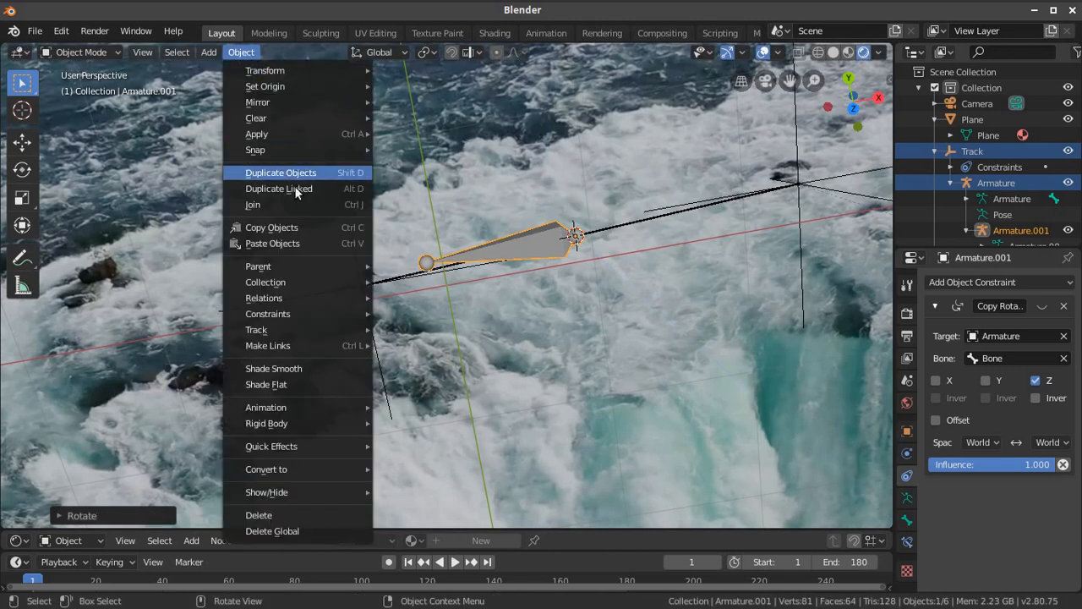
mouse_move(281, 137)
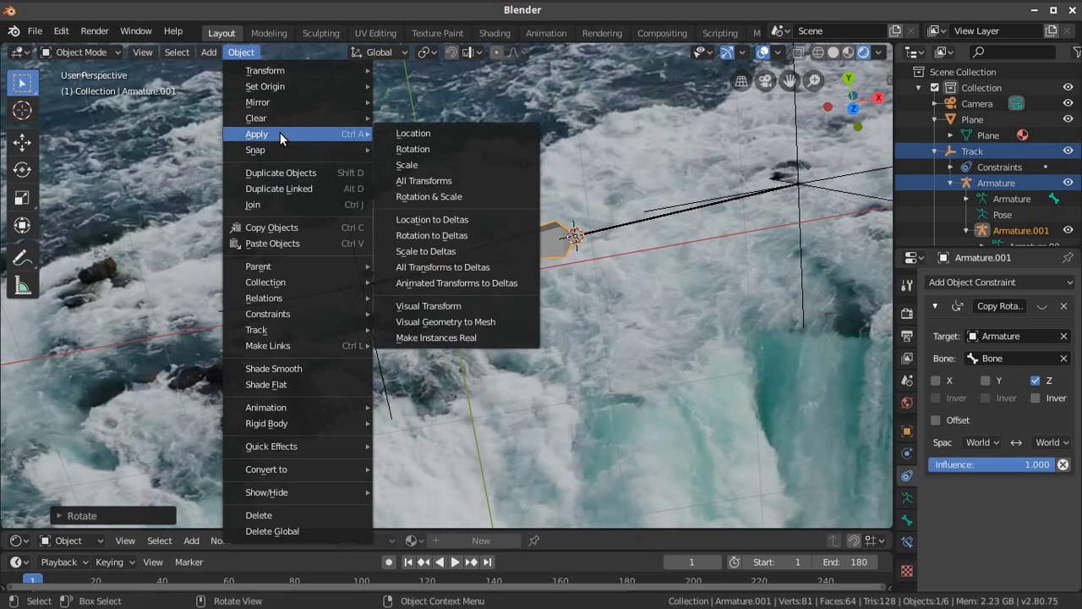
click(413, 148)
- Re-enable Armature.001's Copy Rotation constraint, switching it off and on to compare the bone's orientation
click(1041, 306)
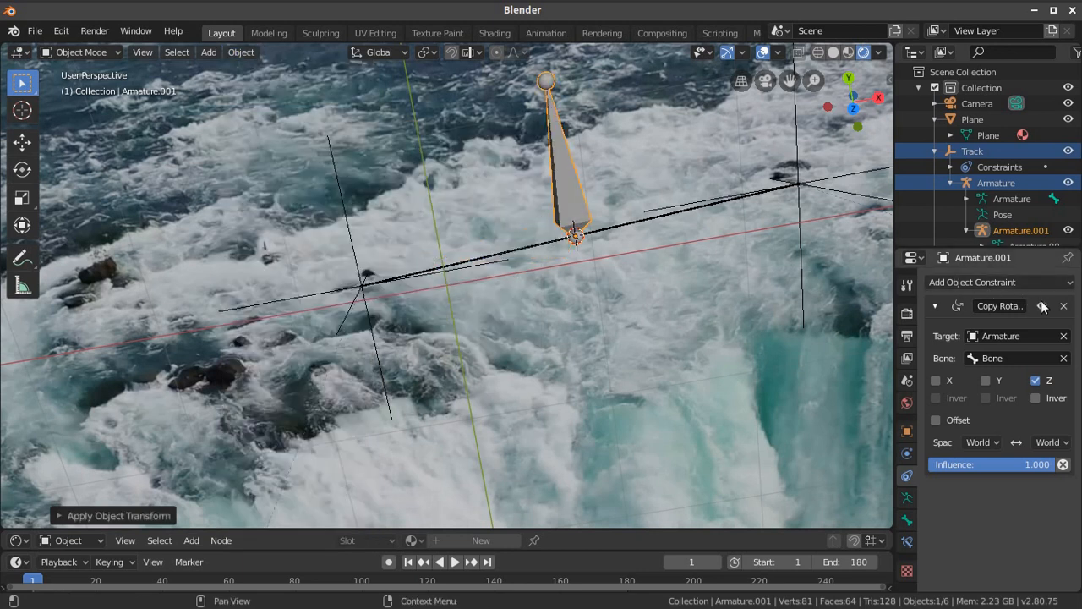
click(1042, 306)
click(1042, 306)
click(1042, 306)
click(1042, 306)
- Switch to the active camera view and play the animation to check how Armature.001 follows the tracked motion
middle_drag(556, 302, 625, 310)
click(143, 52)
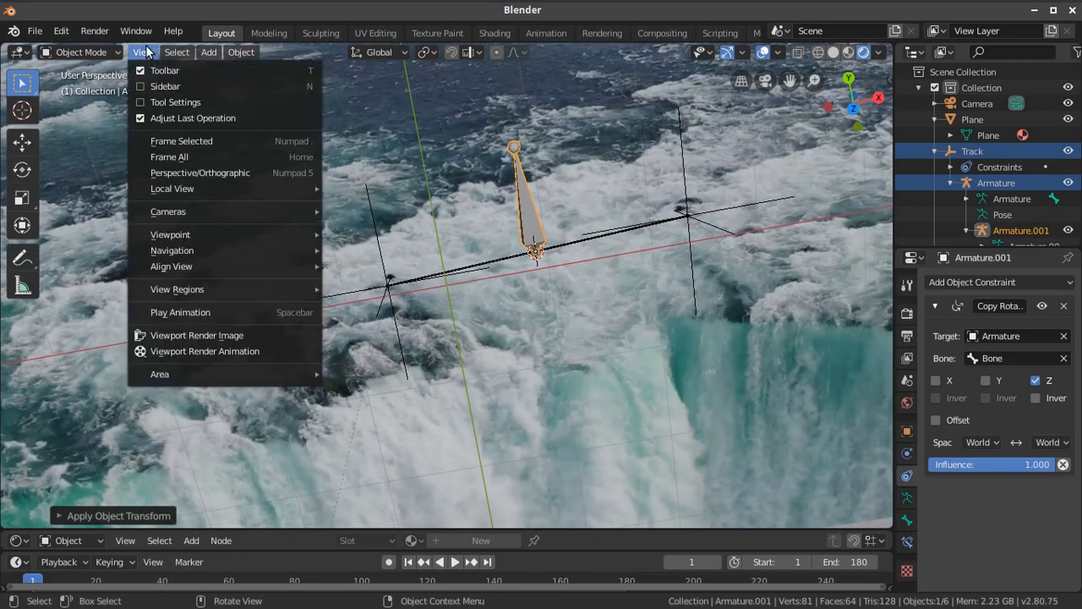
mouse_move(212, 211)
click(423, 227)
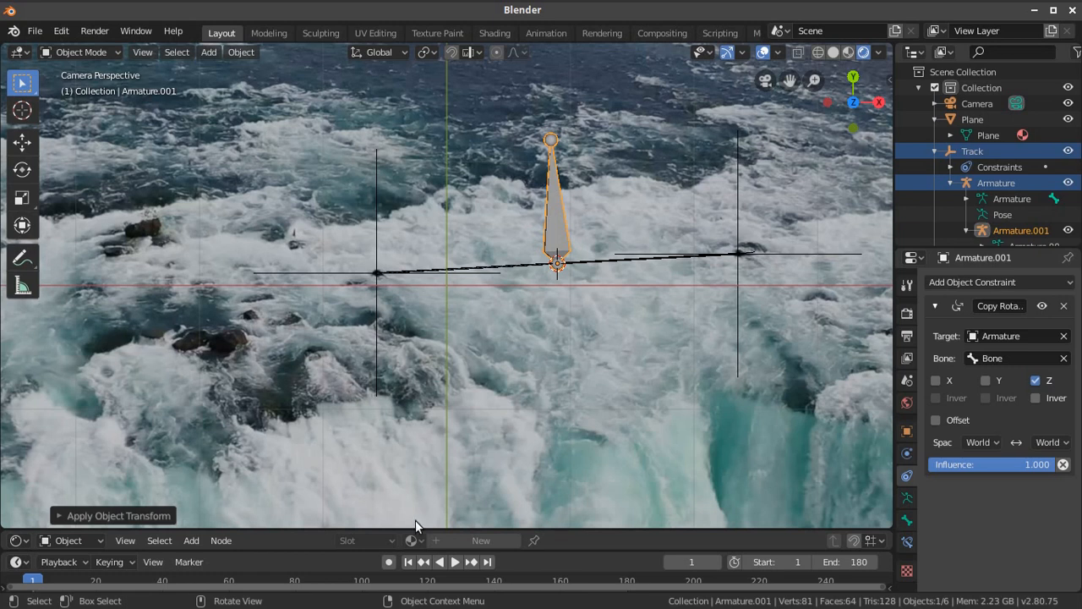
click(455, 562)
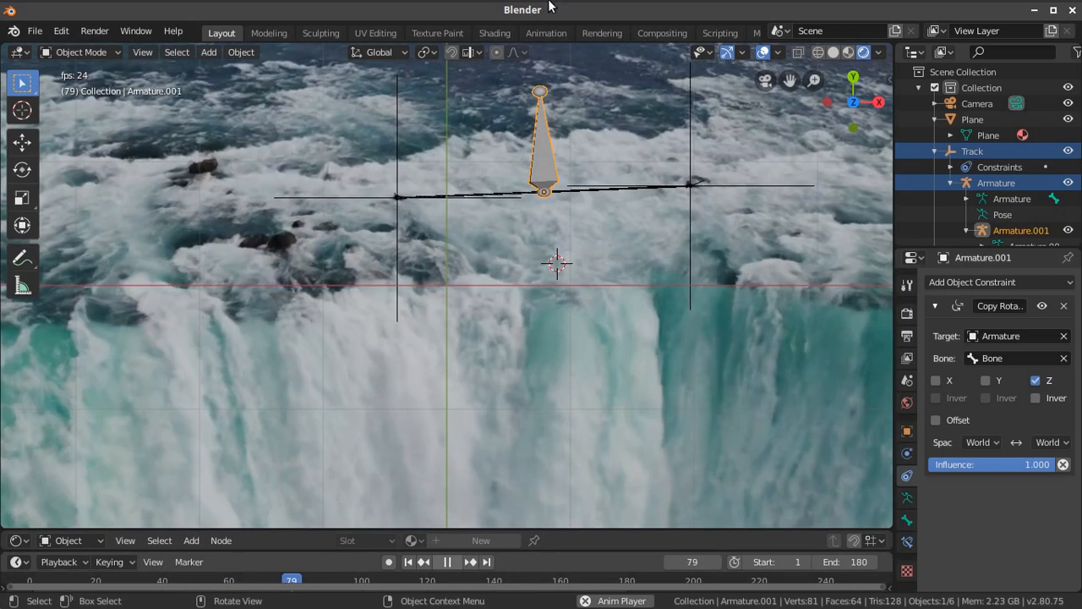
key(space)
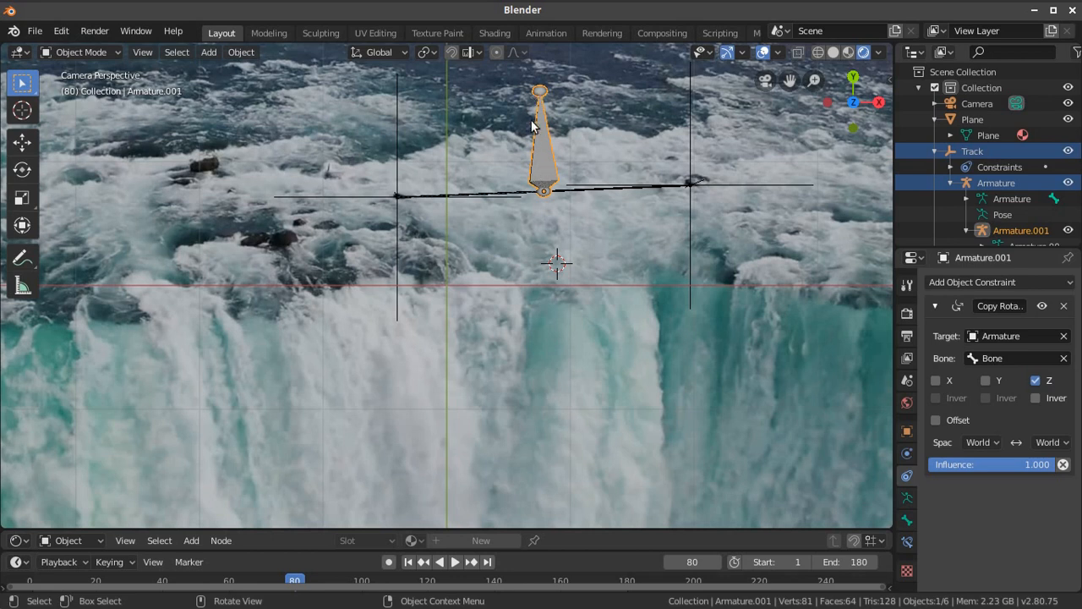
- Replay the animation from frame 1 with Armature.001 selected to check its rotation against the stretched bone, and return to frame 1
click(515, 192)
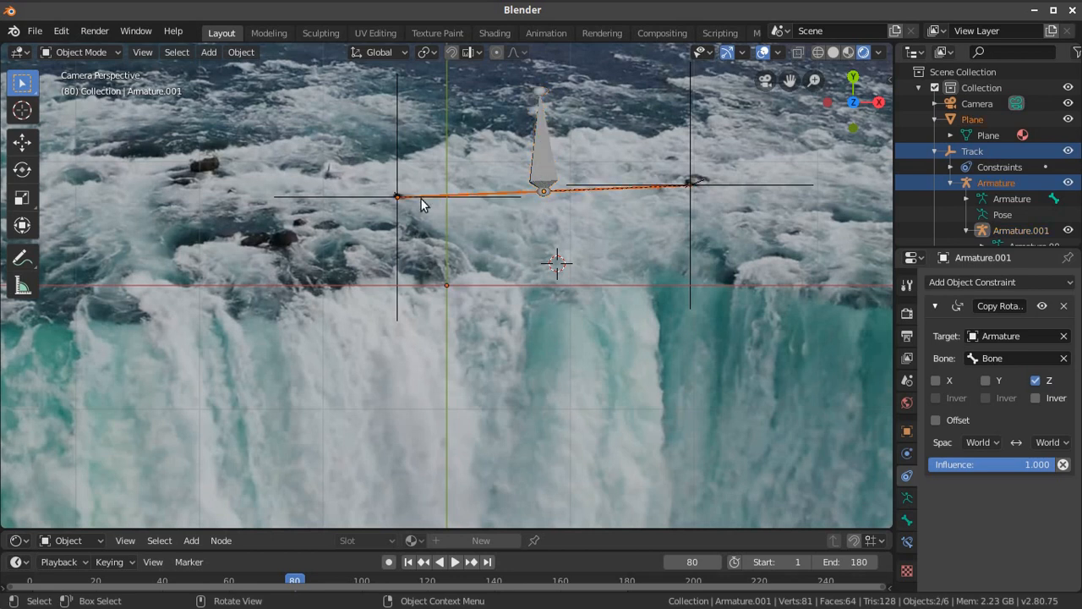
click(552, 179)
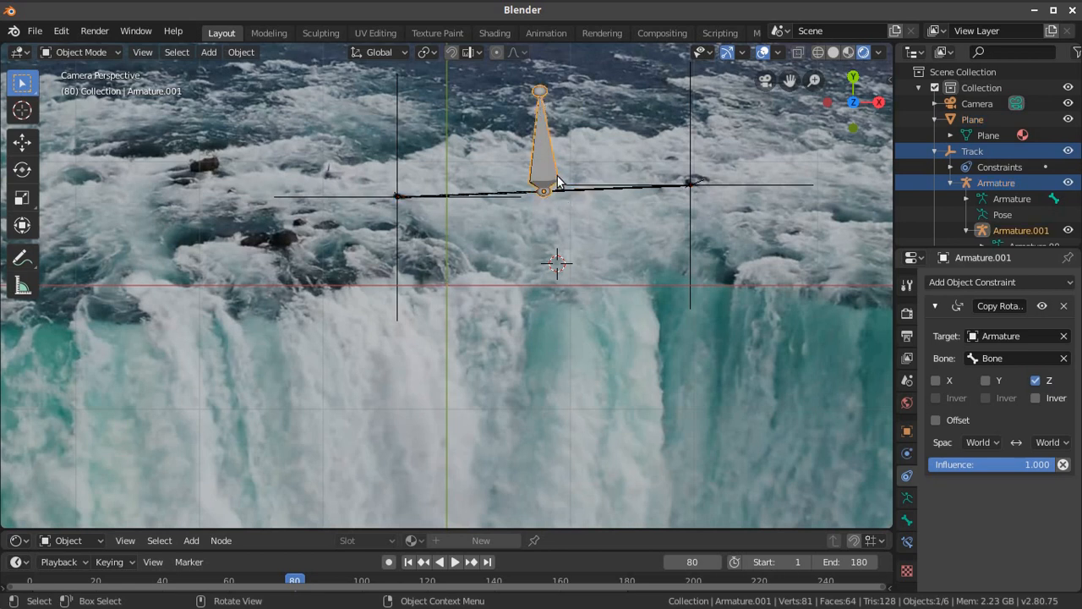
click(408, 565)
click(454, 562)
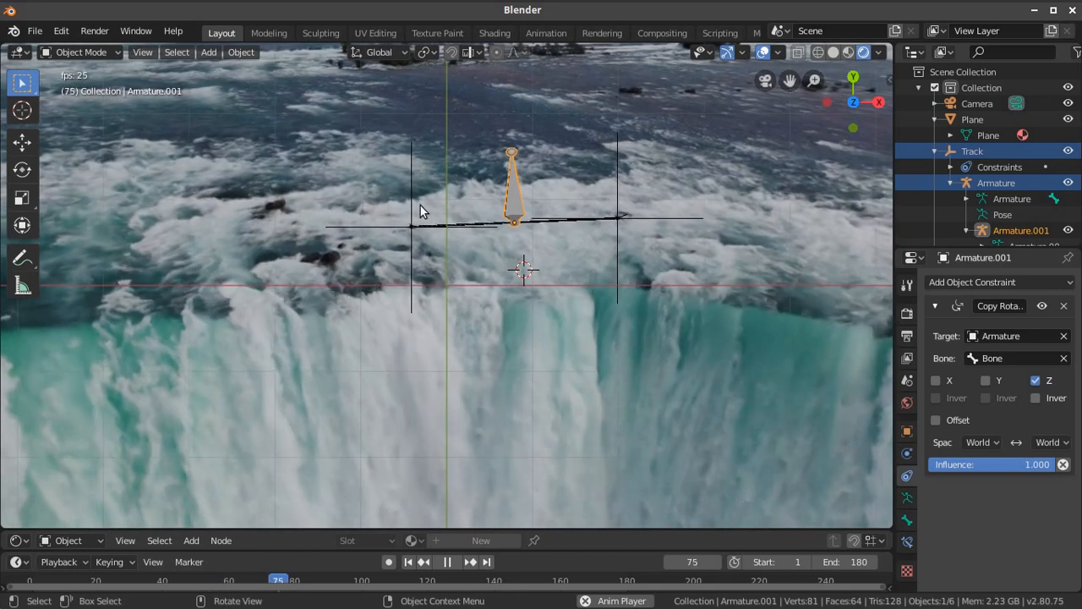
click(448, 563)
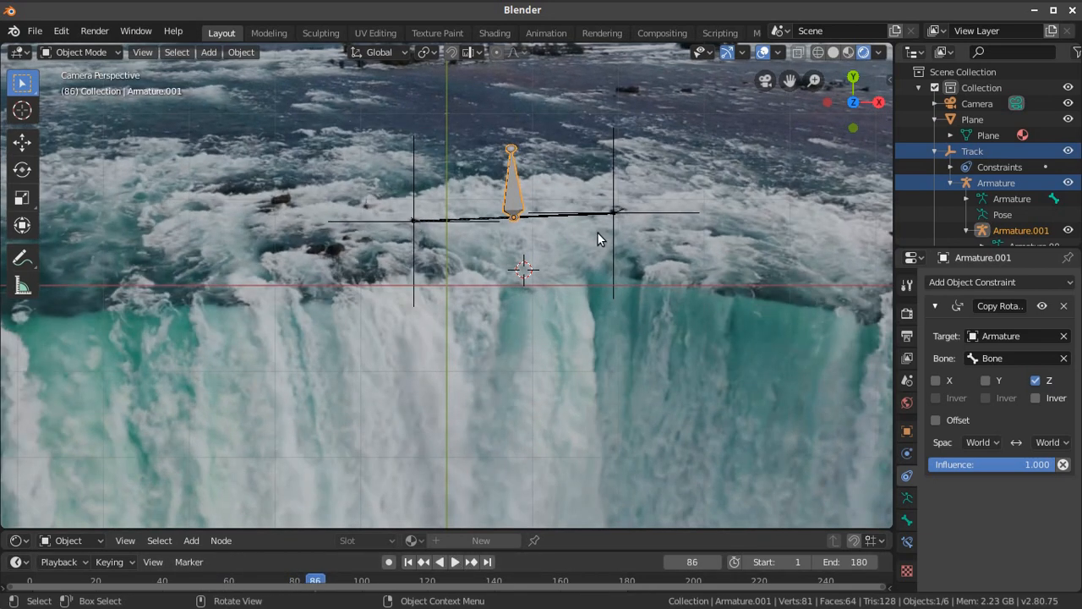
click(410, 562)
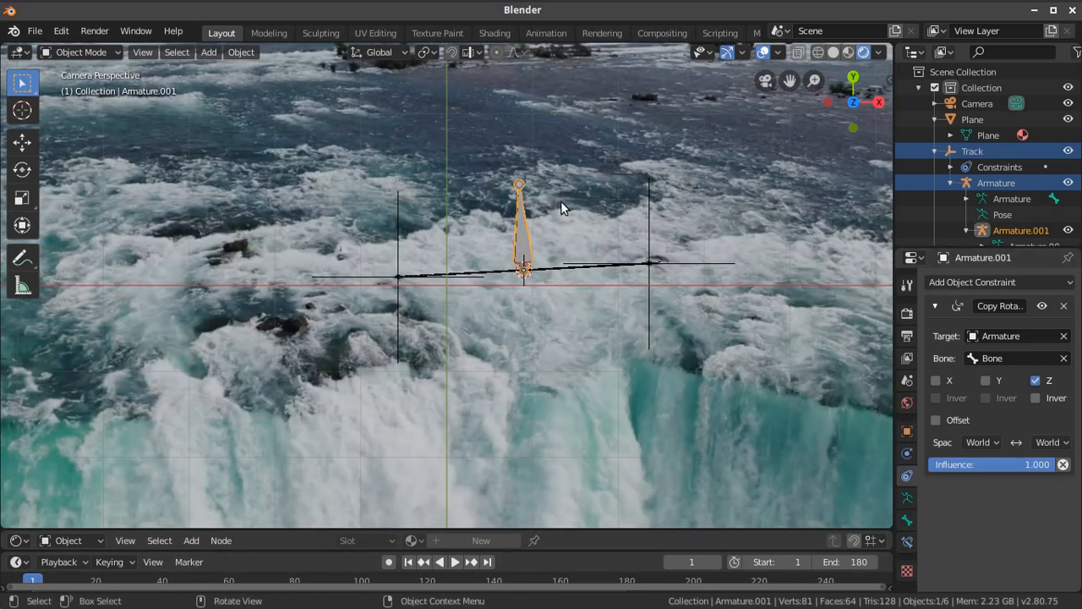
- Set the viewport display type of Armature.001 to Stick
scroll(1014, 229, down, 4)
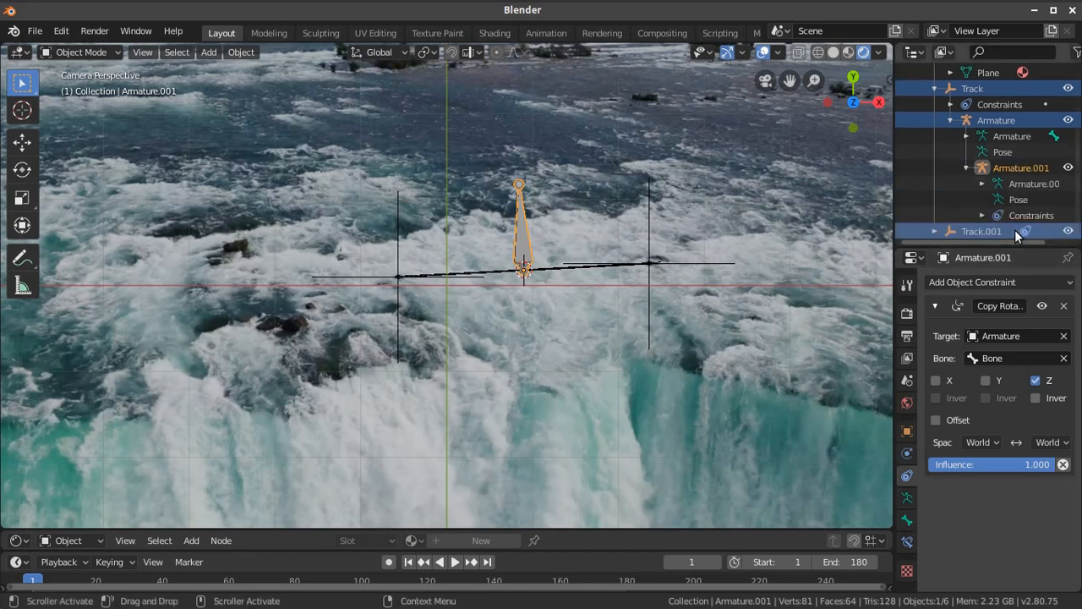
click(1010, 172)
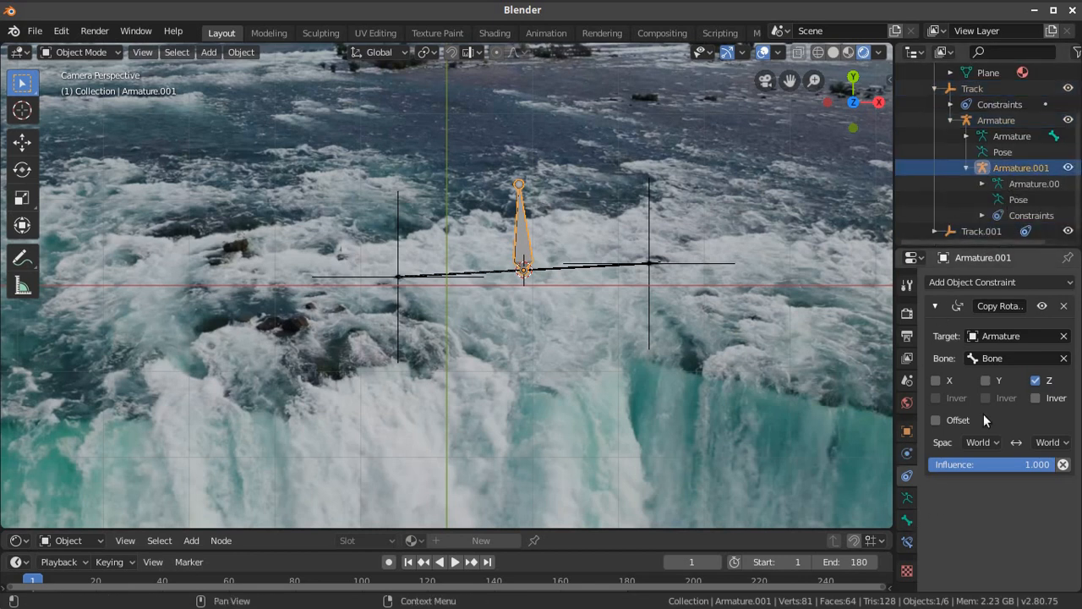
click(907, 498)
scroll(995, 499, down, 2)
click(1009, 484)
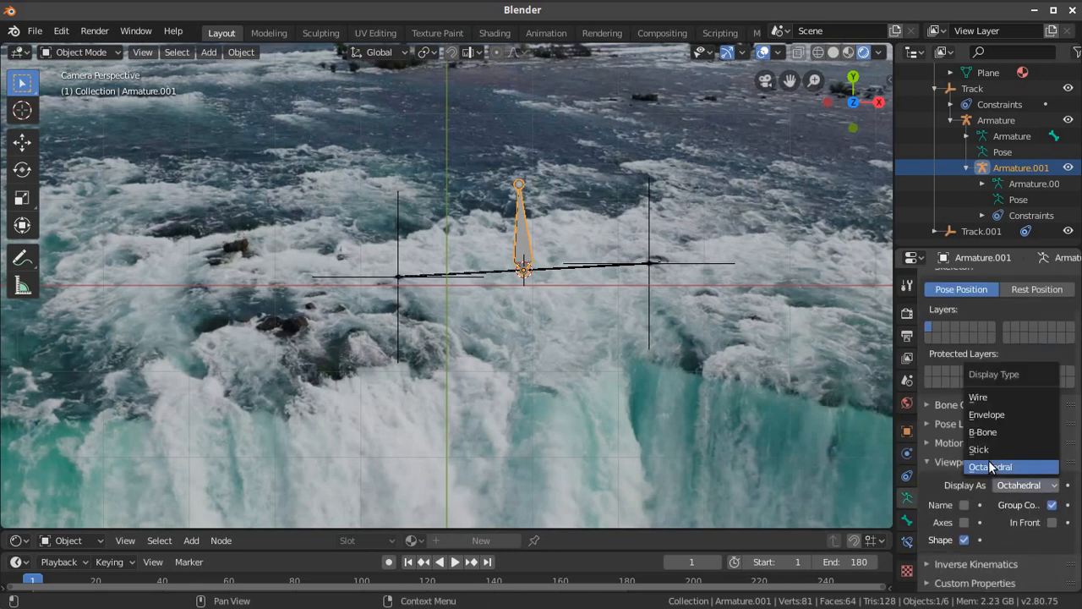
click(978, 449)
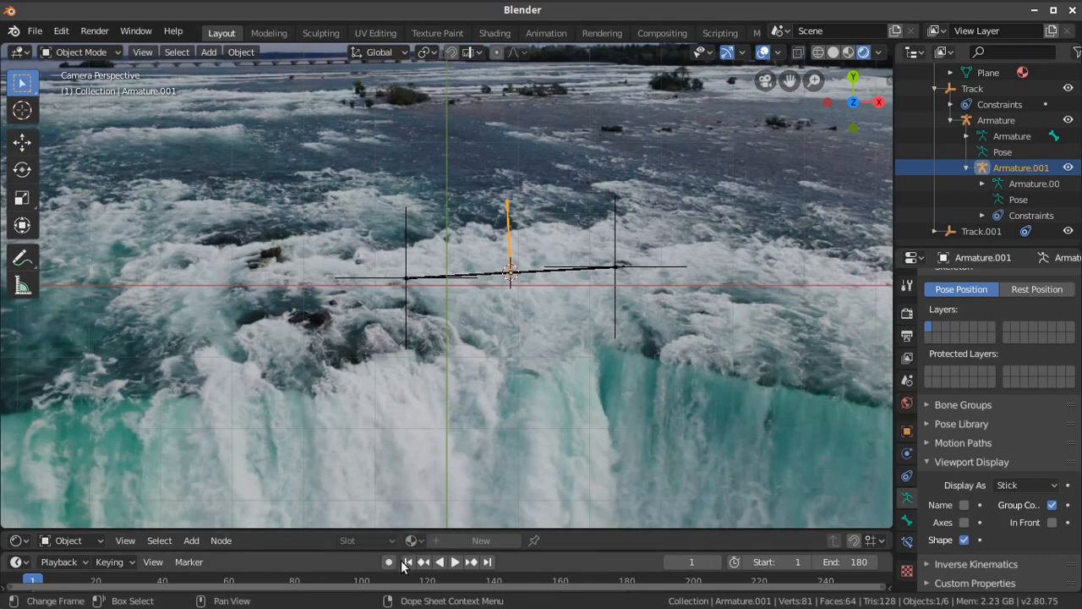
- Play the animation to check the stick bone's motion and return to the first frame
click(450, 565)
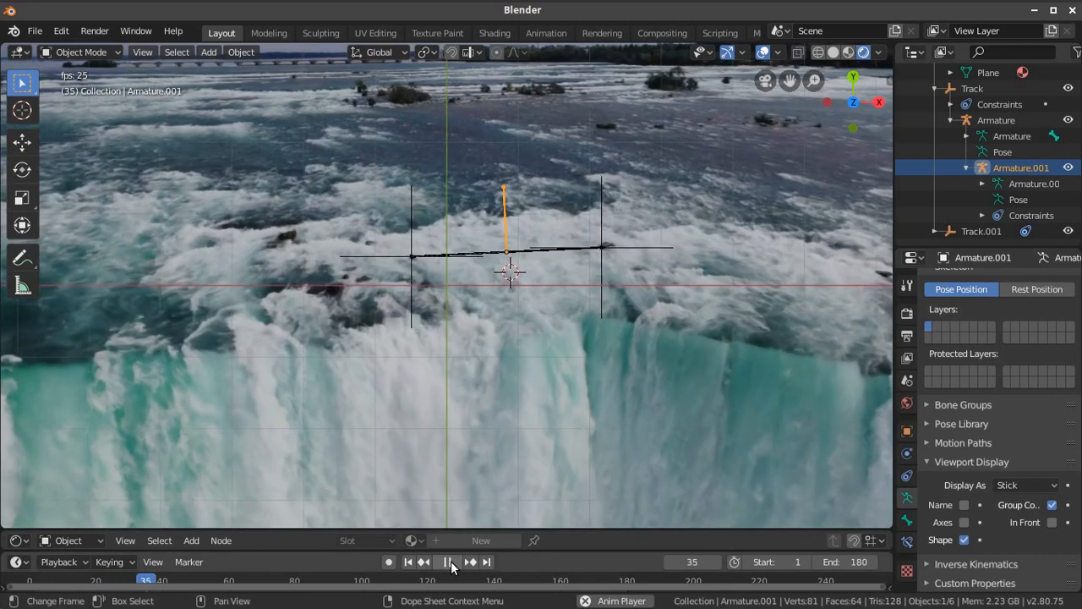
click(446, 562)
click(409, 561)
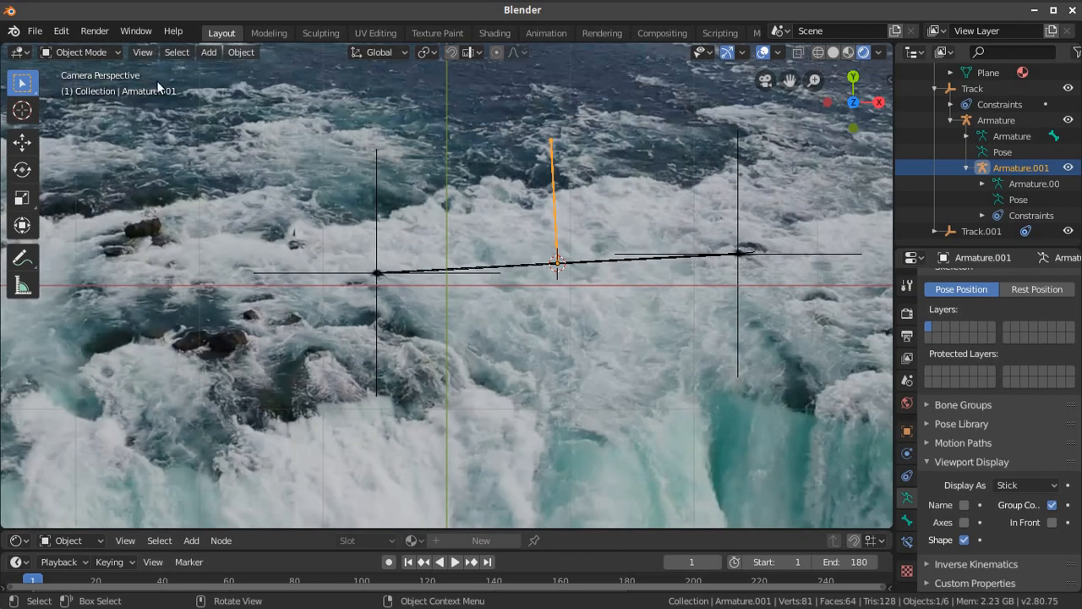
- Start an Images as Planes import and choose BoatPlate.png from the TrackingTest2 folder
click(208, 52)
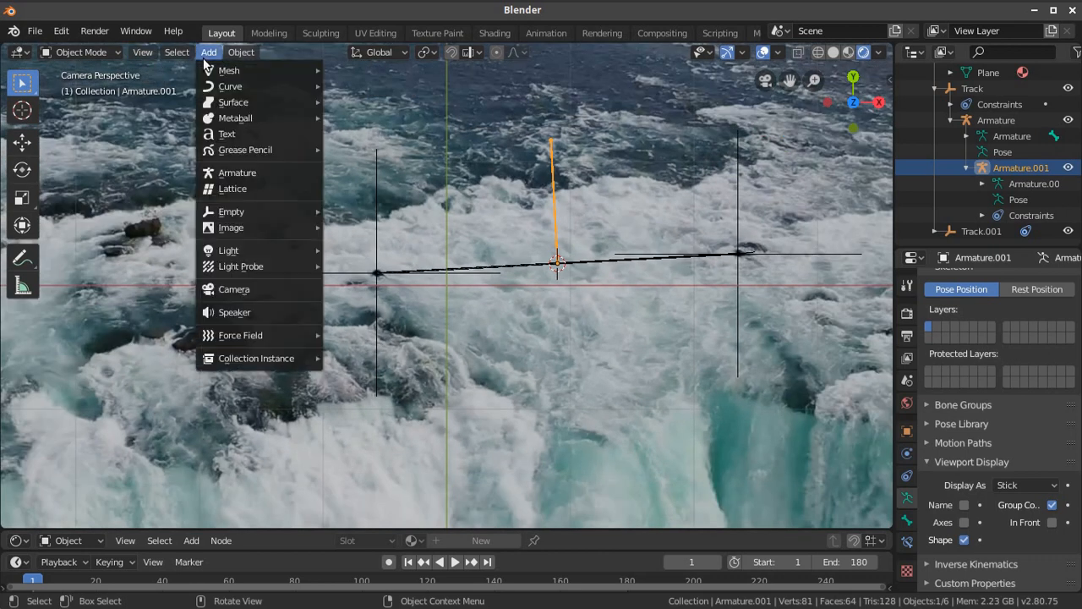
mouse_move(234, 74)
mouse_move(147, 54)
mouse_move(97, 49)
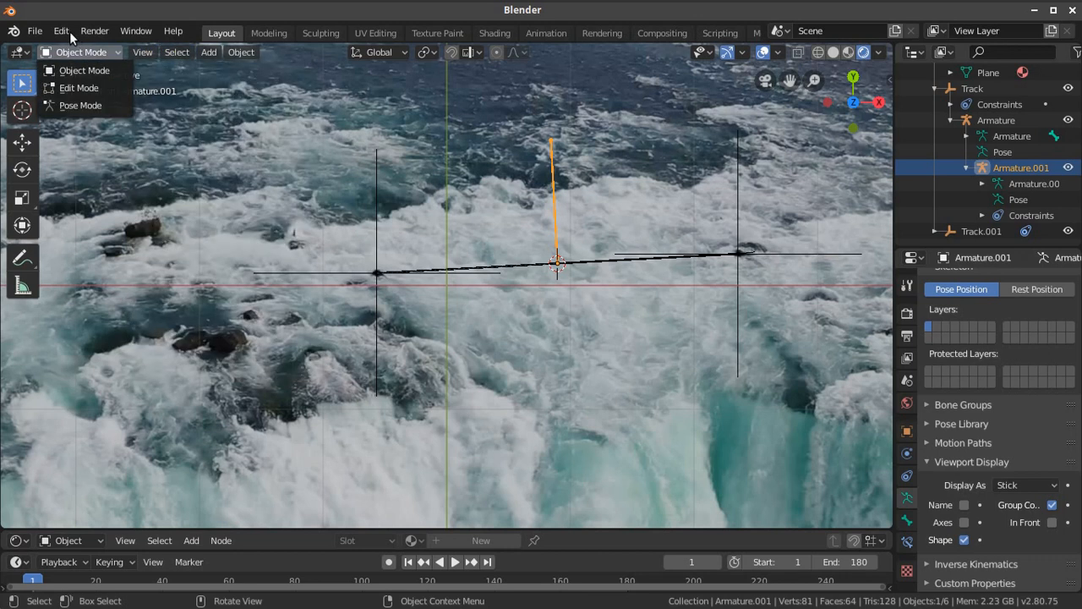
click(35, 30)
mouse_move(107, 245)
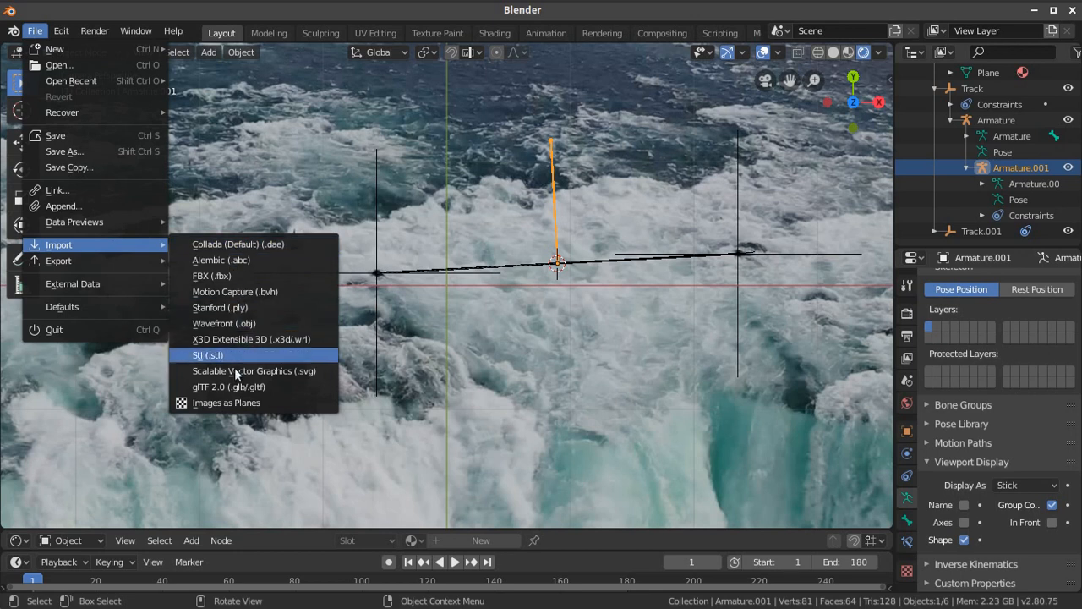
click(229, 402)
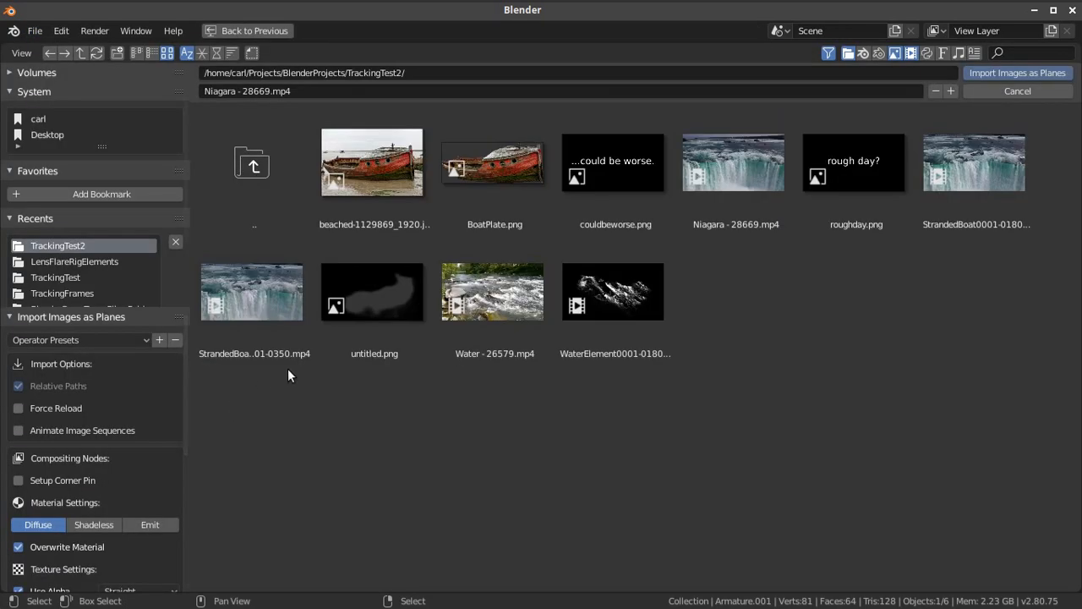
click(469, 167)
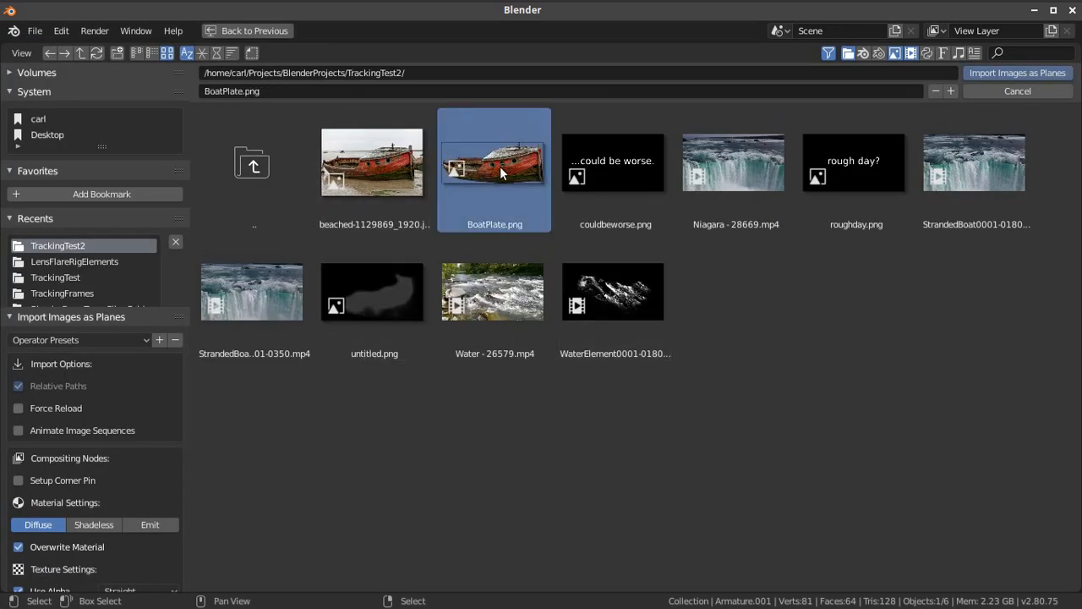
- Set the import material to Shadeless and import the boat image as a plane
scroll(104, 497, down, 3)
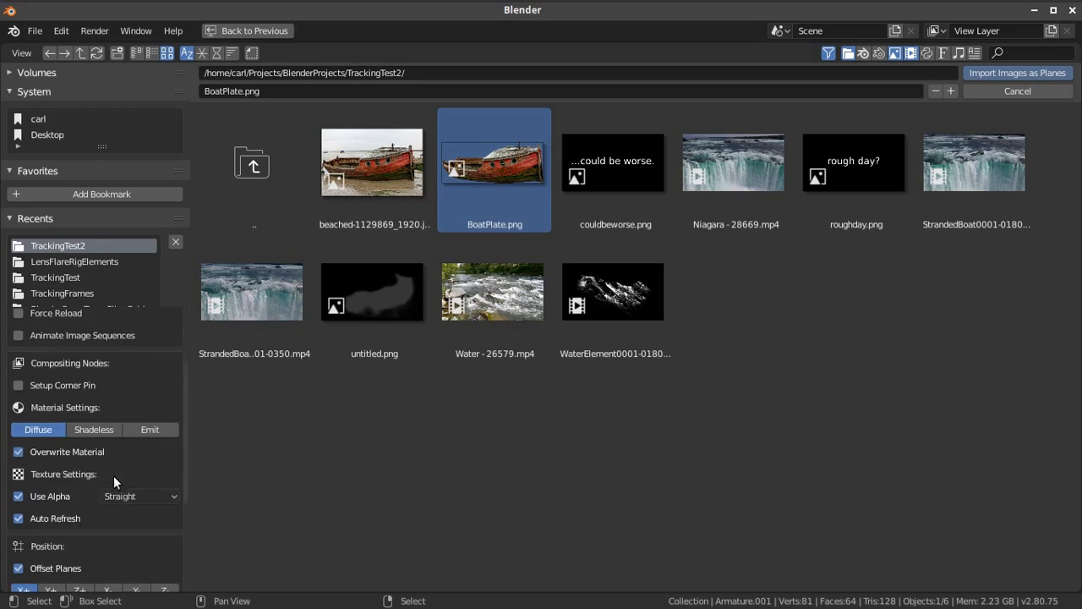
click(98, 428)
scroll(109, 458, down, 4)
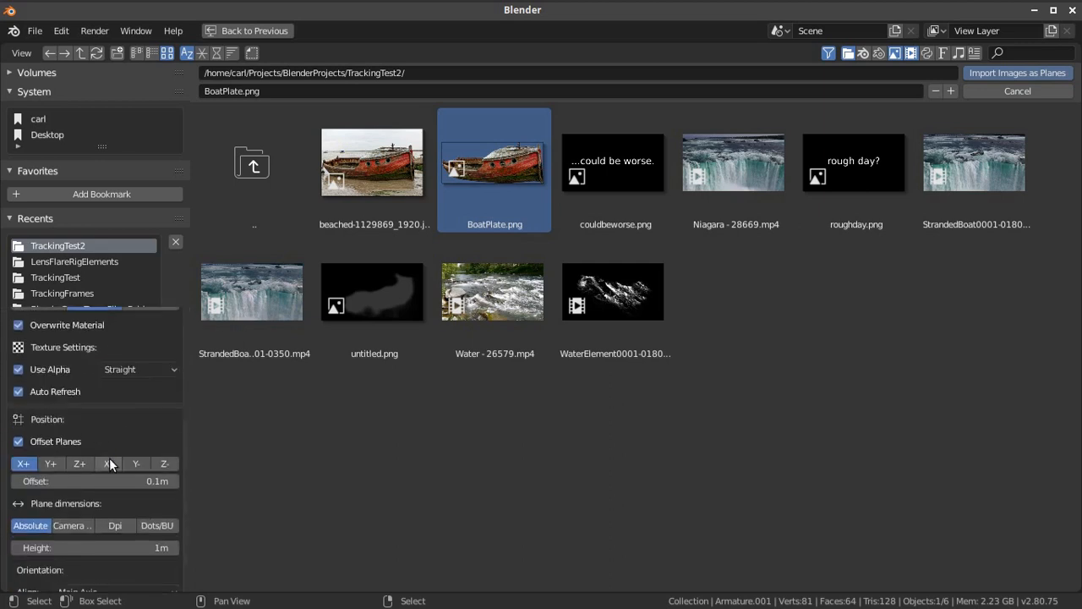
scroll(115, 461, down, 1)
scroll(115, 462, up, 8)
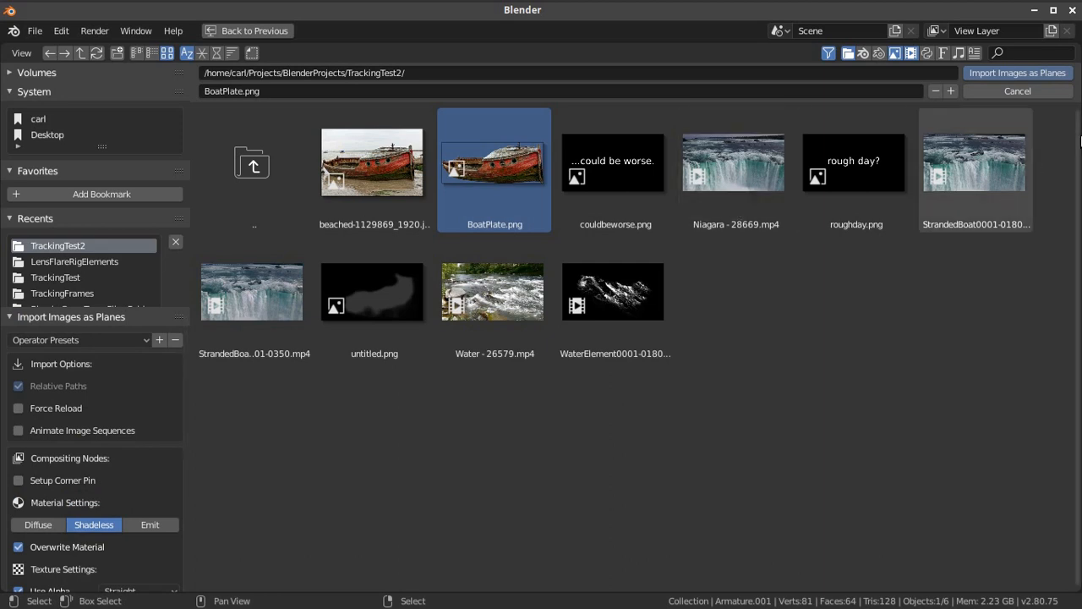
click(1026, 75)
scroll(625, 340, down, 3)
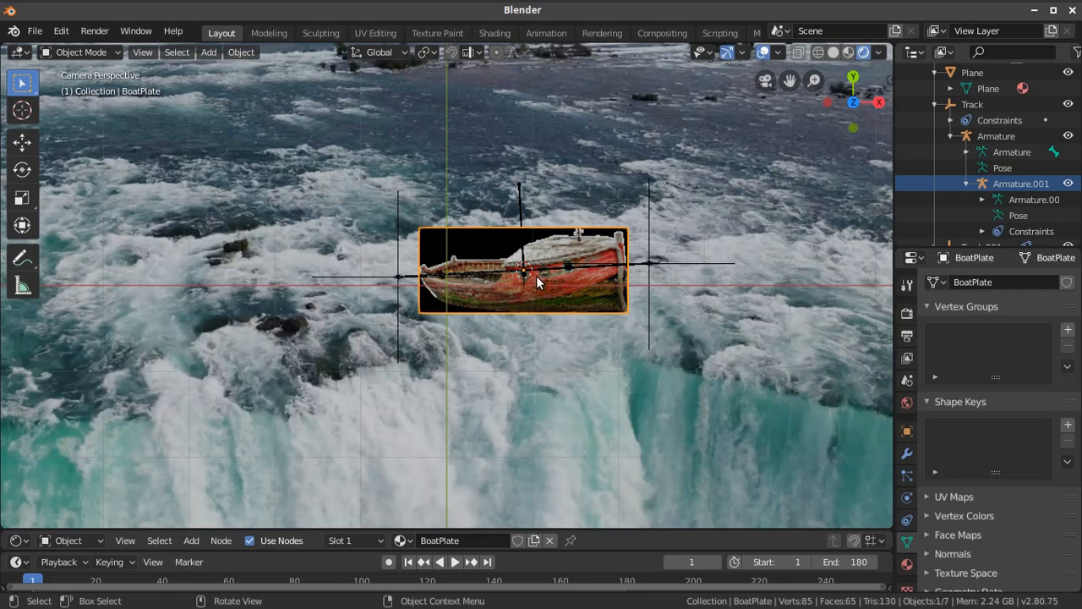
scroll(539, 286, up, 3)
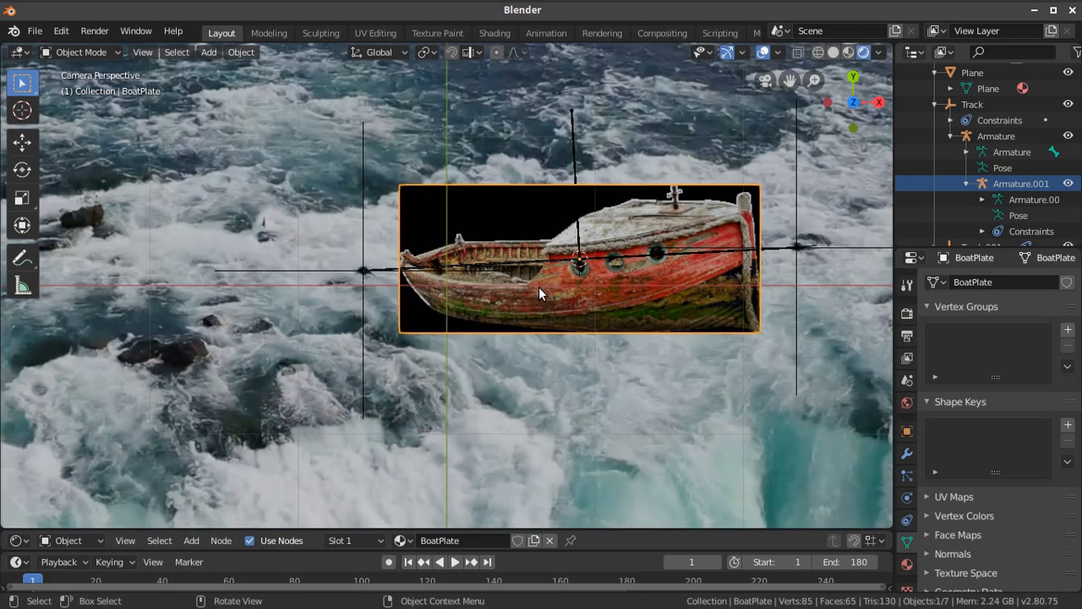
scroll(538, 287, down, 2)
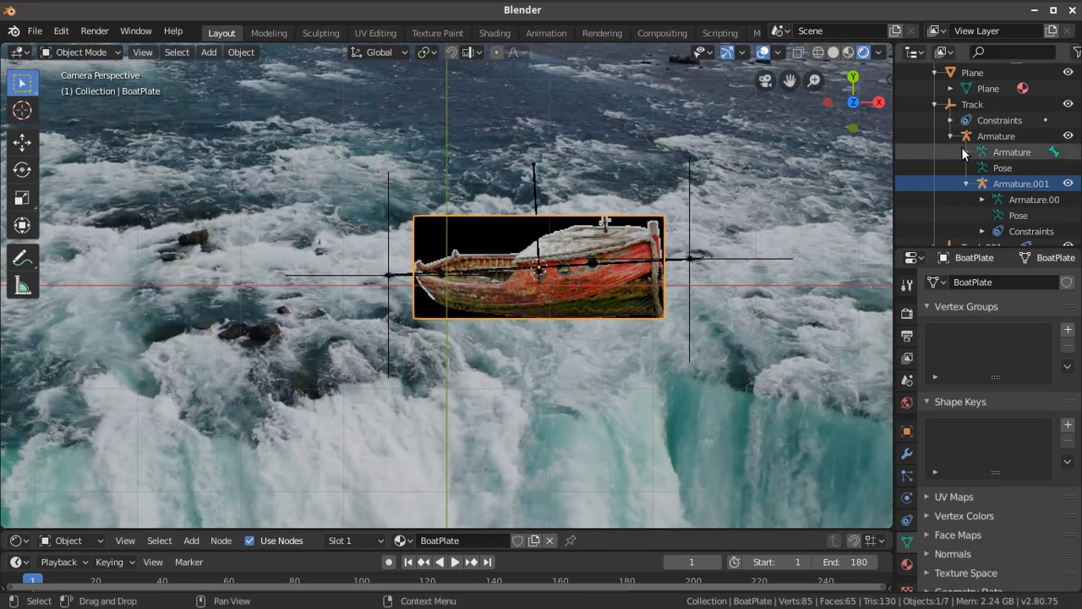
- Select BoatPlate together with Armature as the active object and parent the boat plane to it with the Bone option
scroll(952, 163, up, 3)
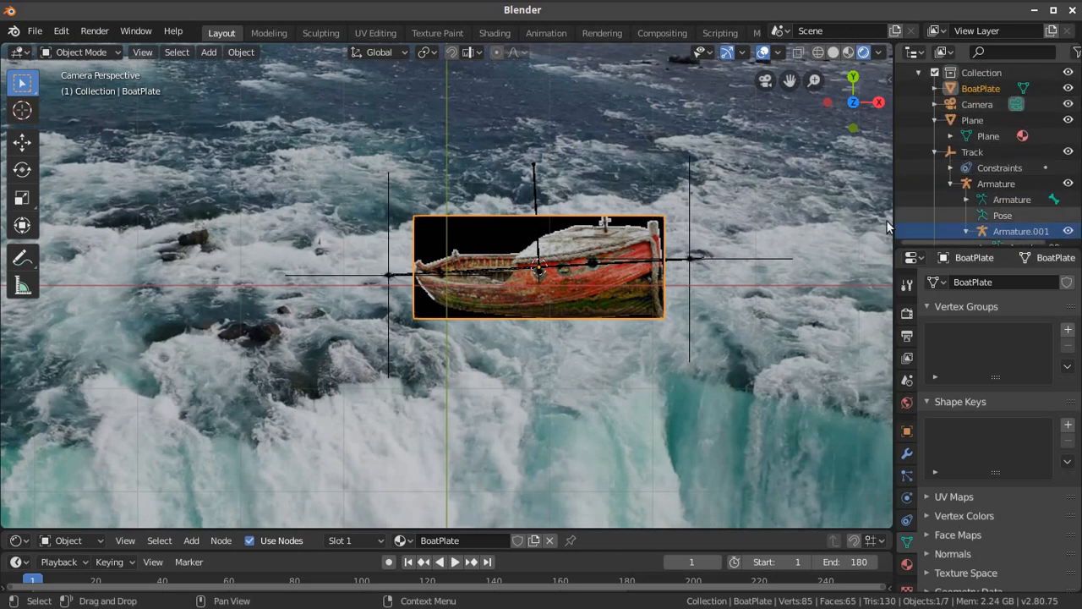
click(677, 264)
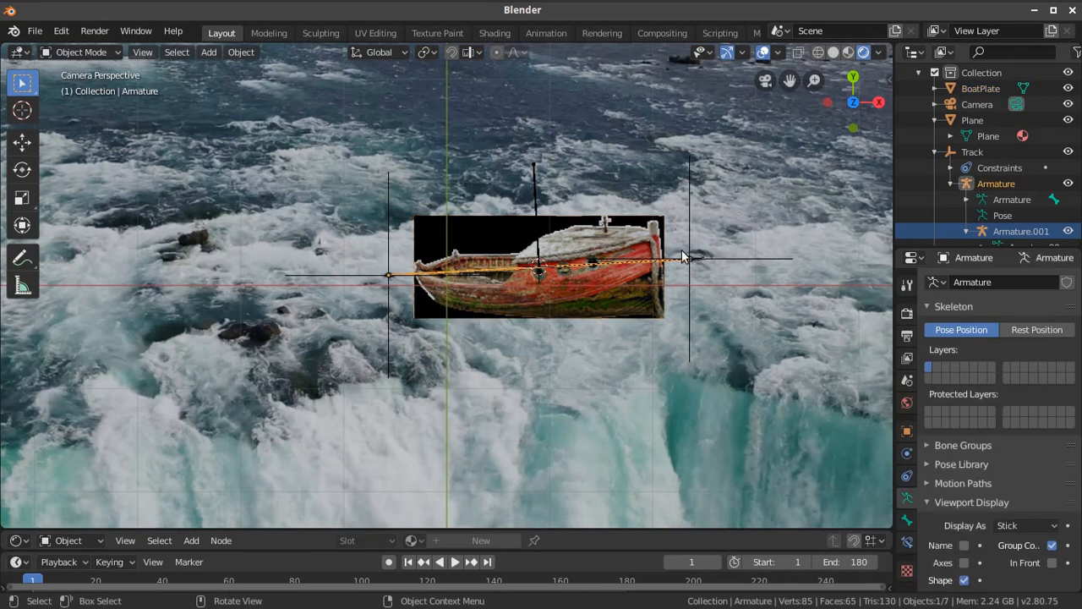
scroll(1014, 211, down, 2)
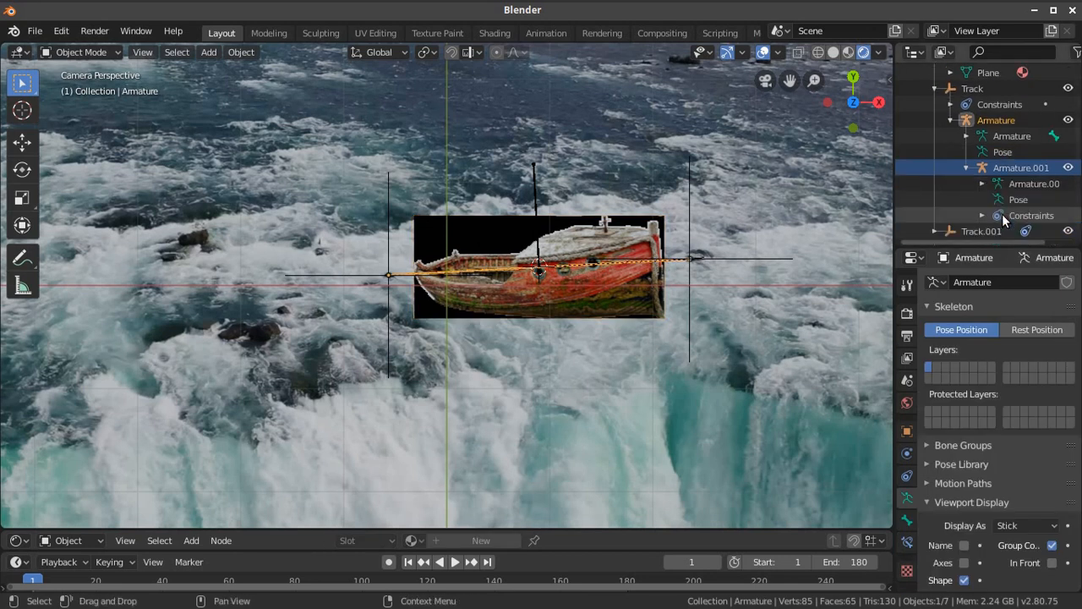
scroll(985, 161, up, 1)
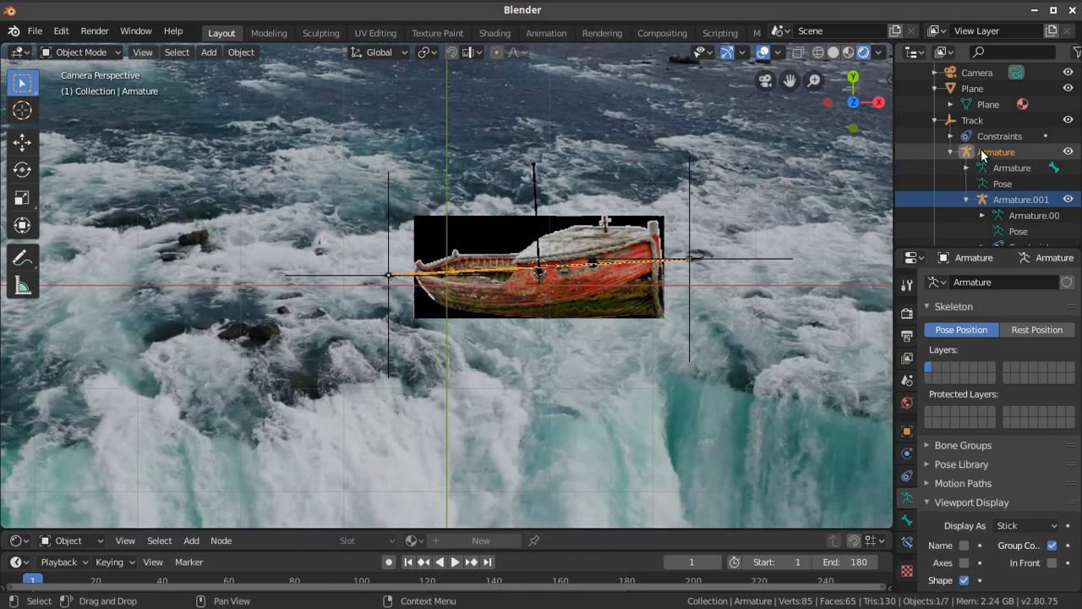
scroll(970, 95, up, 2)
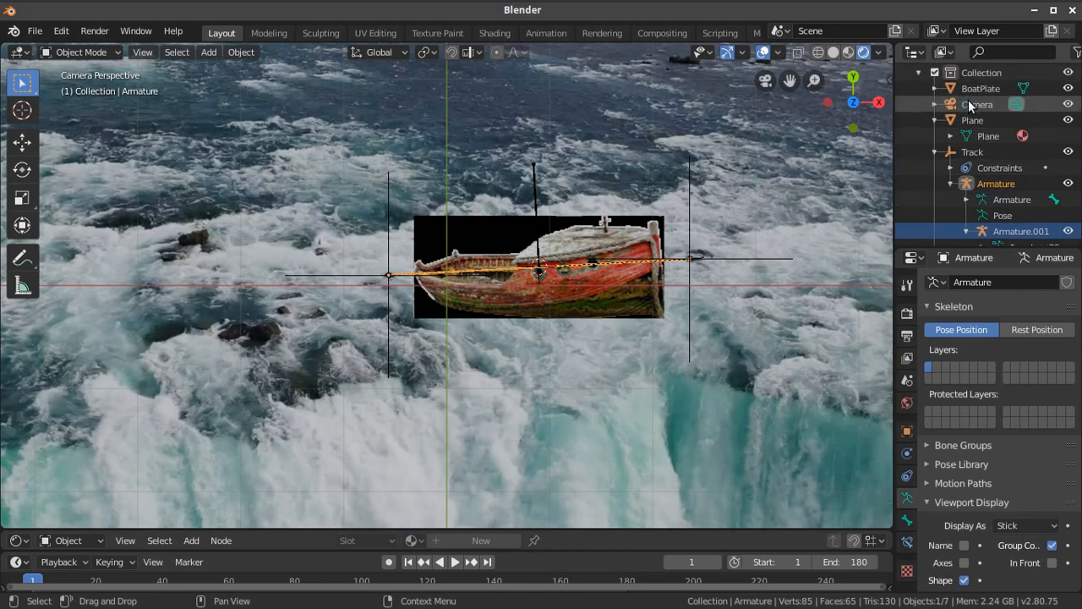
click(972, 89)
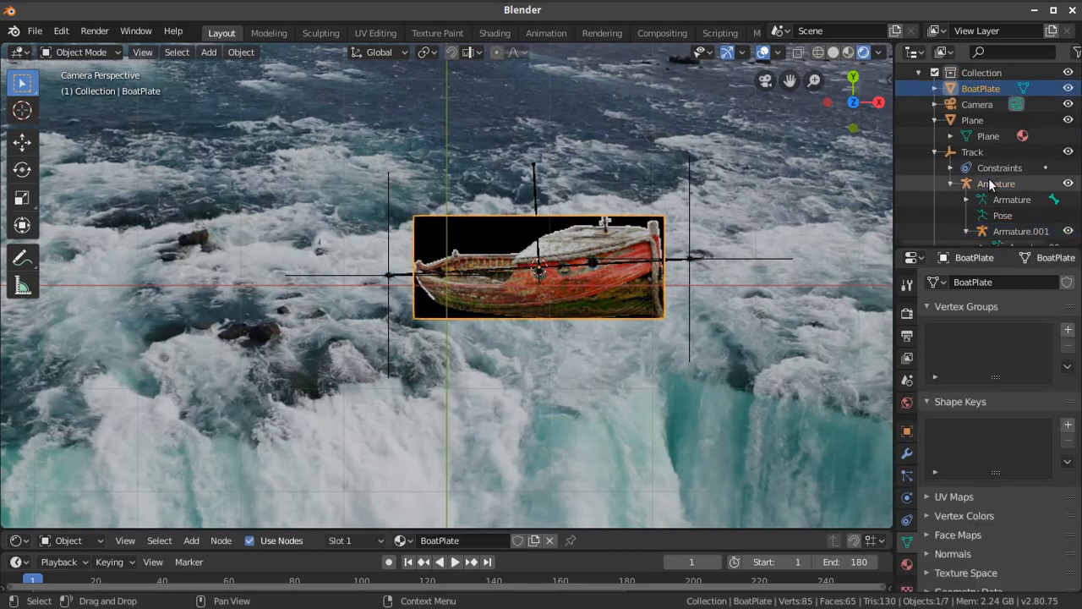
click(989, 181)
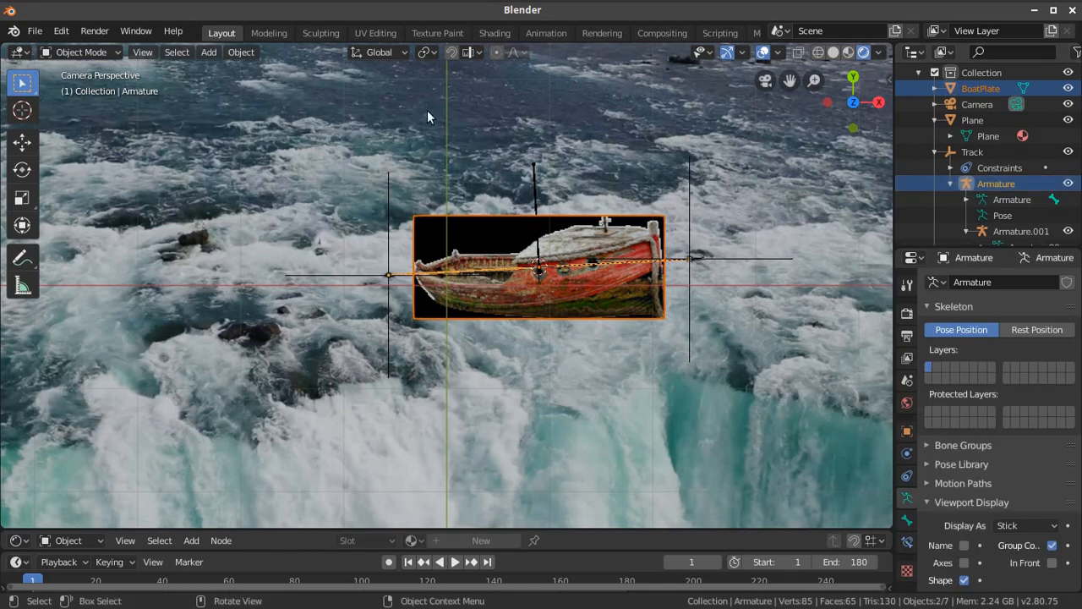
click(247, 52)
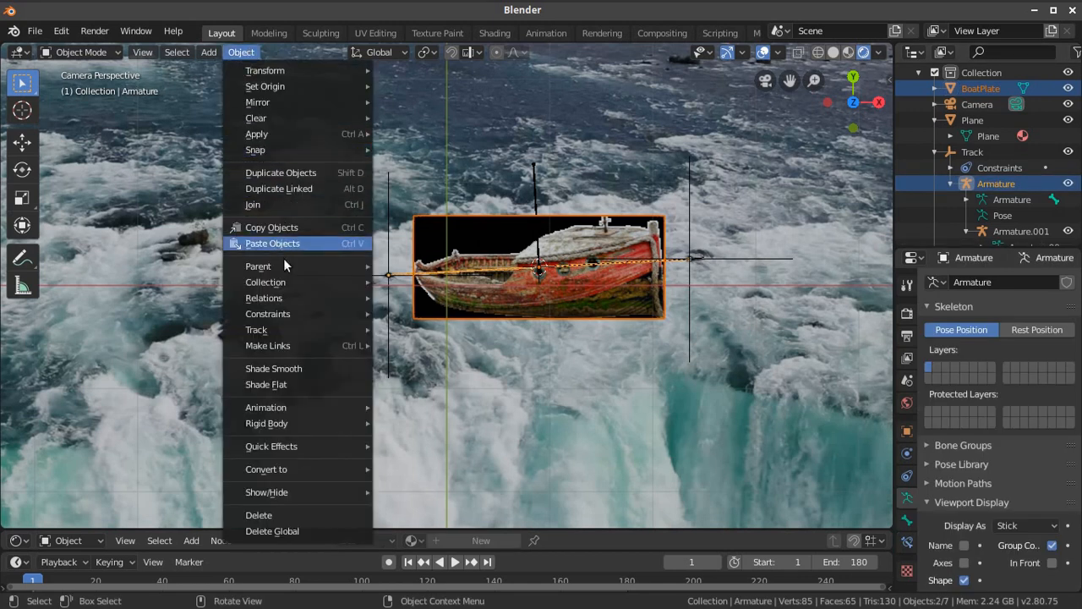
mouse_move(286, 266)
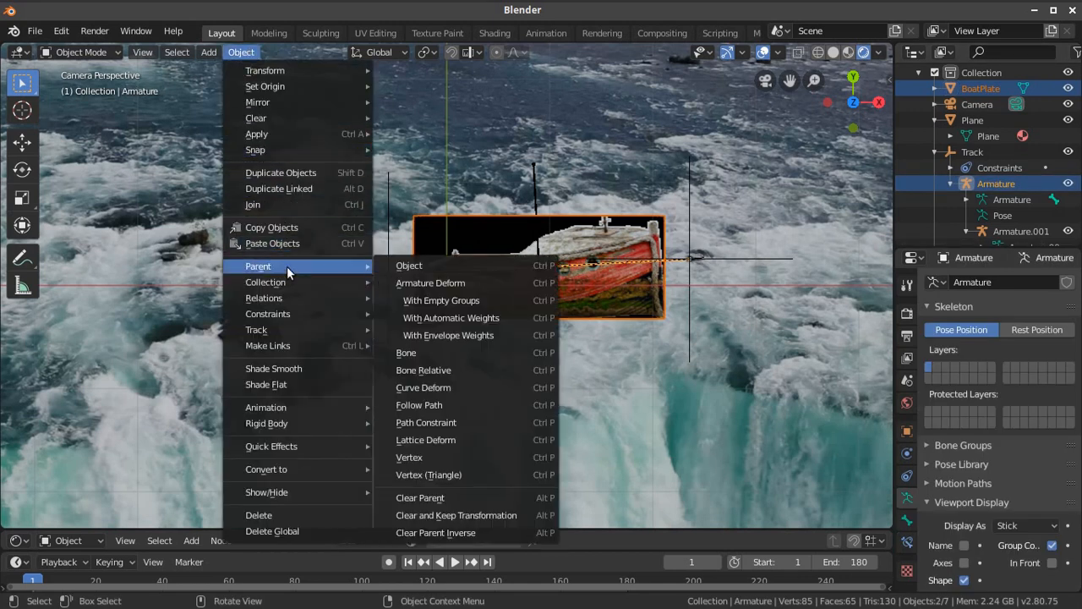
click(418, 355)
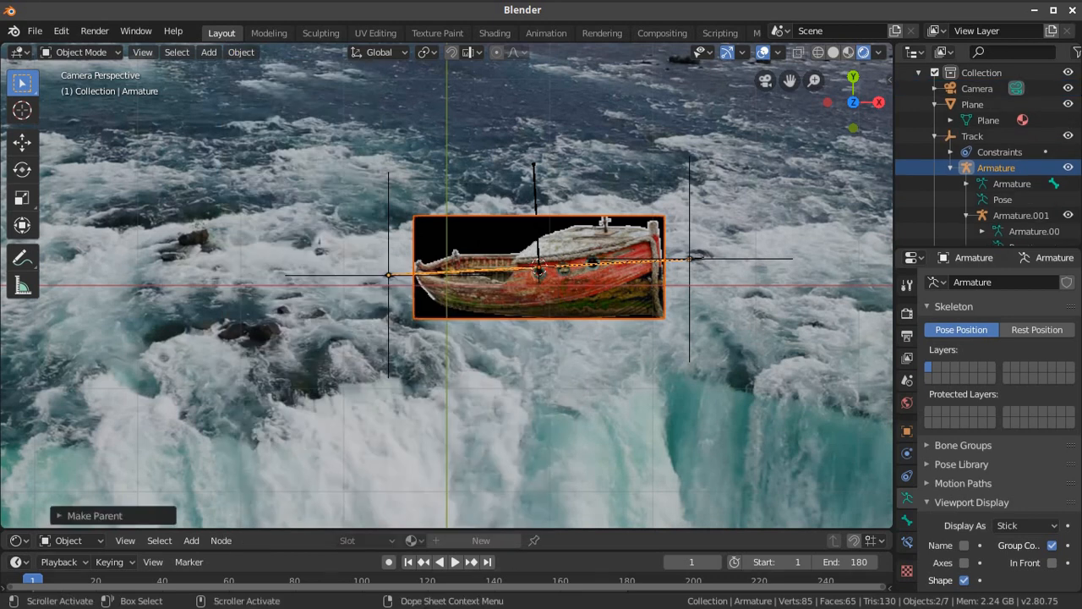
- Play the animation from frame 1 to check how the parented boat plane moves and stretches, and return to the first frame
click(408, 562)
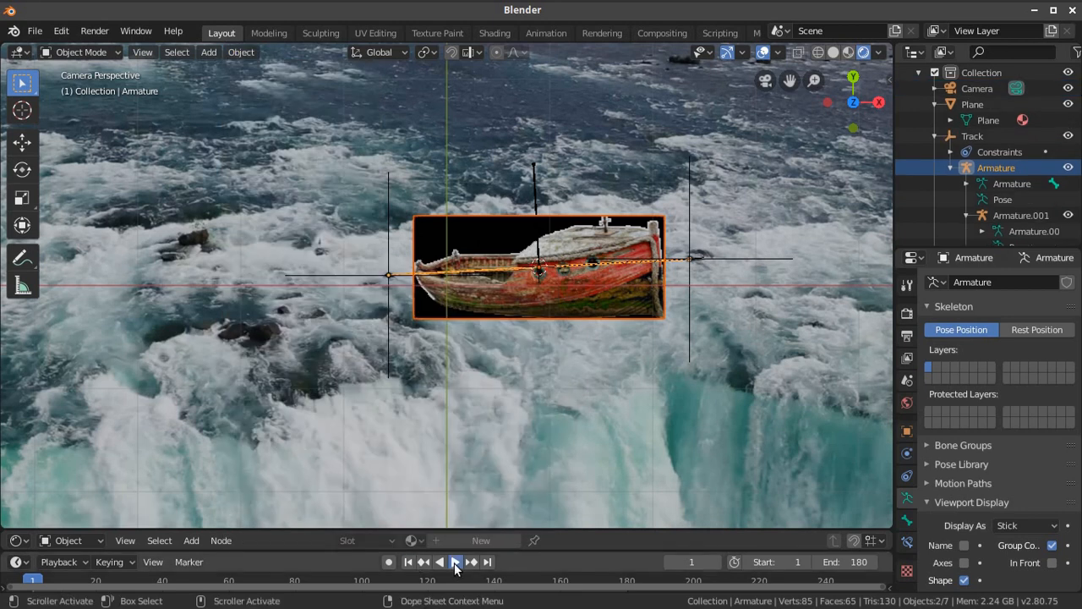
click(455, 562)
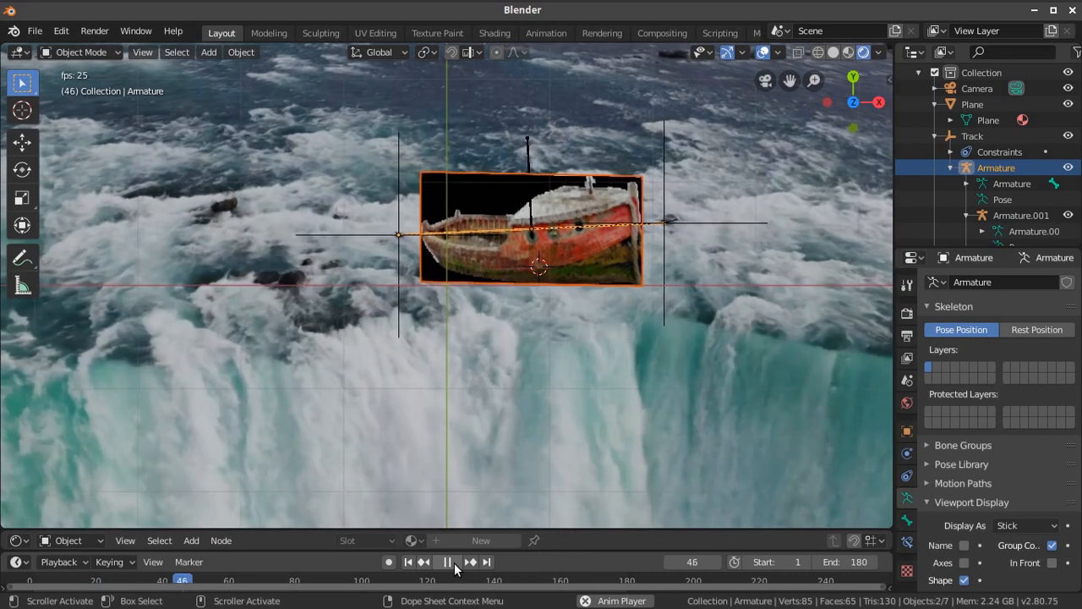
key(space)
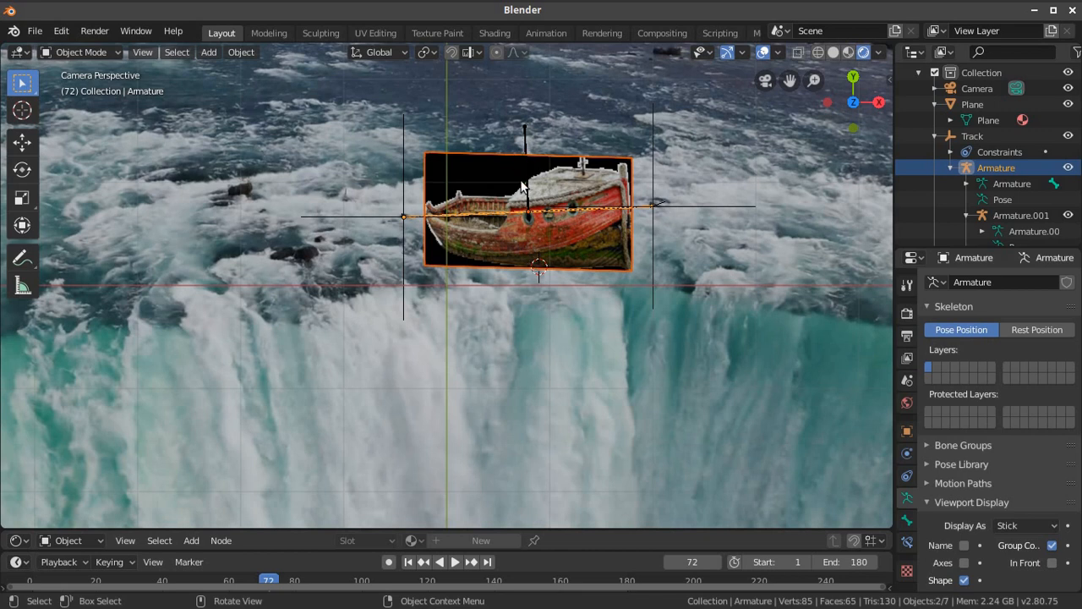
click(413, 565)
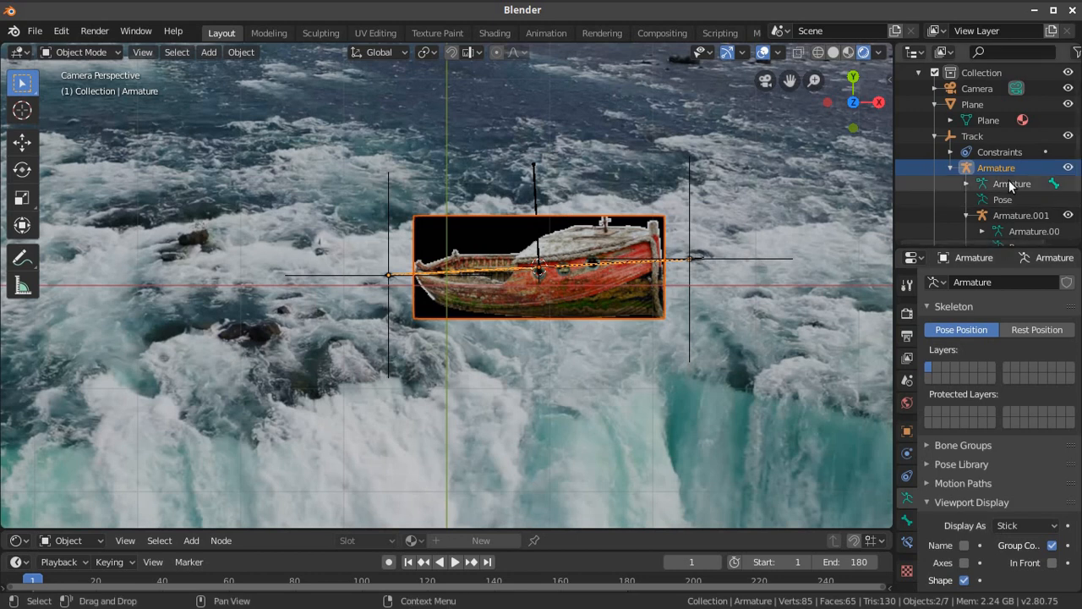
- Add a Copy Scale constraint to BoatPlate targeting Armature.001's Bone, with only the Y axis enabled
scroll(970, 182, down, 1)
scroll(972, 190, down, 1)
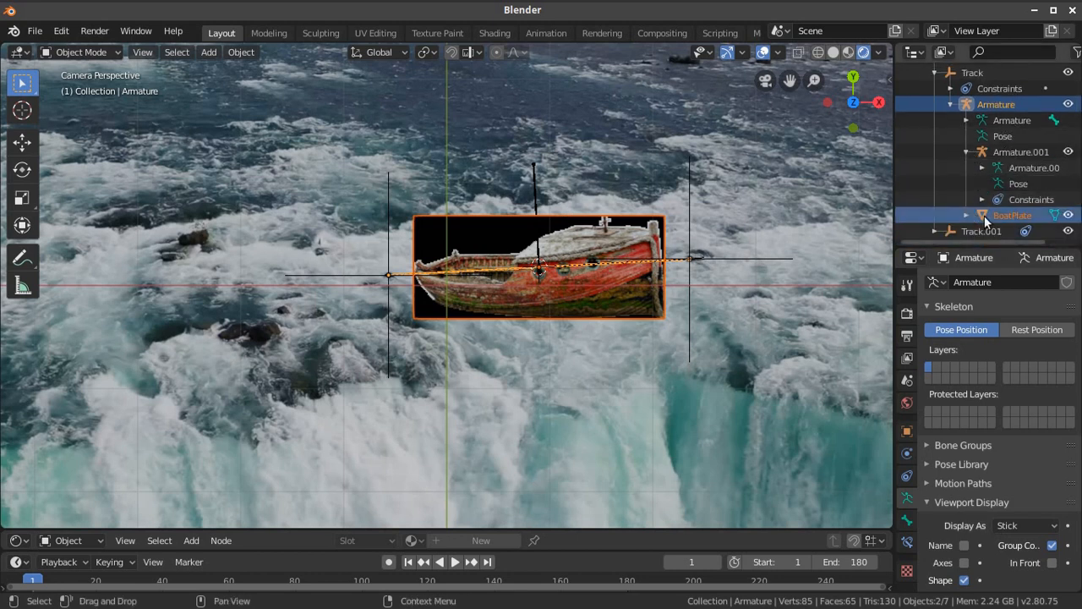
click(983, 215)
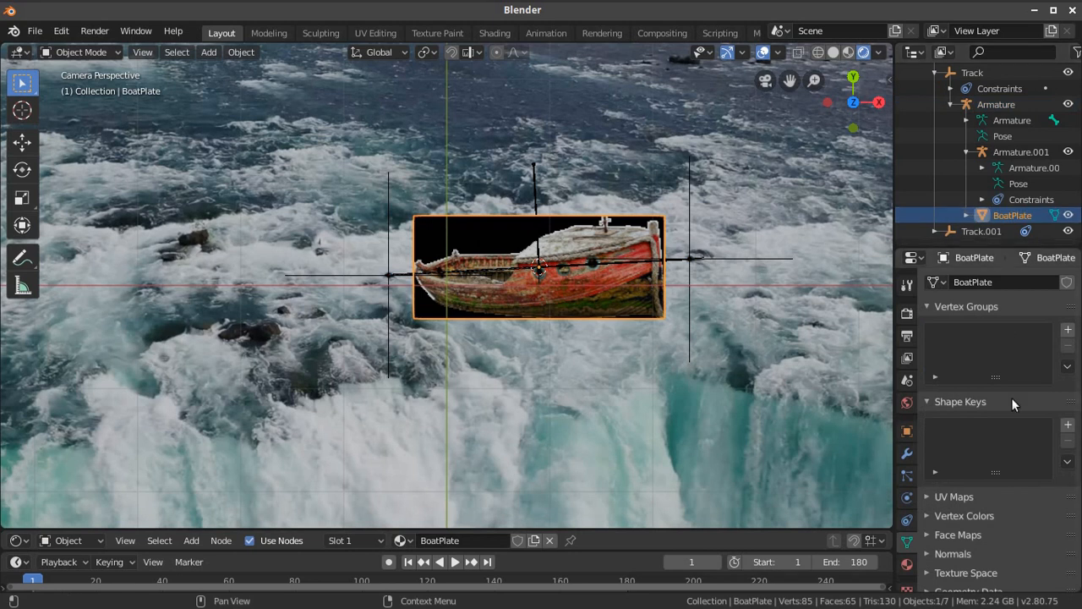
click(908, 519)
click(1007, 281)
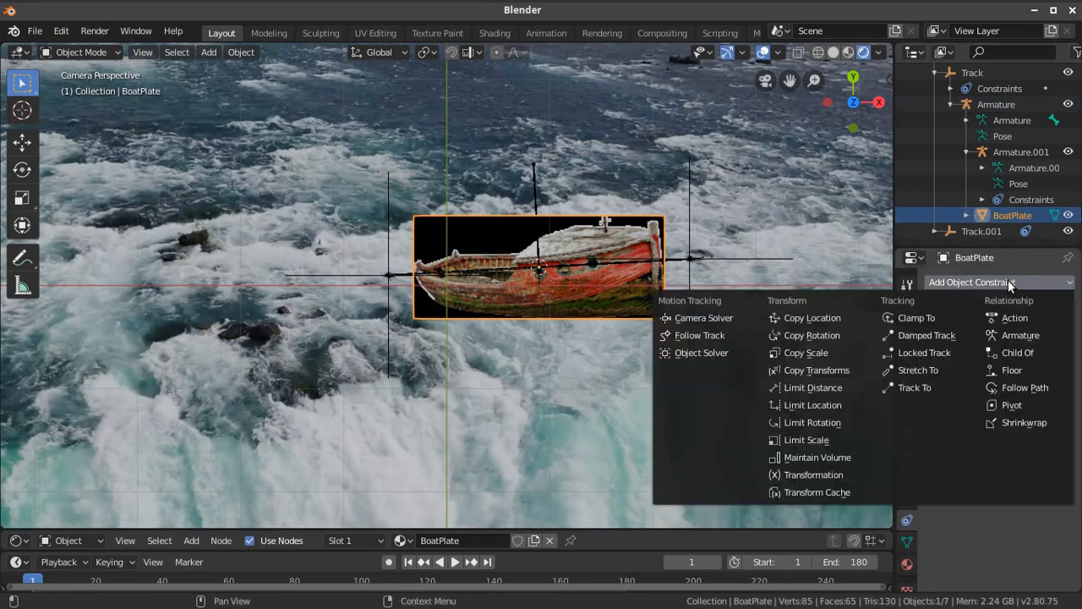
click(846, 350)
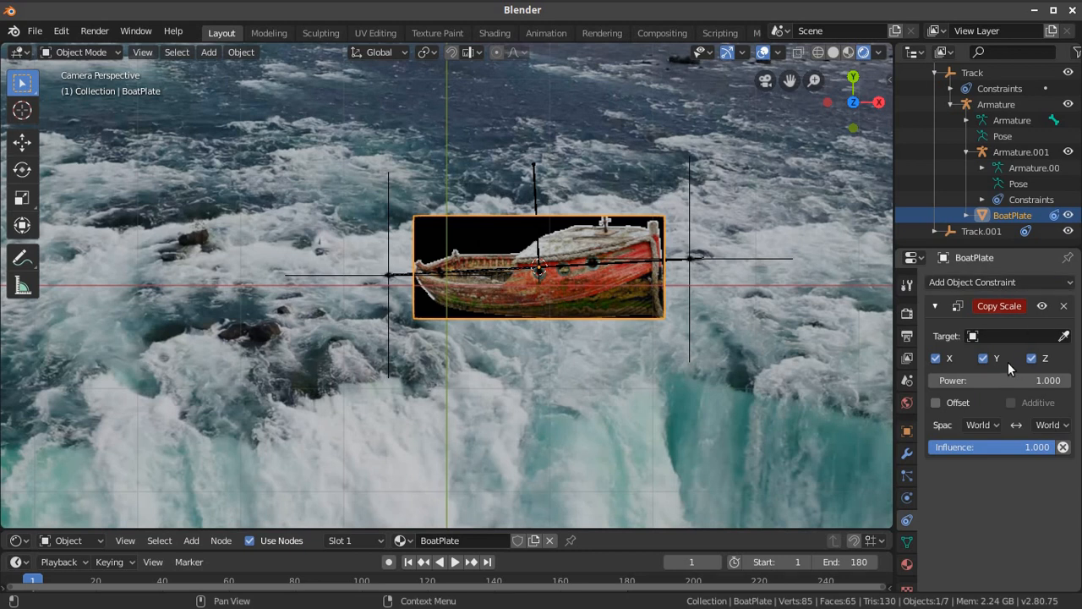
click(950, 359)
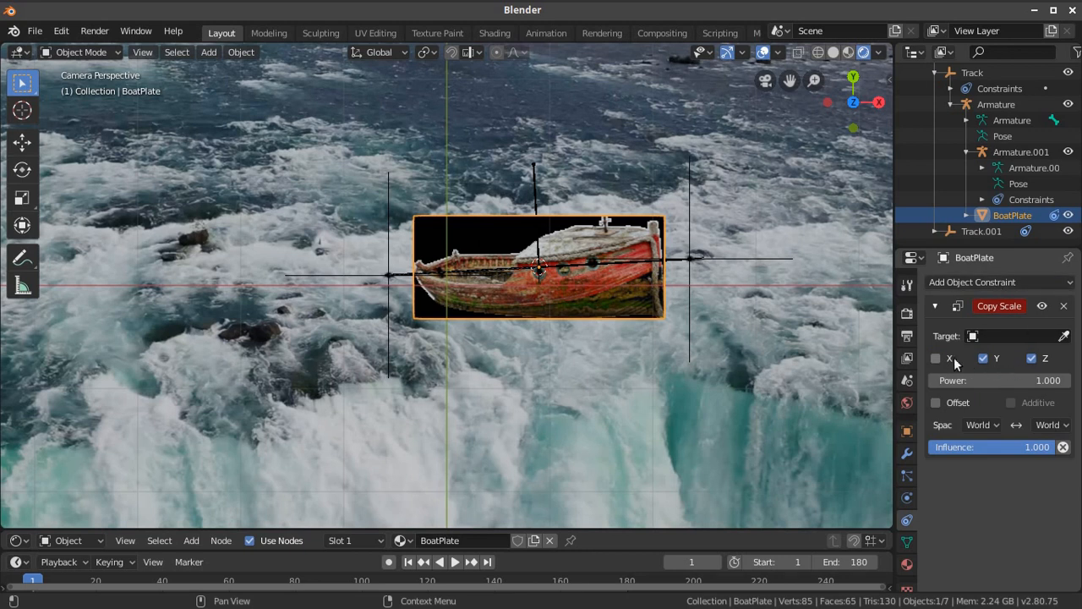
click(1002, 334)
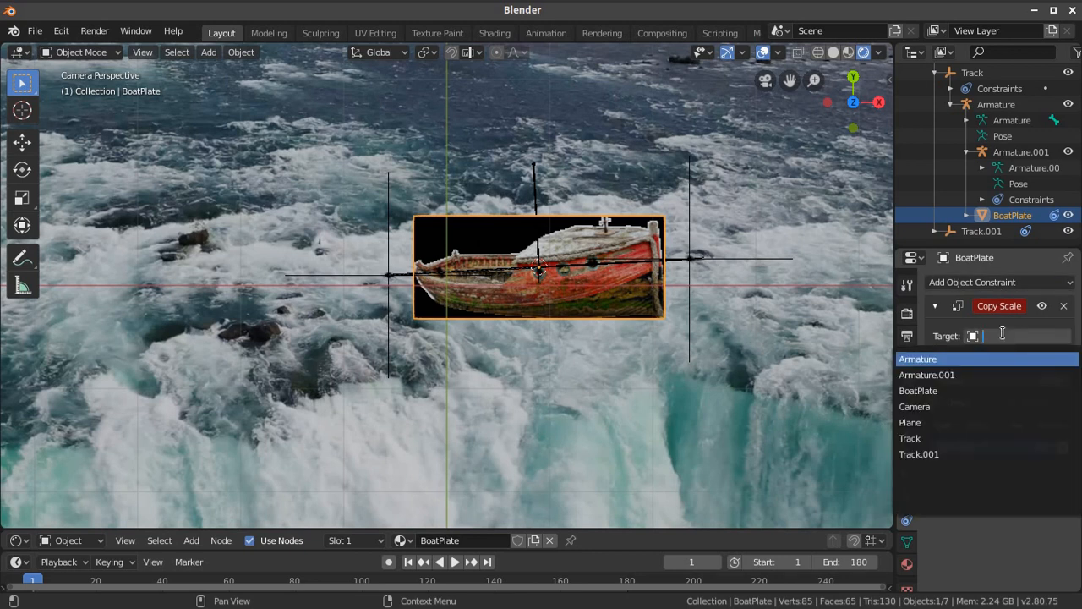
click(961, 377)
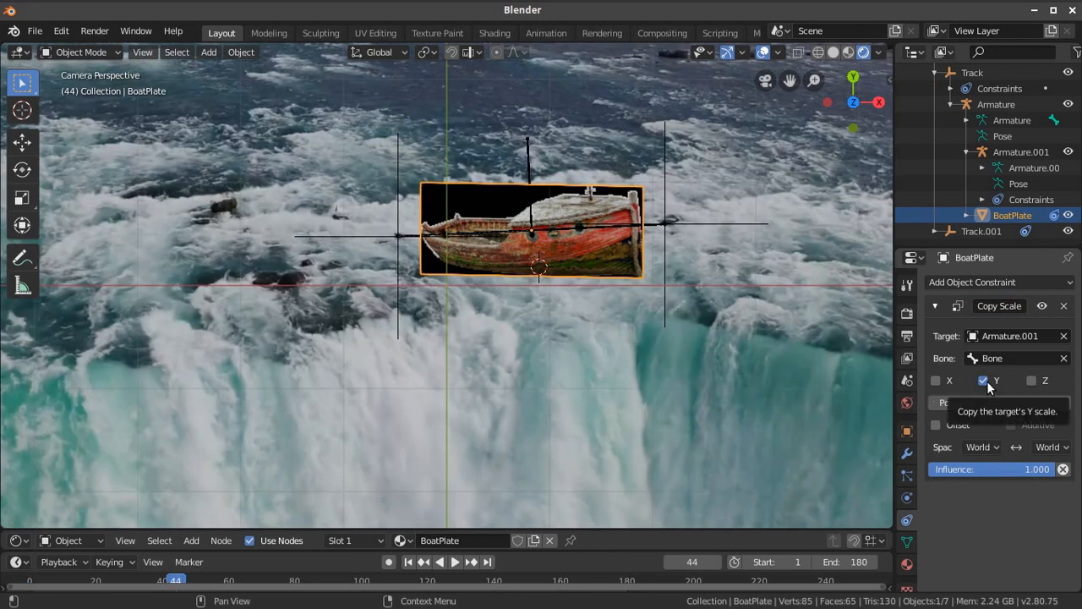
- Replay the animation from frame 1 to check the constrained boat's scale, stop at frame 80 and inspect the boat closely
click(407, 562)
click(454, 561)
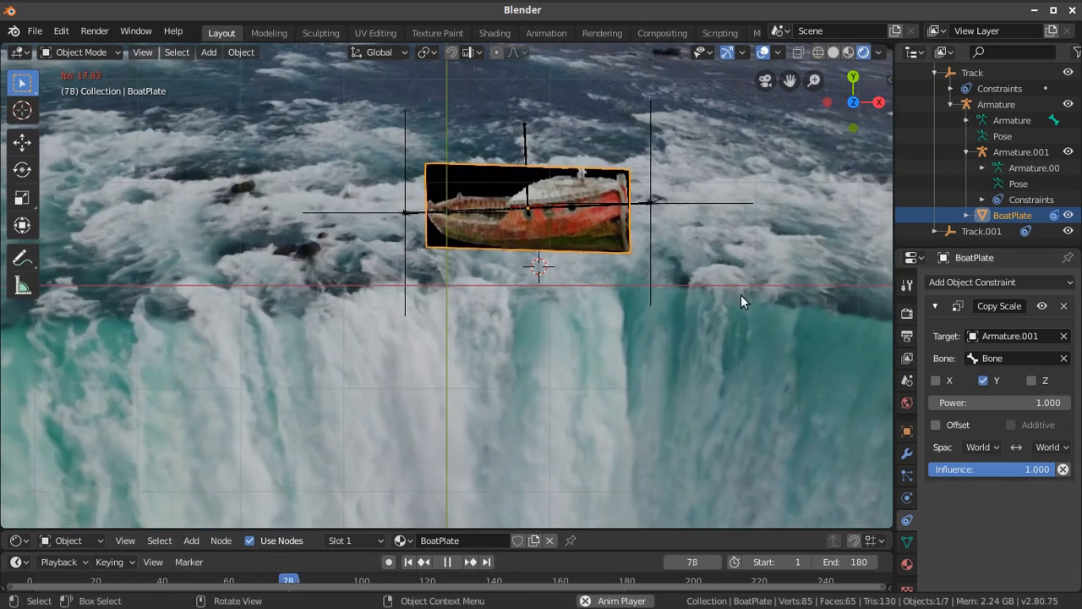
click(451, 561)
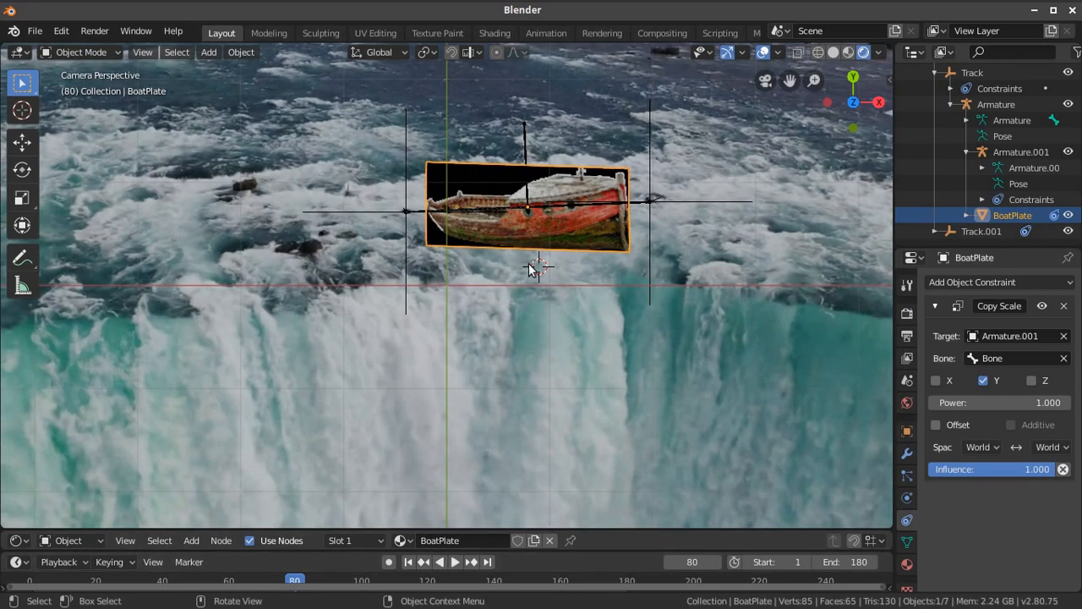
scroll(611, 274, up, 2)
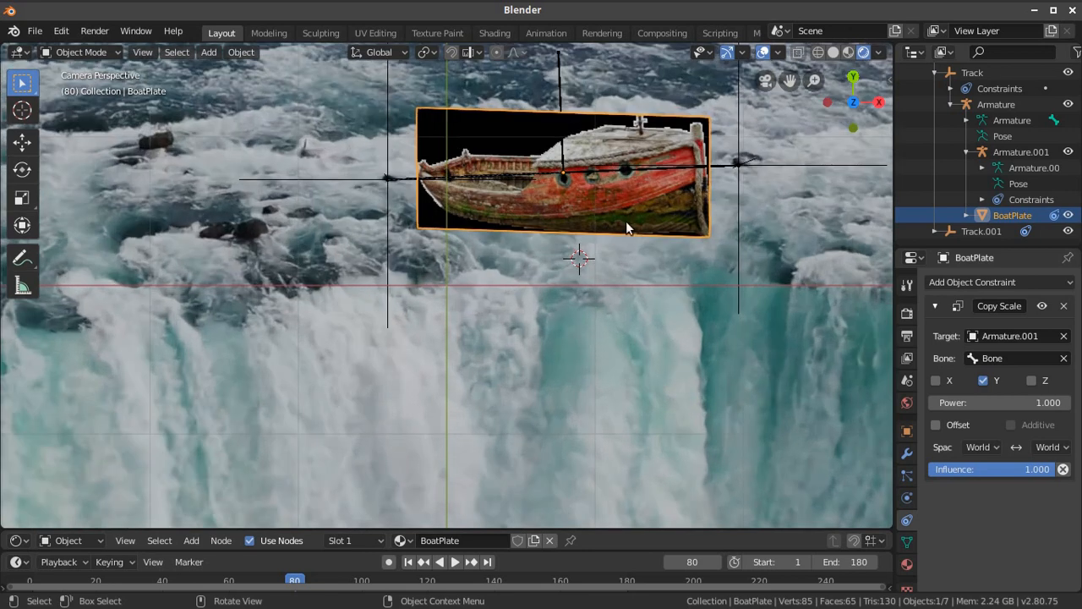
- Return to frame 1 and move BoatPlate up along the Y axis until its lower edge rests on the bone
scroll(587, 205, down, 2)
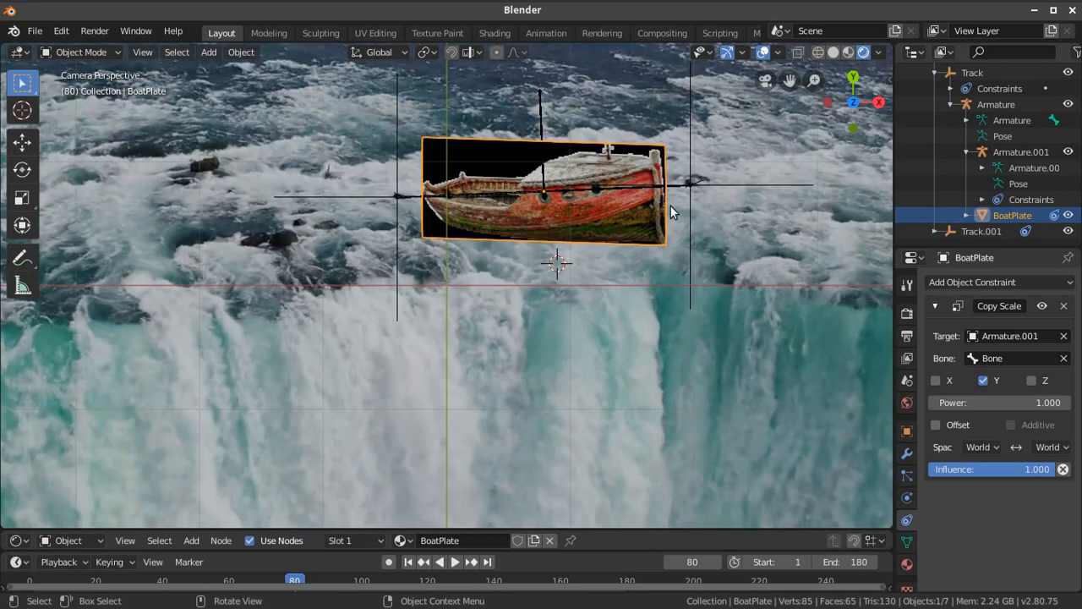
scroll(670, 206, down, 1)
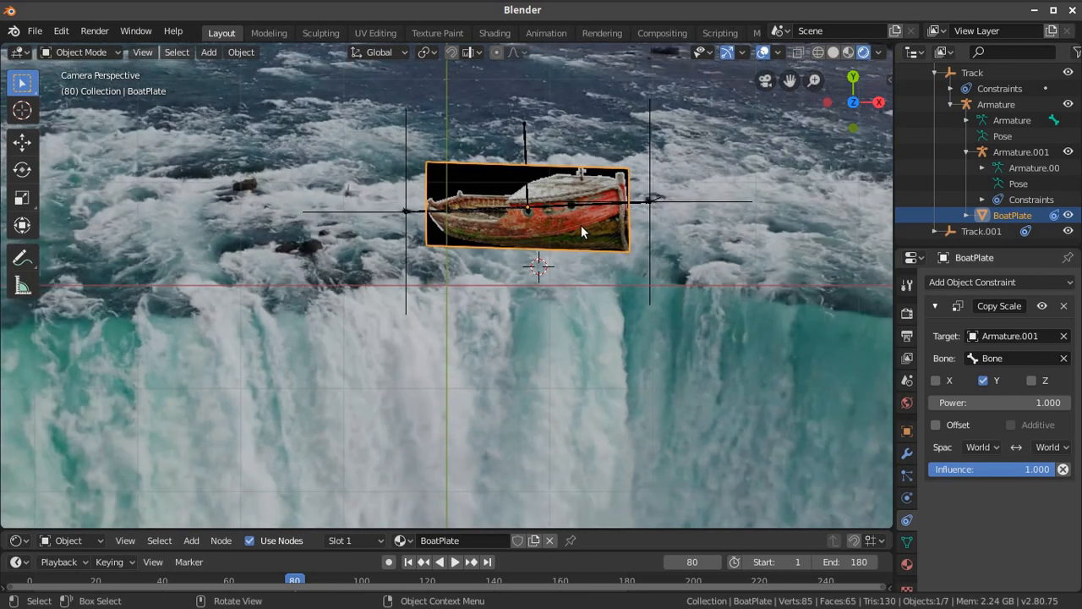
scroll(490, 224, up, 2)
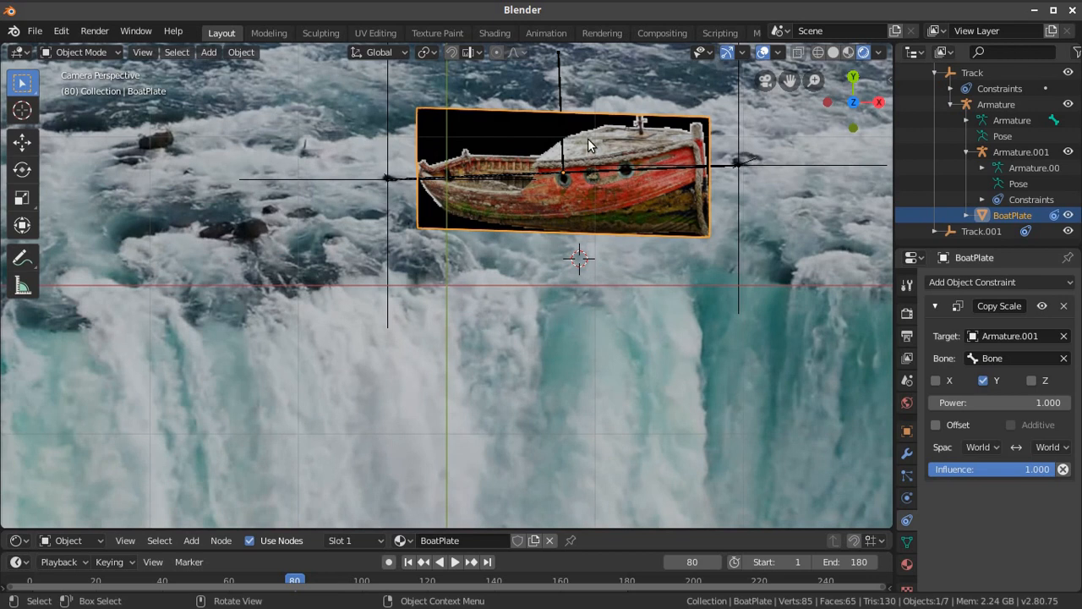
scroll(627, 198, down, 2)
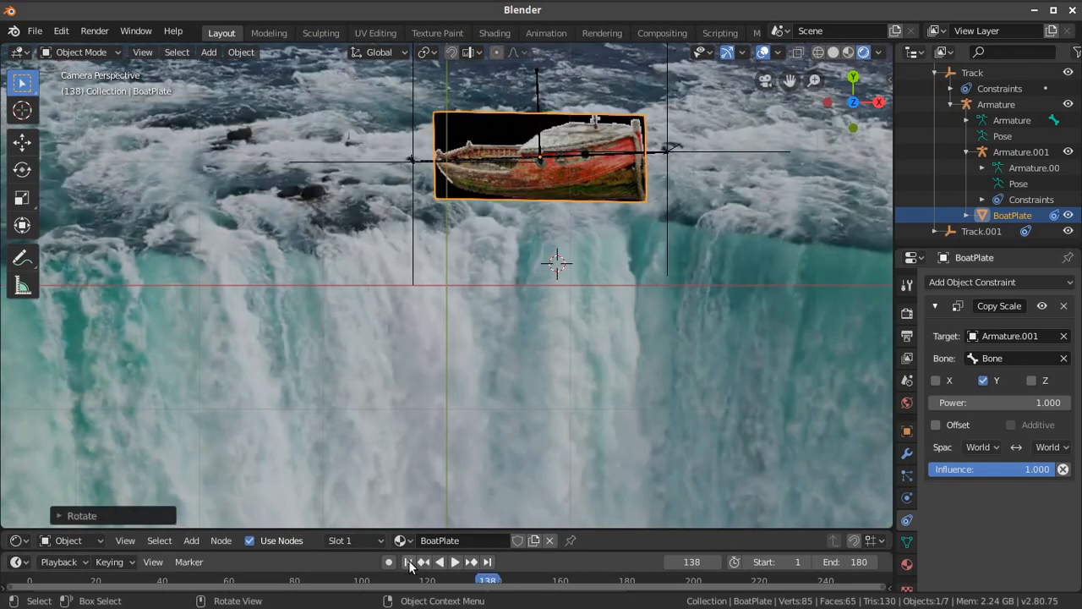
click(409, 561)
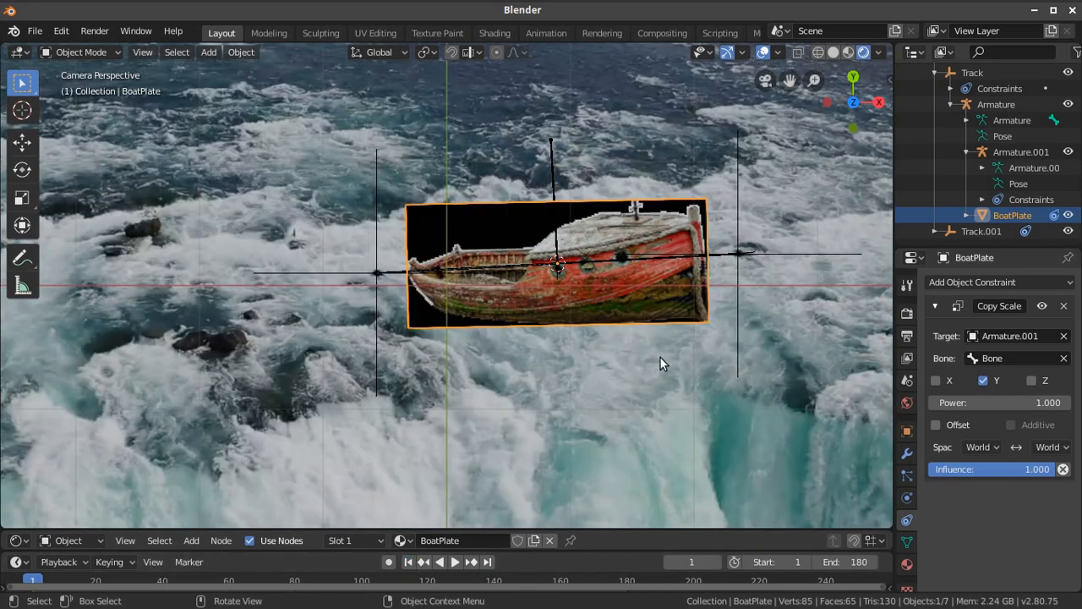
key(g)
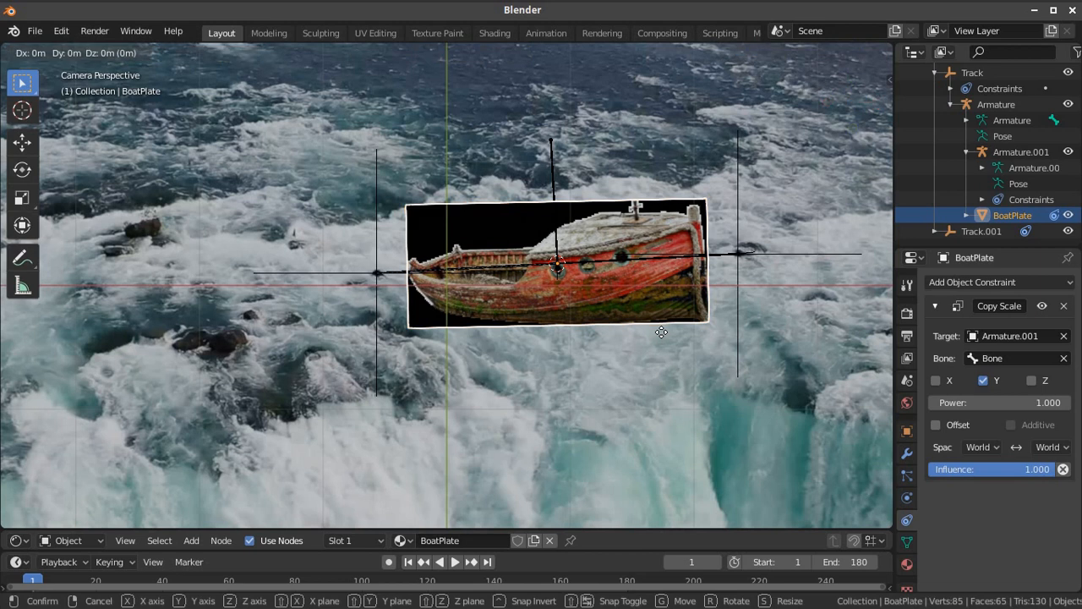
key(y)
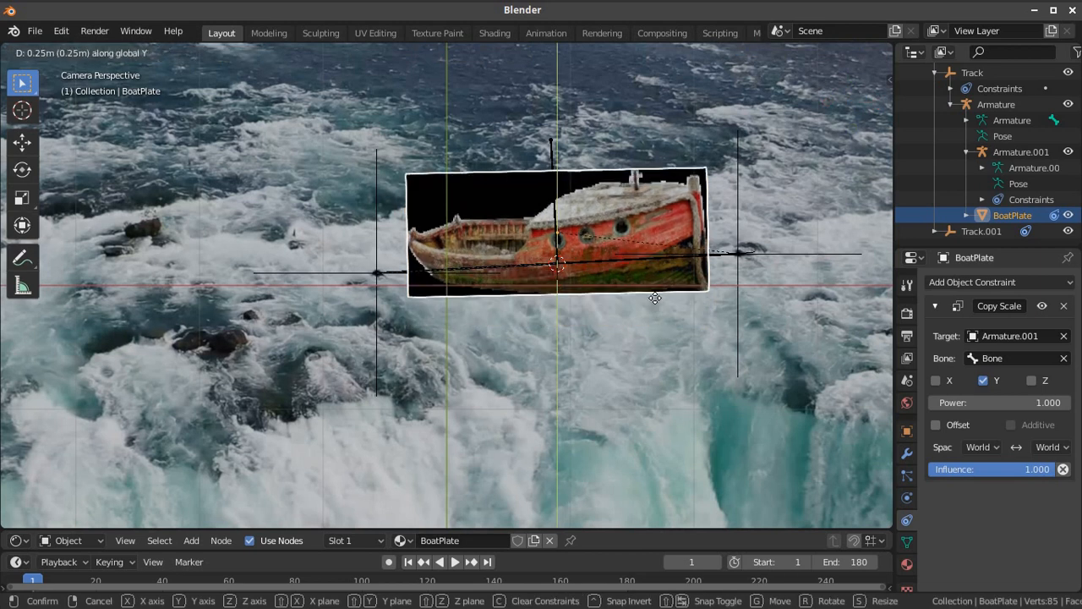
click(648, 278)
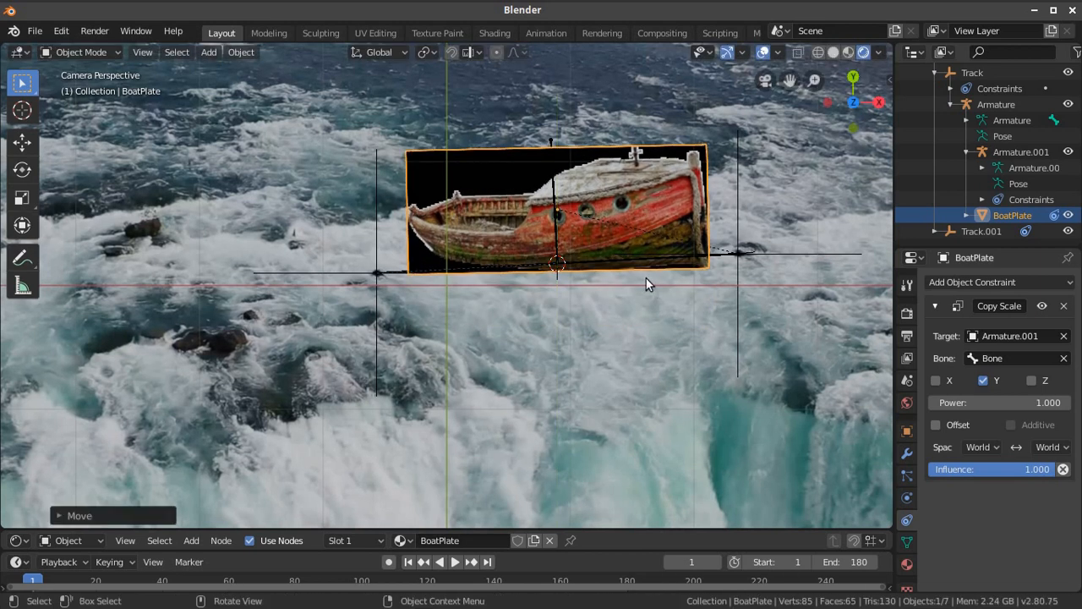
key(s)
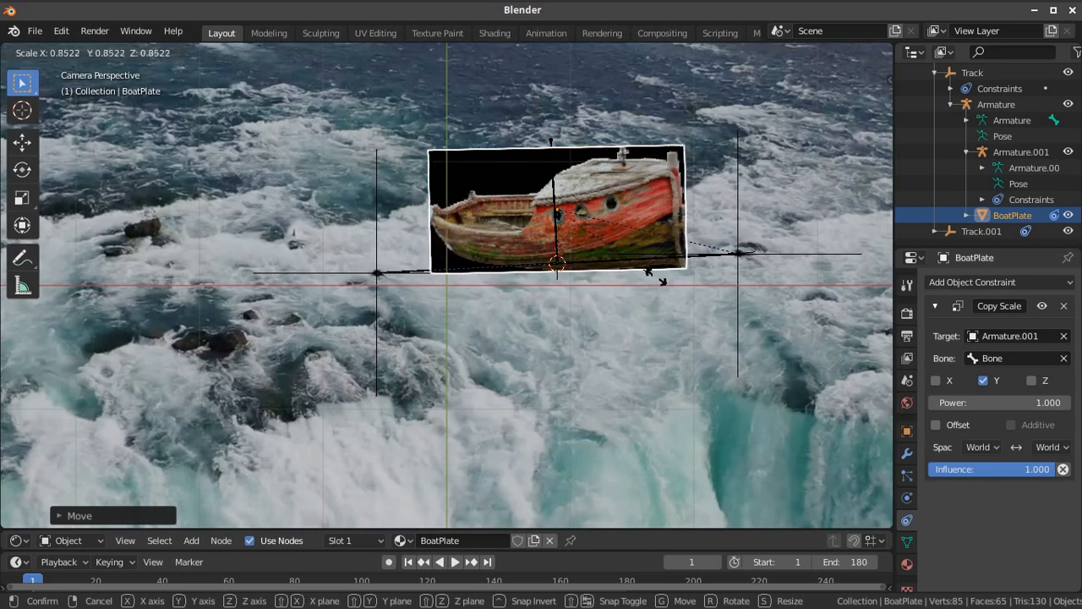
right_click(677, 284)
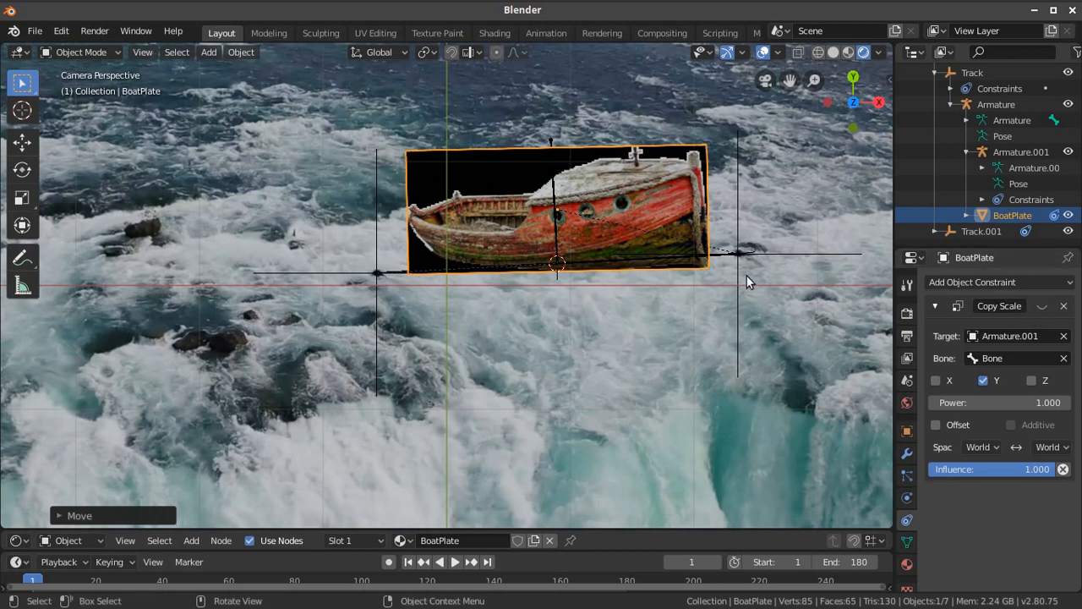
- Scale BoatPlate down to about 0.6 of its size and move it about 0.18 m down along the Y axis
key(s)
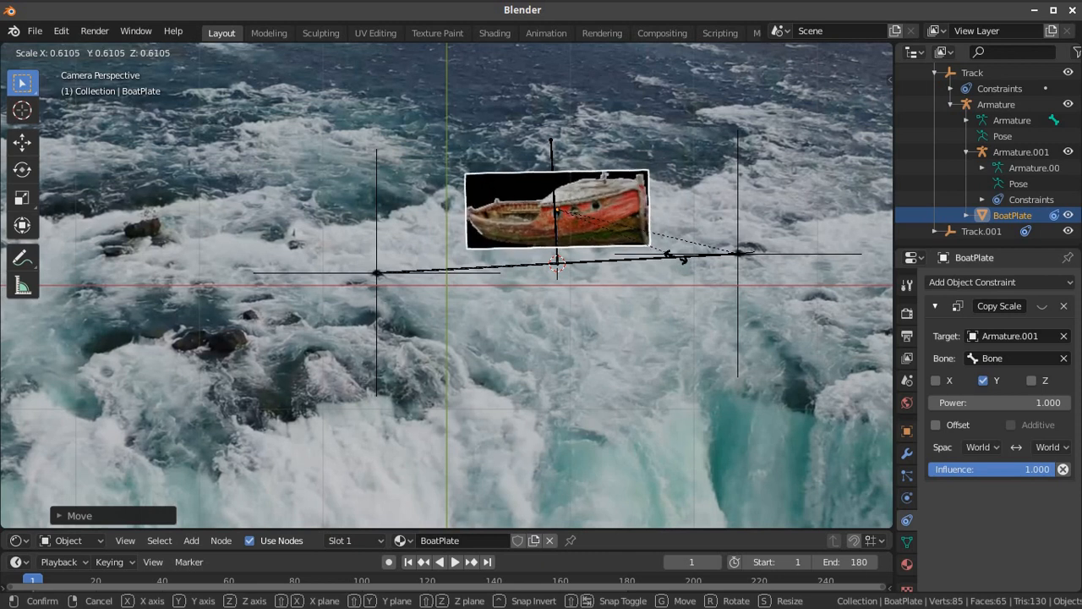
click(676, 260)
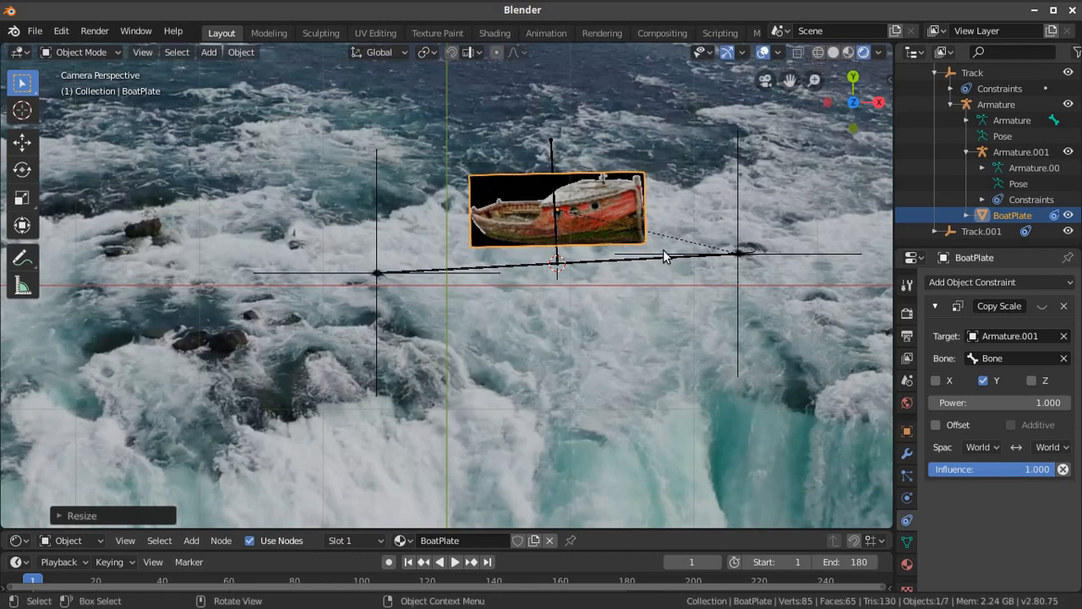
key(g)
key(y)
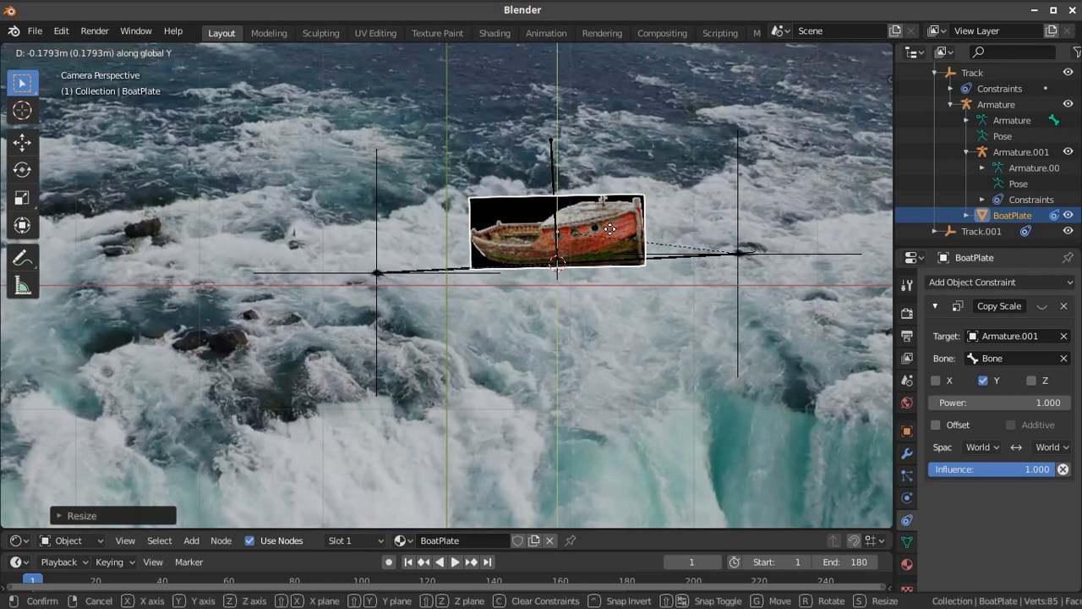
click(606, 229)
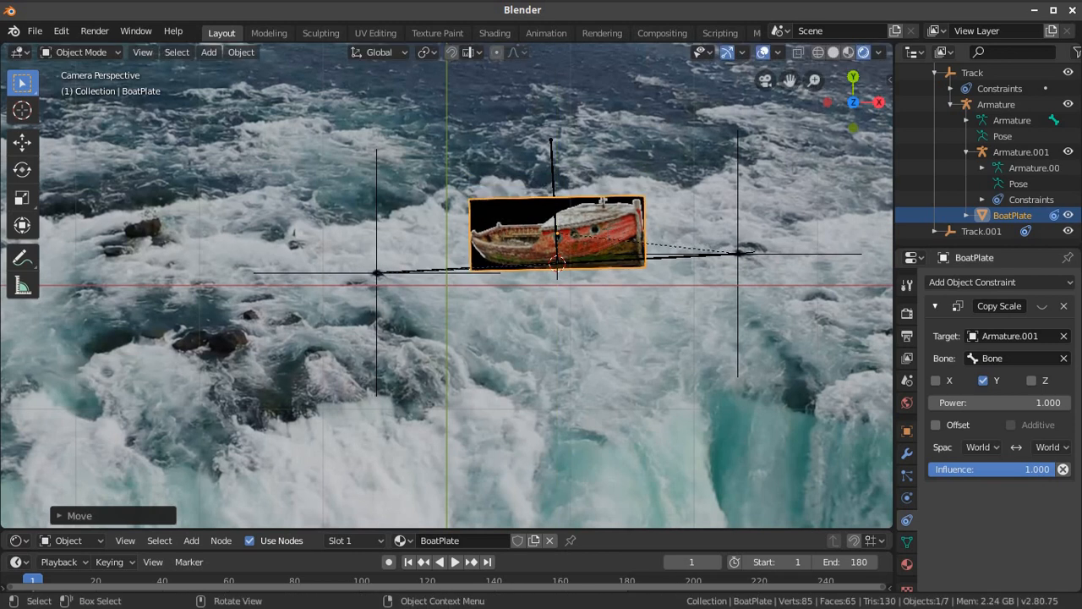
- Rotate BoatPlate about 4.6° around the global Z axis so the boat tilts
key(r)
key(z)
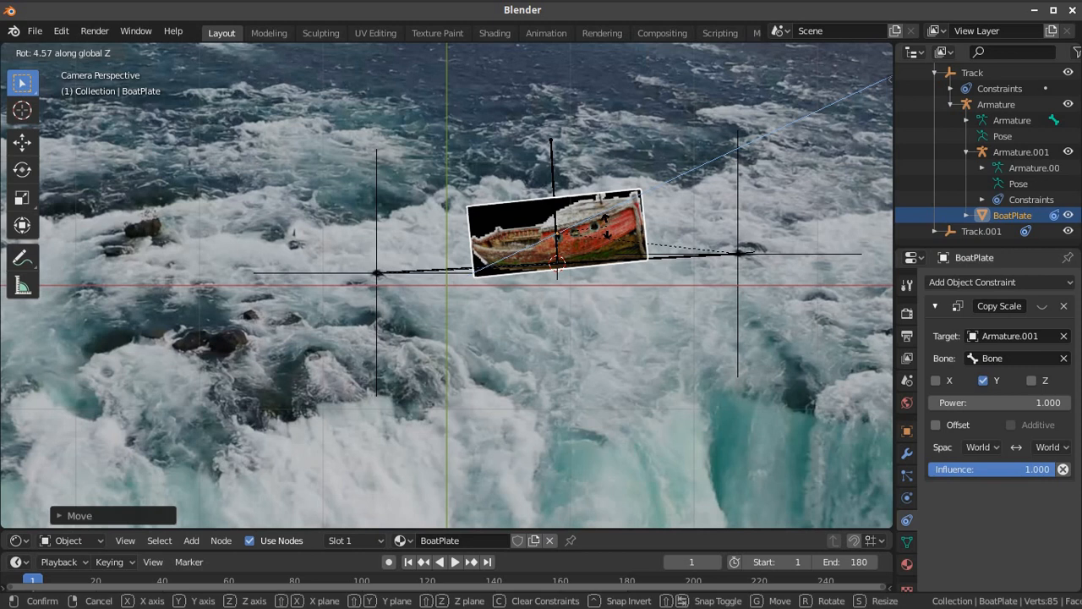
click(606, 229)
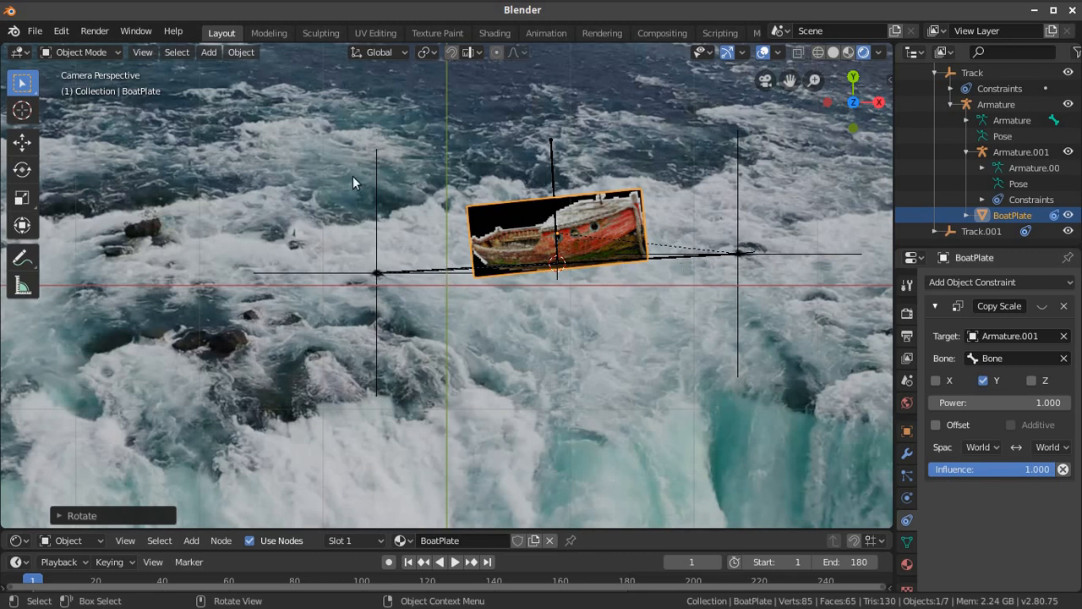
- Apply the scale and rotation transforms to BoatPlate
click(253, 52)
mouse_move(276, 134)
click(408, 165)
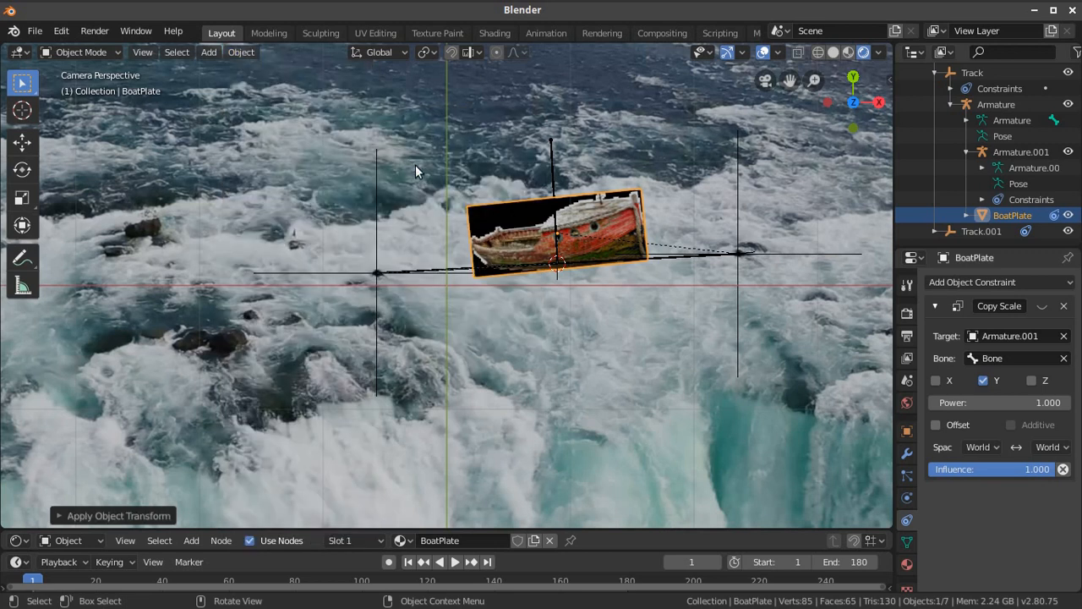
click(255, 56)
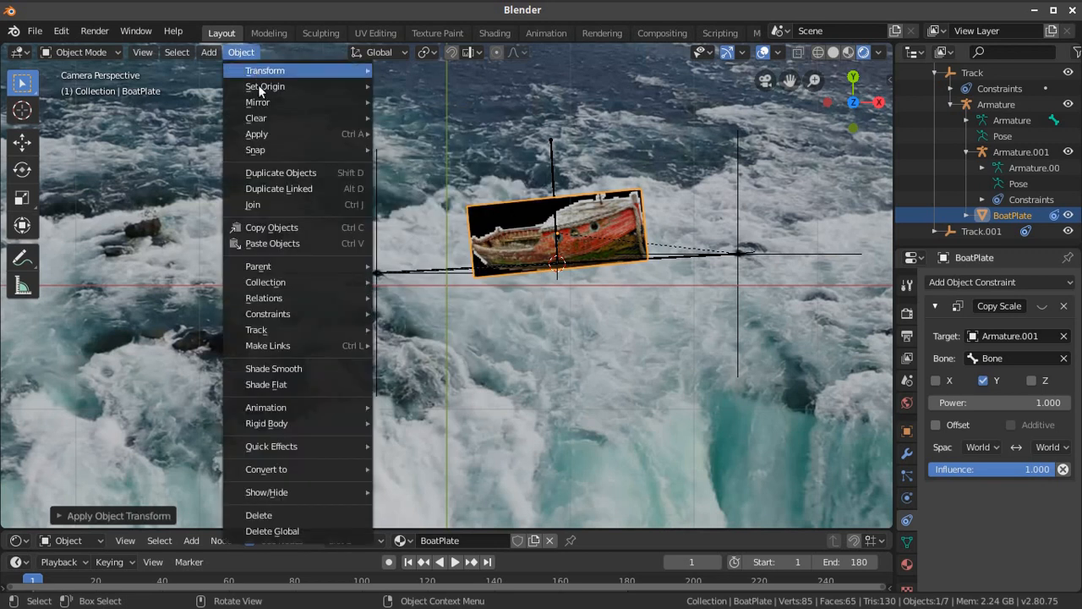
mouse_move(313, 132)
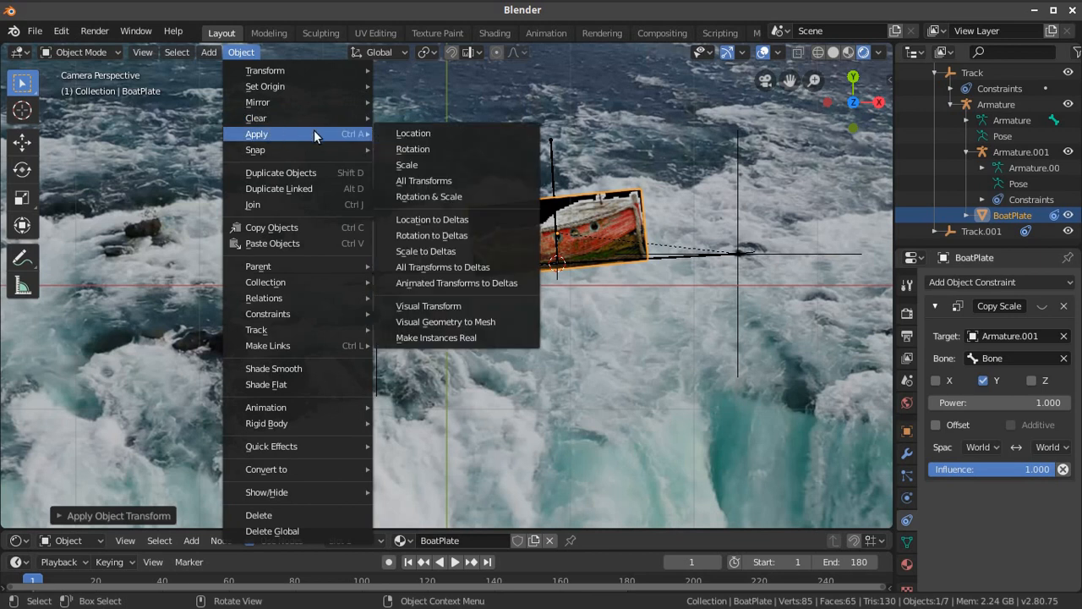
click(431, 148)
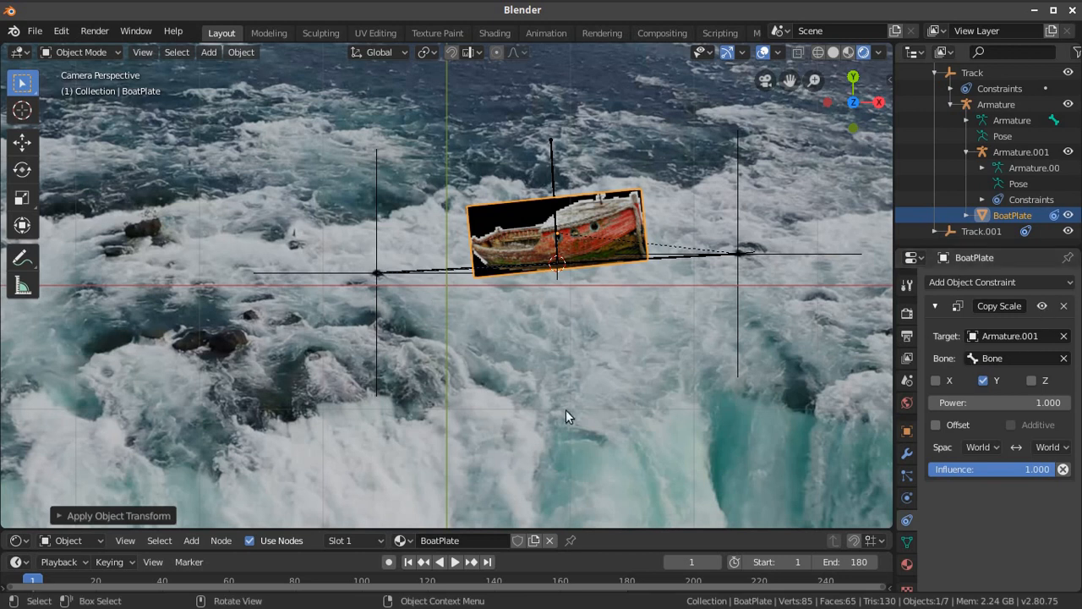
- Play the animation twice to check how the smaller tilted boat follows the footage, and return to the first frame
scroll(588, 338, down, 3)
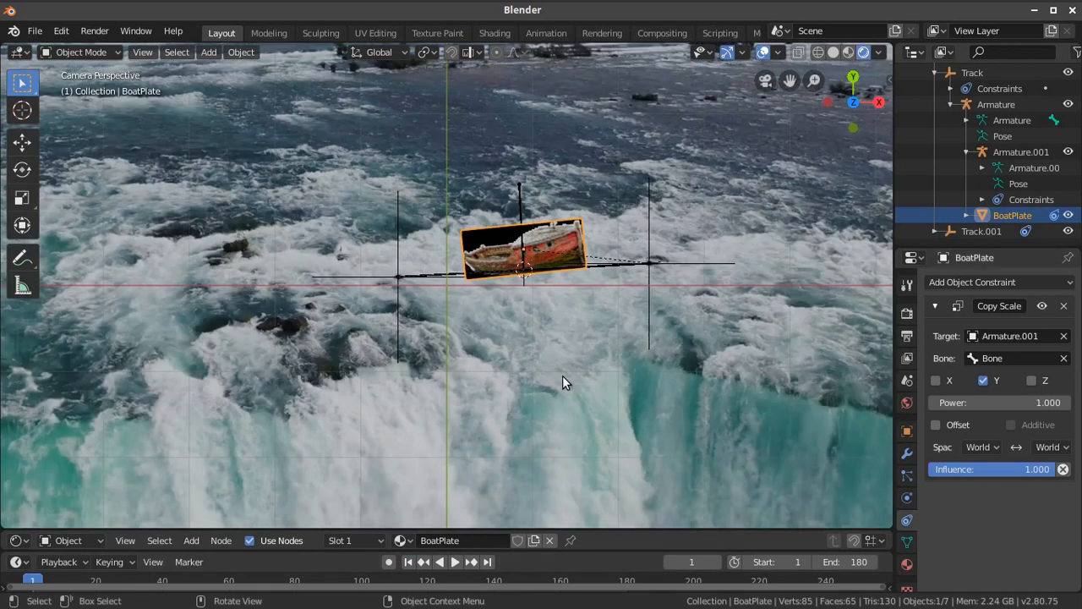
click(455, 562)
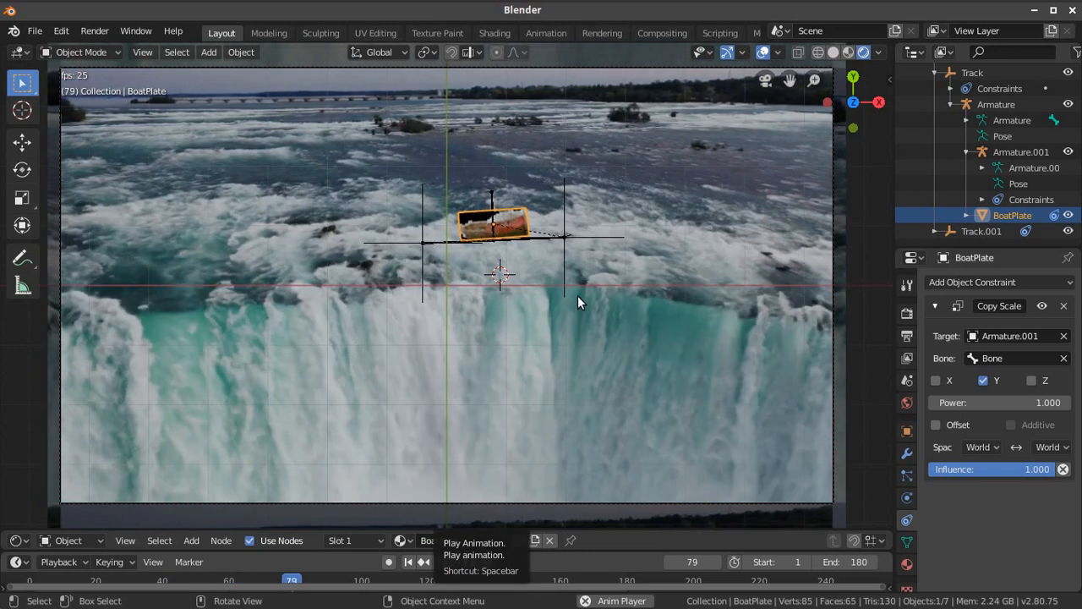
scroll(514, 312, up, 3)
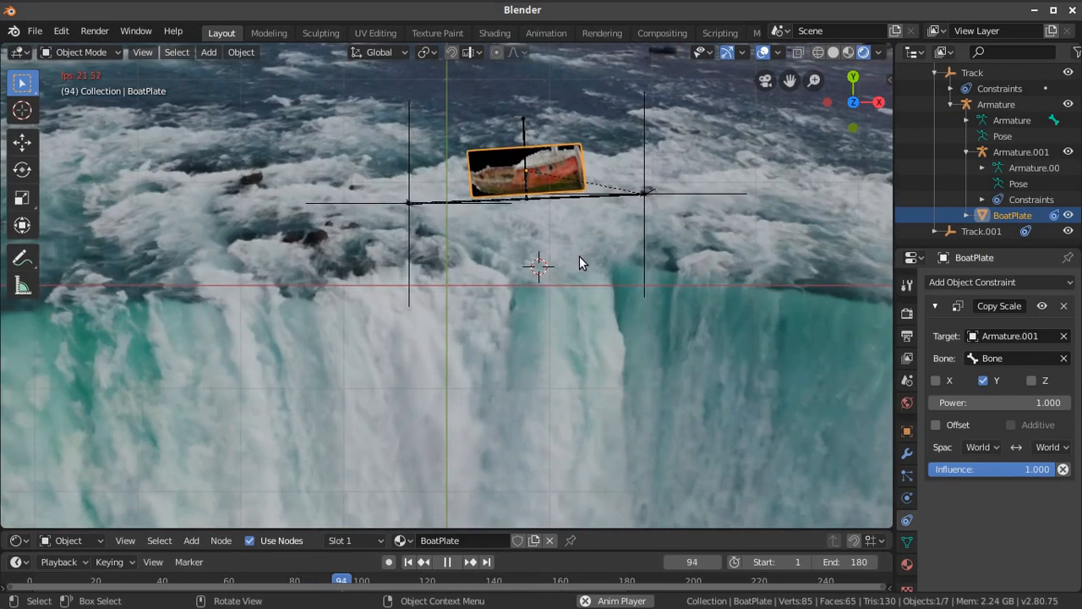
scroll(579, 256, up, 2)
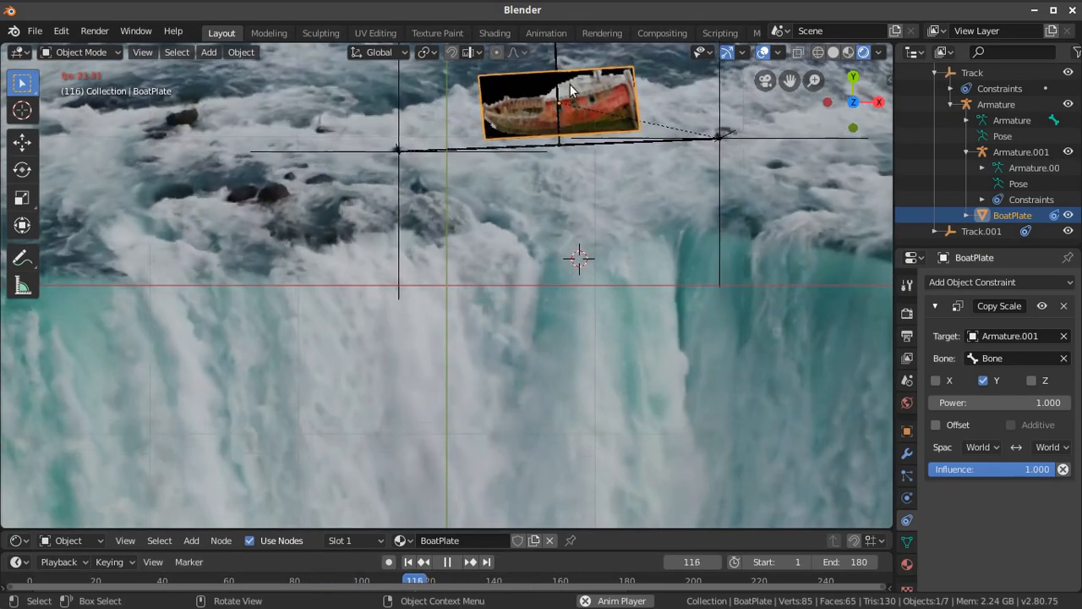
scroll(618, 100, down, 1)
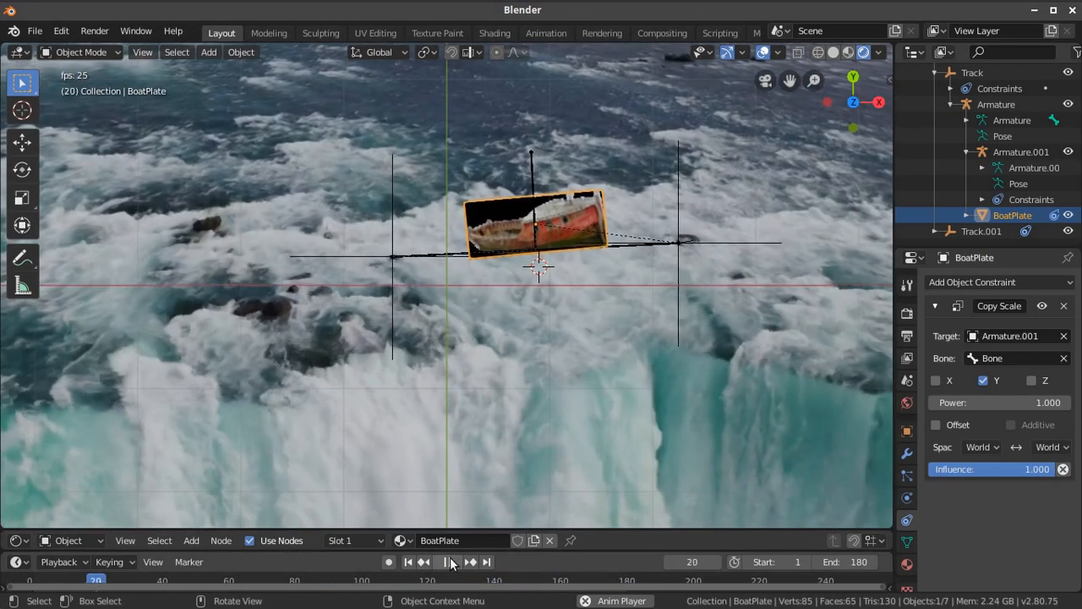
click(447, 561)
click(407, 563)
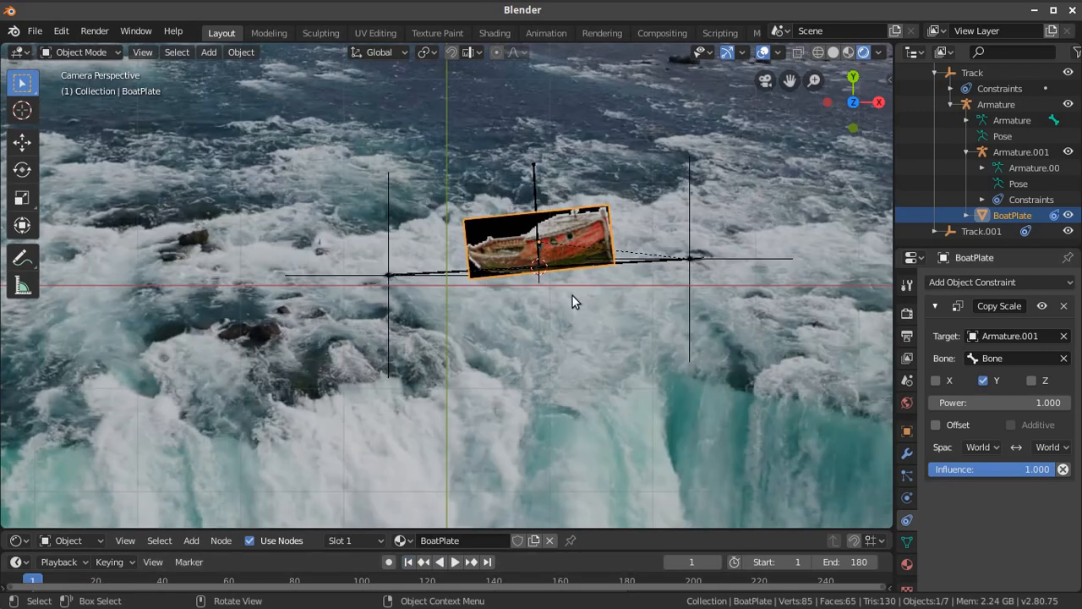
click(455, 561)
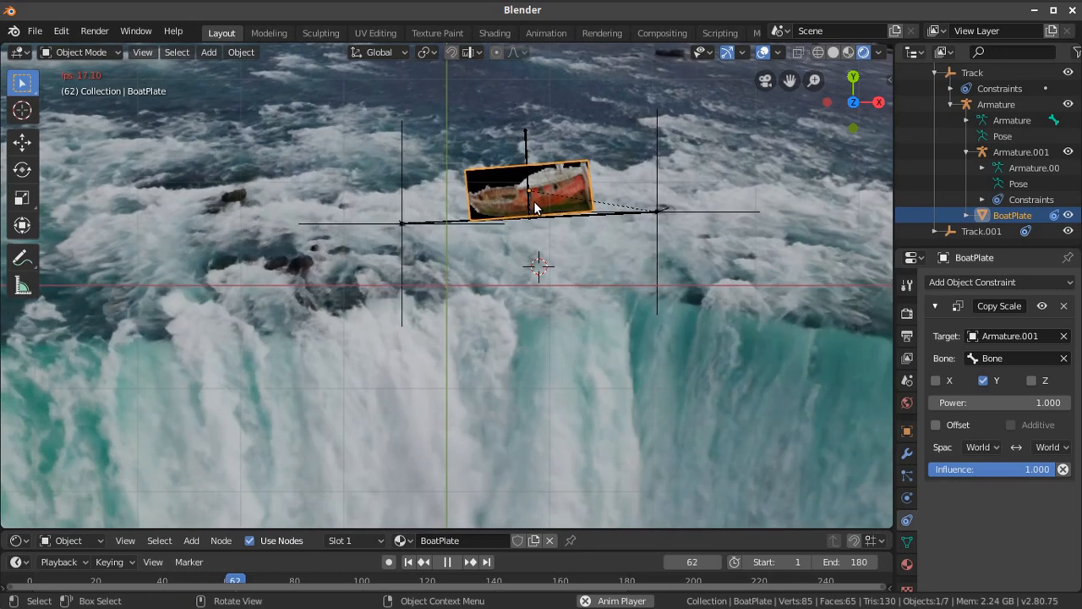
click(447, 562)
click(409, 562)
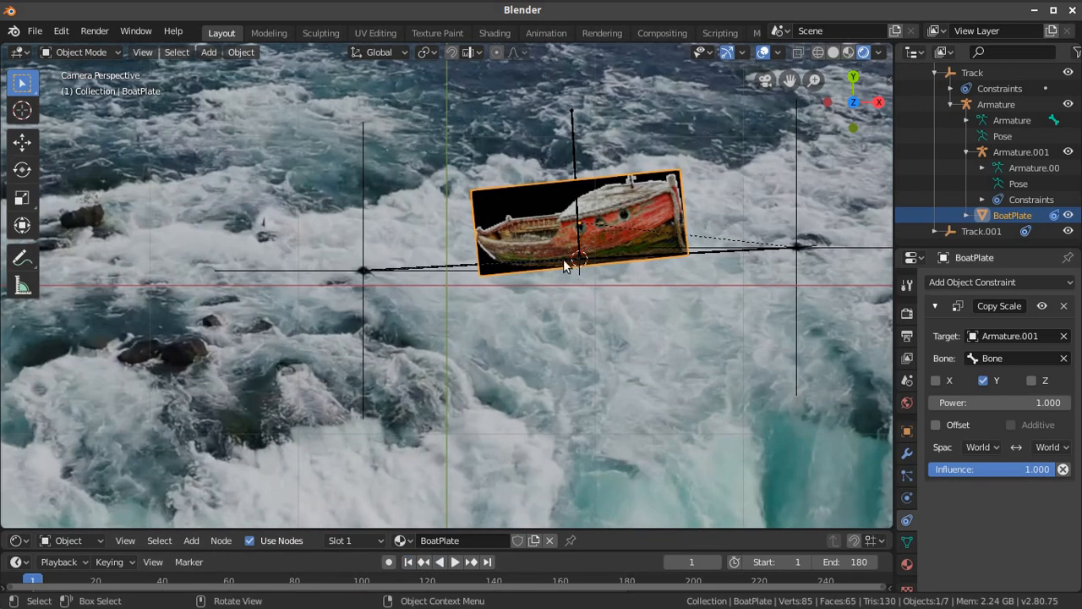
- Set BoatPlate's origin to the 3D cursor with its Copy Scale constraint temporarily disabled, and re-enable the constraint
click(1041, 305)
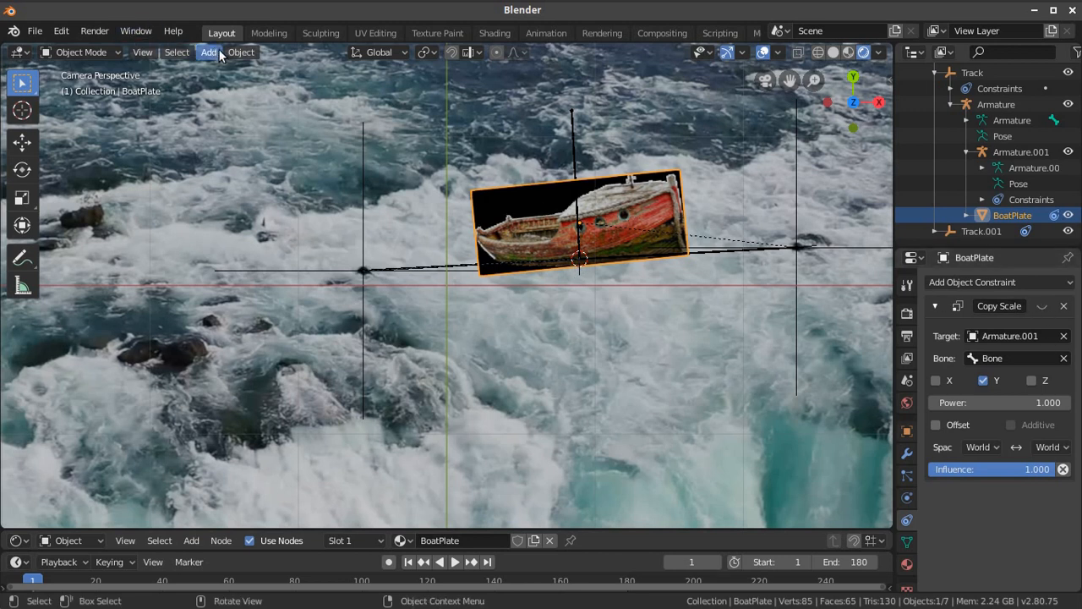
click(247, 55)
mouse_move(266, 91)
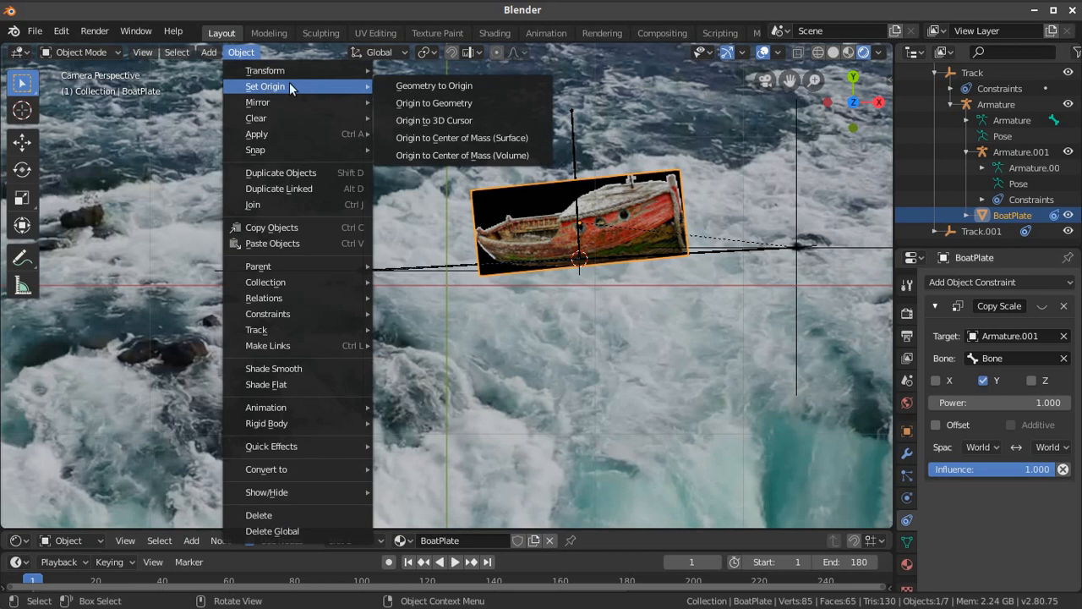
click(440, 118)
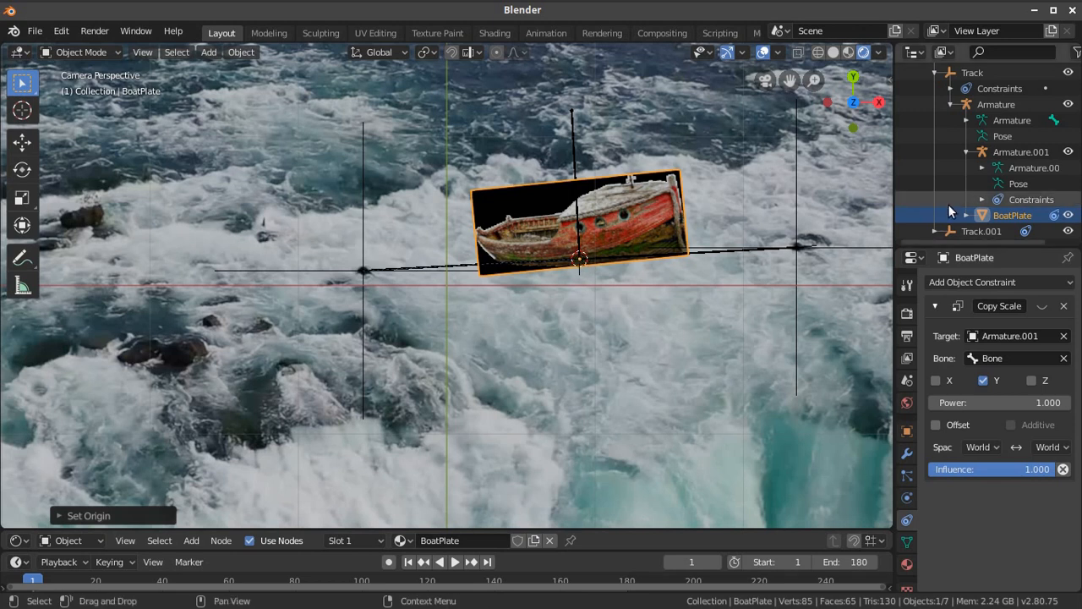
click(1040, 306)
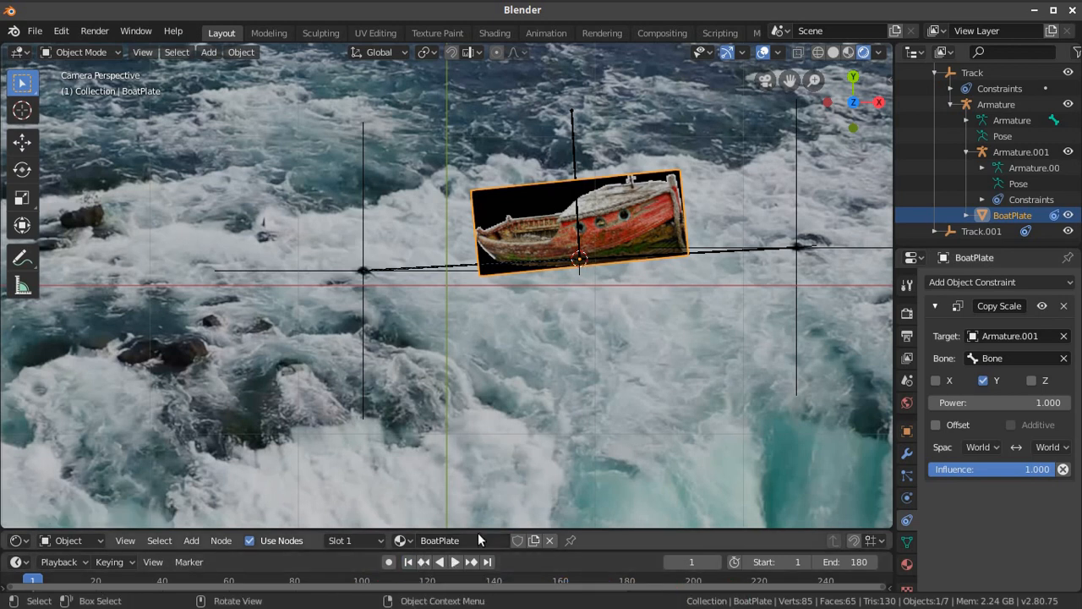
- Replay the animation from frame 1 and stop at frame 80 to check the boat with its new origin
click(455, 561)
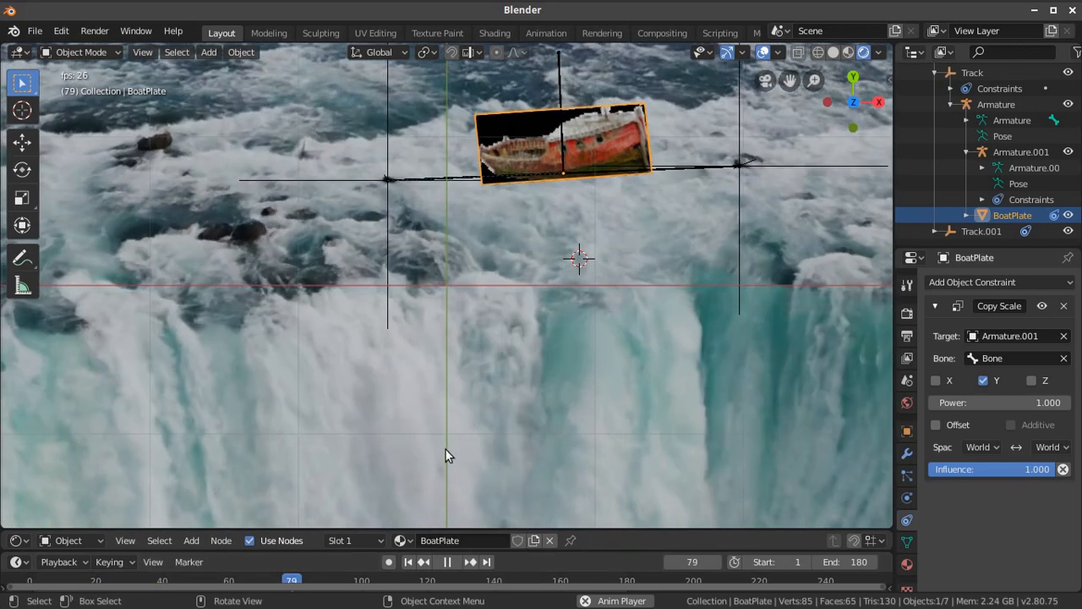
key(space)
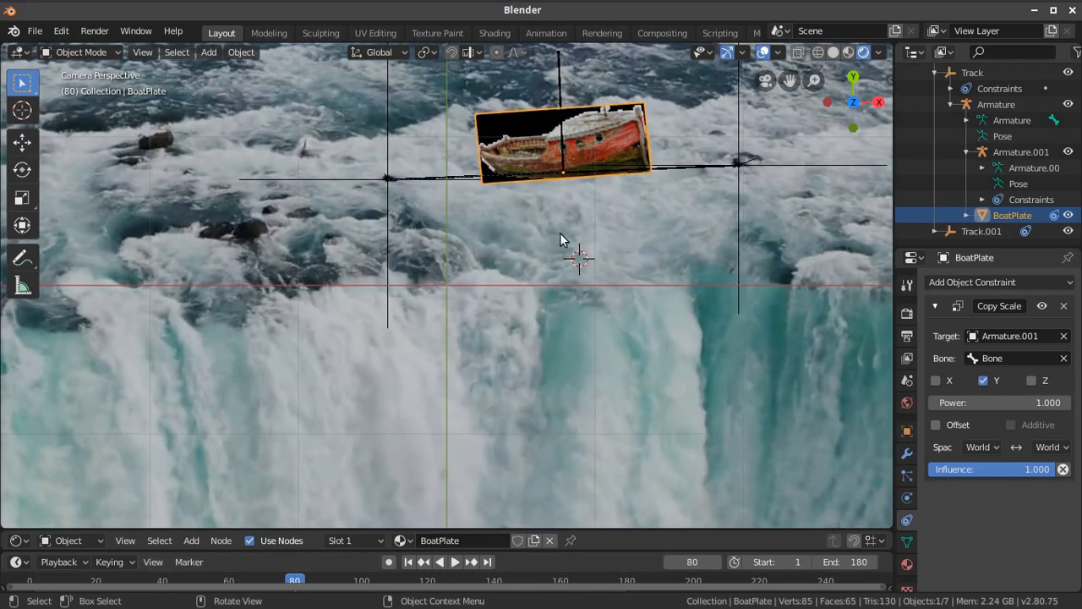
scroll(574, 194, down, 2)
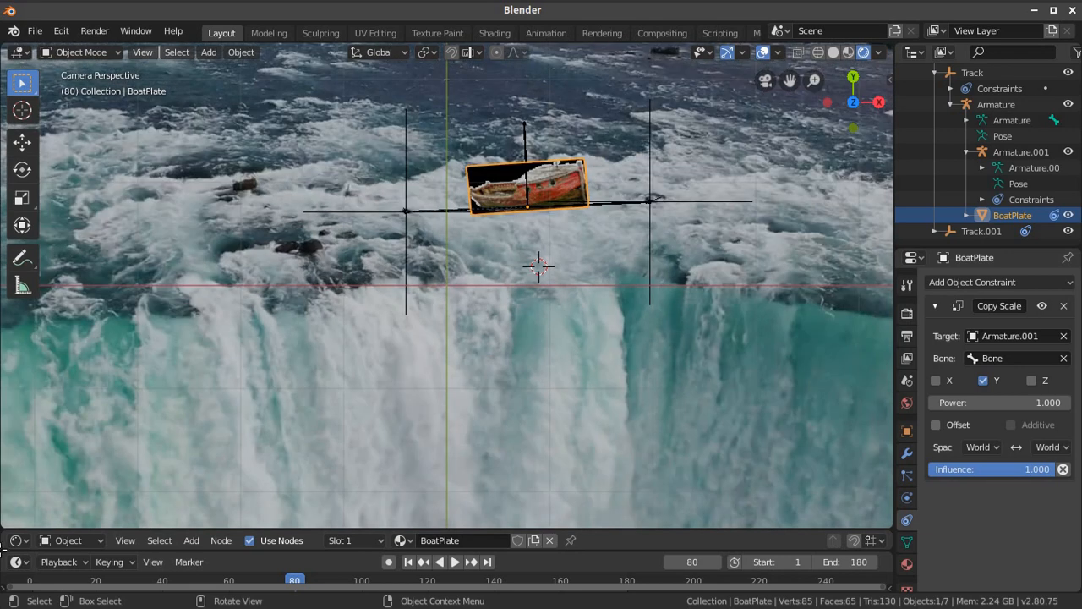
- Enlarge the Shader Editor below the viewport and bring the BoatPlate material's nodes into view
drag(10, 528, 127, 302)
scroll(487, 372, down, 6)
middle_drag(461, 490, 319, 554)
scroll(323, 509, up, 3)
drag(224, 384, 285, 387)
click(84, 458)
right_click(90, 483)
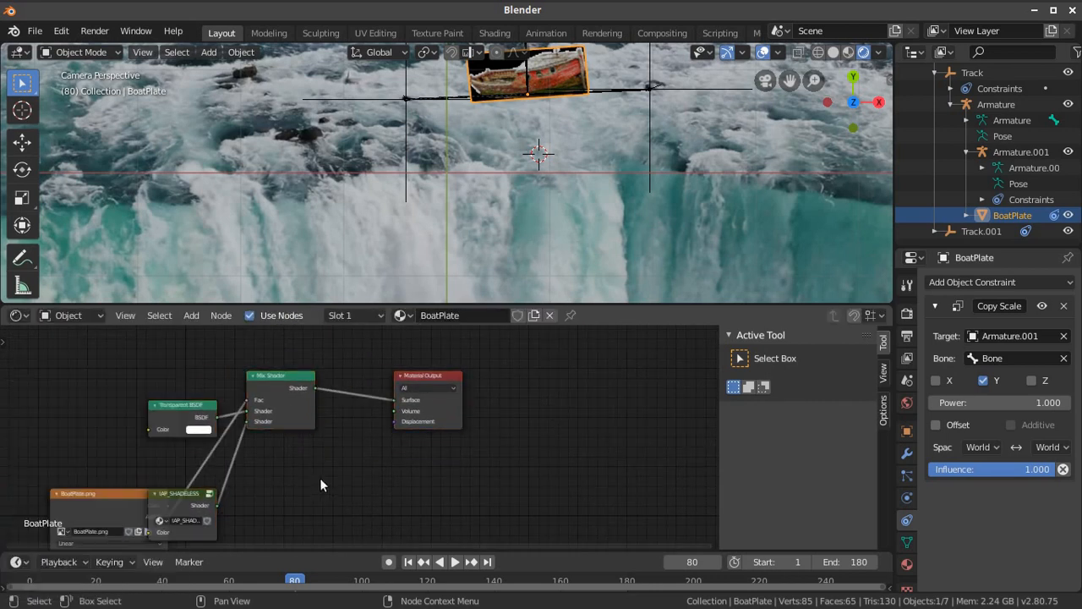
- Wire the BoatPlate image's colour straight into the Mix Shader, delete the IAP_SHADELESS group node and move the Transparent BSDF clear
drag(125, 494, 48, 392)
drag(179, 494, 233, 495)
drag(89, 406, 252, 420)
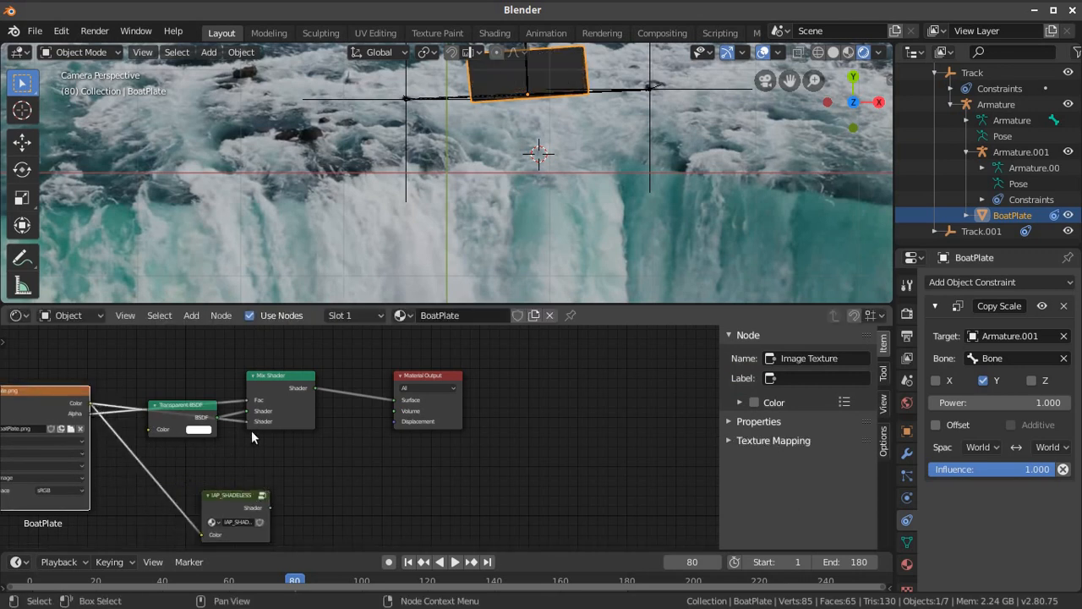
click(246, 498)
key(x)
drag(198, 403, 173, 347)
middle_drag(202, 441, 299, 511)
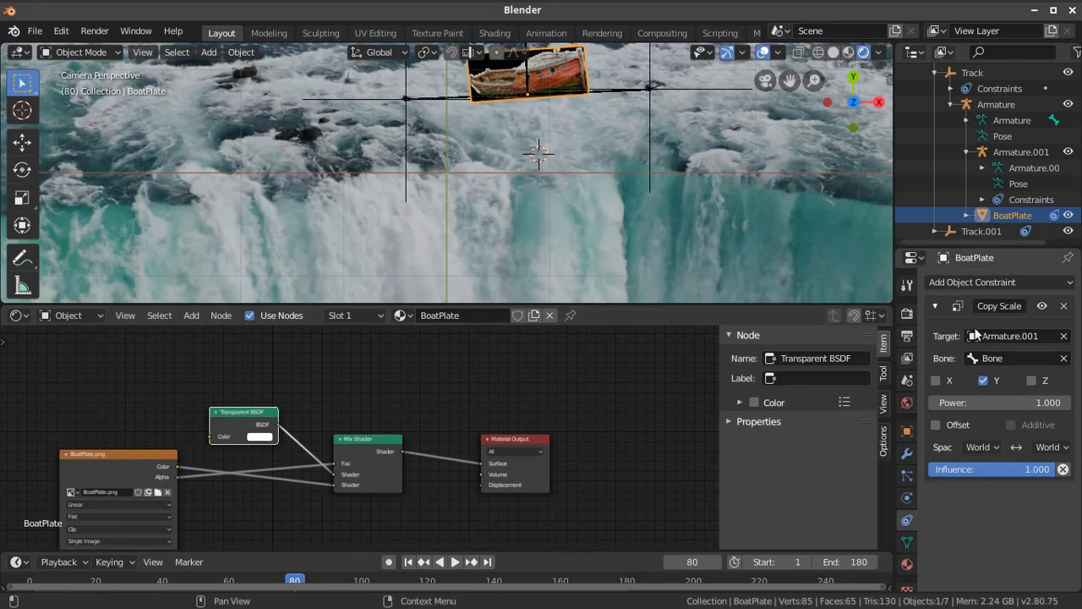
- Set the BoatPlate material's blend mode to Alpha Blend
click(906, 563)
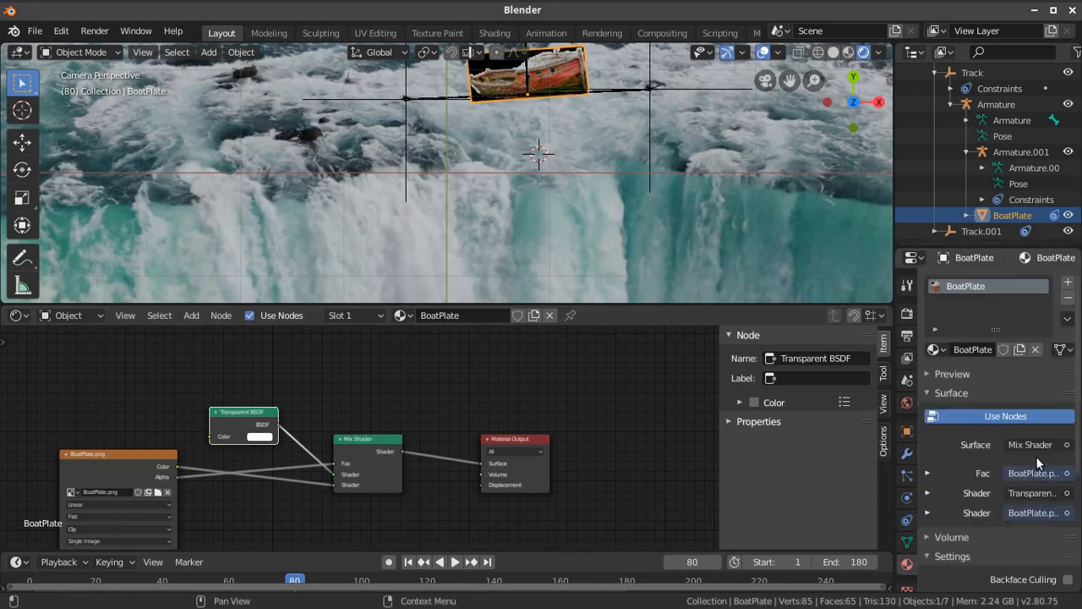
scroll(972, 490, down, 5)
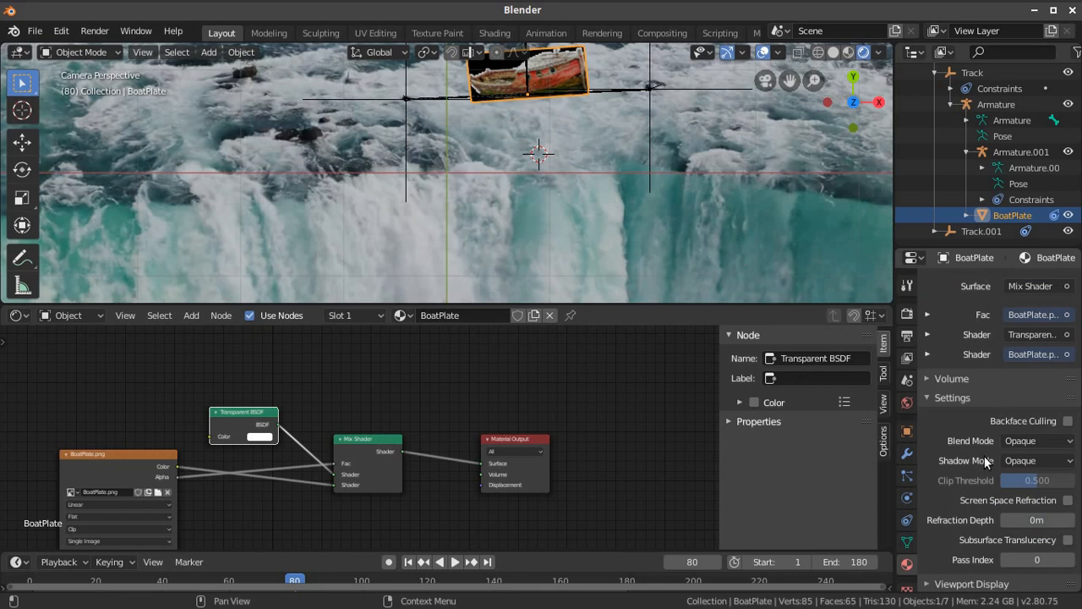
click(1039, 441)
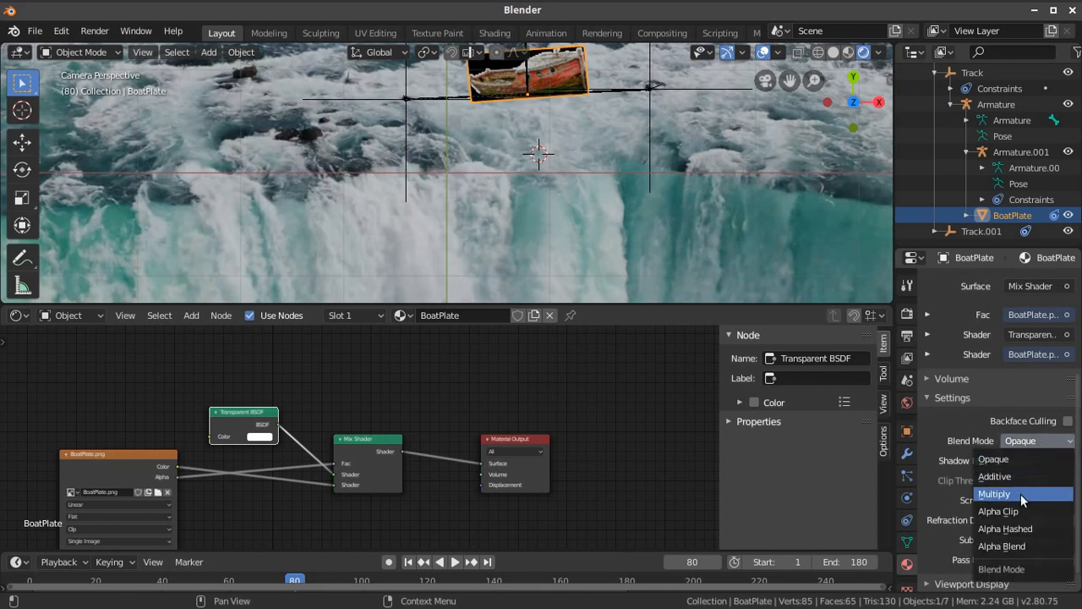
click(1018, 546)
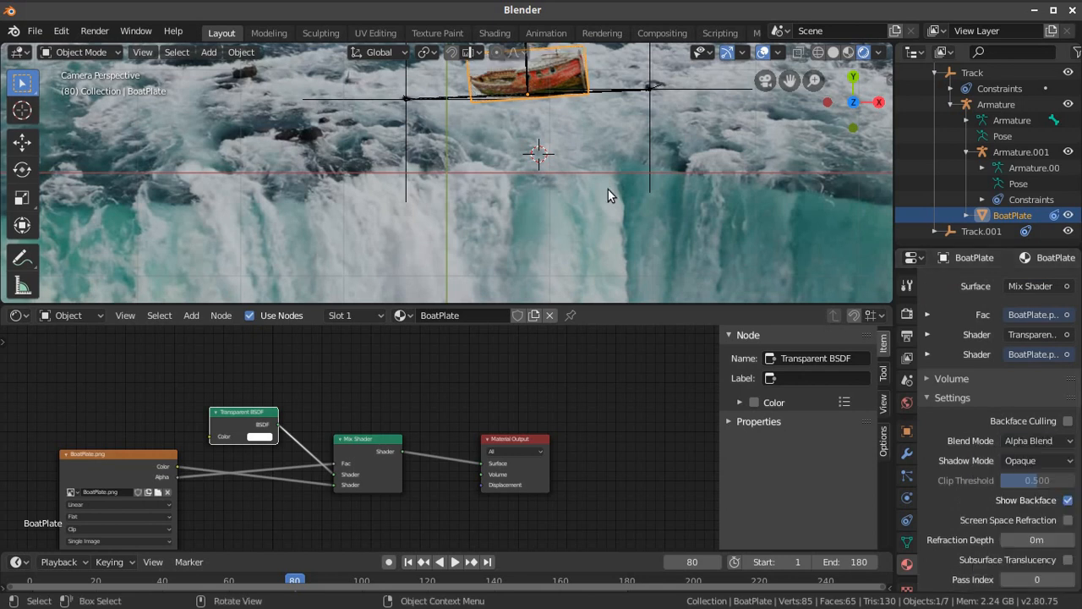
scroll(609, 193, down, 3)
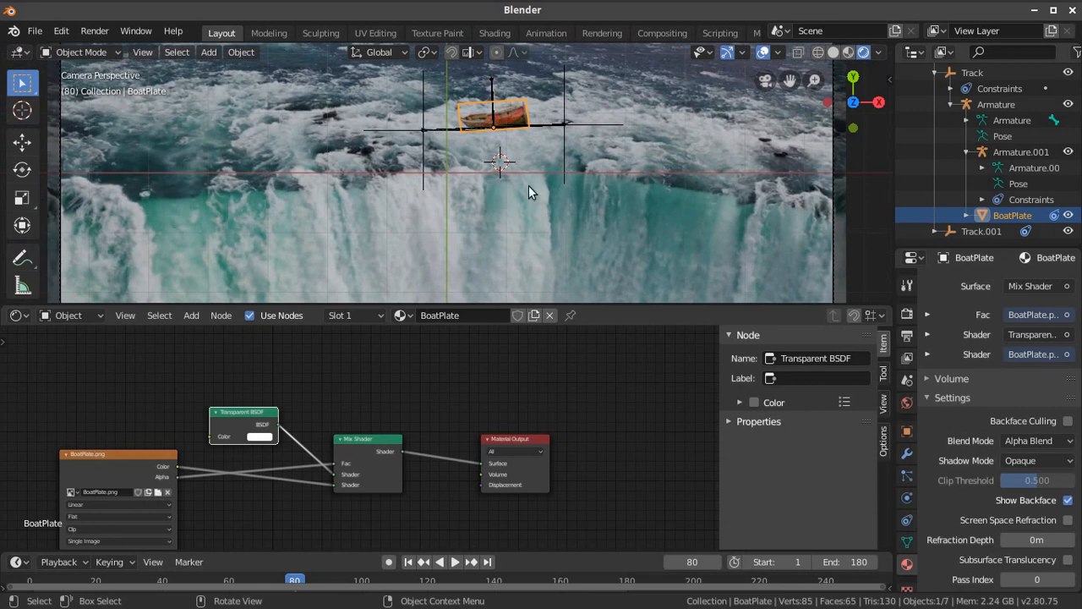
scroll(528, 185, up, 2)
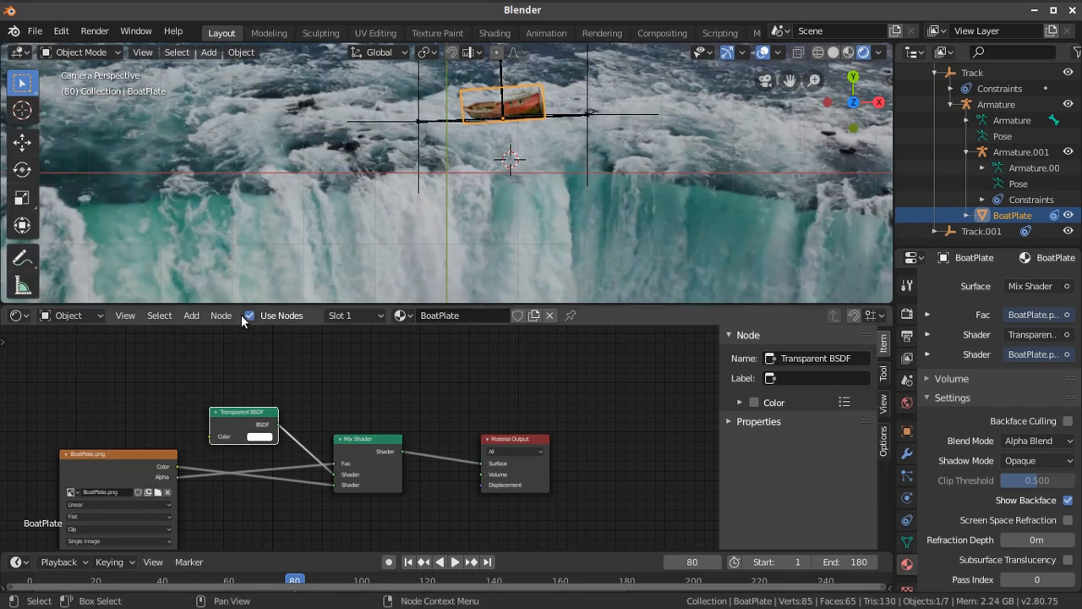
- Enlarge the 3D viewport over the node editor and hide the viewport overlays
drag(241, 305, 249, 478)
scroll(606, 285, down, 1)
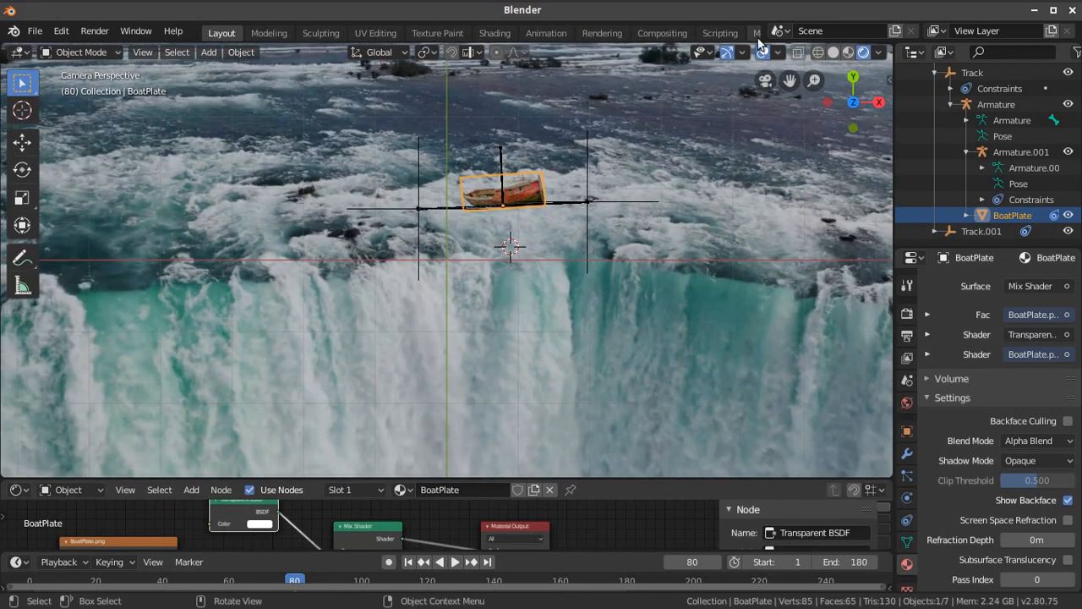
click(763, 53)
scroll(577, 241, up, 1)
scroll(577, 242, down, 1)
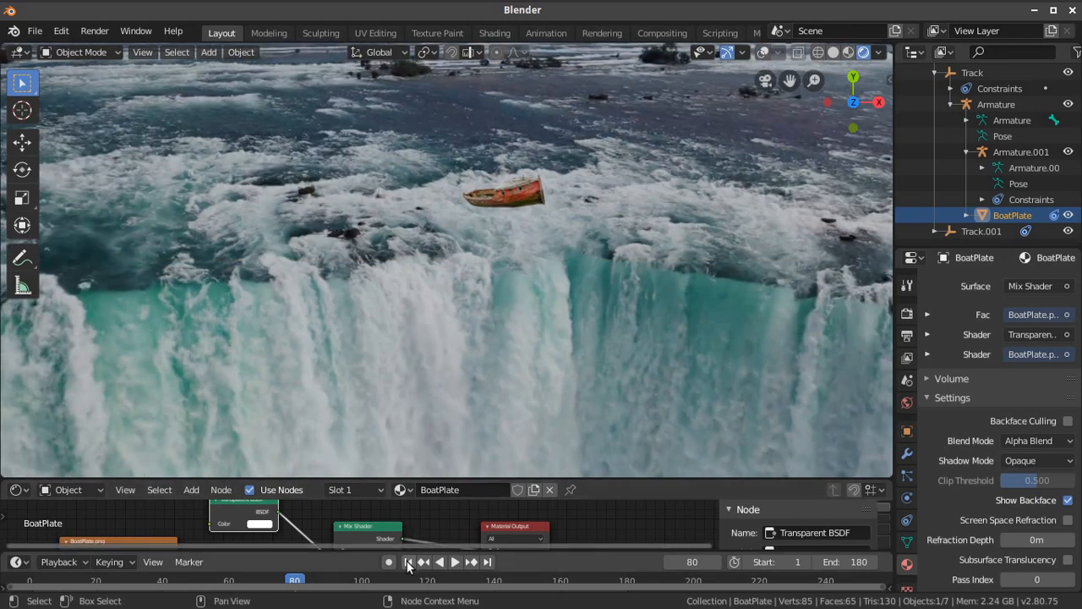
- Play the boat animation from the first frame to review the composite, stop it and return to frame 1
click(409, 562)
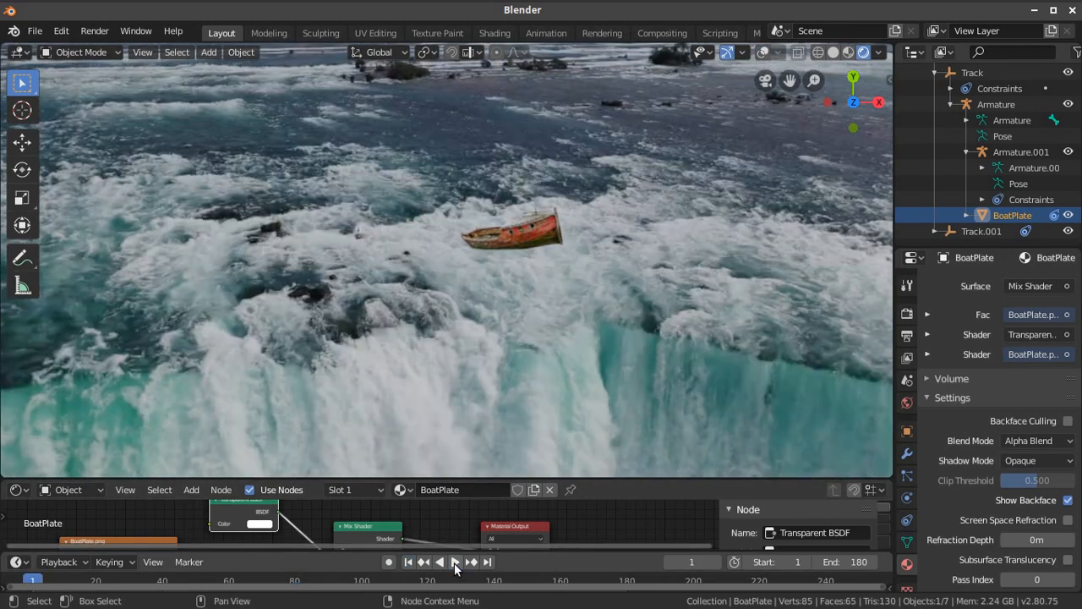
click(455, 563)
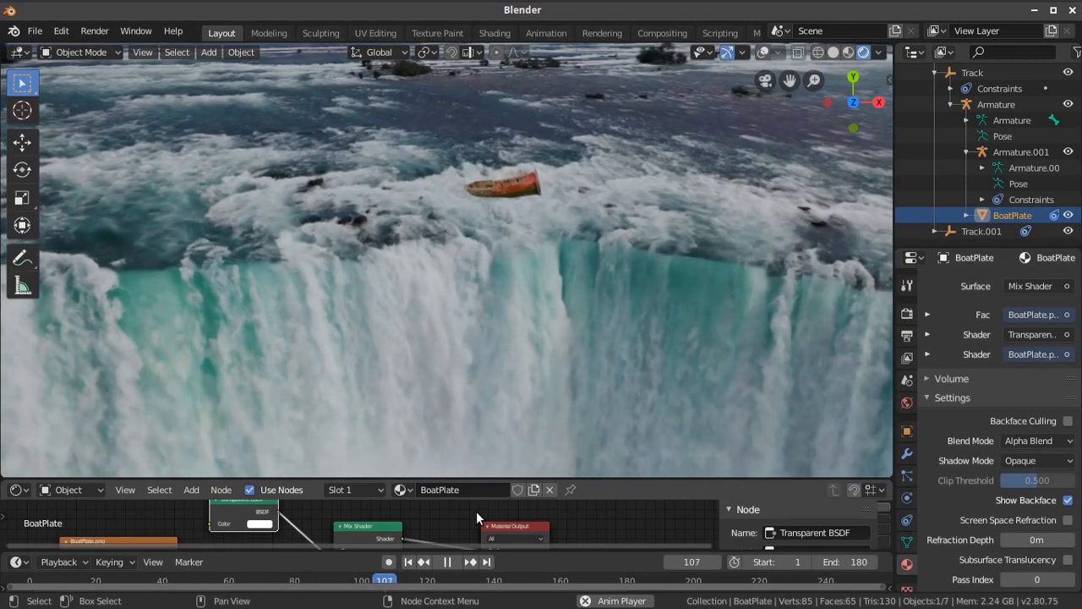
scroll(580, 205, down, 2)
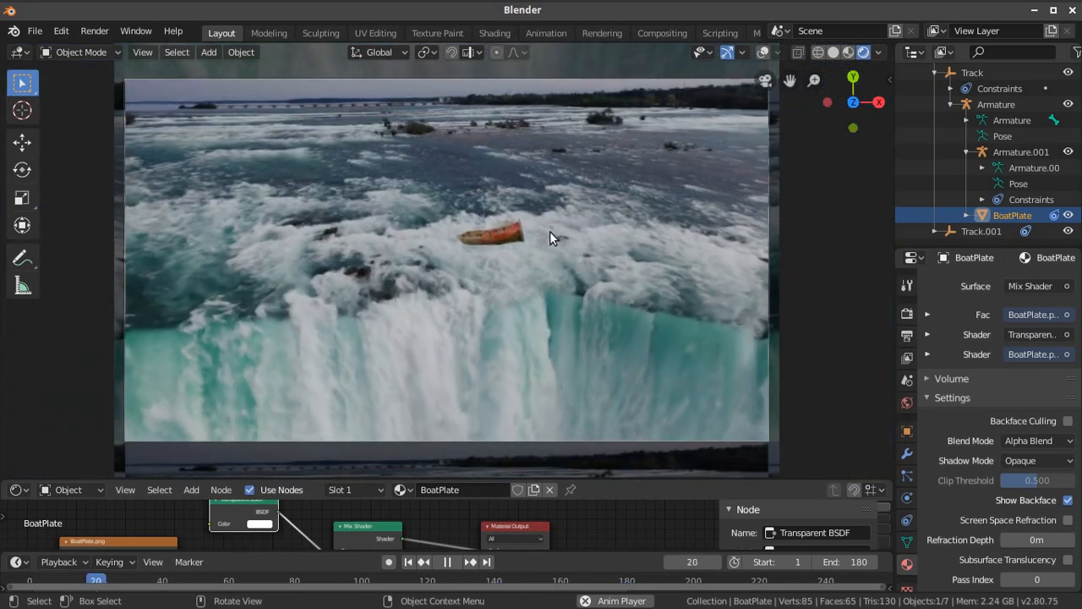
click(447, 562)
click(408, 562)
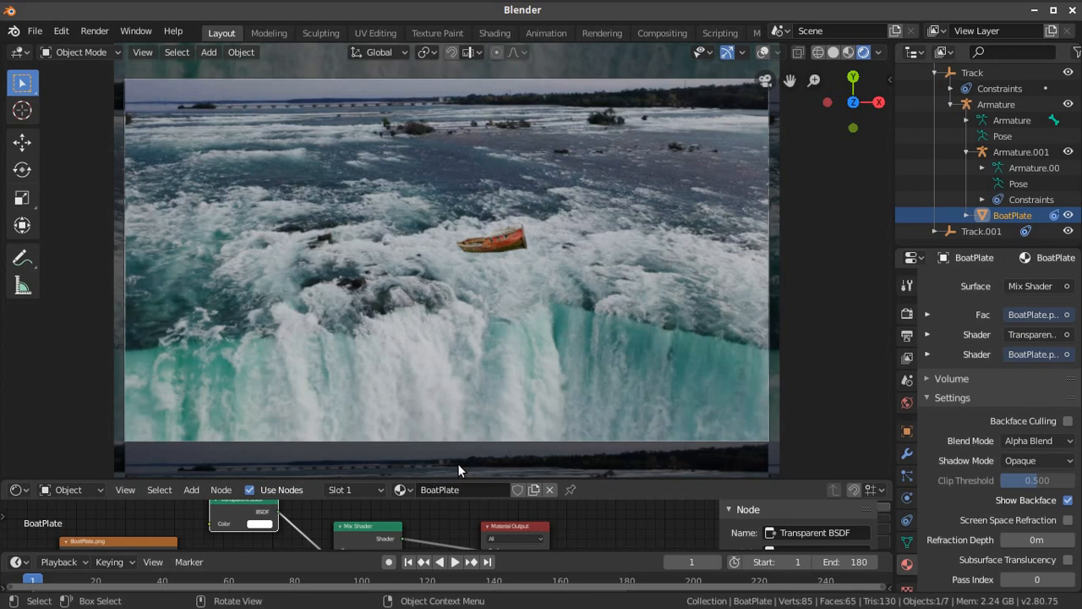
key(Home)
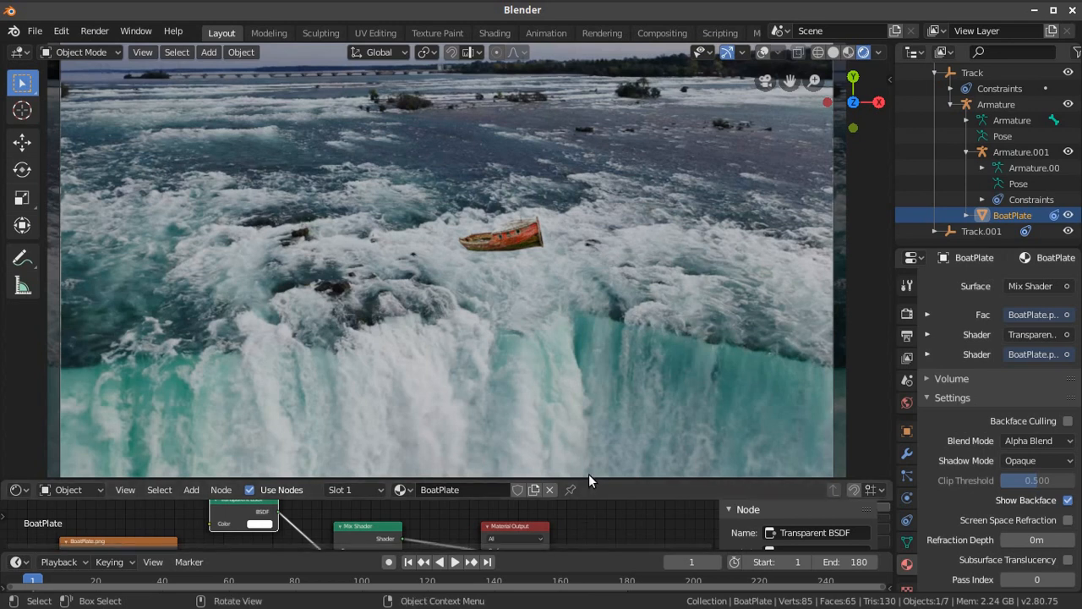
- Enlarge the node editor and insert an RGB Curves node between the BoatPlate image's colour output and the Mix Shader
drag(588, 476, 617, 267)
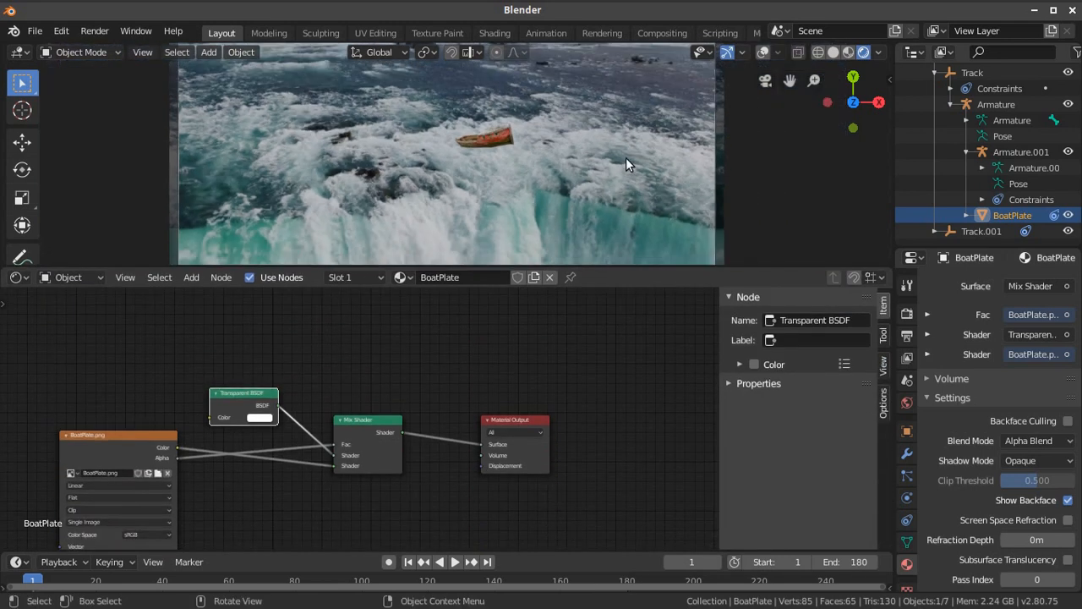
middle_drag(613, 325, 591, 293)
middle_drag(346, 462, 548, 449)
drag(301, 400, 183, 414)
click(187, 279)
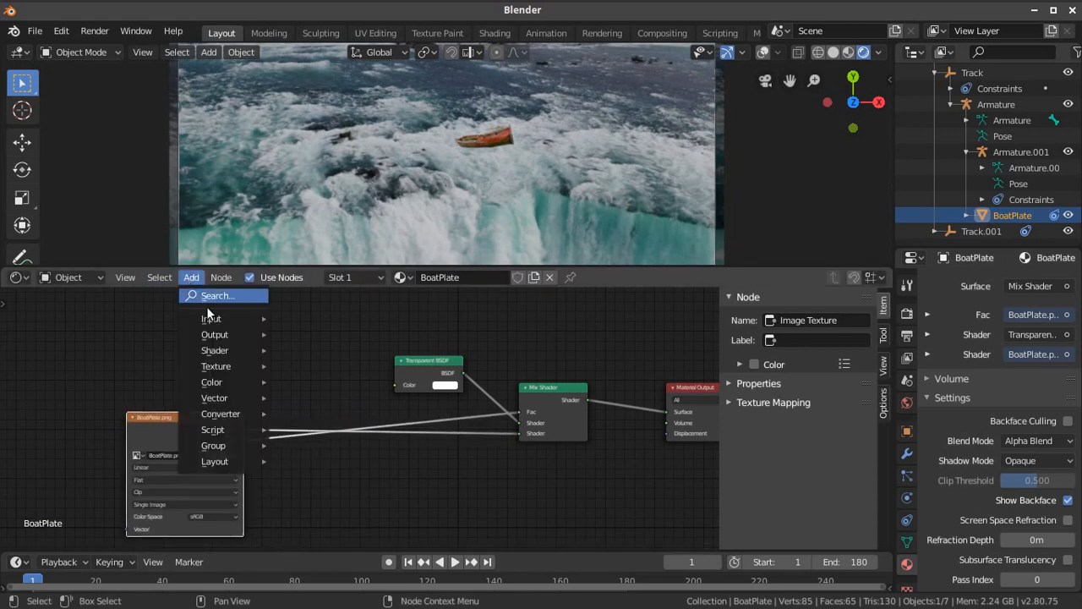
mouse_move(218, 380)
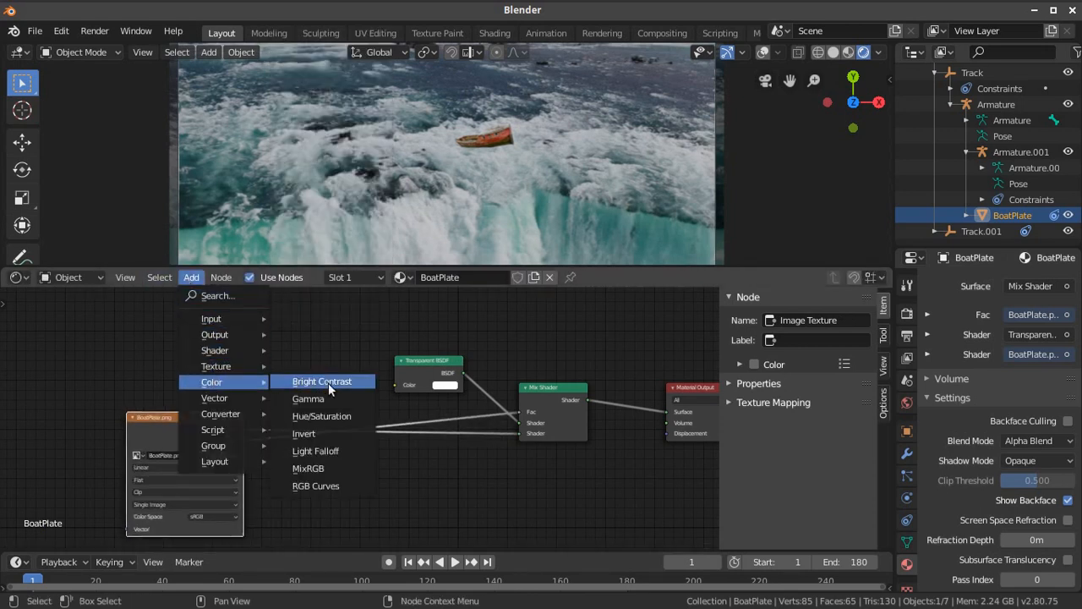
click(319, 485)
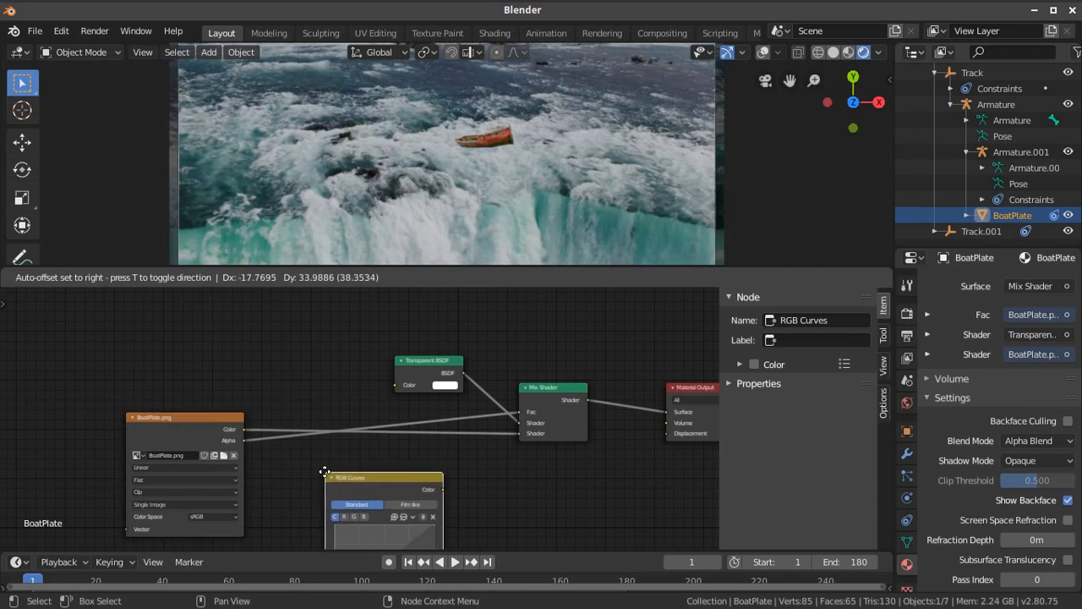
click(286, 351)
drag(315, 358, 273, 526)
middle_drag(377, 531, 446, 336)
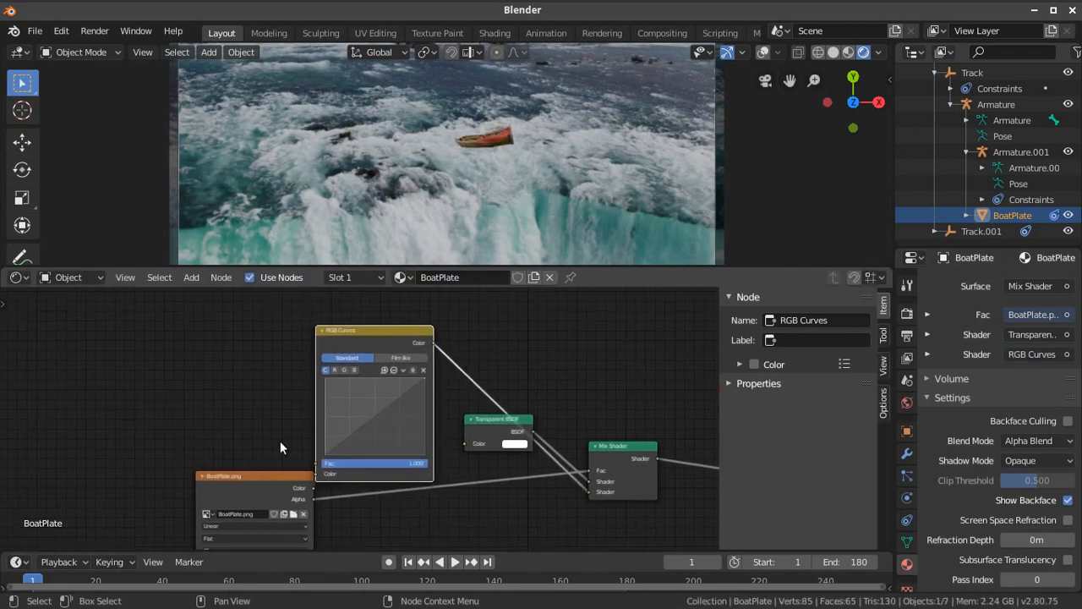
drag(261, 473, 177, 466)
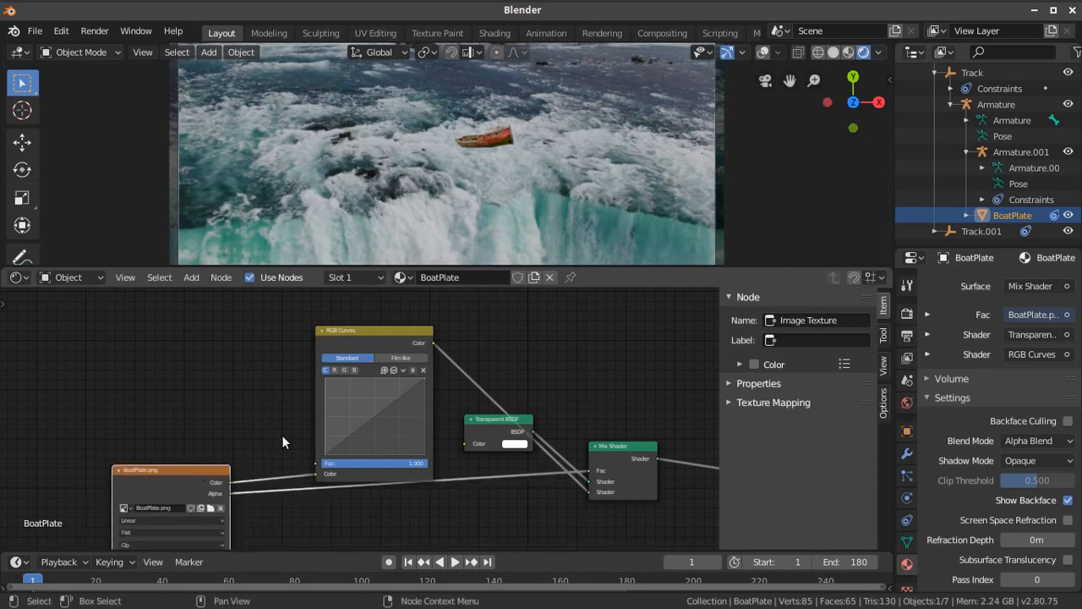
middle_drag(281, 442, 280, 476)
scroll(531, 220, down, 1)
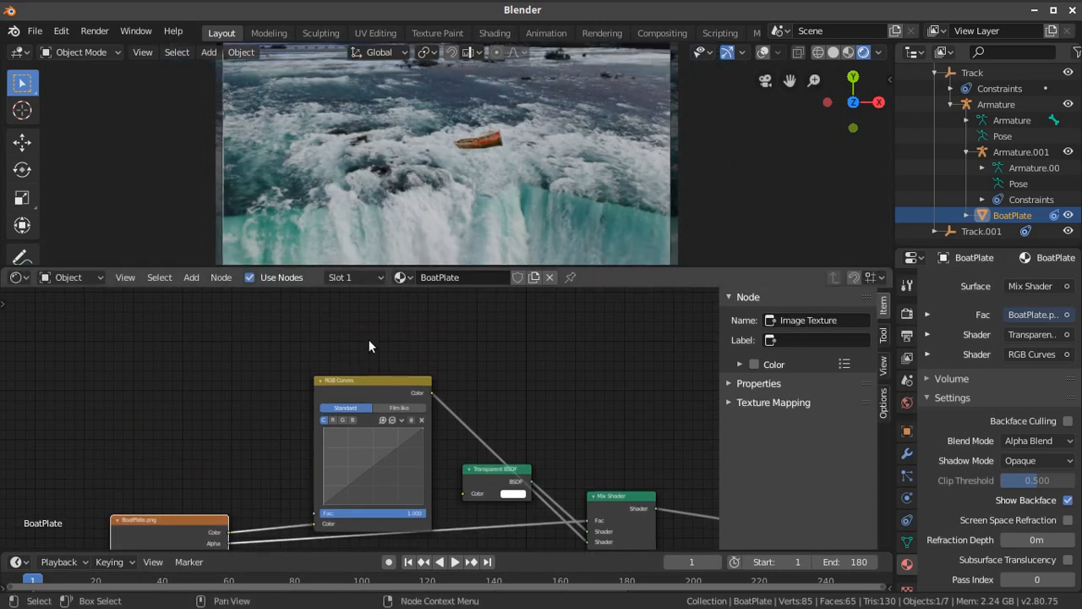
- Insert a Hue/Saturation node between the BoatPlate image and the RGB Curves node
click(193, 277)
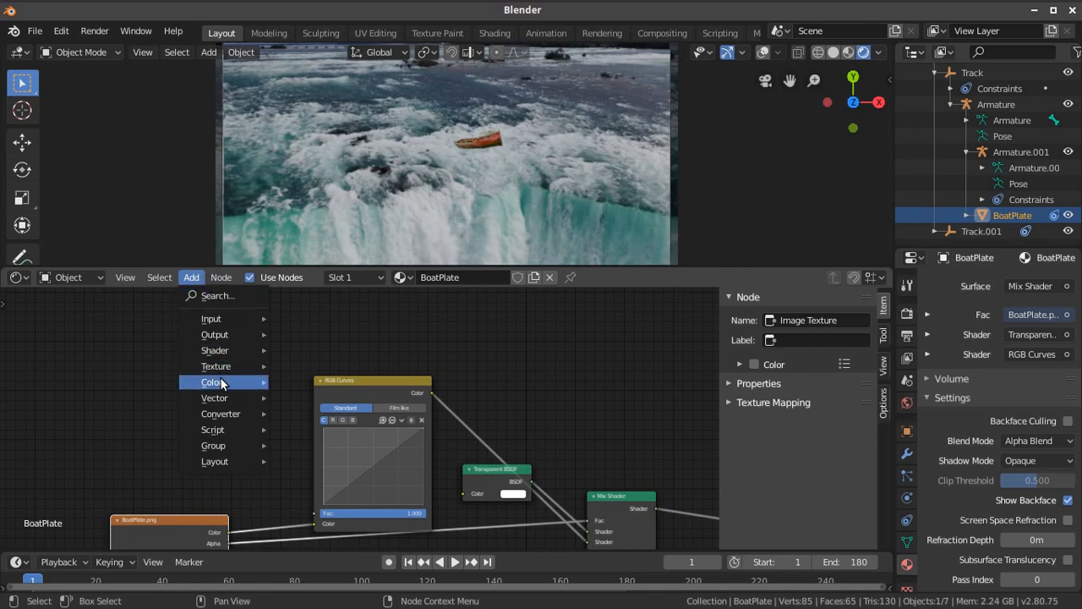
mouse_move(221, 387)
click(324, 416)
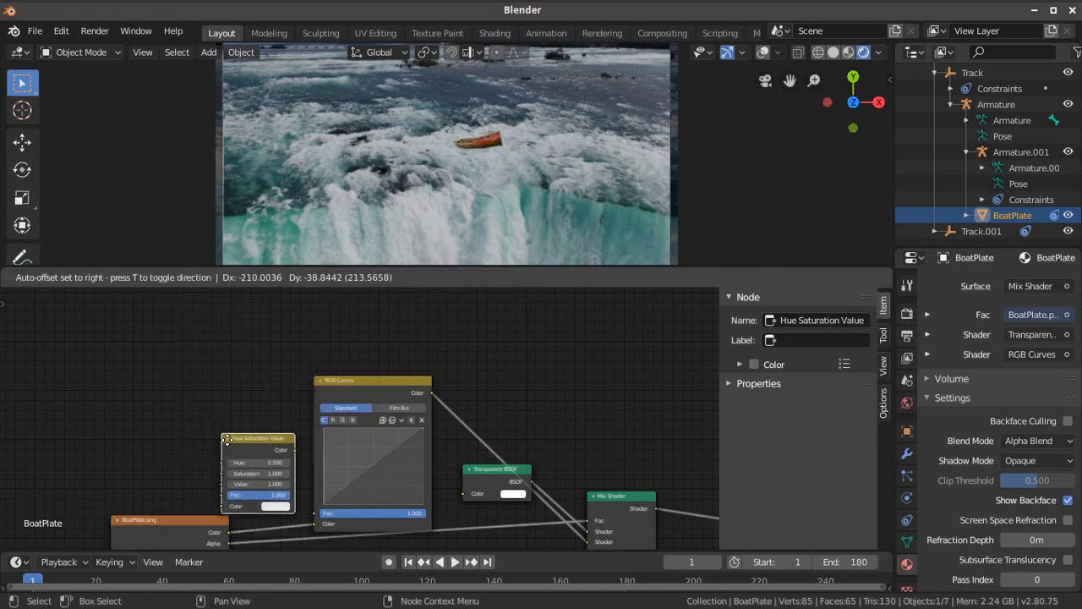
click(269, 449)
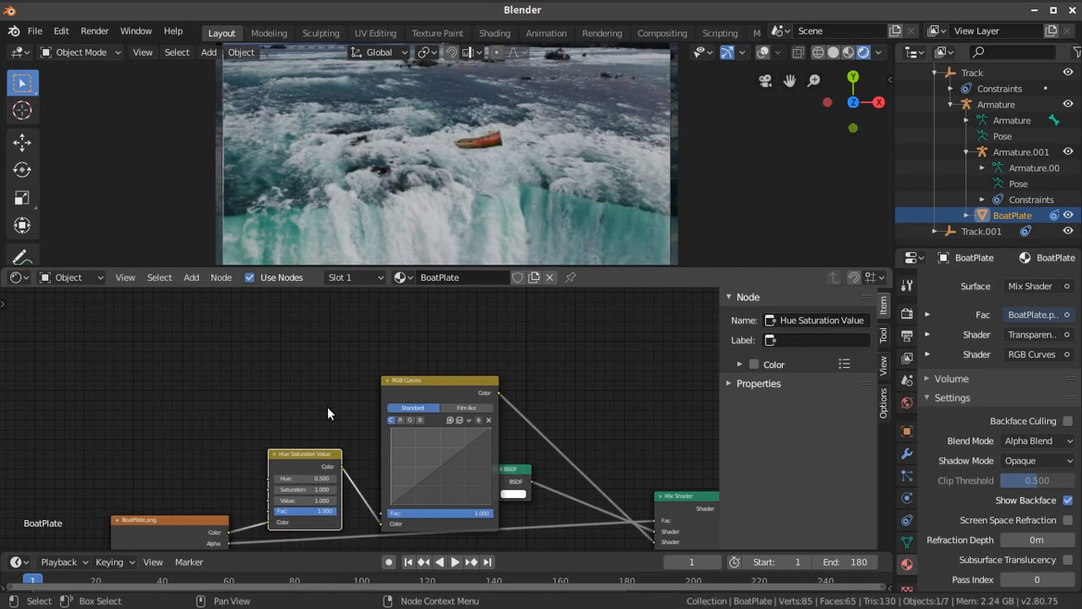
- Set the Hue Saturation Value node's saturation to 0.8
scroll(393, 347, up, 3)
click(386, 436)
text(1.0)
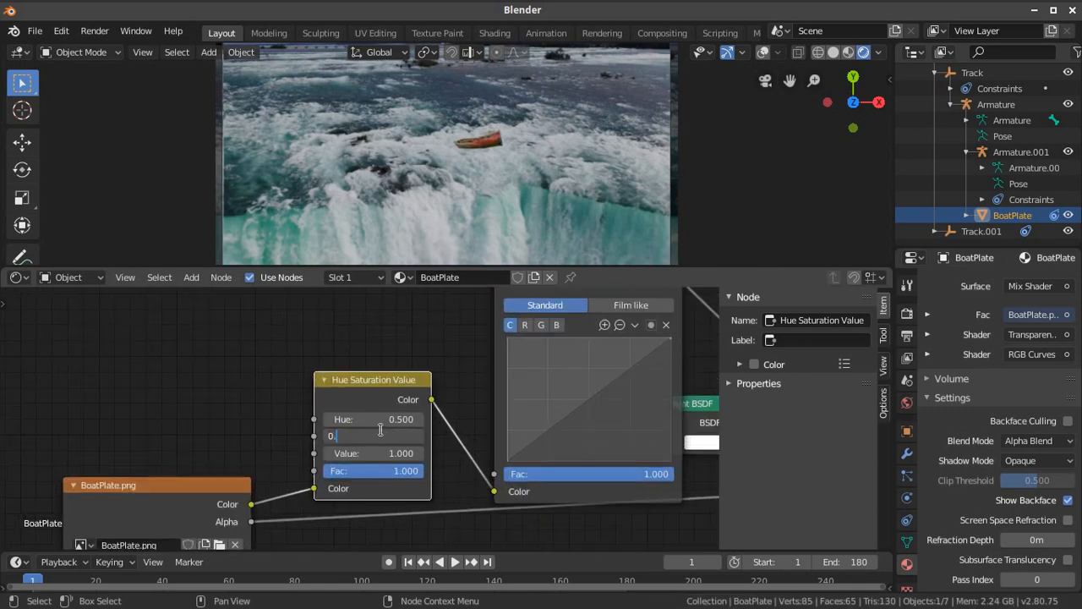
key(Return)
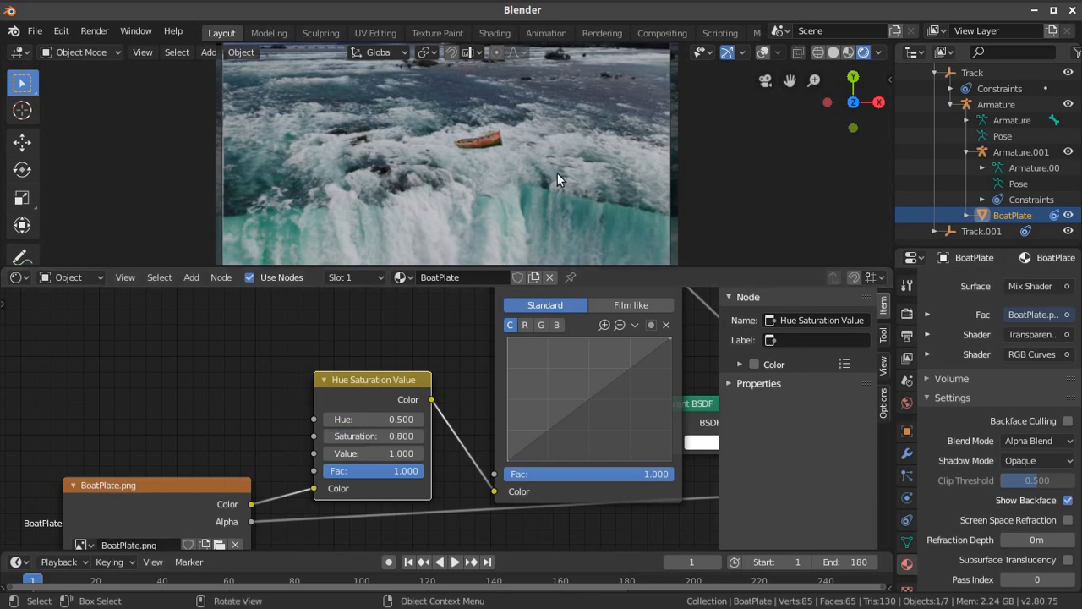
scroll(548, 178, up, 1)
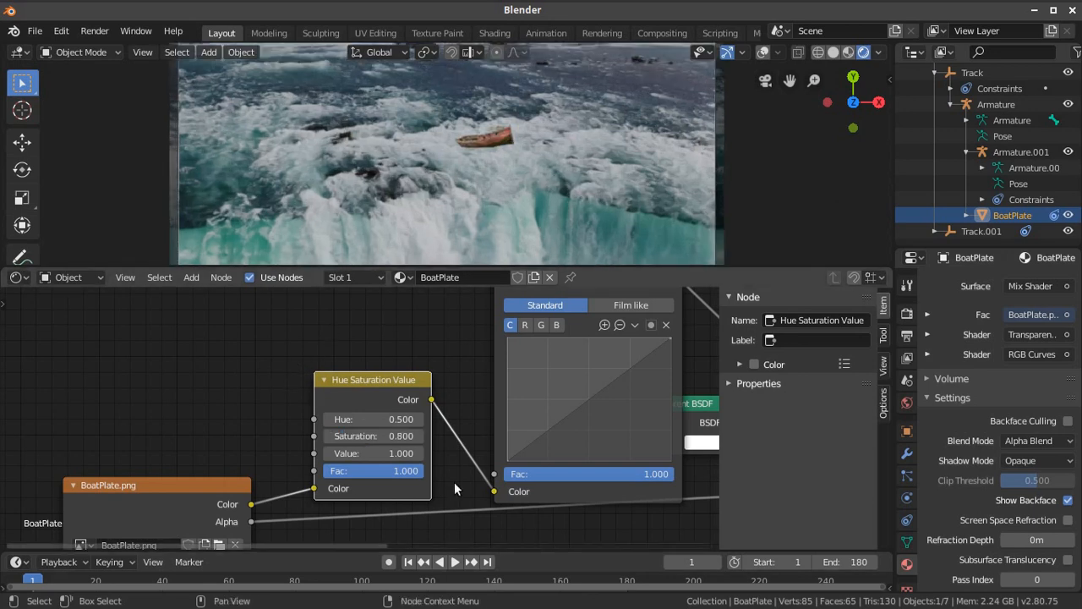
- Darken the boat by pulling the combined RGB curve down at a midtone point of about X 0.58, Y 0.36
middle_drag(438, 437, 262, 486)
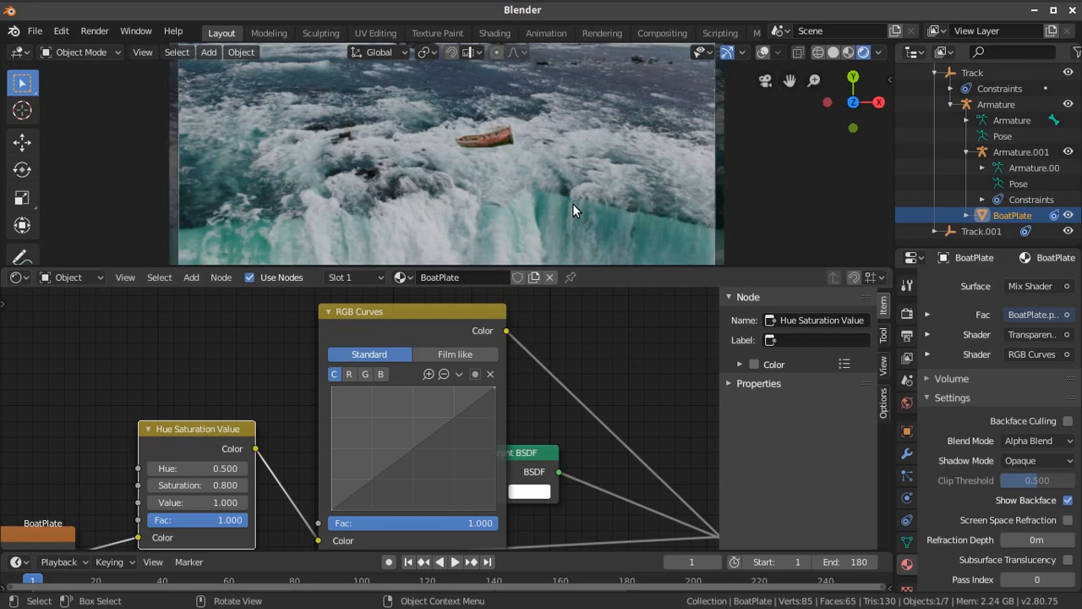
scroll(572, 184, up, 3)
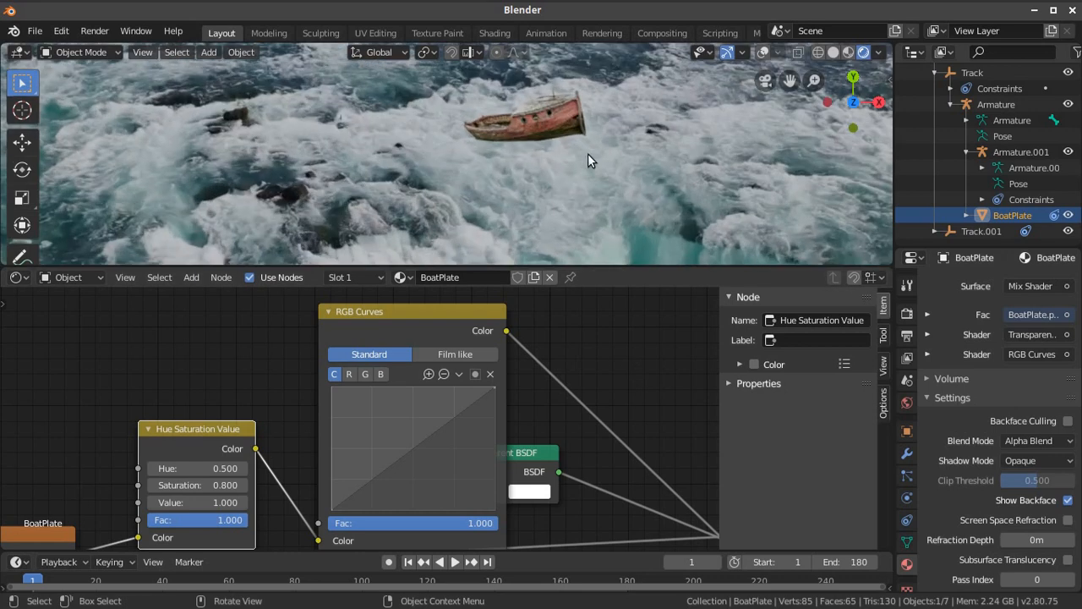
scroll(586, 154, down, 2)
middle_drag(601, 377, 543, 346)
drag(407, 420, 419, 431)
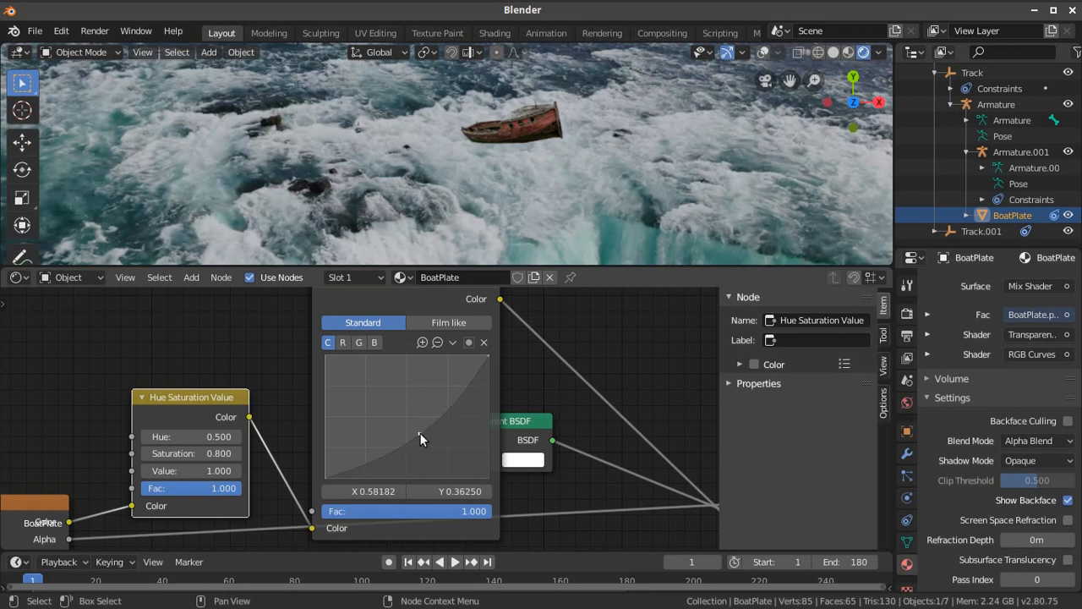
- Slightly lower the red channel curve with a midpoint at about X 0.52, Y 0.475
click(343, 343)
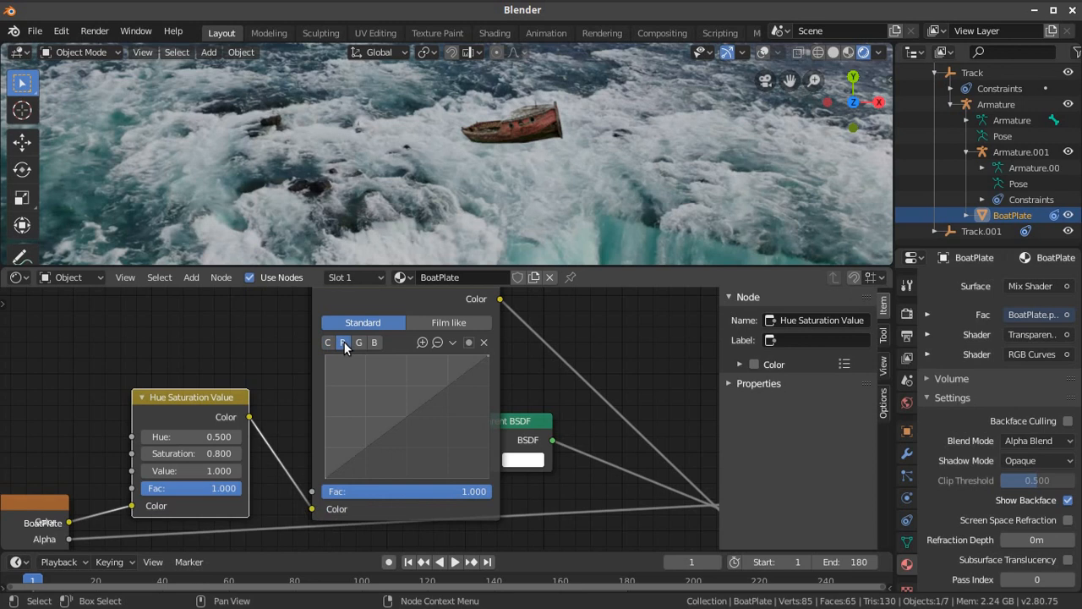
click(407, 417)
drag(408, 417, 409, 420)
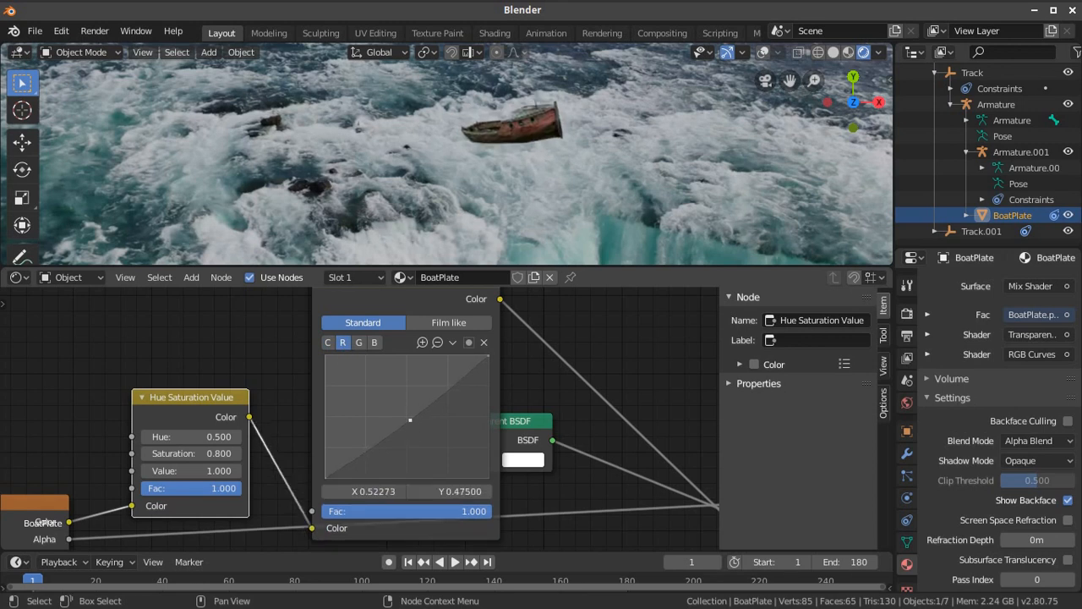
- Shape the combined curve into an S by adding a raised highlight point and moving the midtone point to about X 0.54, Y 0.30
click(328, 342)
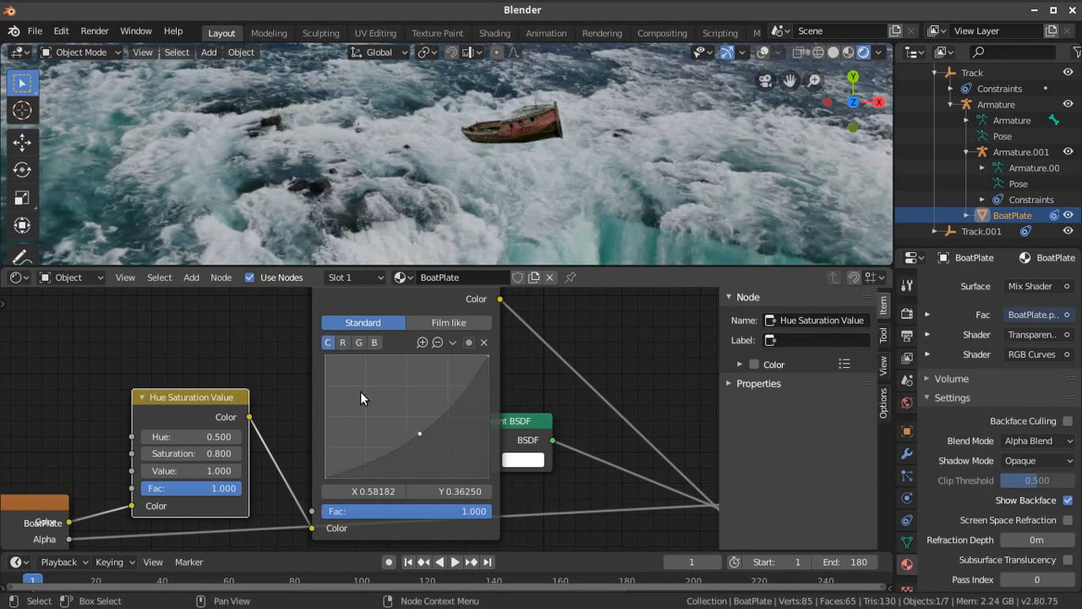
drag(419, 435, 415, 436)
drag(472, 378, 463, 370)
mouse_move(415, 439)
mouse_down()
mouse_move(419, 447)
mouse_move(413, 441)
mouse_up()
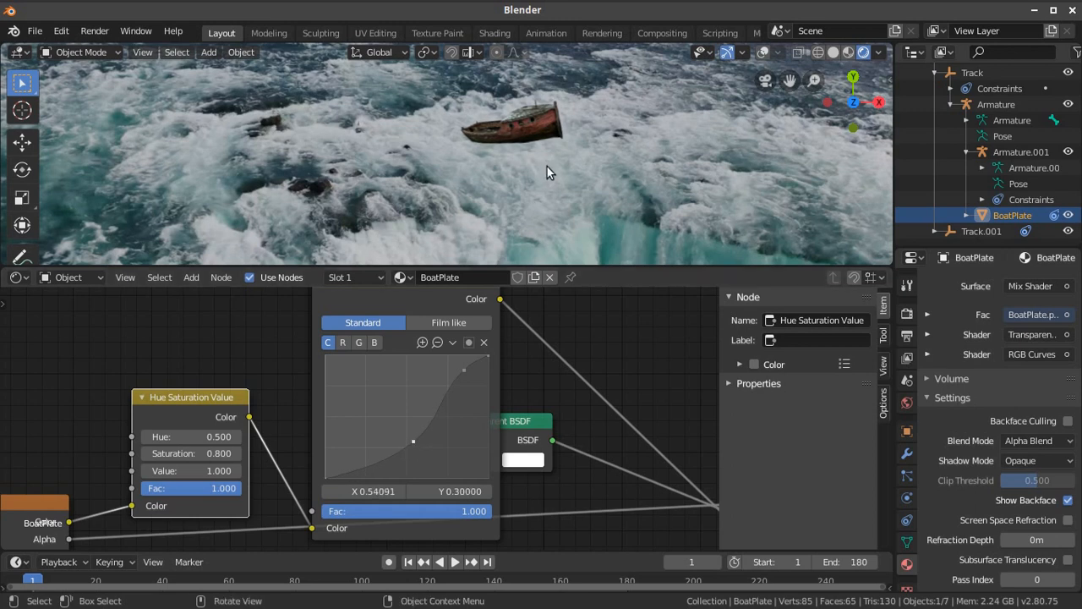
- Enlarge the 3D viewport and play the composited boat shot to check it, then return to the first frame
scroll(547, 171, down, 3)
scroll(546, 177, down, 3)
scroll(499, 164, up, 2)
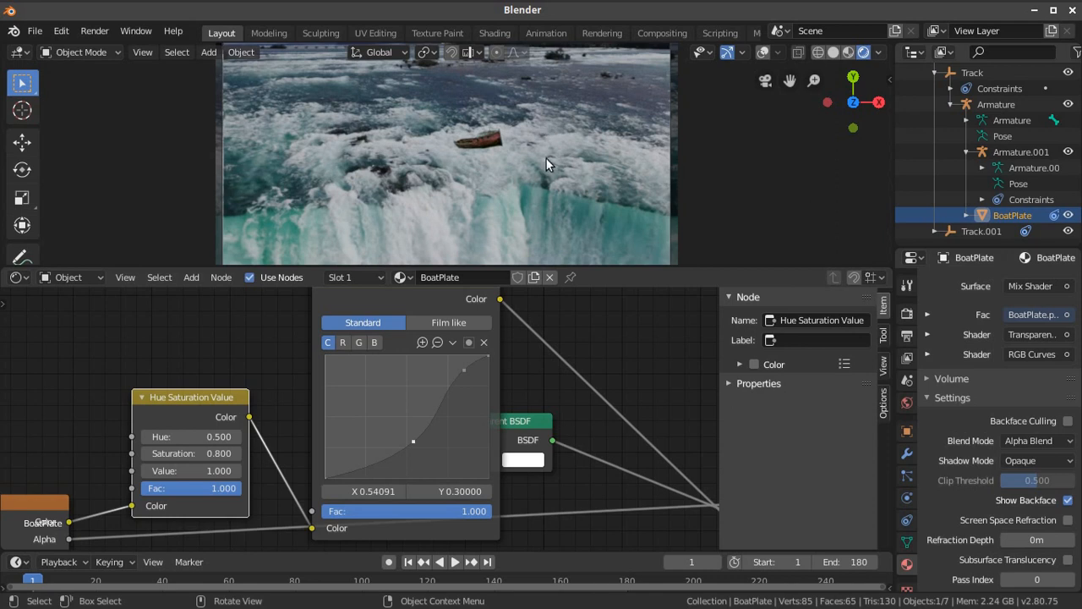
drag(219, 264, 258, 470)
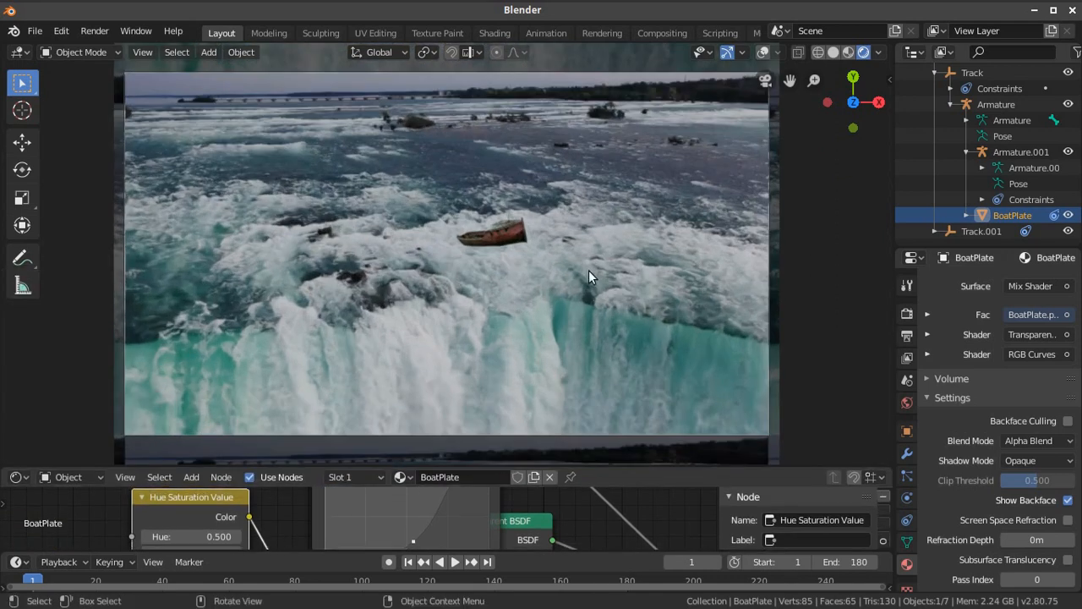
click(454, 561)
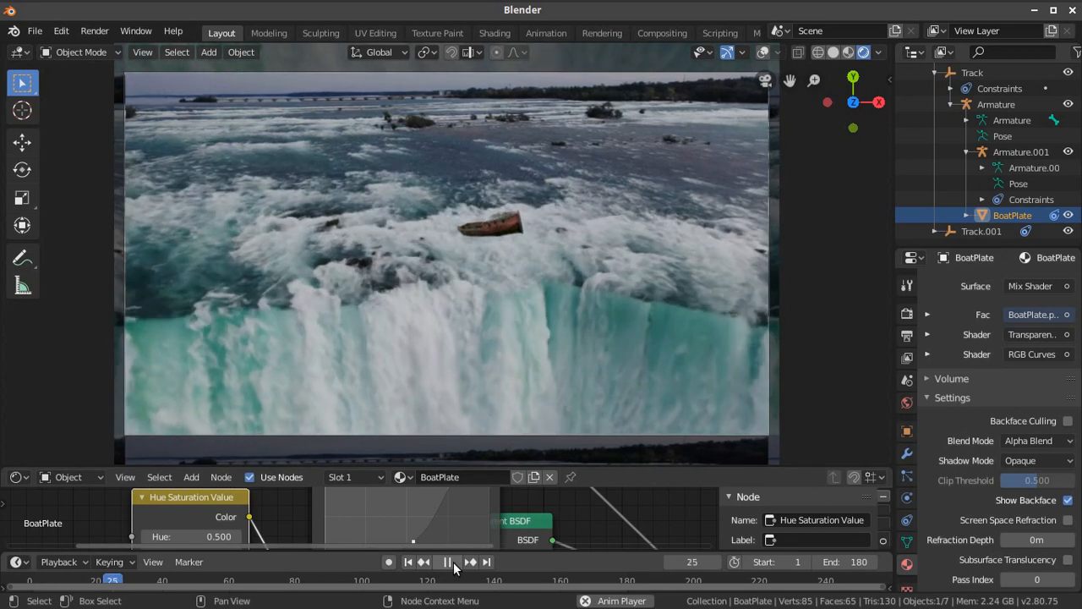
click(454, 563)
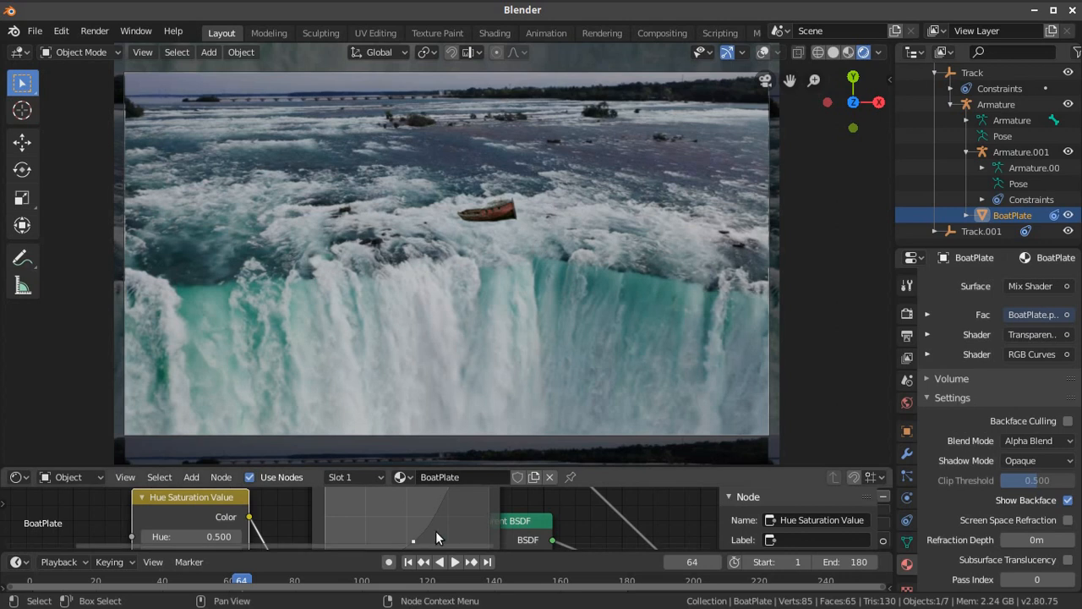
click(408, 561)
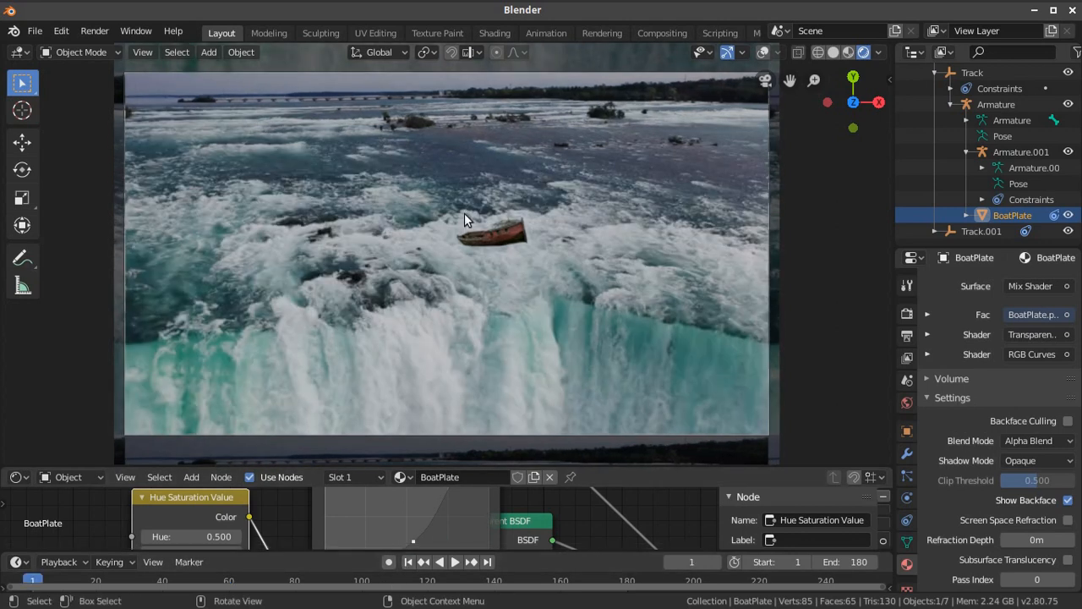
- Save the project as untitled.blend in the Desktop folder
click(35, 31)
click(72, 153)
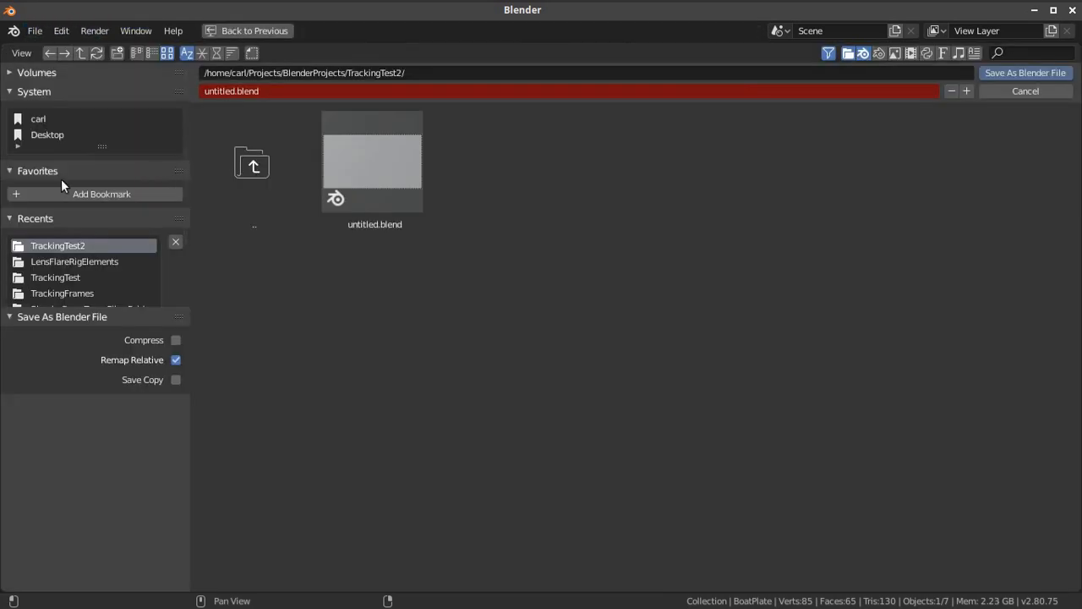
click(47, 134)
click(1027, 72)
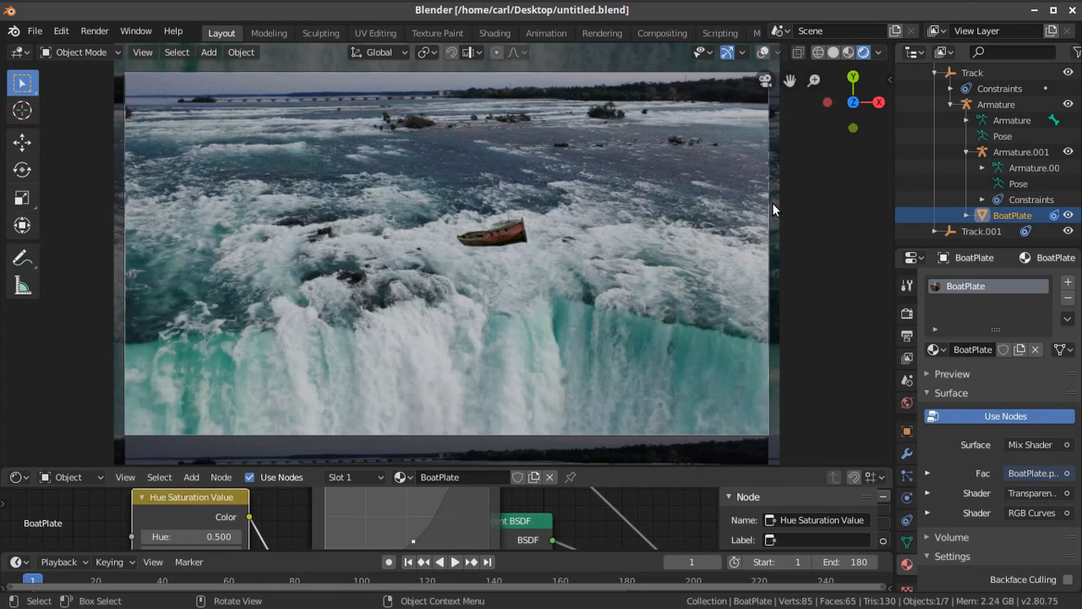
- Add a Video Editing workspace to the project
scroll(733, 40, down, 2)
click(746, 33)
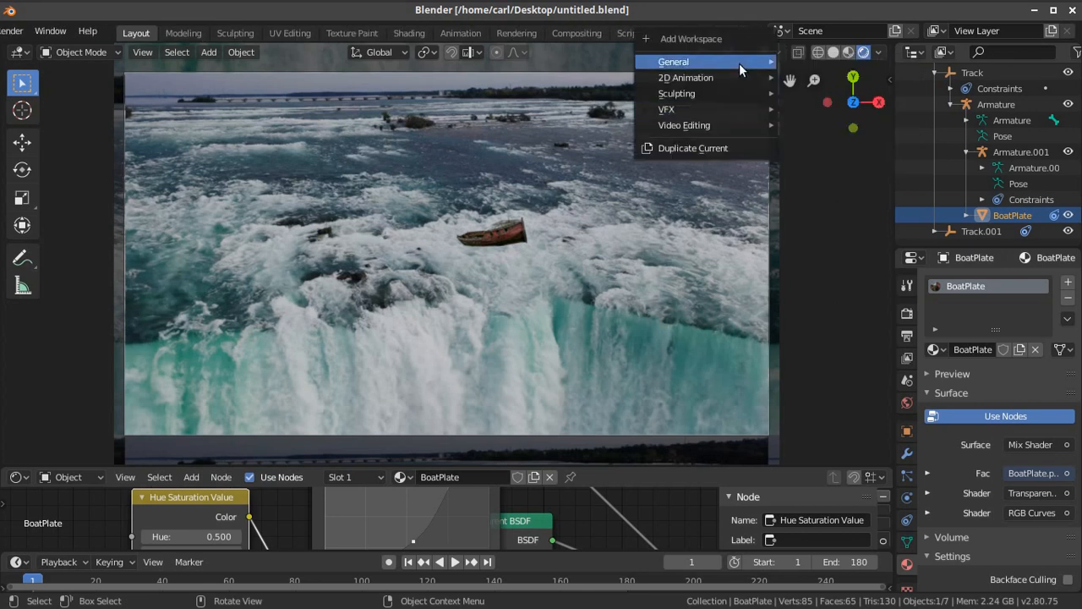
mouse_move(714, 105)
mouse_move(735, 125)
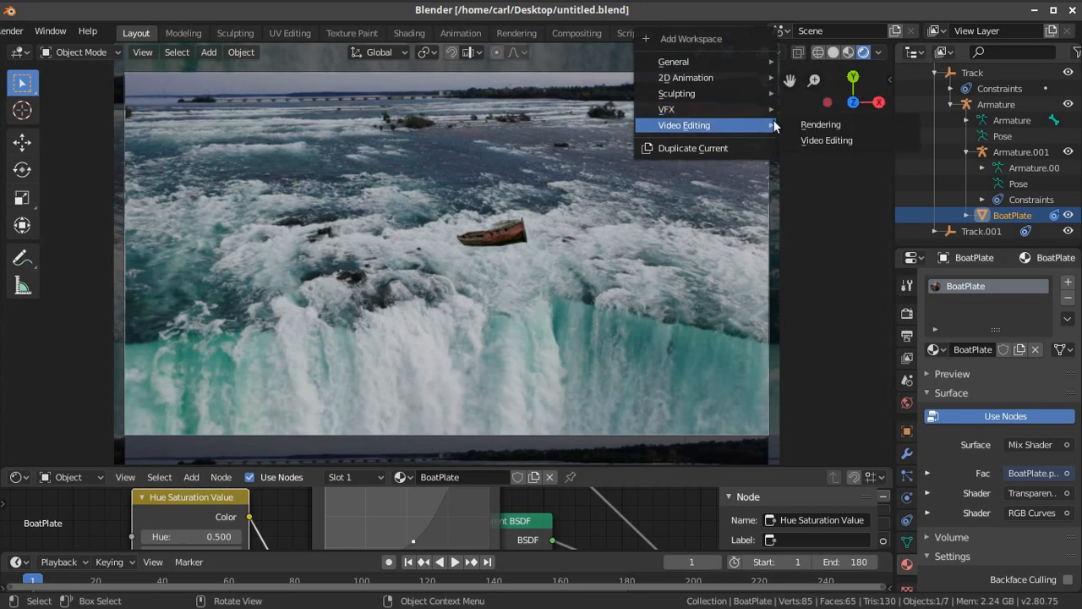
click(822, 141)
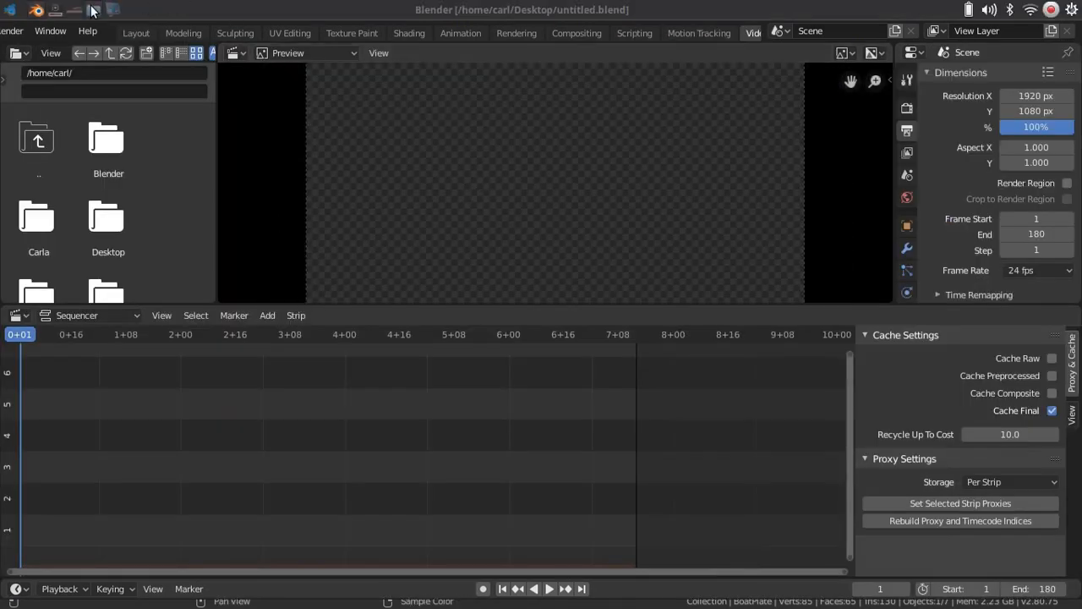
- Switch to the file manager and preview Water - 26579.mp4 from the TrackingTest2 folder in the video player
click(93, 11)
scroll(478, 291, down, 1)
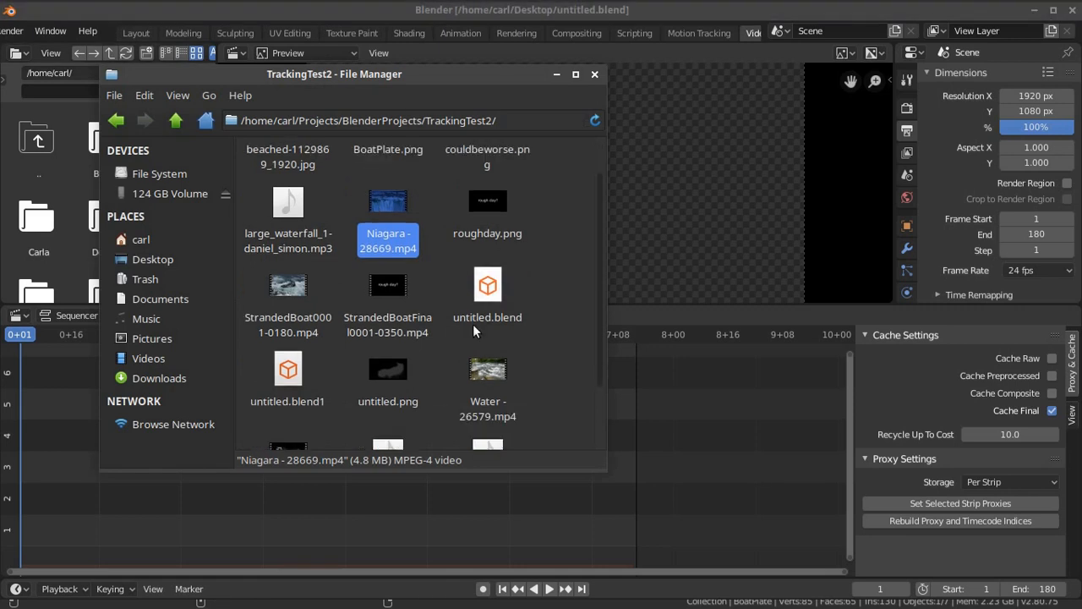
double_click(495, 376)
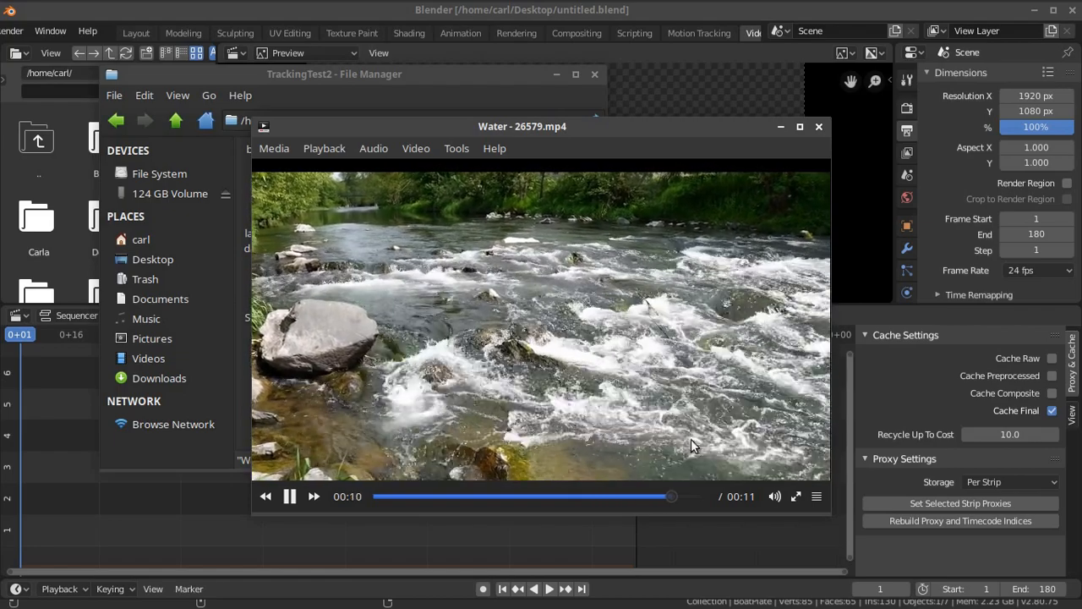
click(818, 128)
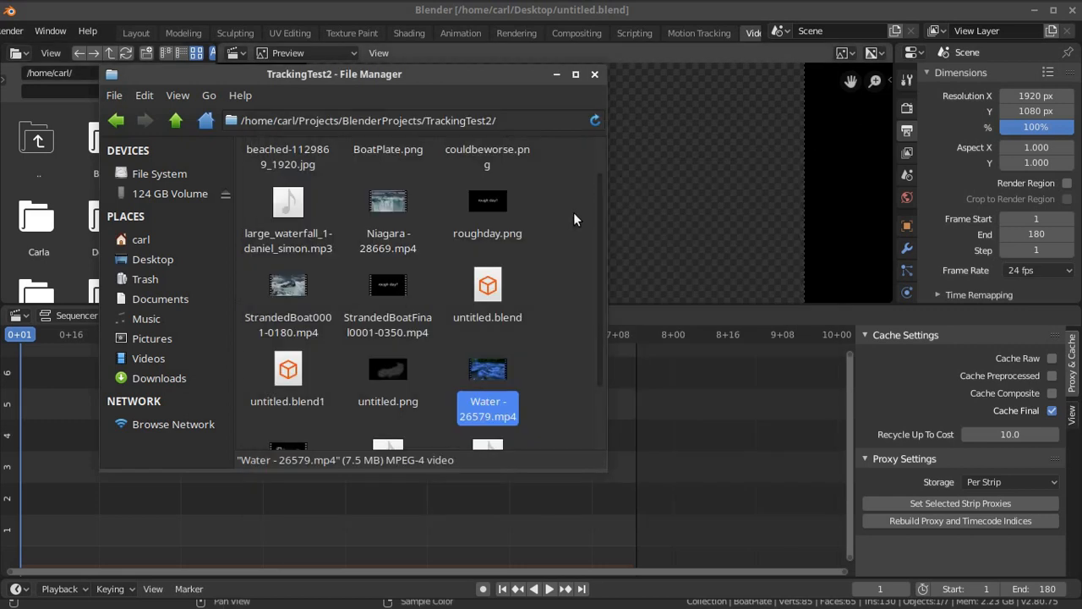
- Import Water - 26579.mp4 from the file manager into the Blender sequencer at the first frame
drag(494, 370, 93, 499)
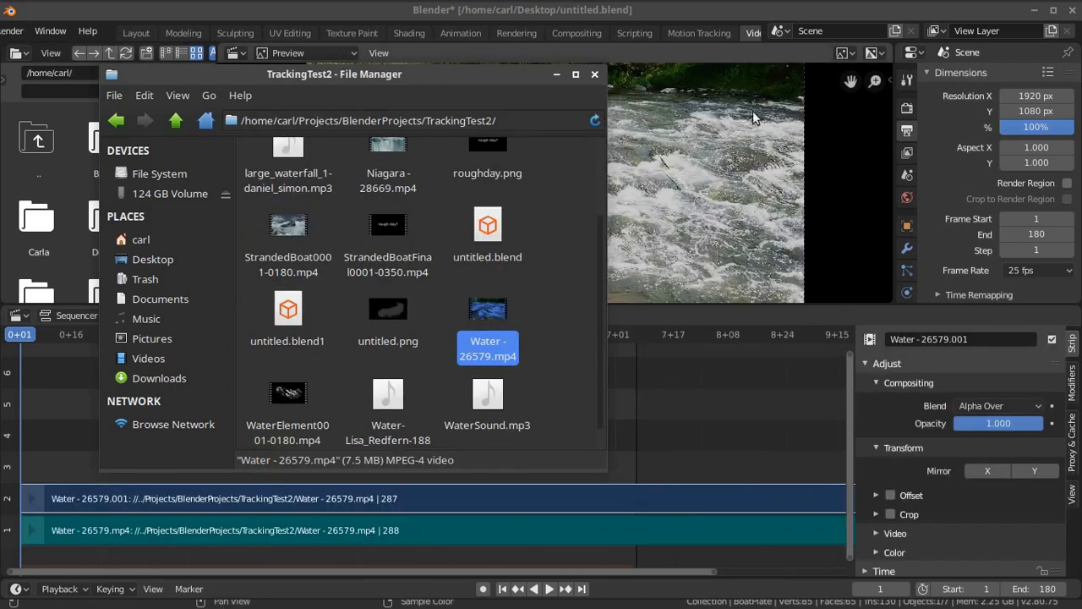
click(712, 16)
scroll(463, 460, down, 2)
- Erase the water clip's audio strip and move its video strip down to channel 1
right_click(478, 532)
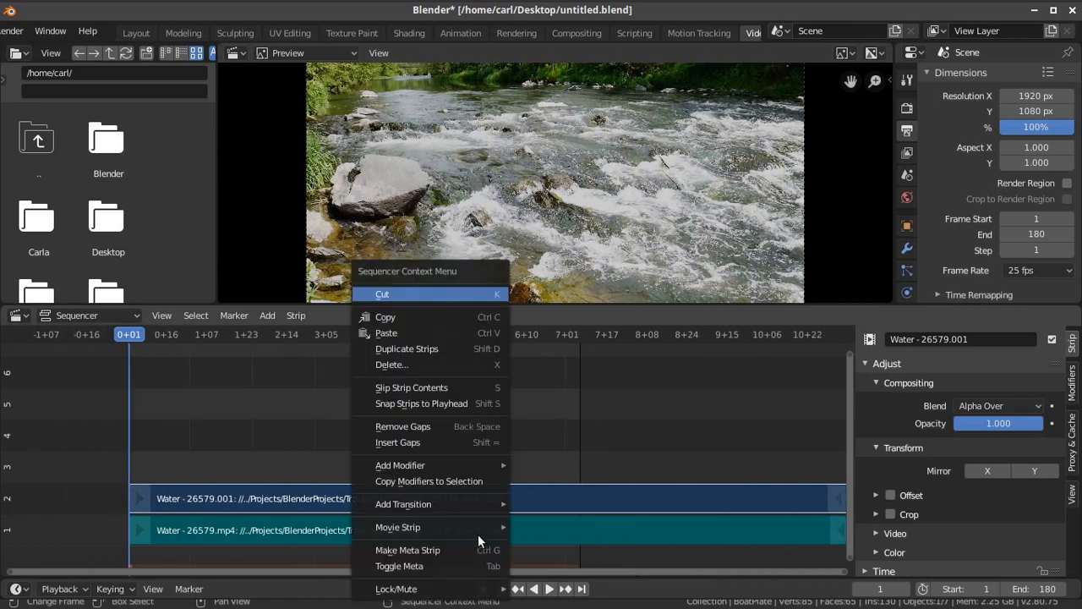
click(313, 525)
key(x)
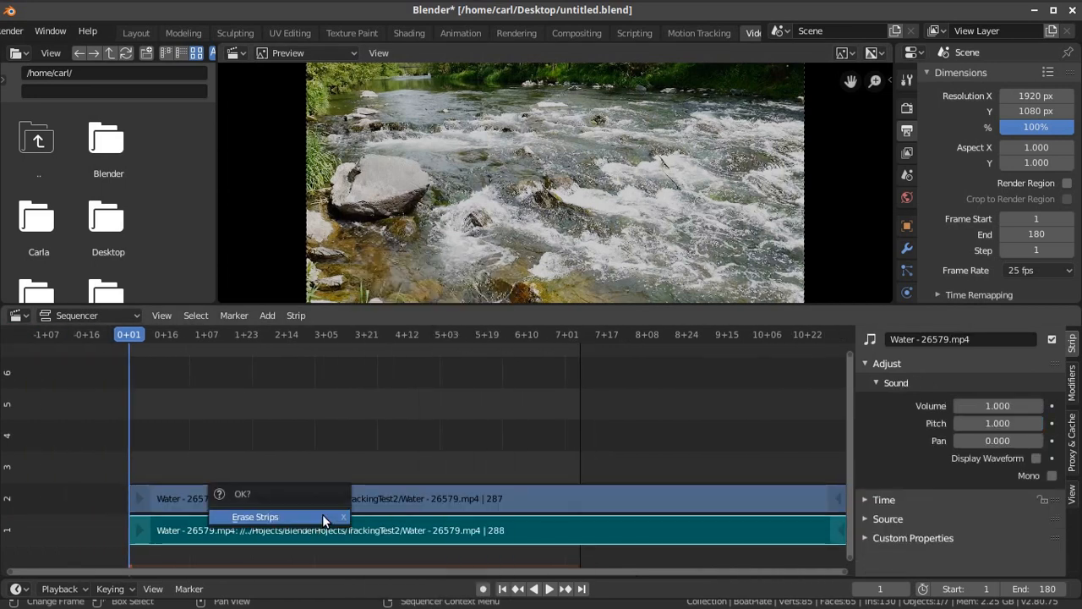
click(347, 517)
click(378, 498)
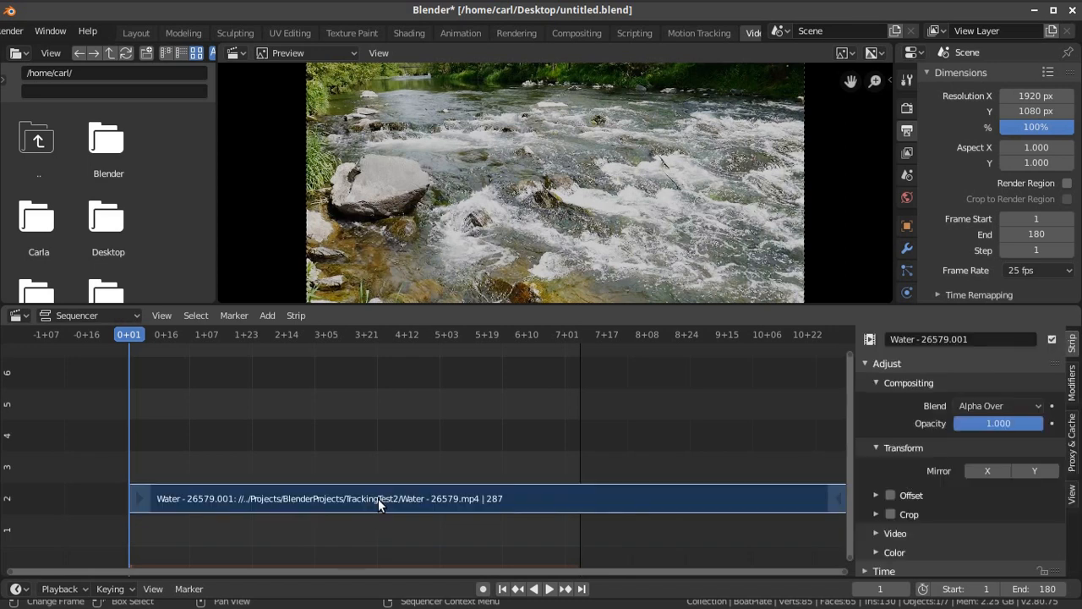
key(g)
click(374, 530)
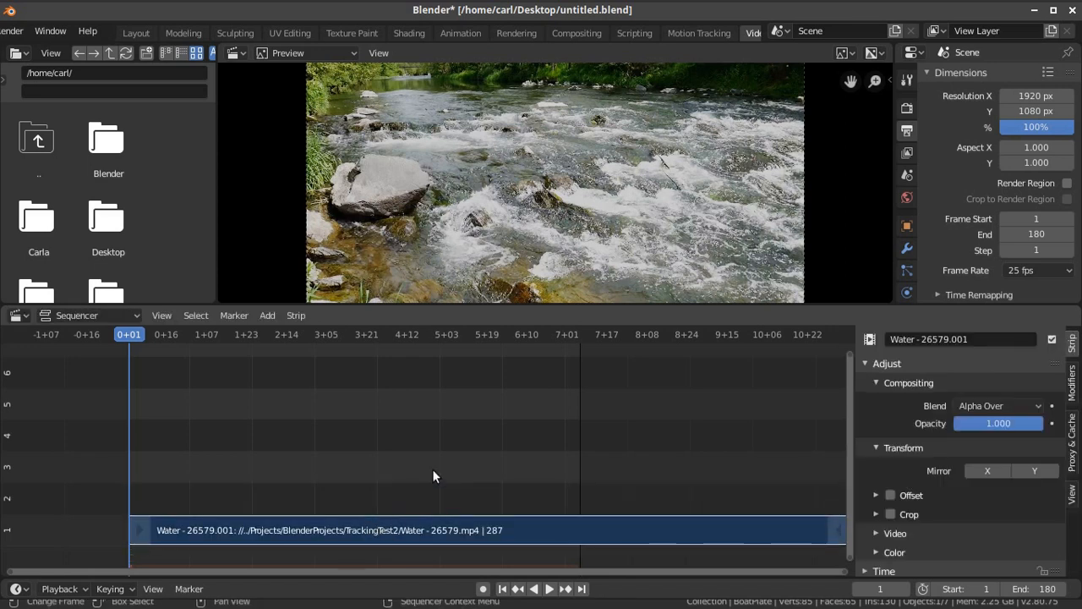
- Play the water clip in the sequencer preview and return to the first frame
click(550, 589)
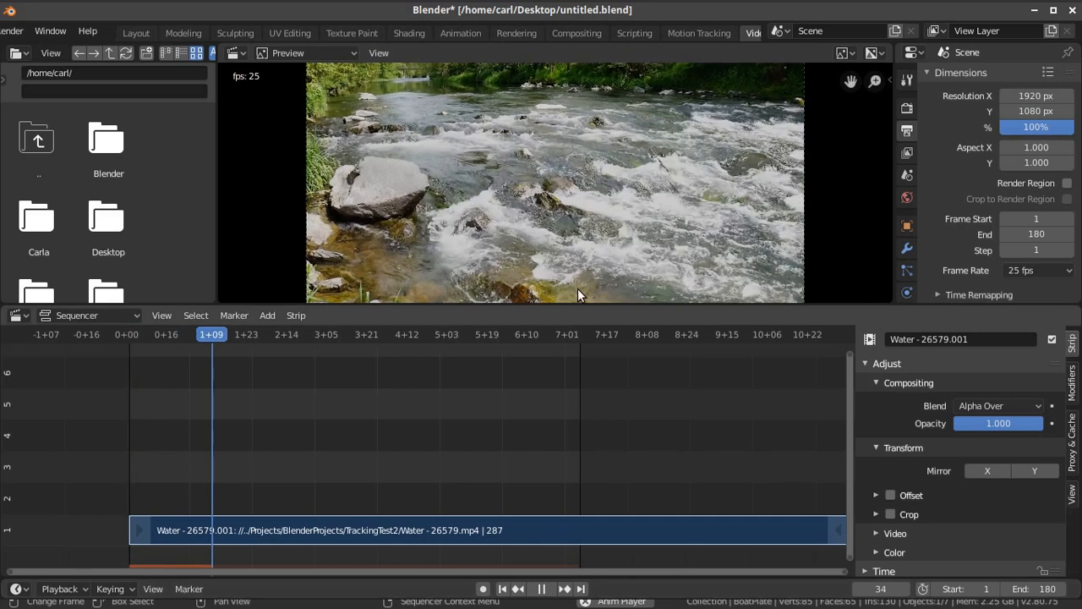
click(542, 589)
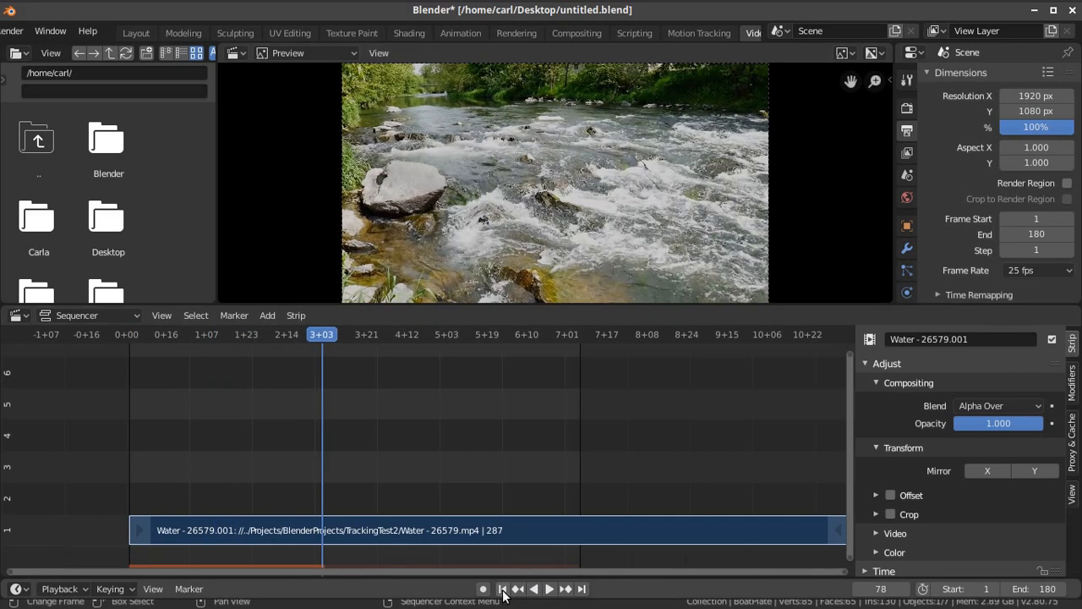
click(502, 588)
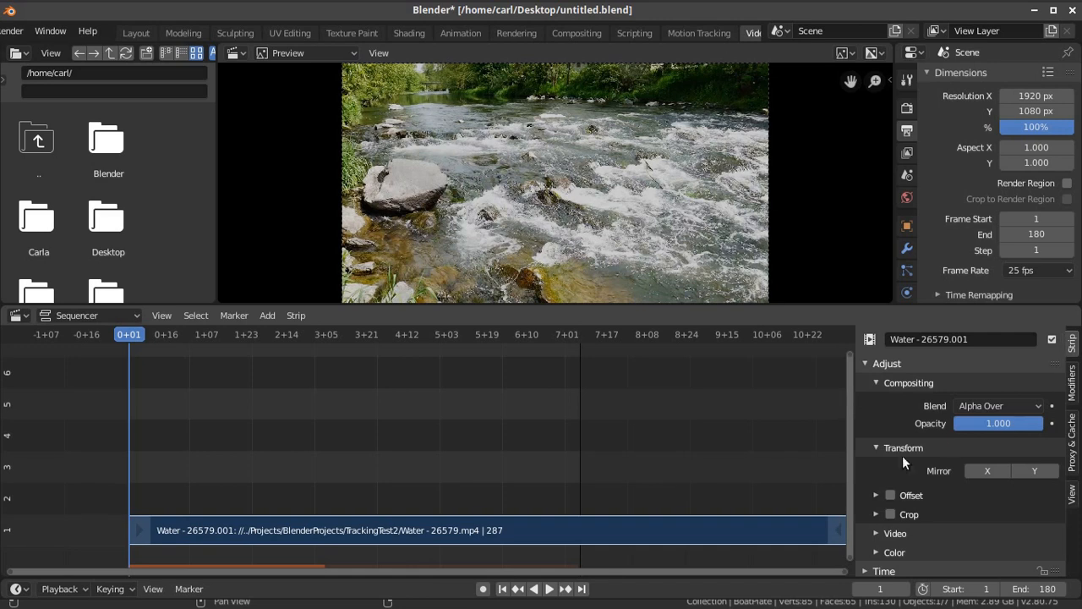
- Set the water strip's colour saturation to 0 to make it black and white
click(880, 549)
scroll(874, 513, down, 3)
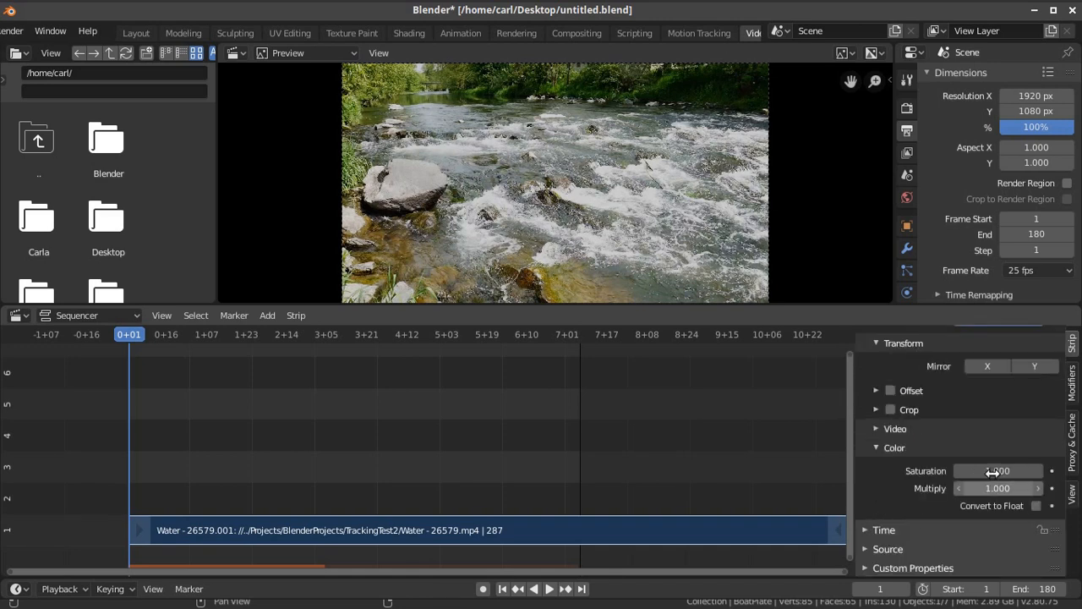
drag(1008, 467, 921, 469)
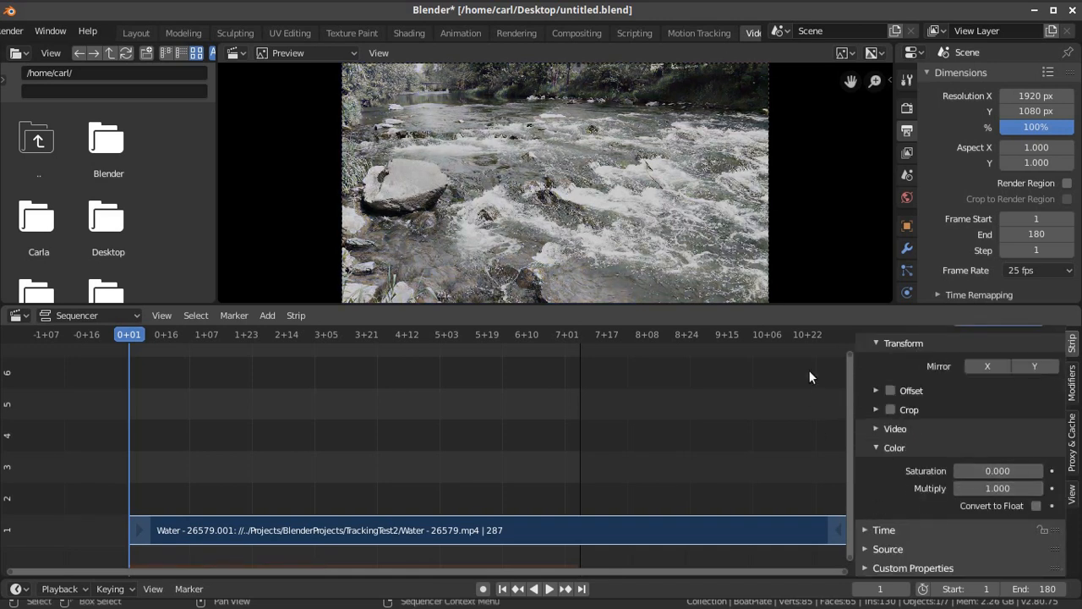
- Add a Curves modifier to the water strip
click(1072, 382)
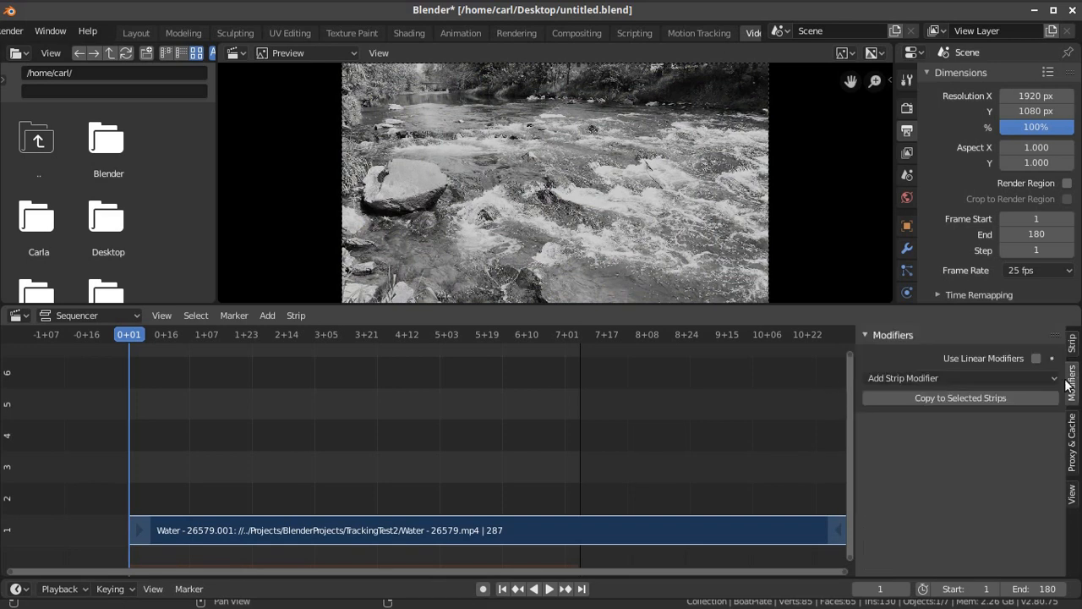
click(1011, 377)
click(969, 413)
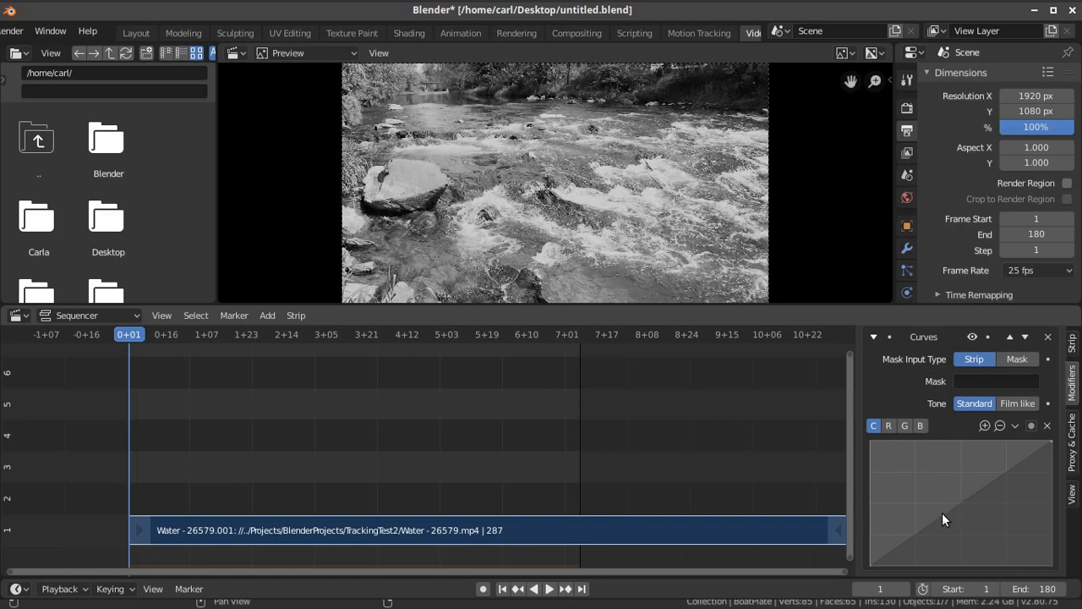
- Shape the combined curve into a steep S, with a dark point near the baseline just past the middle and a raised highlight point
drag(954, 508, 989, 527)
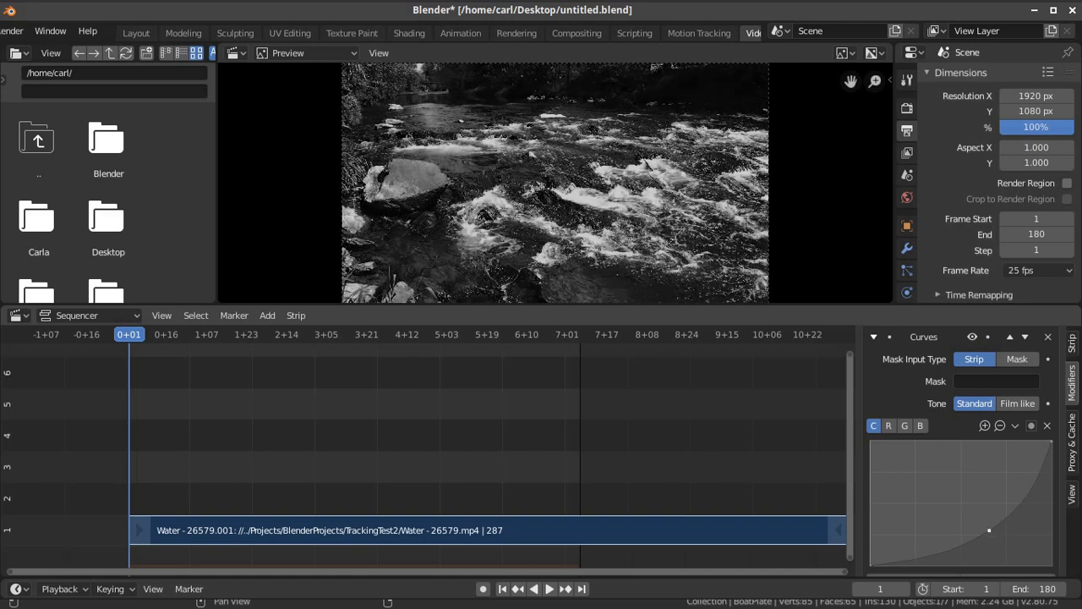
key(ctrl+z)
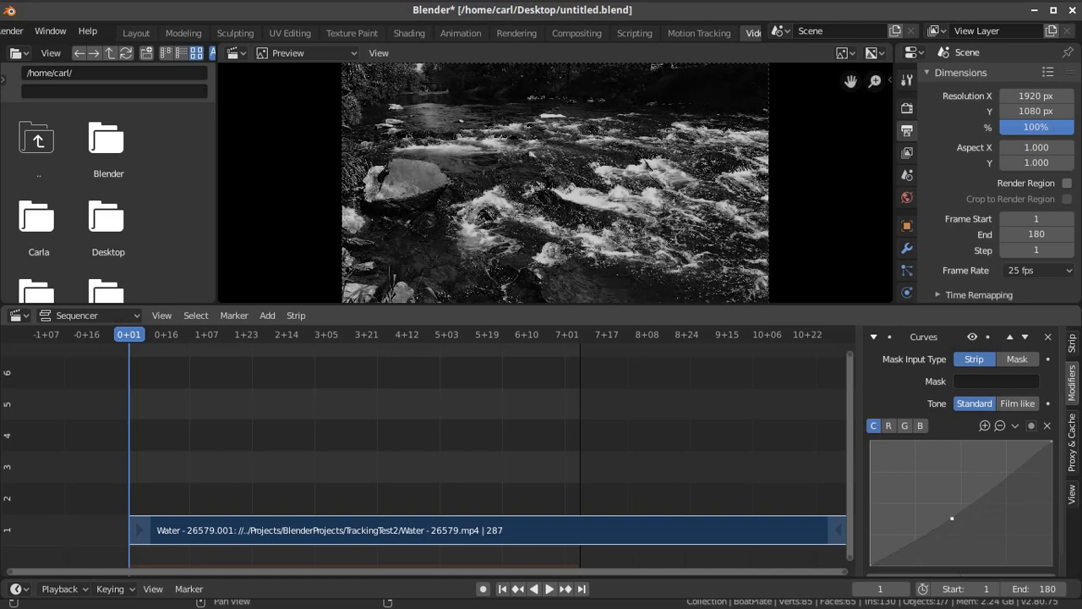
drag(882, 559, 999, 507)
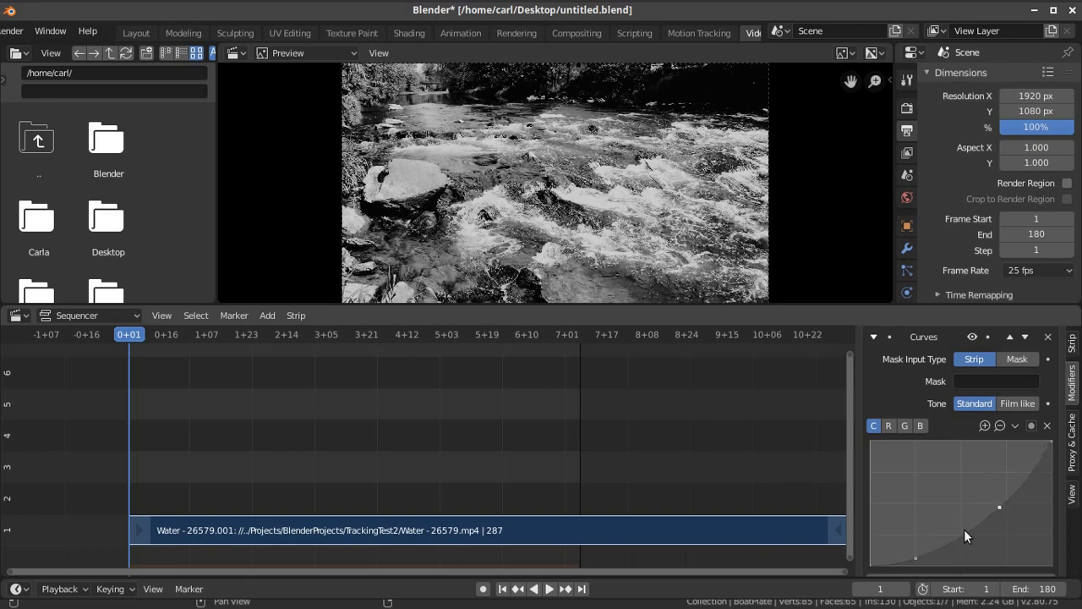
drag(916, 558, 953, 558)
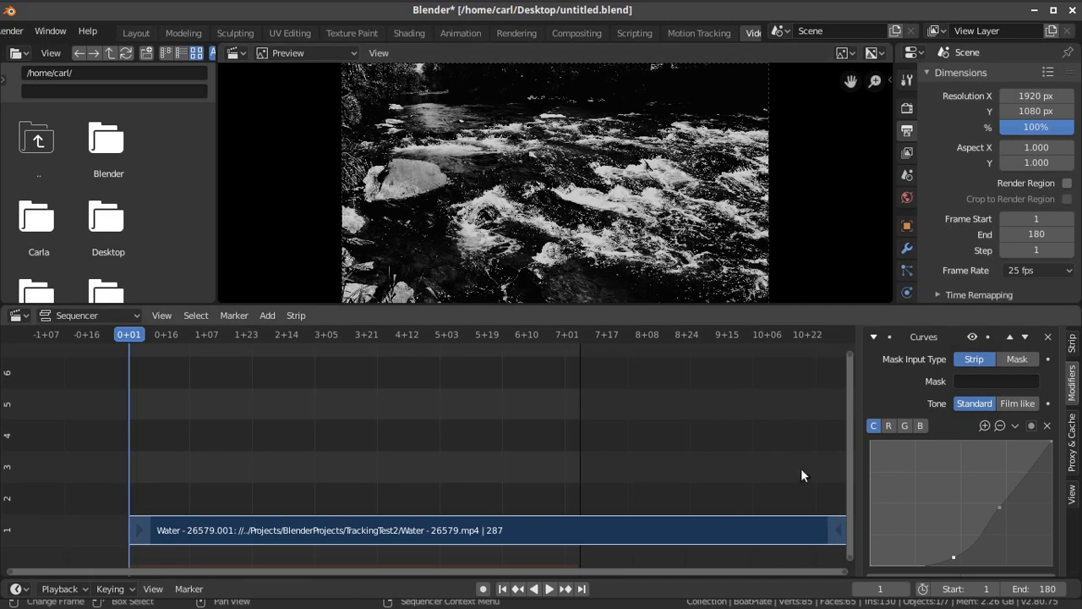
drag(954, 558, 969, 553)
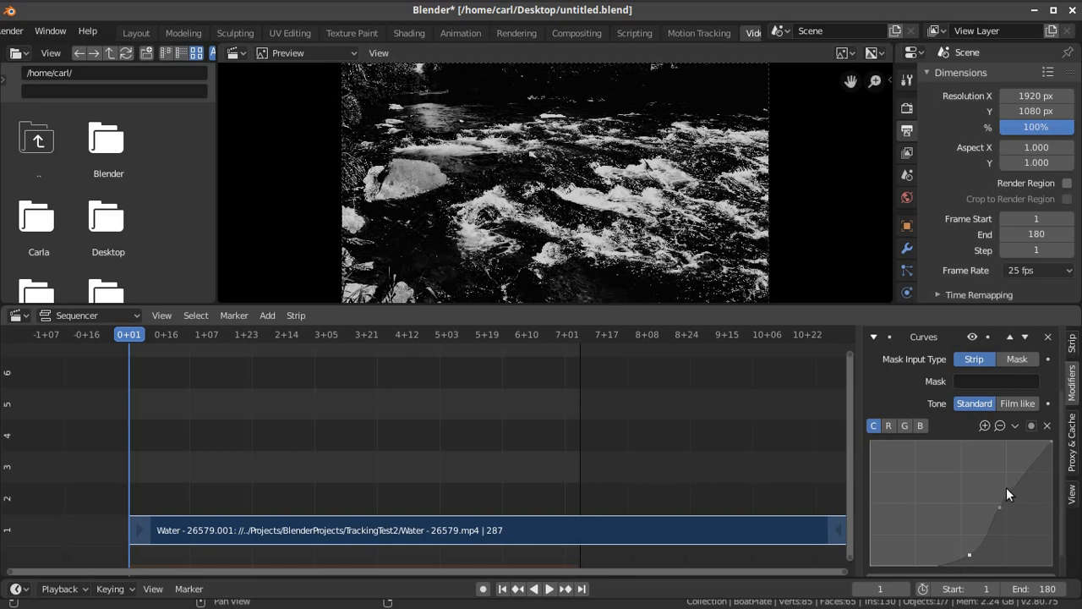
drag(998, 510, 1020, 469)
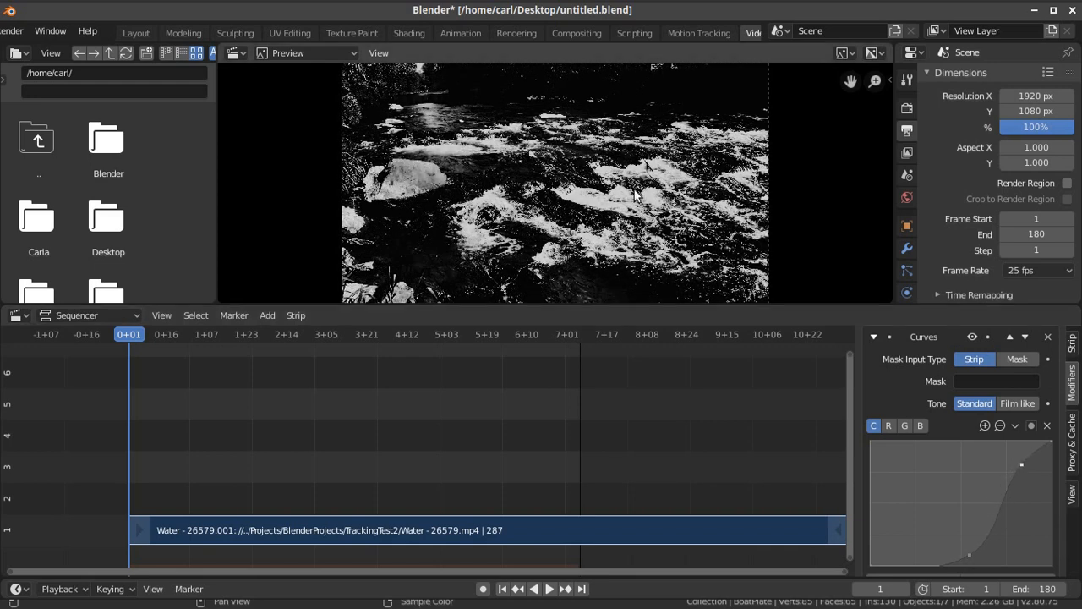
- Shift the curve's highlight point further toward the bright end to darken the water's midtones, checking the foam up close
scroll(666, 202, up, 6)
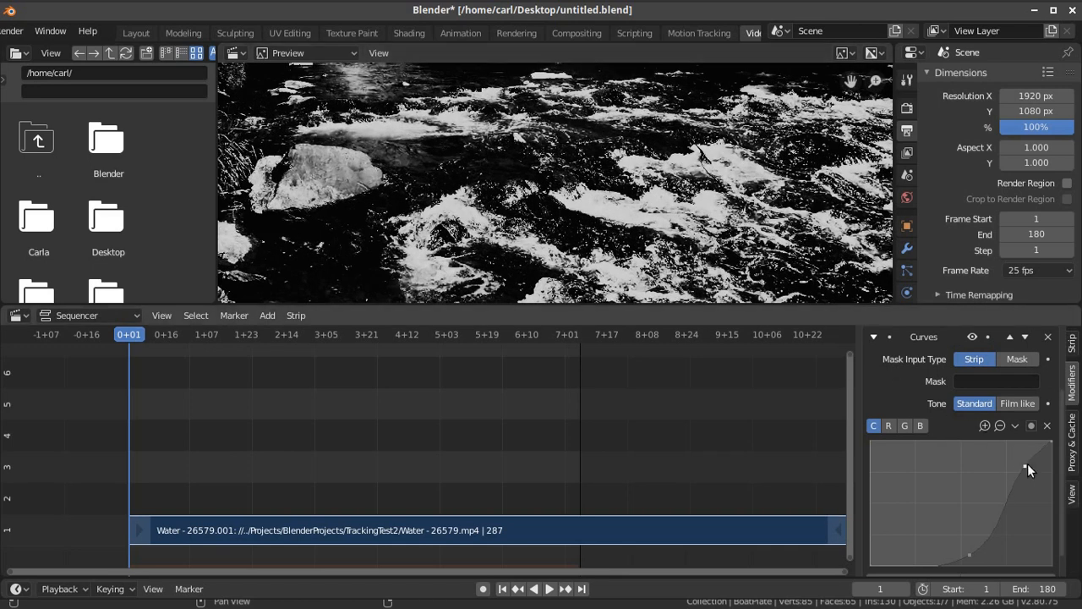
scroll(668, 203, up, 4)
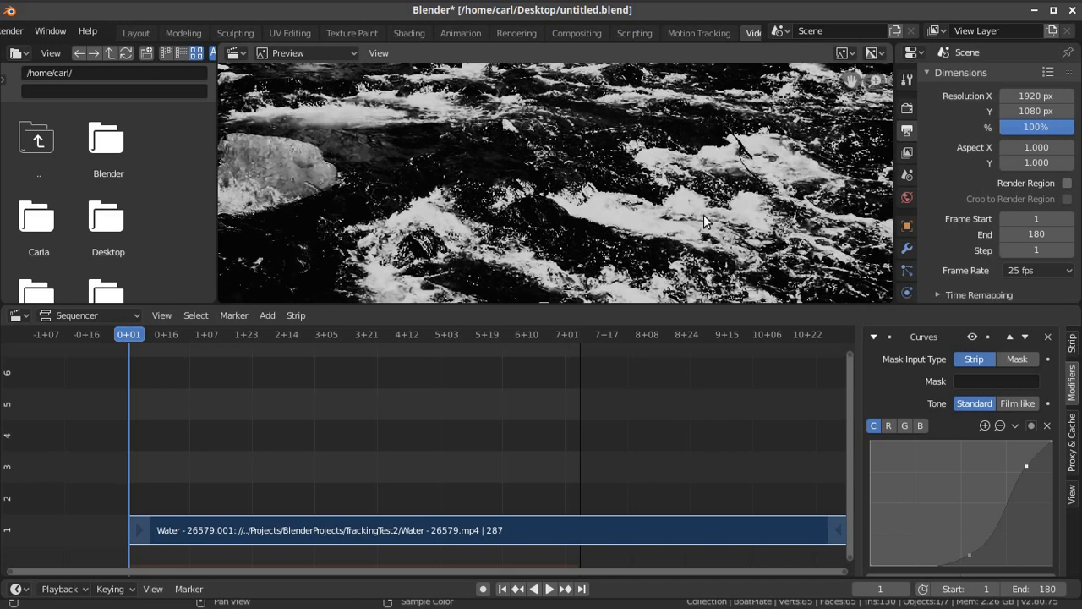
drag(1026, 463, 1038, 472)
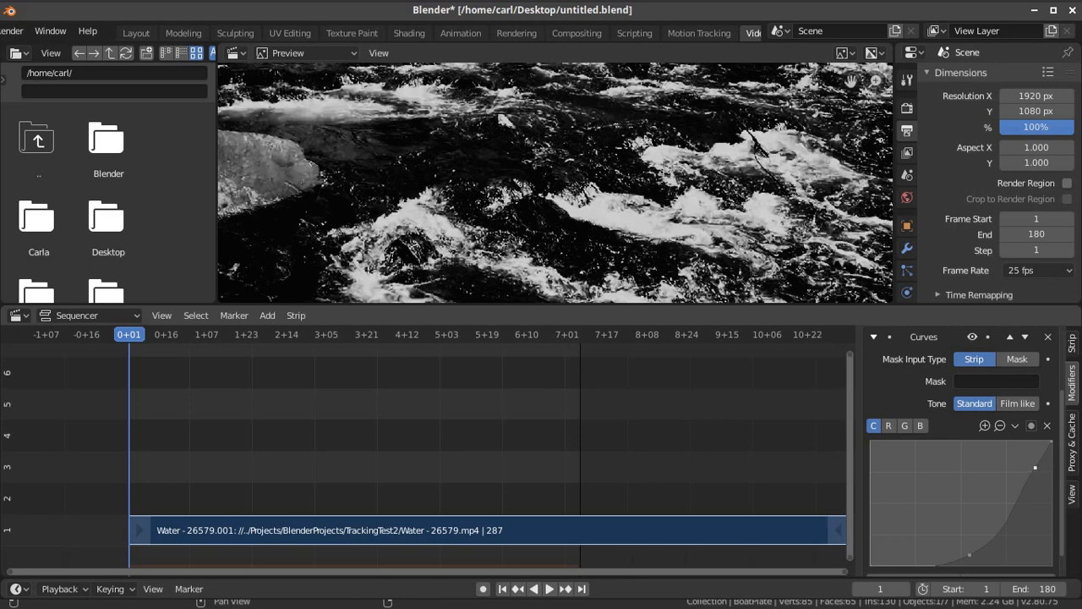
scroll(672, 206, down, 4)
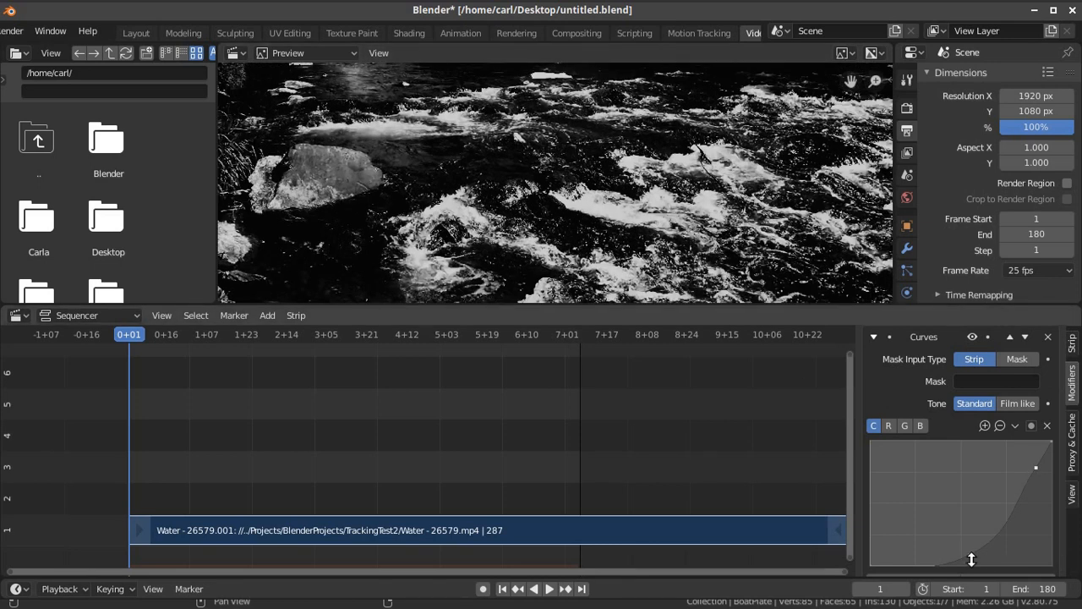
- Fine-tune the dark point near the baseline of the water strip's curve, checking the contrast across the whole frame
scroll(555, 183, down, 1)
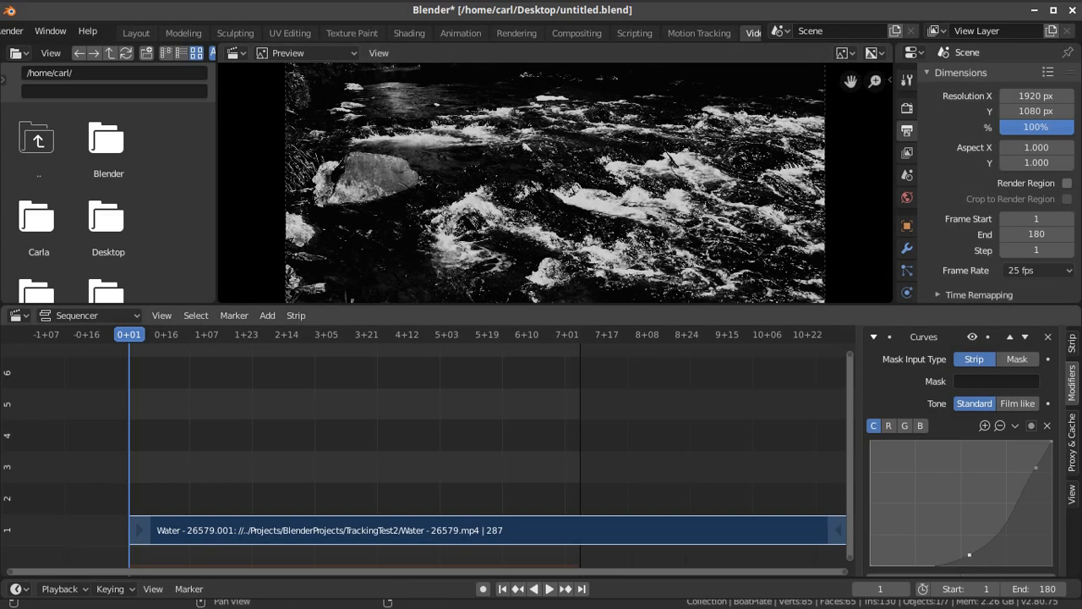
click(966, 549)
scroll(639, 207, down, 1)
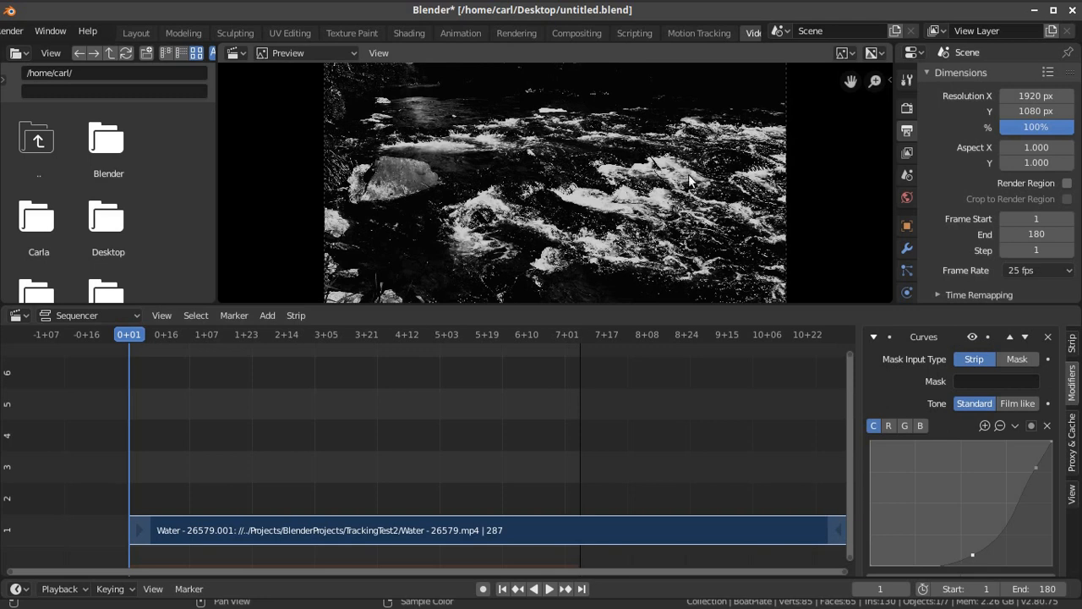
scroll(652, 181, down, 2)
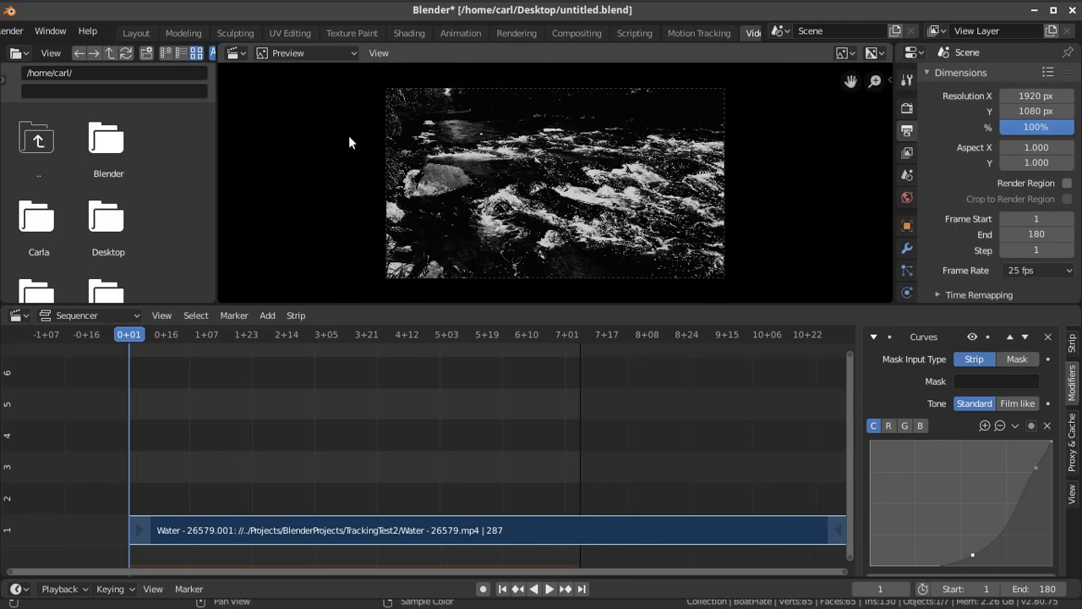
- Render the current sequence frame as a still image and close the render result
click(379, 52)
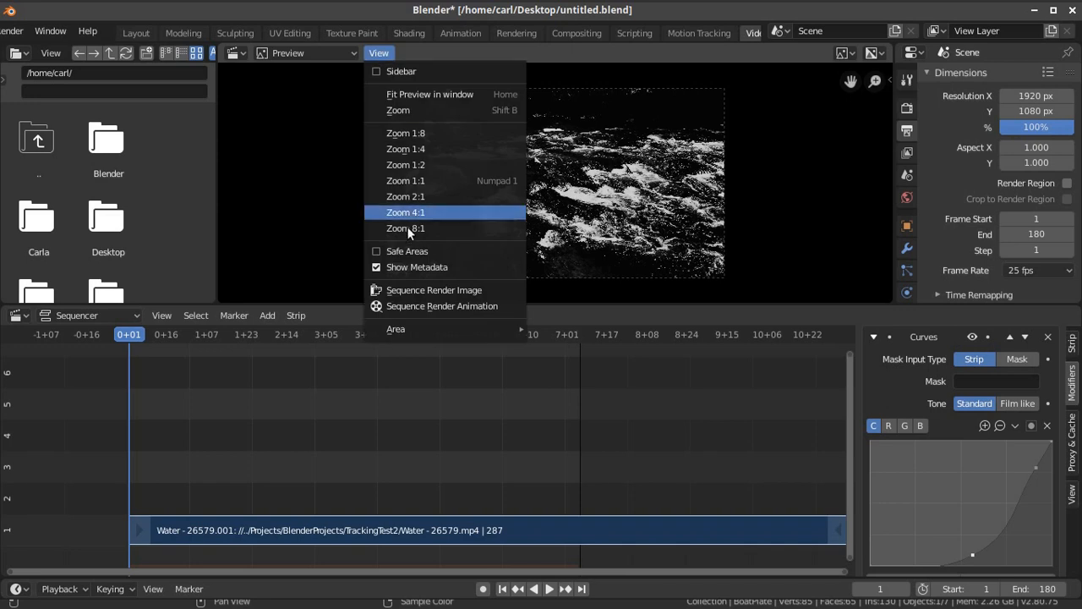
click(413, 289)
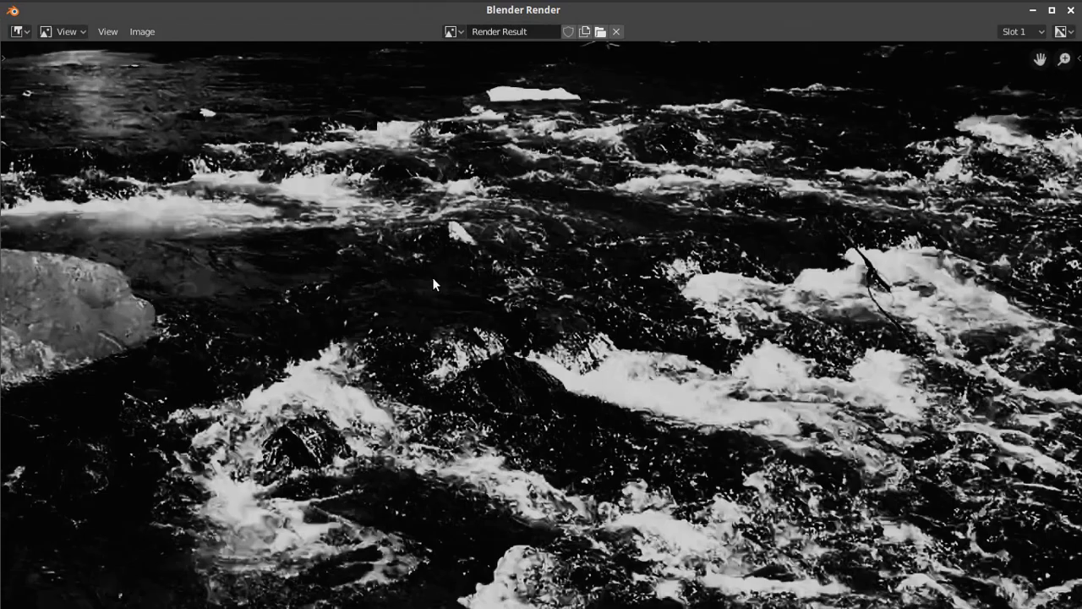
click(1071, 10)
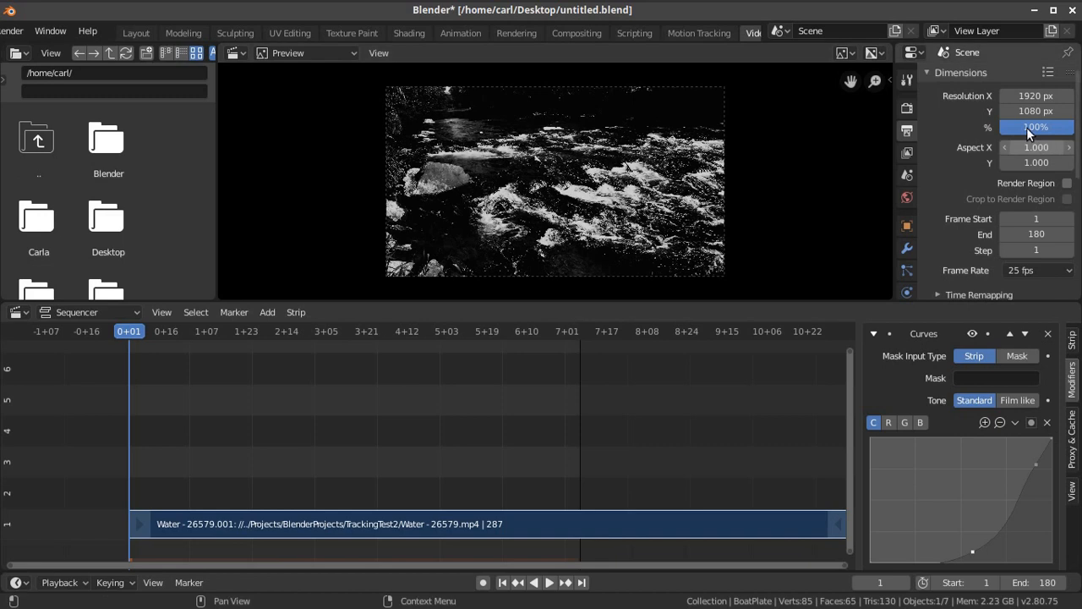
- Set the output resolution to 1280 by 720 px
click(1035, 94)
text(128)
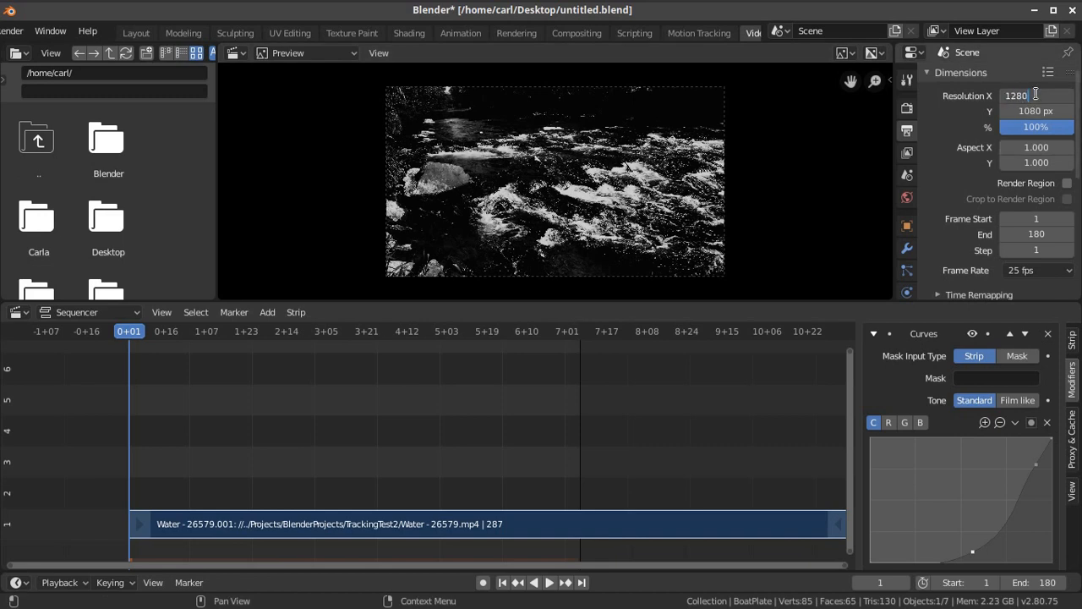
text(0)
click(1041, 111)
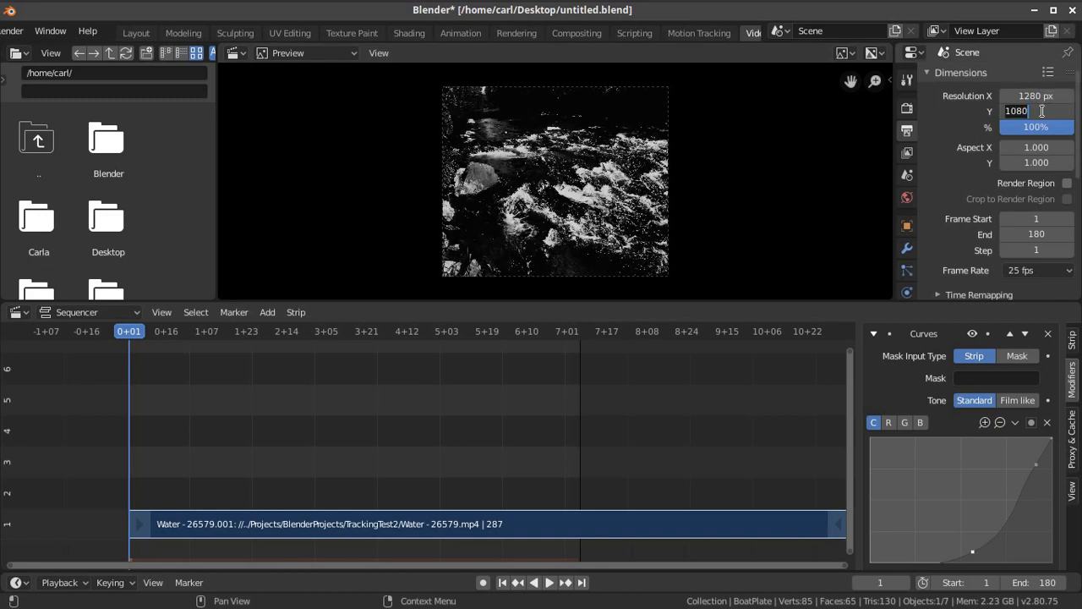
text(y6)
text(0)
key(Return)
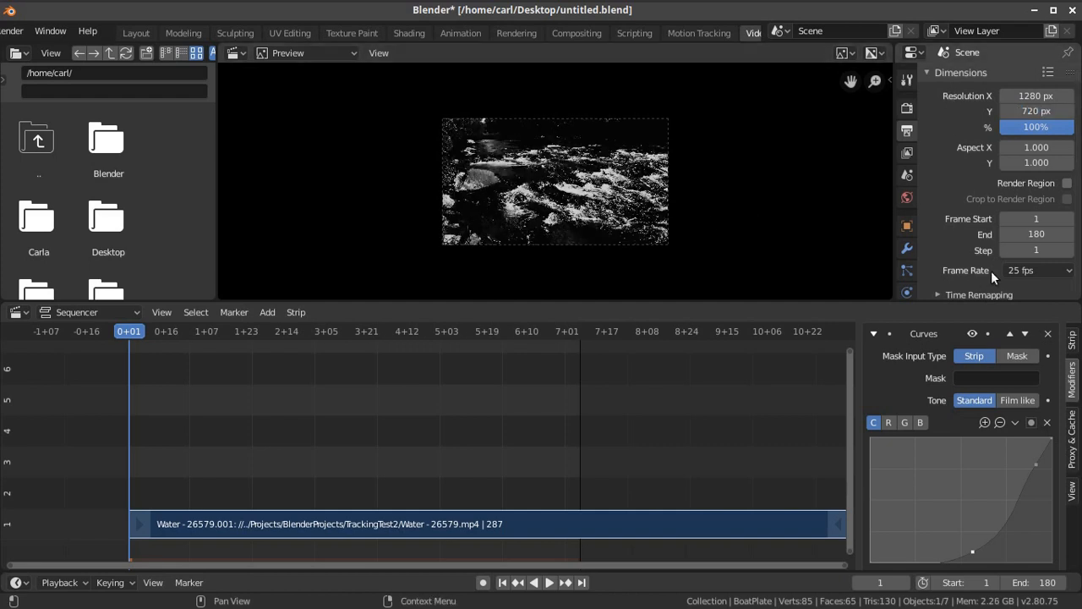
- Render the current frame of the black-and-white water sequence as a still image
scroll(989, 270, down, 5)
scroll(696, 201, up, 1)
scroll(1009, 168, up, 5)
scroll(686, 197, up, 1)
click(389, 53)
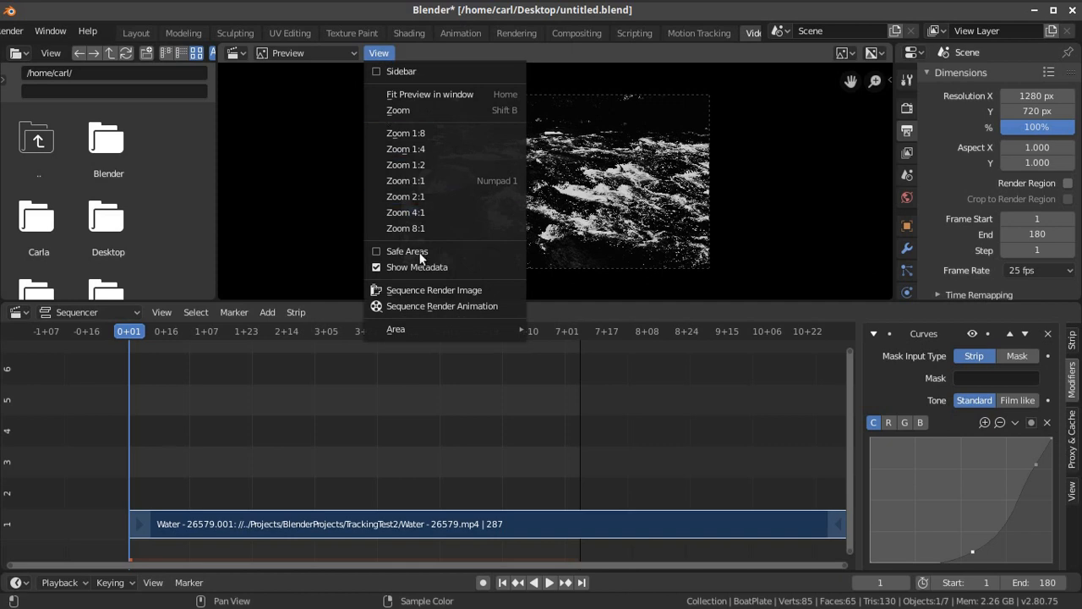
click(420, 291)
scroll(440, 317, down, 2)
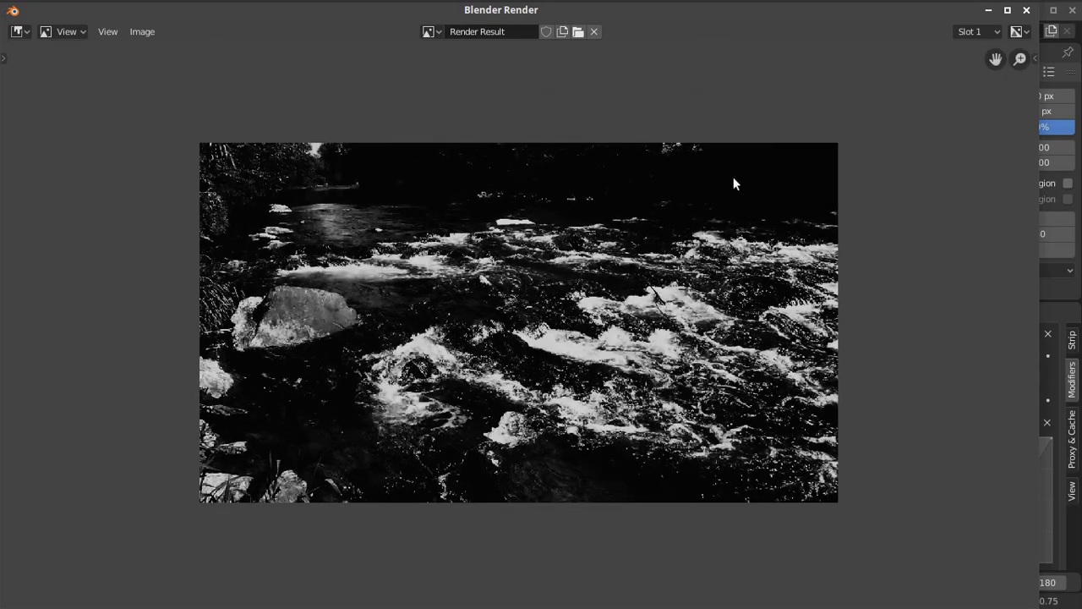
- Save the rendered frame as untitled.png on the Desktop and close the render result
click(142, 31)
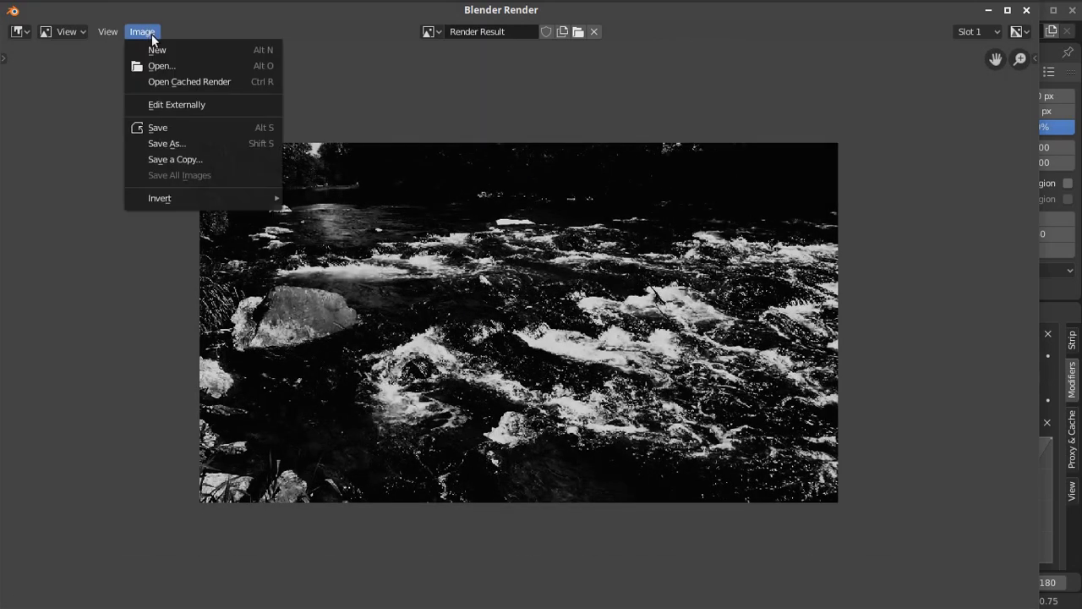
click(172, 143)
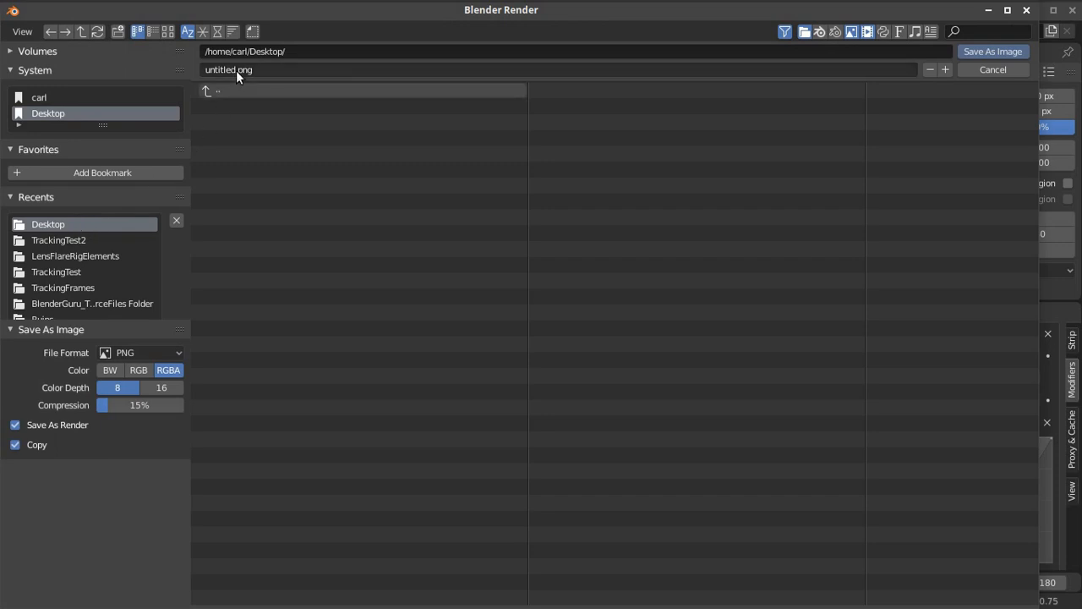
click(1014, 52)
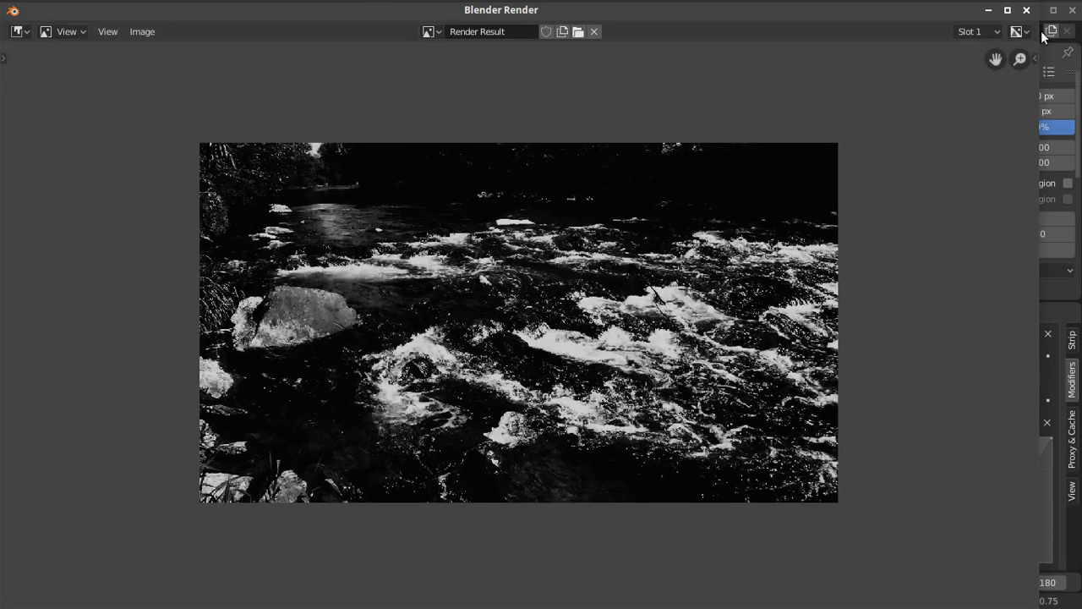
click(1026, 9)
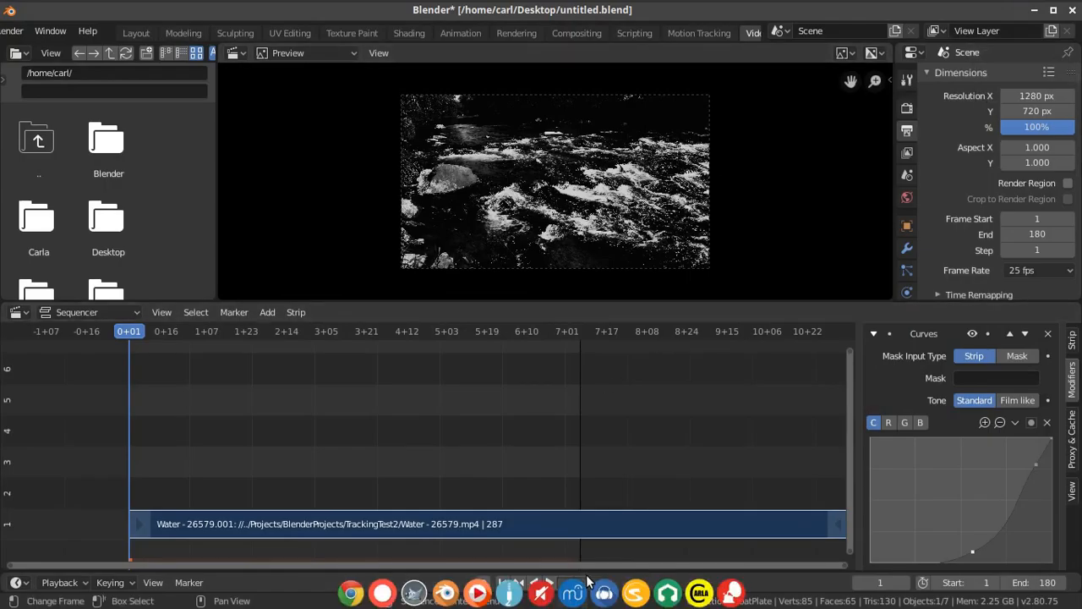
- Switch to the desktop and open untitled.png in GIMP
click(1033, 12)
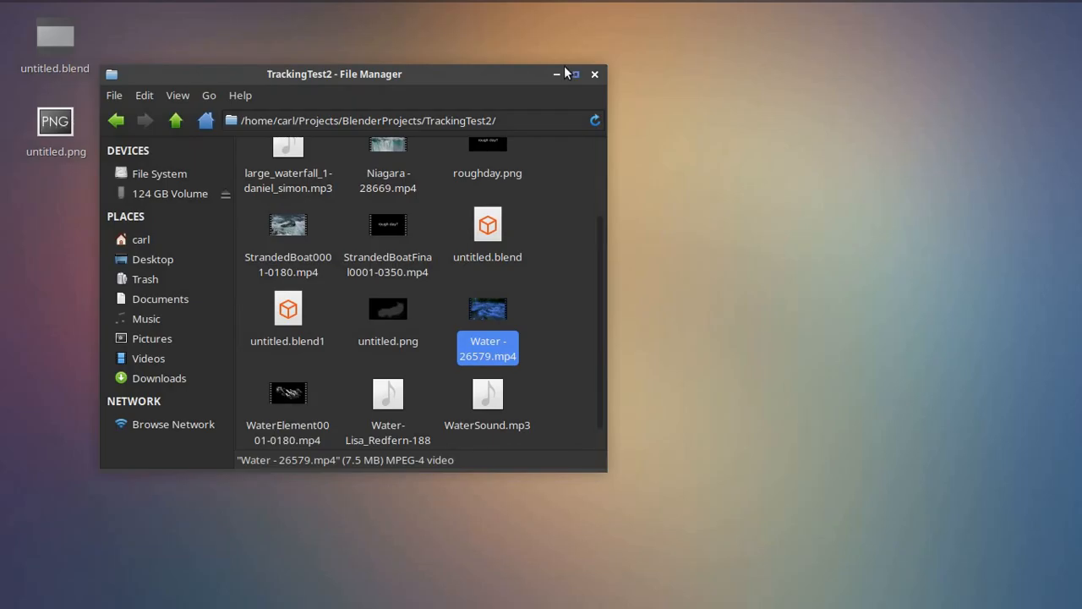
drag(436, 74, 571, 62)
click(693, 64)
click(48, 123)
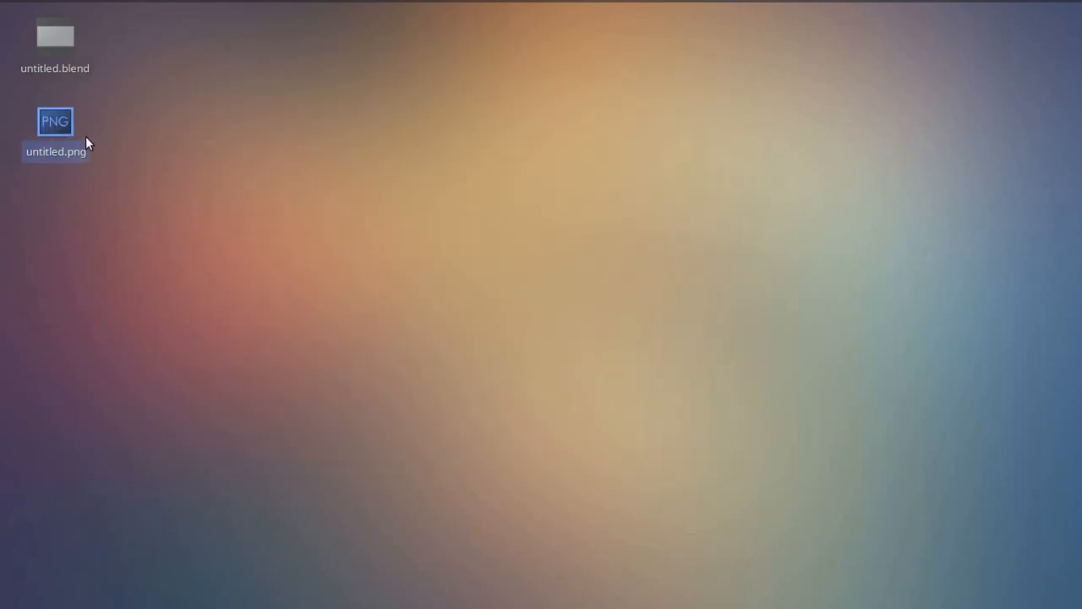
right_click(52, 122)
mouse_move(90, 152)
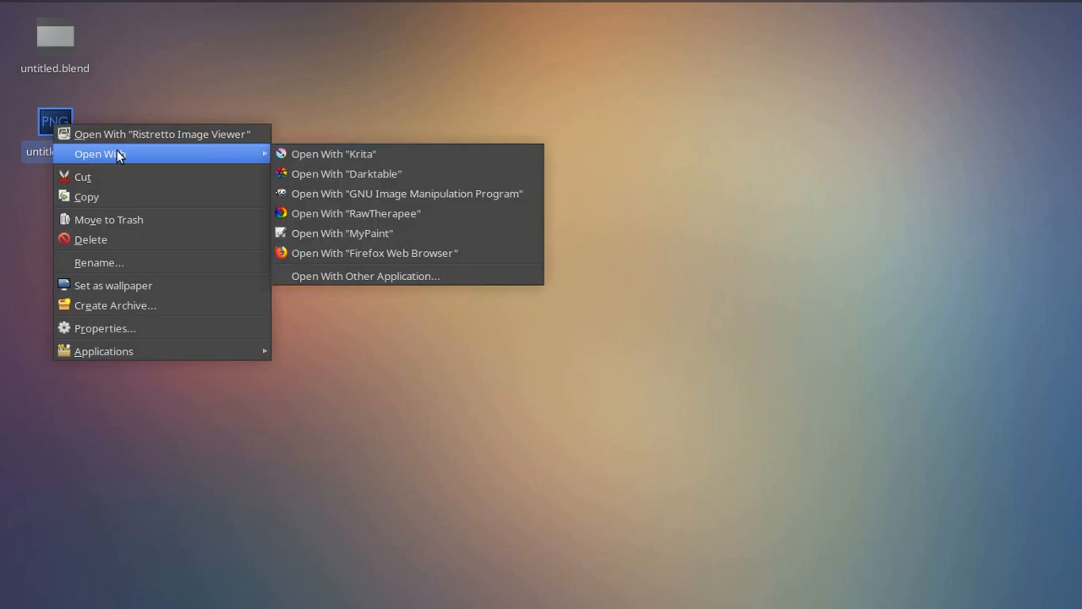
click(355, 194)
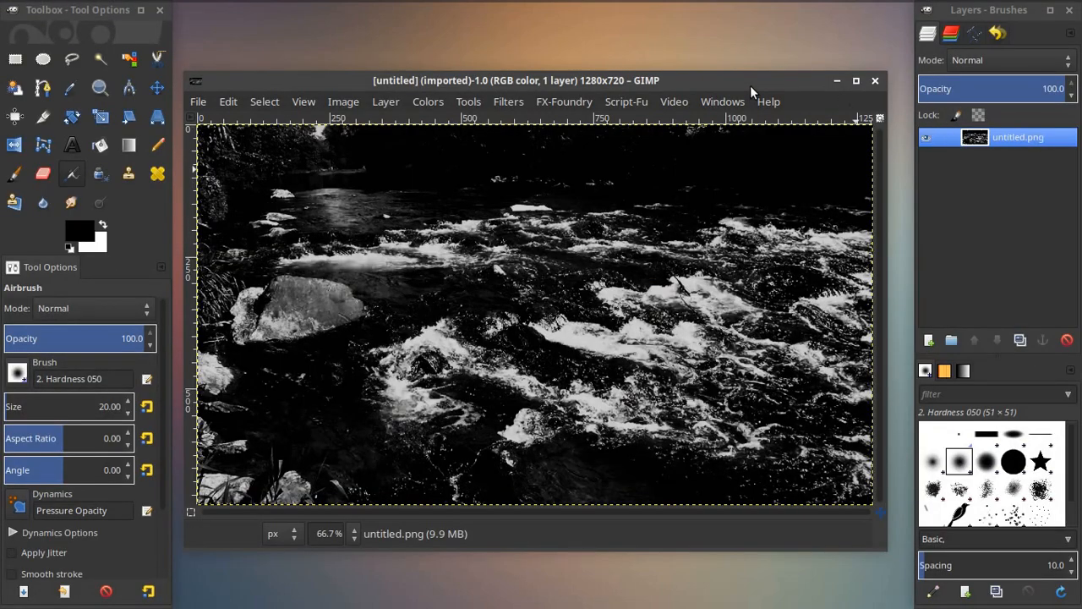
- Add a transparent 1280 by 720 px layer above the water image
drag(749, 87, 741, 84)
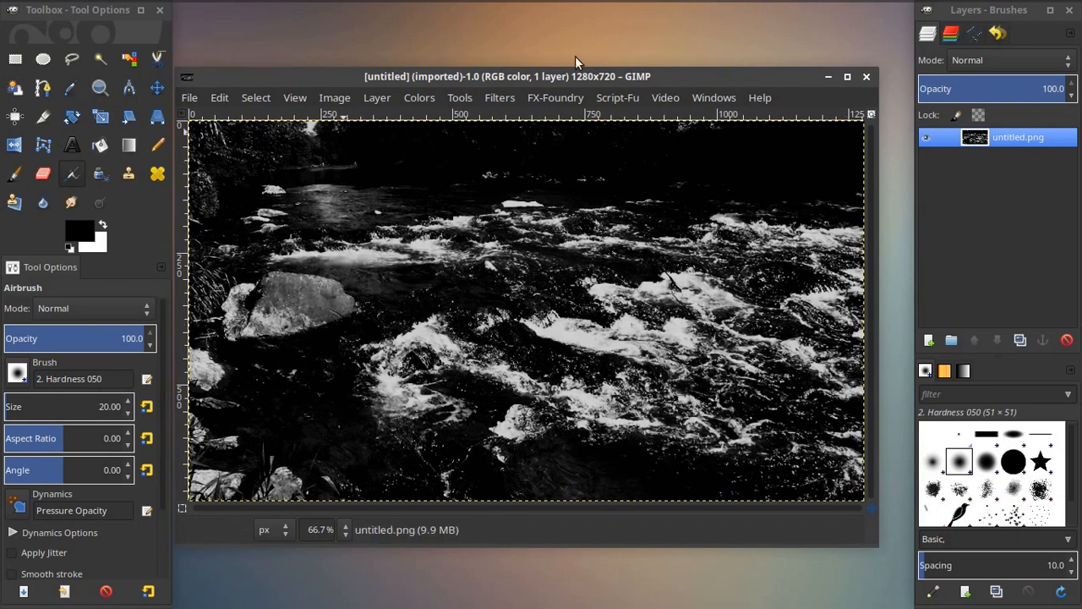
right_click(983, 141)
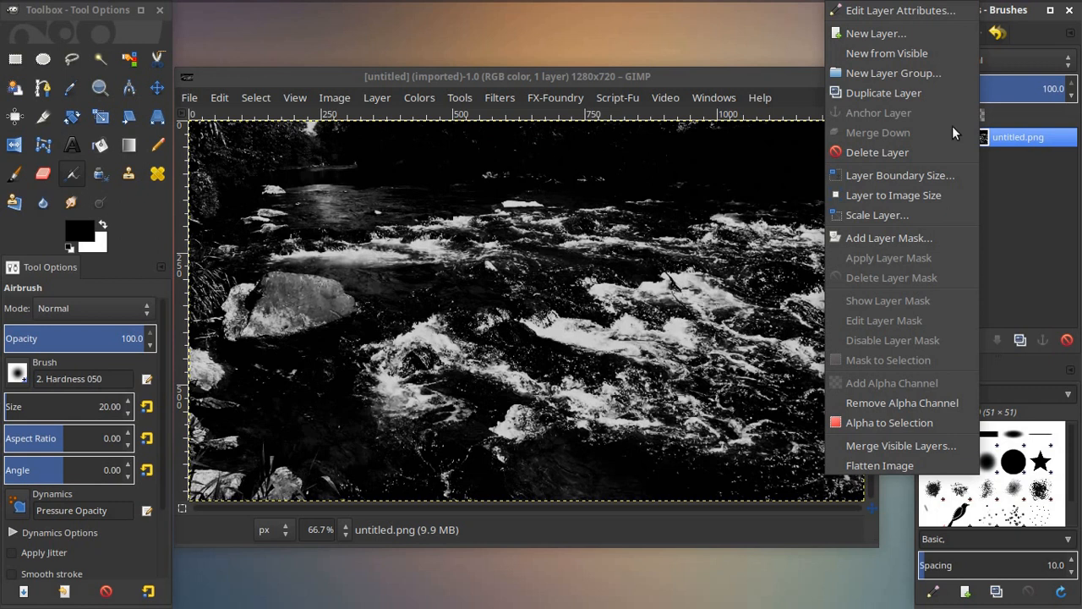
click(904, 36)
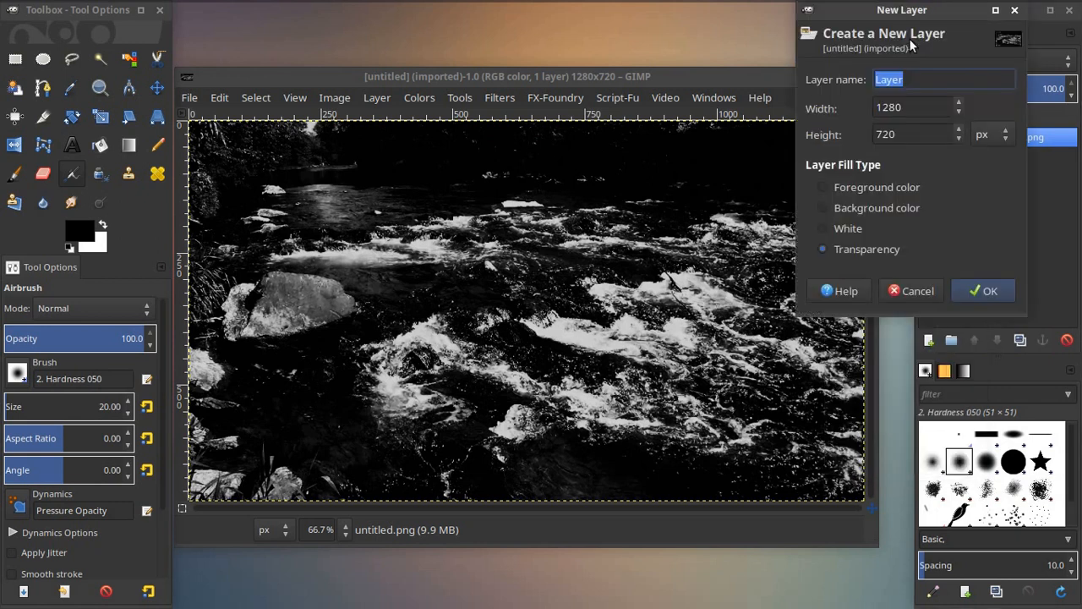
click(1012, 291)
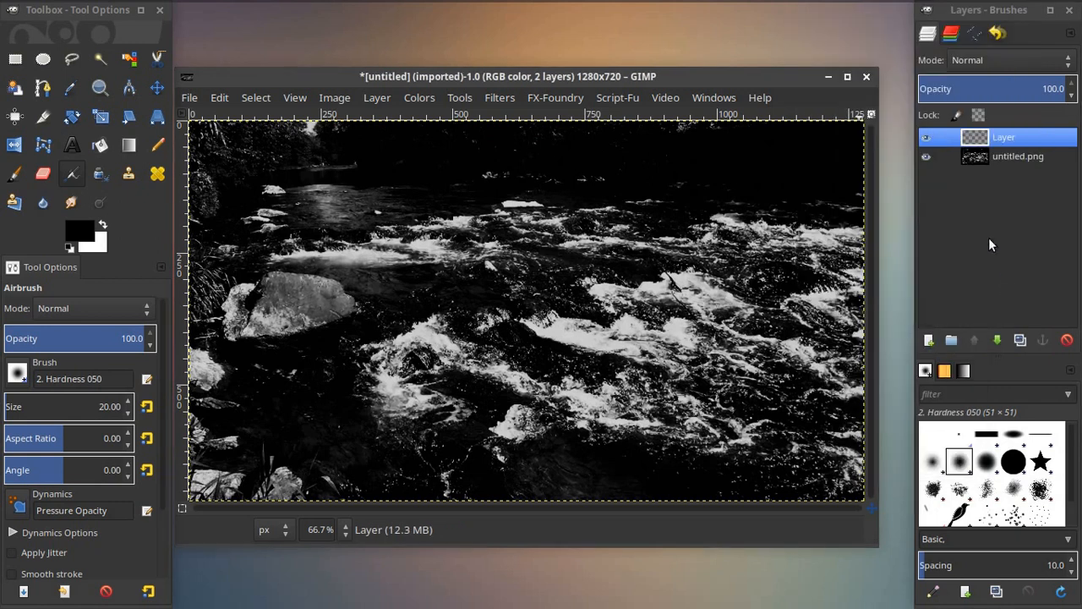
mouse_move(781, 81)
mouse_down()
mouse_move(815, 104)
mouse_move(800, 95)
mouse_up()
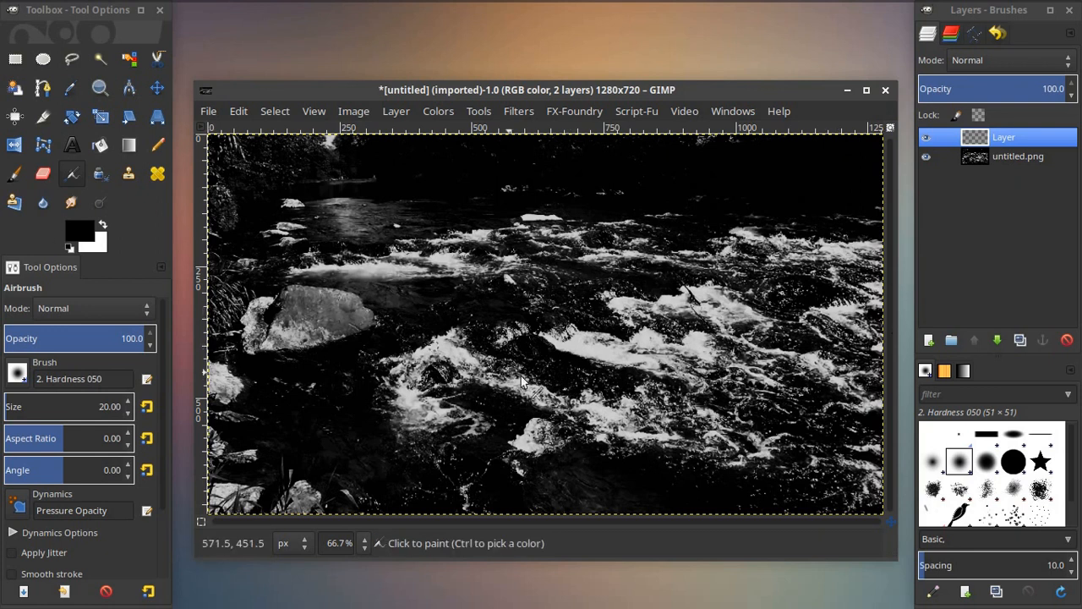
- With the Paintbrush at size 289.30, paint black over the left bank, the large rock and the distant water on the new layer
click(14, 174)
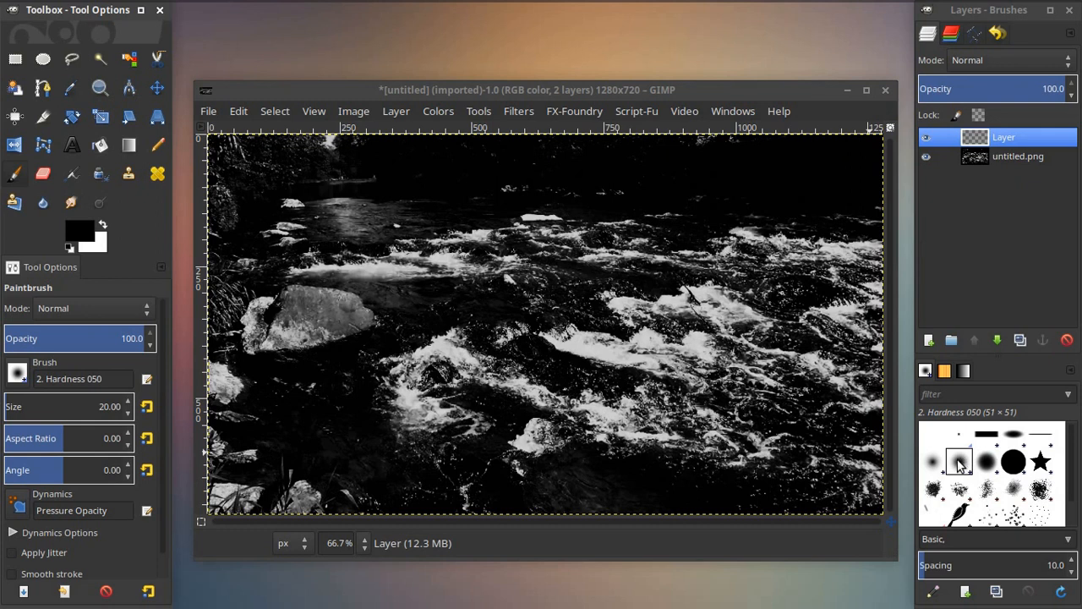
mouse_move(17, 406)
mouse_down()
mouse_move(47, 405)
mouse_move(38, 407)
mouse_up()
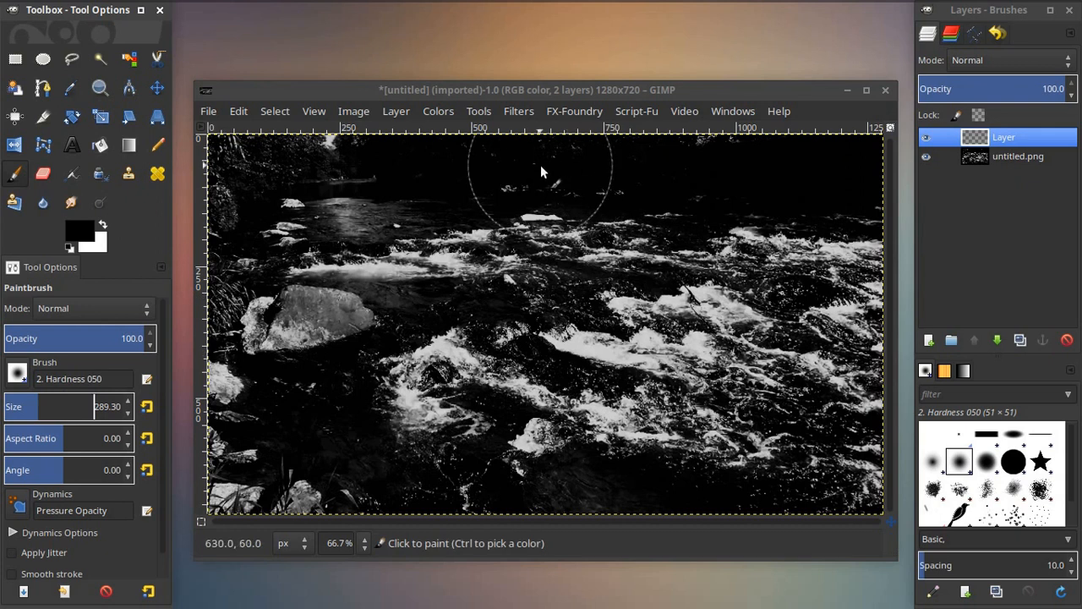
mouse_move(307, 160)
mouse_down()
mouse_move(254, 269)
mouse_move(235, 145)
mouse_move(220, 472)
mouse_move(250, 281)
mouse_move(290, 236)
mouse_up()
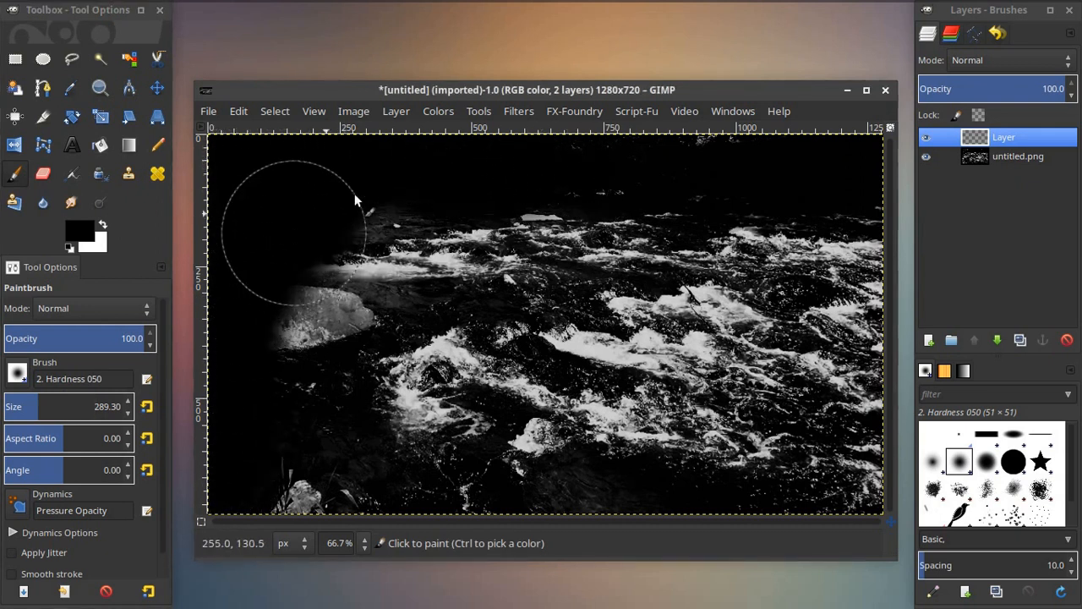
mouse_move(347, 218)
mouse_down()
mouse_move(623, 227)
mouse_move(459, 252)
mouse_move(481, 268)
mouse_move(423, 265)
mouse_move(353, 307)
mouse_move(414, 292)
mouse_move(300, 340)
mouse_move(277, 369)
mouse_move(324, 367)
mouse_move(295, 554)
mouse_up()
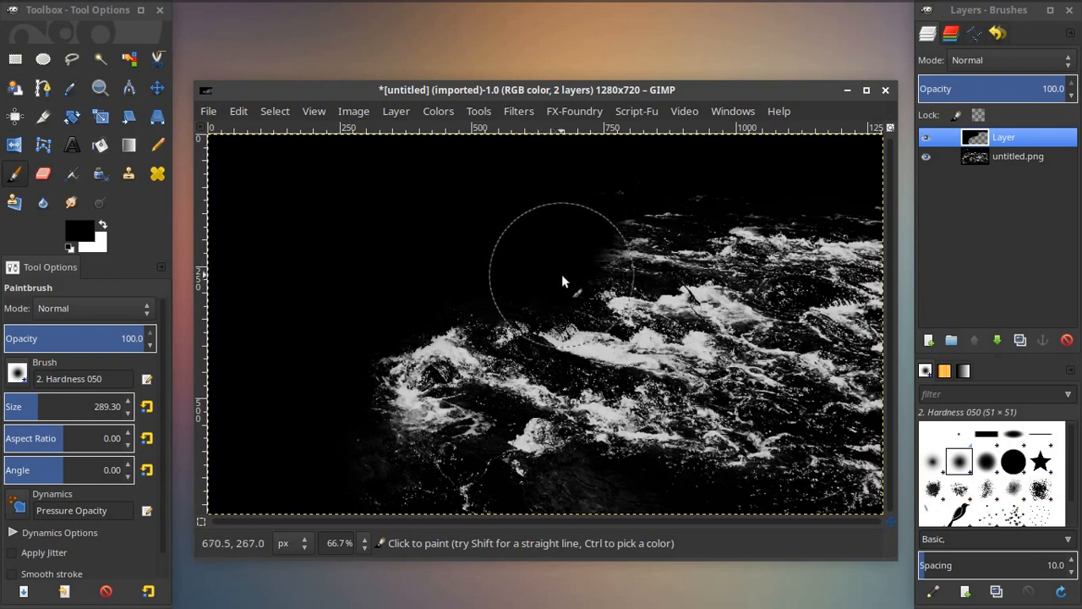
mouse_move(564, 271)
mouse_down()
mouse_move(619, 227)
mouse_move(701, 242)
mouse_move(693, 222)
mouse_move(749, 174)
mouse_move(847, 181)
mouse_up()
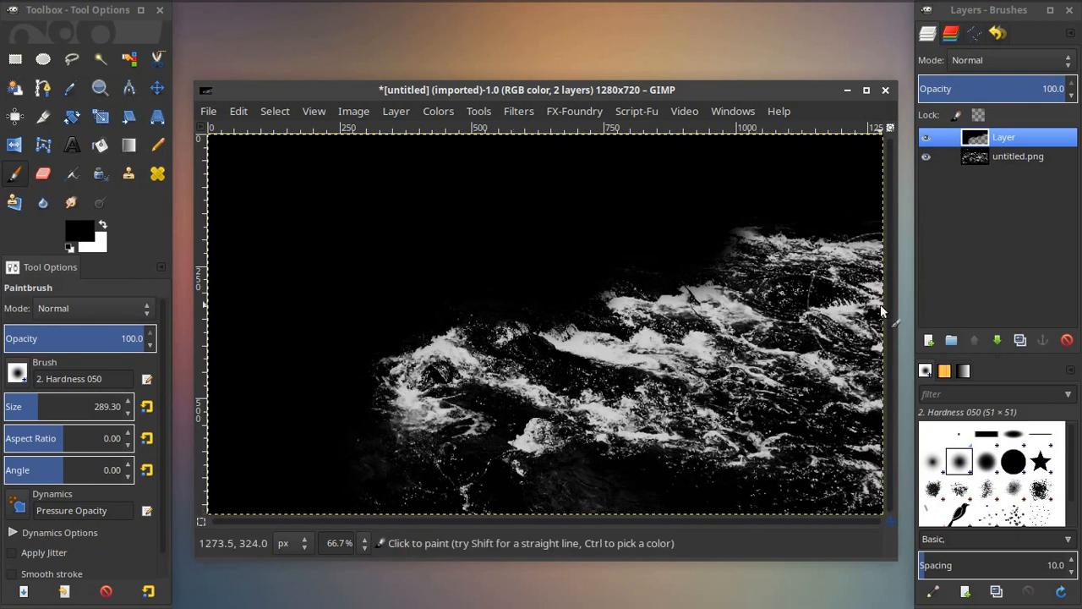
mouse_move(882, 312)
mouse_down()
mouse_move(882, 259)
mouse_move(894, 362)
mouse_up()
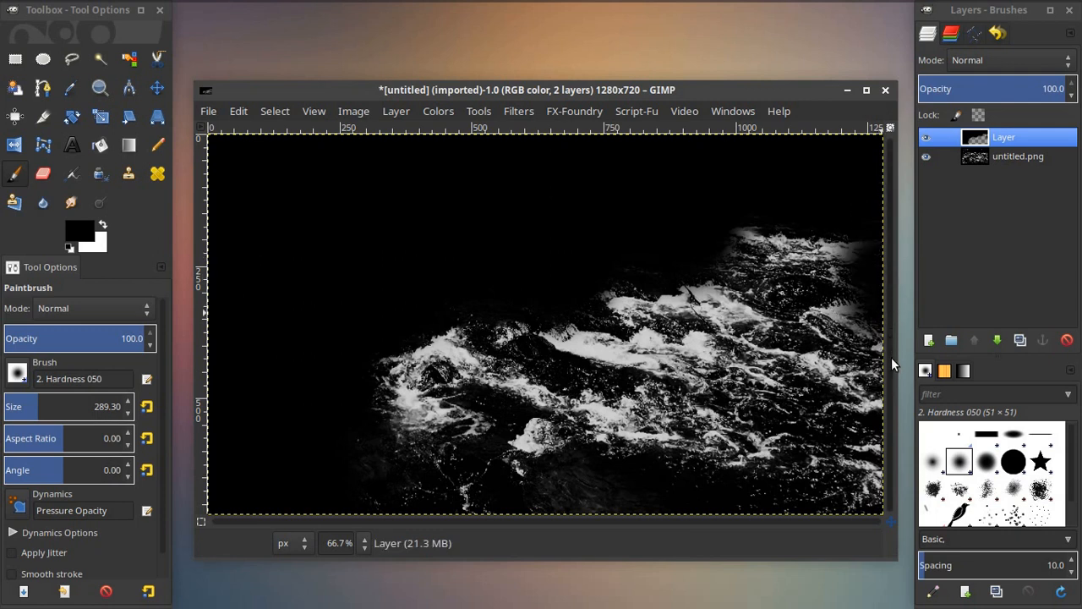
key(ctrl+z)
key(ctrl+z)
key(ctrl+z)
key(ctrl+z)
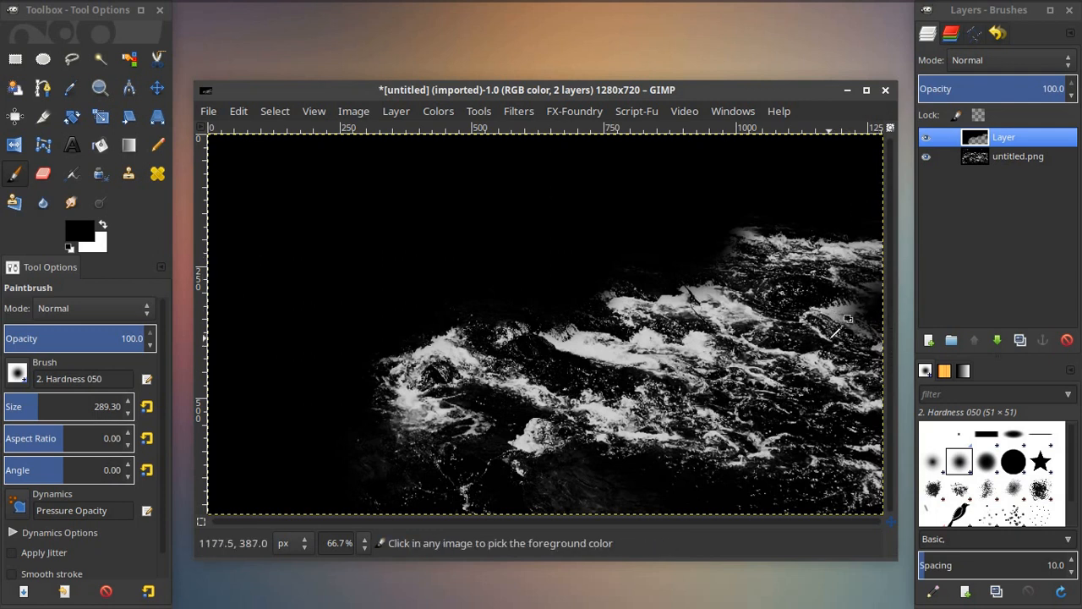
- Lower the brush opacity to 57.1 and paint black along the image's lower and right edges to fade out the water
click(103, 338)
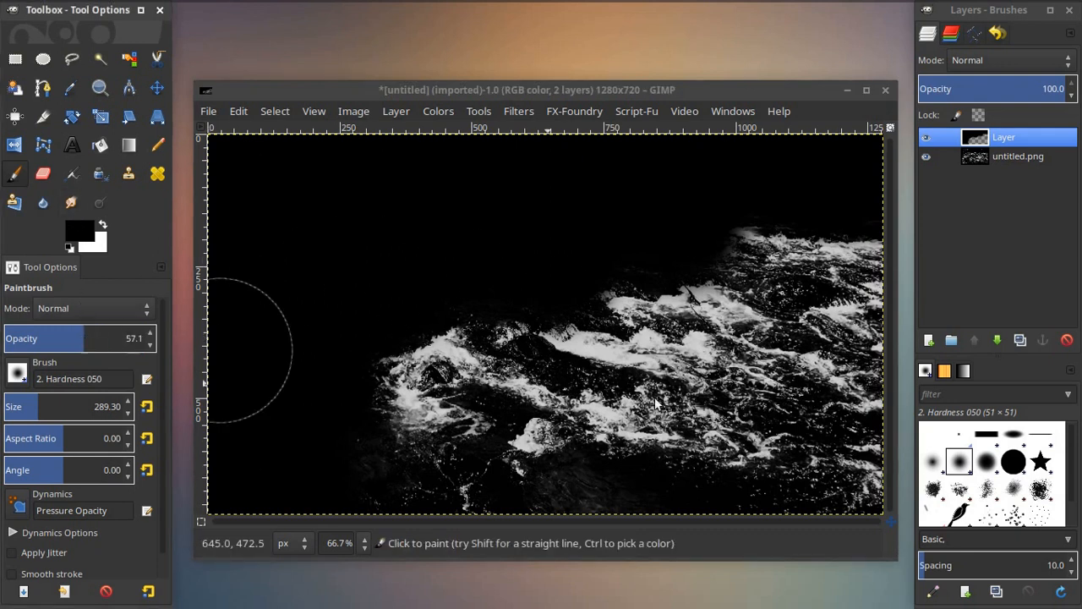
mouse_move(882, 496)
mouse_down()
mouse_move(693, 513)
mouse_move(363, 504)
mouse_up()
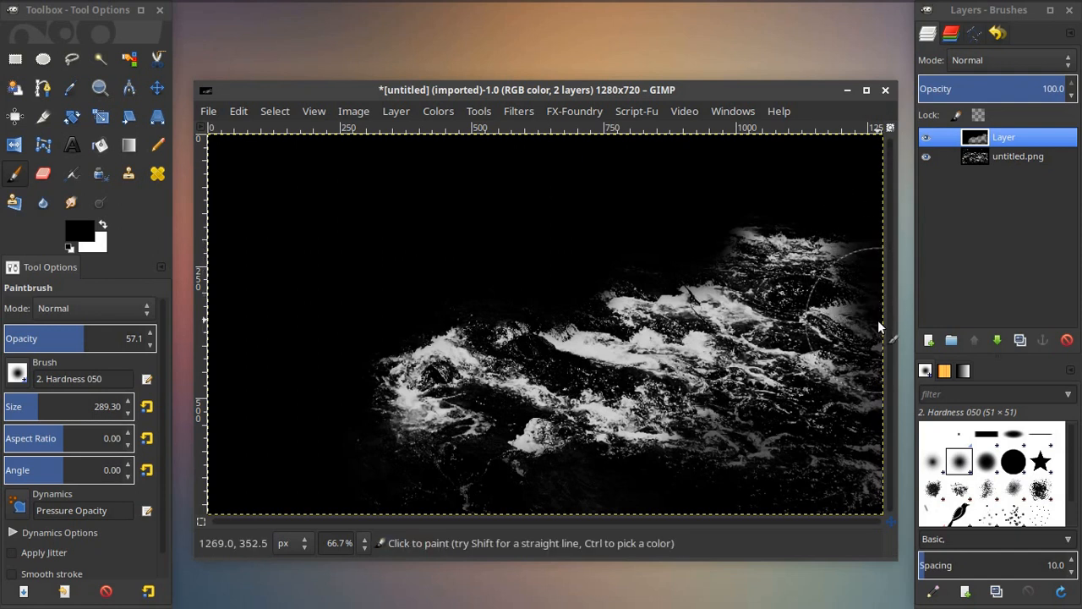
drag(880, 337, 879, 470)
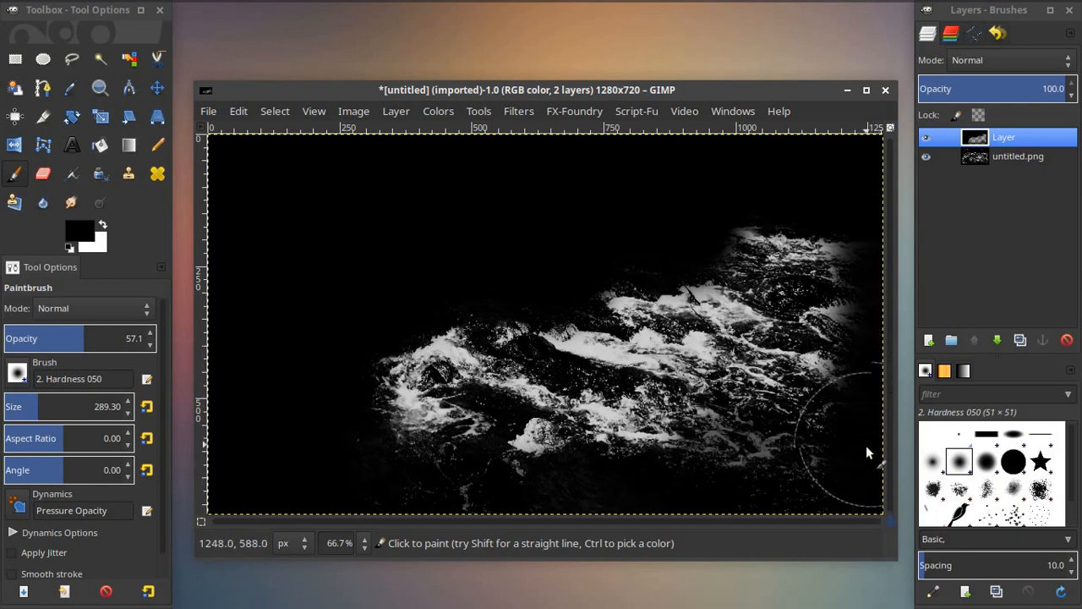
mouse_move(803, 489)
mouse_down()
mouse_move(751, 470)
mouse_move(824, 384)
mouse_move(716, 415)
mouse_move(678, 445)
mouse_move(806, 472)
mouse_move(607, 493)
mouse_move(512, 482)
mouse_move(405, 502)
mouse_up()
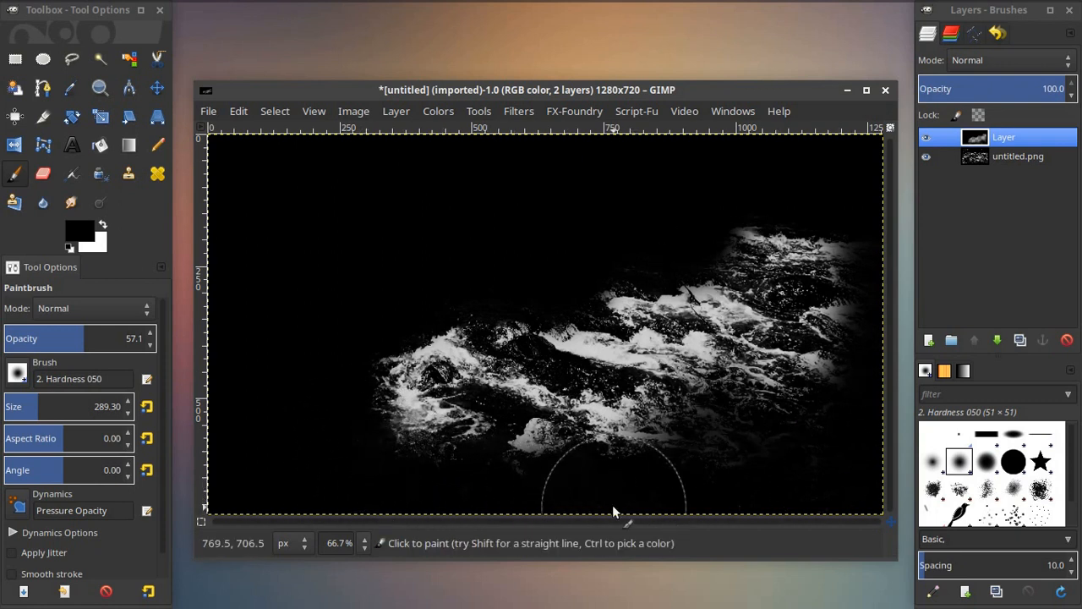
- Hide the water image so only the painted mask layer shows, and overwrite untitled.png with it
click(927, 155)
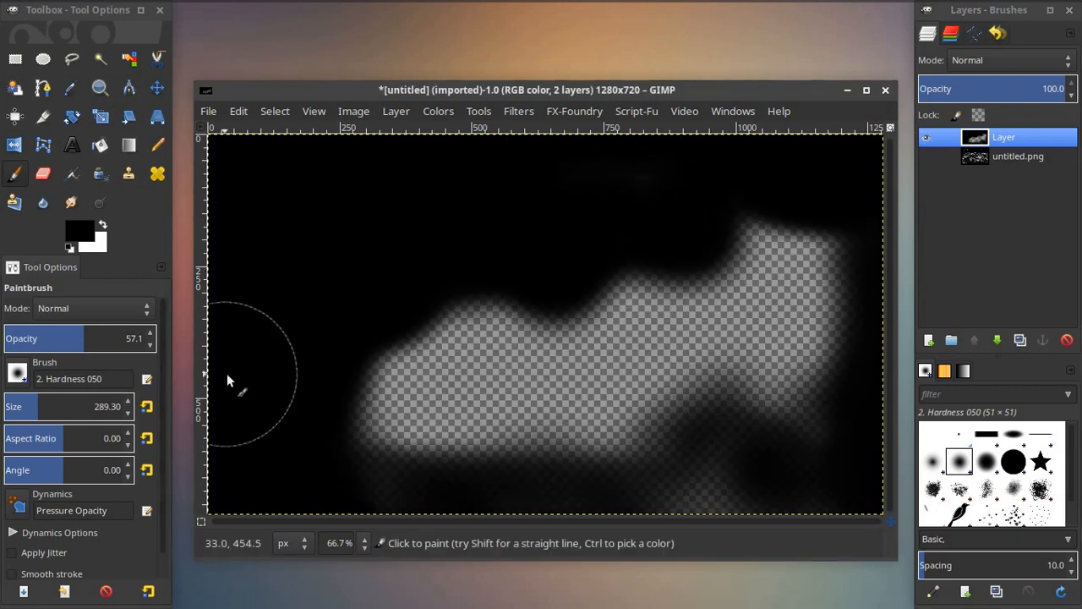
click(924, 137)
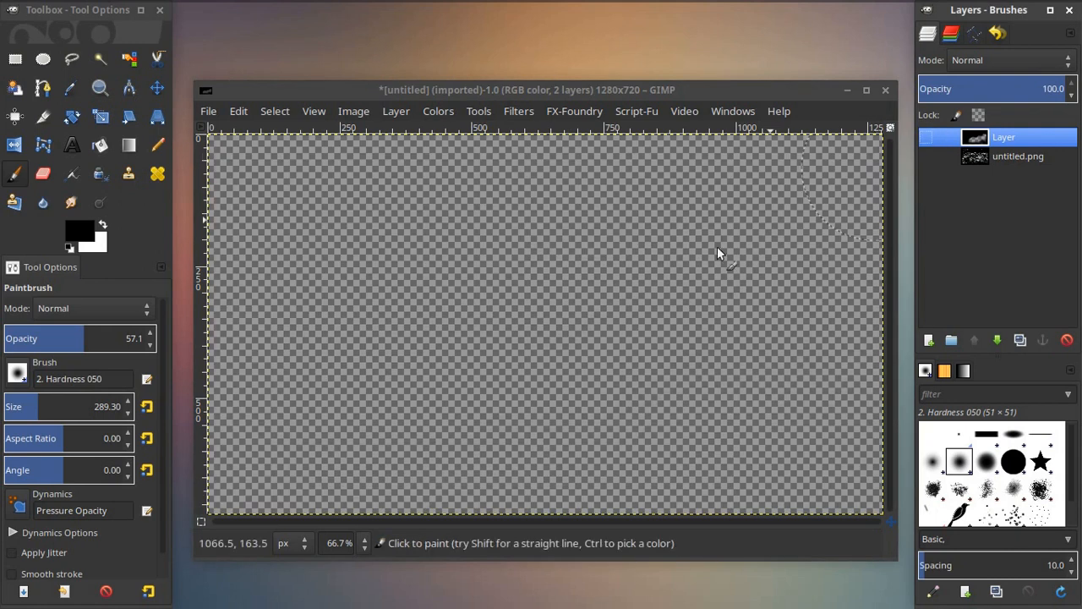
click(925, 139)
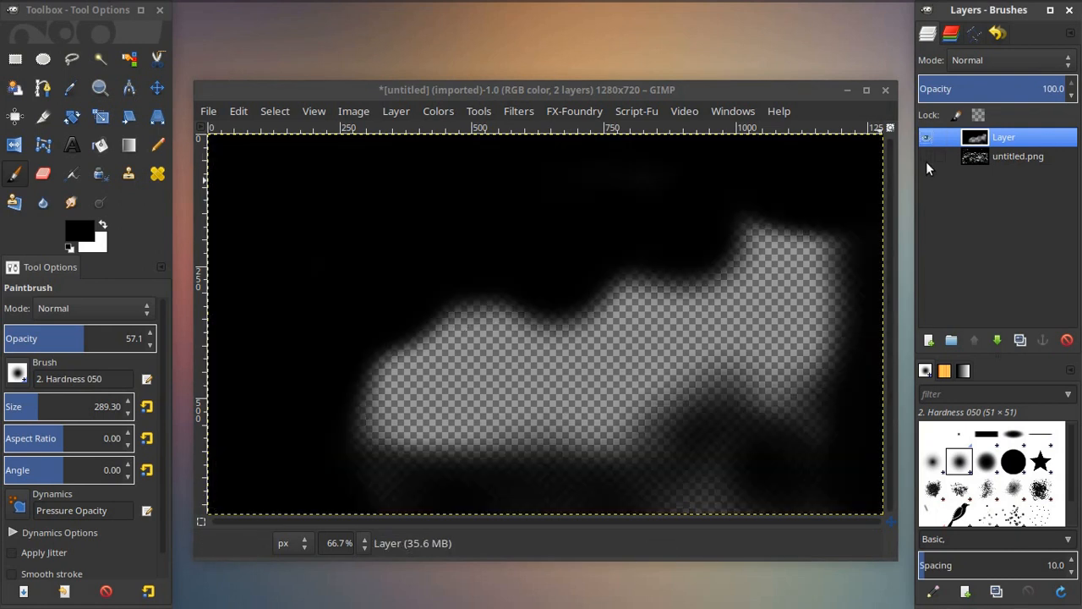
click(928, 156)
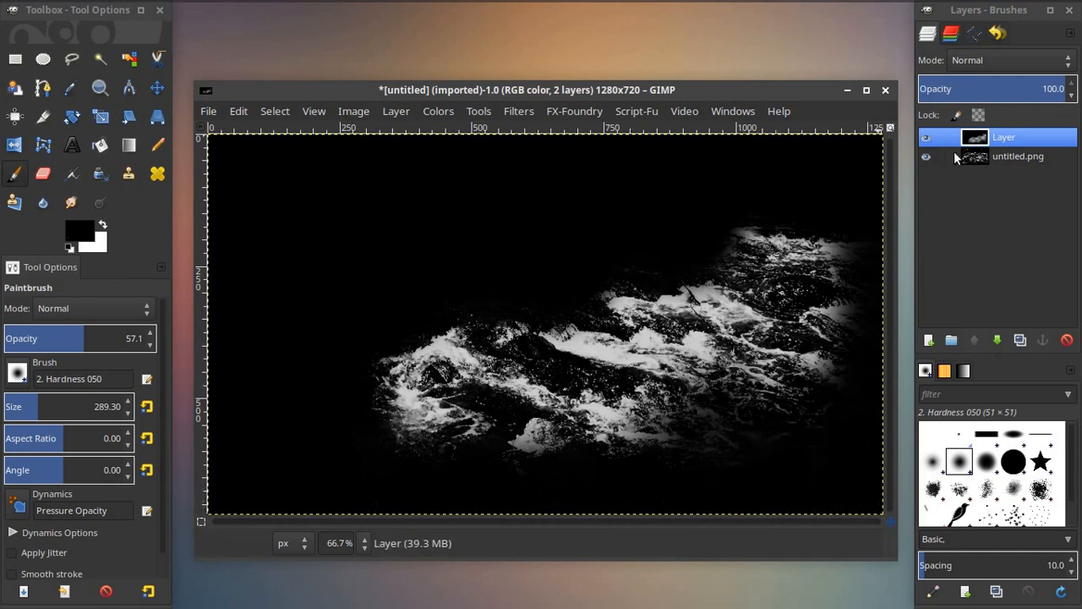
click(924, 159)
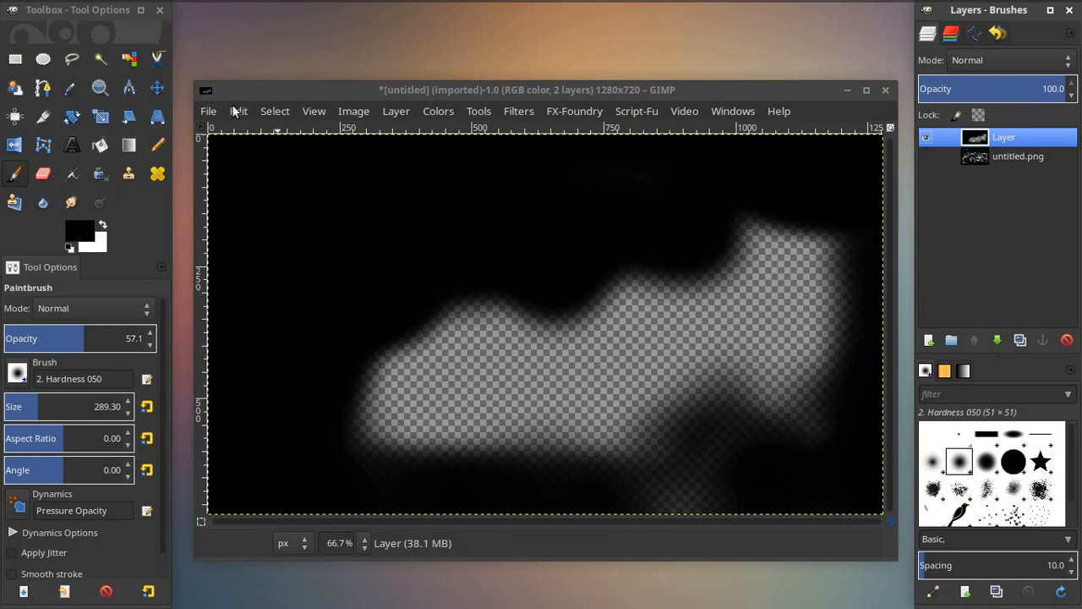
click(208, 111)
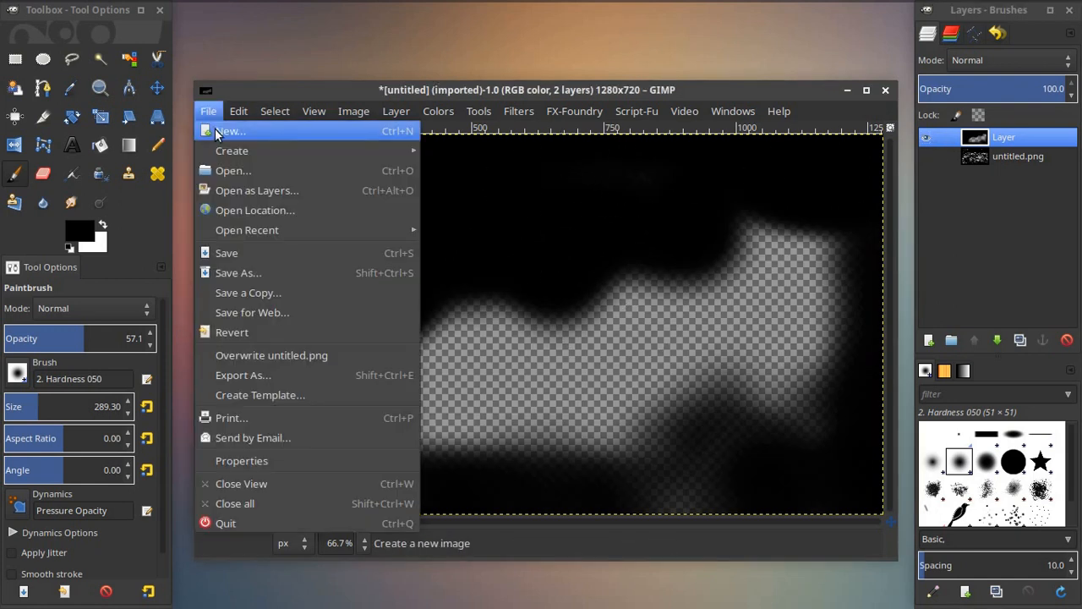
click(264, 354)
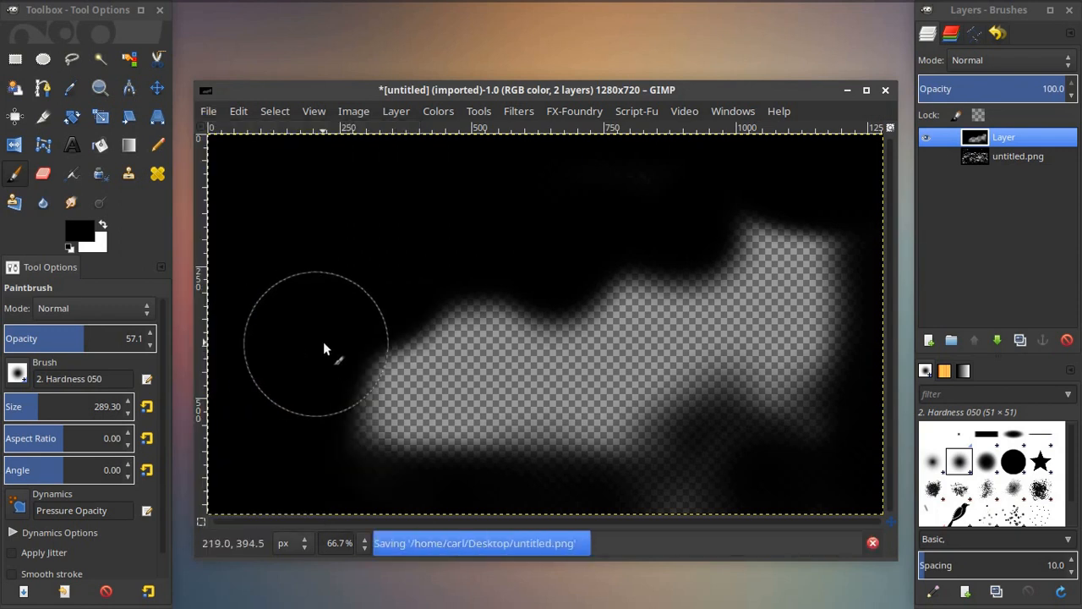
- Close the image discarding the unsaved changes, quit GIMP and switch back to Blender
click(885, 91)
click(460, 447)
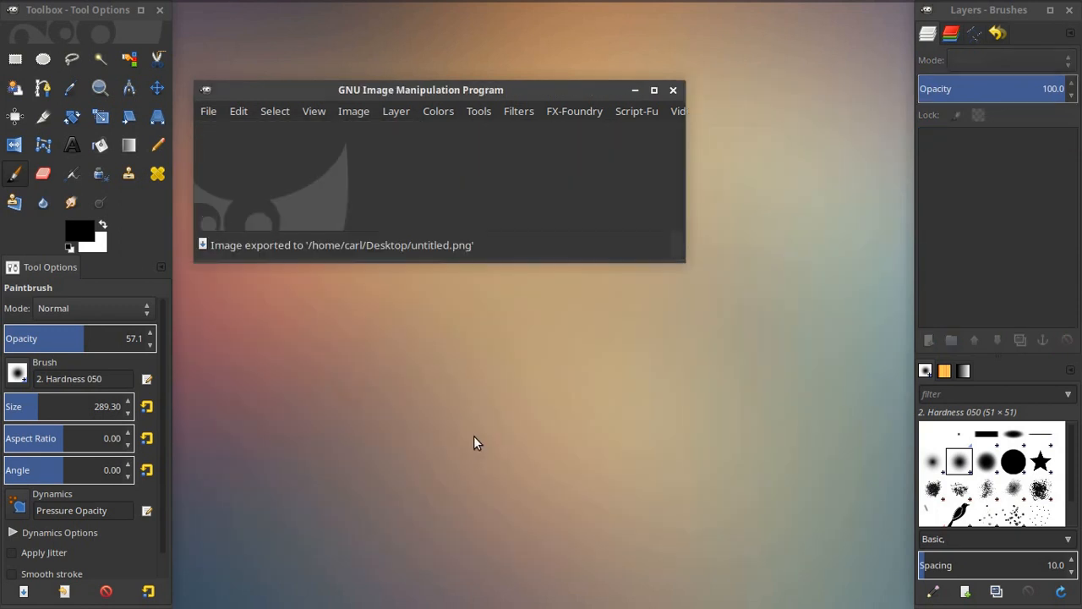
click(672, 90)
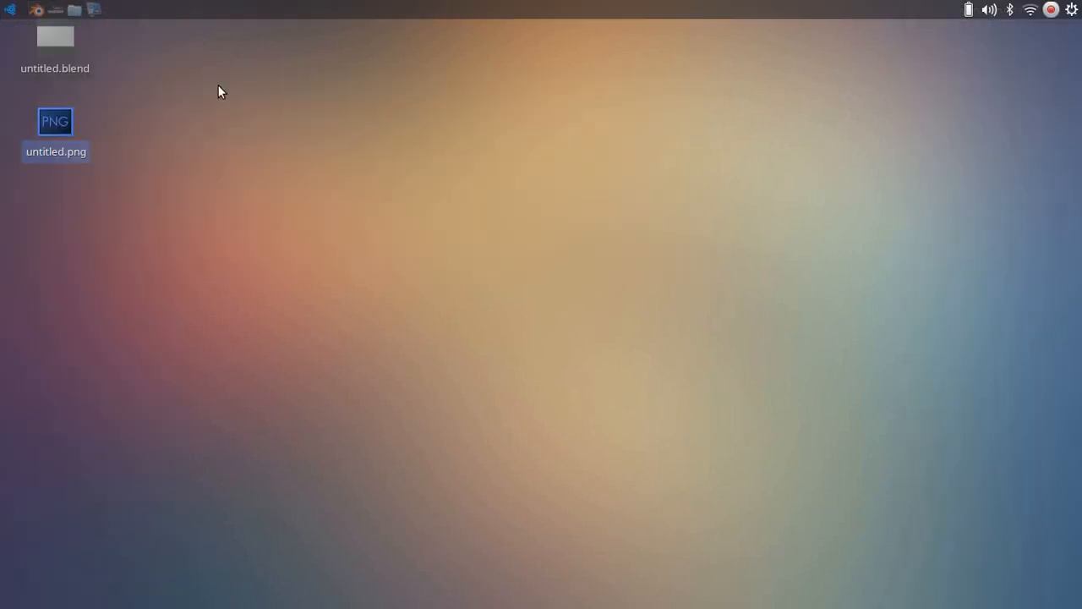
click(32, 10)
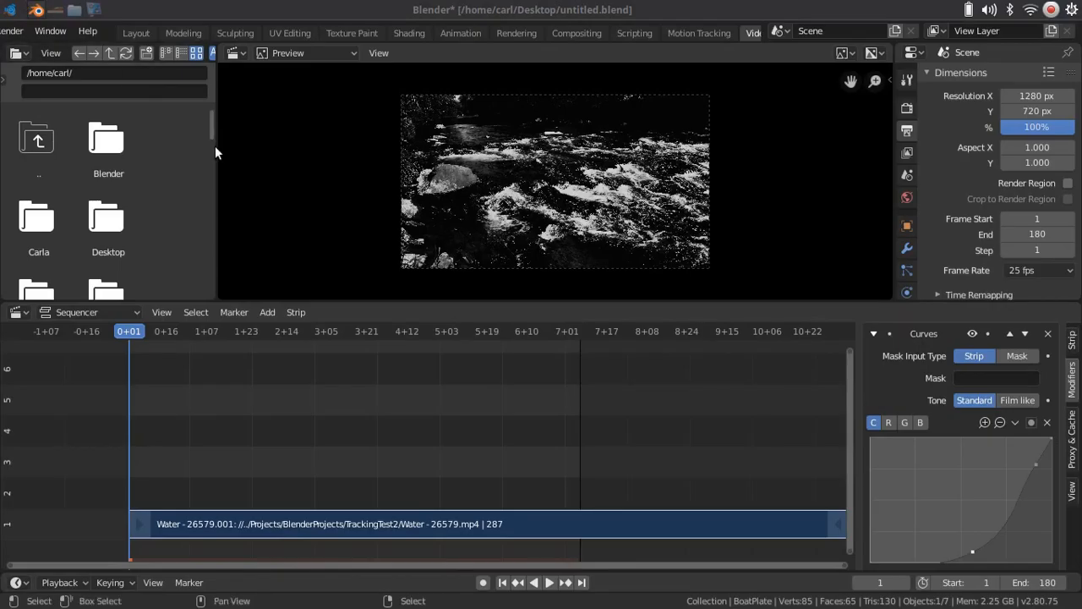
- Add untitled.png from the Desktop folder on channel 2 above the water clip, stretch it to frame 181, and preview the masked water
double_click(133, 192)
drag(117, 143, 579, 512)
right_click(187, 490)
key(Escape)
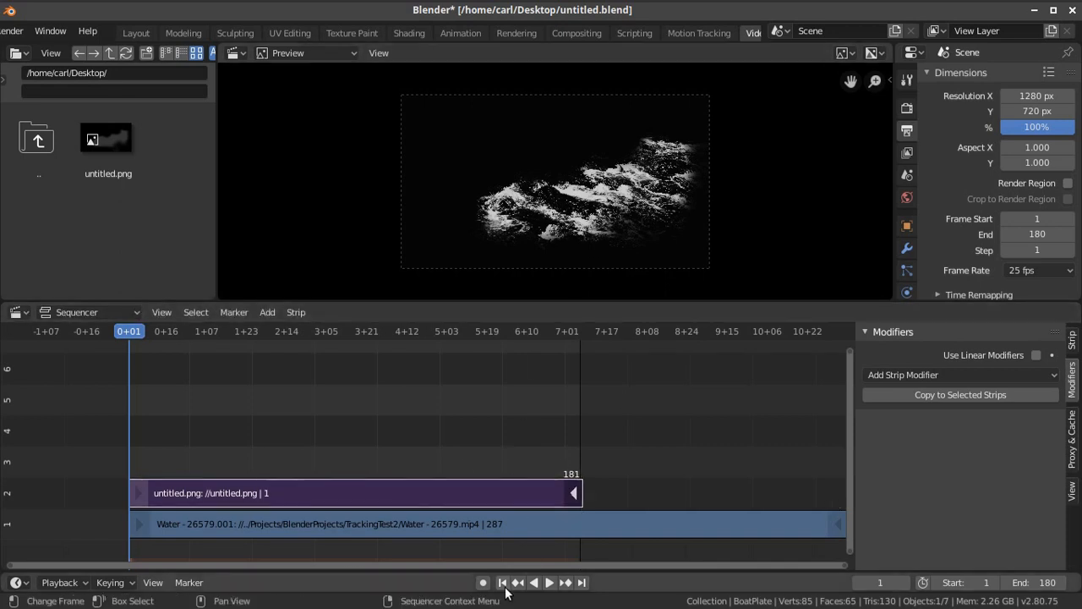
click(549, 583)
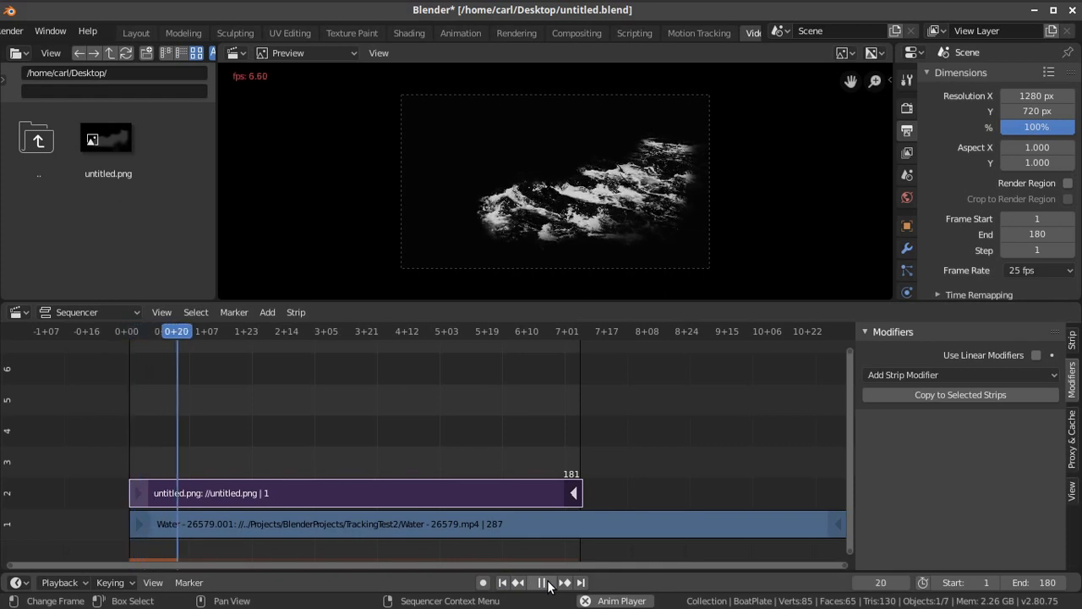
click(543, 584)
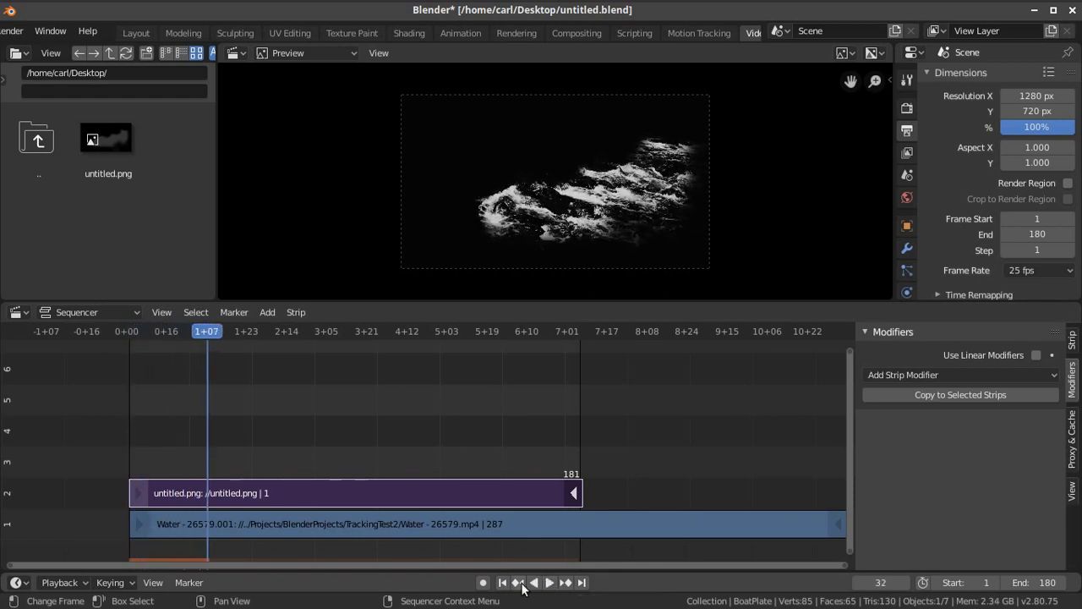
click(505, 582)
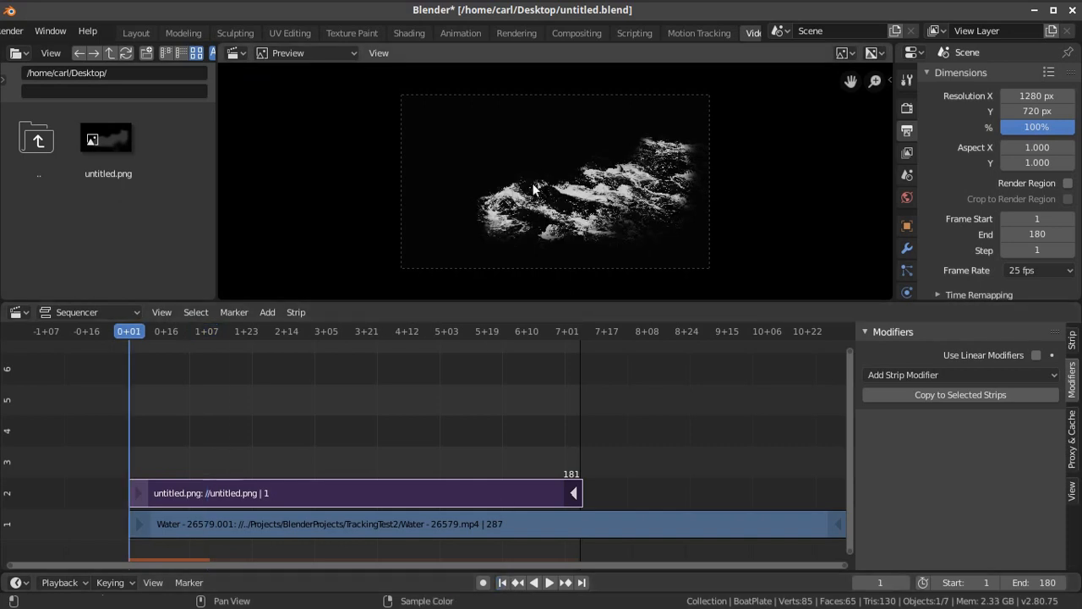
- Combine the mask image and the water clip into a meta strip and move it up to channel 2
click(353, 523)
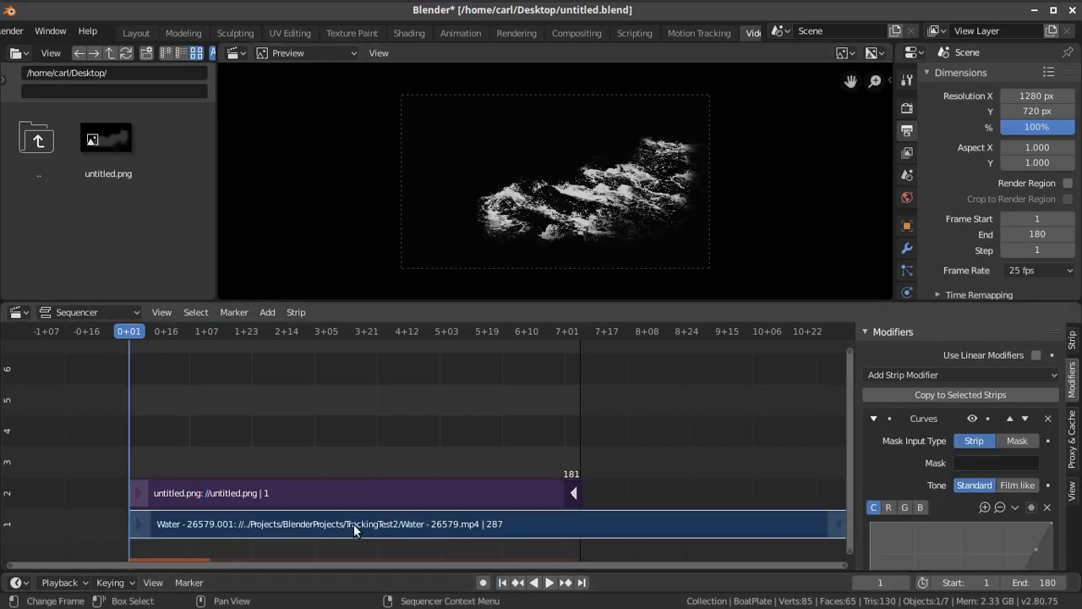
click(293, 312)
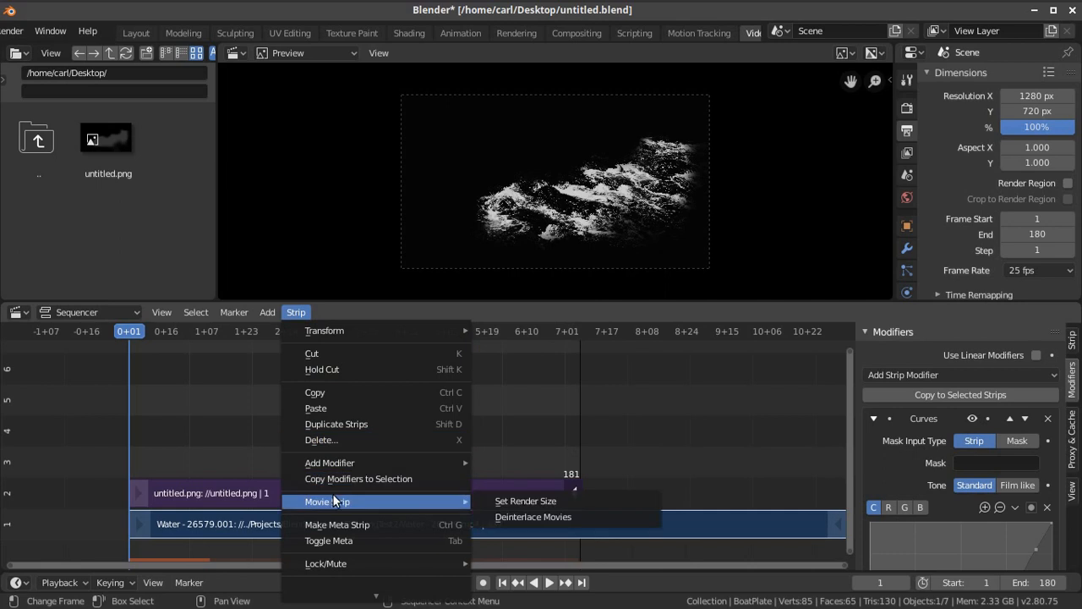
click(337, 523)
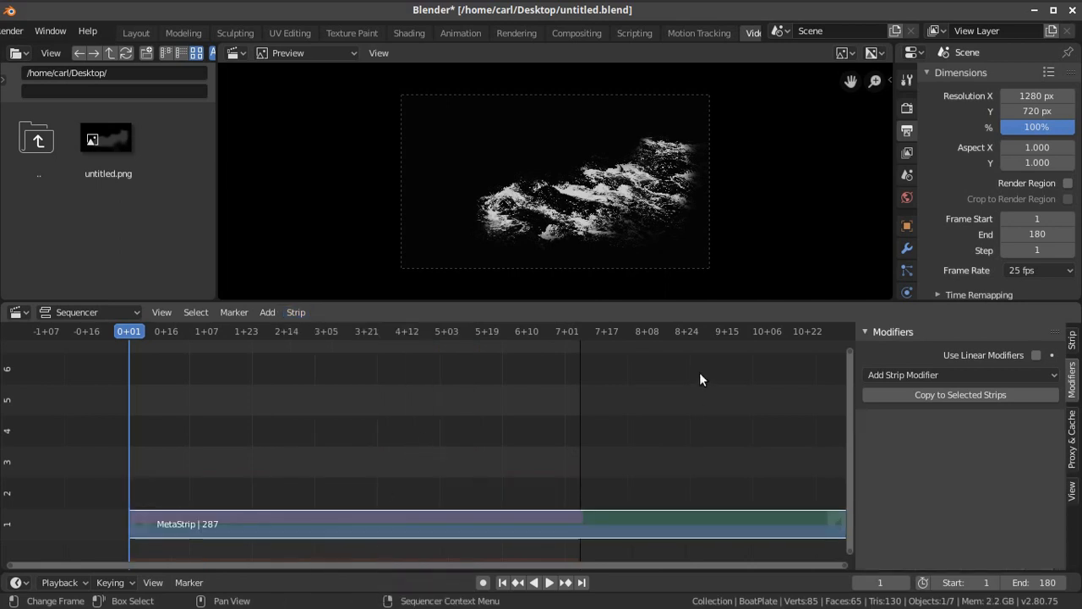
key(g)
click(345, 493)
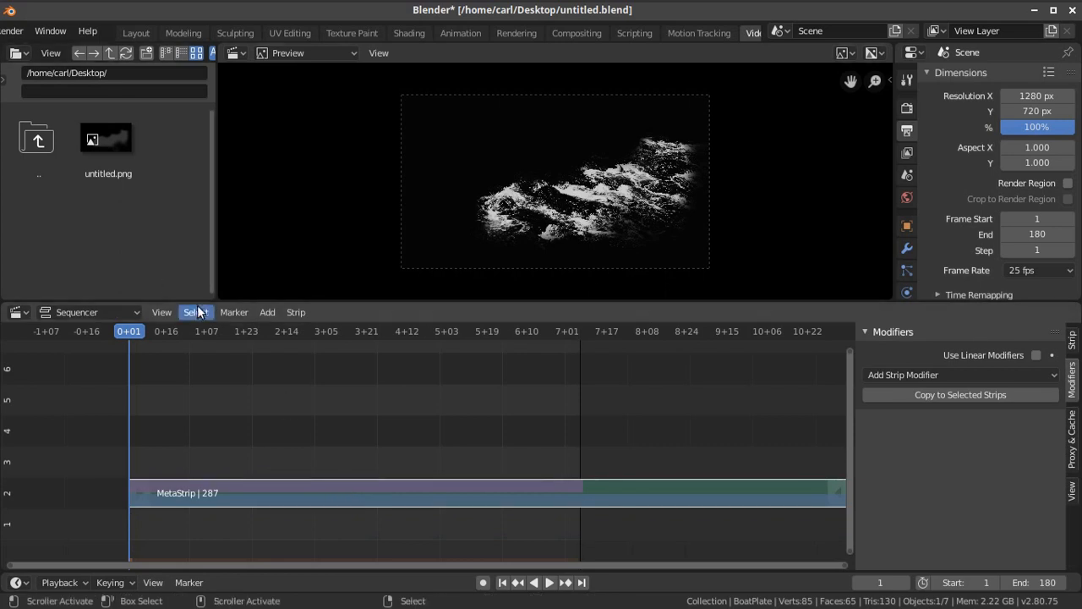
- Add a black Color strip on channel 1 beneath the meta strip and extend it to frame 183
click(269, 313)
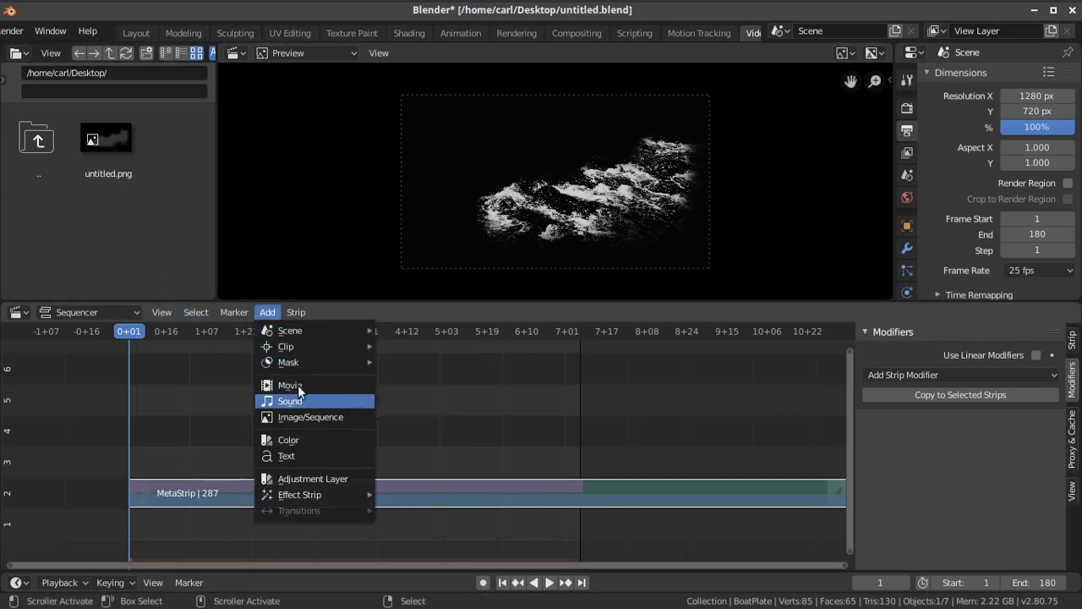
mouse_move(354, 492)
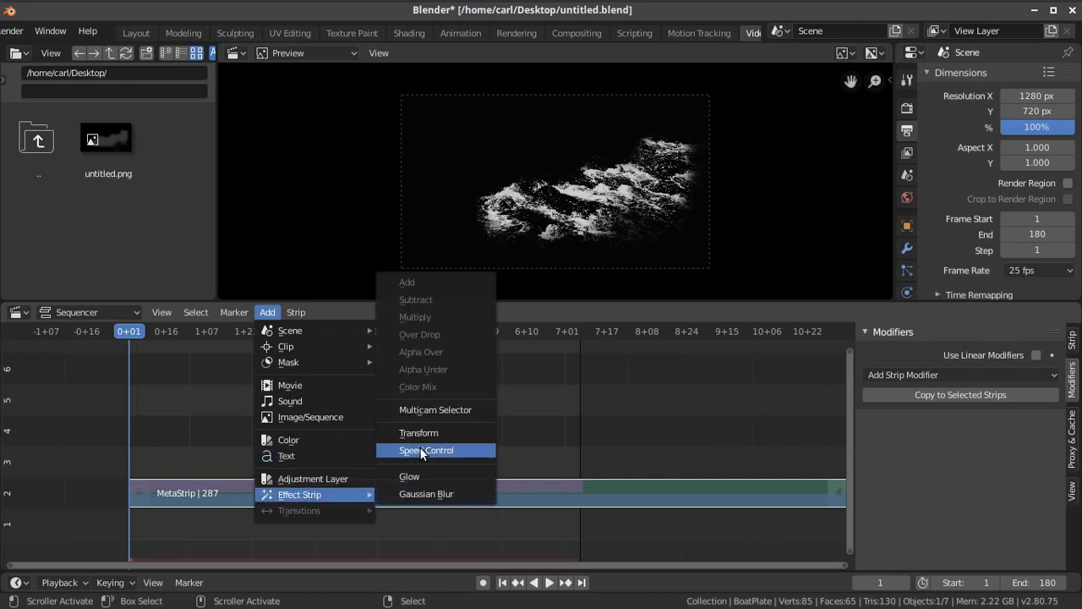
mouse_move(290, 343)
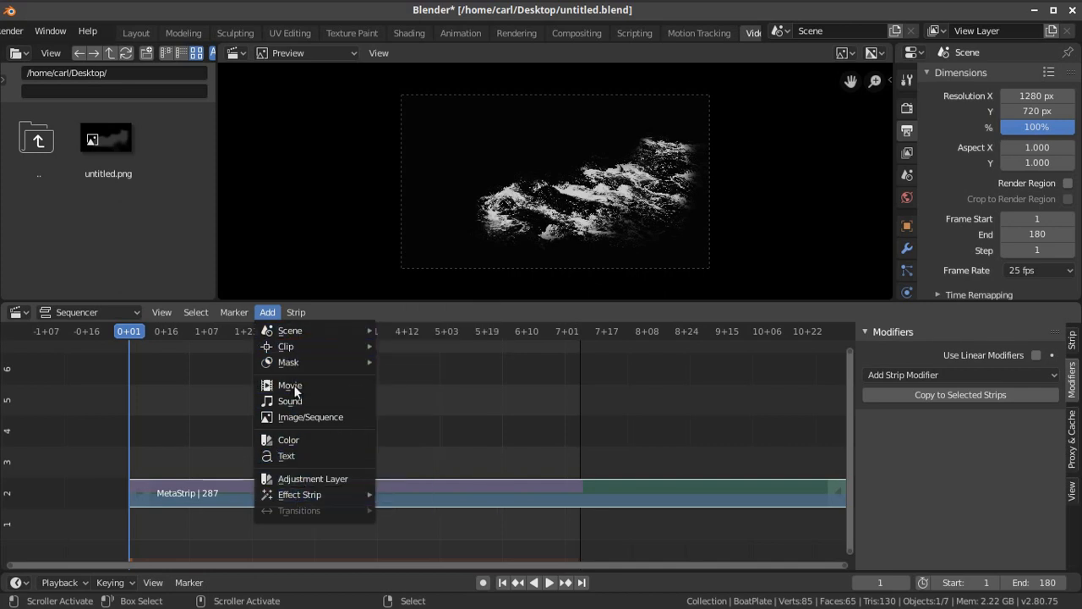
click(291, 440)
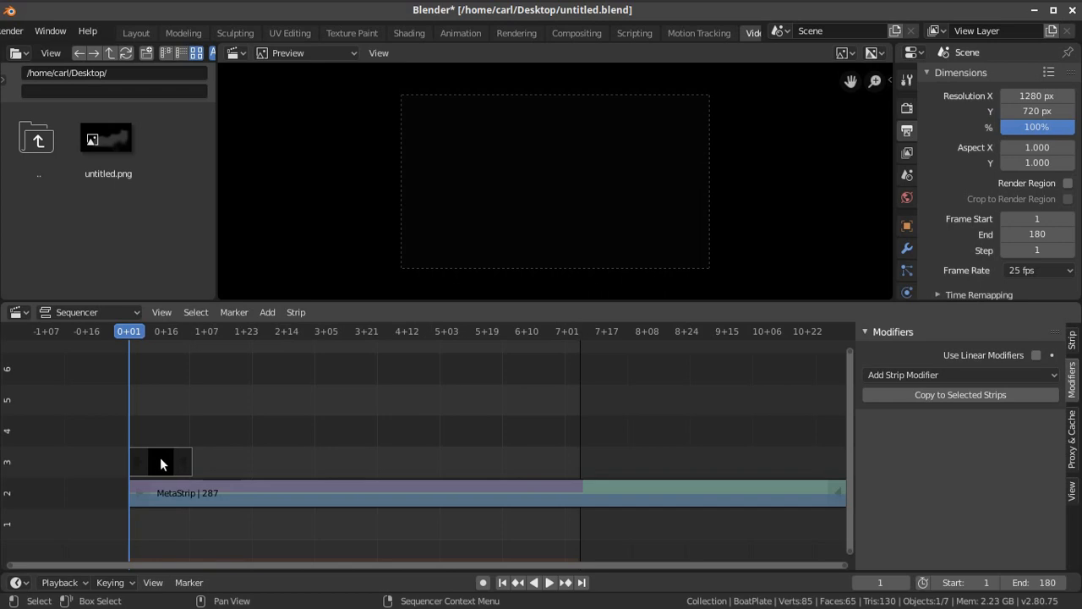
key(g)
click(174, 523)
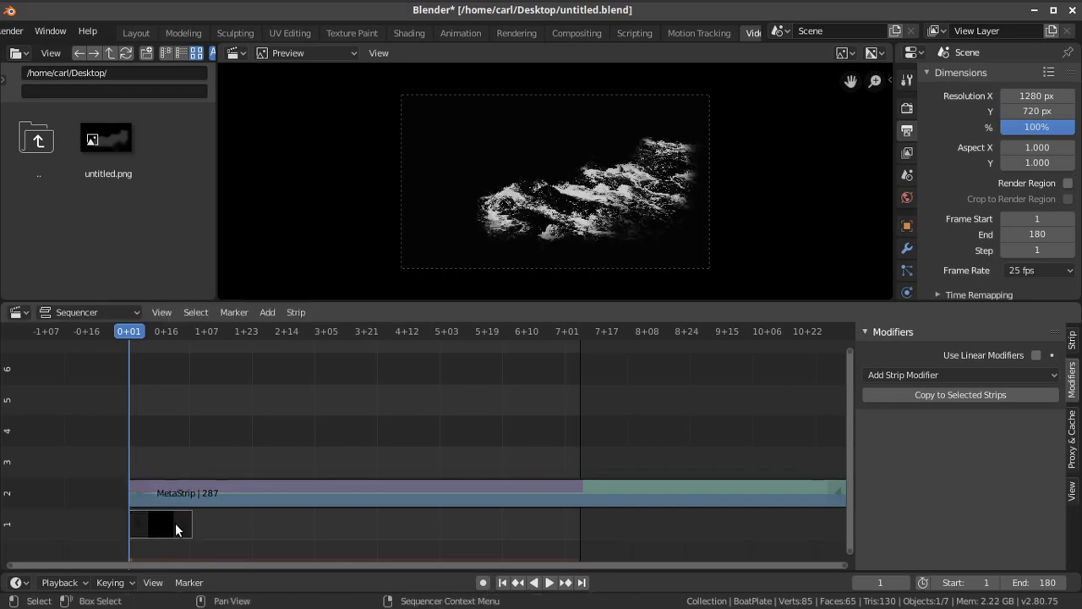
drag(182, 520, 582, 523)
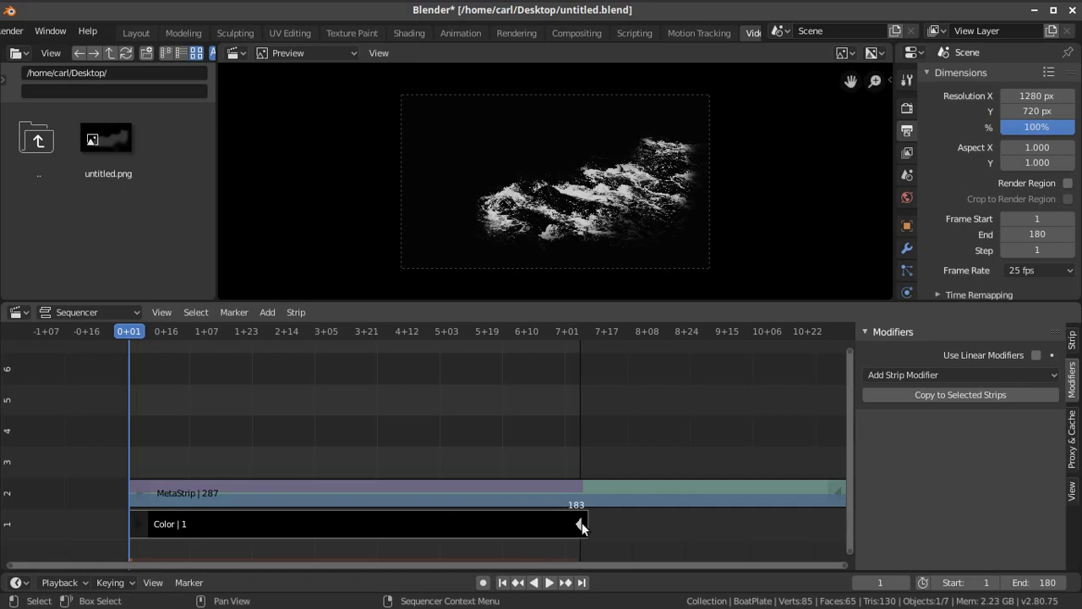
- Add a Transform effect strip to the meta strip
click(341, 488)
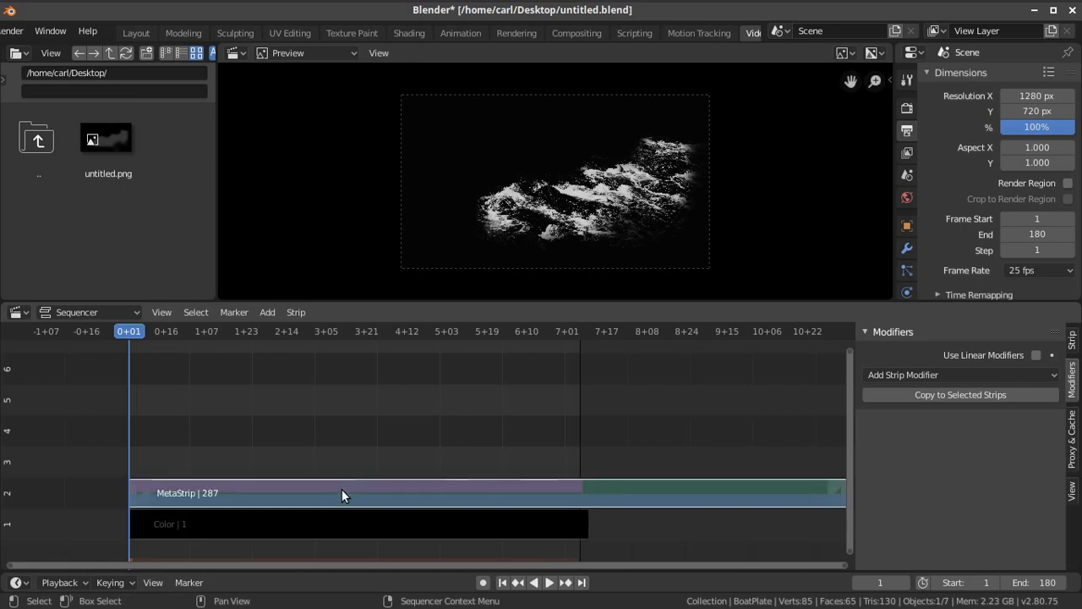
click(262, 311)
mouse_move(292, 493)
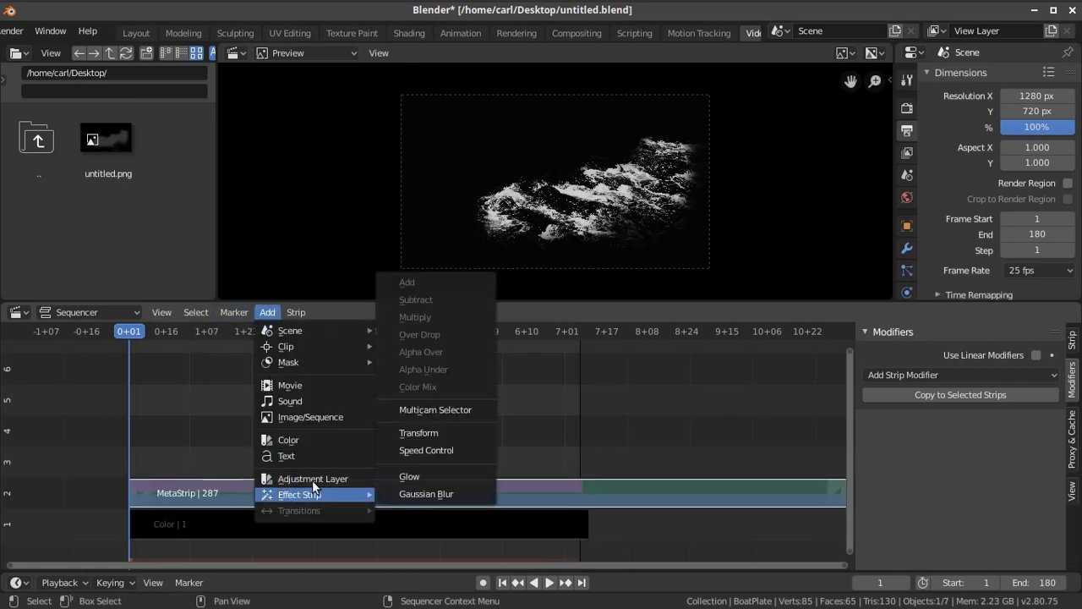
click(418, 432)
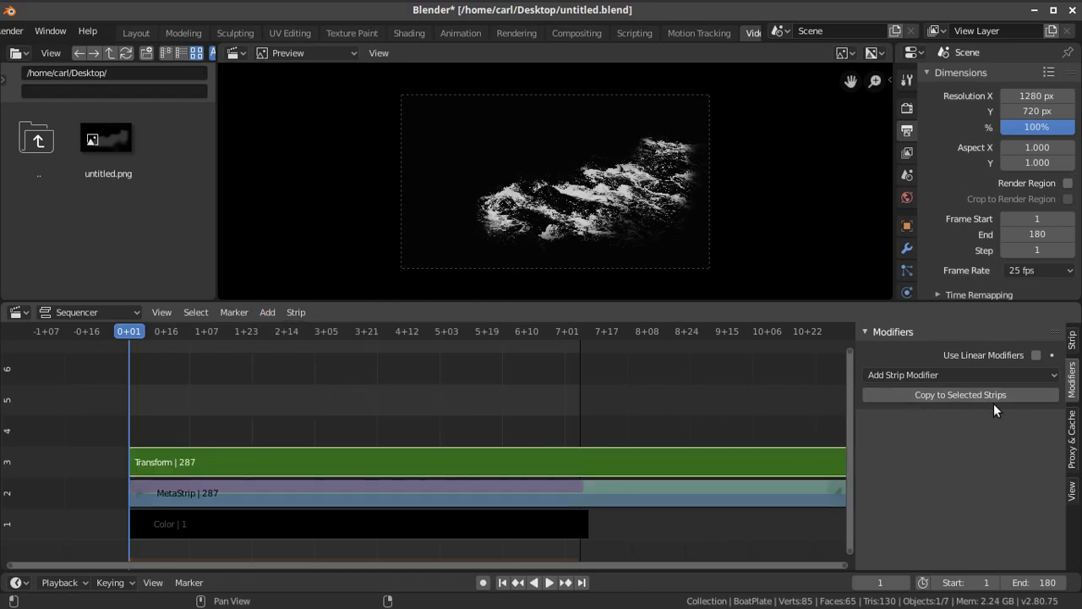
- Set the Transform strip's rotation to -34.3 and its position to X -4.56 and Y 20.04 percent
click(1071, 339)
scroll(950, 477, down, 5)
scroll(991, 468, down, 5)
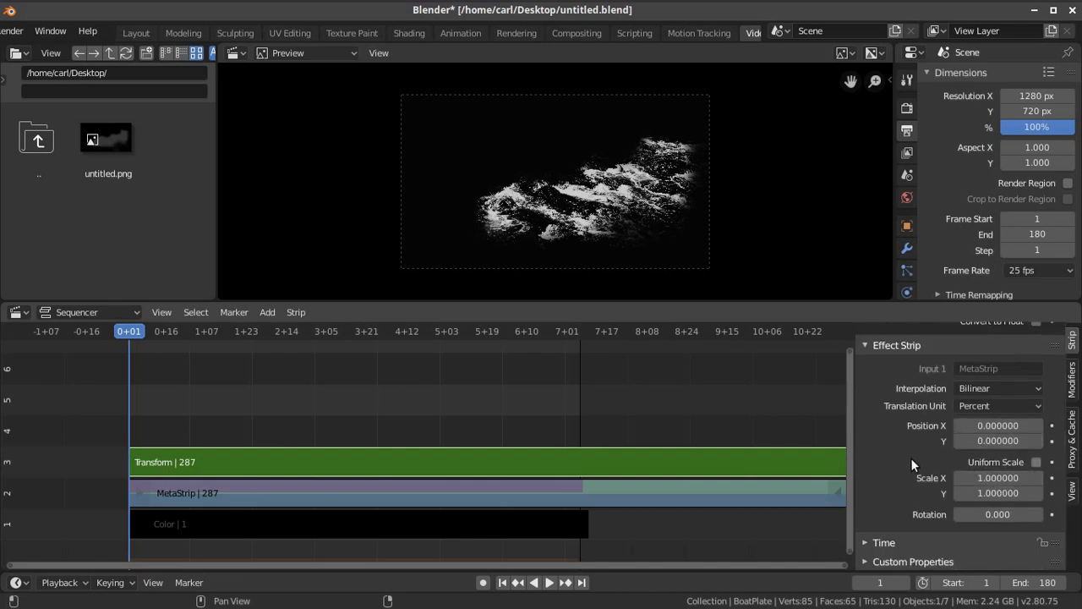
drag(997, 515, 891, 515)
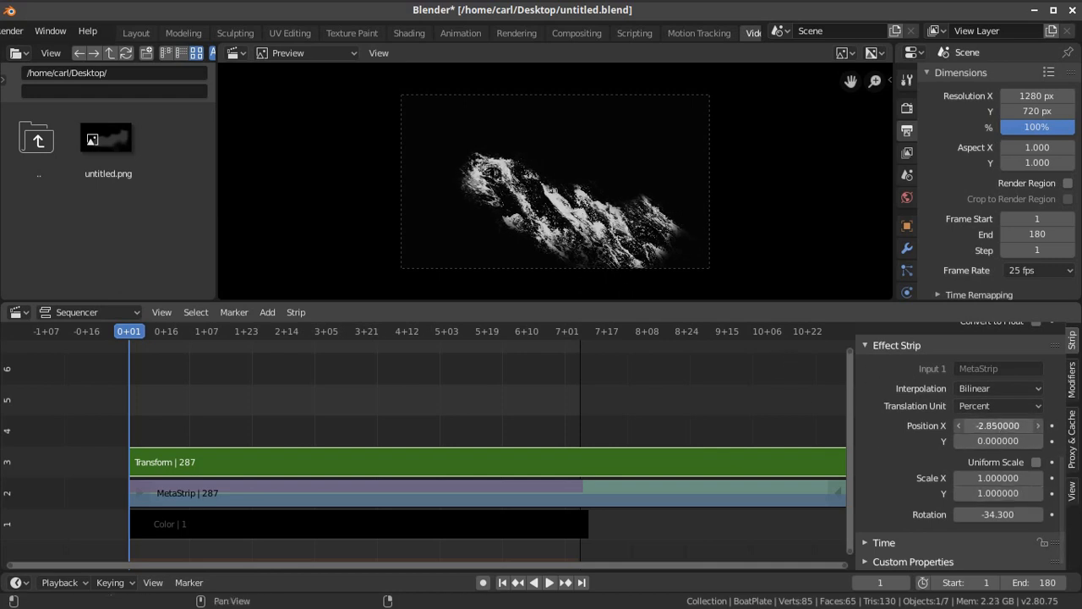
drag(1016, 429, 1008, 442)
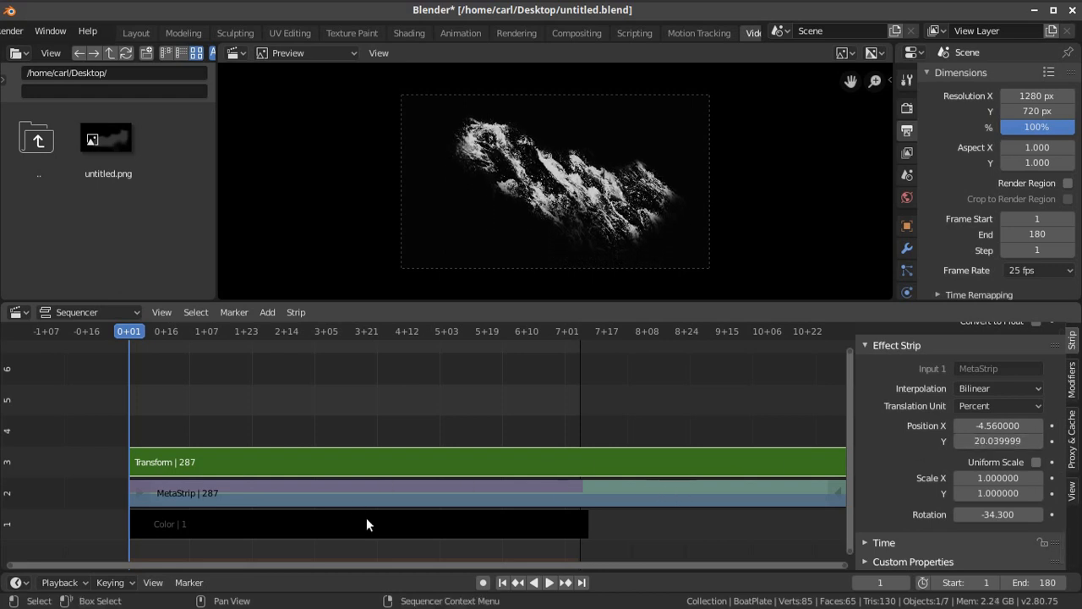
- Play the rotated water, adjust the Transform strip's position to X -6.06 and Y 23.1 percent, and return to frame 1
click(550, 582)
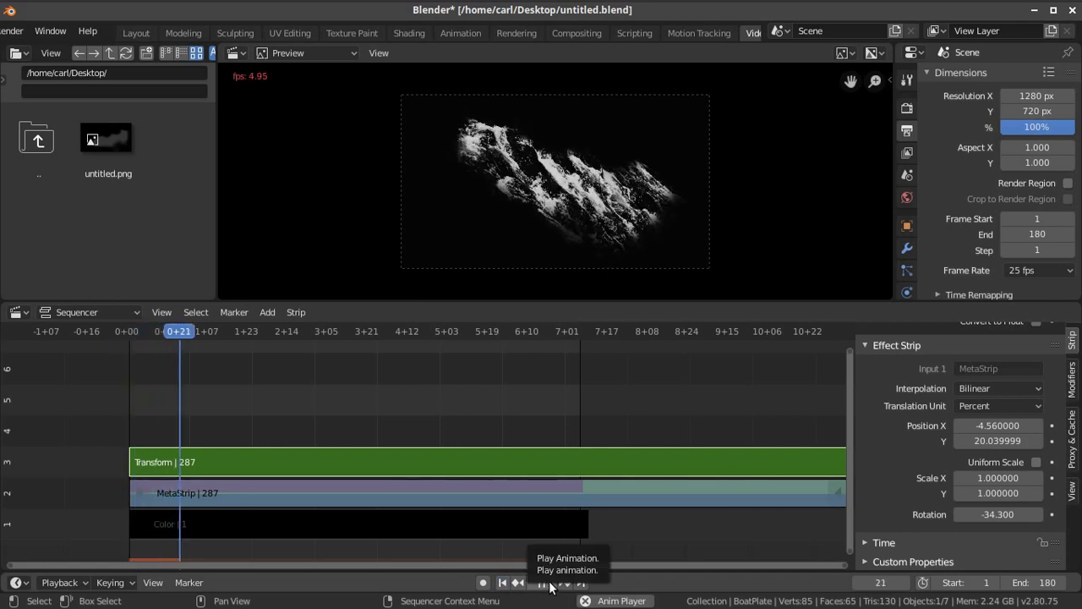
click(547, 582)
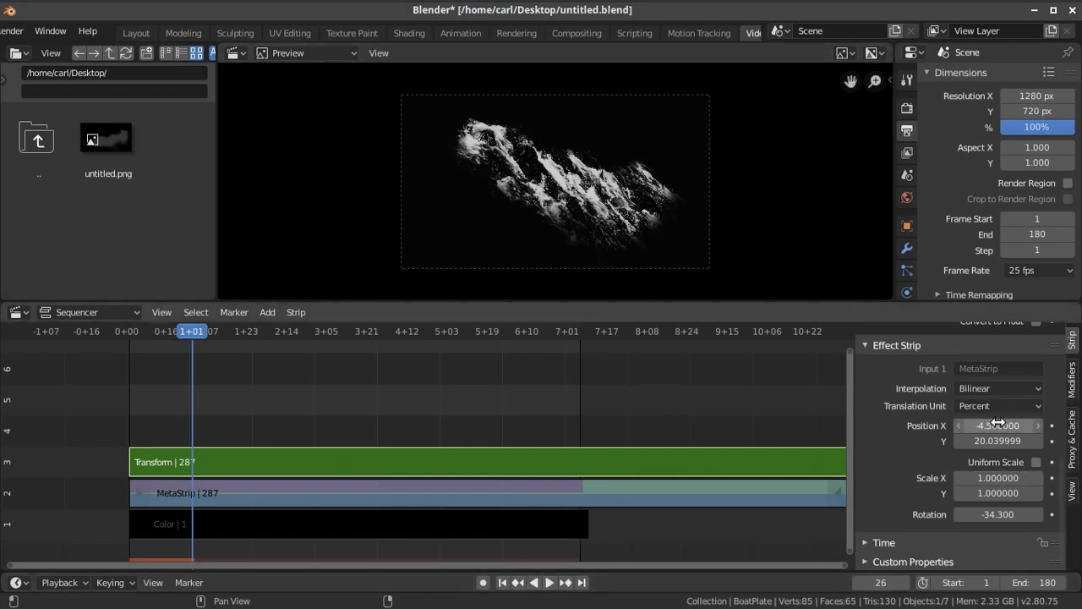
drag(997, 426, 1067, 441)
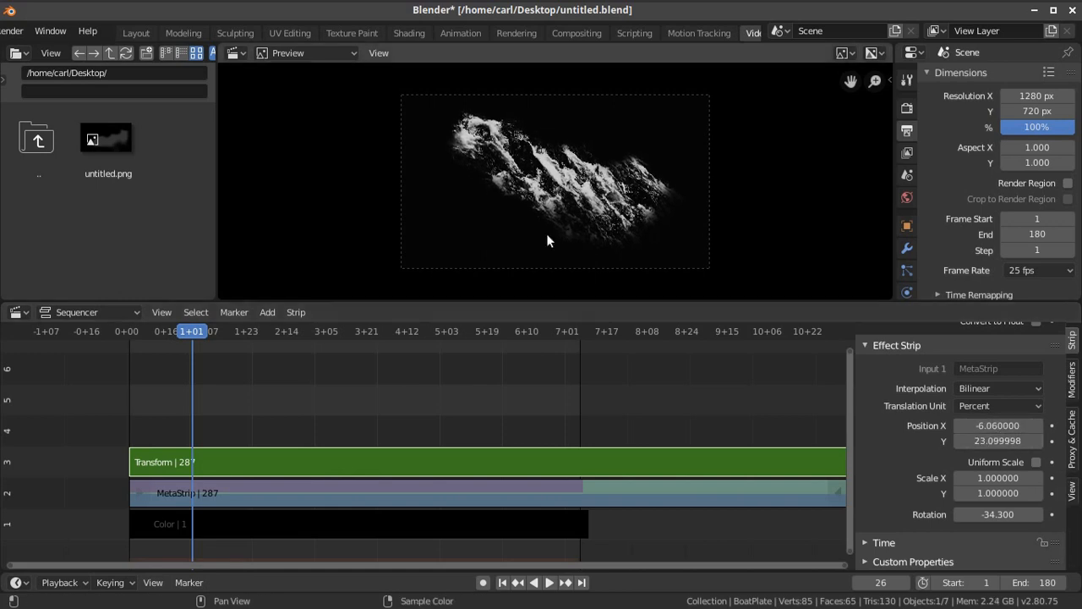
click(502, 582)
- Set the render output location to the Desktop folder with the file name Rapids
scroll(1014, 211, down, 4)
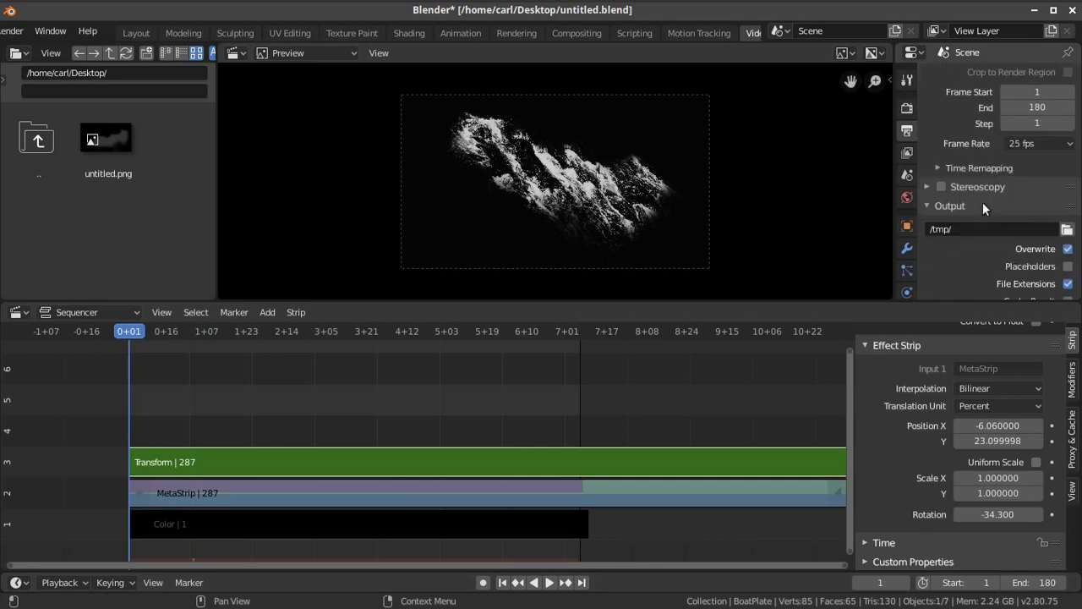
click(1066, 230)
click(44, 133)
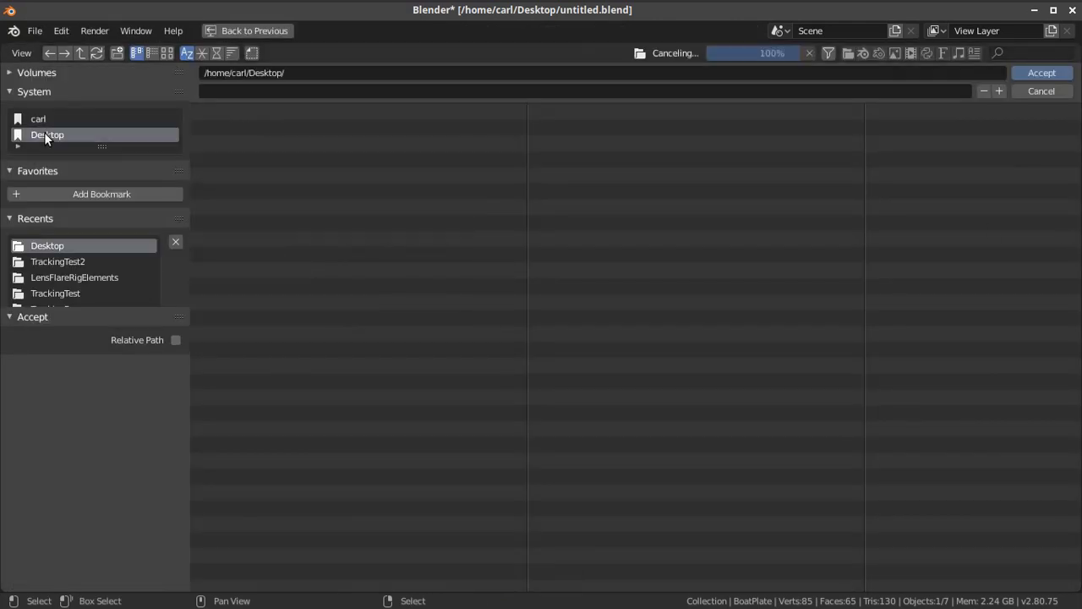
click(305, 89)
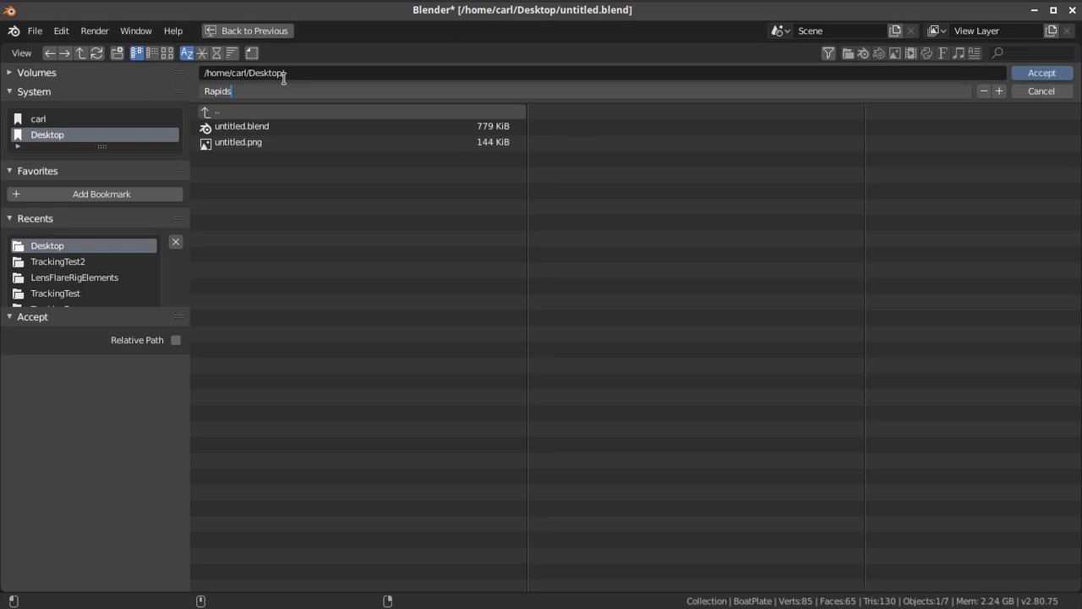
click(1042, 73)
- Set the output file format to FFmpeg video with an MPEG-4 container
scroll(991, 188, down, 8)
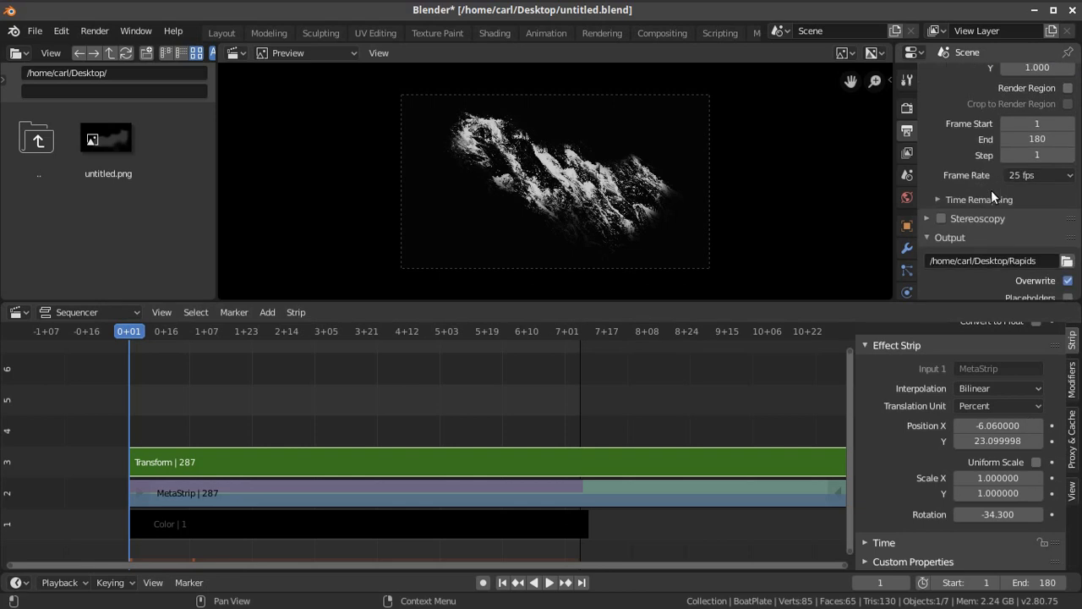
click(1045, 200)
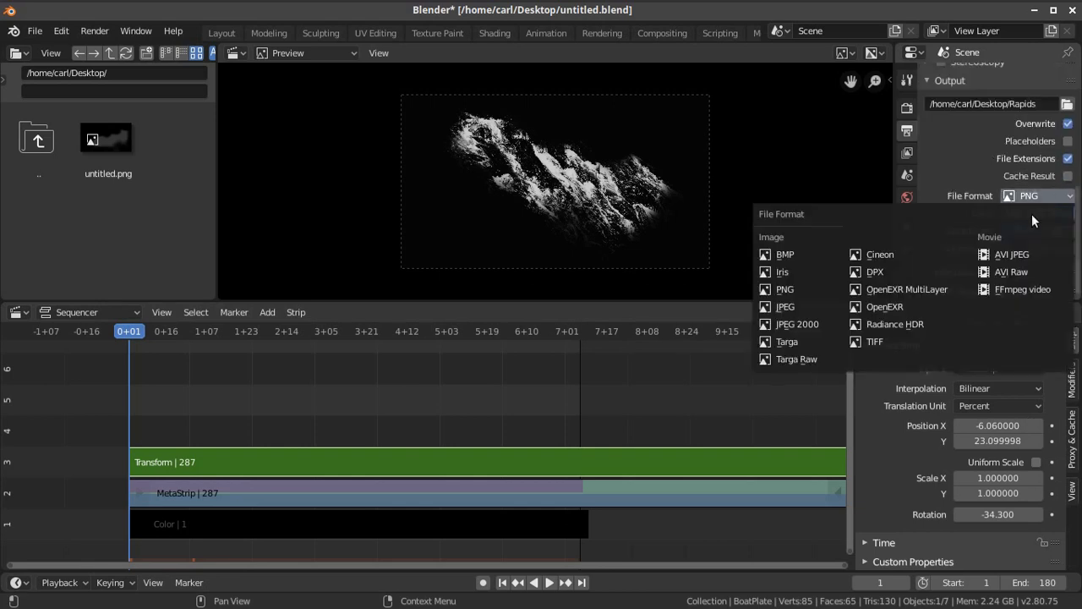
click(1010, 284)
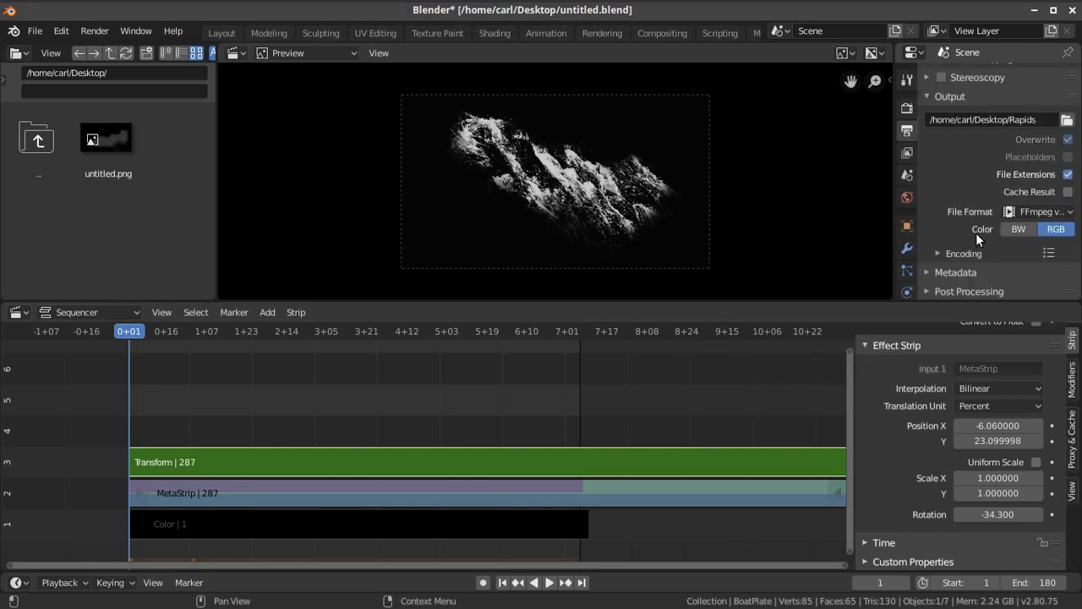
click(938, 254)
scroll(1077, 222, down, 4)
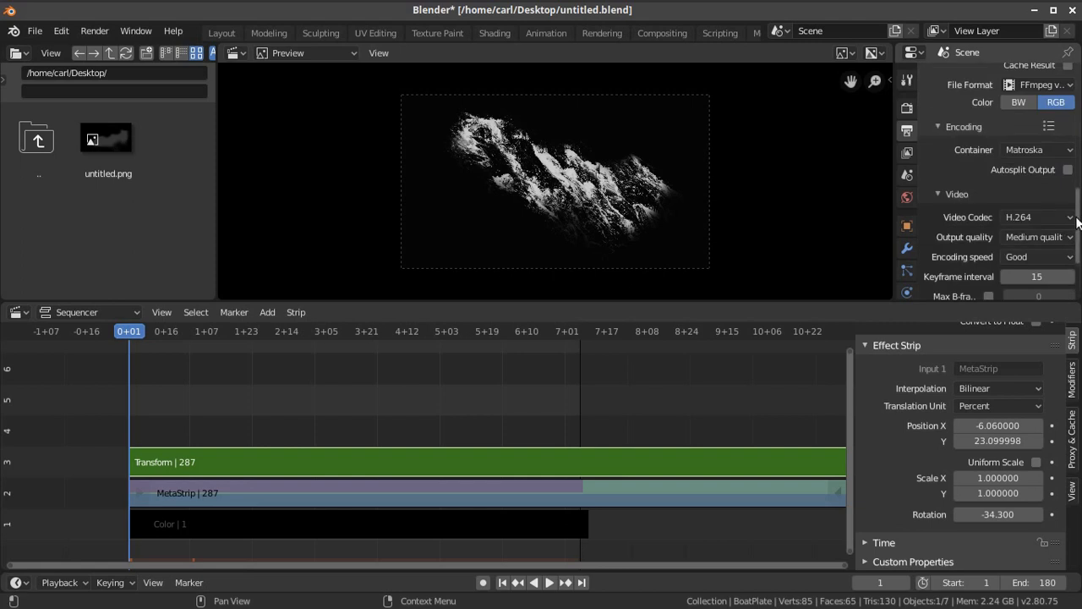
click(1032, 153)
click(1022, 198)
- Set the H.264 output quality to Perceptually lossless
scroll(992, 178, down, 3)
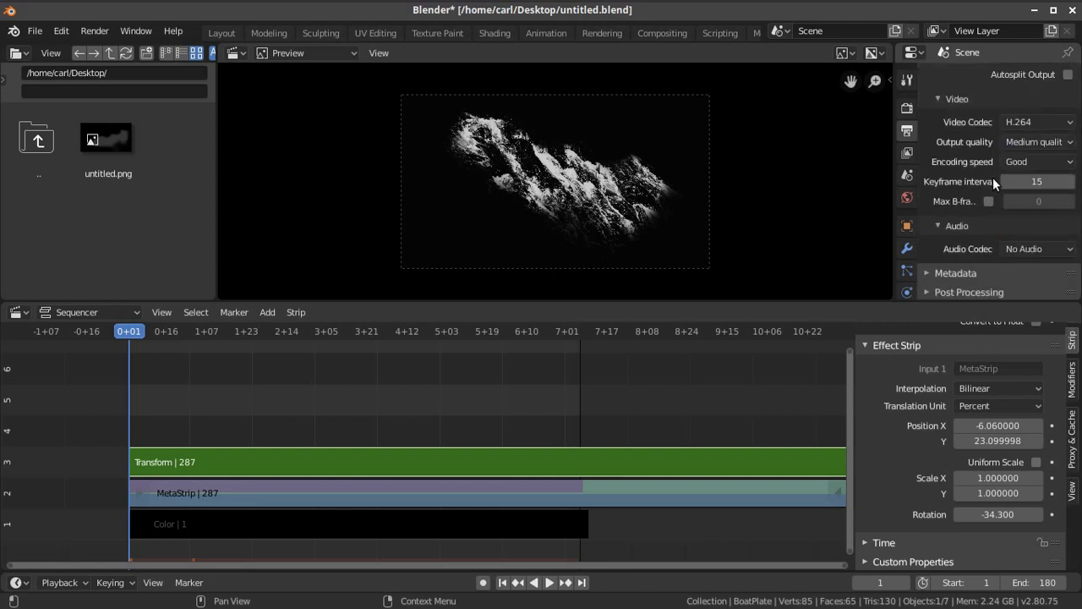
click(1046, 143)
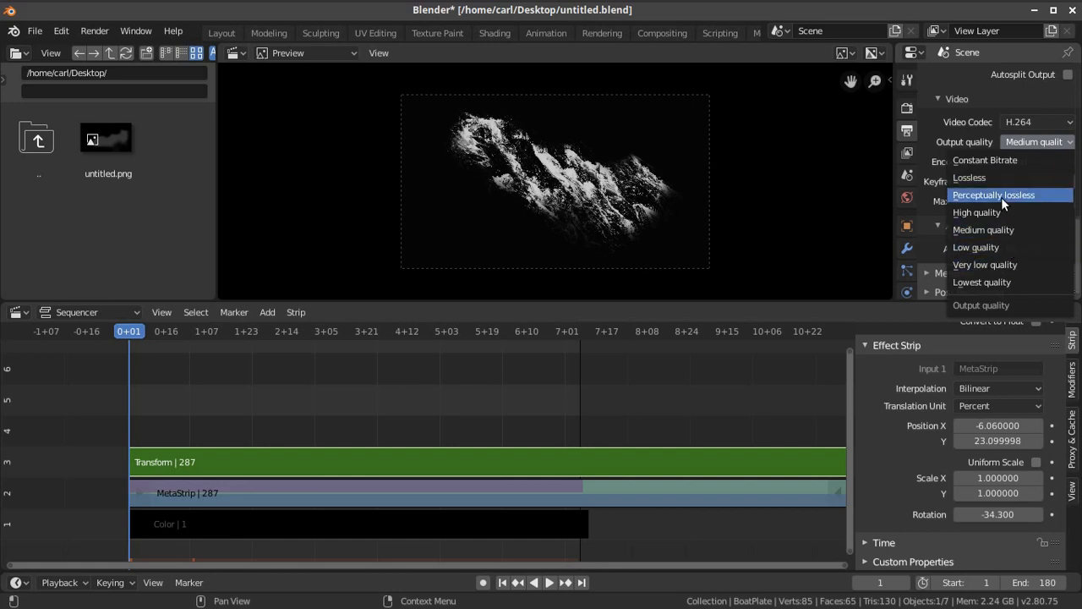
click(1001, 195)
scroll(967, 181, up, 5)
scroll(968, 181, up, 5)
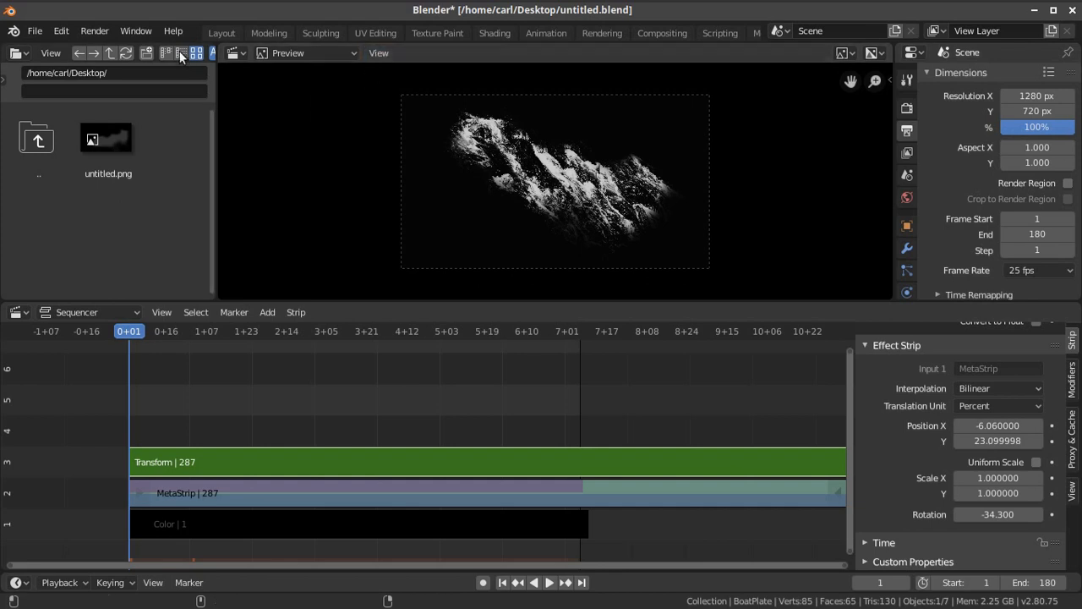
- Render the rotated rapids animation through to frame 180 and close the render window
click(91, 31)
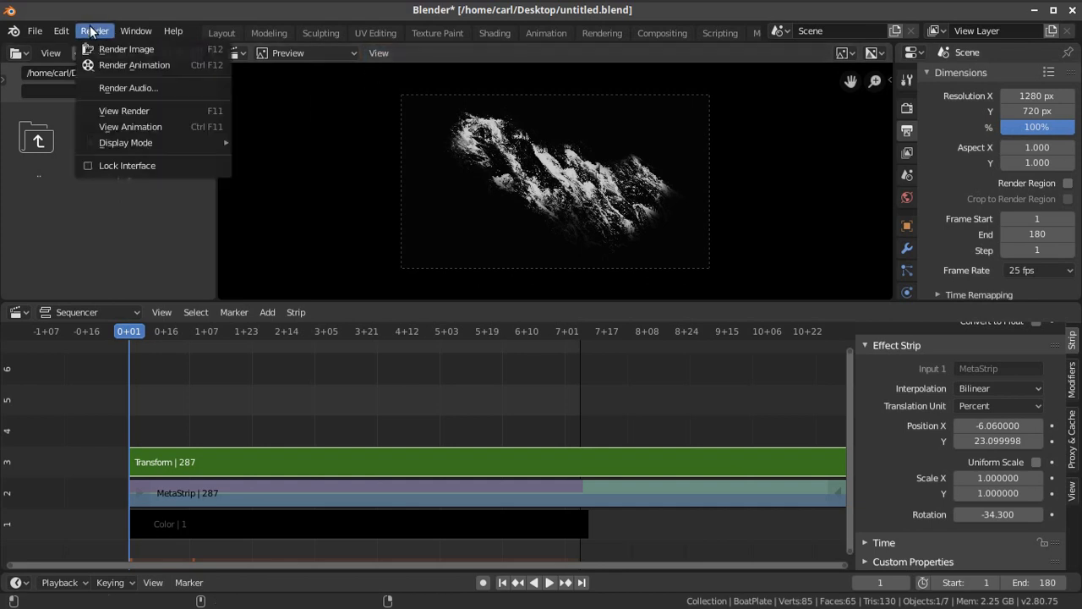
click(119, 66)
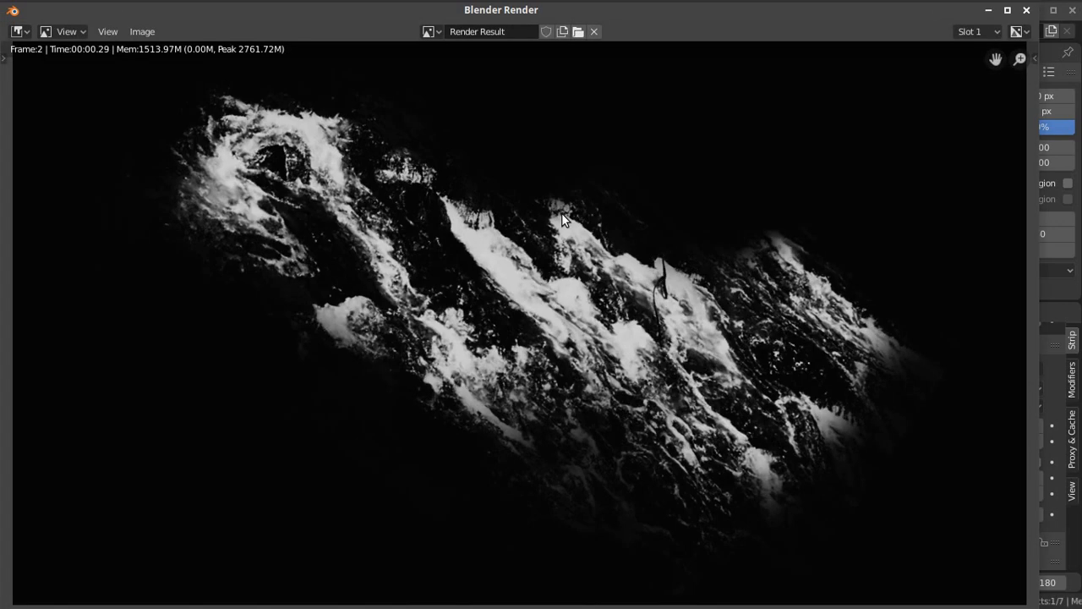
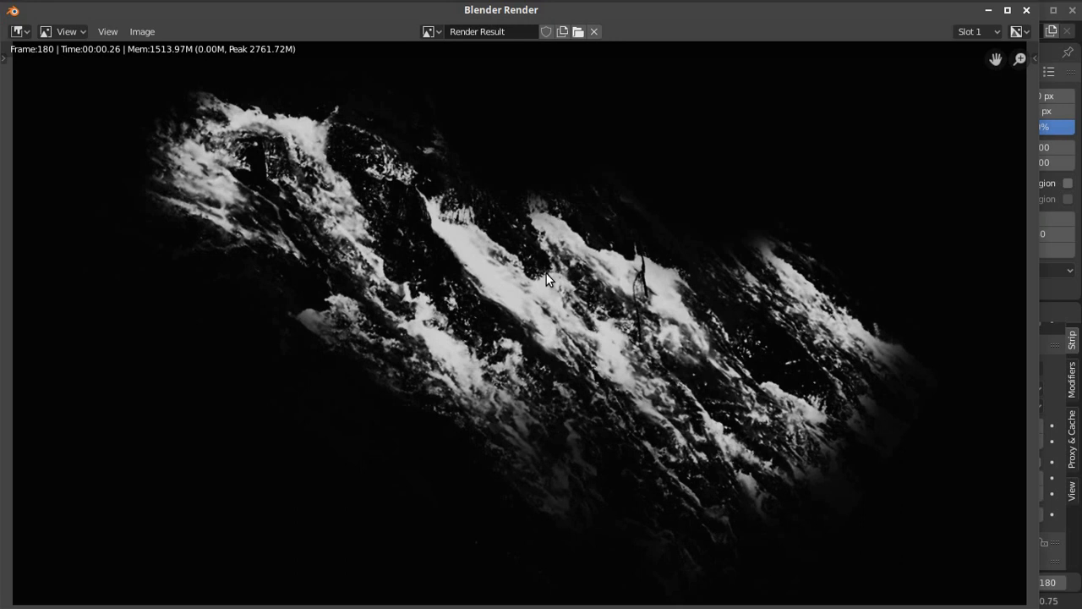
click(1027, 10)
- Turn off both Compositing and Sequencer in the scene's post-processing output settings
scroll(931, 112, down, 10)
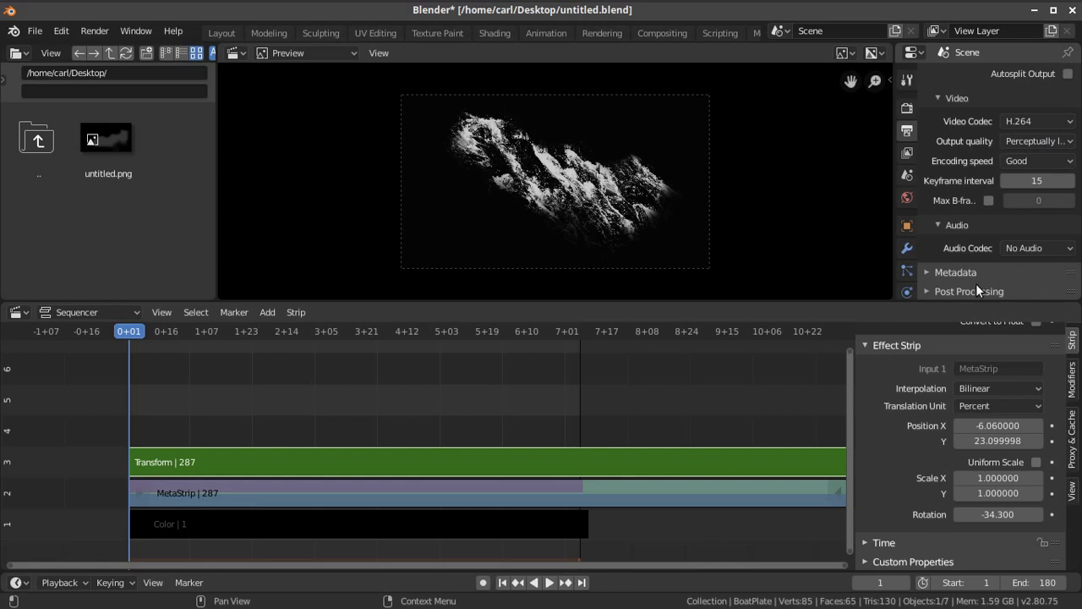
click(922, 290)
scroll(997, 253, down, 3)
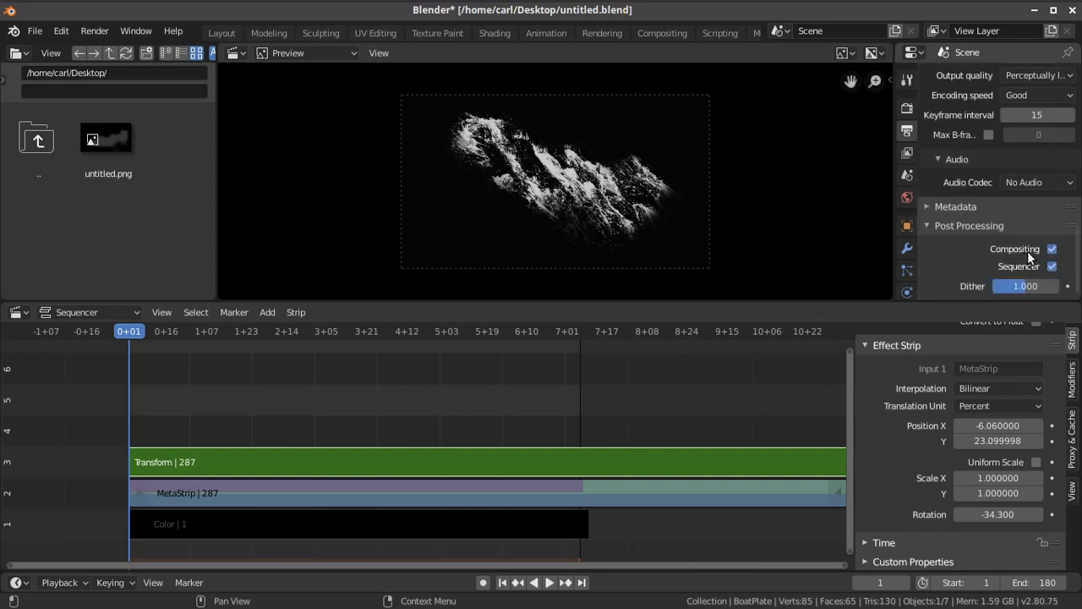
click(1052, 266)
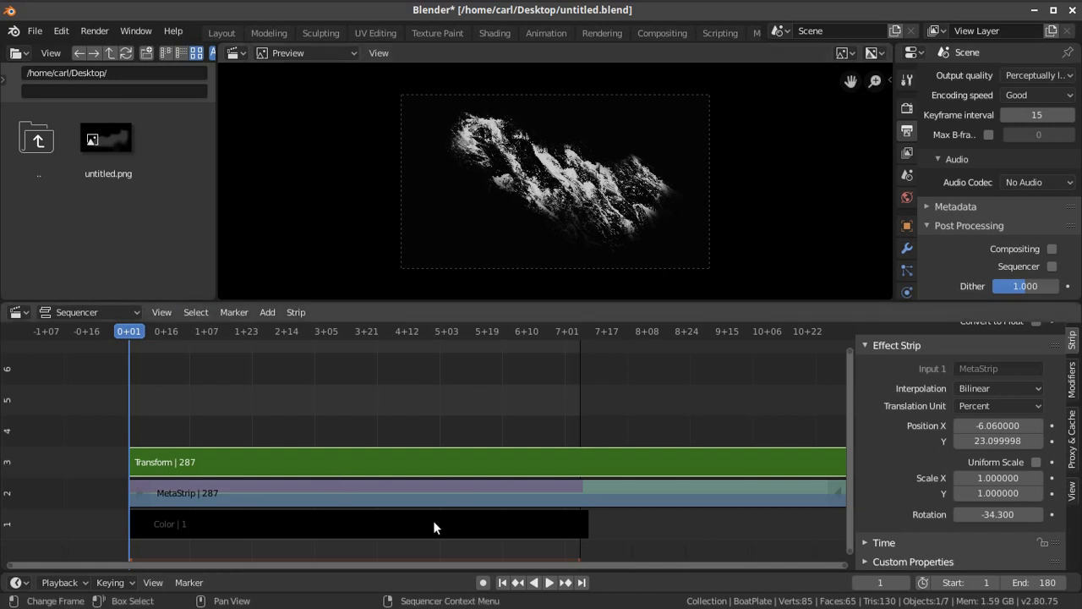
- Return to the Layout workspace and import Rapids0001-0180.mp4 as a shadeless image plane
click(231, 32)
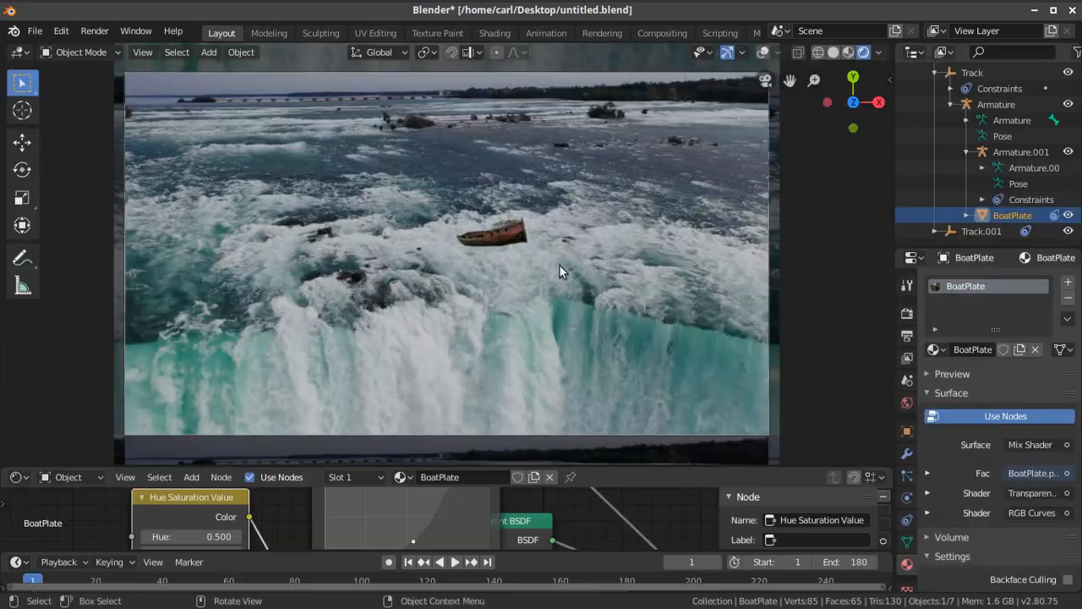
scroll(522, 293, up, 3)
scroll(523, 293, down, 4)
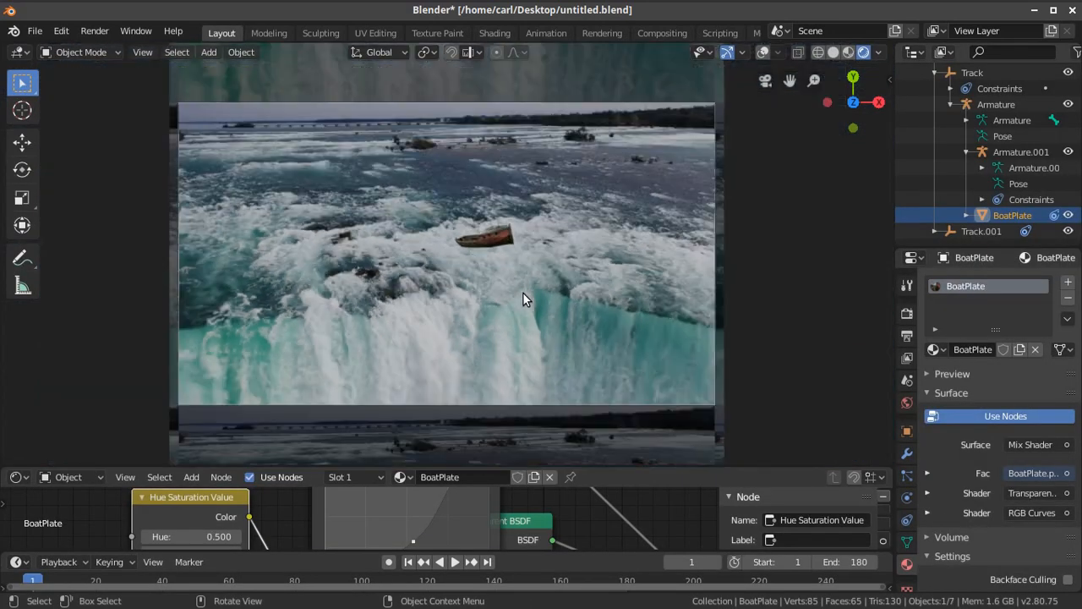
scroll(522, 293, up, 1)
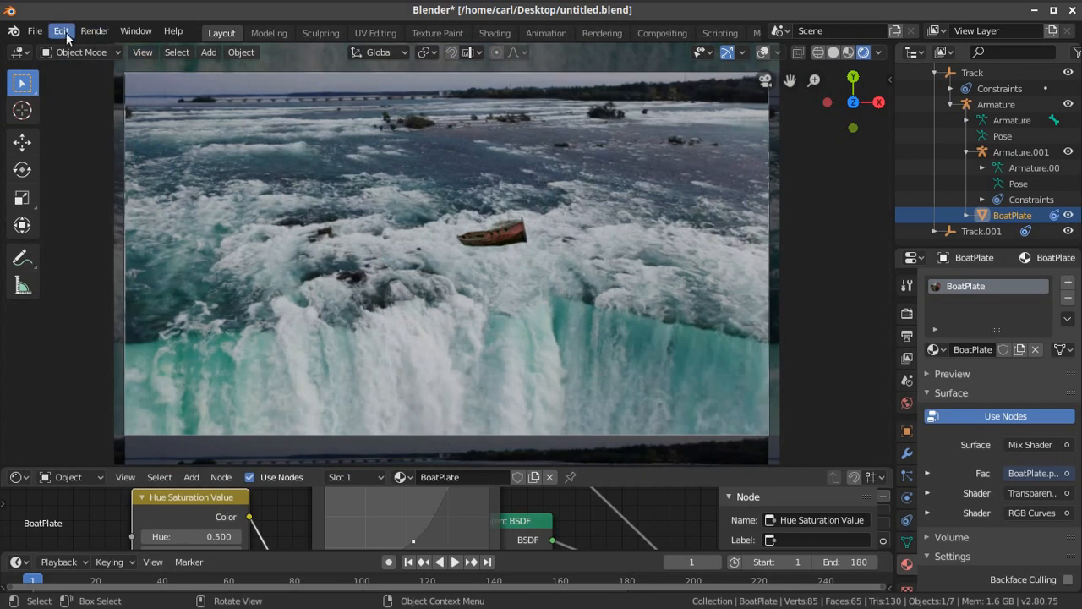
click(34, 31)
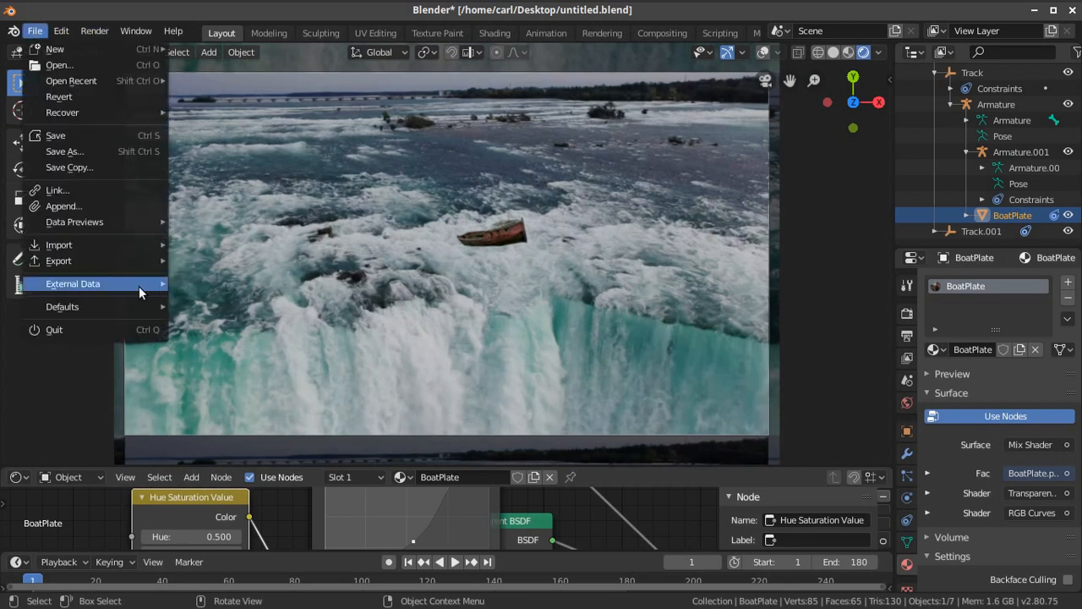
mouse_move(108, 245)
click(249, 402)
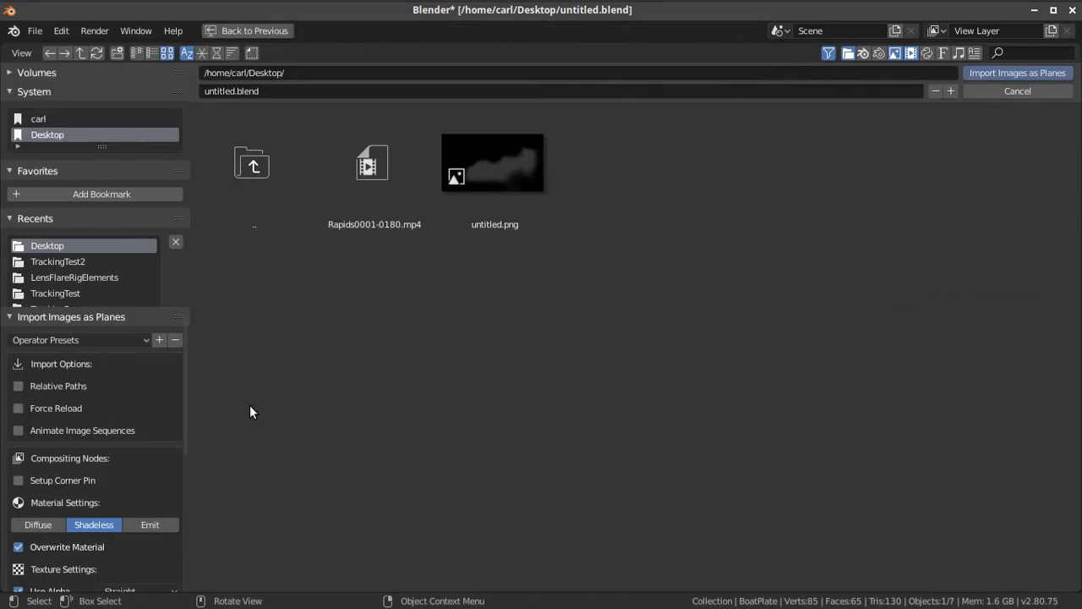
click(354, 171)
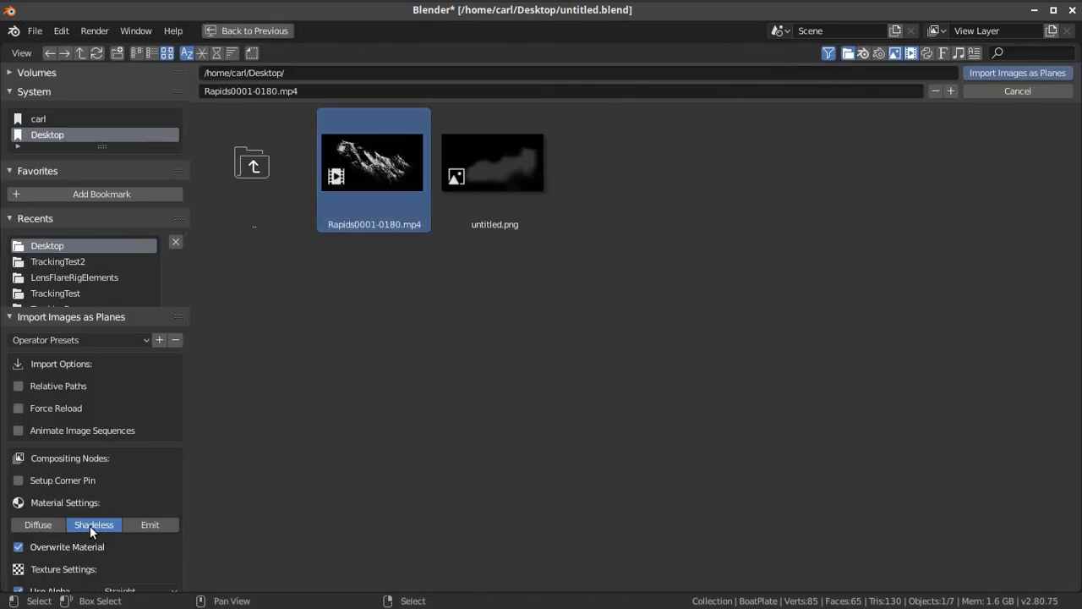
scroll(135, 492, down, 3)
scroll(136, 492, up, 3)
click(1024, 74)
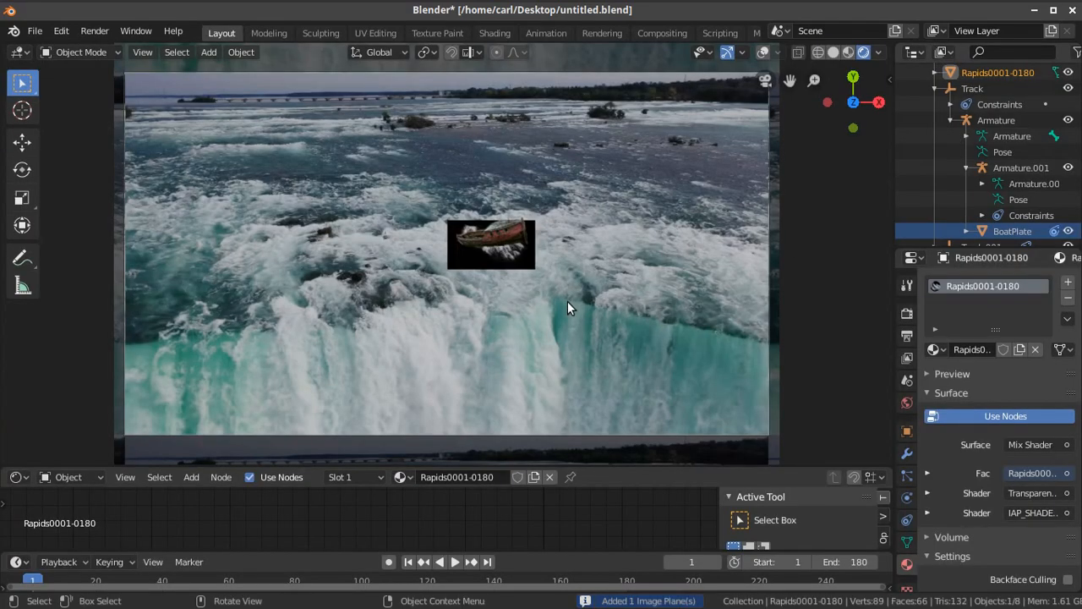
- Raise the rapids plane slightly along the Z axis so it sits just above the boat plate
scroll(564, 304, up, 3)
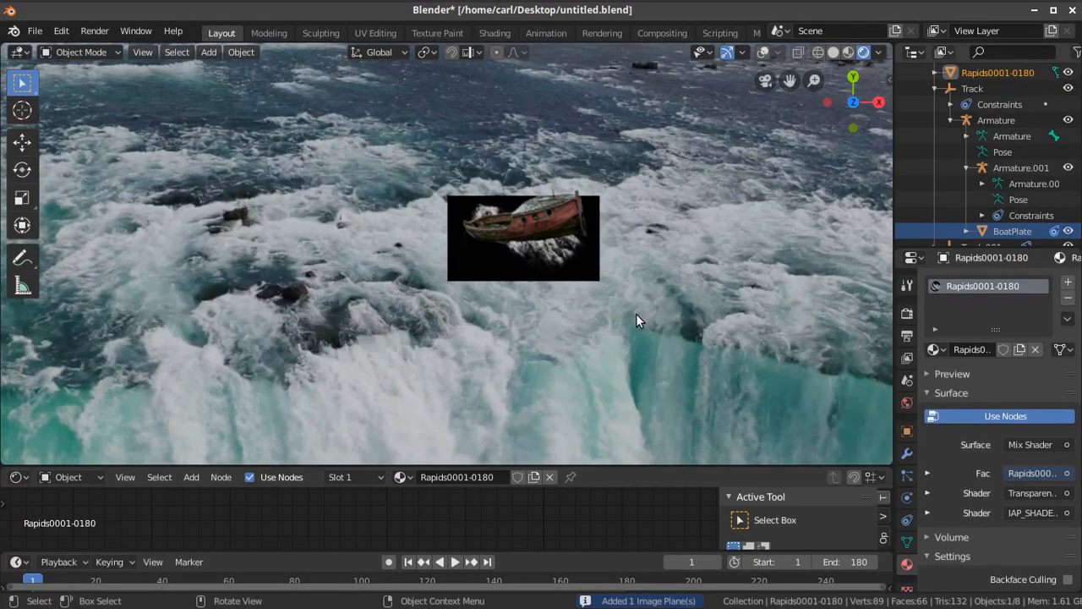
middle_drag(635, 313, 564, 292)
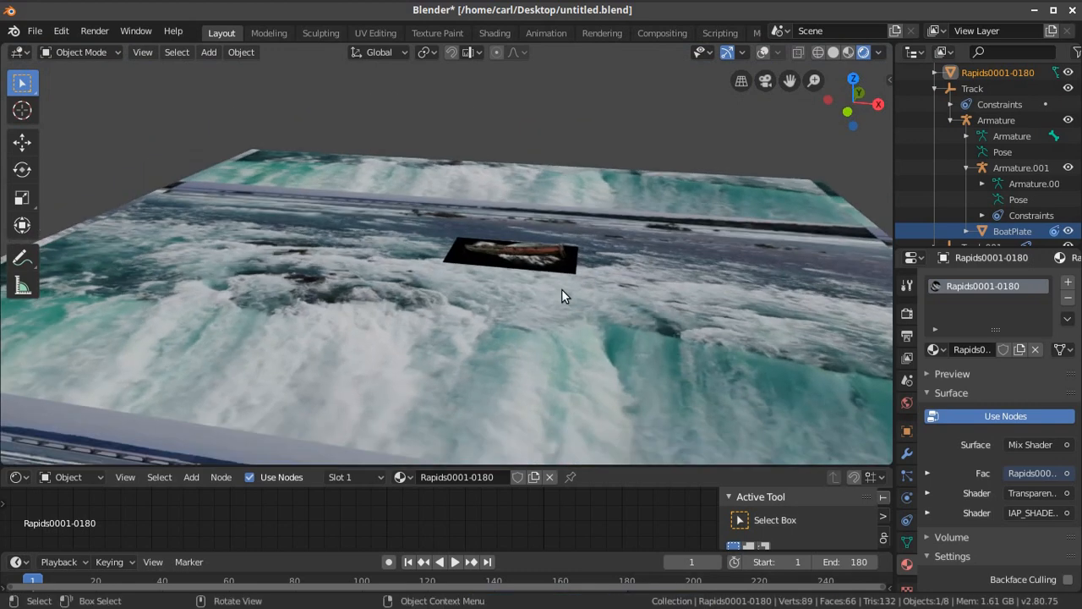
key(g)
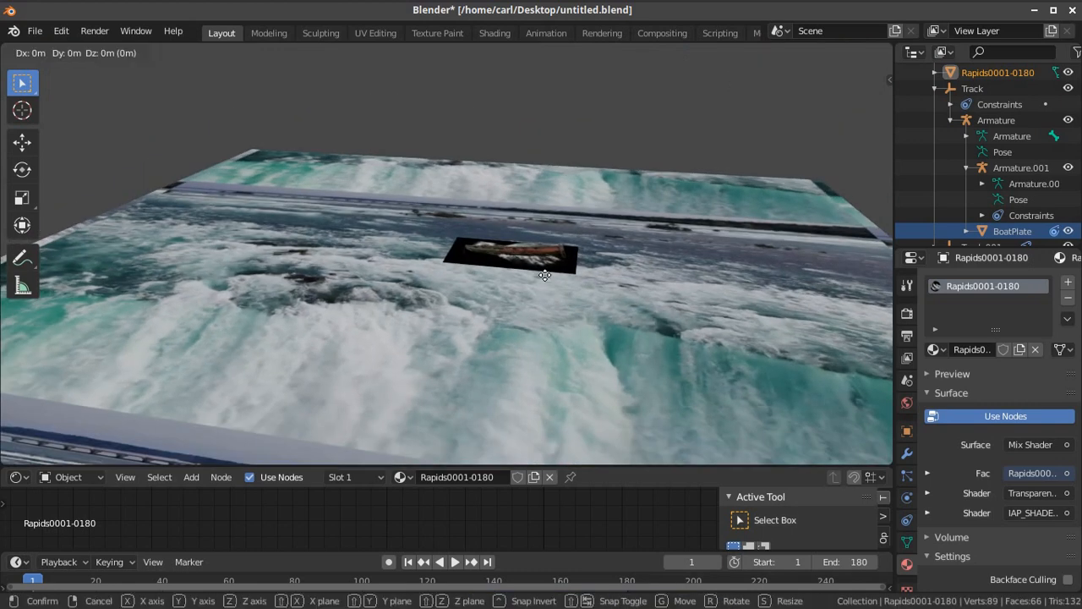
key(z)
click(544, 273)
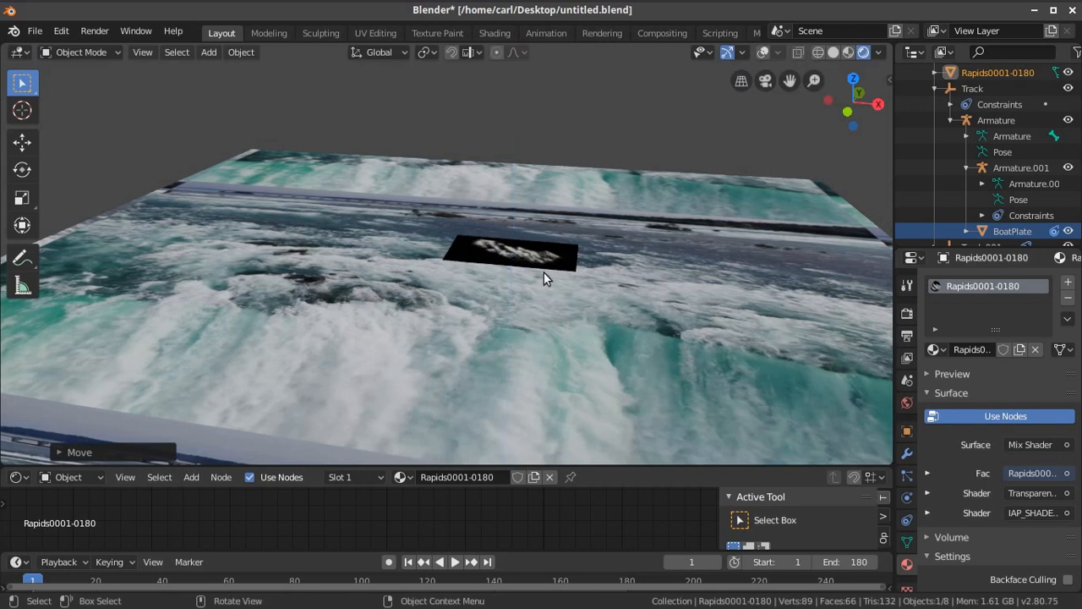
middle_drag(564, 274, 597, 427)
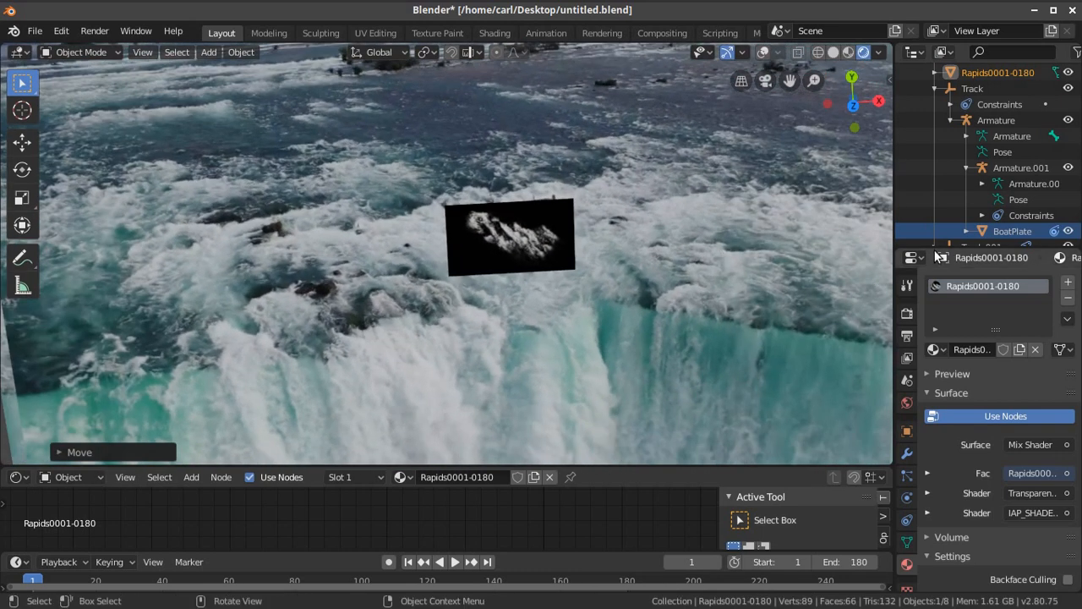
- Parent the Rapids0001-0180 plane to the BoatPlate object
drag(937, 247, 938, 394)
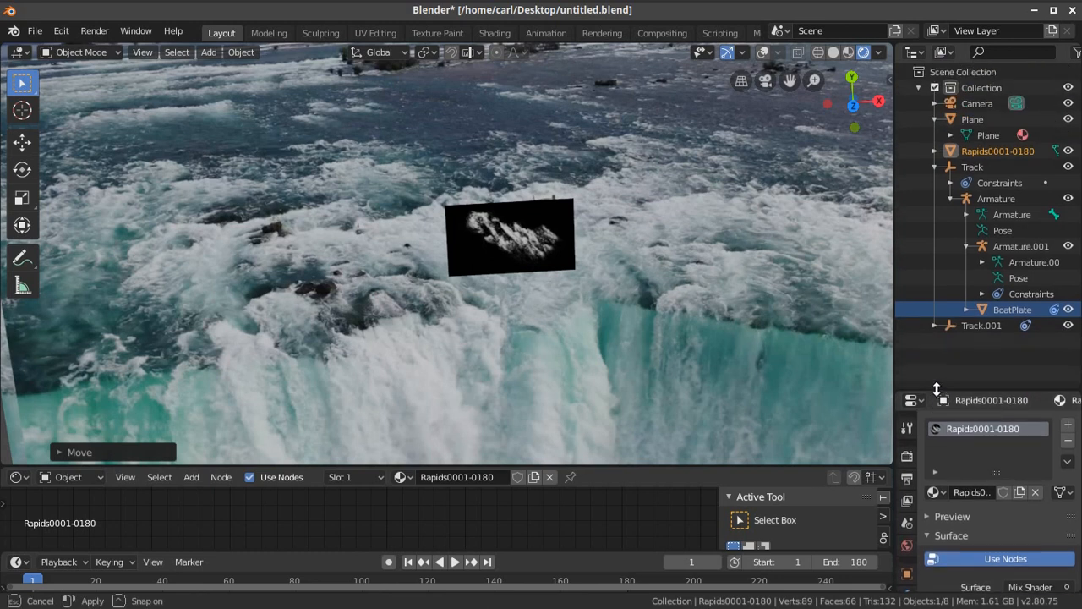
click(950, 151)
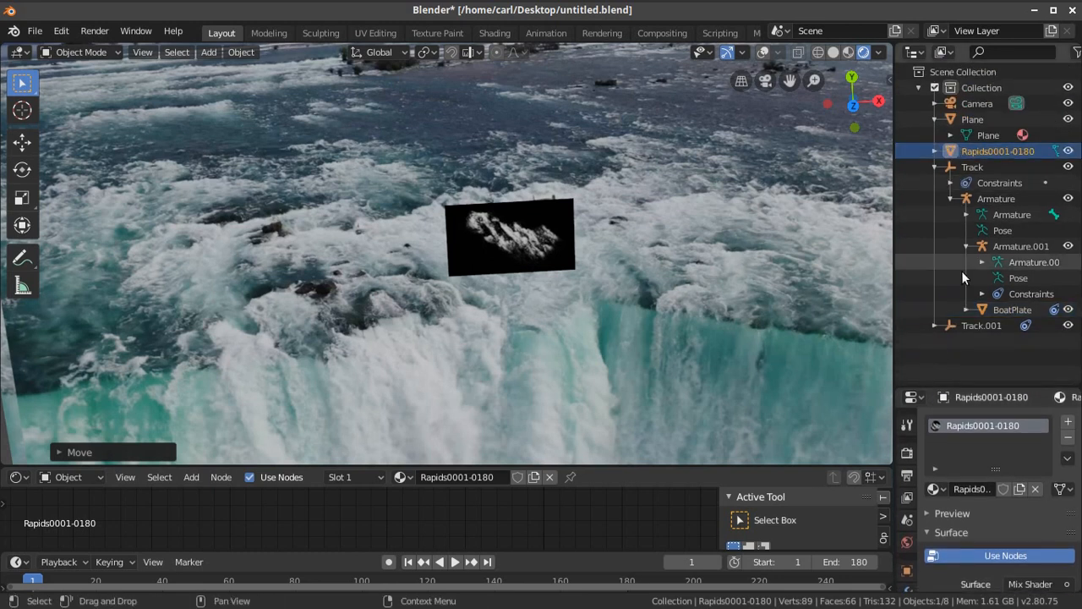
click(984, 311)
click(241, 52)
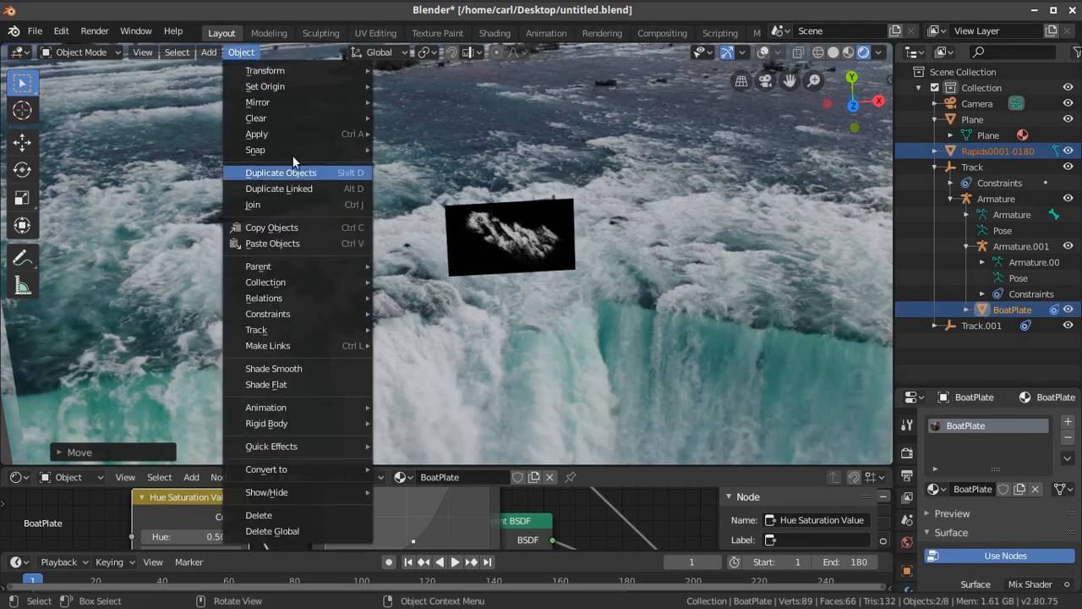
mouse_move(286, 268)
click(411, 270)
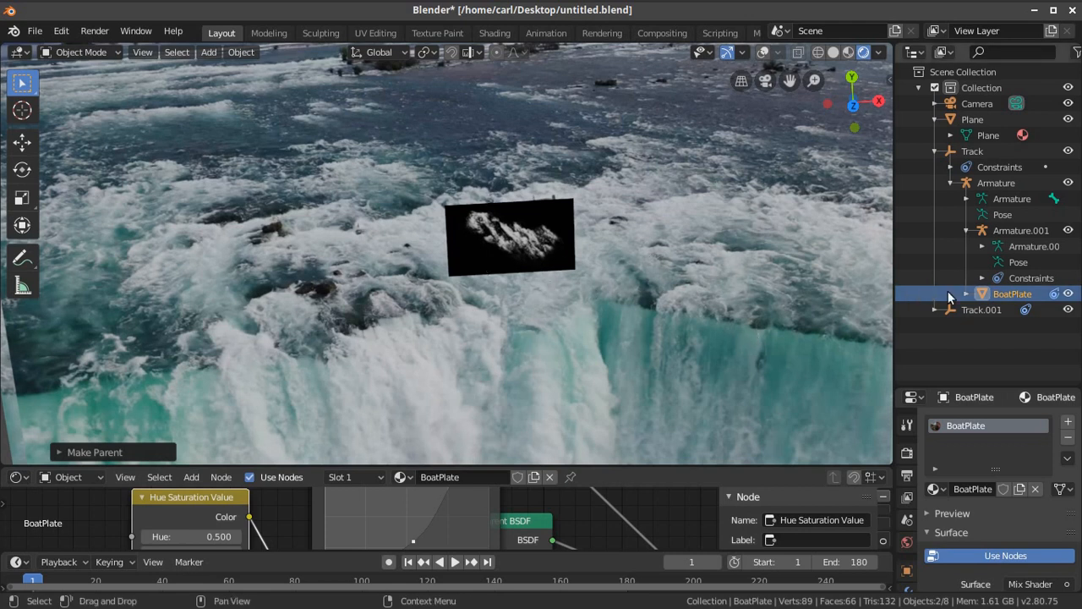
- Select the Rapids0001-0180 plane and set its material's blend mode to Alpha Blend
click(504, 253)
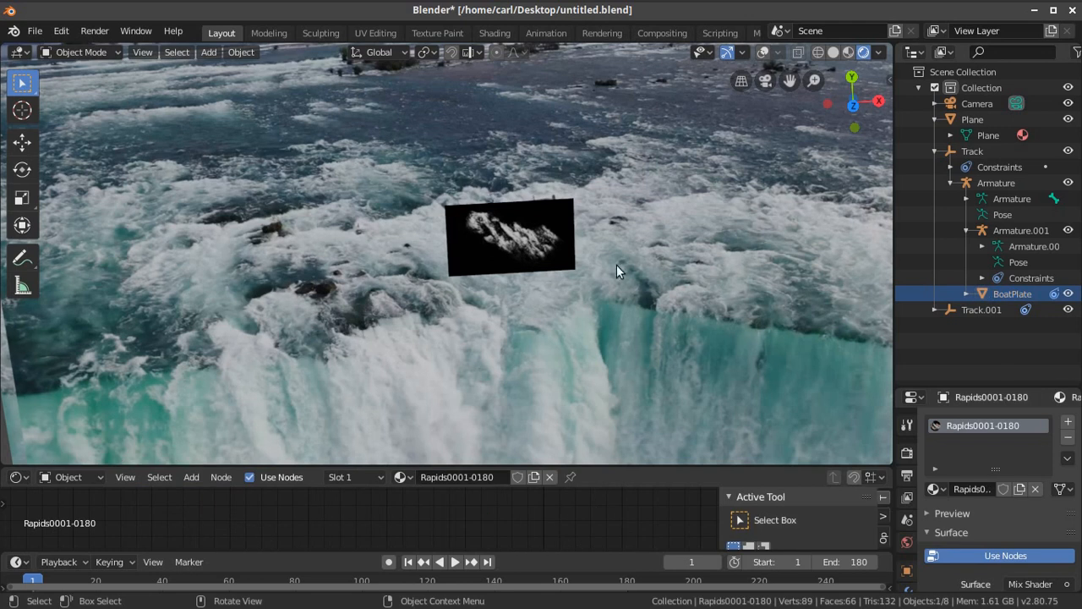
drag(927, 382, 927, 205)
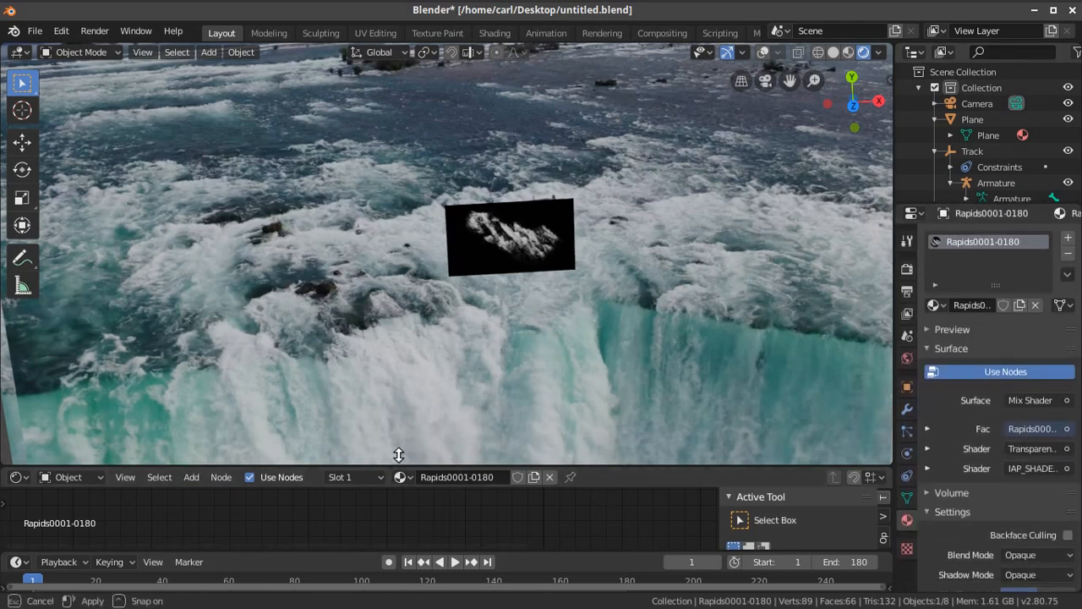
drag(393, 462, 394, 319)
scroll(987, 472, down, 4)
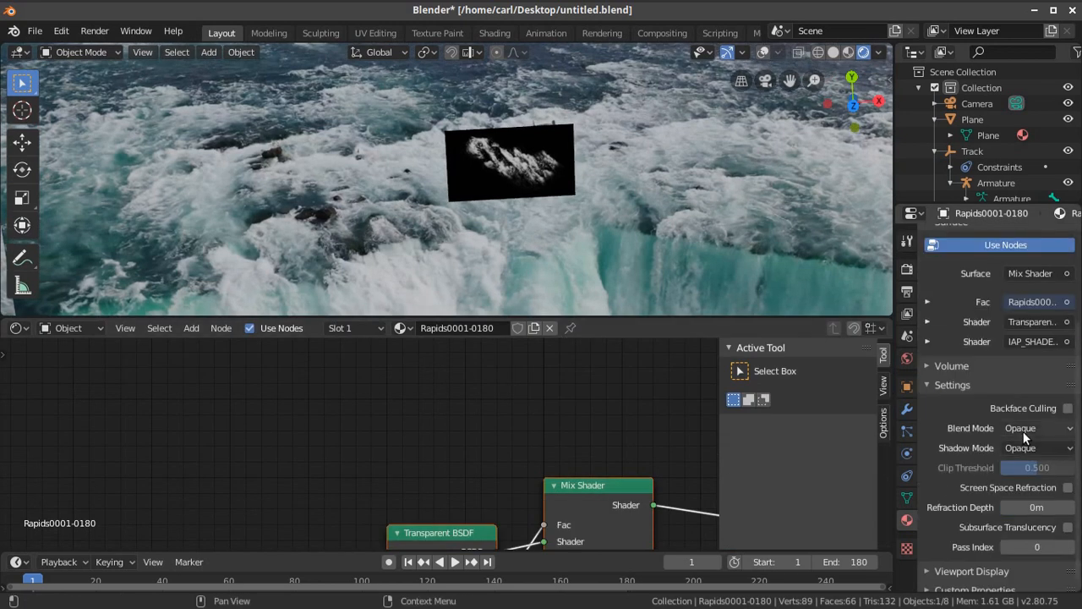
click(1023, 430)
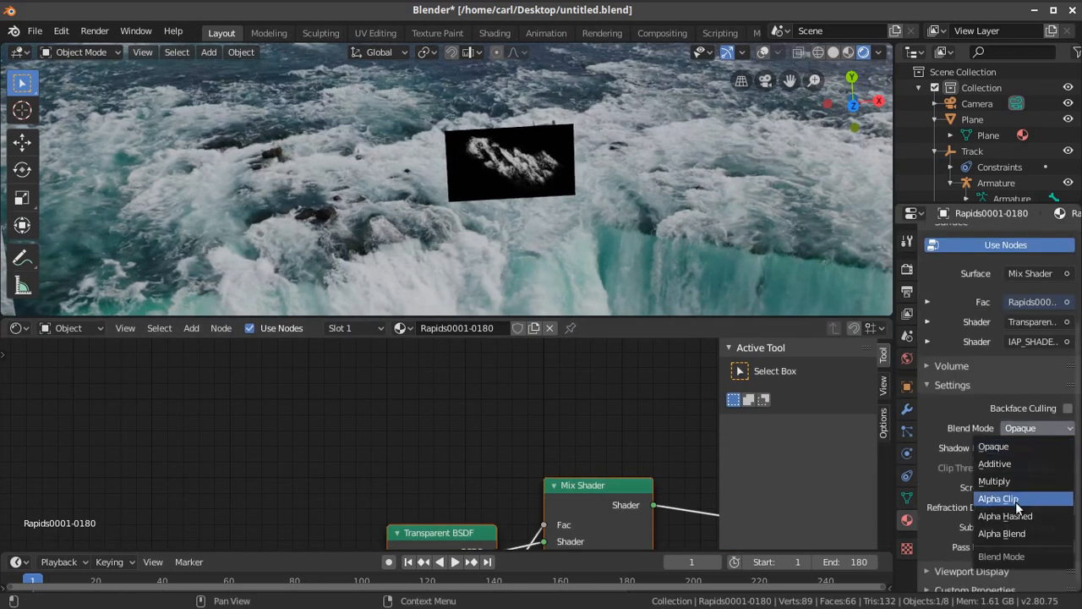
click(998, 533)
- Delete the shadeless group node and connect the rapids video's Color output to the Mix Shader's Fac and second Shader inputs
scroll(464, 476, down, 2)
middle_drag(504, 442, 282, 355)
middle_drag(326, 544, 426, 513)
middle_drag(321, 516, 379, 512)
drag(372, 475, 218, 406)
scroll(333, 449, down, 2)
key(x)
drag(484, 387, 471, 438)
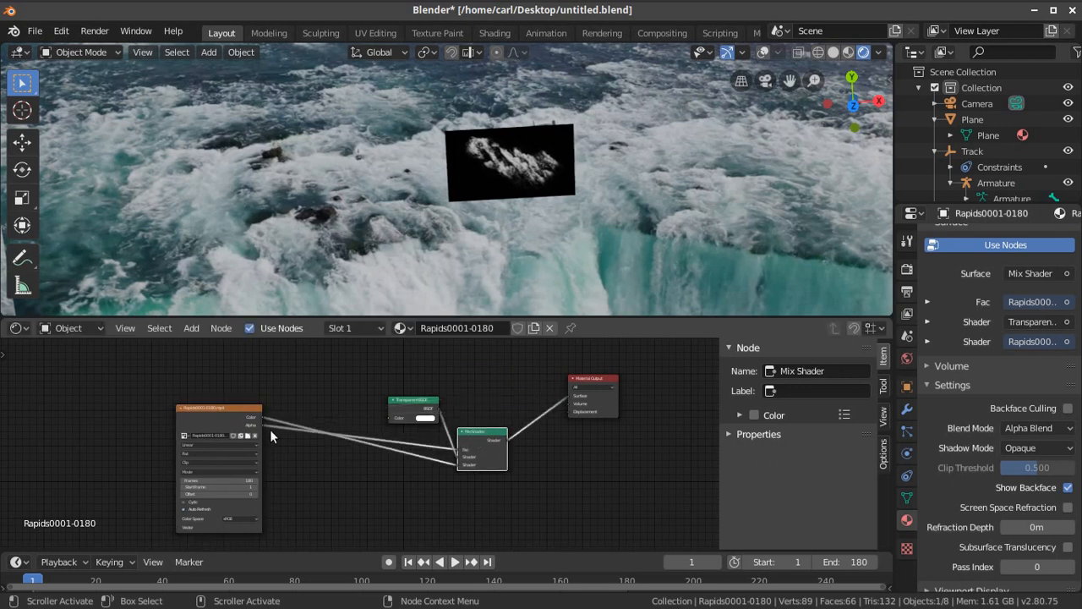
scroll(305, 463, up, 2)
drag(215, 403, 503, 450)
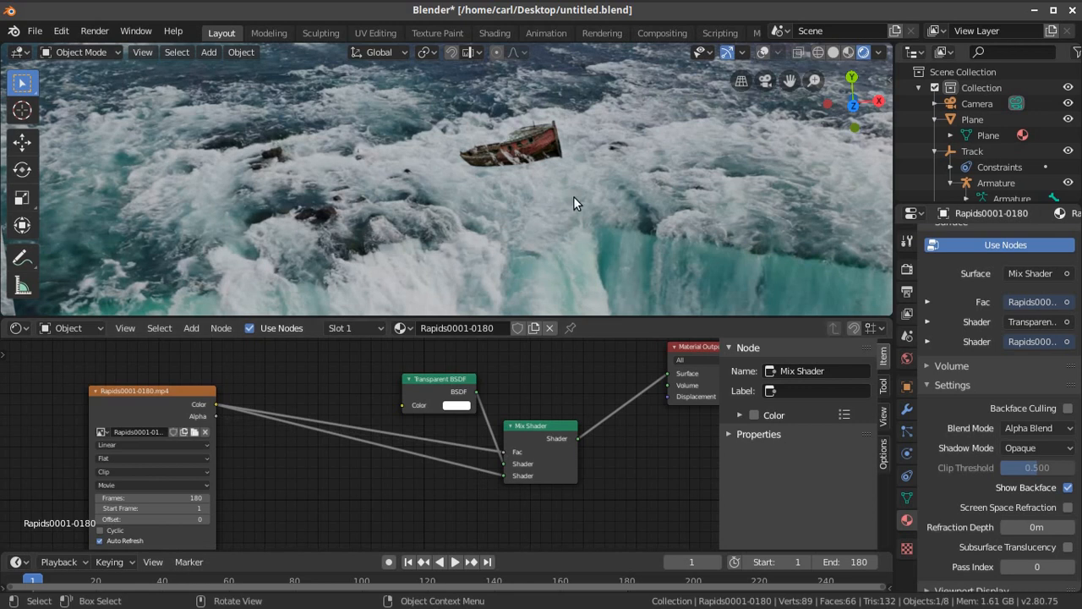
scroll(572, 202, up, 5)
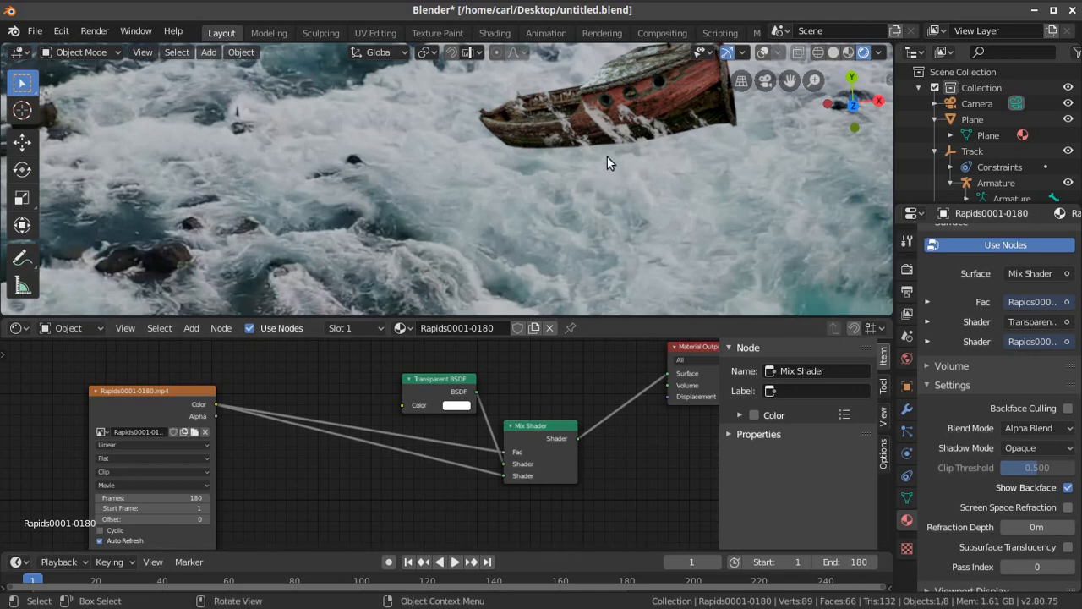
- Insert an RGB Curves node between the rapids video's Color output and the Mix Shader's Fac input, placed clear of the Transparent BSDF
click(191, 328)
mouse_move(221, 433)
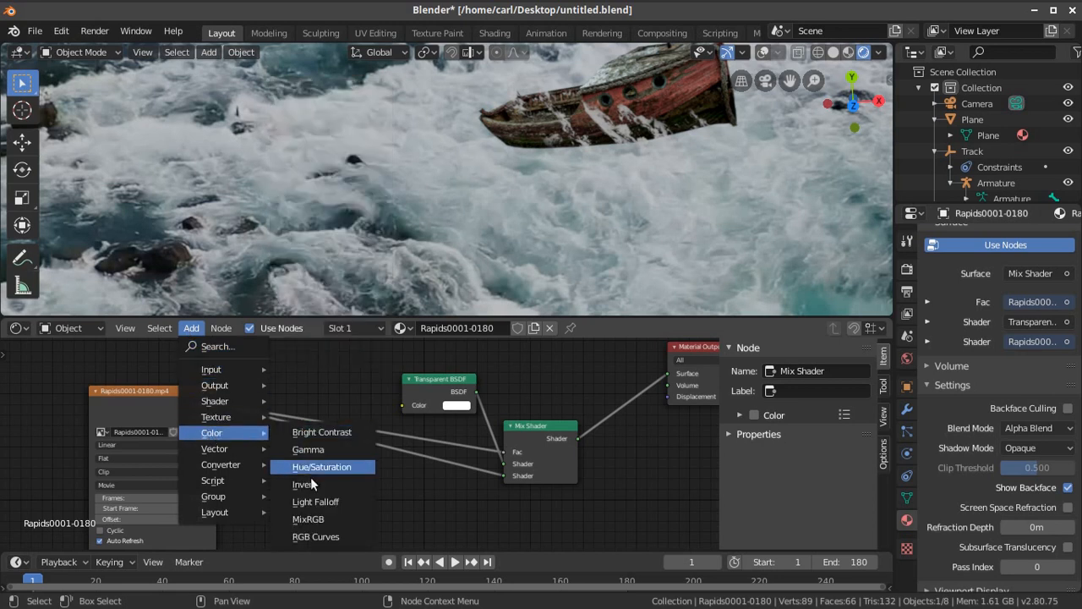
click(322, 537)
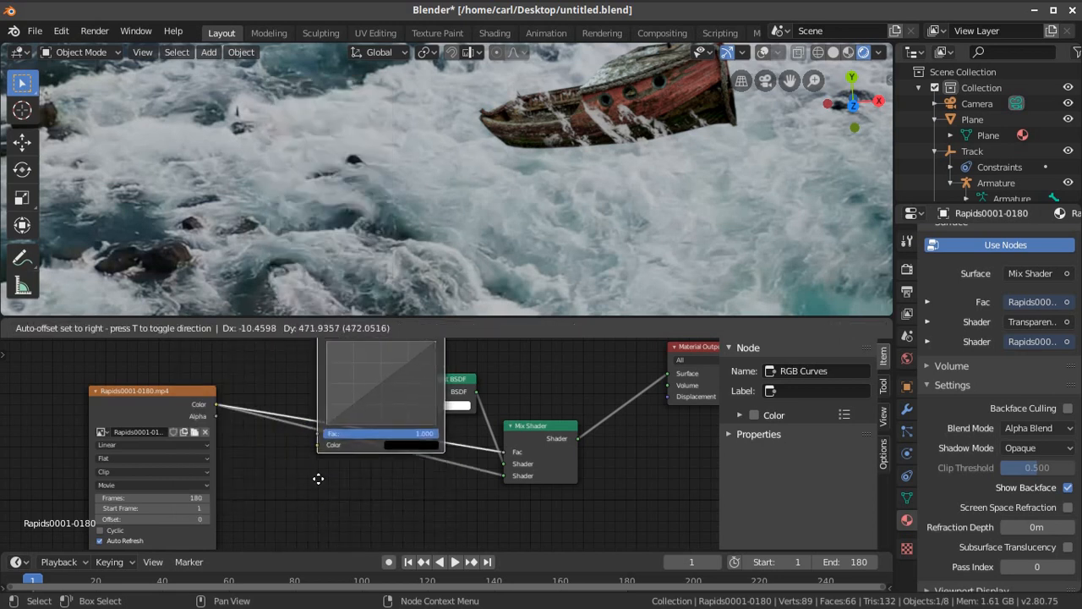
click(317, 474)
key(KP_Decimal)
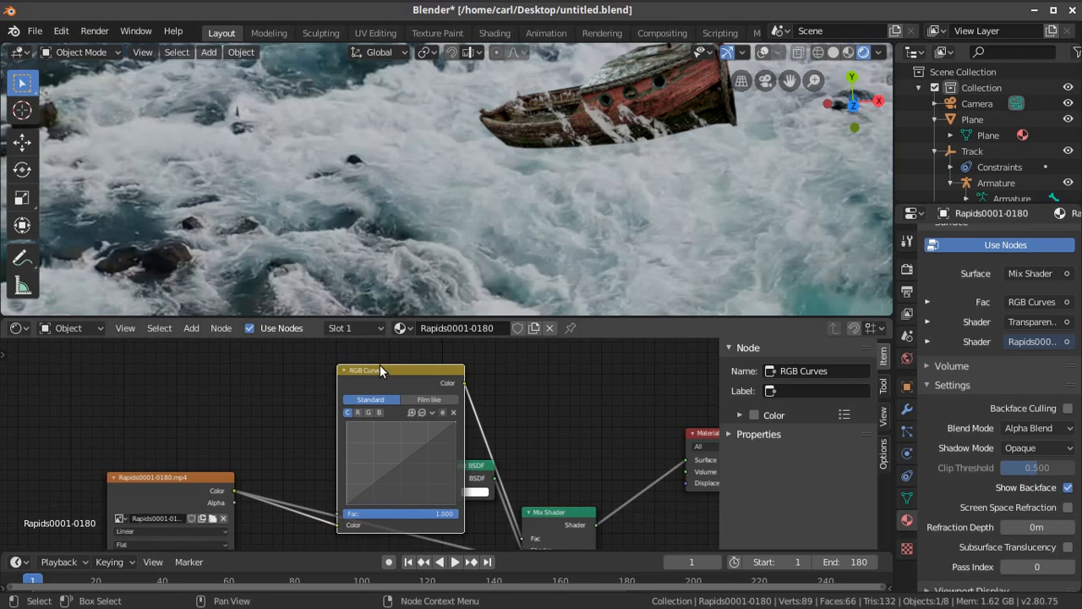
key(g)
click(329, 525)
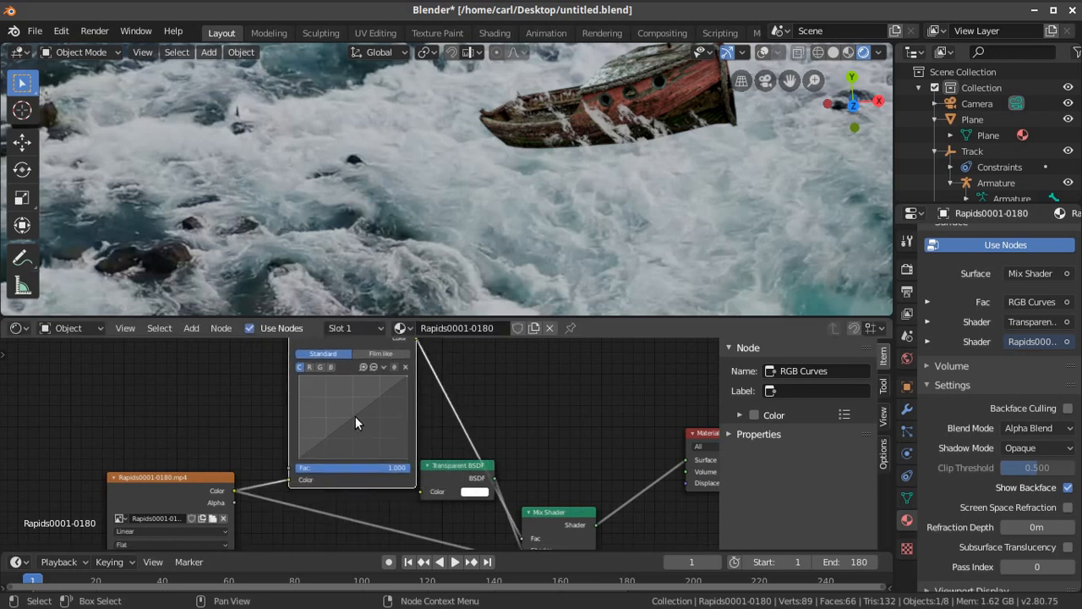
- Raise the combined curve of the mask's RGB Curves node with a midpoint at about X 0.41, Y 0.52
click(353, 417)
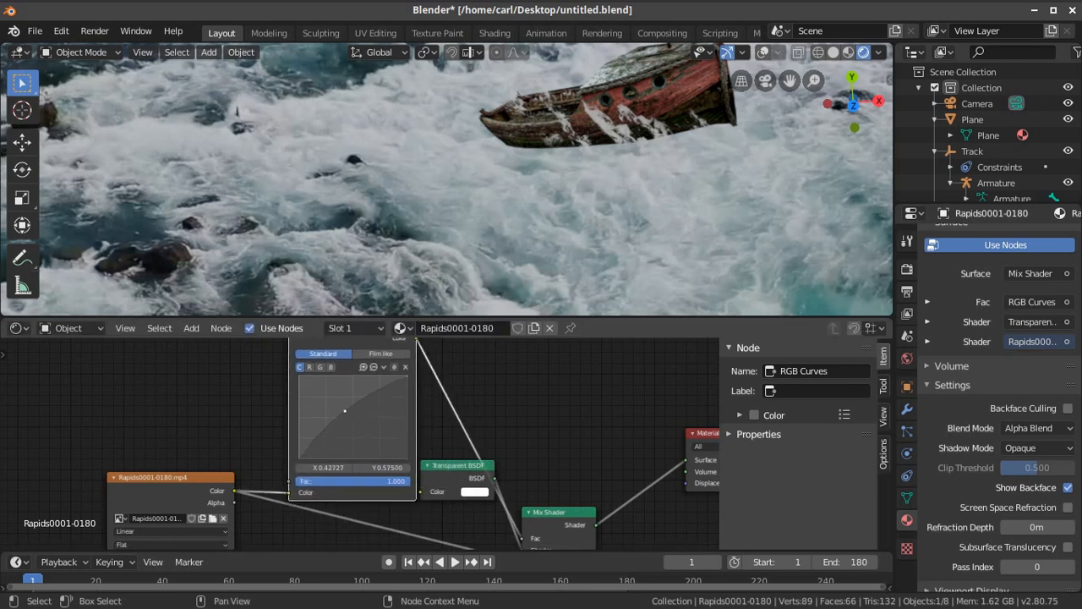
drag(342, 410, 343, 414)
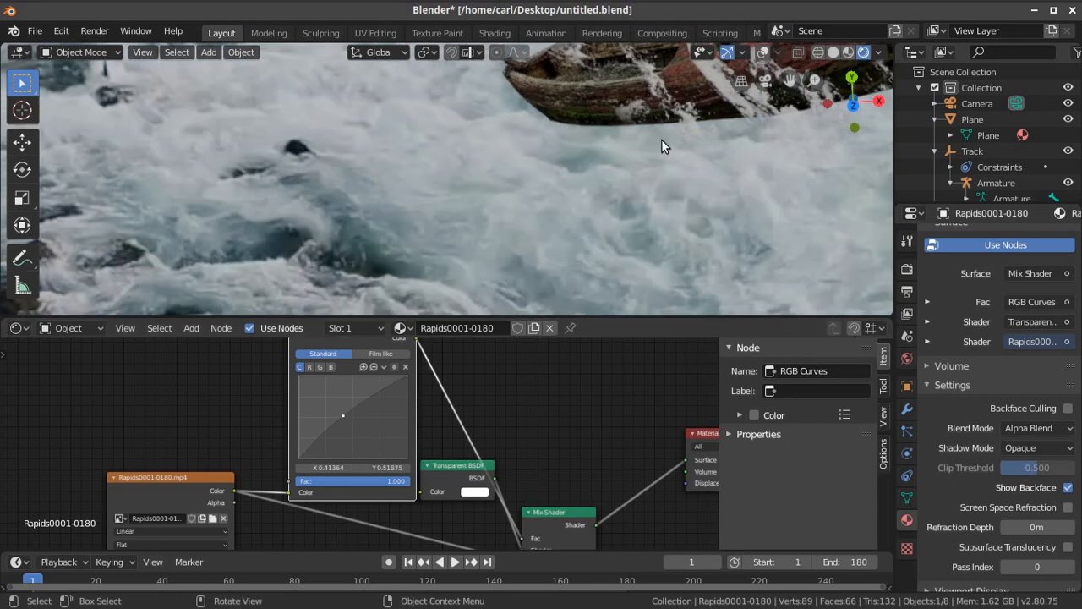
middle_drag(574, 393, 588, 410)
scroll(587, 411, down, 2)
middle_drag(541, 463, 511, 465)
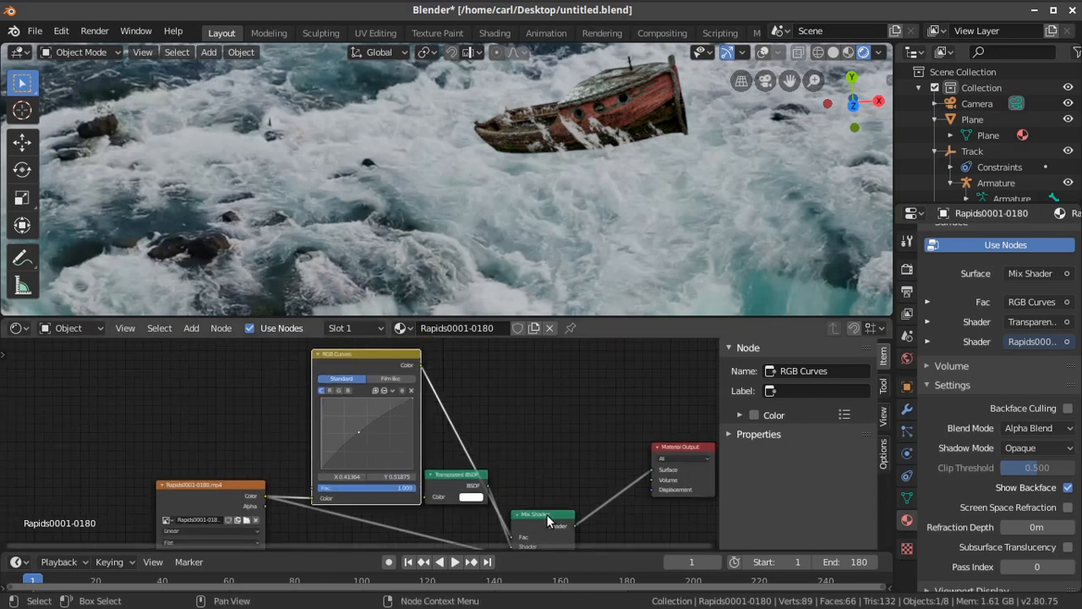
- Play the opening frames to check the rapids overlay on the boat, and return to frame 1
click(451, 563)
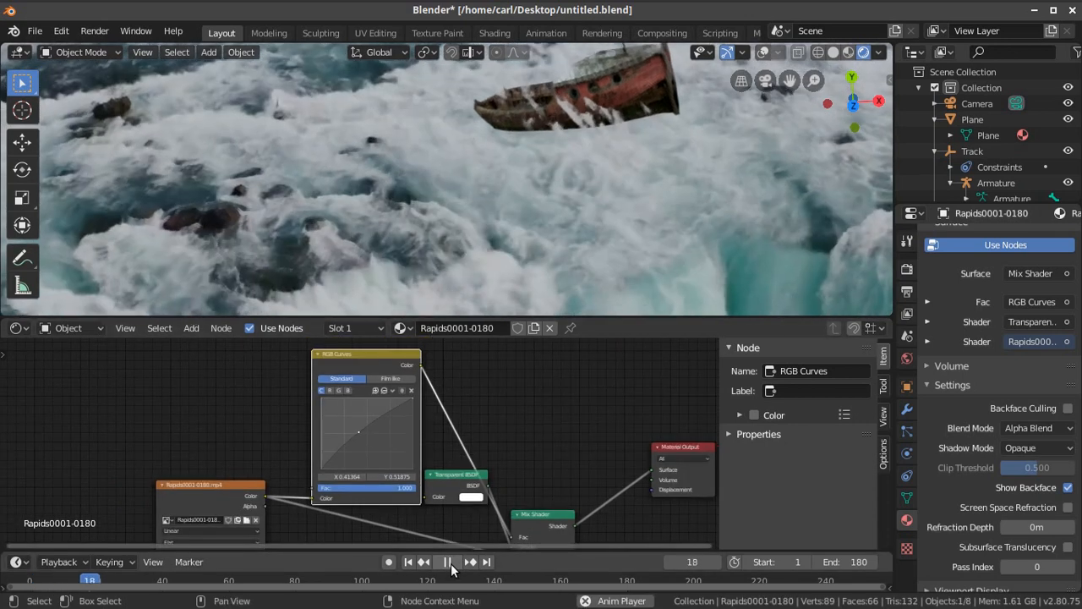
click(451, 563)
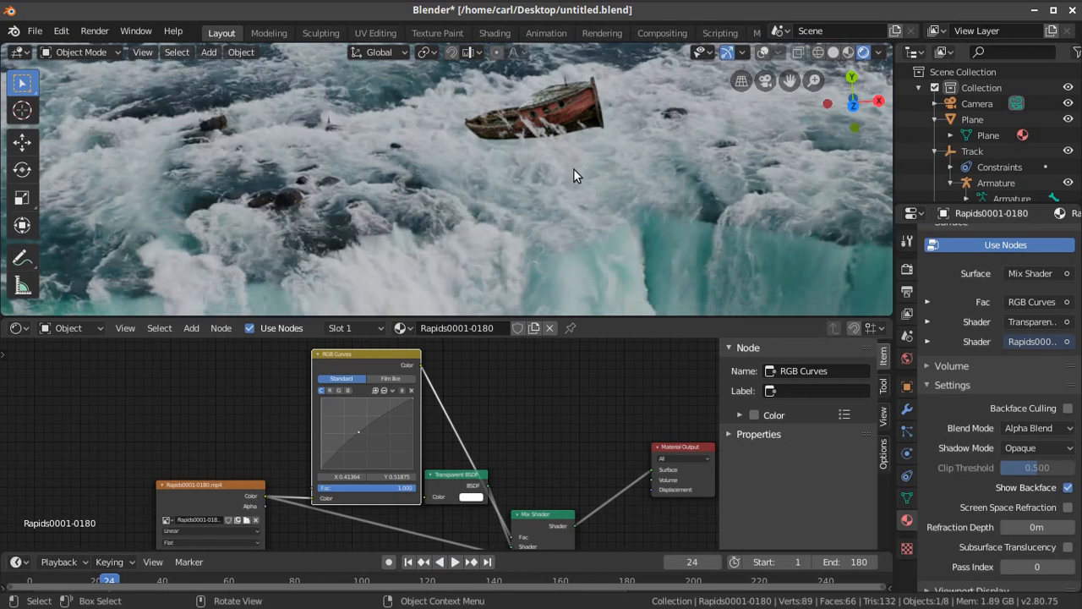
click(453, 563)
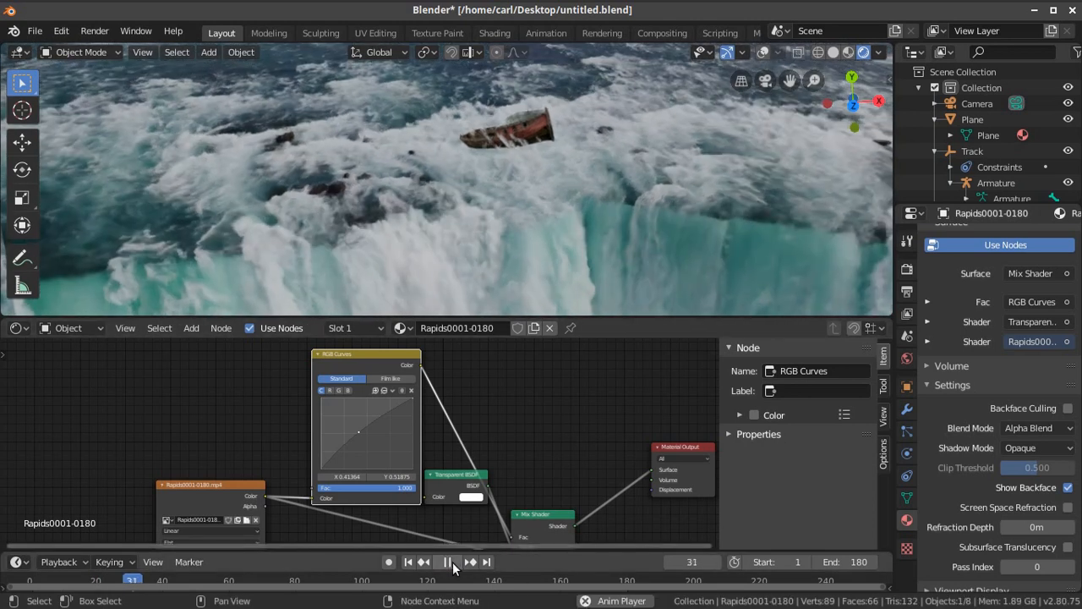
click(453, 563)
click(408, 562)
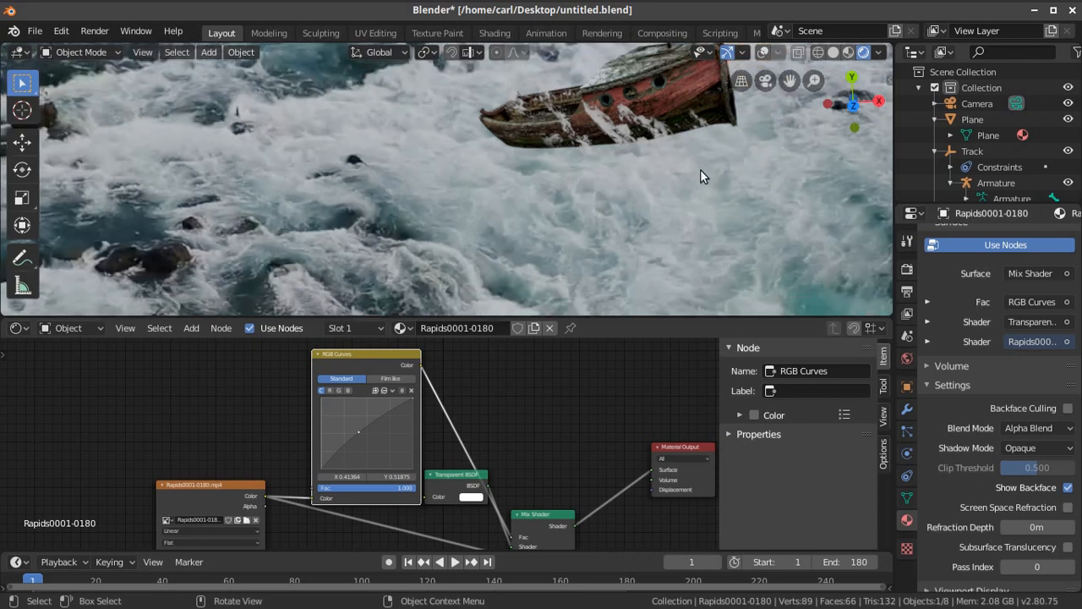
- Insert a second RGB Curves node between the rapids video's Color output and the Mix Shader's second Shader input
key(Home)
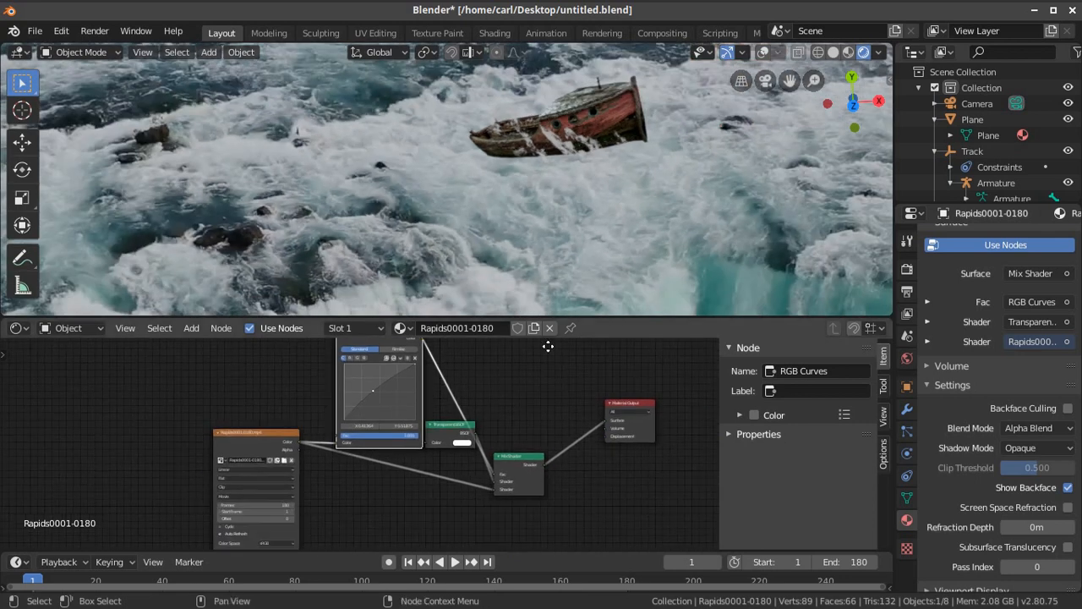
click(188, 329)
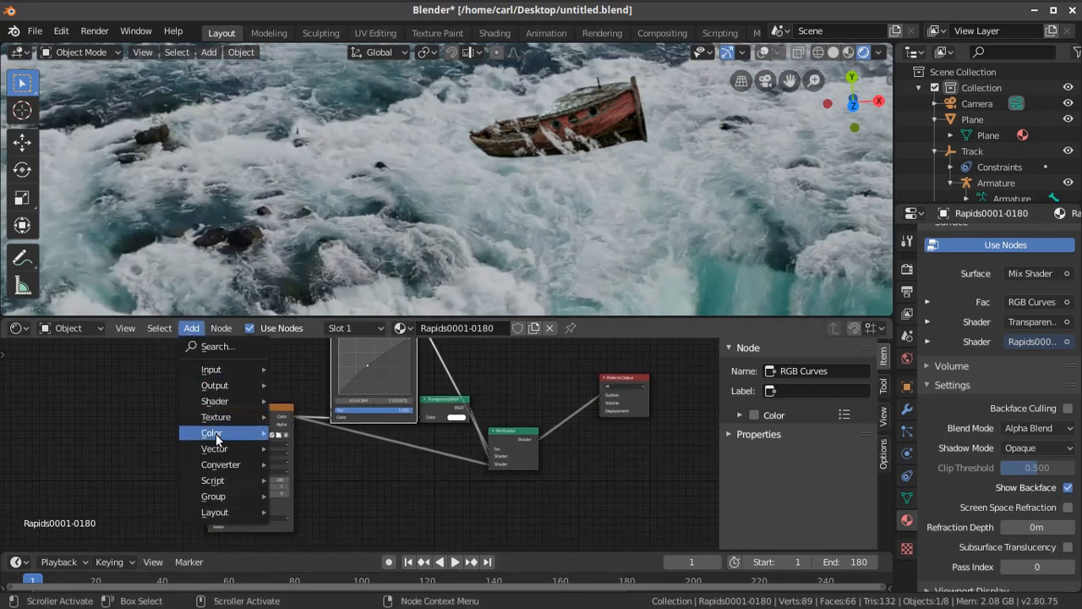
mouse_move(241, 432)
click(340, 535)
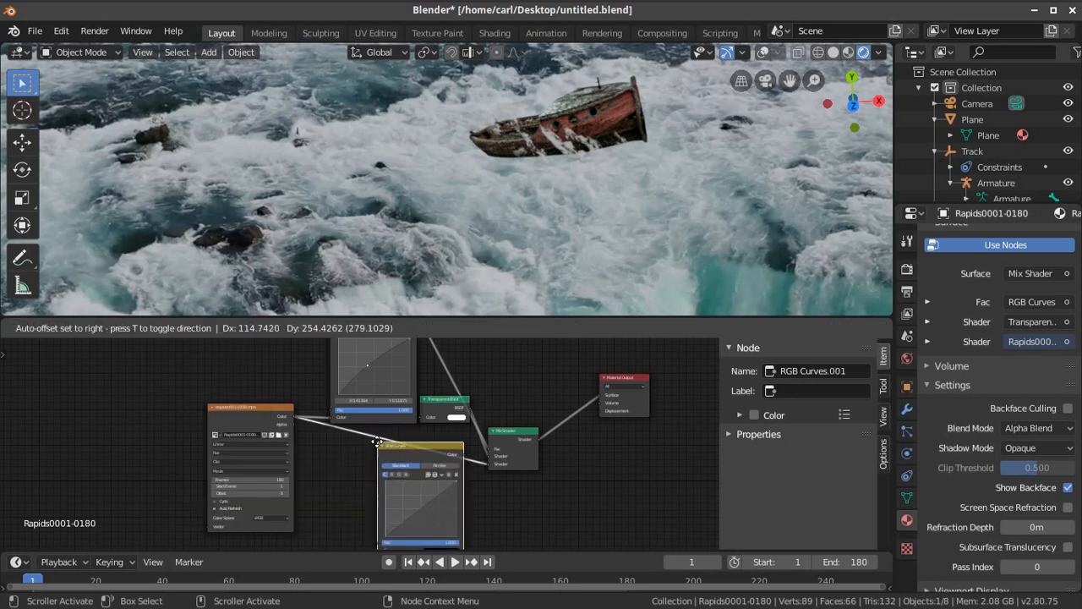
click(374, 431)
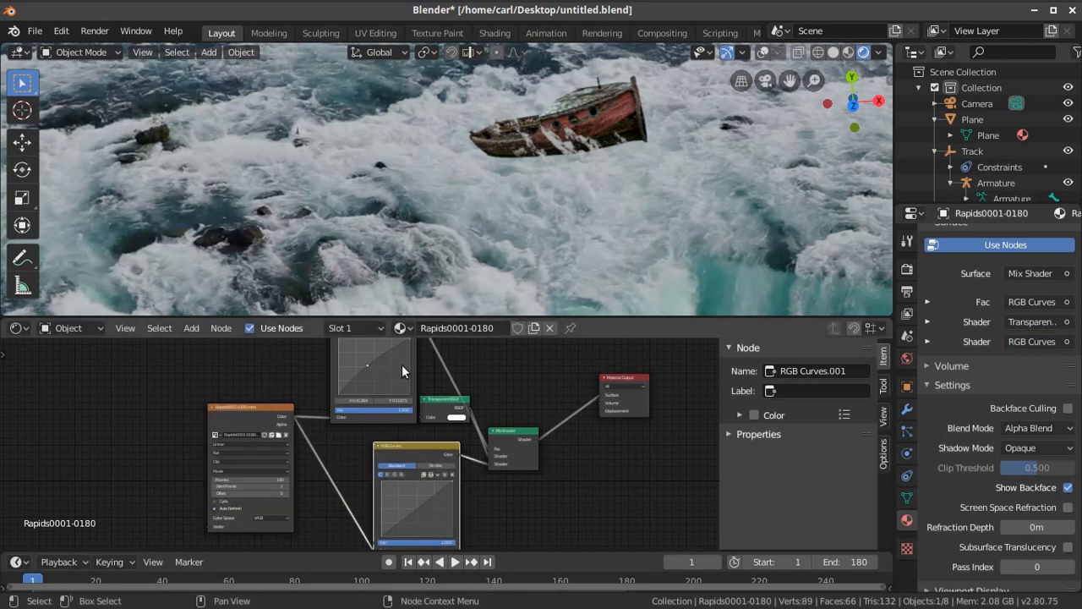
- Lower the red channel curve in the second RGB Curves node with a point at about X 0.54, Y 0.43
middle_drag(577, 476, 491, 470)
scroll(548, 422, up, 9)
scroll(338, 431, up, 2)
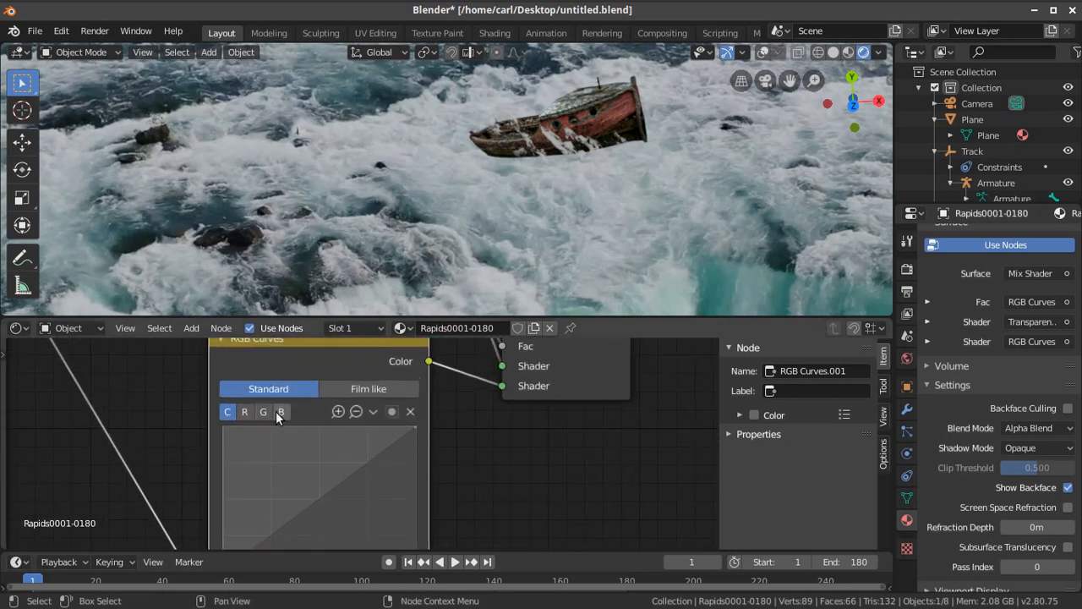
click(244, 412)
middle_drag(447, 463, 438, 400)
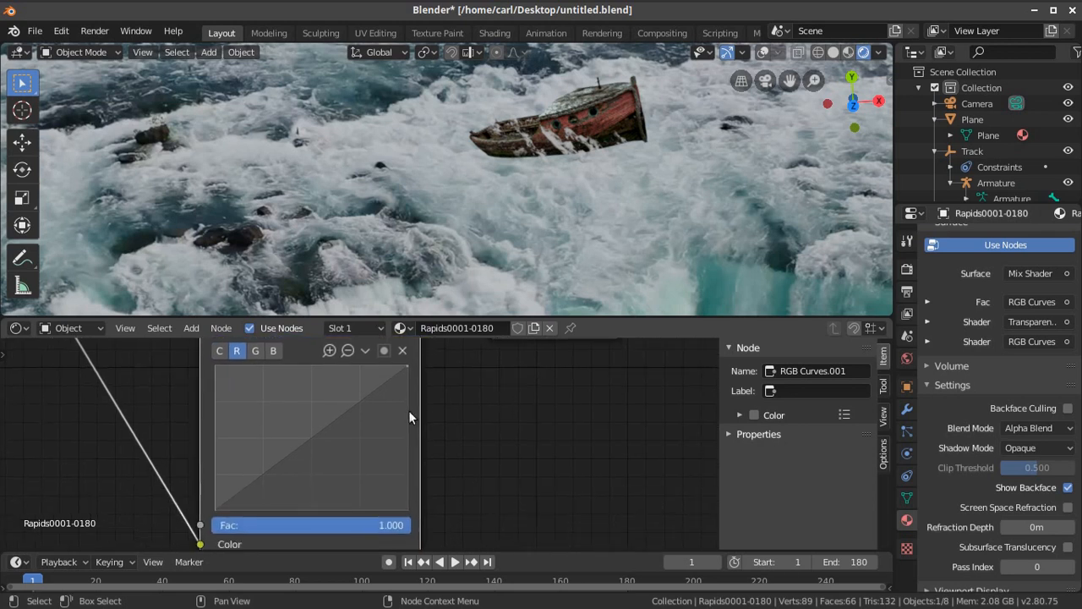
drag(312, 438, 318, 447)
scroll(583, 129, up, 3)
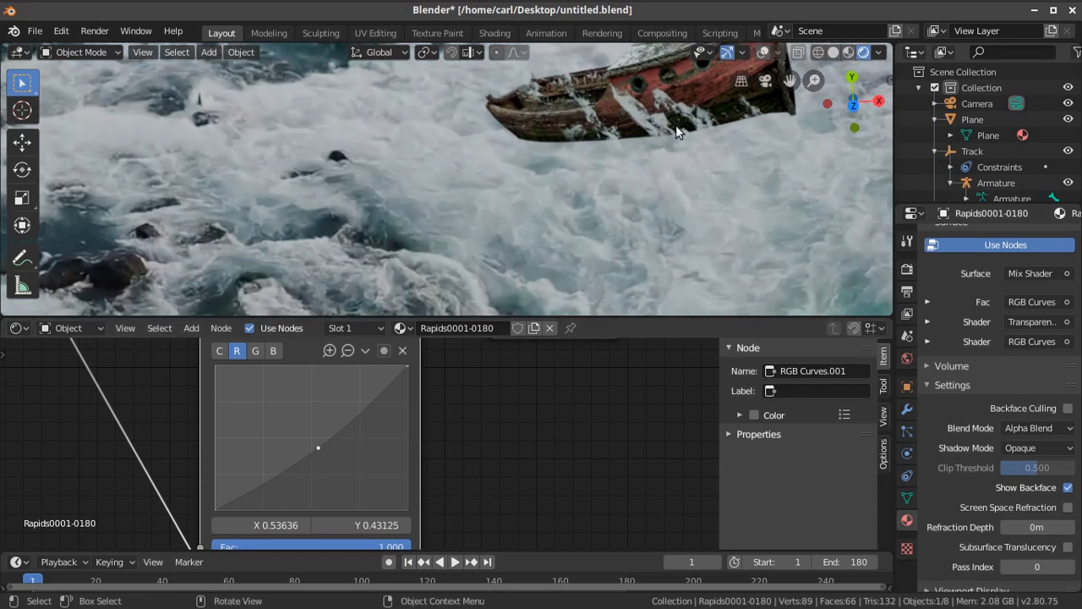
scroll(678, 137, down, 3)
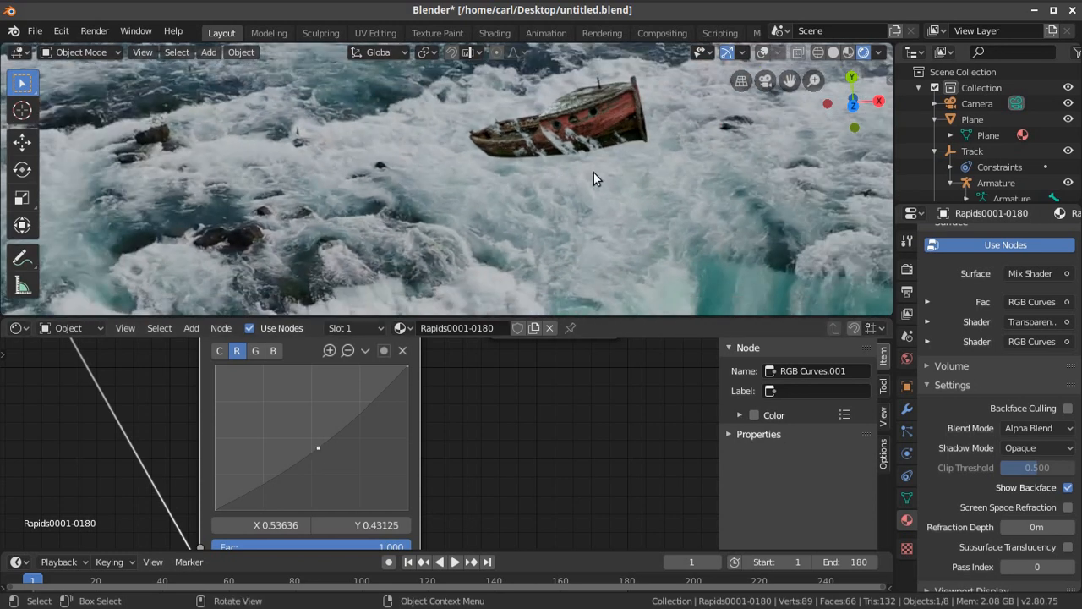
- Enlarge the viewport, nudge the rapids plane along the X axis and rescale it over the boat
scroll(571, 188, down, 2)
drag(558, 317, 559, 471)
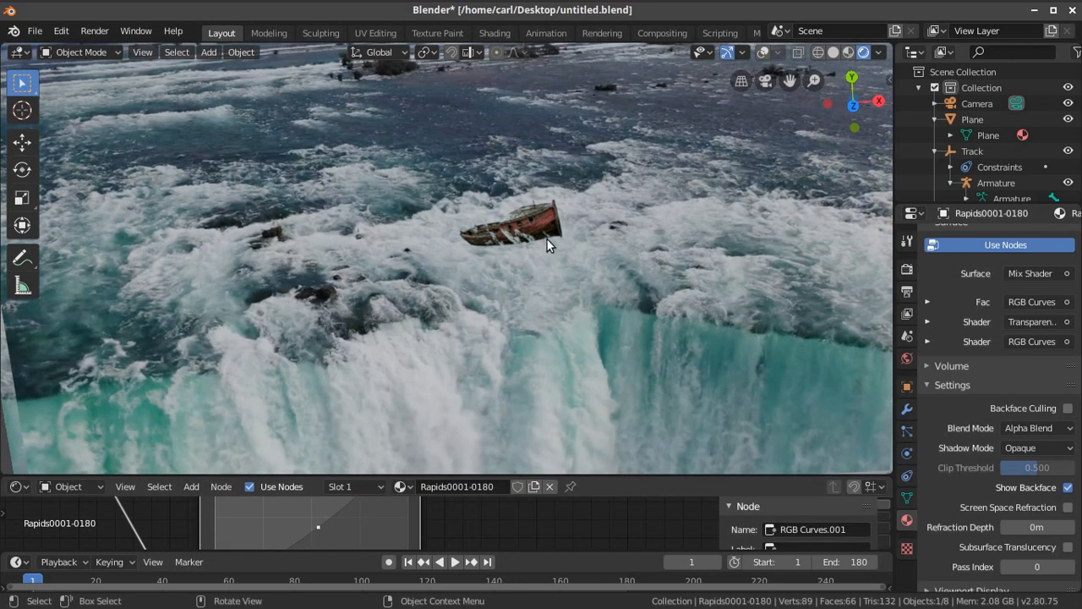
key(g)
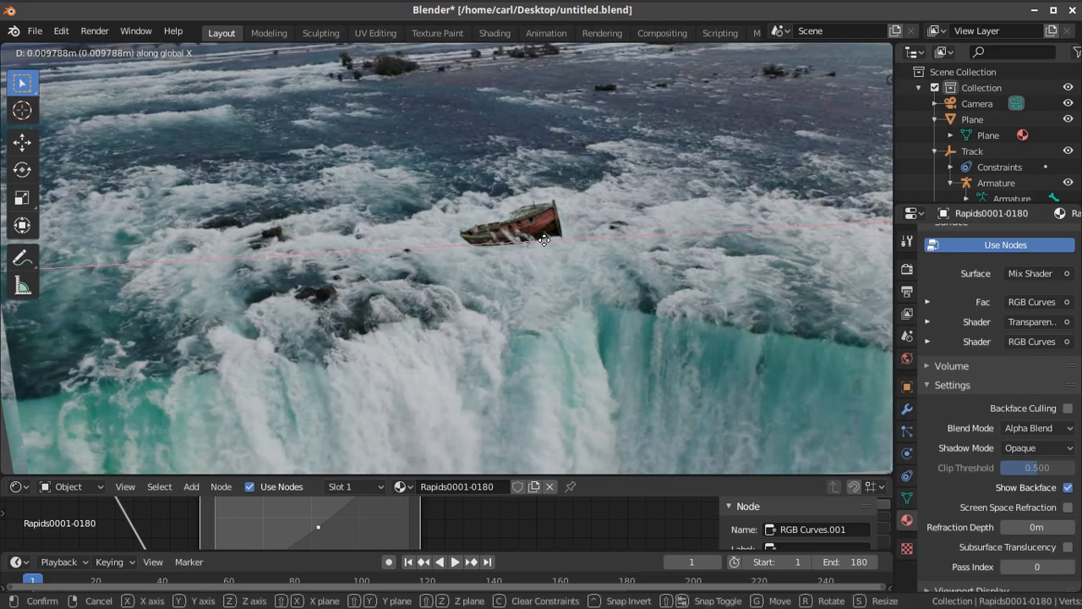
click(537, 240)
key(s)
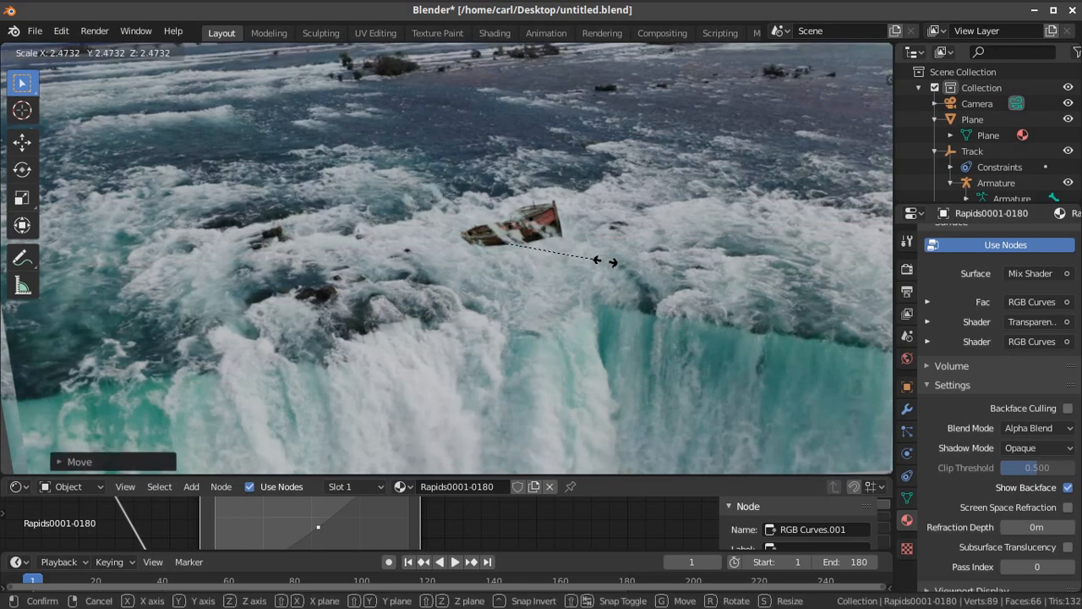
click(545, 243)
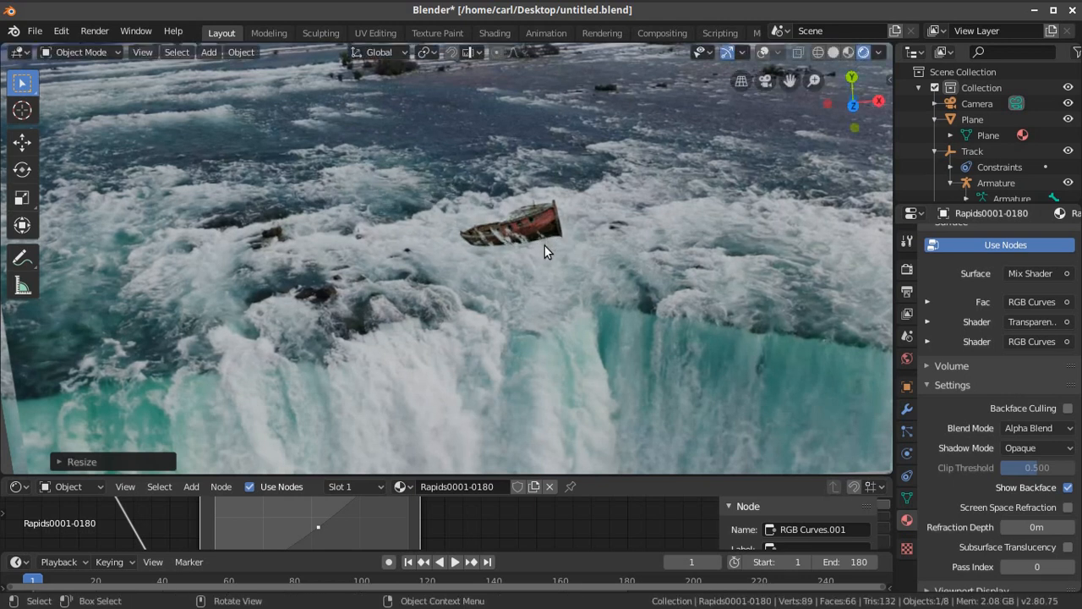
- Rotate the rapids plane around the Z axis and move it about -0.18 m along Y toward the boat's waterline
key(r)
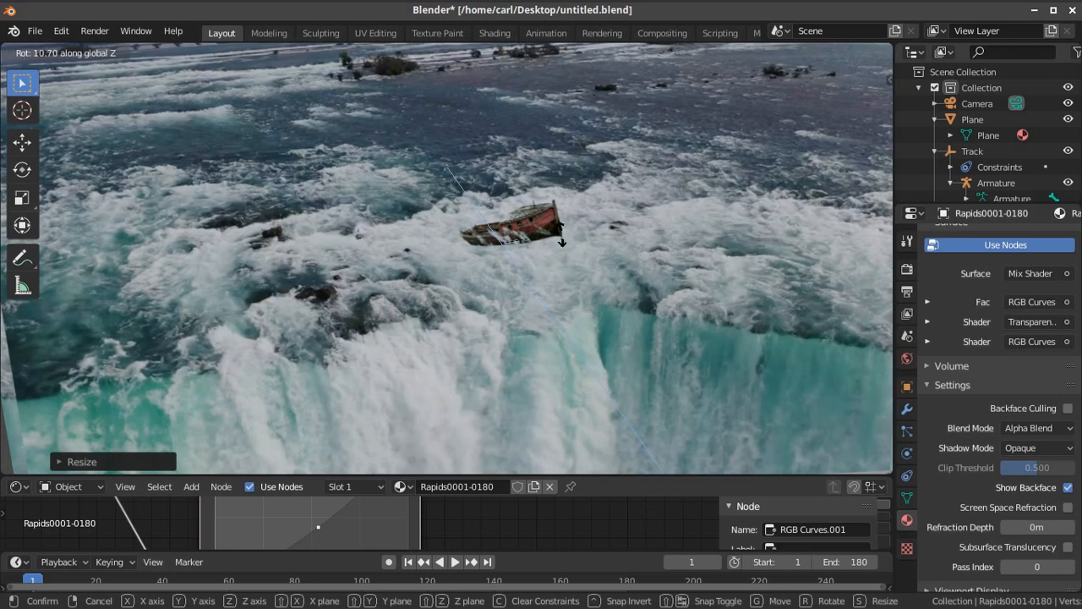
click(566, 220)
key(g)
key(y)
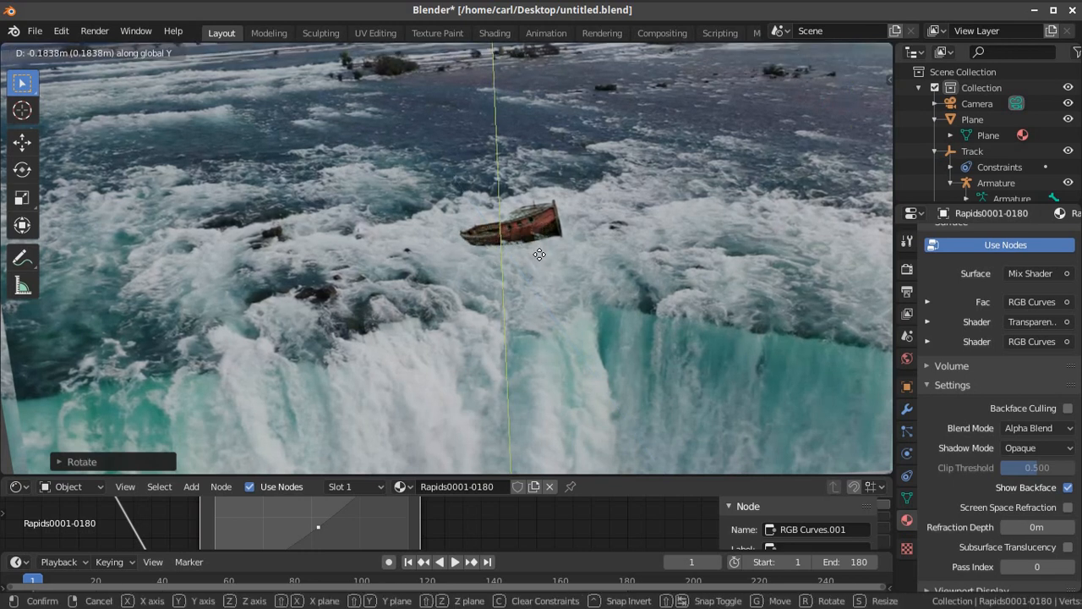
click(535, 256)
- Move the rapids plane about 0.13 m along the X axis to align the foam with the hull's lower edge
scroll(627, 261, up, 5)
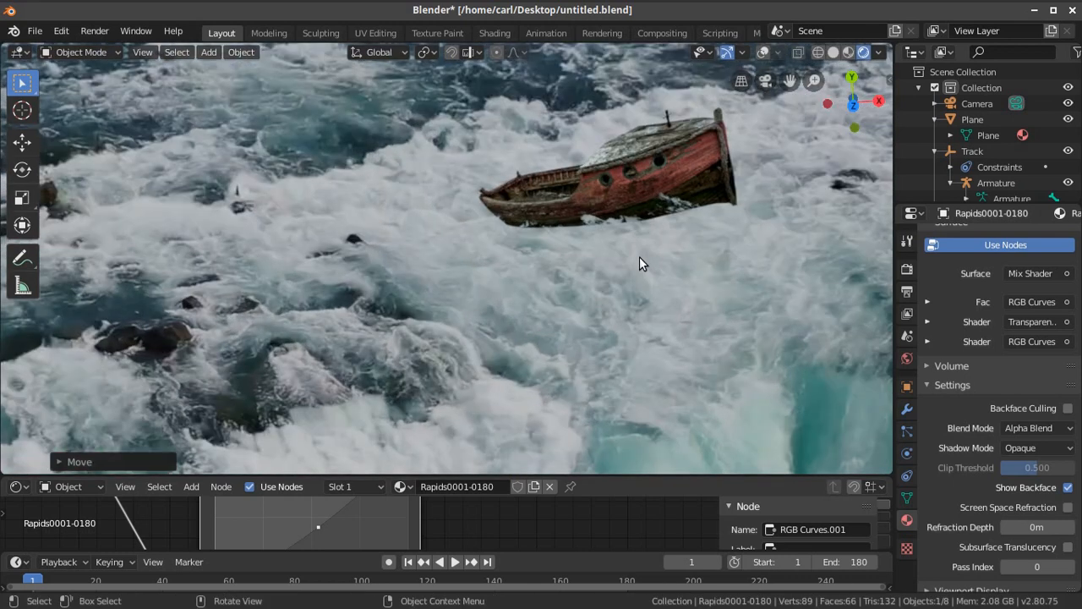
key(g)
key(x)
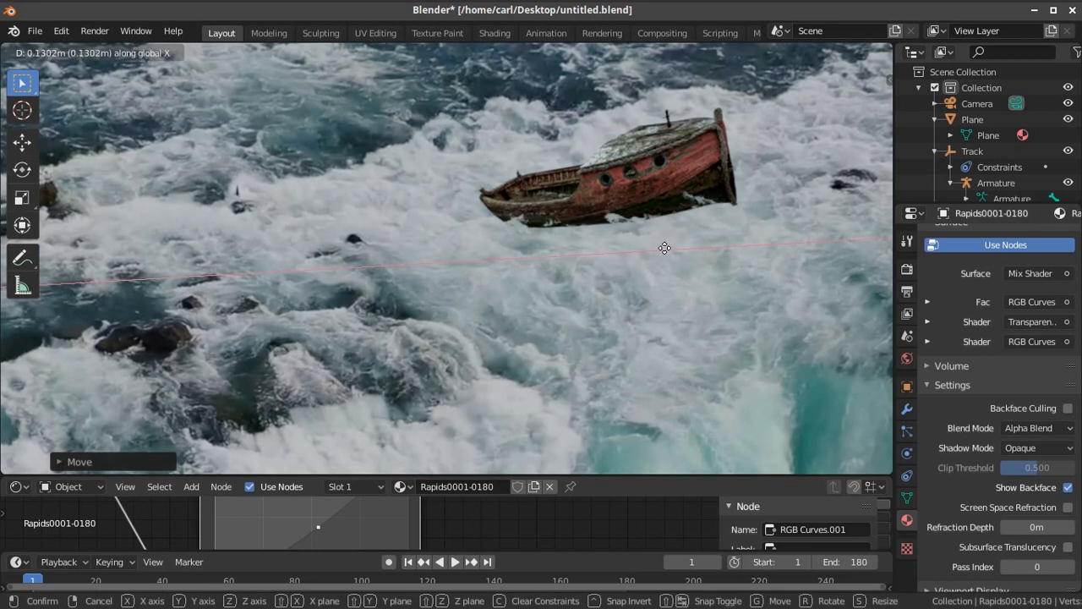
click(664, 243)
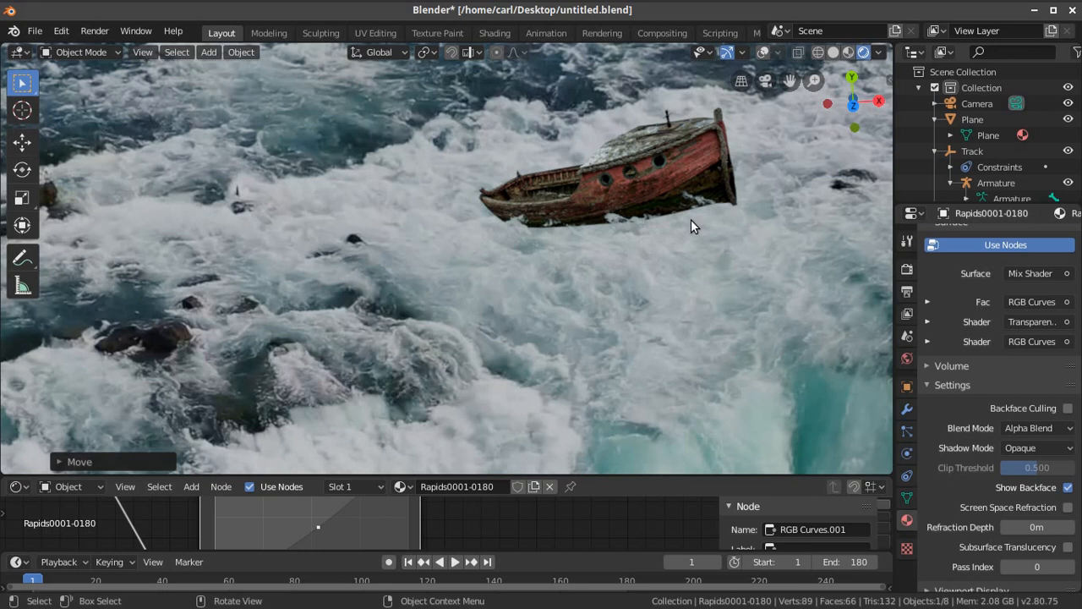
- Rotate the rapids plane about -3.7° around the Z axis and move it about -0.03 m along Y at the boat's waterline
key(r)
key(z)
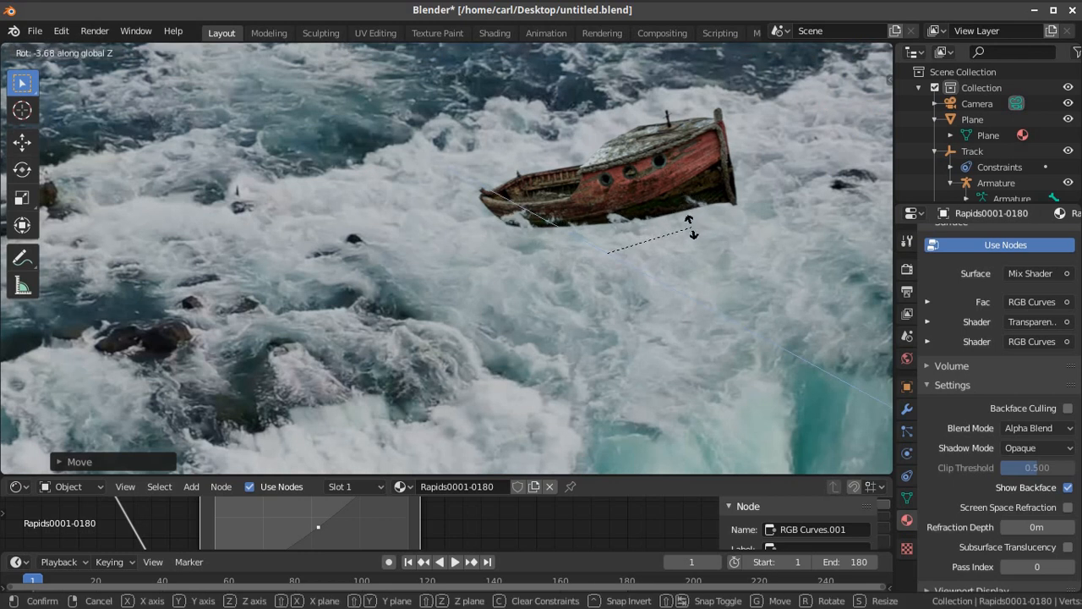
click(691, 227)
key(g)
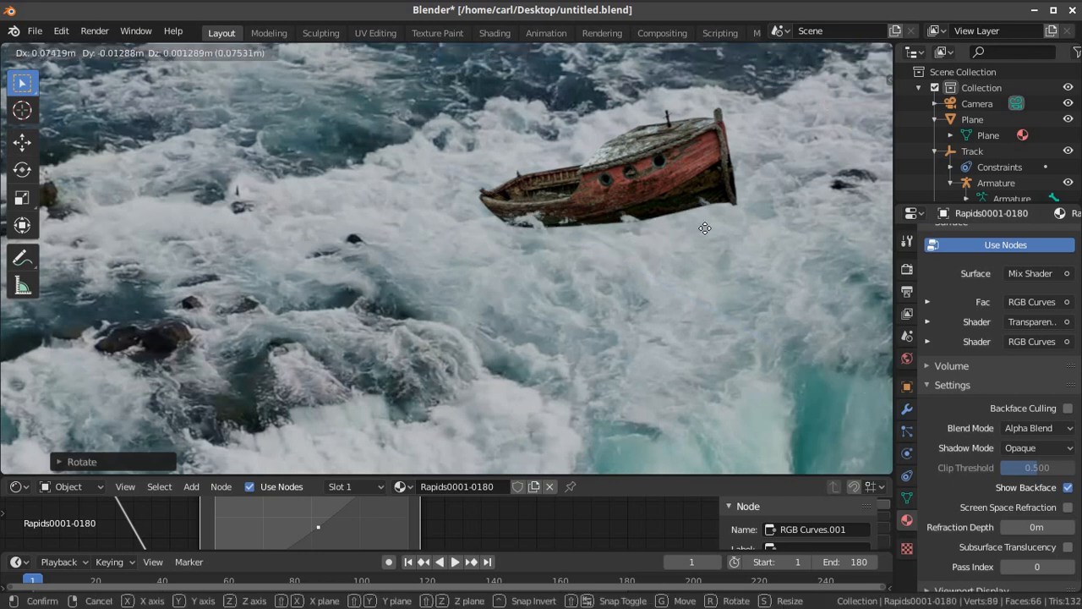
key(y)
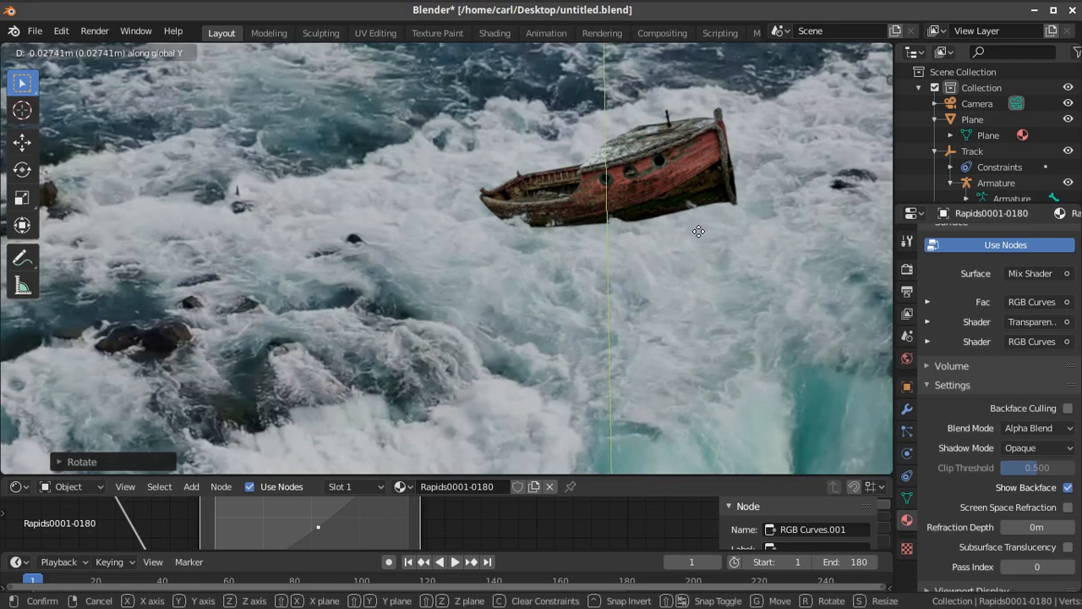
click(698, 231)
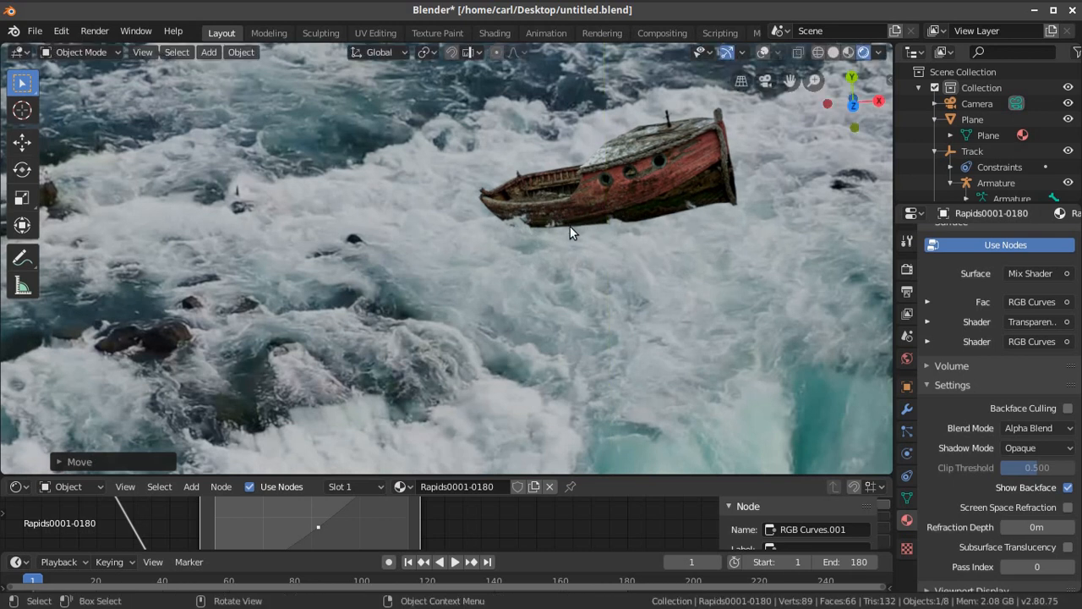
- Play the animation up to frame 32, duplicate the rapids plane and shift the copy toward the boat's stern
click(456, 561)
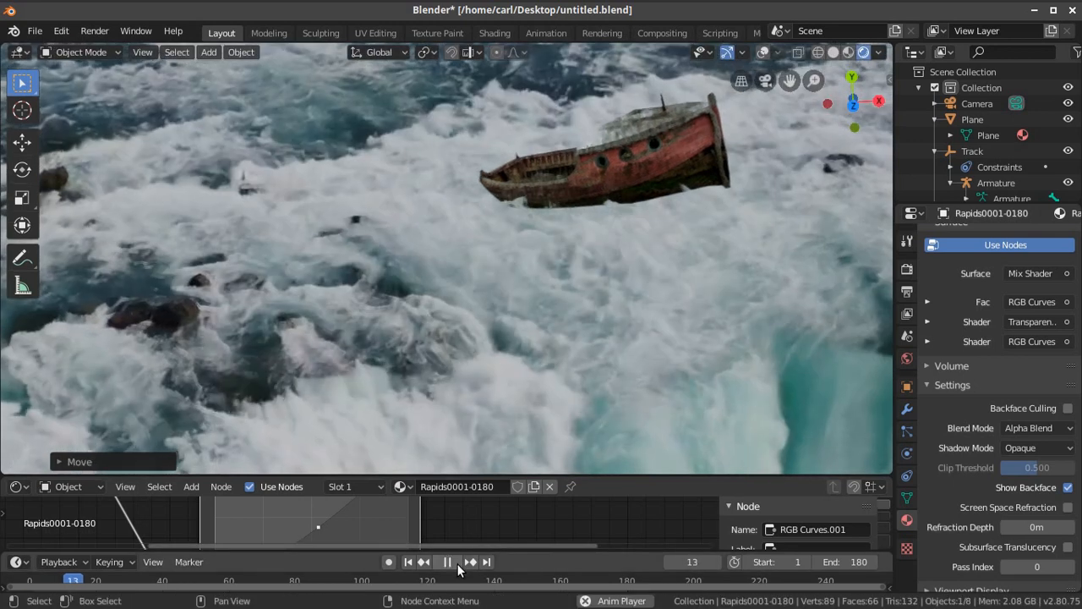
click(458, 564)
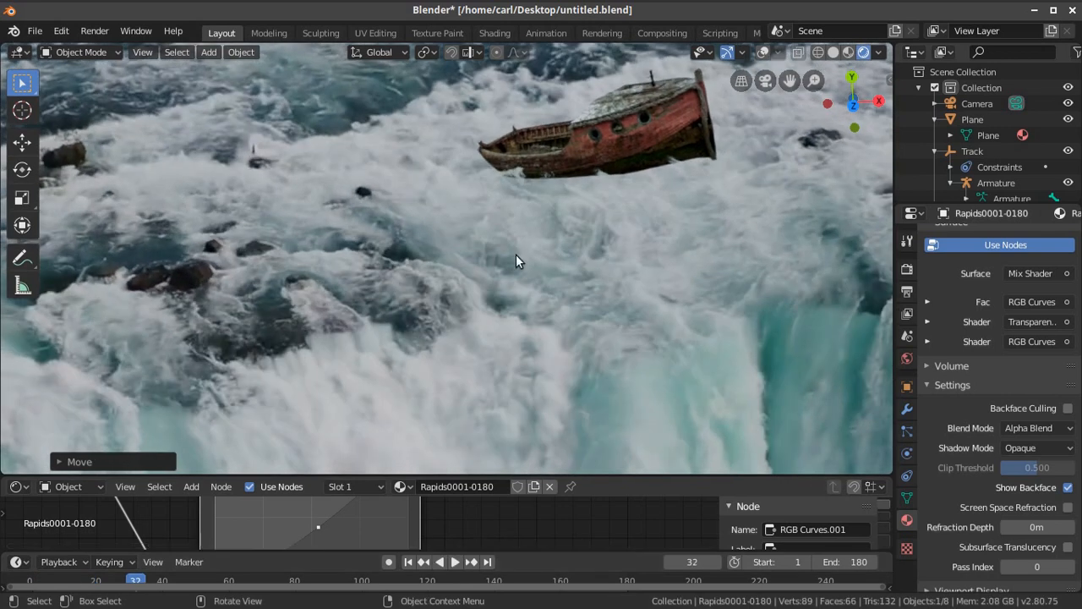
key(shift+d)
right_click(564, 176)
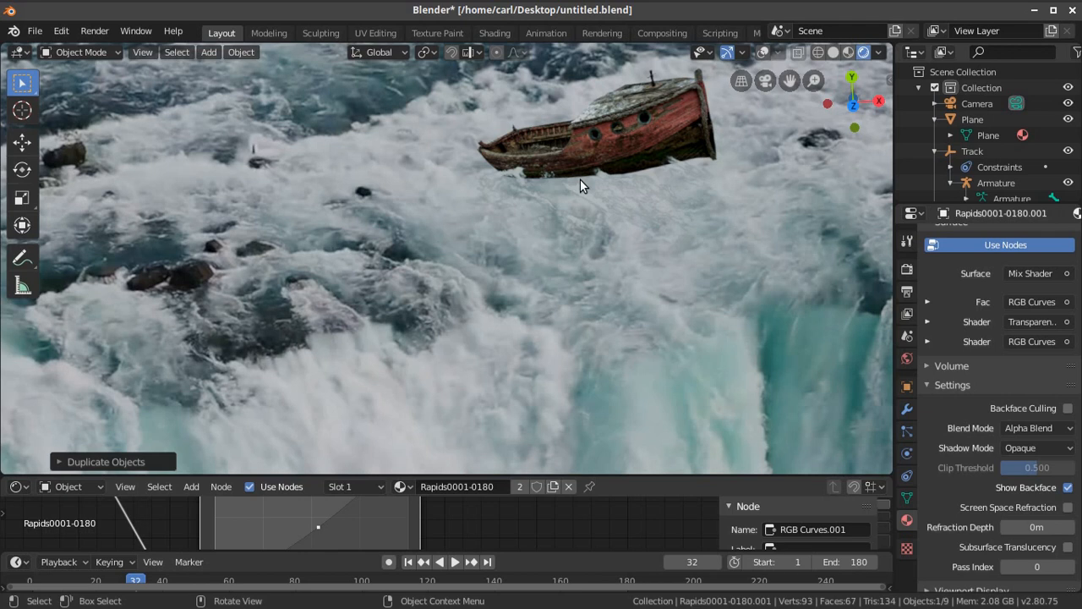
key(g)
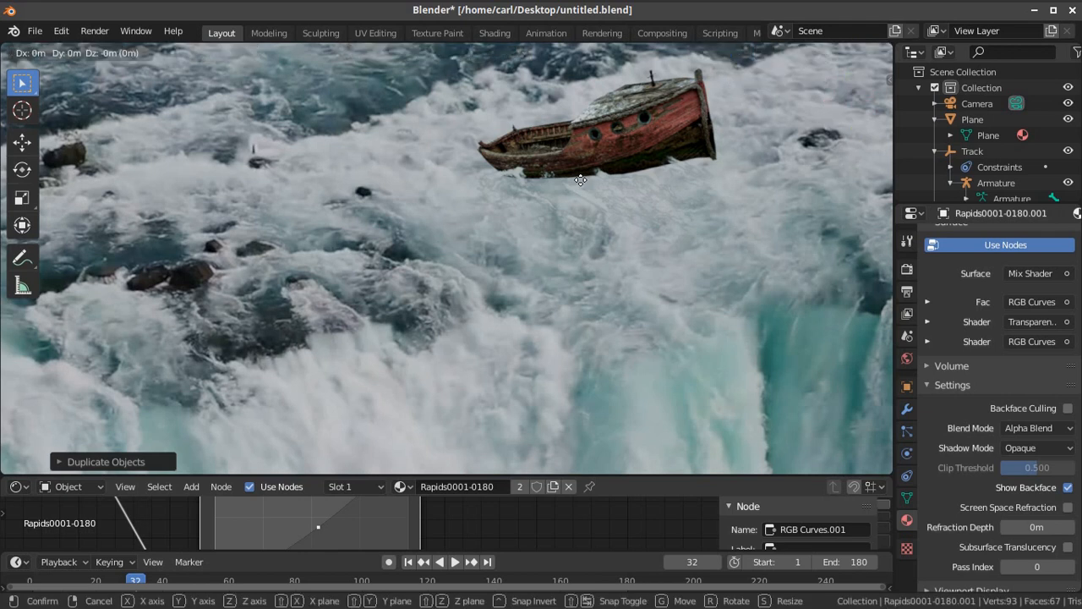
click(627, 182)
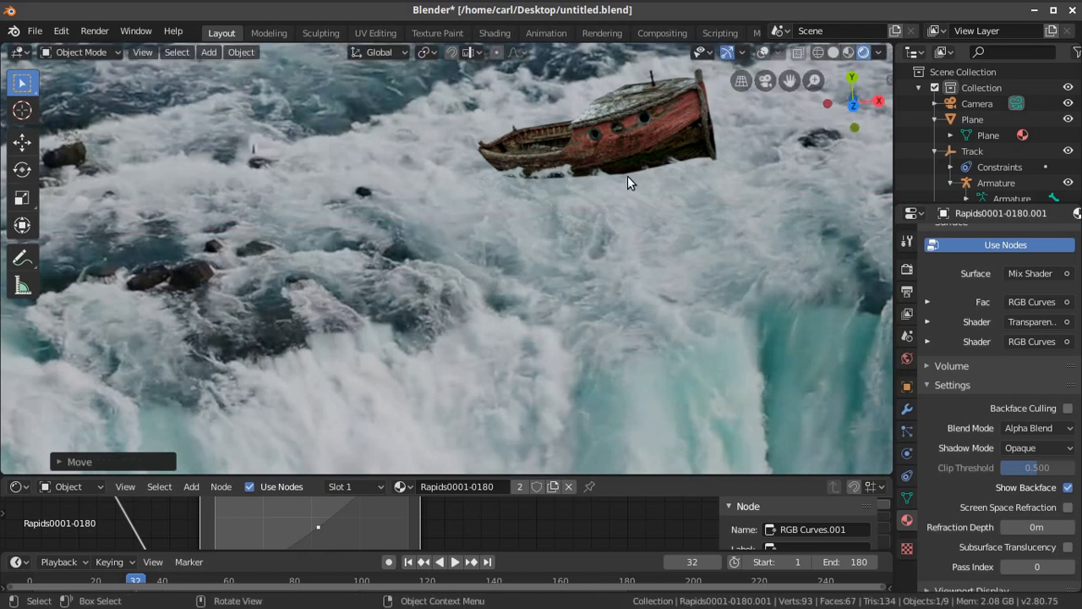
- Rotate the duplicated rapids plane around the Y axis and rescale it beneath the boat's hull
key(r)
key(y)
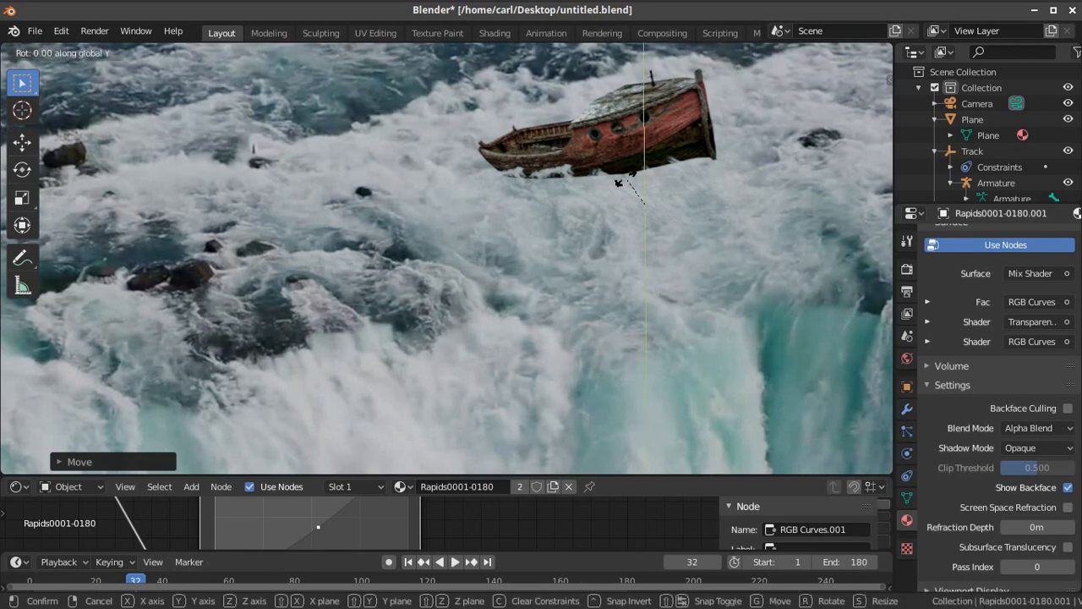
click(623, 182)
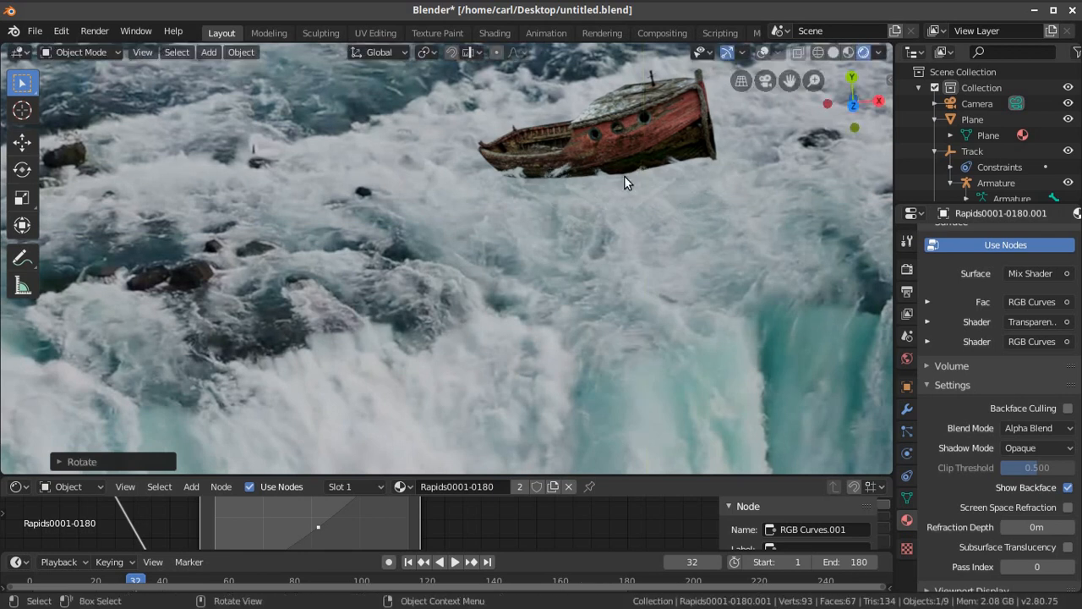
key(s)
click(700, 203)
- Move the duplicated rapids plane along the Y axis and rotate it around Z to follow the hull's lower edge
key(g)
key(y)
click(684, 181)
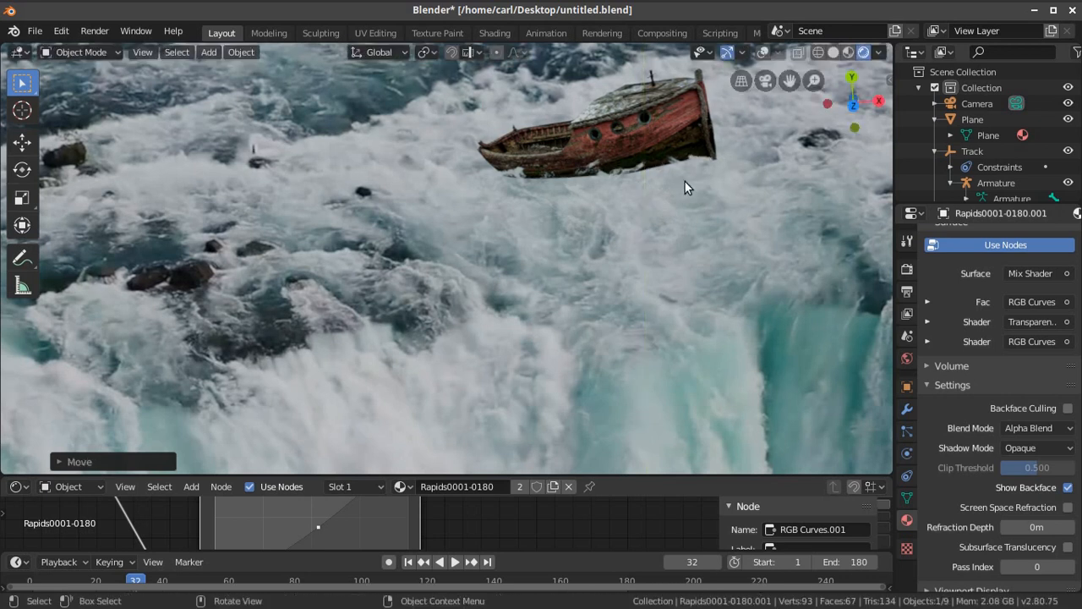
key(r)
key(x)
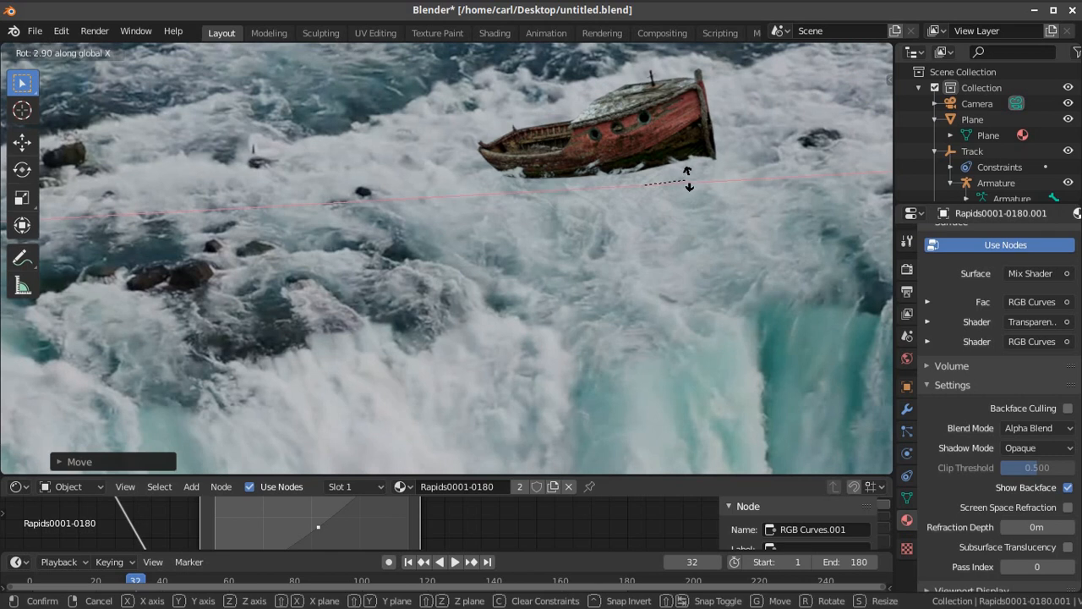
key(z)
click(693, 176)
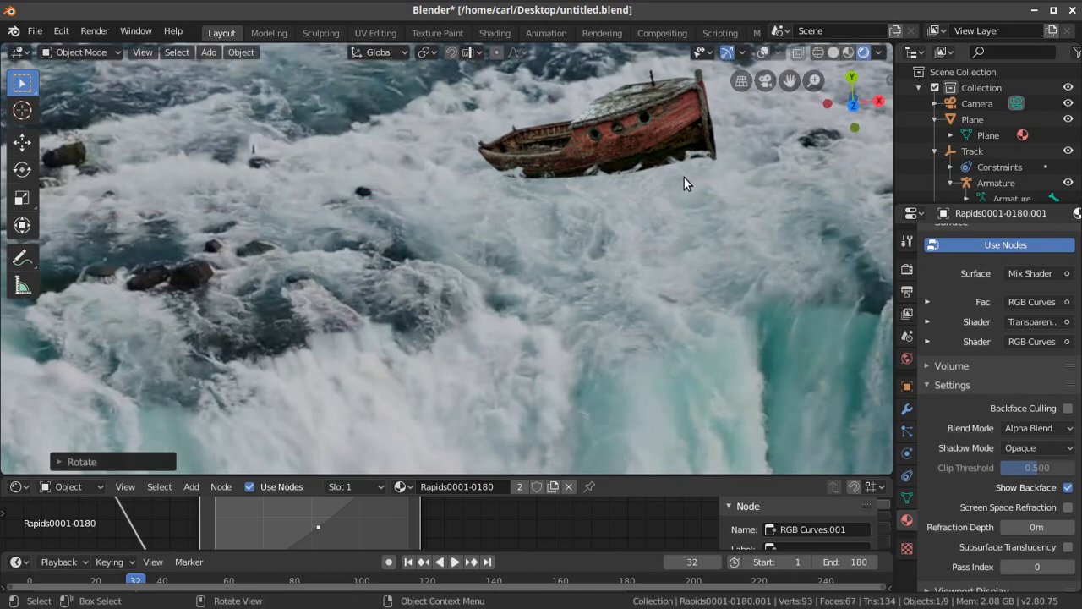
- Move the duplicated rapids plane about 0.03 m along the X axis and nudge it freely along the waterline
key(g)
key(x)
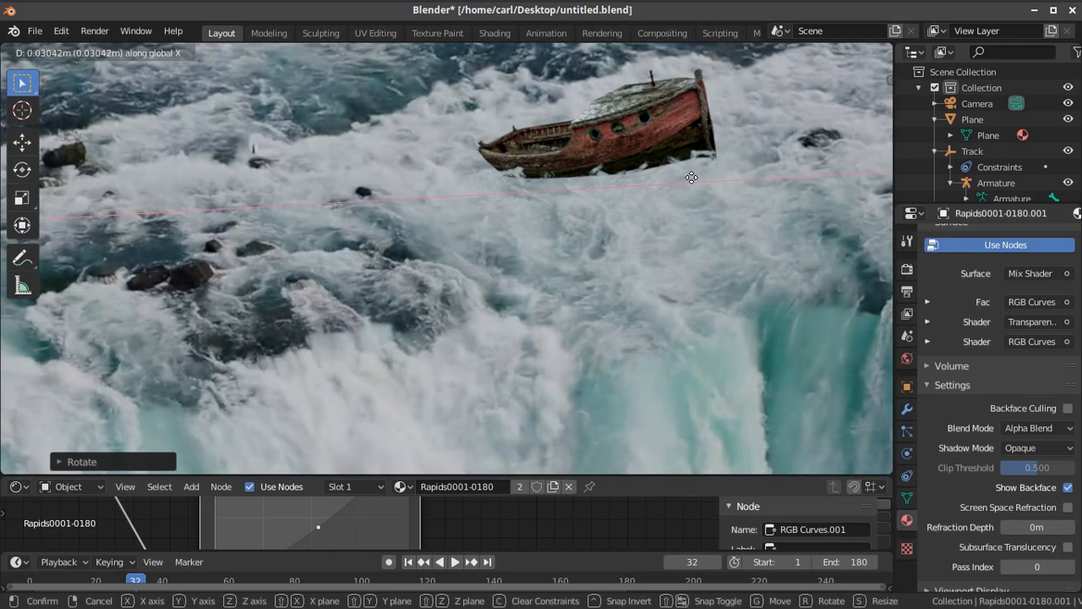
click(690, 176)
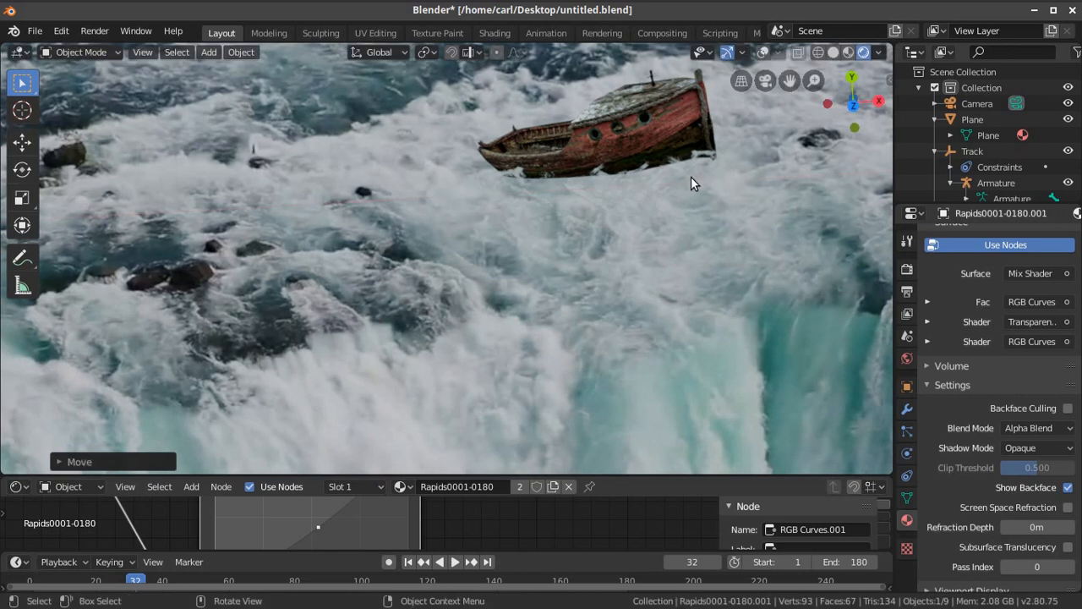
key(g)
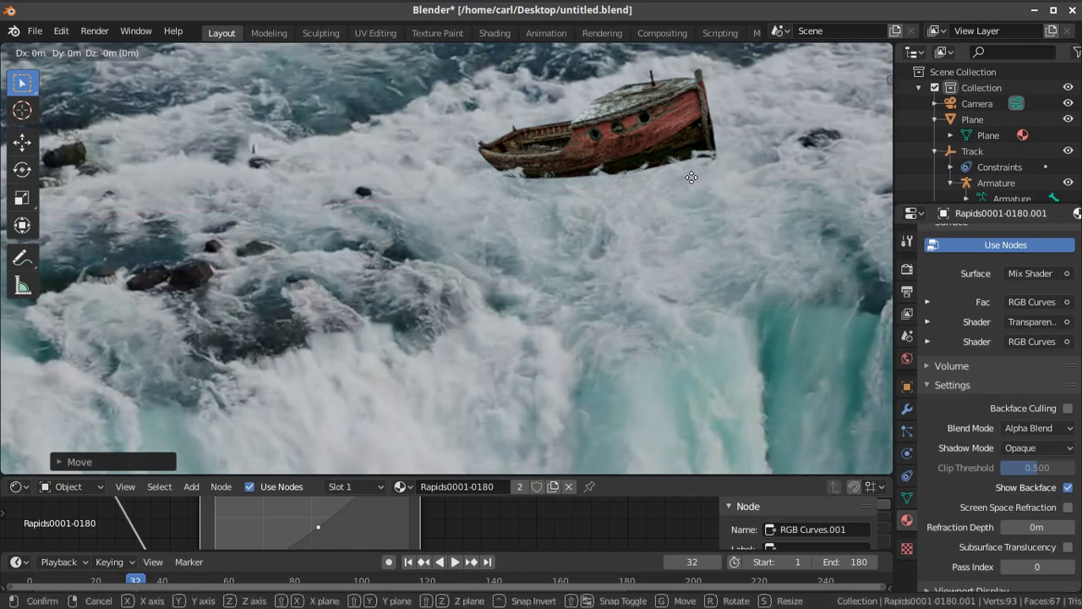
click(688, 178)
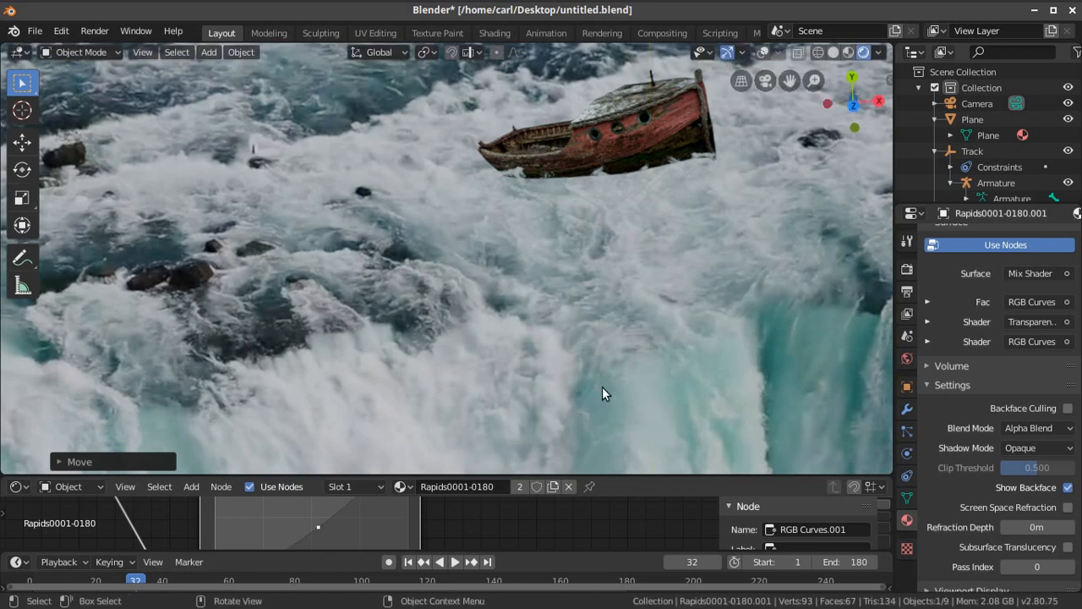
- Play the animation through to frame 174 and examine how the foam overlays blend with the boat near the falls
key(space)
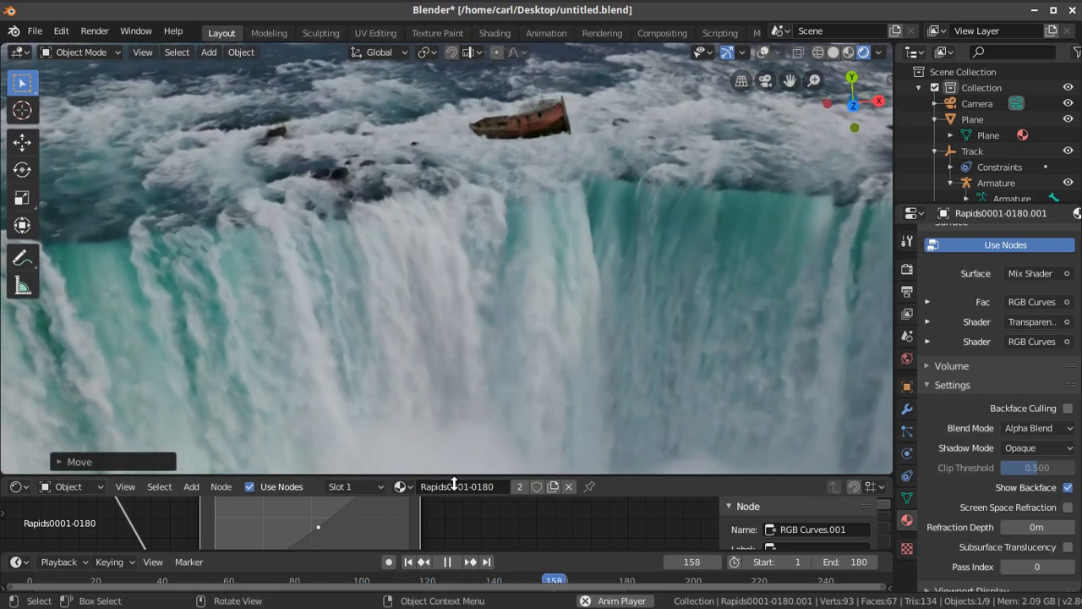
click(445, 562)
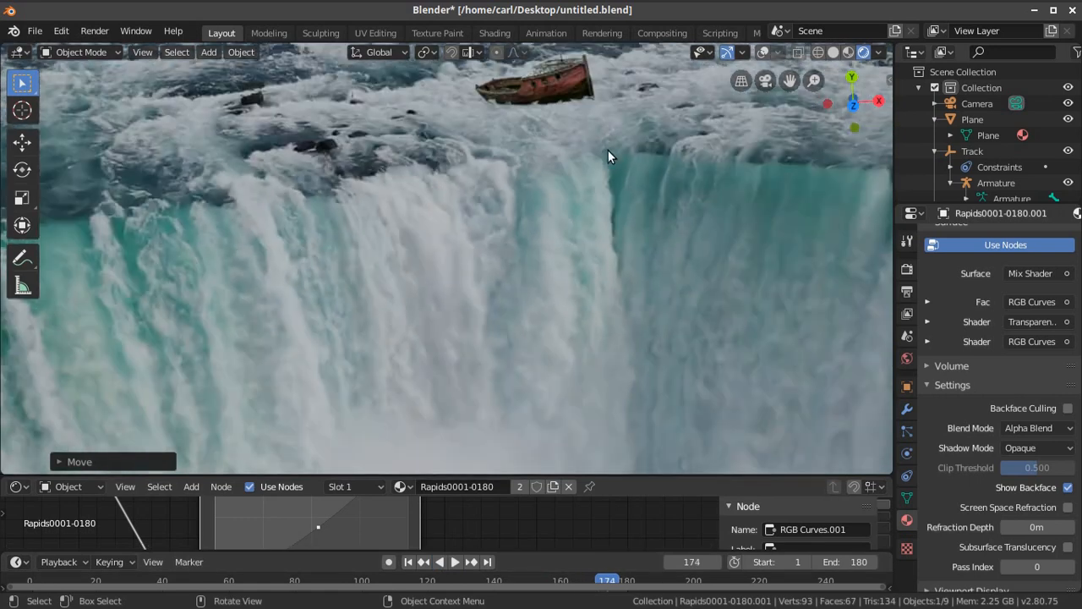
scroll(588, 126, down, 2)
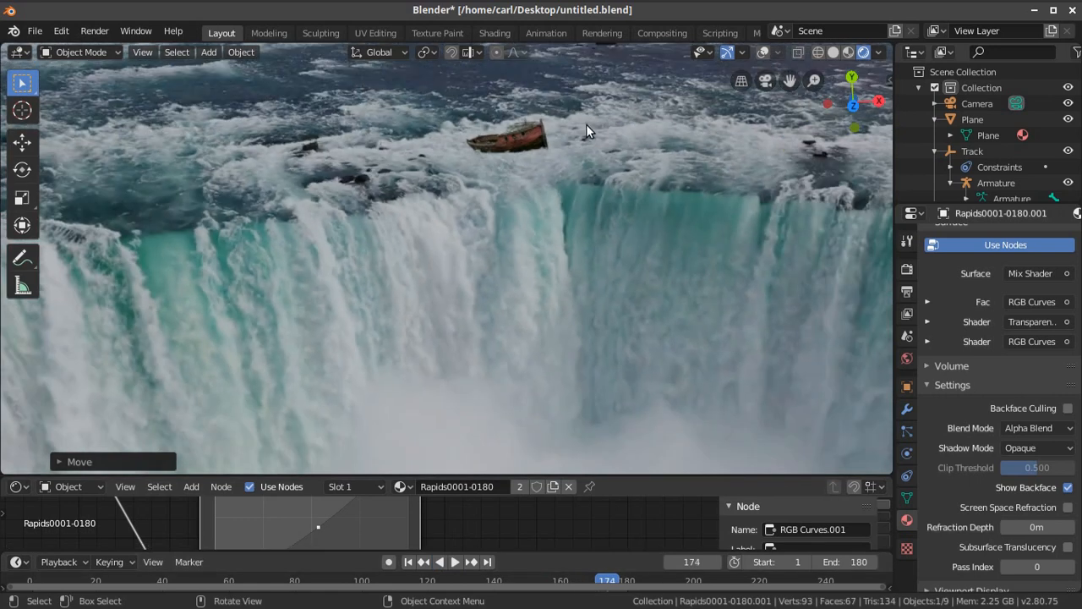
scroll(578, 127, down, 1)
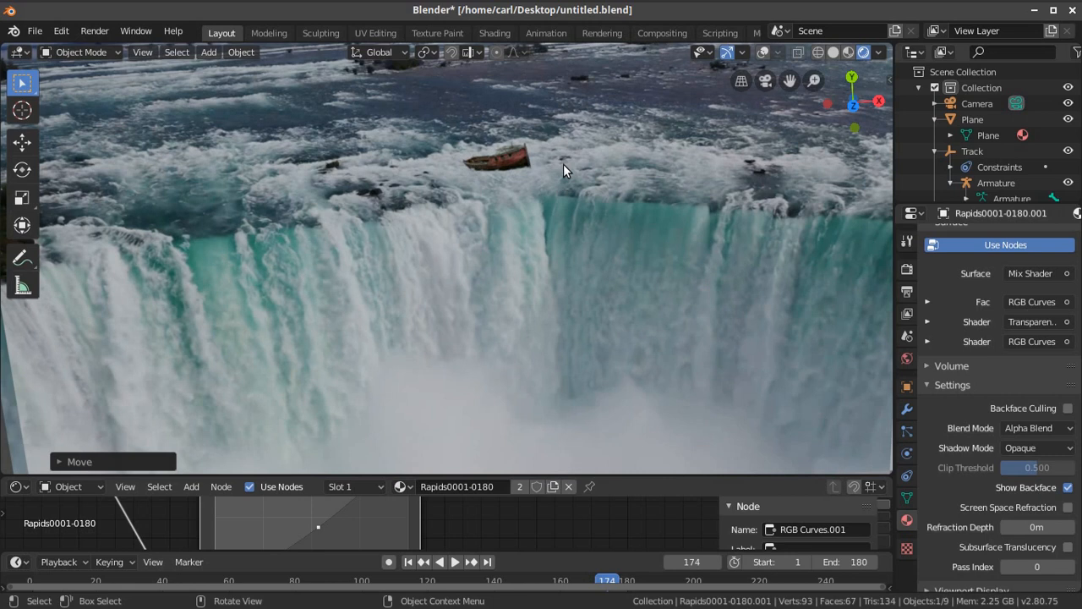
scroll(507, 160, up, 2)
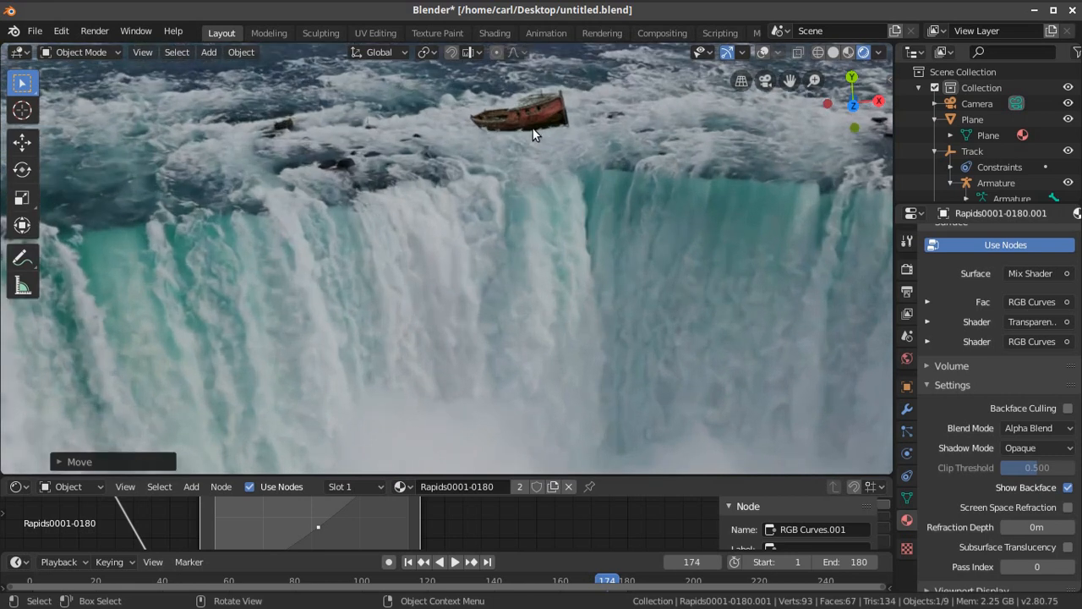
scroll(534, 131, down, 2)
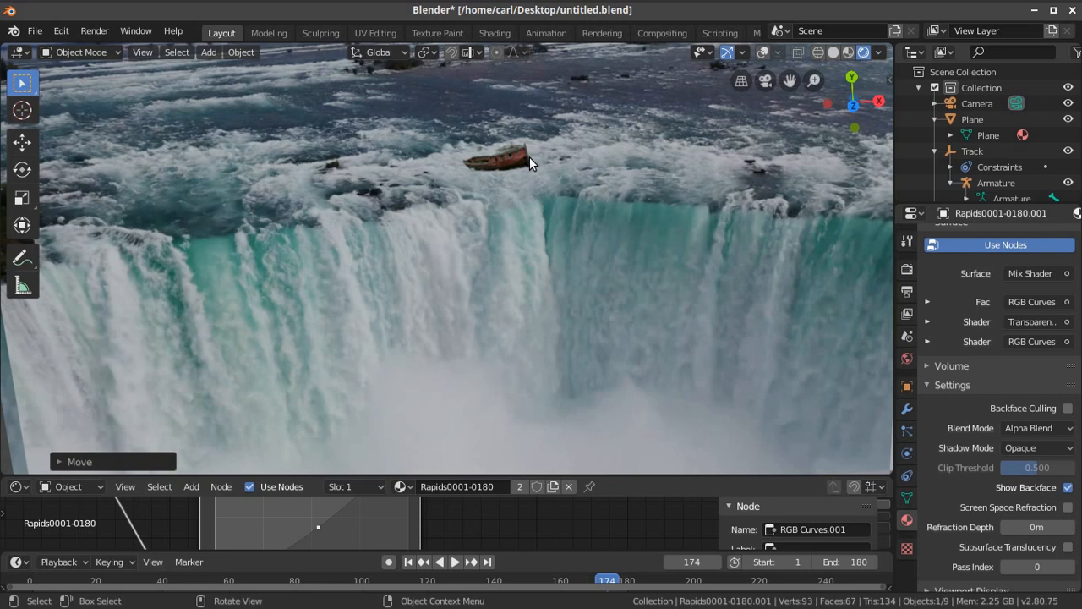
scroll(490, 208, down, 2)
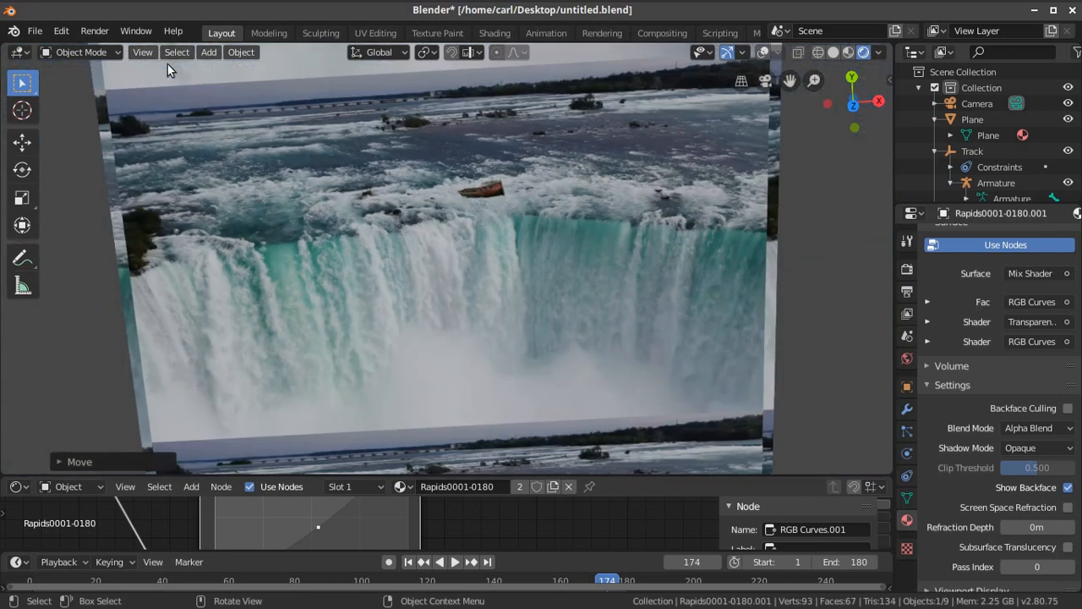
- Switch to the active camera view and play the animation up to frame 82, examining the boat's blend with the rapids
click(142, 52)
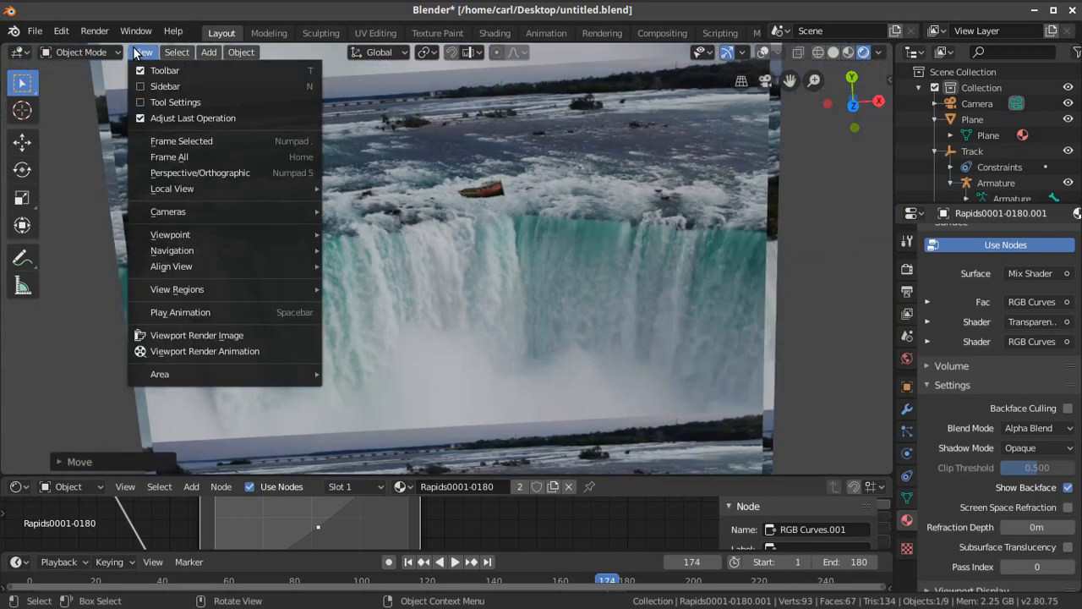
mouse_move(163, 210)
click(364, 211)
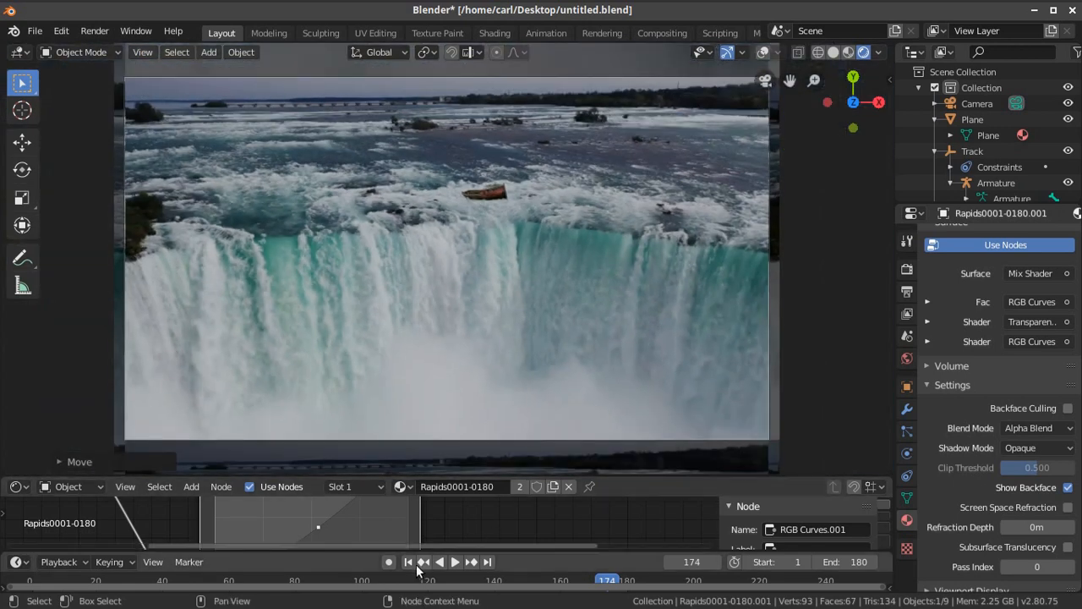
click(455, 562)
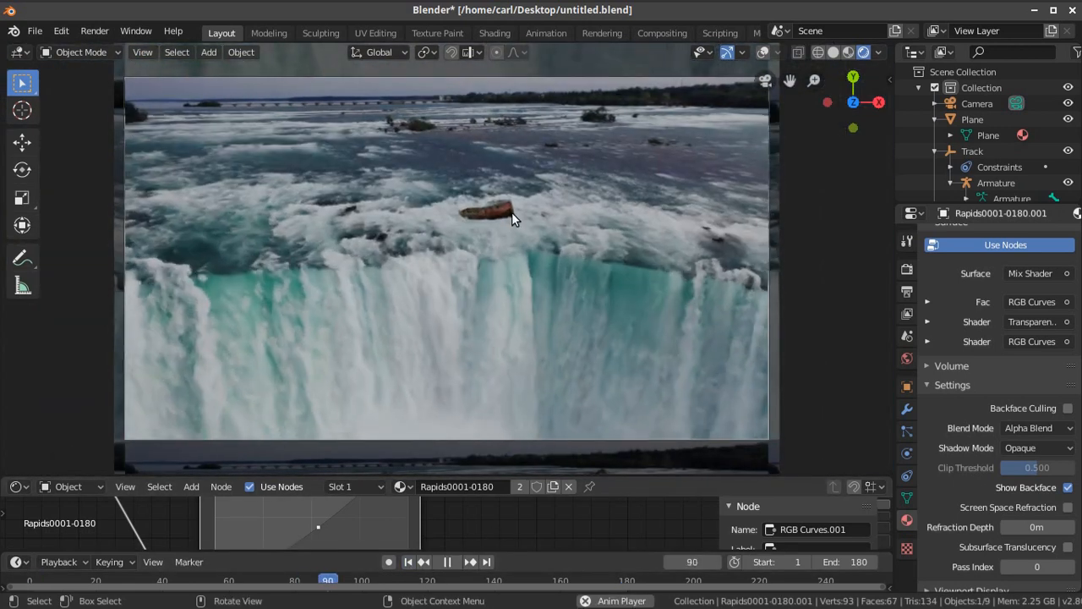
scroll(517, 227, up, 2)
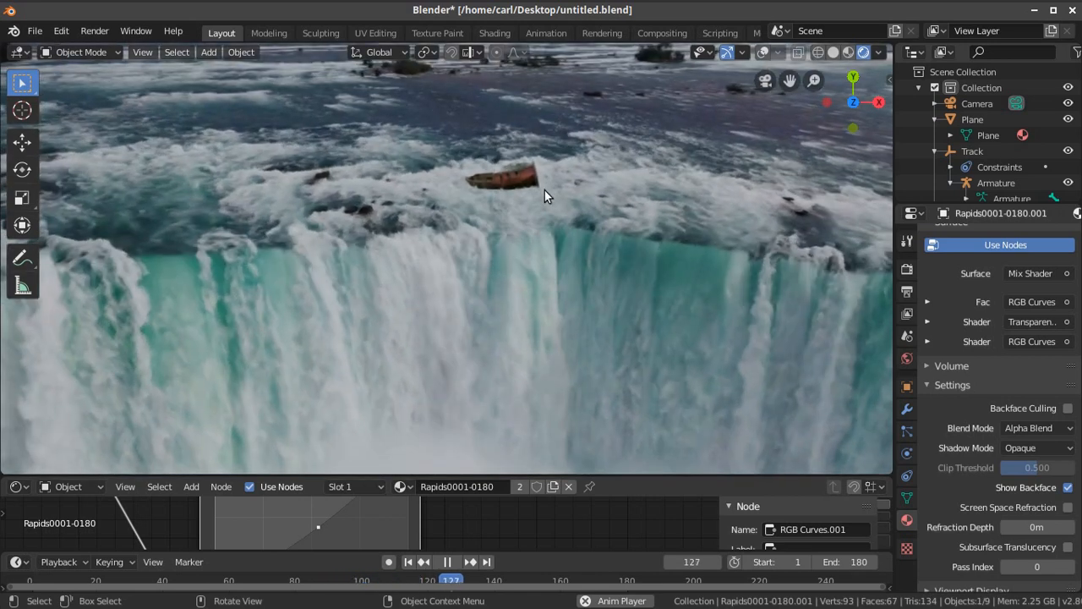
scroll(536, 194, down, 3)
scroll(502, 209, up, 2)
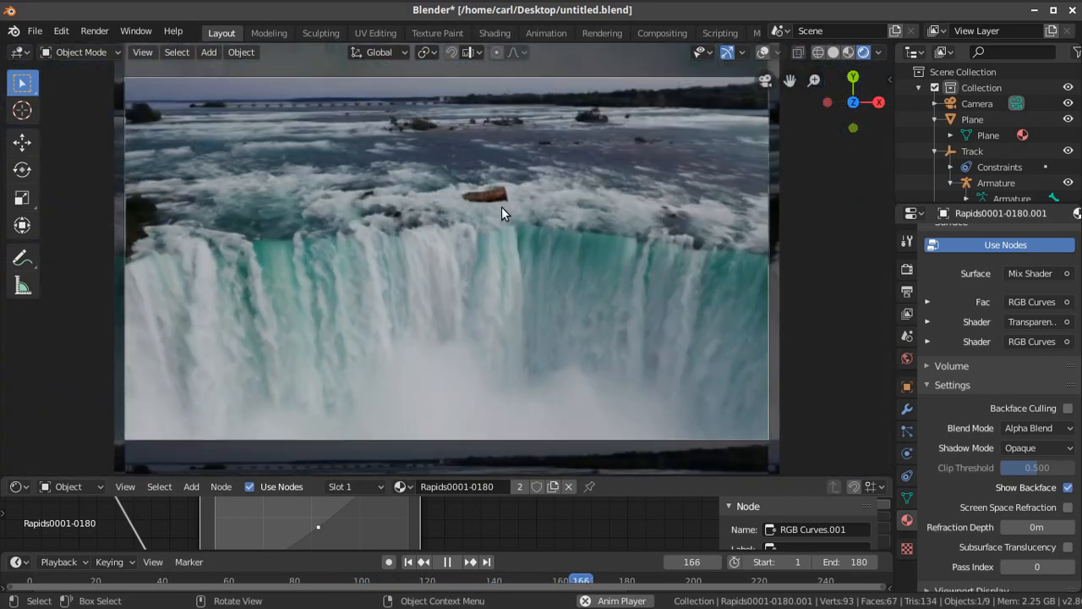
scroll(518, 211, up, 3)
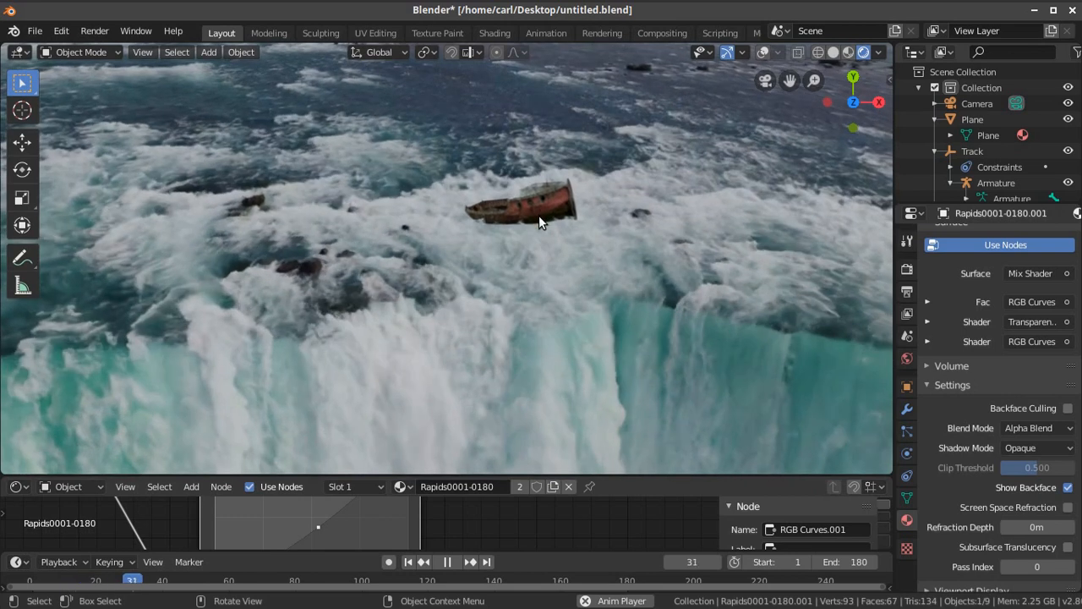
scroll(539, 216, down, 2)
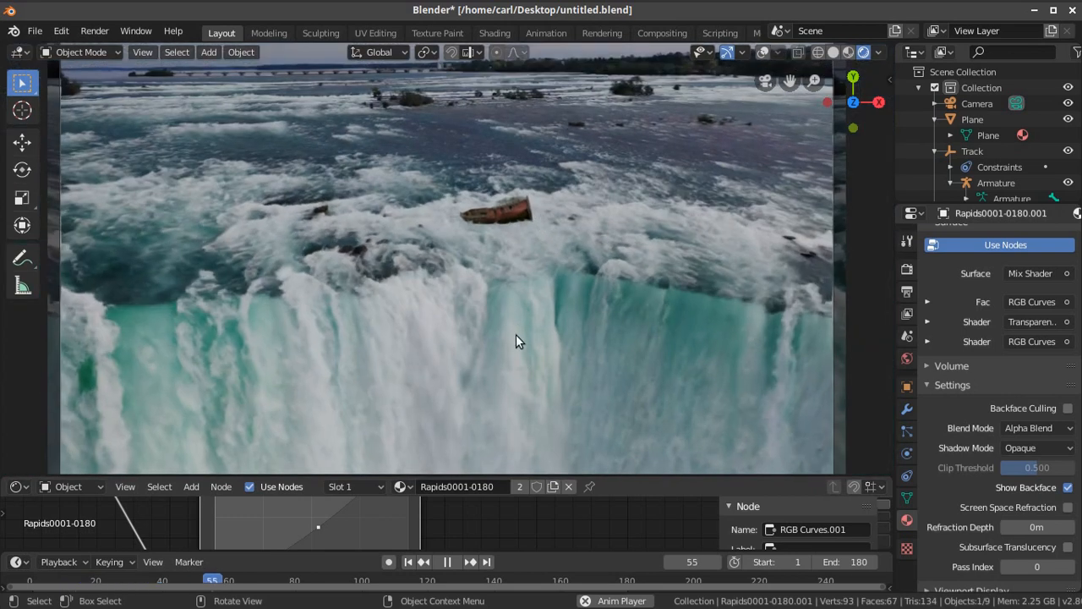
scroll(519, 362, down, 2)
click(447, 562)
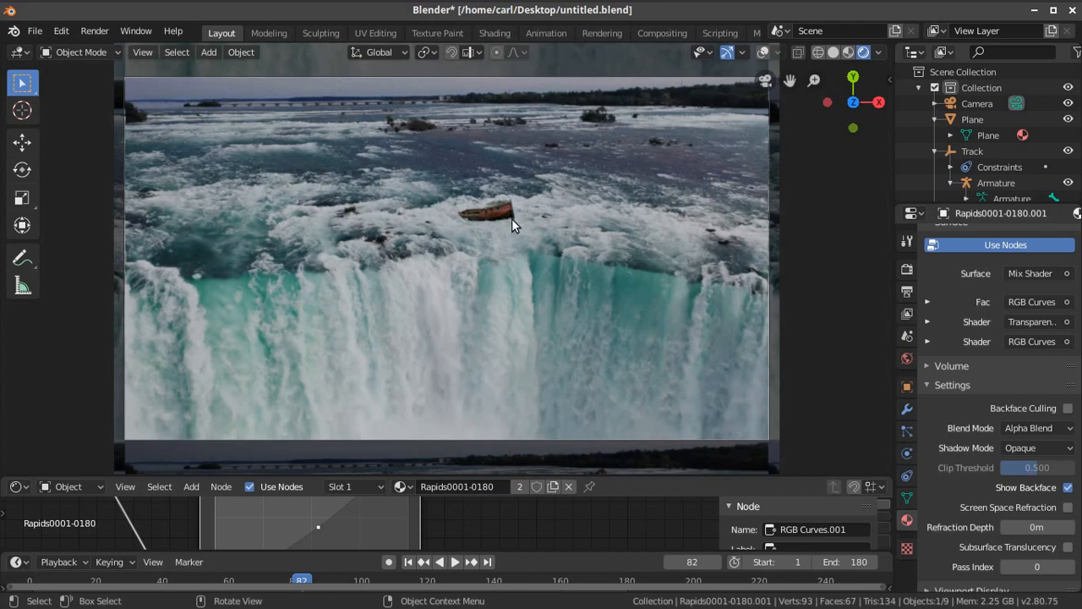
- Return to frame 1 and duplicate the scene camera in place
scroll(512, 219, down, 1)
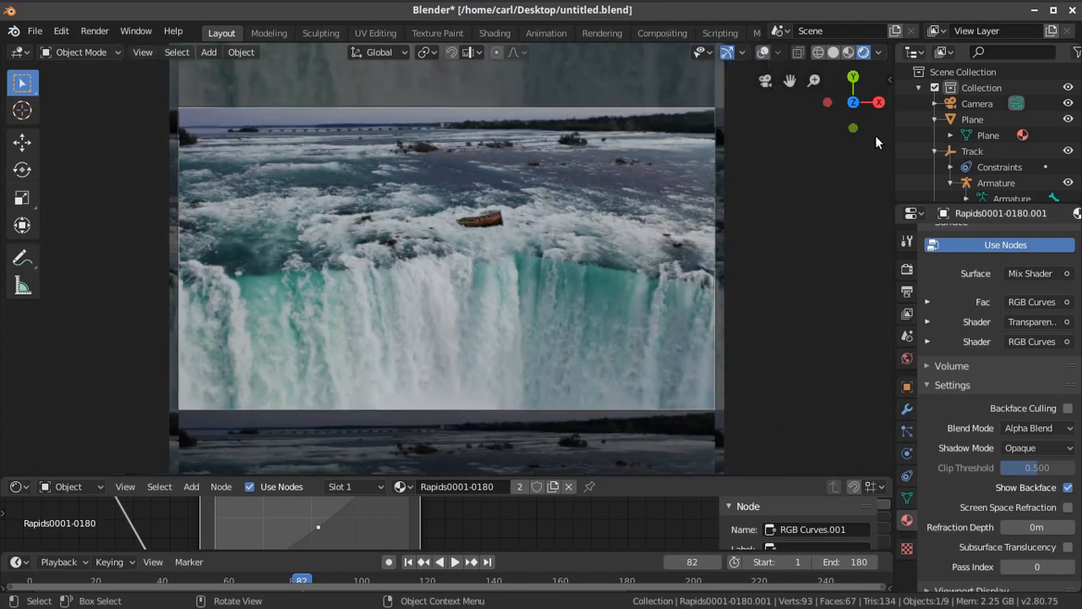
click(974, 103)
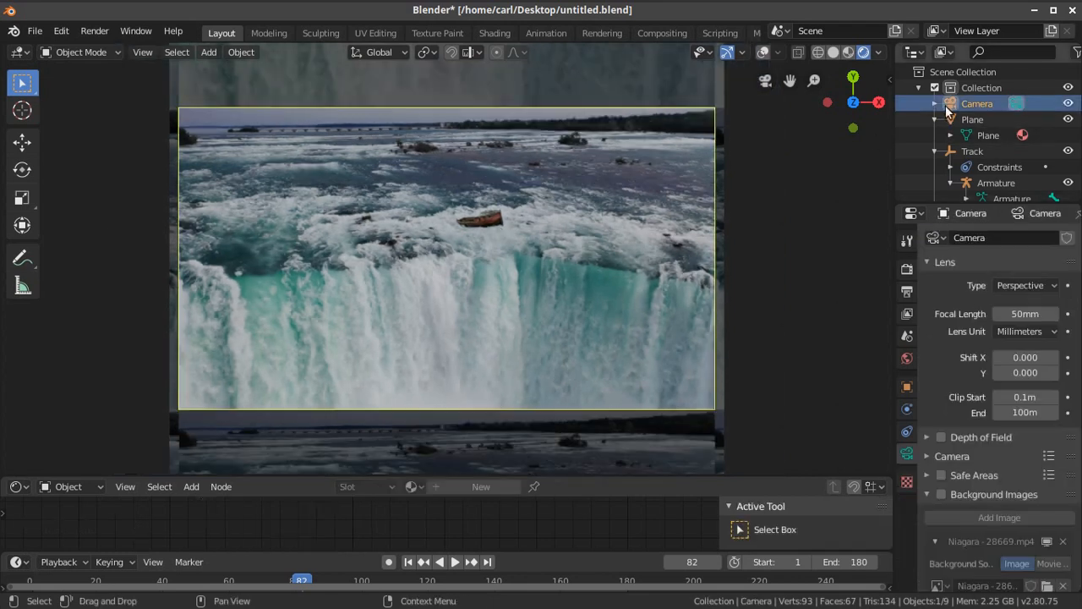
click(409, 561)
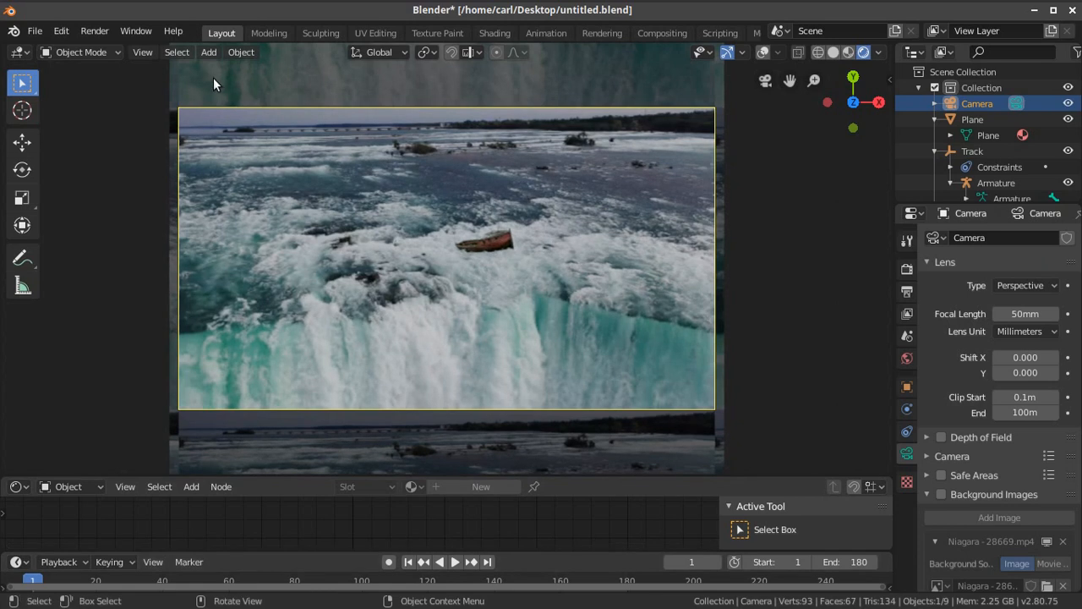
key(shift+d)
click(276, 124)
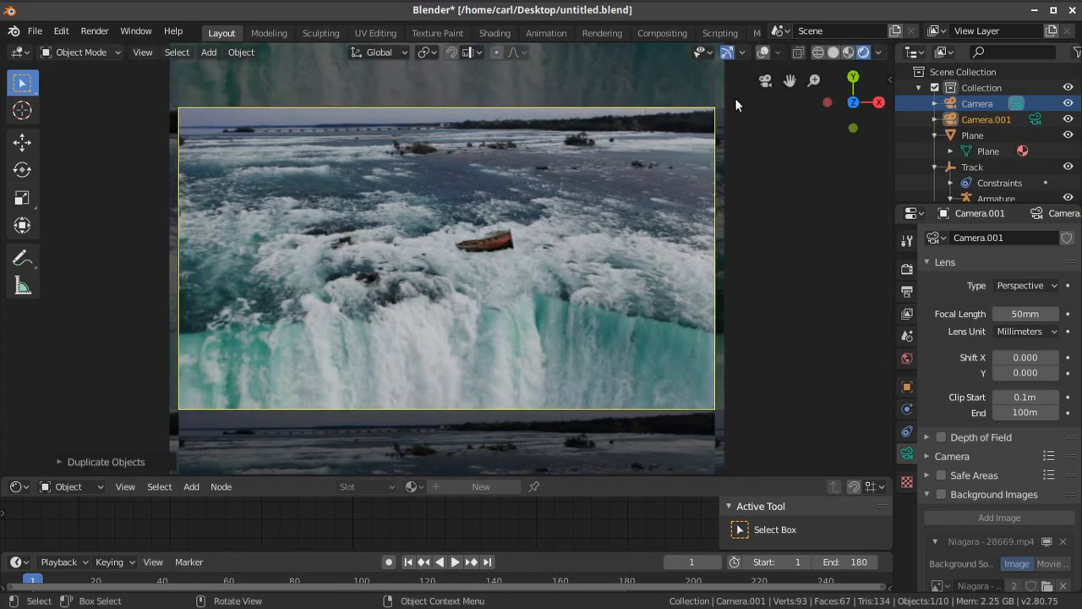
- Set the duplicated camera, Camera.001, as the active scene camera
click(966, 119)
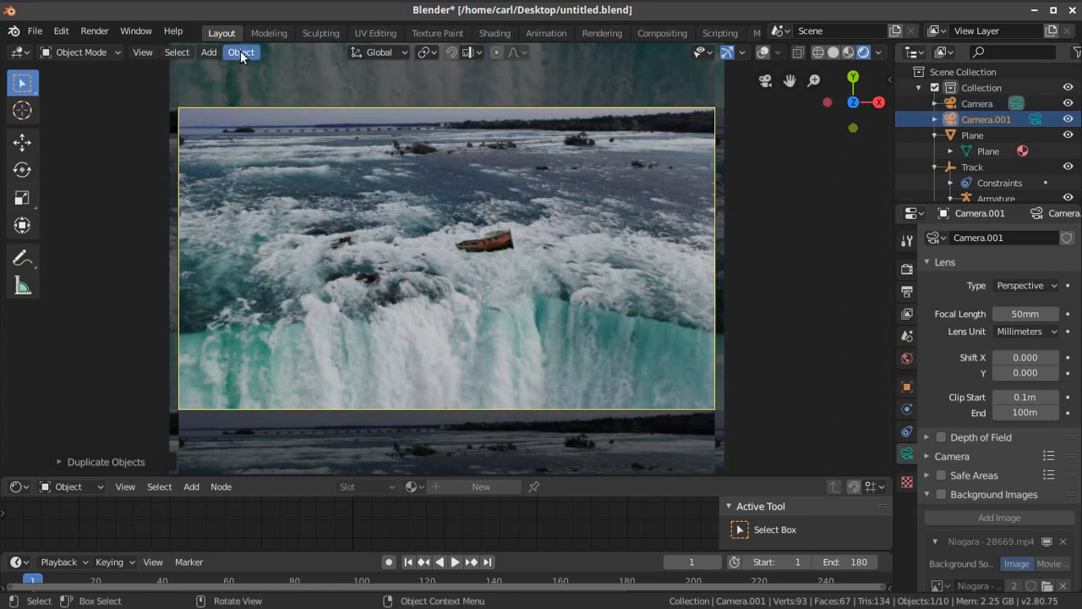
click(240, 53)
mouse_move(142, 53)
mouse_move(164, 210)
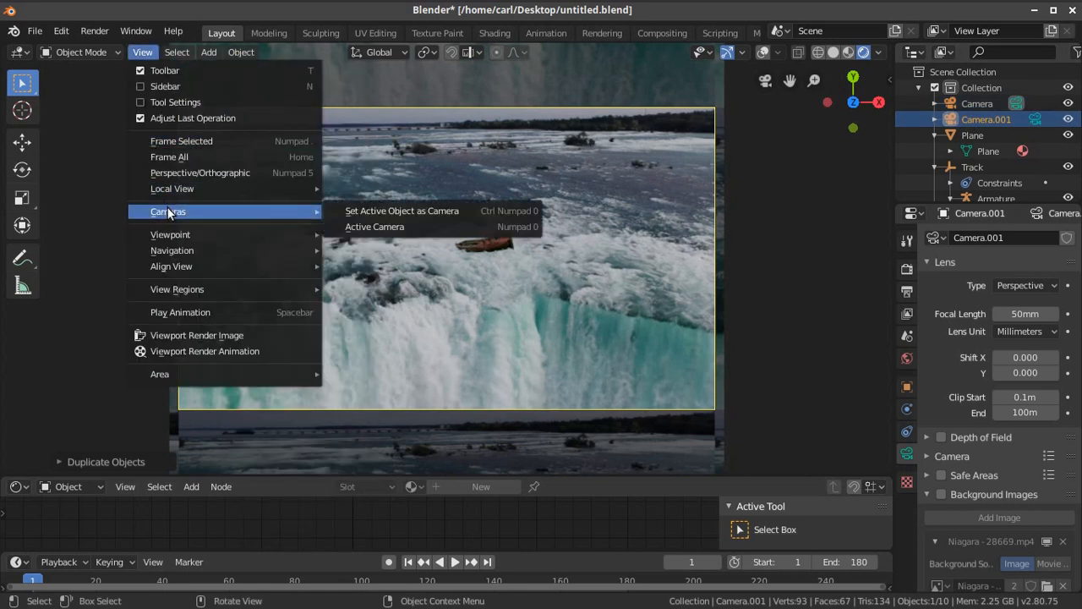
click(384, 212)
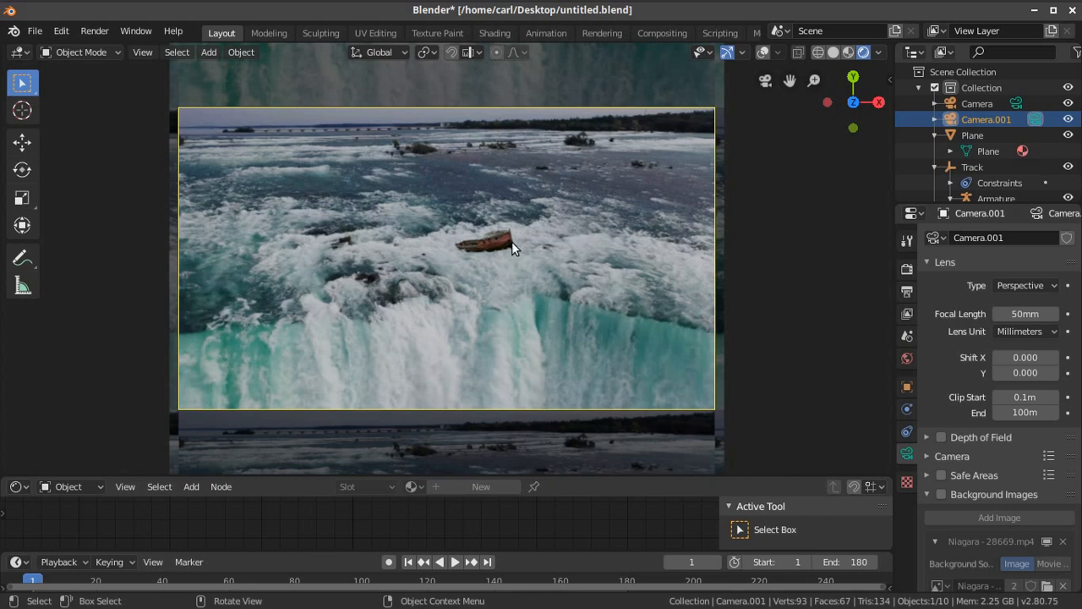
- Set the duplicated camera's focal length to 57 mm and play the shot to check the tighter framing, returning to frame 1
drag(939, 206, 939, 178)
scroll(656, 171, down, 2)
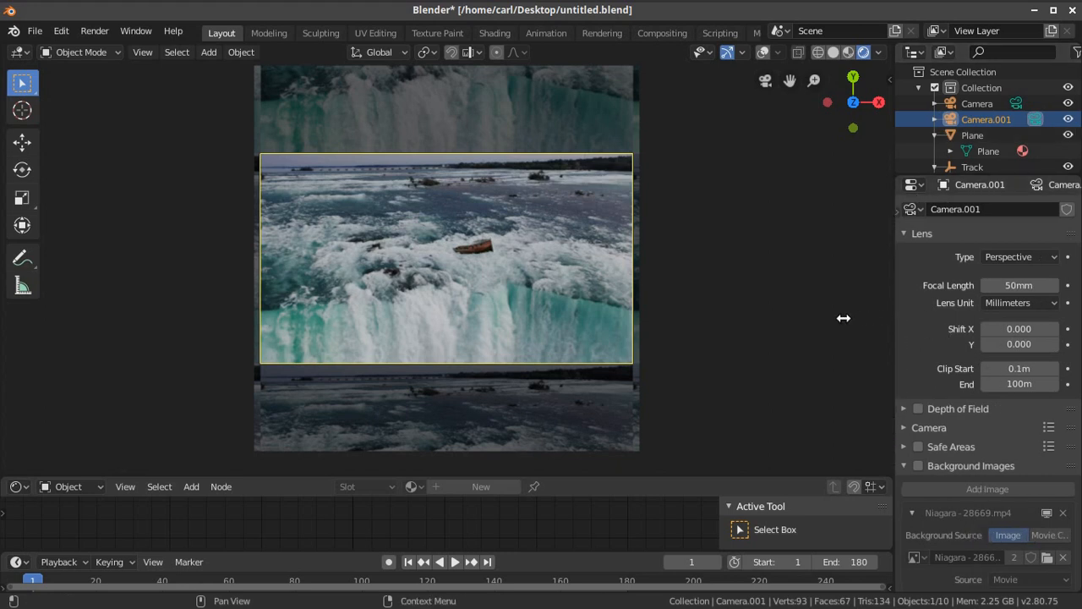
drag(898, 317, 771, 322)
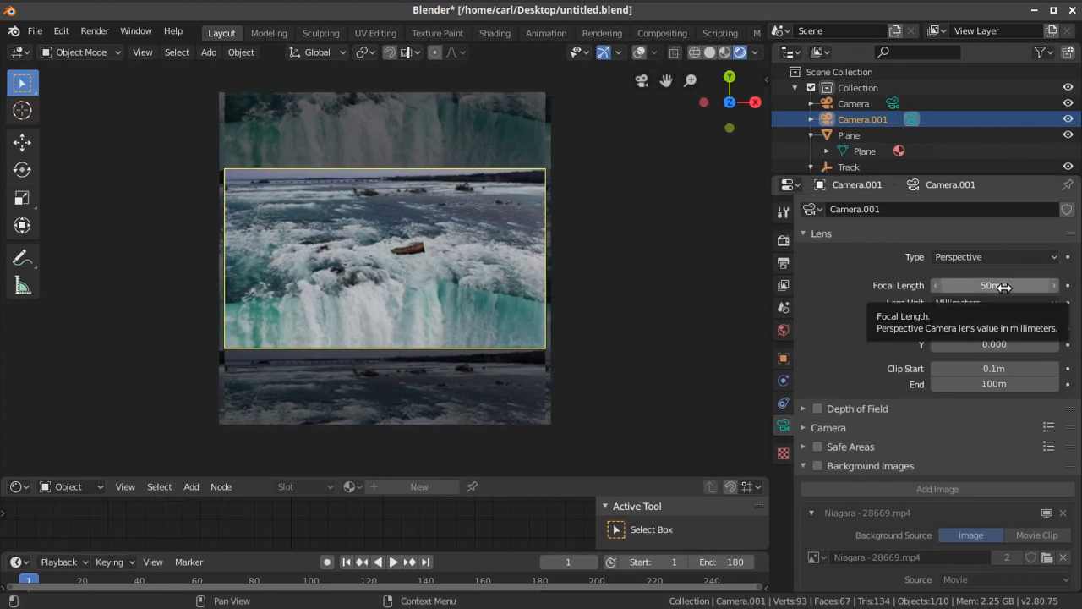
mouse_move(1005, 286)
mouse_down()
mouse_move(972, 286)
mouse_move(1011, 287)
mouse_up()
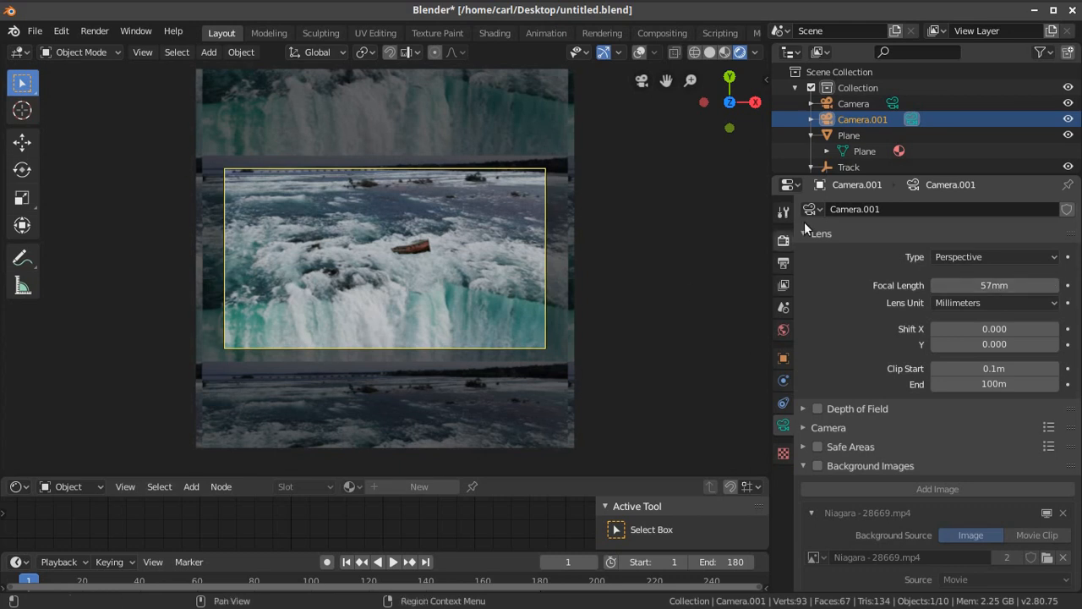
scroll(476, 248, up, 2)
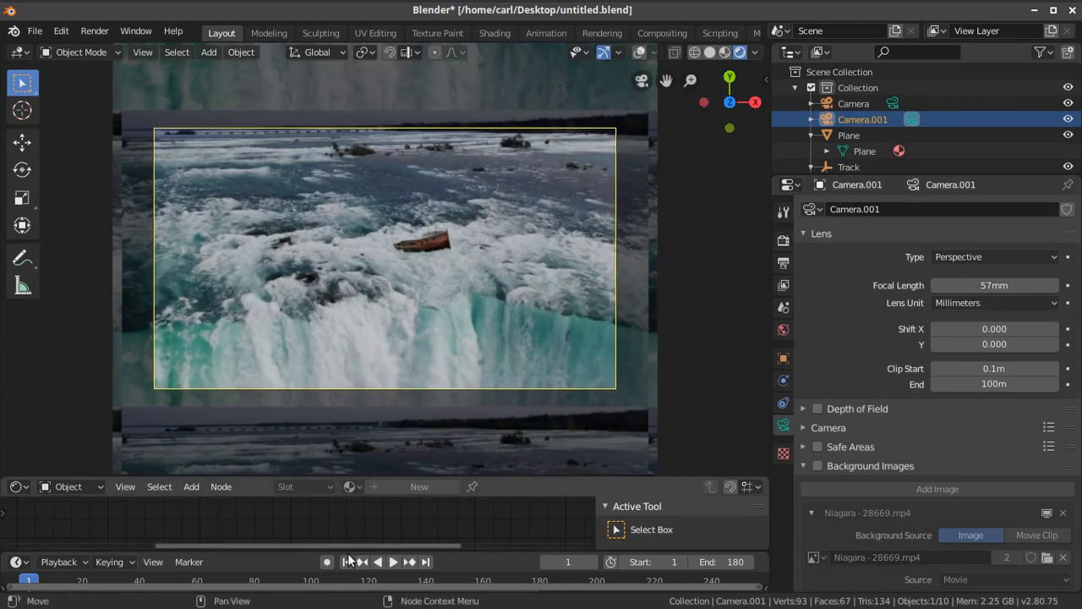
click(394, 562)
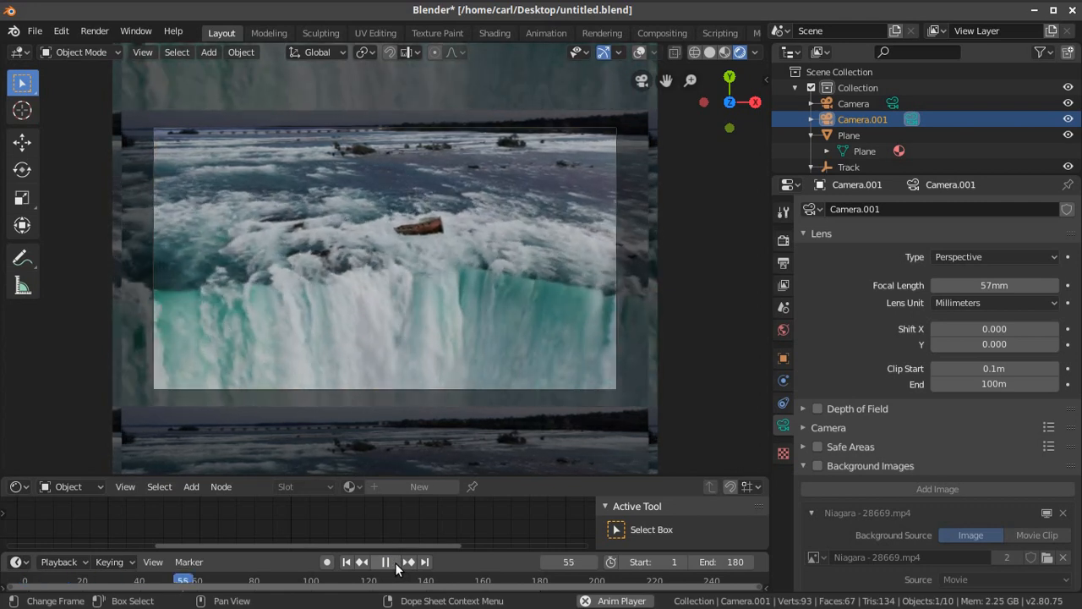
click(347, 561)
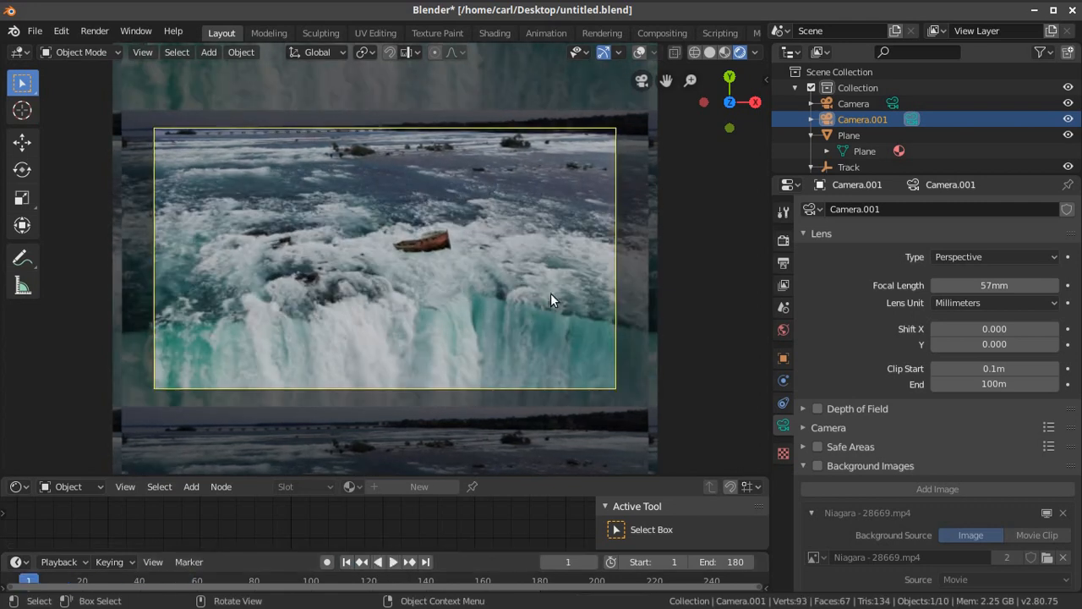
- Change the shader node area below the viewport into a Graph Editor
click(15, 487)
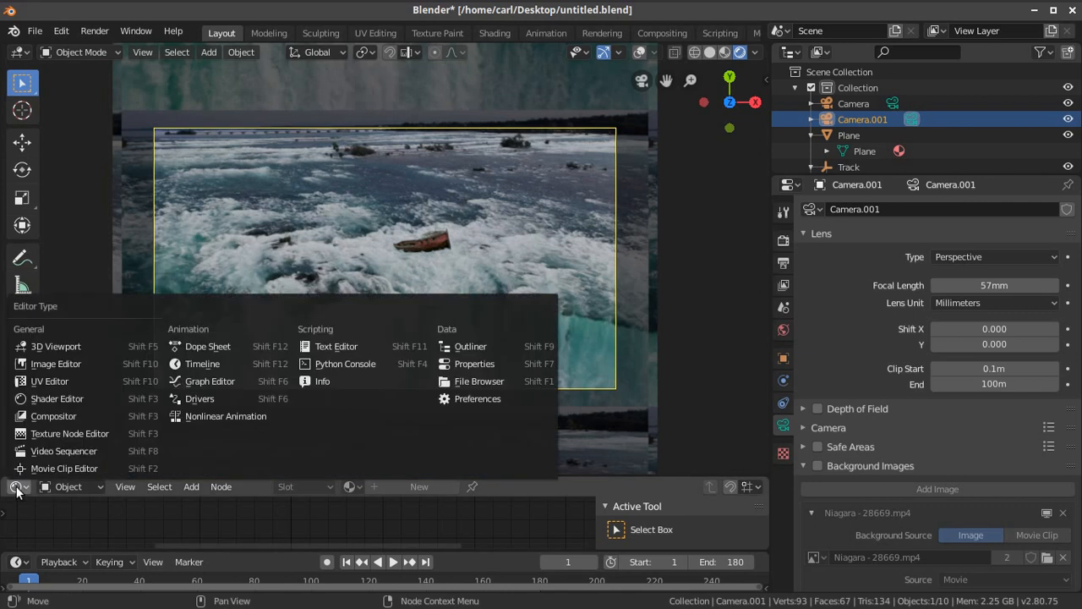
click(17, 487)
click(17, 487)
click(183, 378)
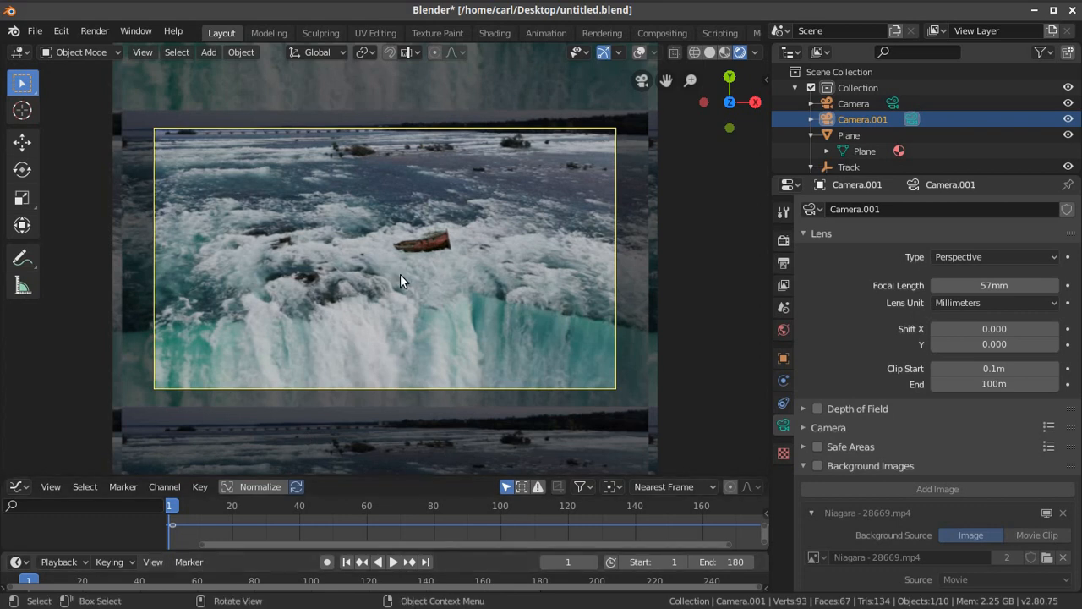
- Insert rotation keyframes for Camera.001 at frame 1 and frame 180, and return to frame 1
key(i)
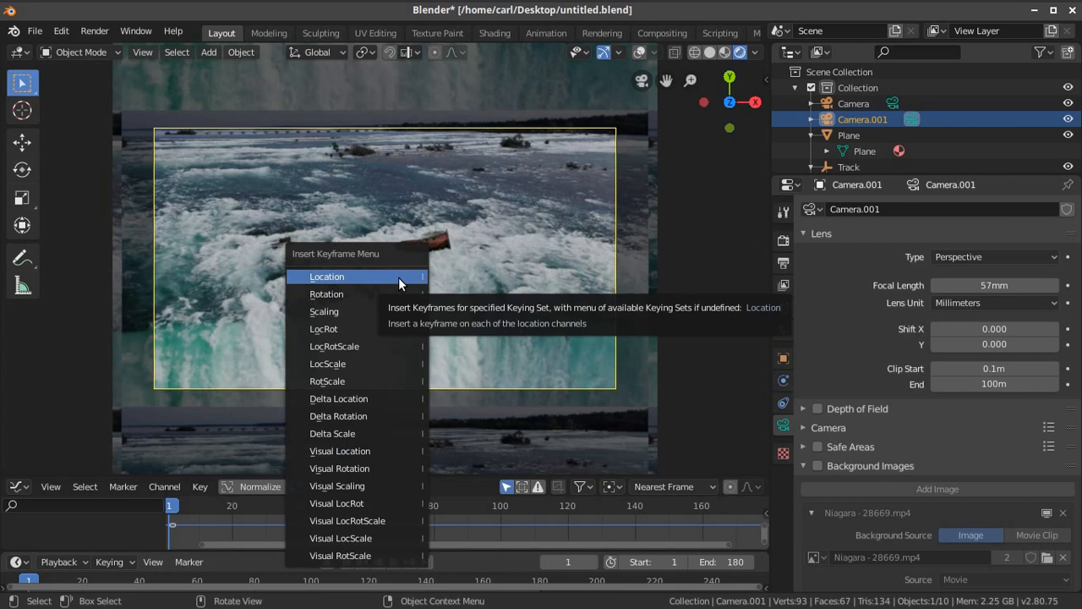
click(391, 293)
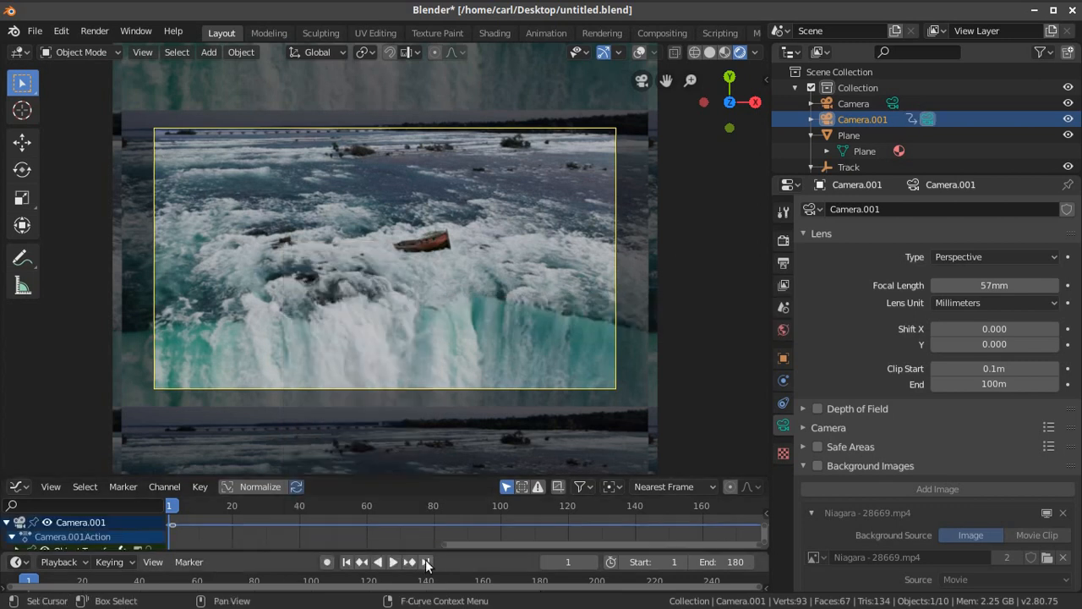
key(shift+Right)
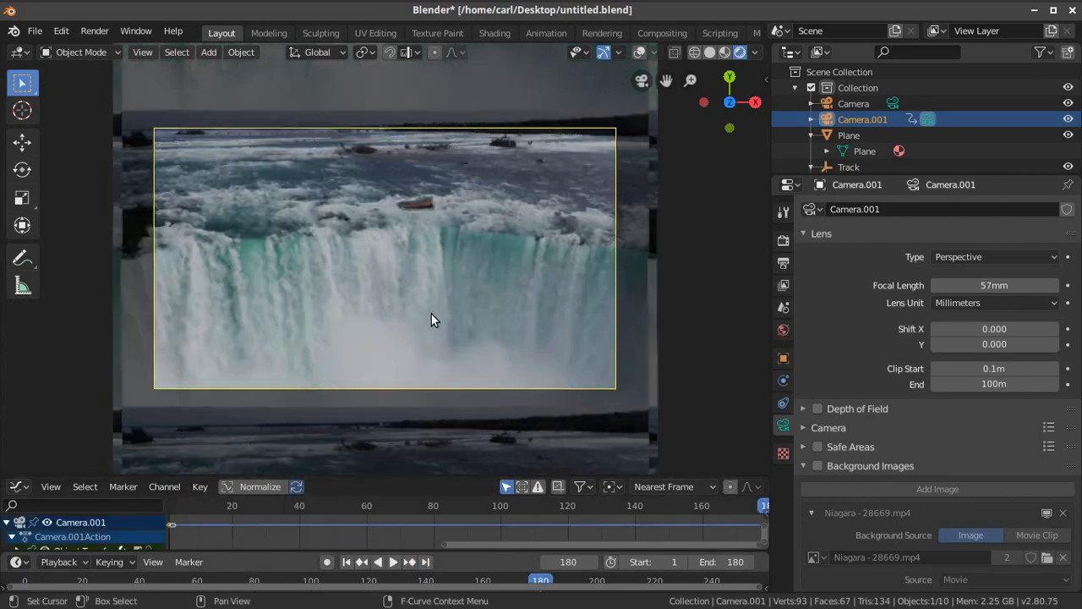
key(i)
click(434, 282)
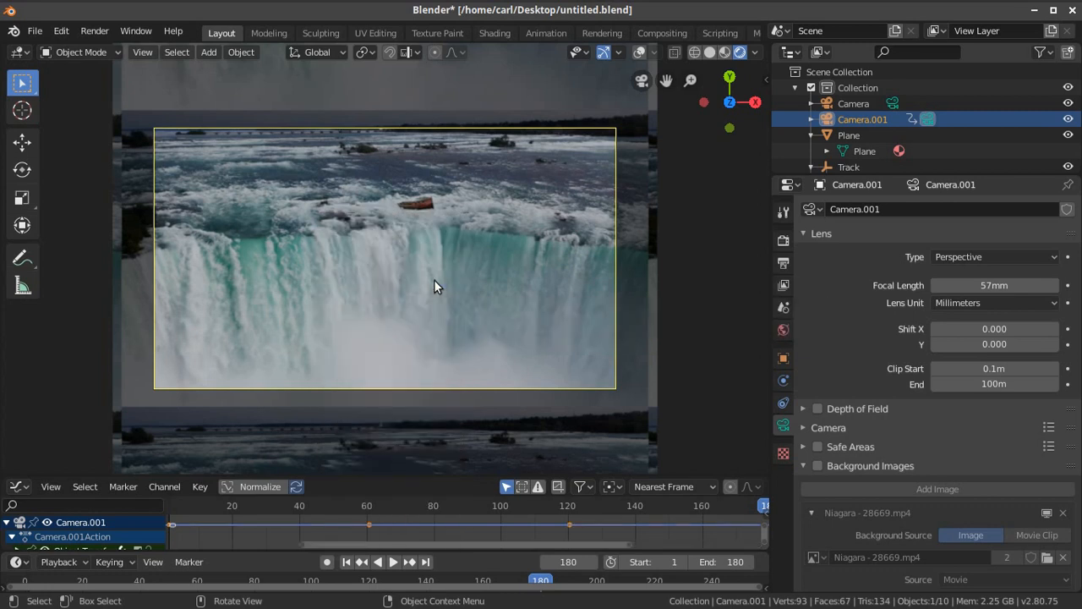
key(shift+Left)
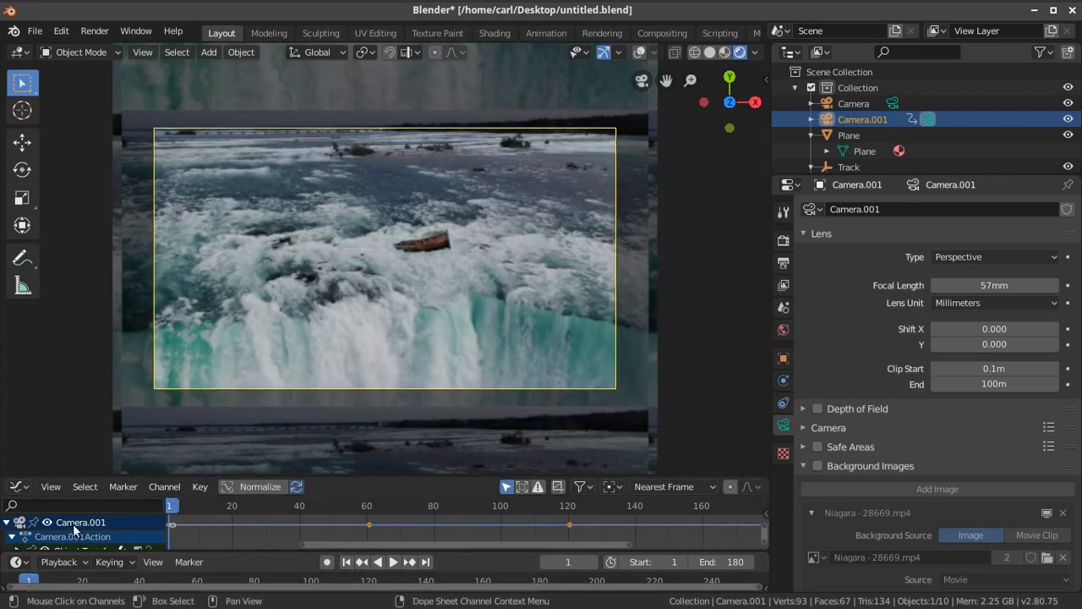
- Enlarge the Graph Editor, expand the camera's rotation channels and add a Noise modifier to the X Euler Rotation curve
drag(71, 475, 116, 304)
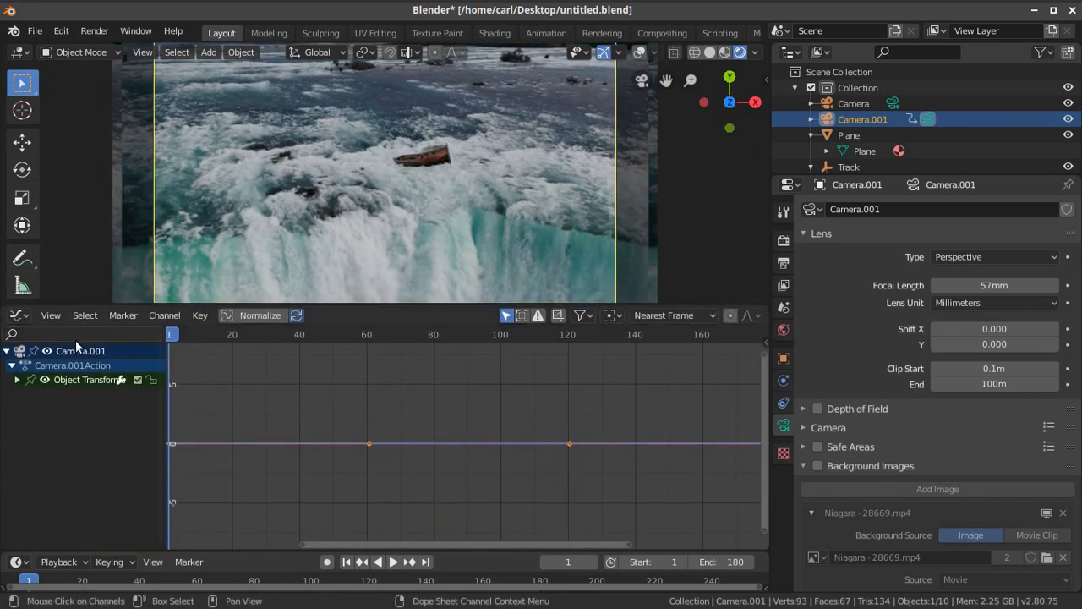
click(15, 380)
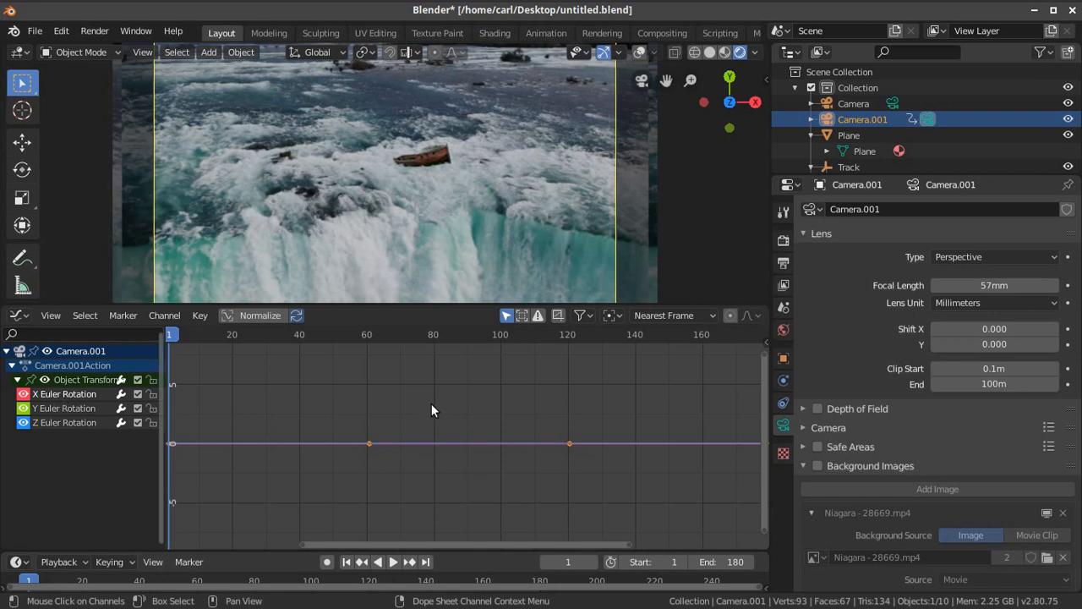
click(766, 342)
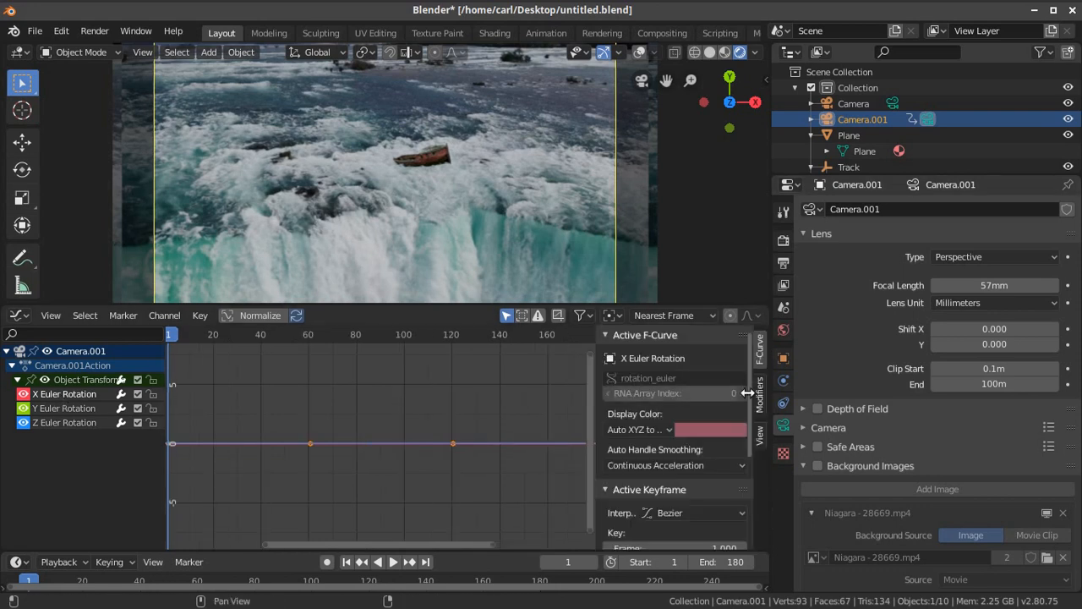
click(760, 395)
click(682, 358)
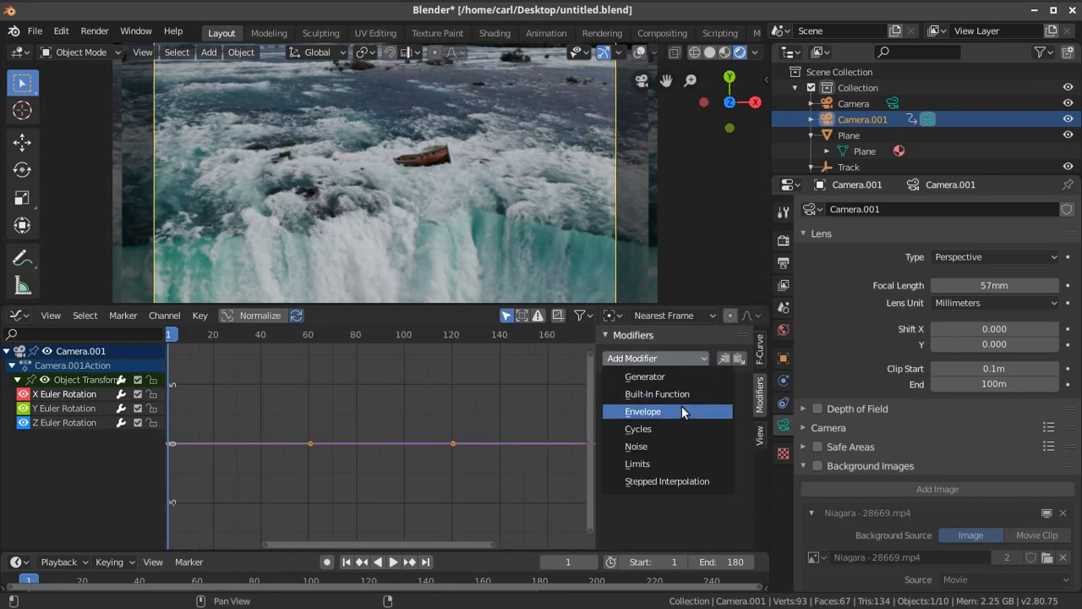
click(671, 446)
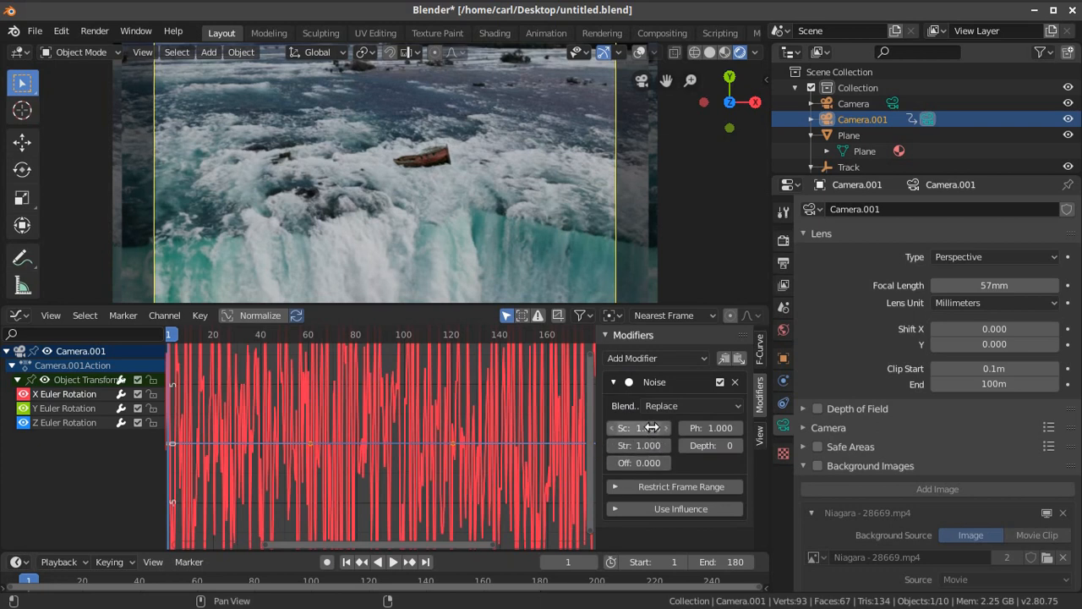
- Set the X rotation Noise modifier's scale to 12 and its strength to 0.2
click(650, 427)
key(Return)
click(646, 446)
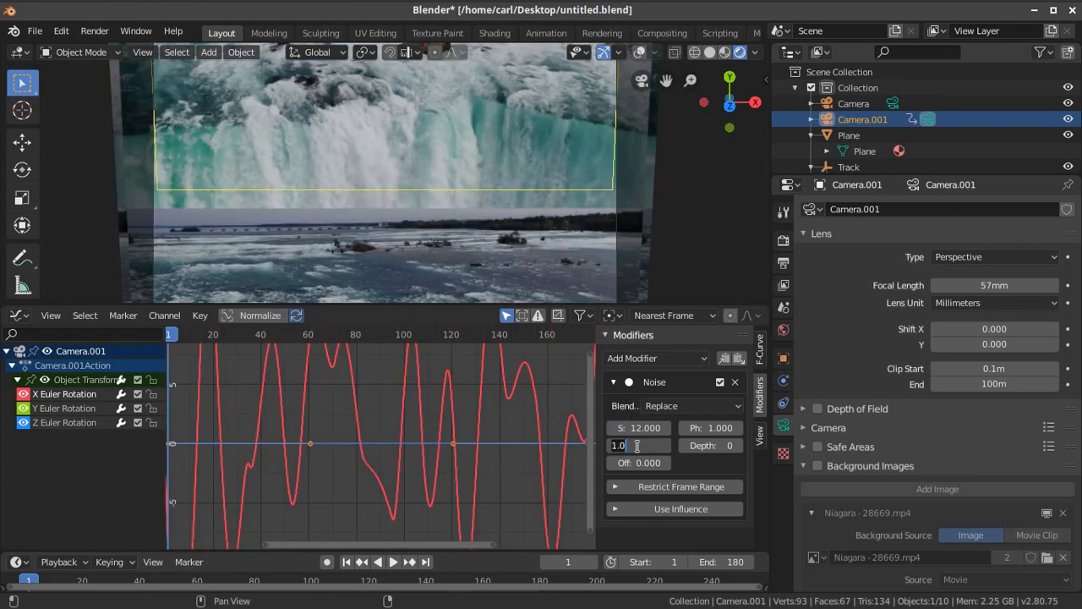
click(690, 466)
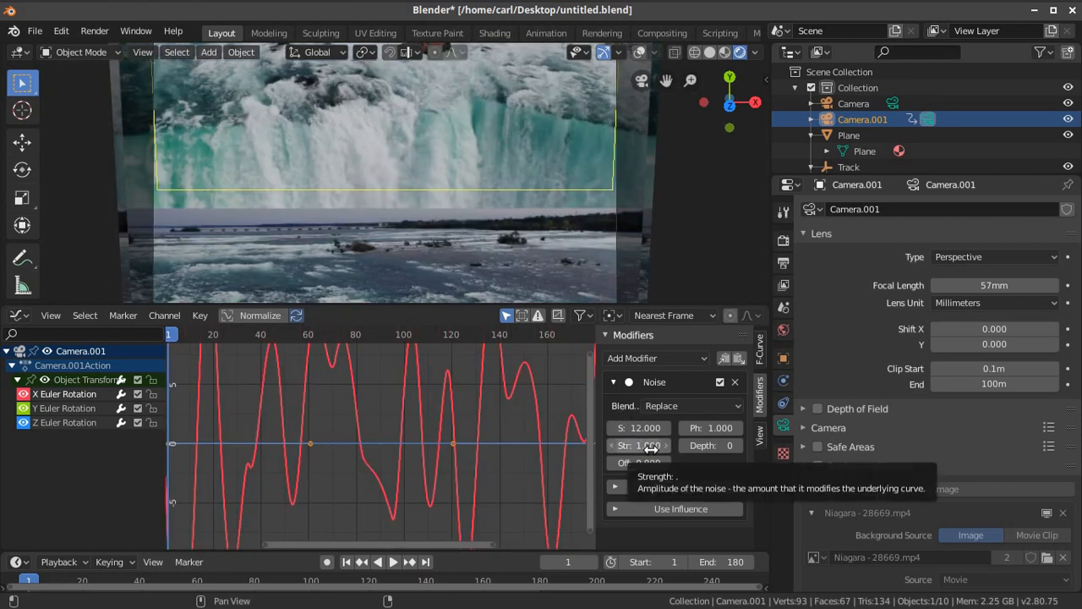
click(649, 446)
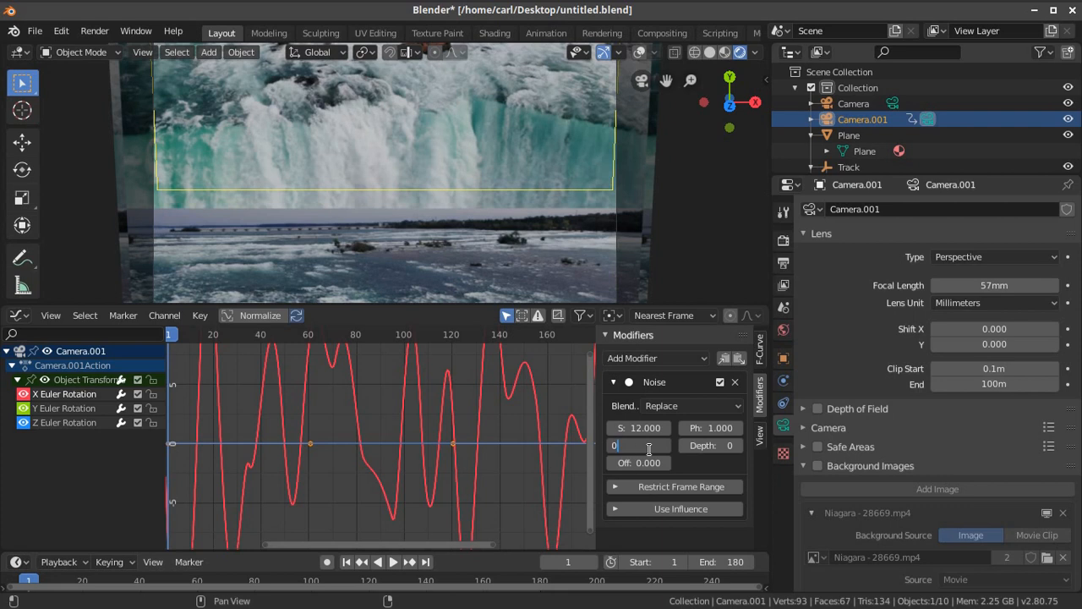
text(0.2)
key(Return)
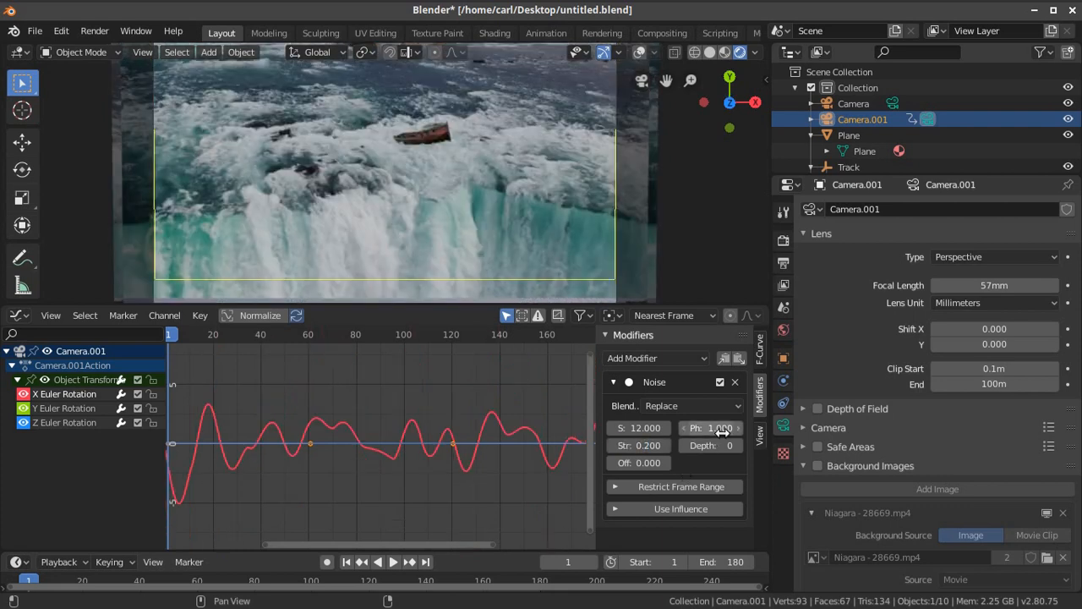
- Play the camera shake up to frame 17 and set the X rotation noise strength to 0.02
scroll(509, 231, down, 1)
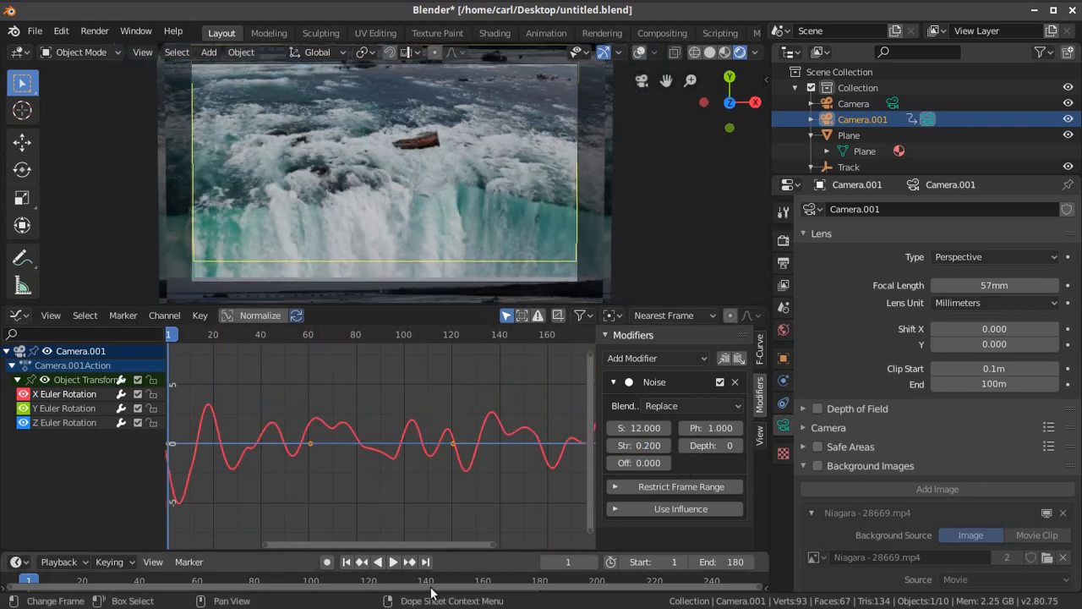
click(394, 562)
click(393, 561)
click(649, 445)
click(650, 445)
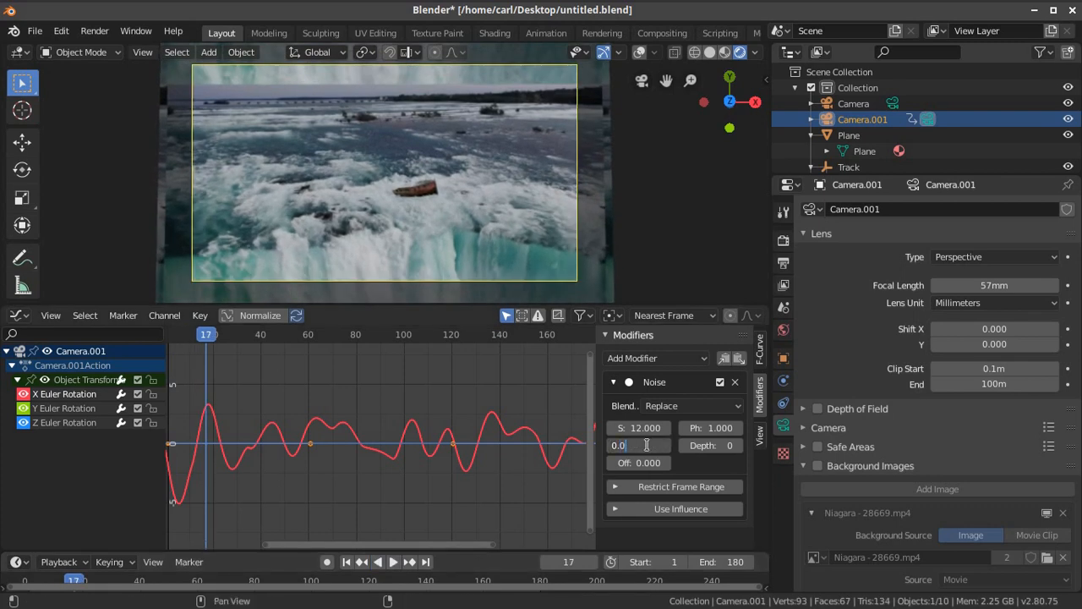
key(Return)
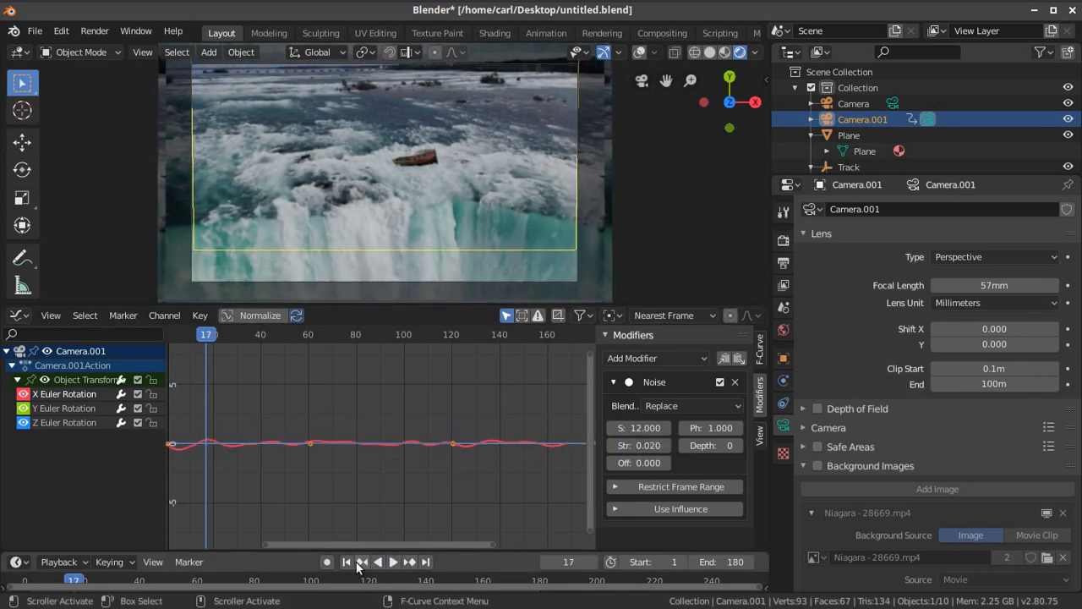
- Play the animation up to frame 62 to examine the vertical camera shake, and return to frame 1
click(390, 562)
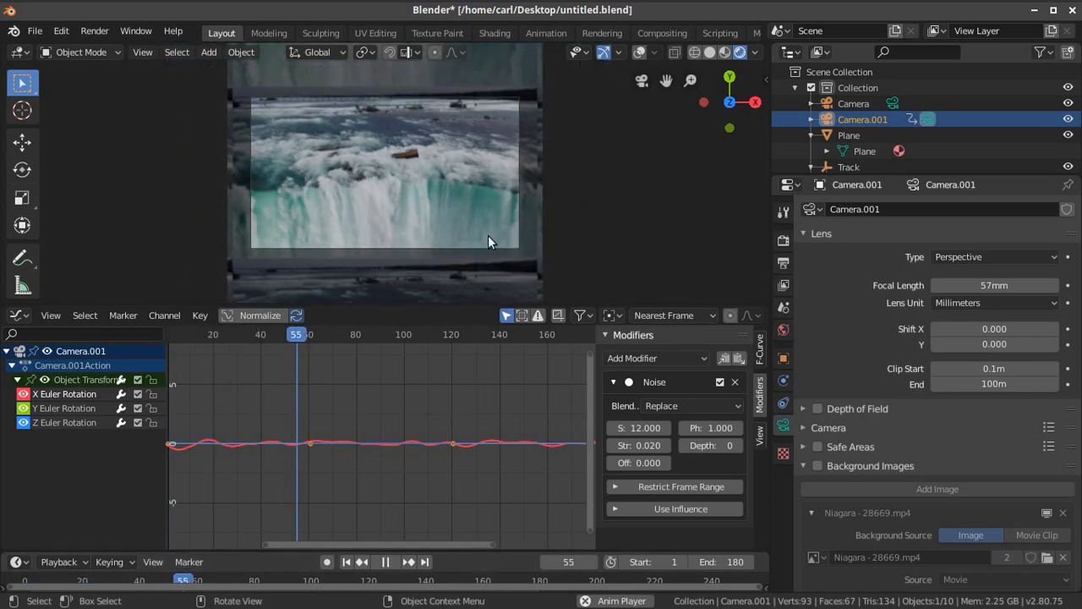
click(384, 562)
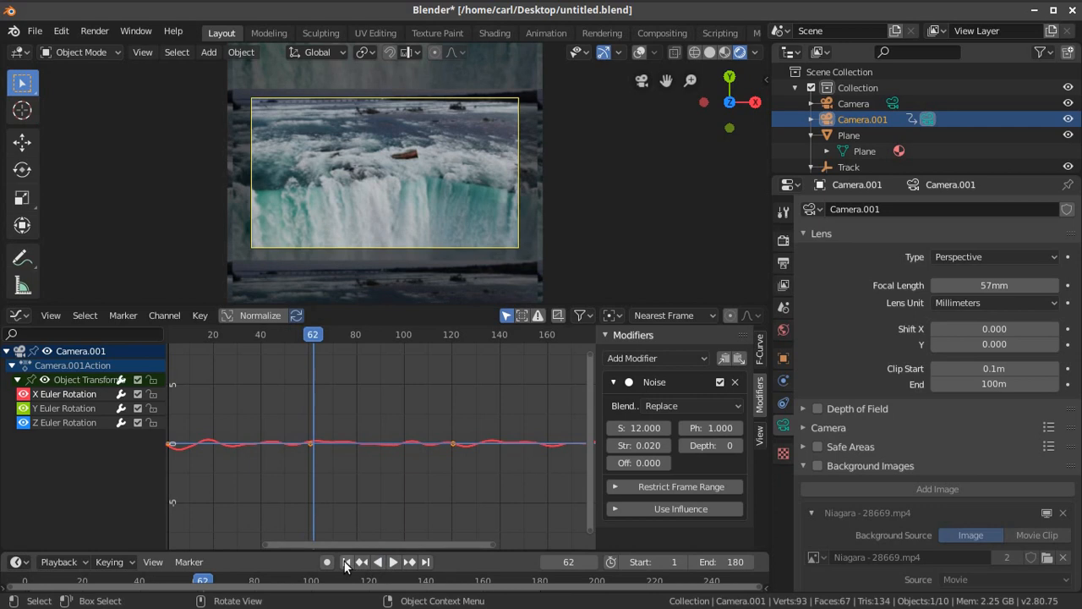
click(345, 561)
- Add a Noise modifier to the camera's Y Euler Rotation curve and set its scale to 14
click(80, 408)
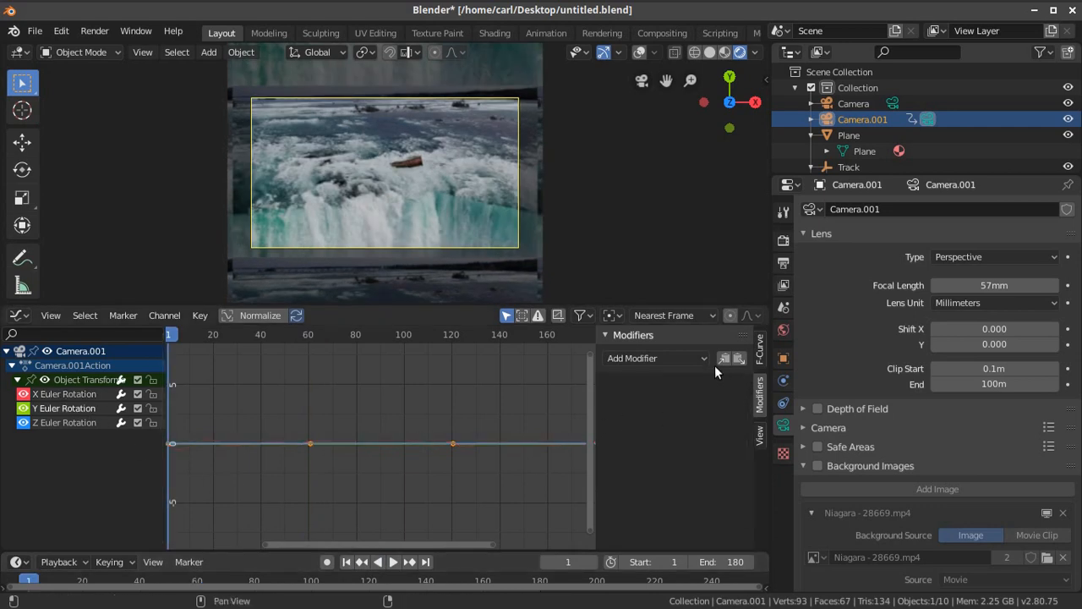
click(681, 359)
click(668, 446)
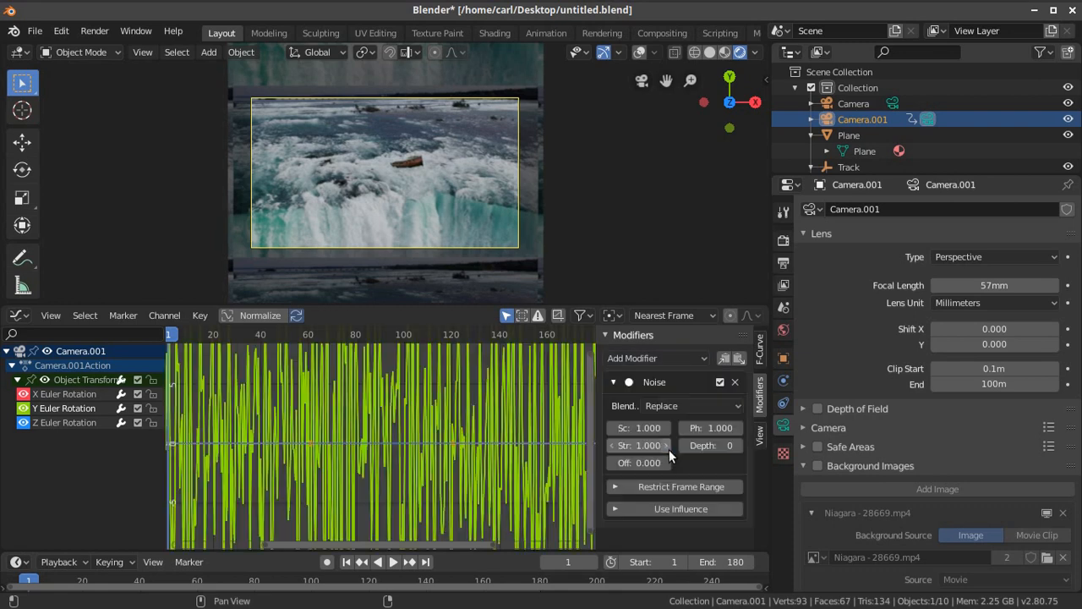
click(642, 428)
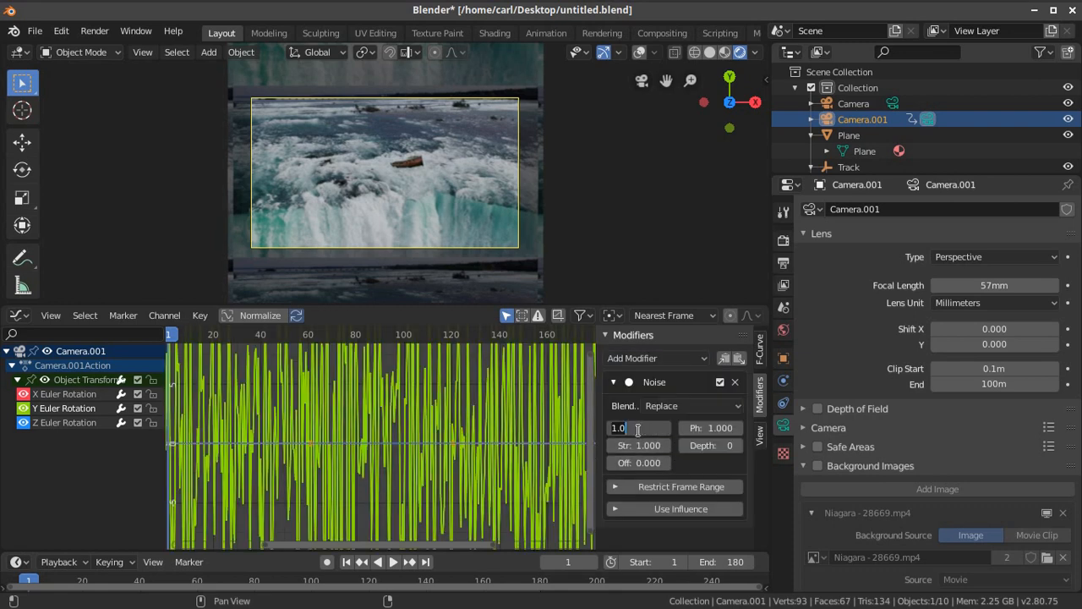
text(14)
key(Return)
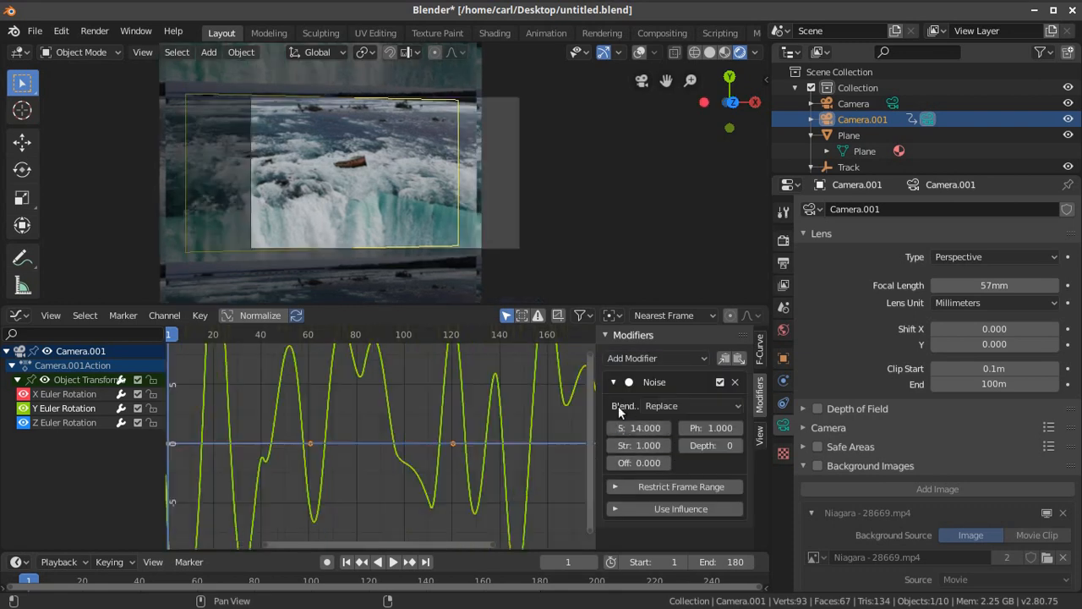
- Set the Y rotation noise strength to 0.02 and phase to -85.3, and play the shake up to frame 51
click(638, 446)
text(0.02)
key(Return)
drag(711, 428, 666, 428)
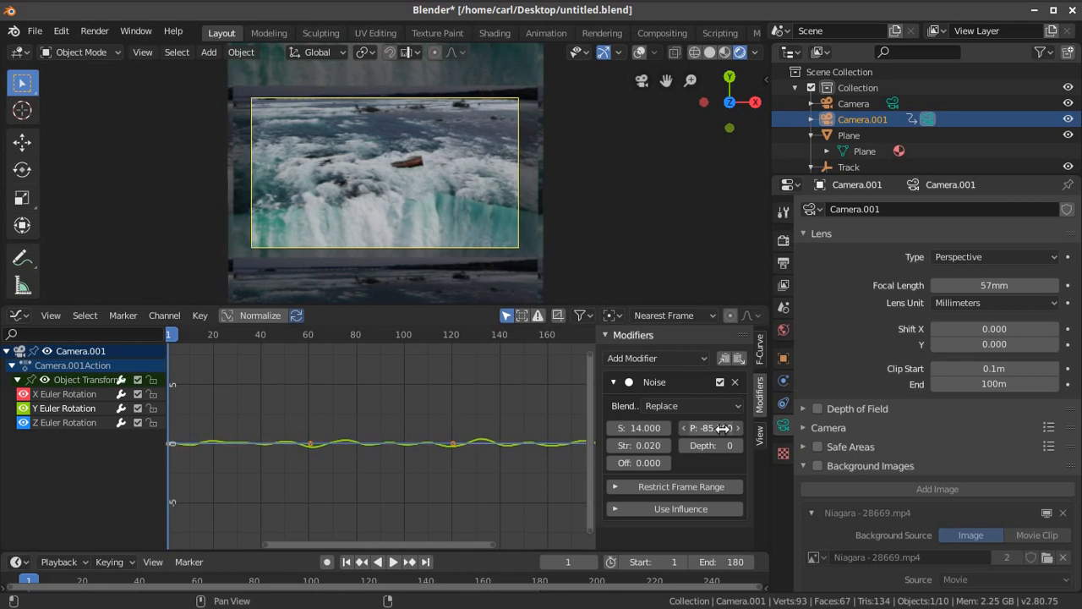
click(392, 562)
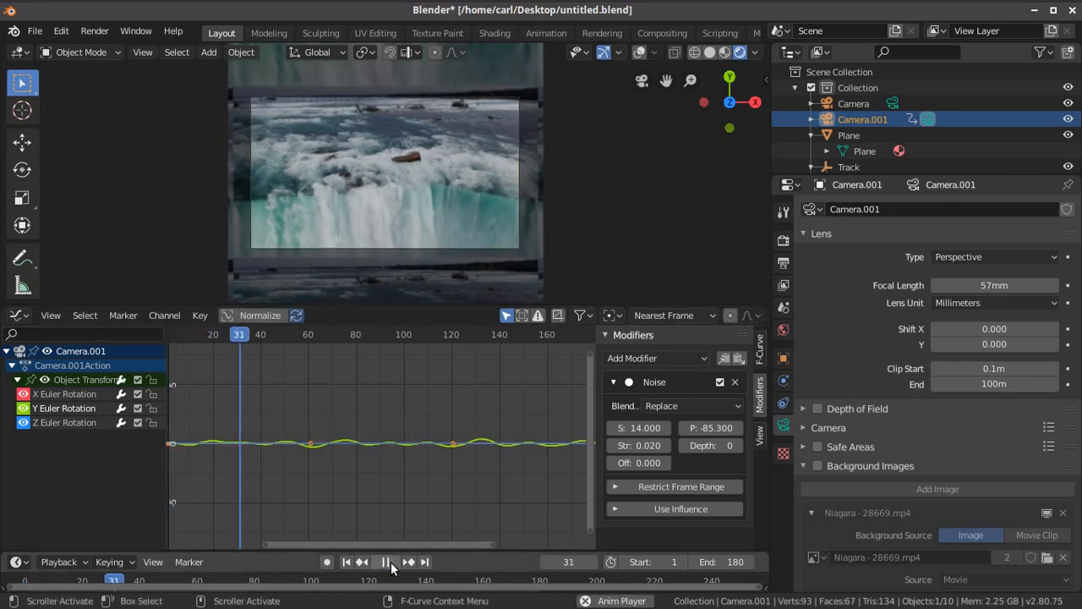
click(391, 561)
- Add a Noise modifier to the Z Euler Rotation curve and set its scale to 16
click(89, 422)
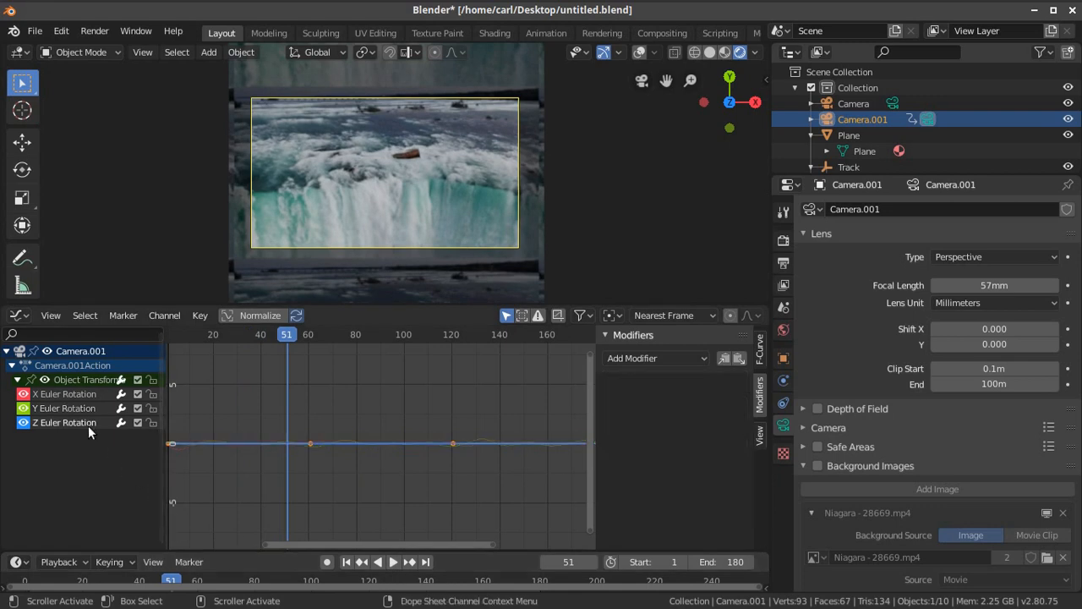
click(686, 359)
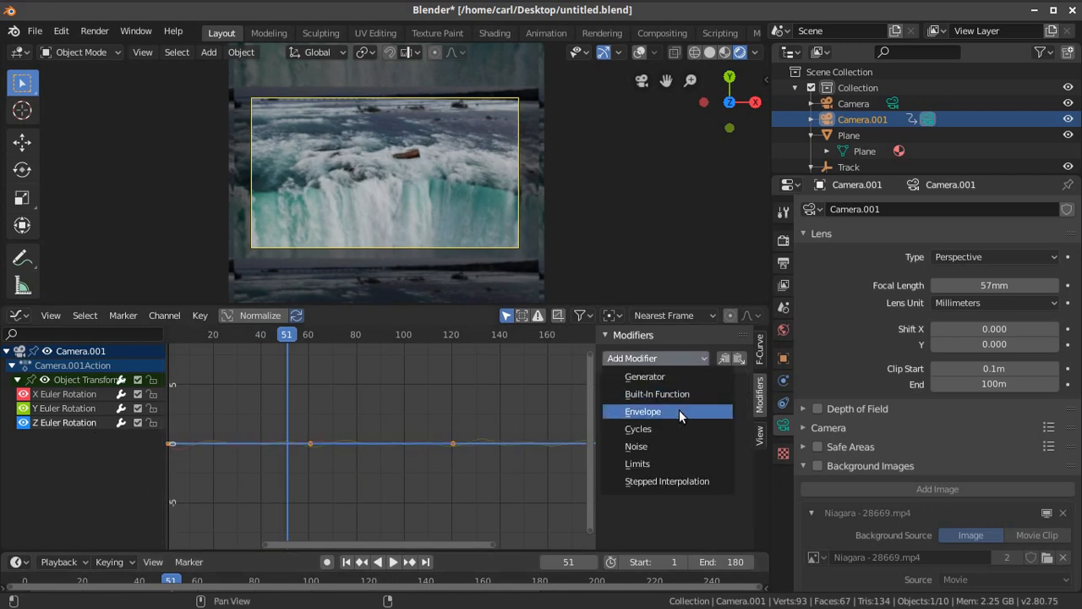
click(671, 443)
click(657, 405)
click(631, 427)
text(16)
key(Return)
- Set the Z rotation noise strength to 0.02 and its phase to 212.1
click(638, 445)
text(0.)
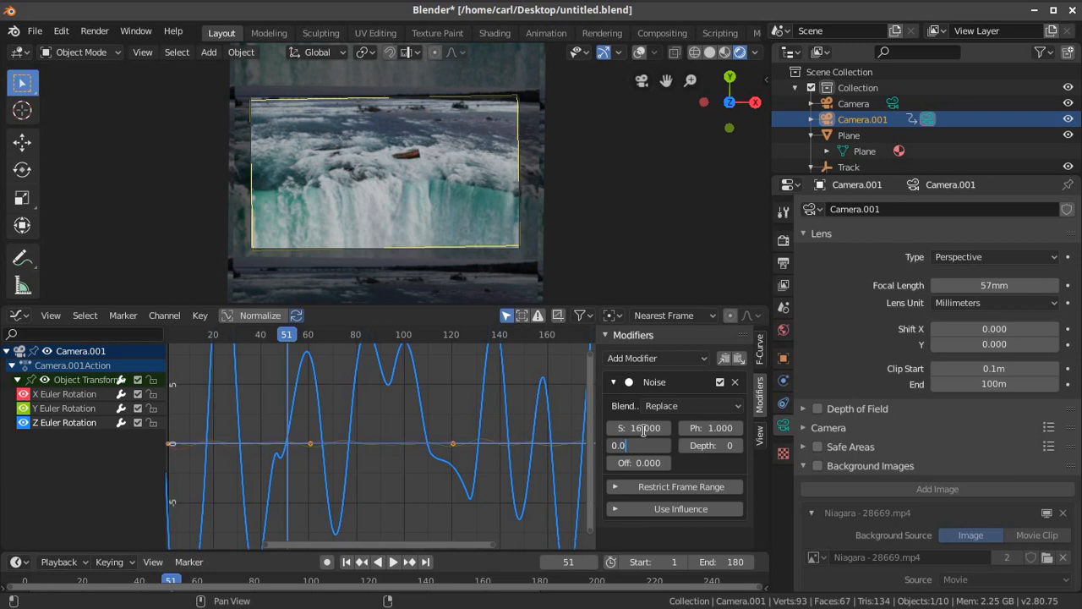
key(Return)
drag(710, 427, 832, 428)
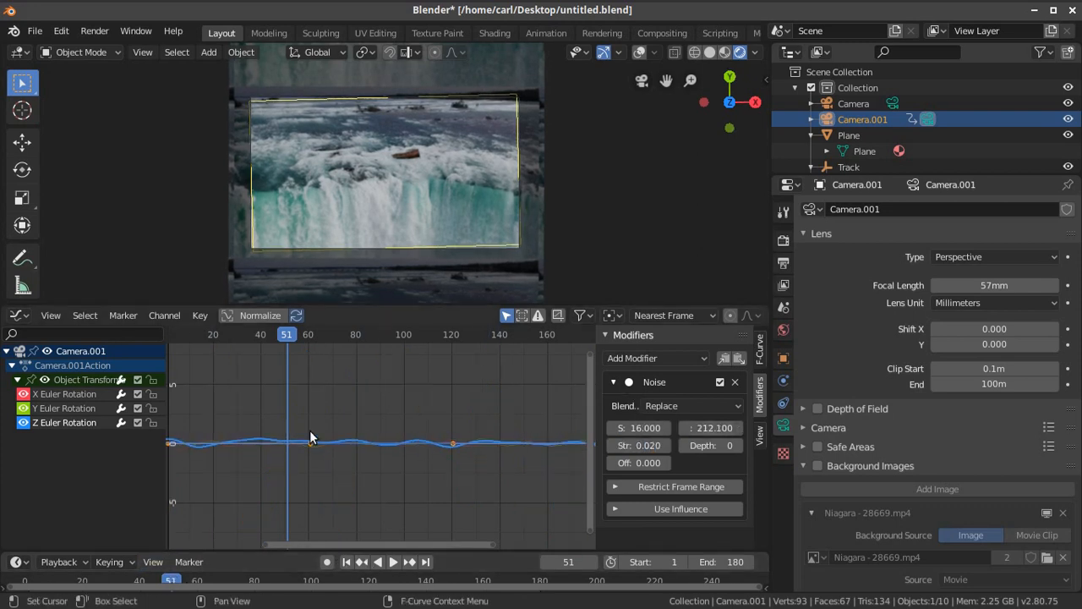
- Return to frame 1 and enlarge the 3D viewport by shrinking the Graph Editor
key(Home)
click(346, 562)
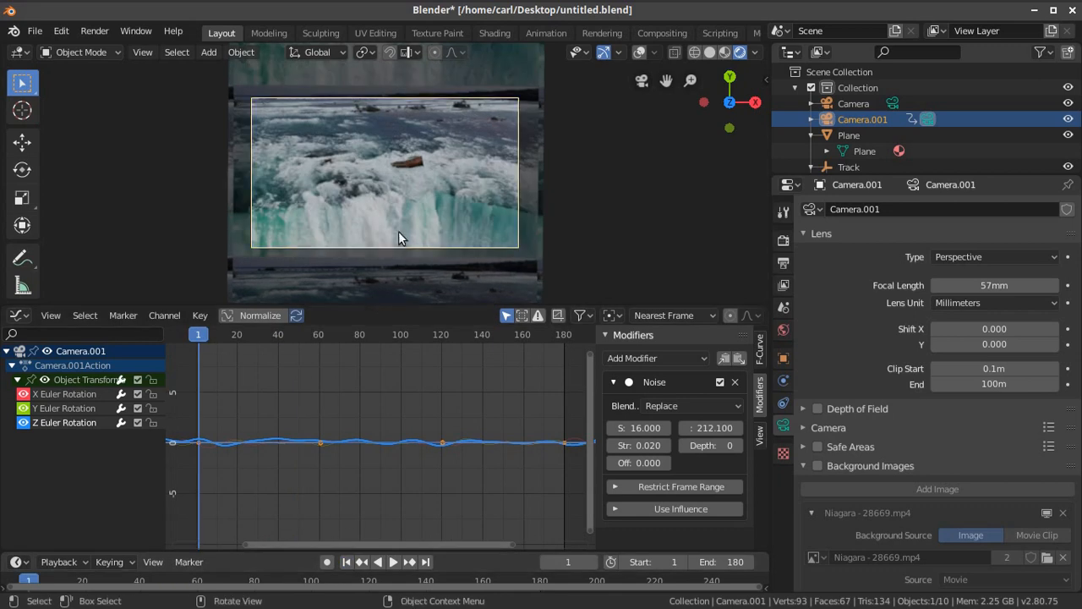
key(Home)
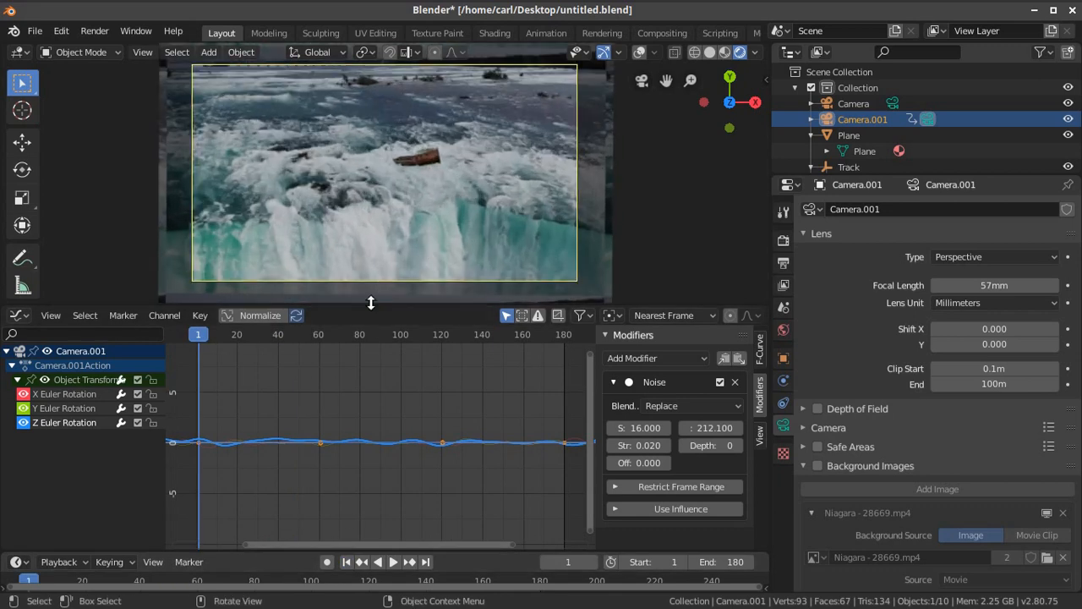
drag(369, 302, 384, 486)
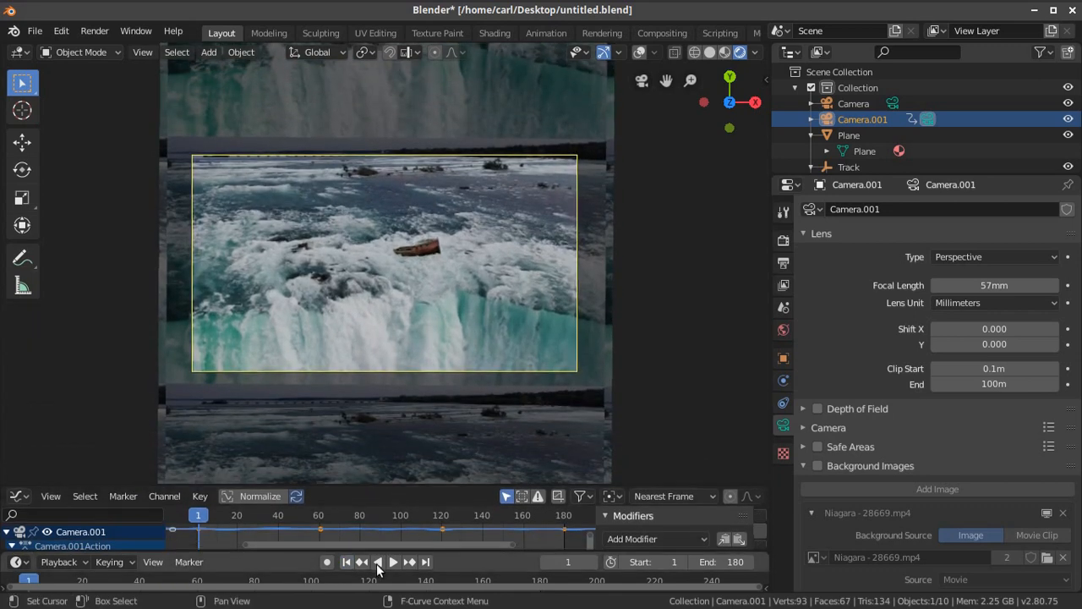
- Play the animation up to frame 77 to examine the combined camera shake, and return to frame 1
click(393, 562)
scroll(523, 403, up, 2)
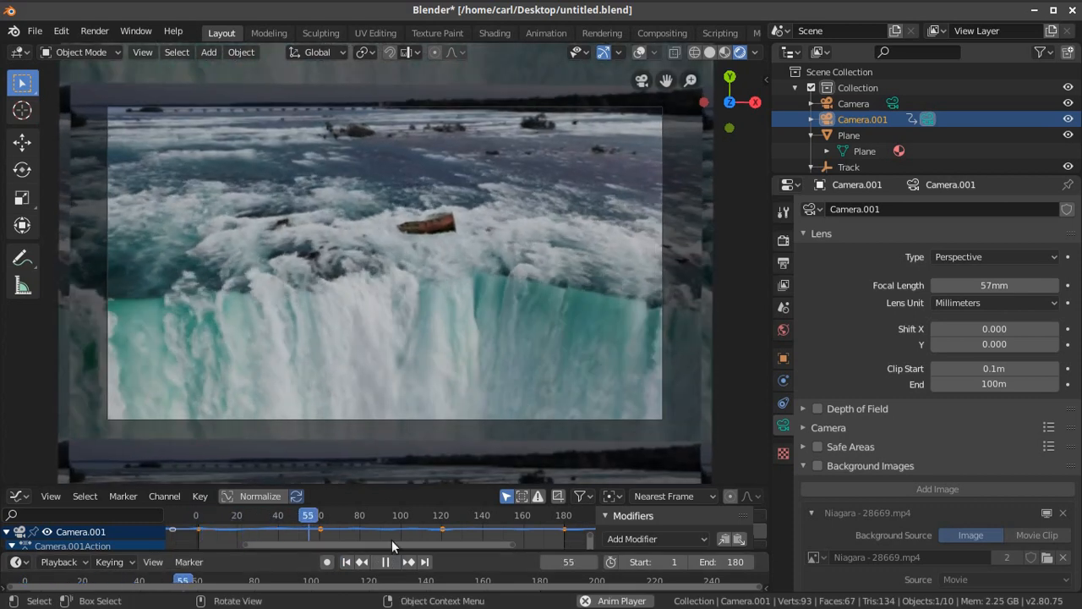
click(386, 561)
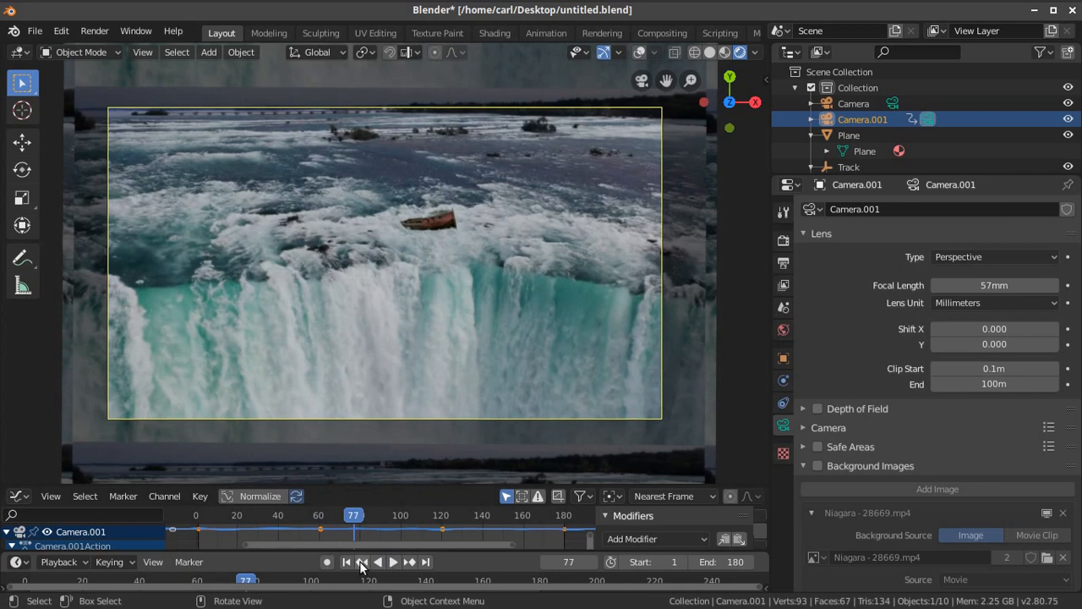
click(346, 561)
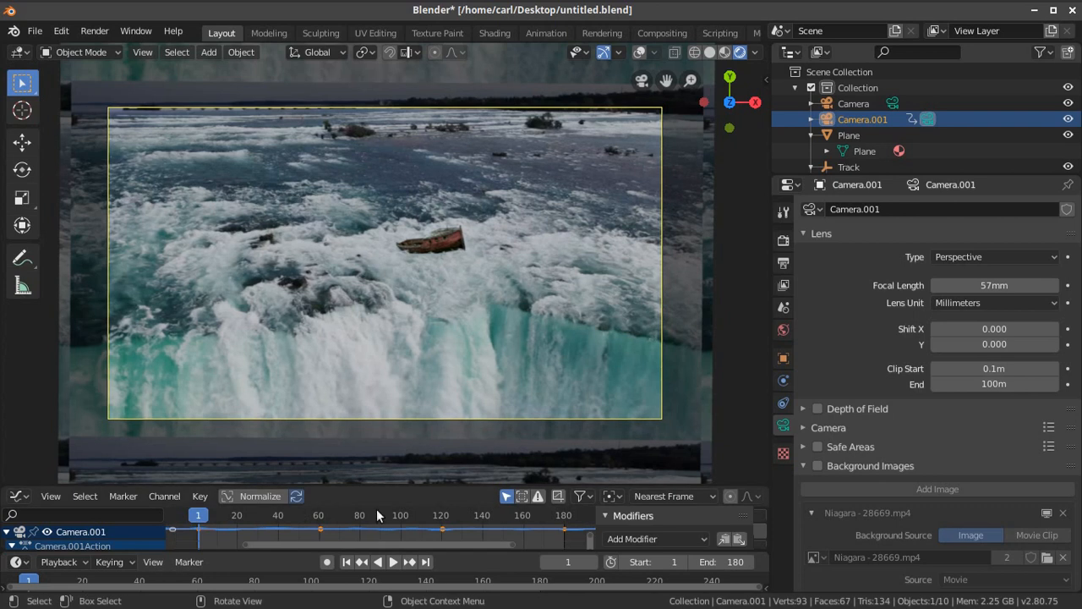
- Play up to frame 56 and insert a keyframe on the camera's 57 mm focal length there
click(393, 562)
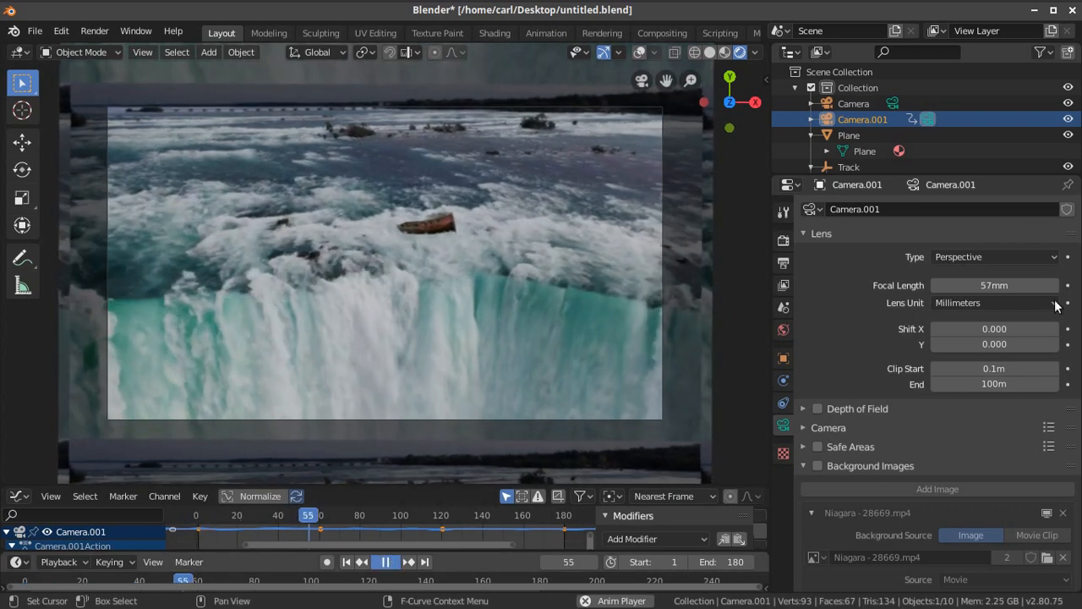
key(space)
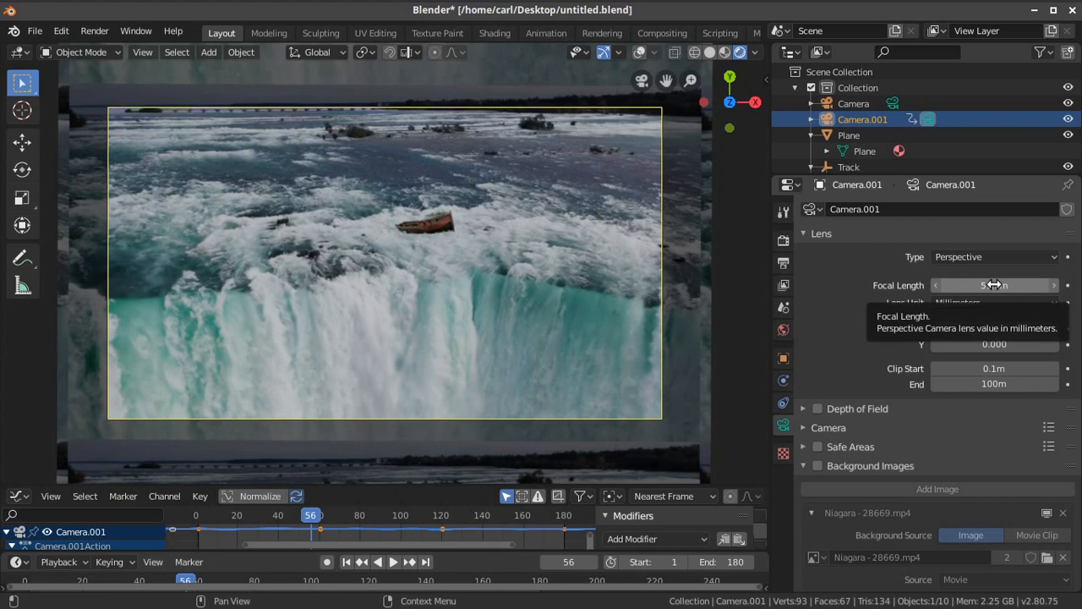
right_click(994, 285)
click(991, 286)
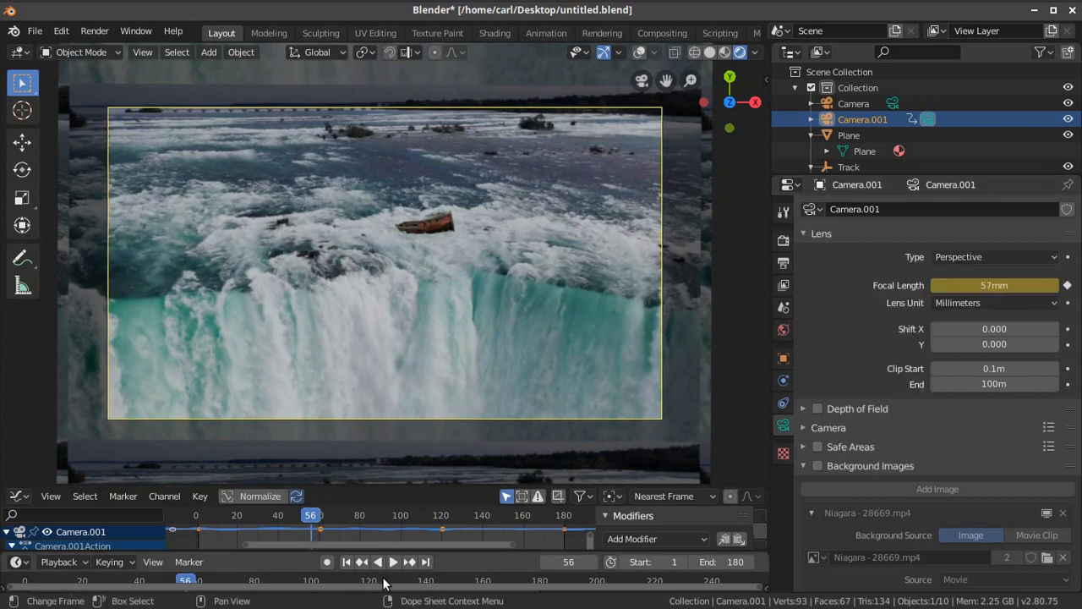
- Play from frame 1 to frame 45, set the camera's focal length to 139 mm and keyframe it there
click(347, 562)
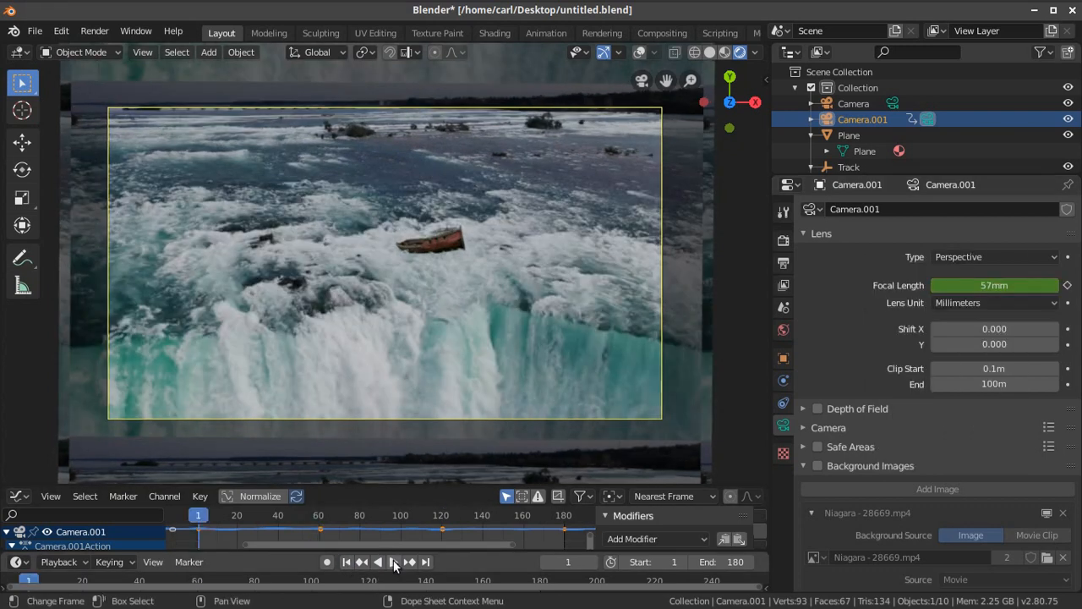
click(393, 562)
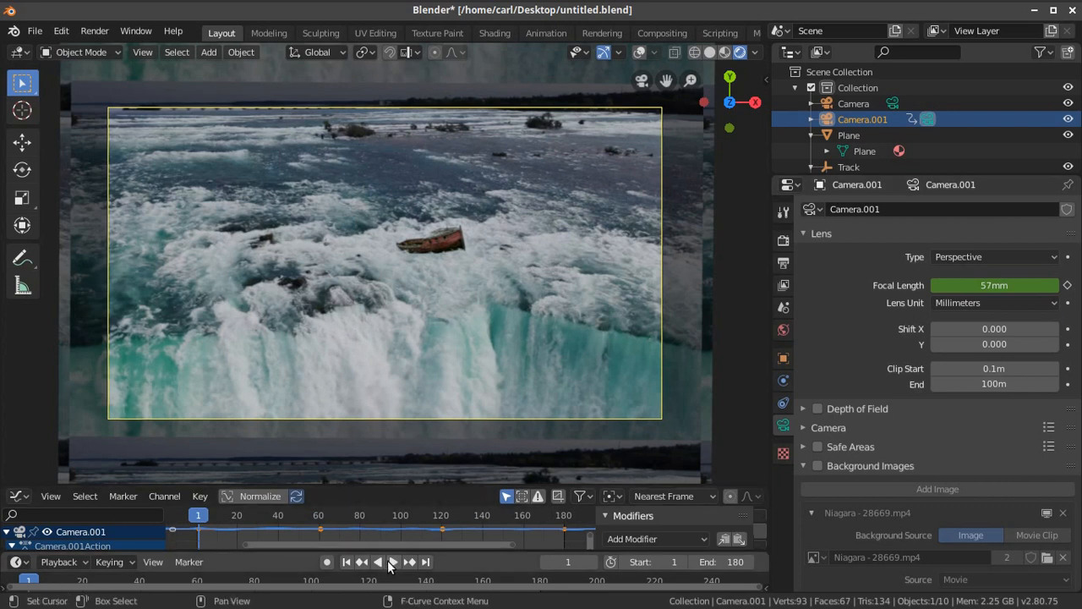
click(391, 563)
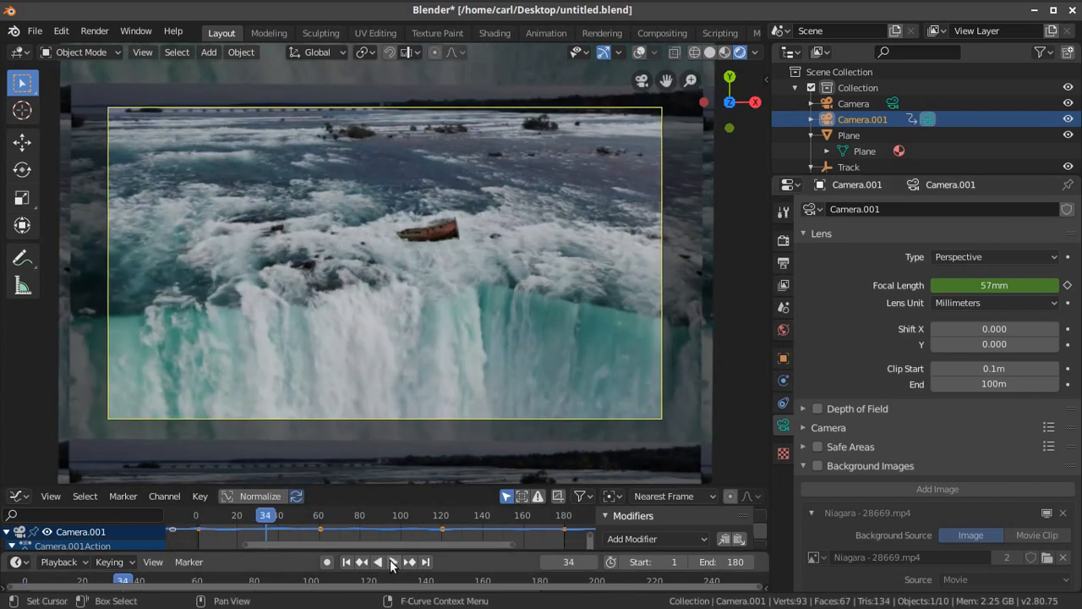
click(392, 562)
click(389, 562)
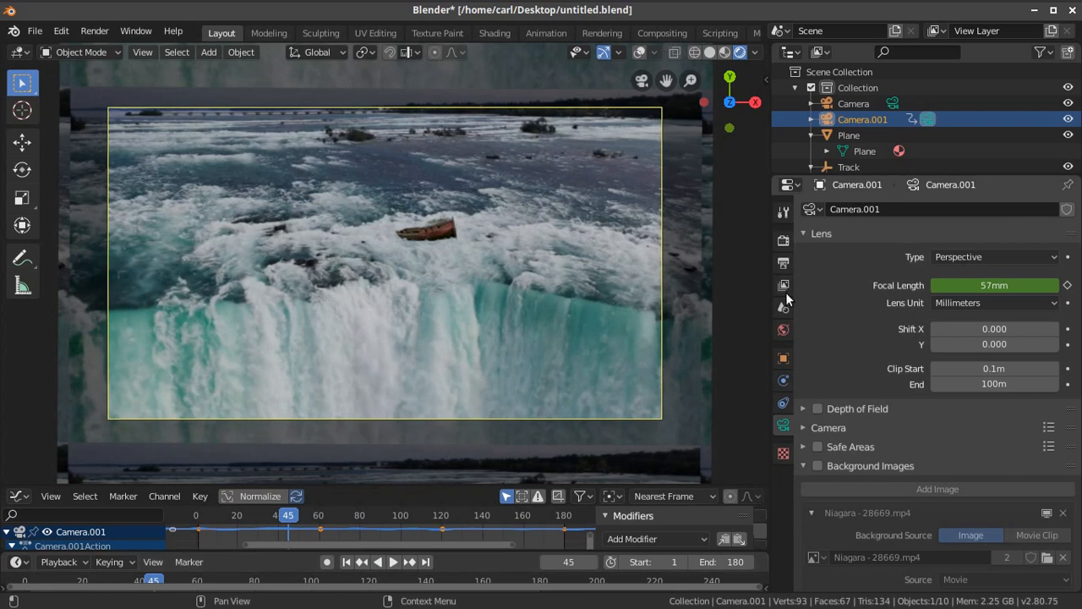
drag(994, 287, 1080, 288)
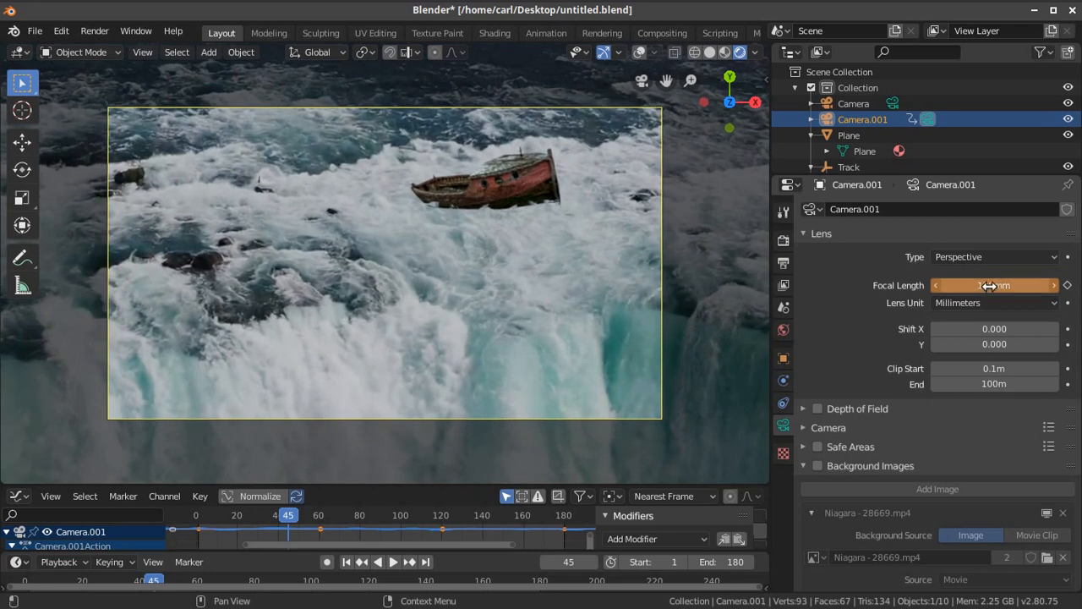
right_click(989, 286)
click(989, 285)
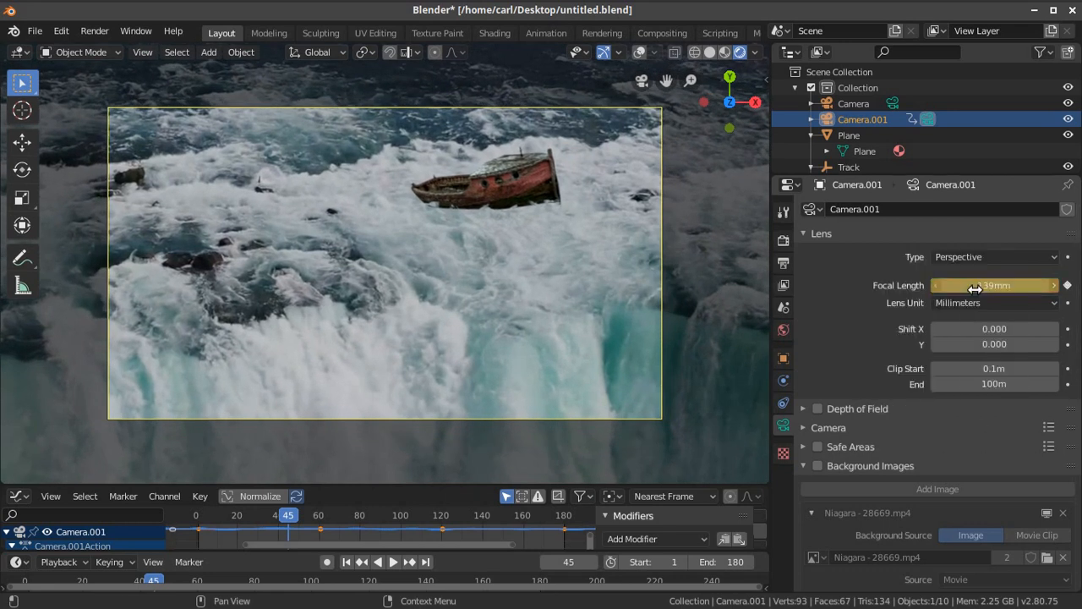
- Play the animation from frame 1 to frame 122 to examine the camera zoom, and return to frame 1
click(348, 561)
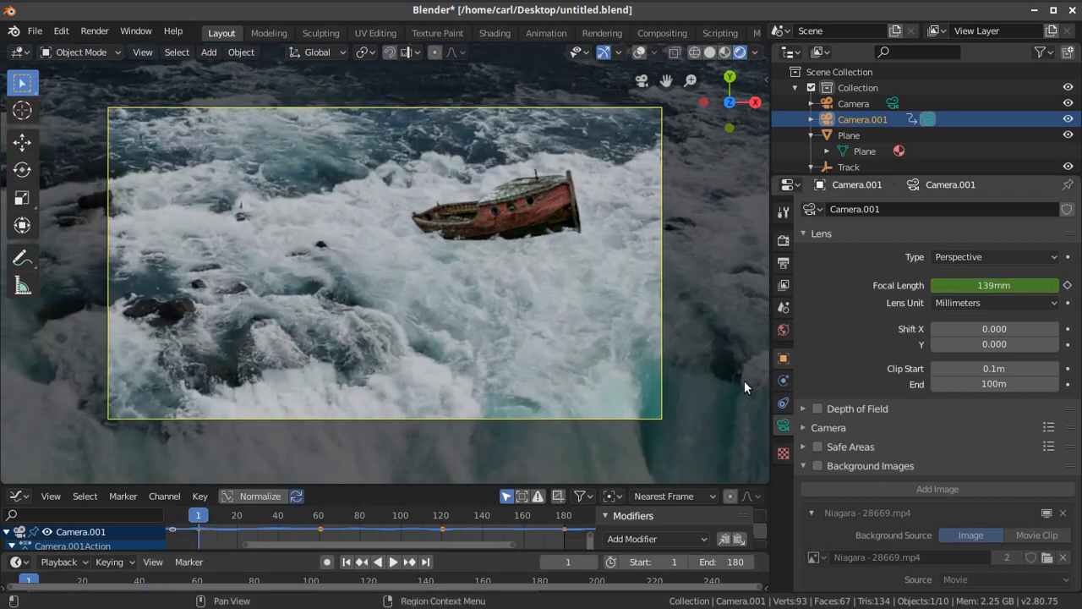
click(397, 562)
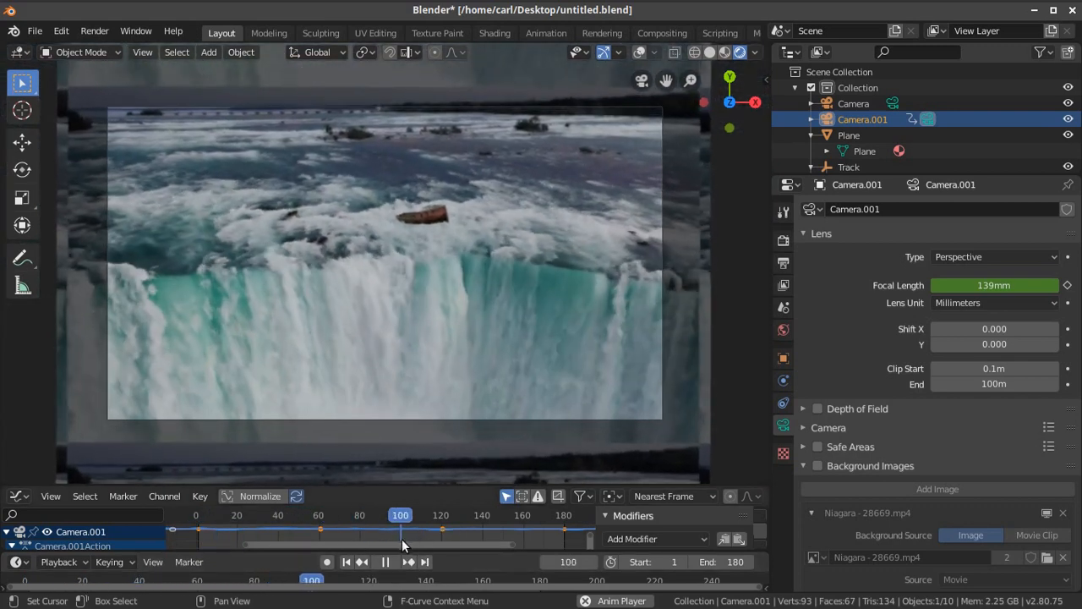
click(390, 561)
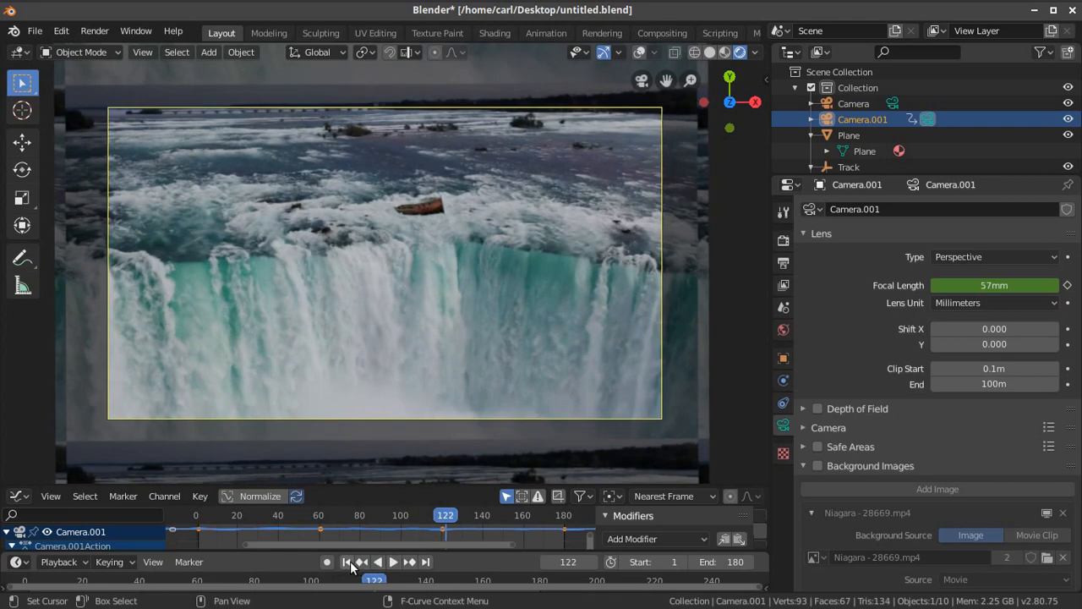
click(347, 561)
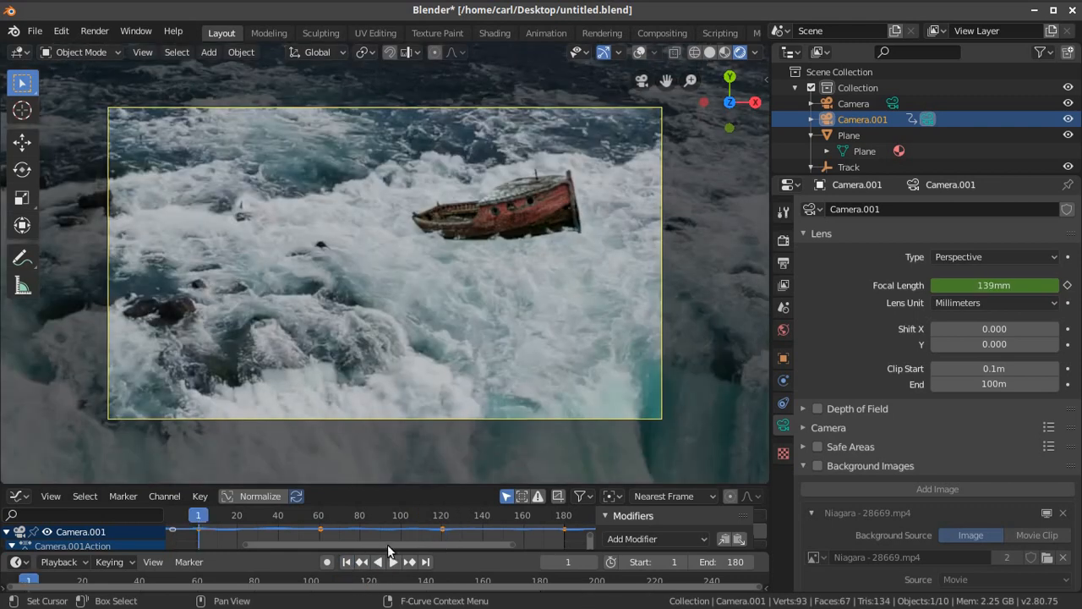
- Go back to the focal length keyframe at frame 45 and replace its value with 98 mm
scroll(316, 515, down, 1)
click(318, 515)
click(543, 561)
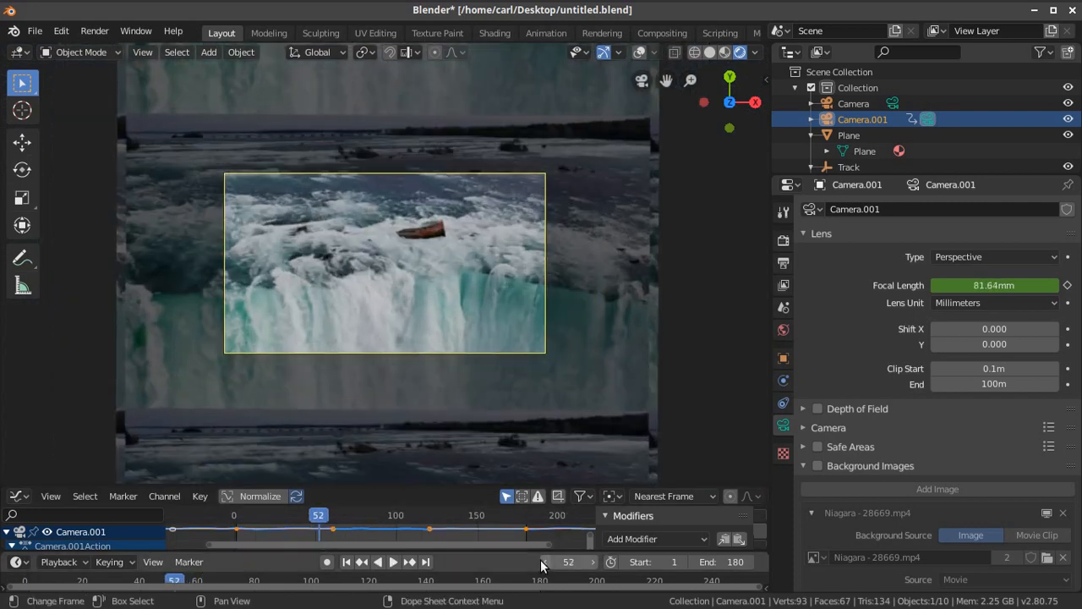
click(543, 562)
click(543, 562)
click(543, 562)
click(544, 561)
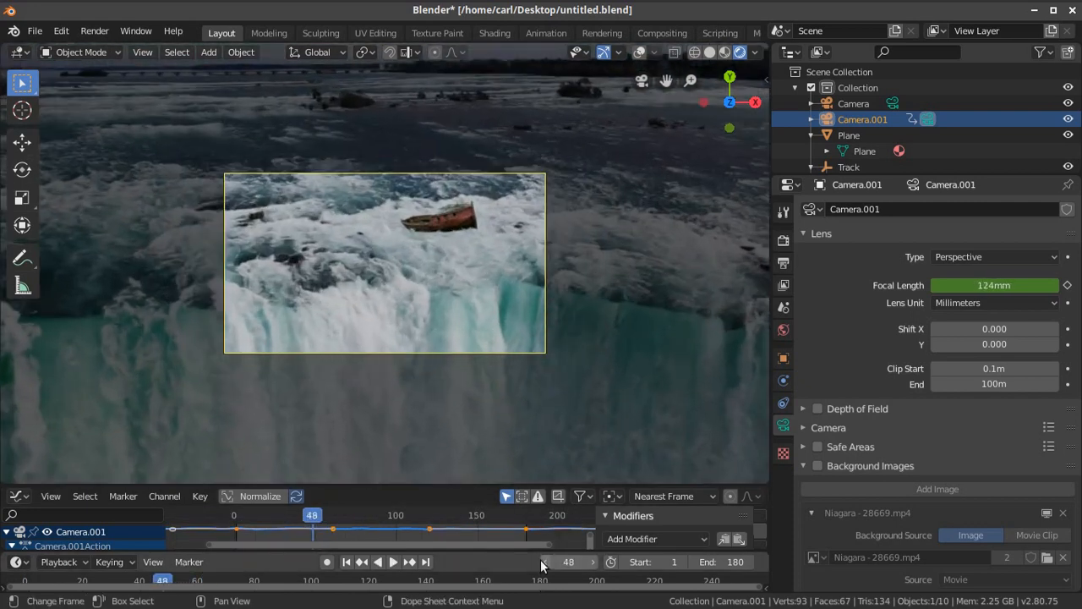
click(543, 562)
click(543, 561)
click(543, 562)
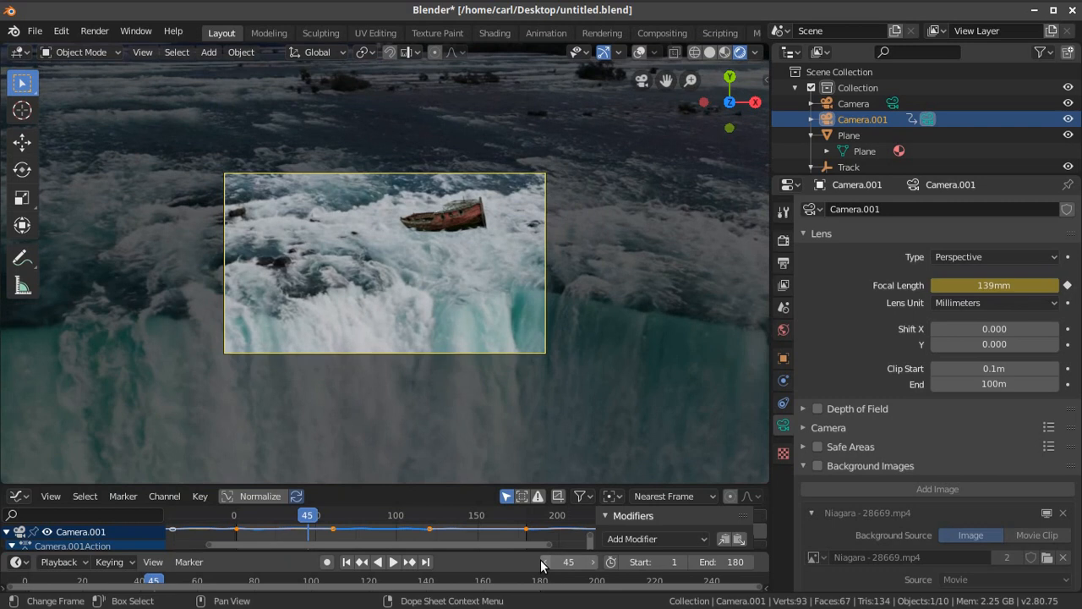
drag(1006, 287, 966, 287)
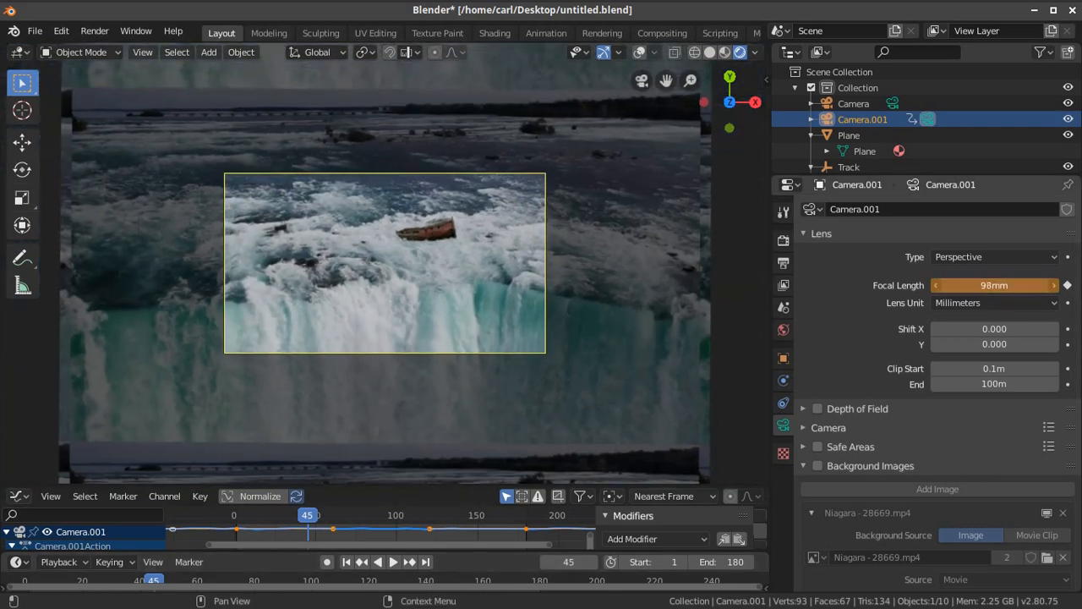
right_click(968, 286)
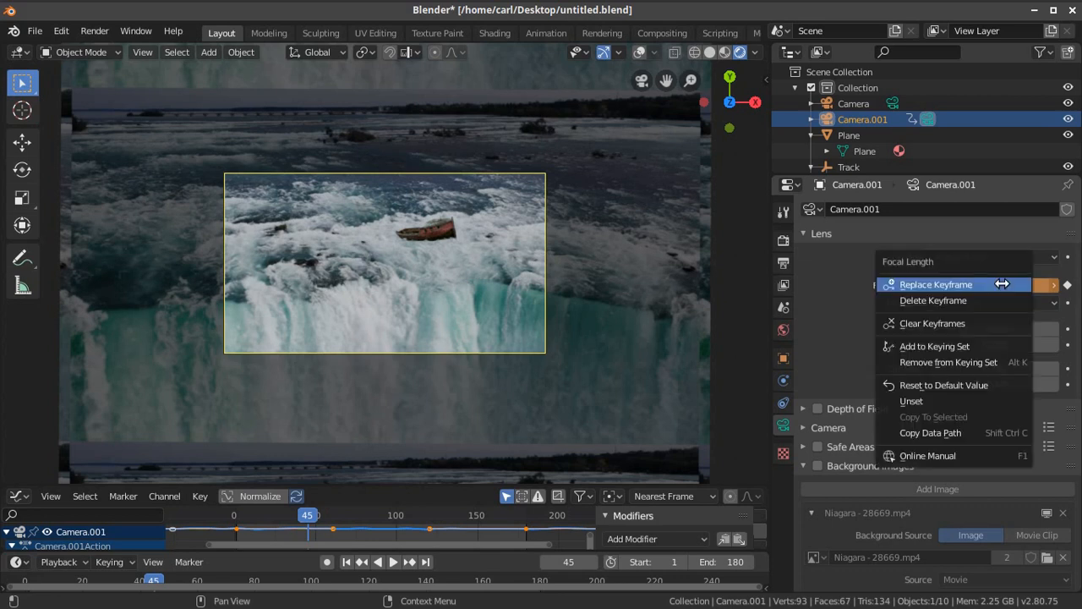
click(963, 284)
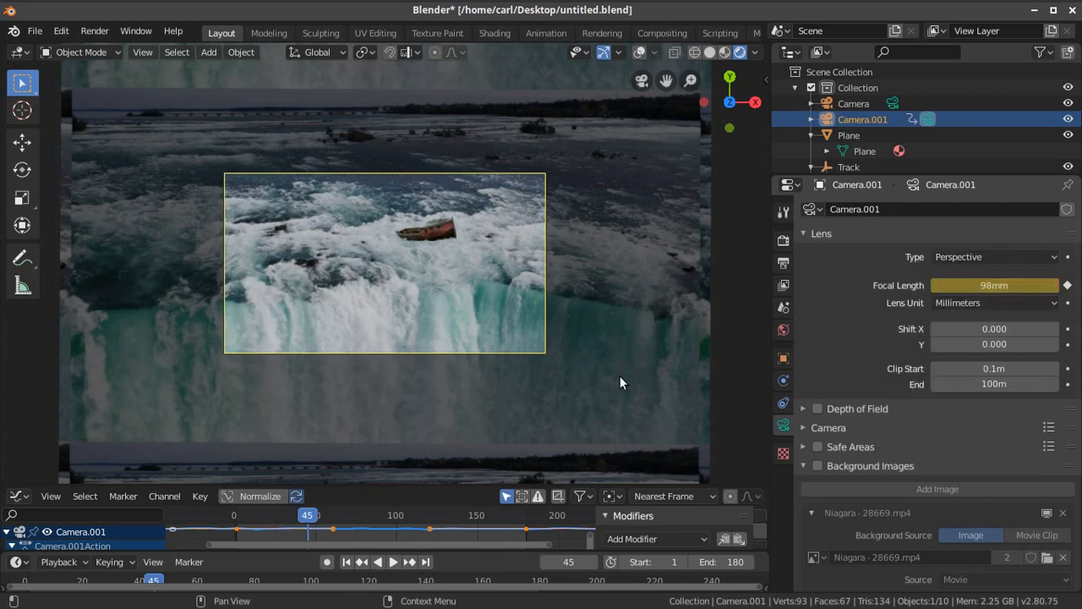
- Play the animation from frame 1 to check the 98 mm zoom level, and return to frame 1
click(346, 562)
click(391, 563)
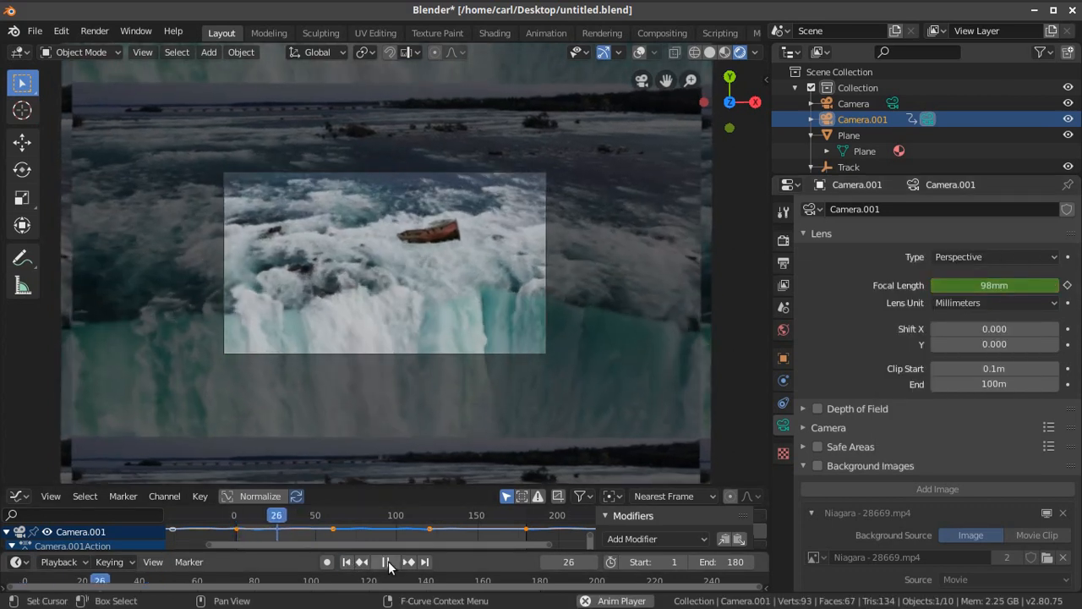
click(388, 562)
click(347, 561)
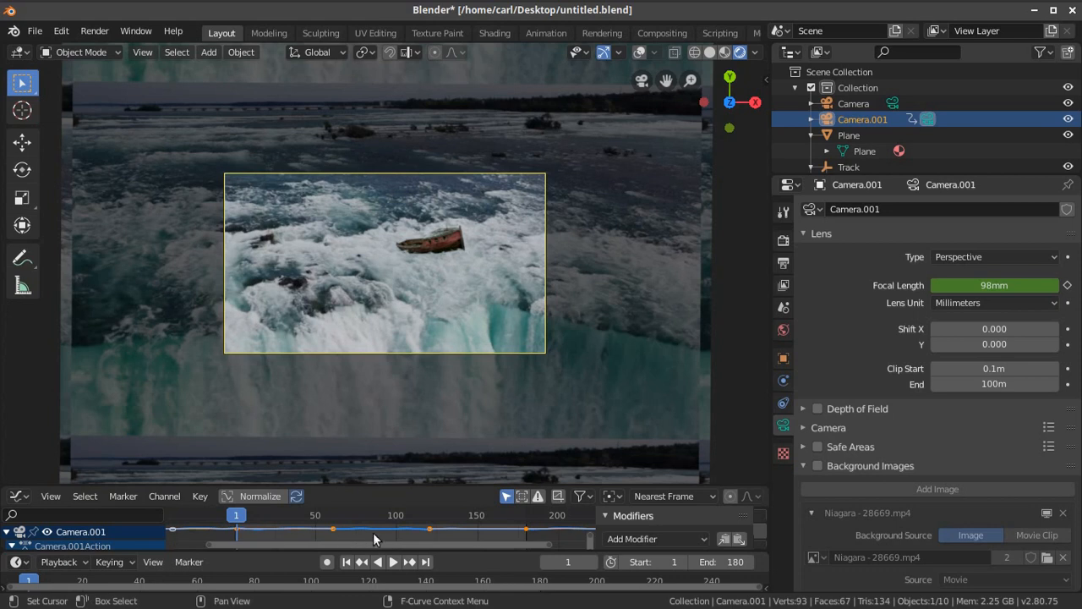
- Play up to frame 54 and insert a rotation keyframe on the camera there
click(392, 562)
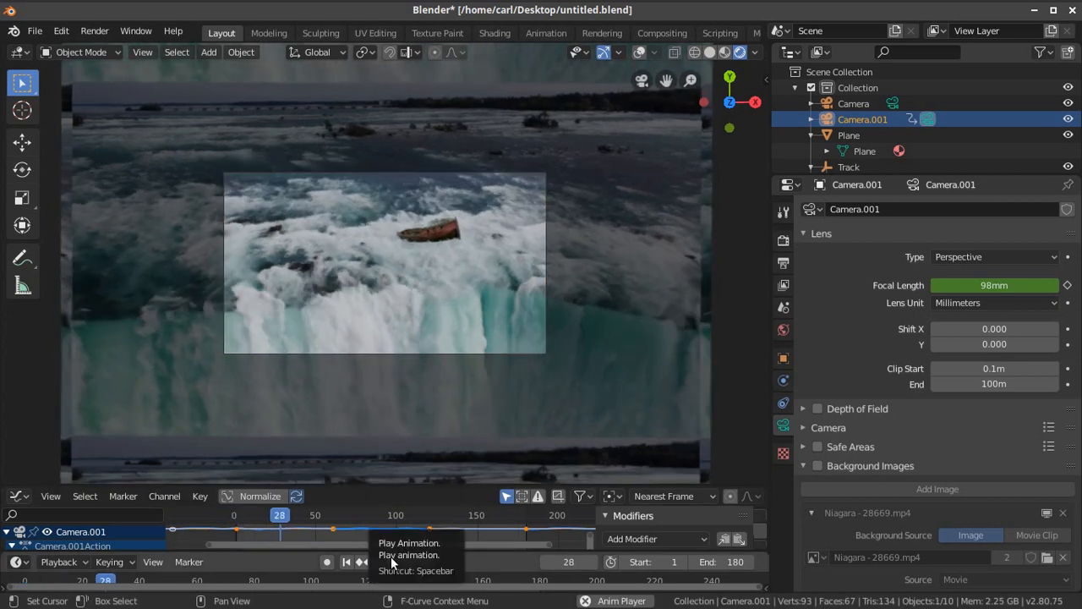
click(392, 563)
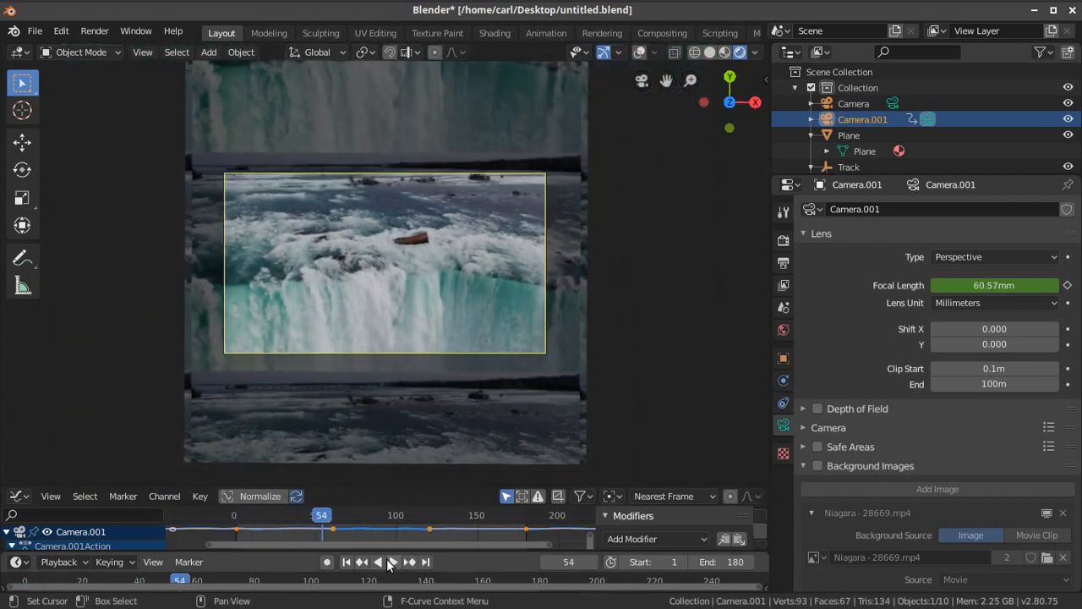
key(i)
click(438, 245)
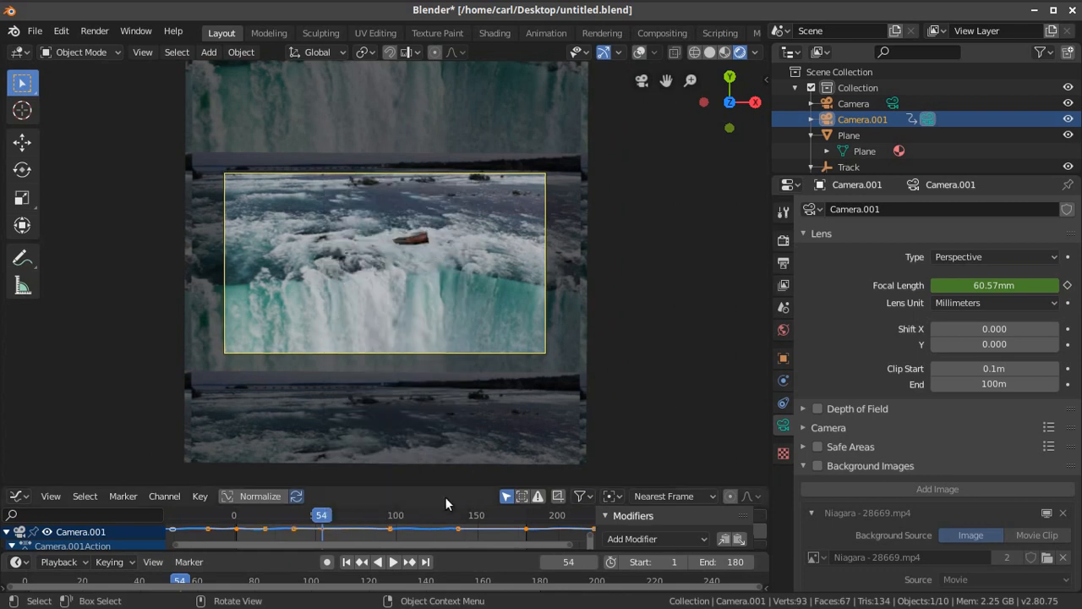
- Step back to frame 42 and rotate the camera about the global X axis so the boat sits lower in the frame
click(546, 564)
click(546, 564)
click(546, 564)
click(546, 563)
click(546, 564)
click(546, 564)
click(546, 563)
click(546, 563)
click(546, 564)
click(546, 564)
click(546, 564)
click(546, 564)
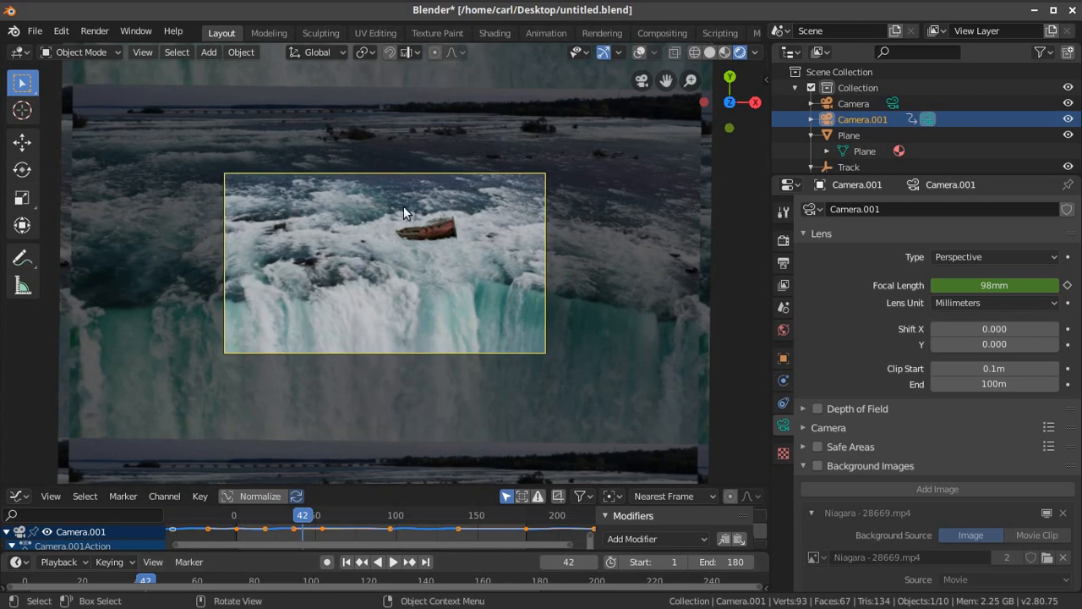
key(r)
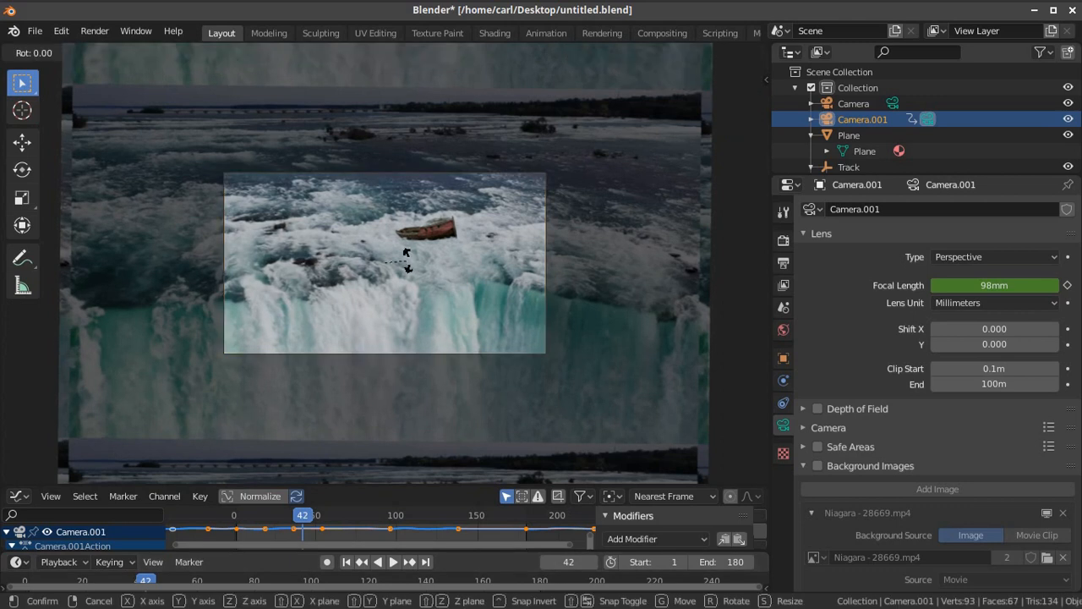
key(x)
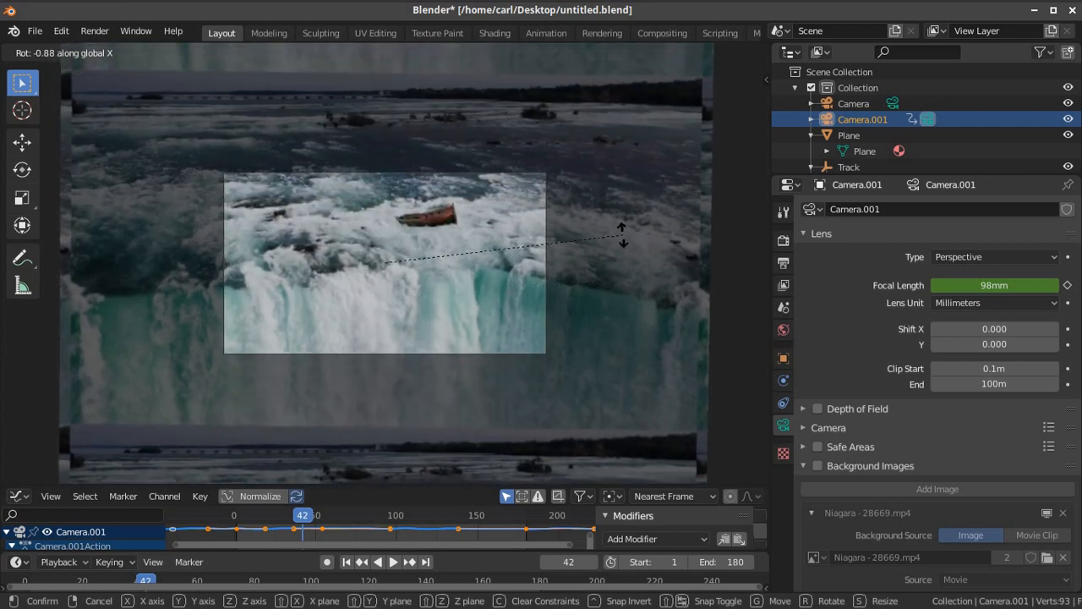
click(626, 226)
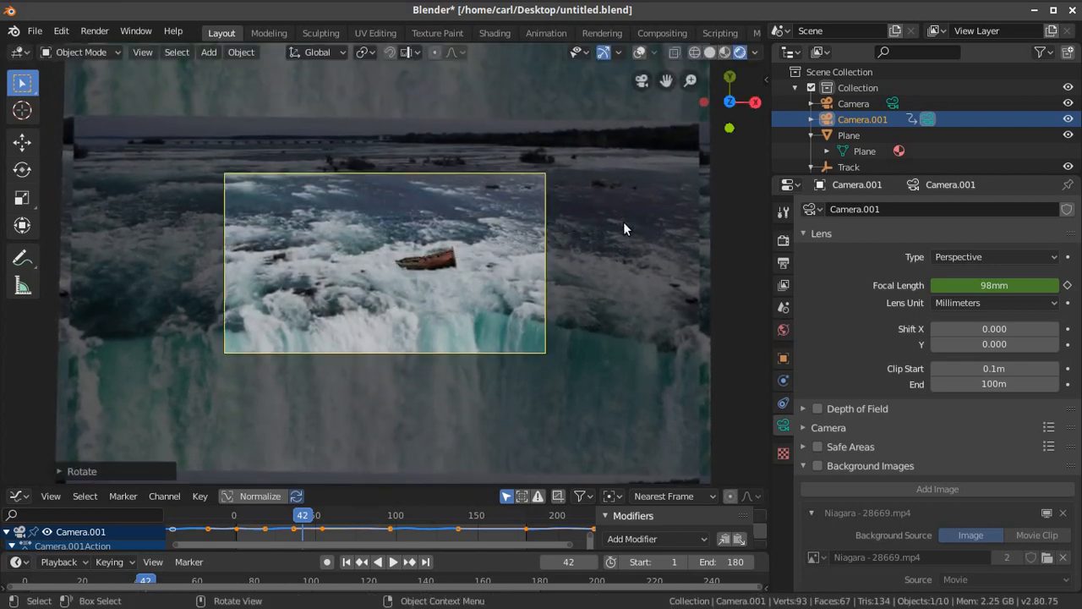
- Rotate the camera slightly about global Y and about -4° about global Z, and insert a rotation keyframe at frame 42
key(r)
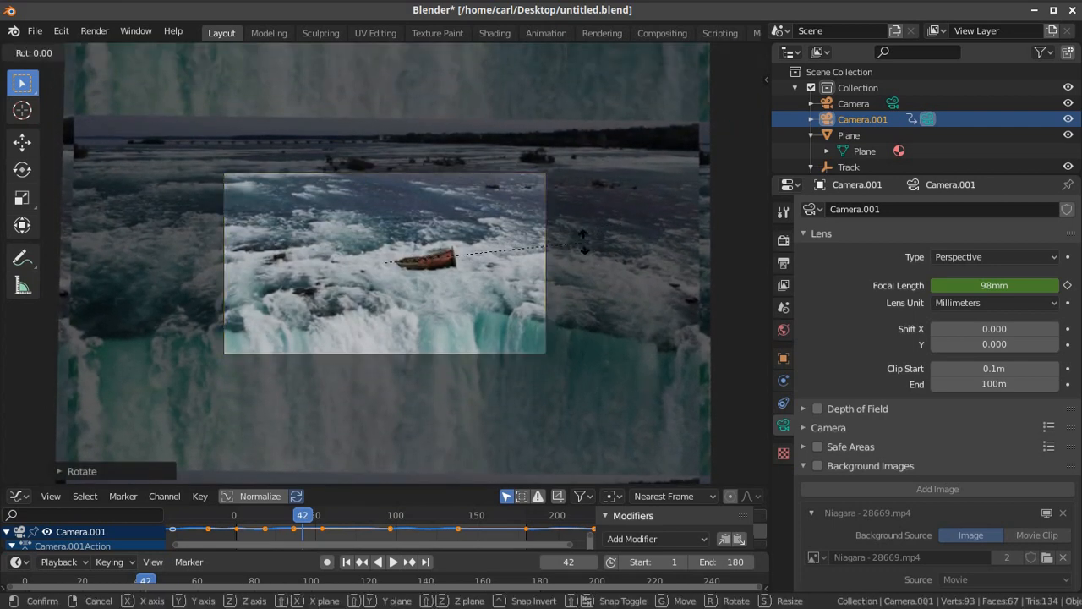
key(y)
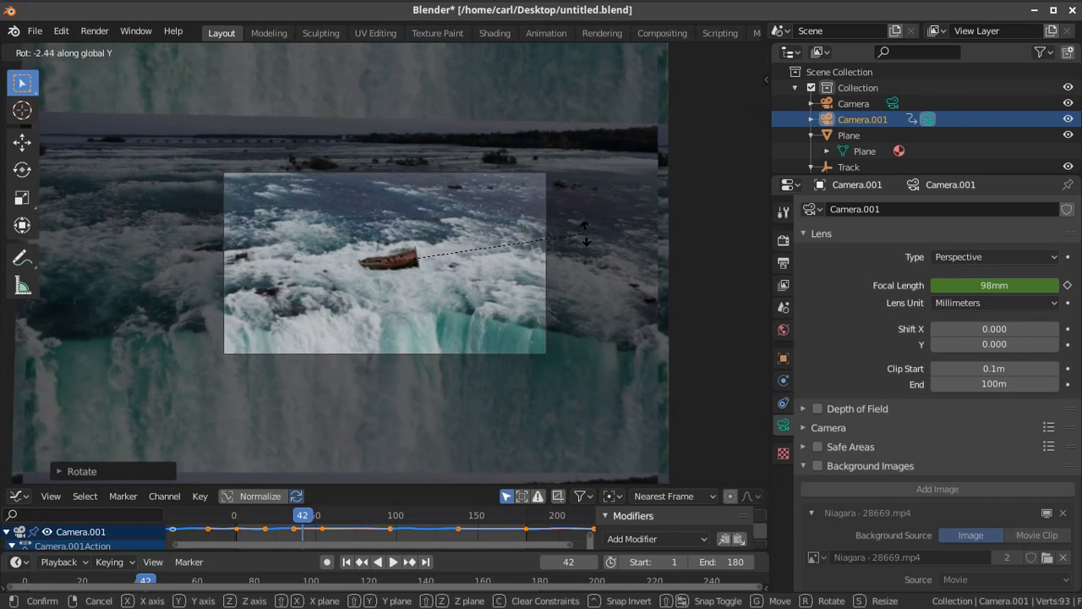
click(584, 241)
key(r)
key(z)
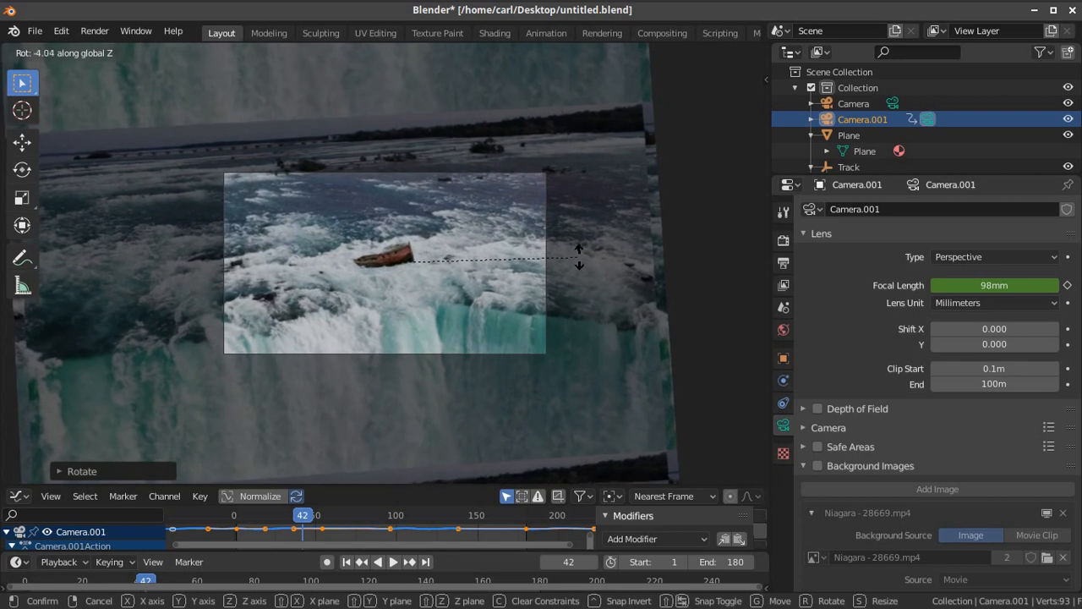
click(578, 264)
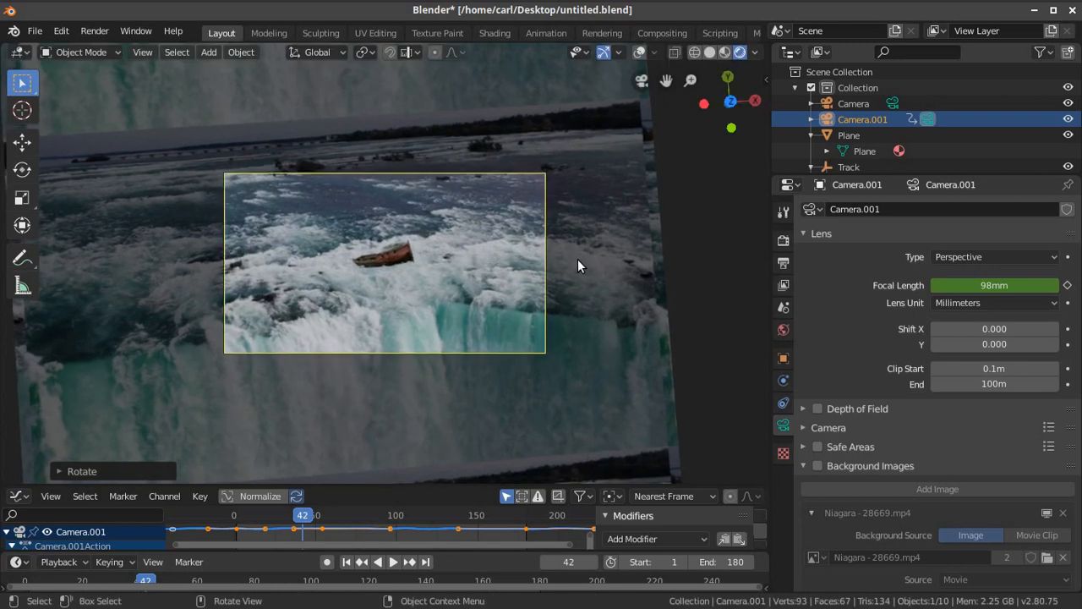
key(i)
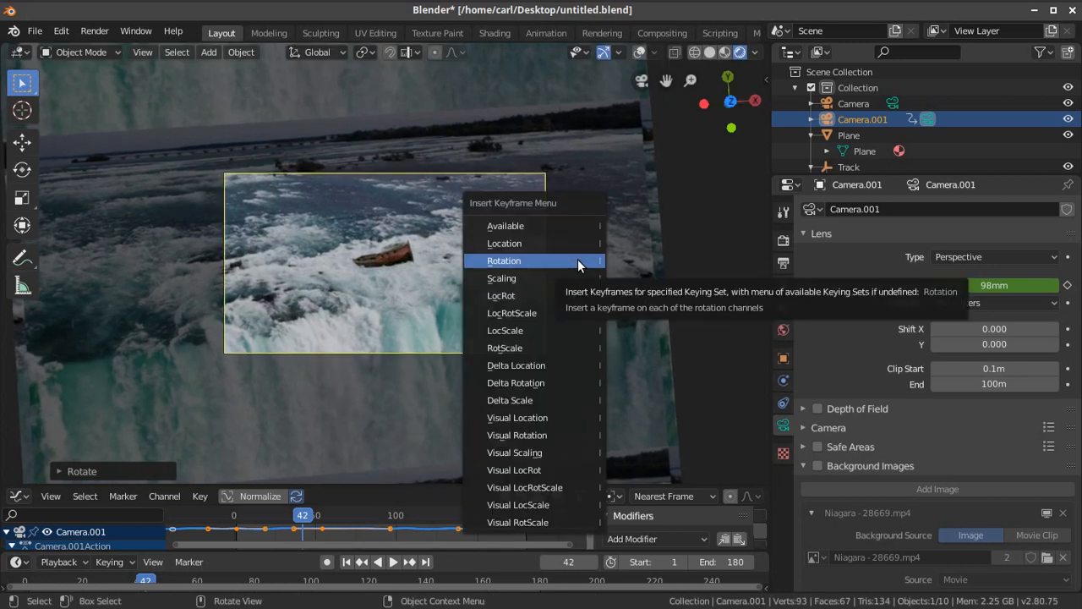
click(578, 259)
- Play the animation twice from frame 1 to examine the camera's rotation and zoom-out, and return to frame 1
click(345, 561)
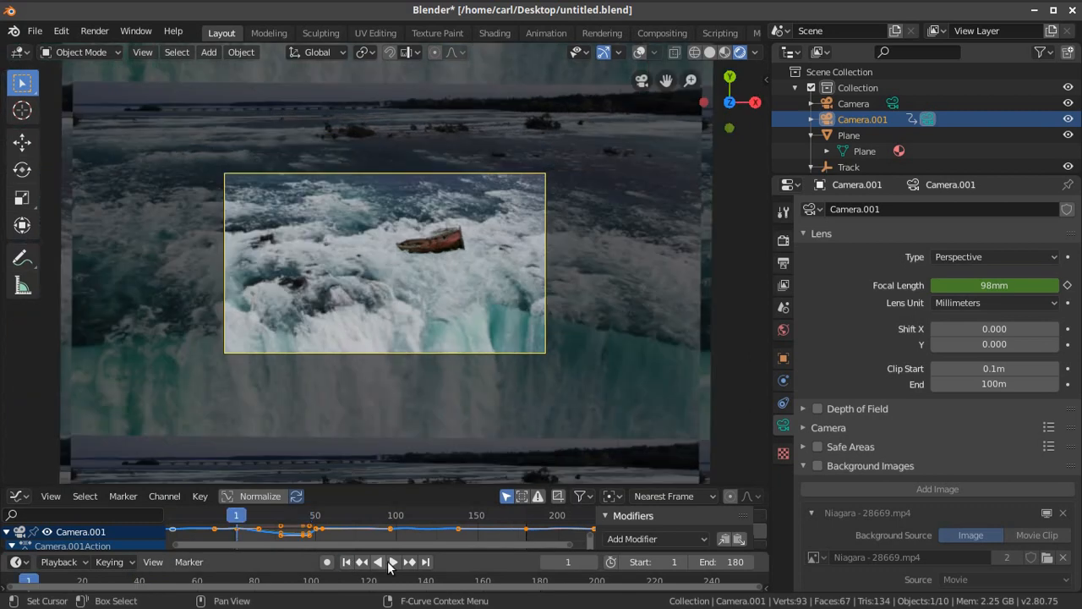
click(391, 562)
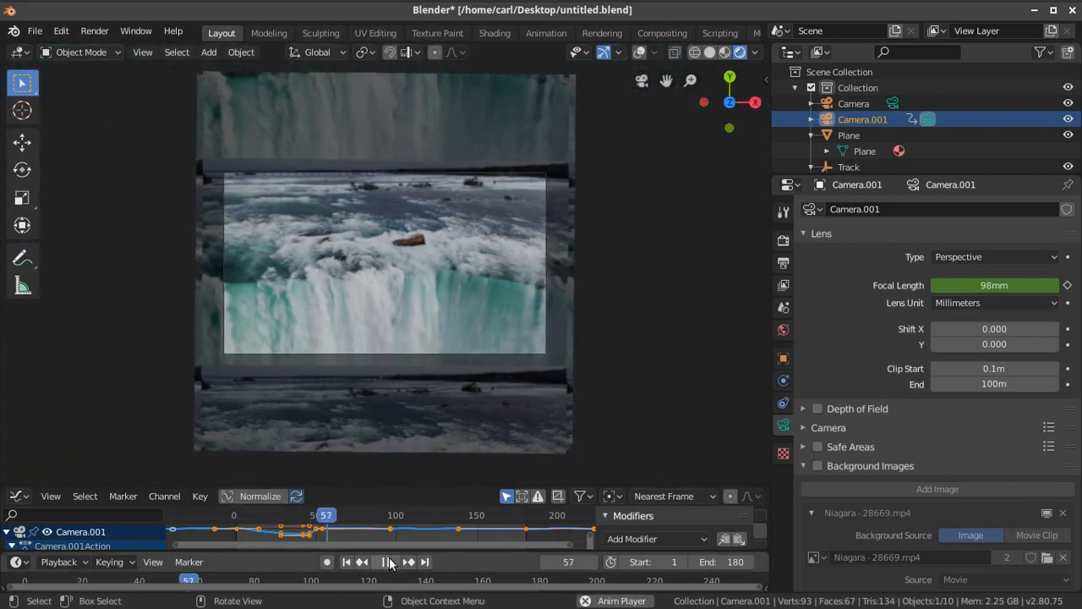
click(387, 562)
click(347, 562)
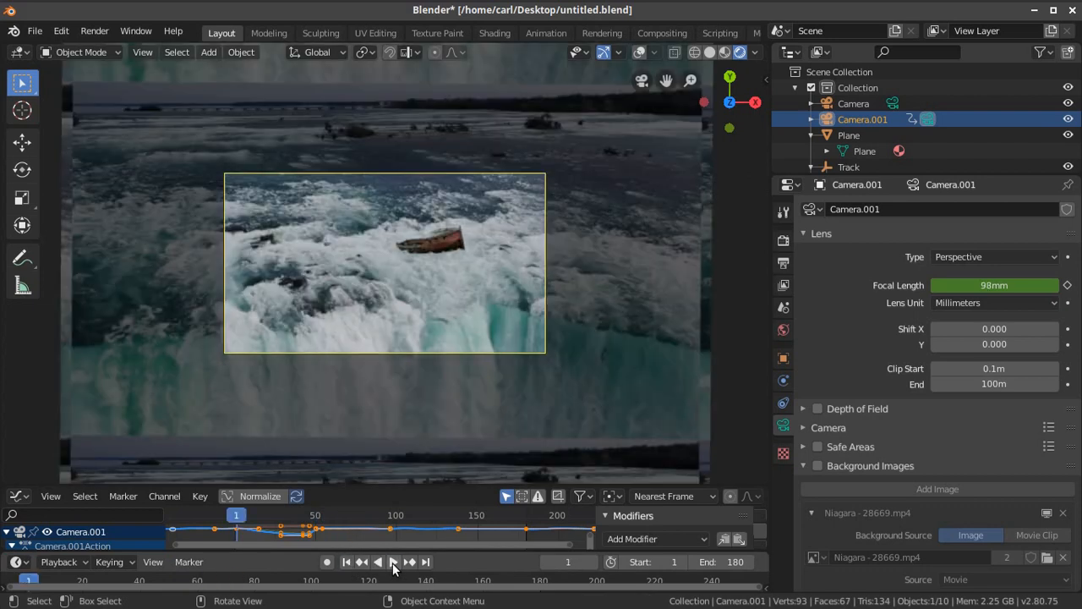
click(392, 562)
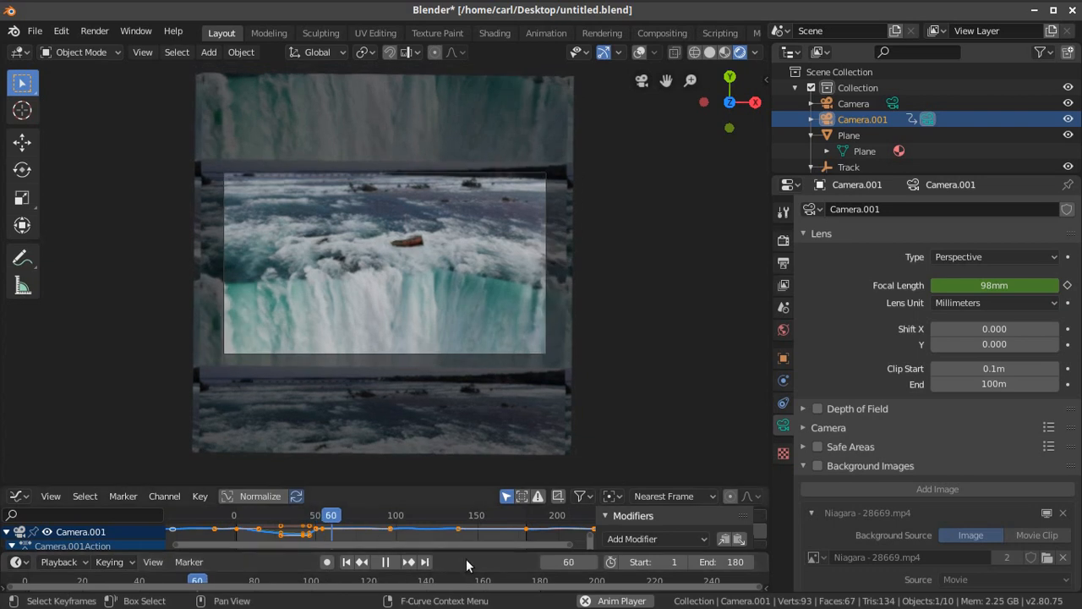
click(391, 561)
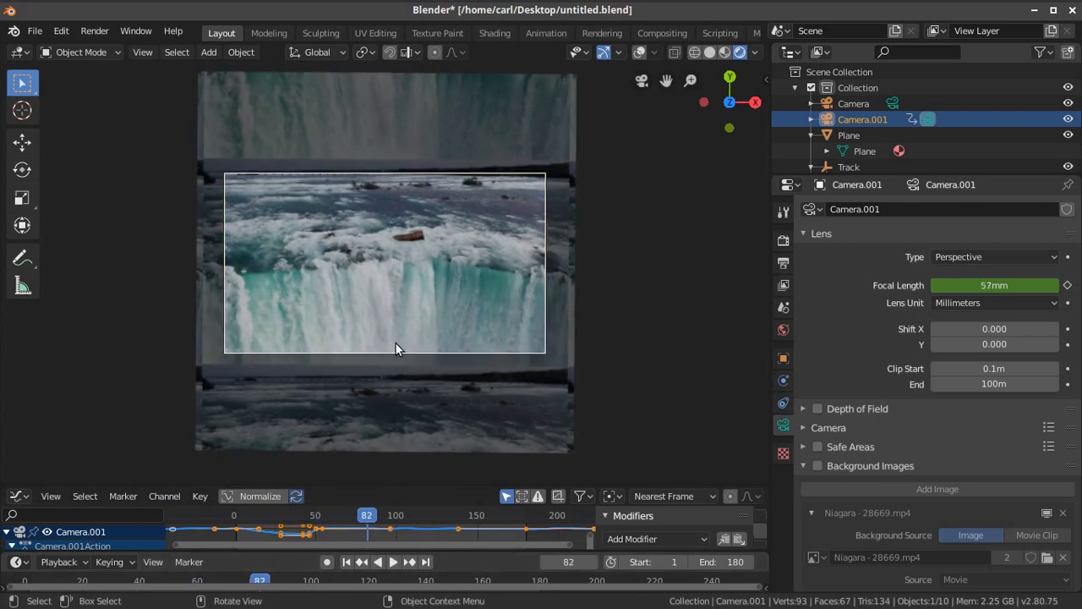
scroll(396, 330, up, 3)
scroll(402, 330, down, 1)
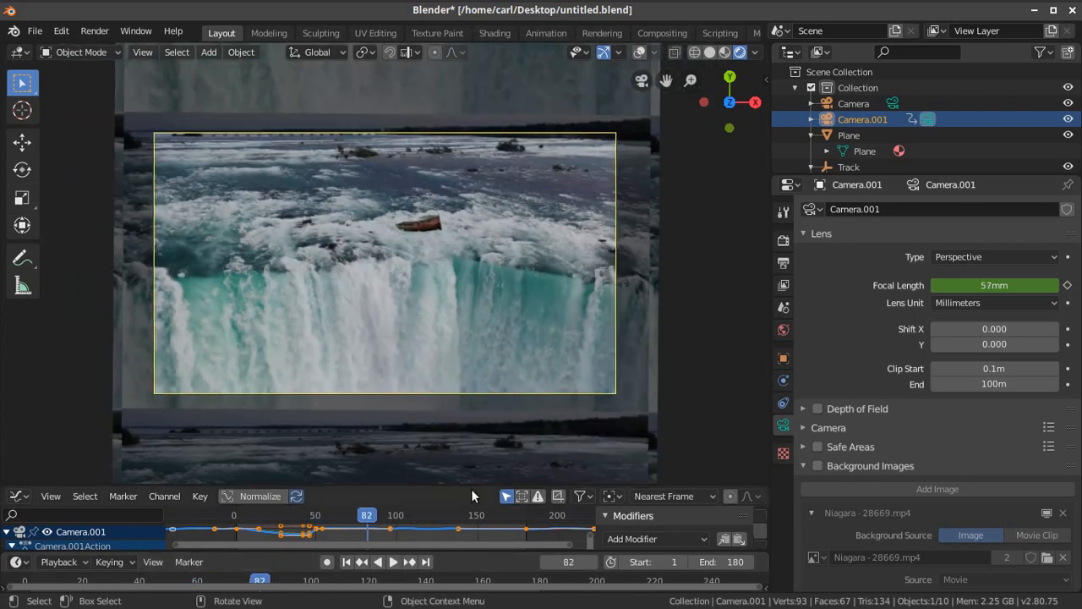
click(346, 561)
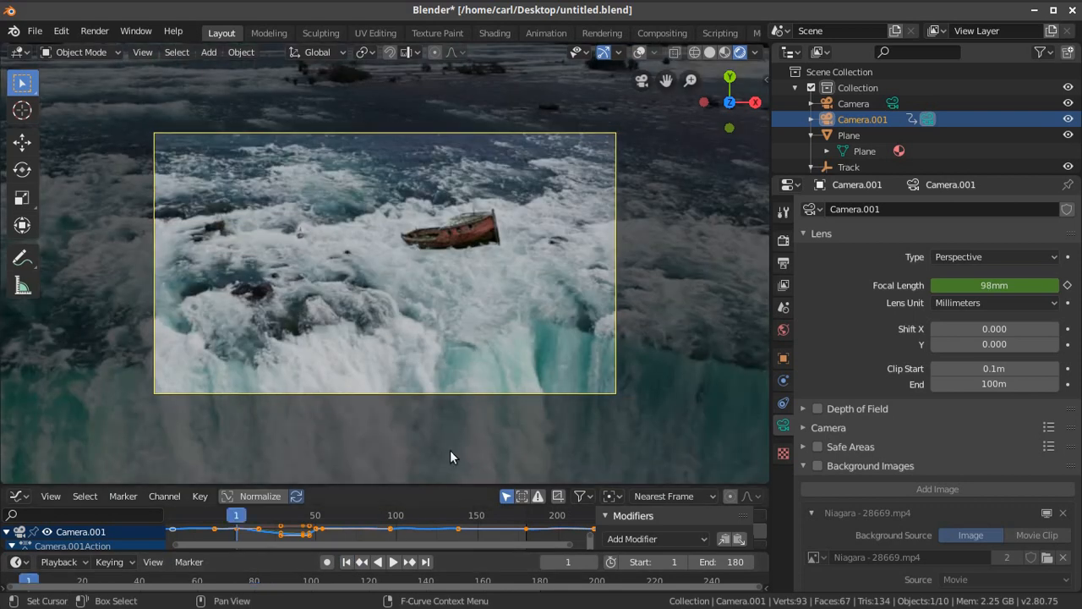
- Make a viewport render image of frame 1, inspect it up close and close the render window
scroll(478, 327, down, 2)
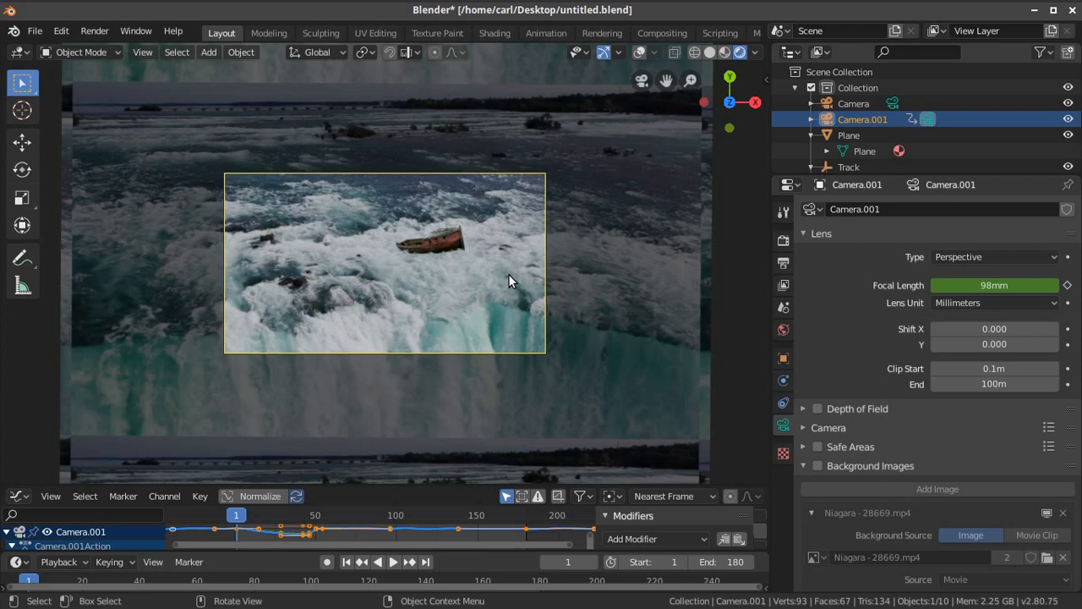
scroll(506, 264, up, 3)
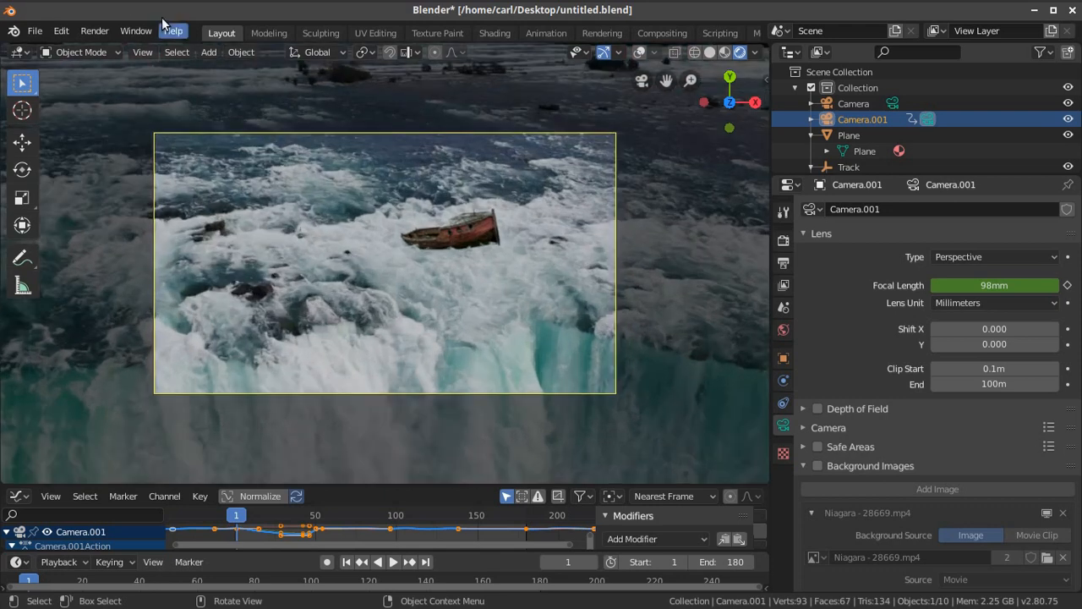
click(147, 53)
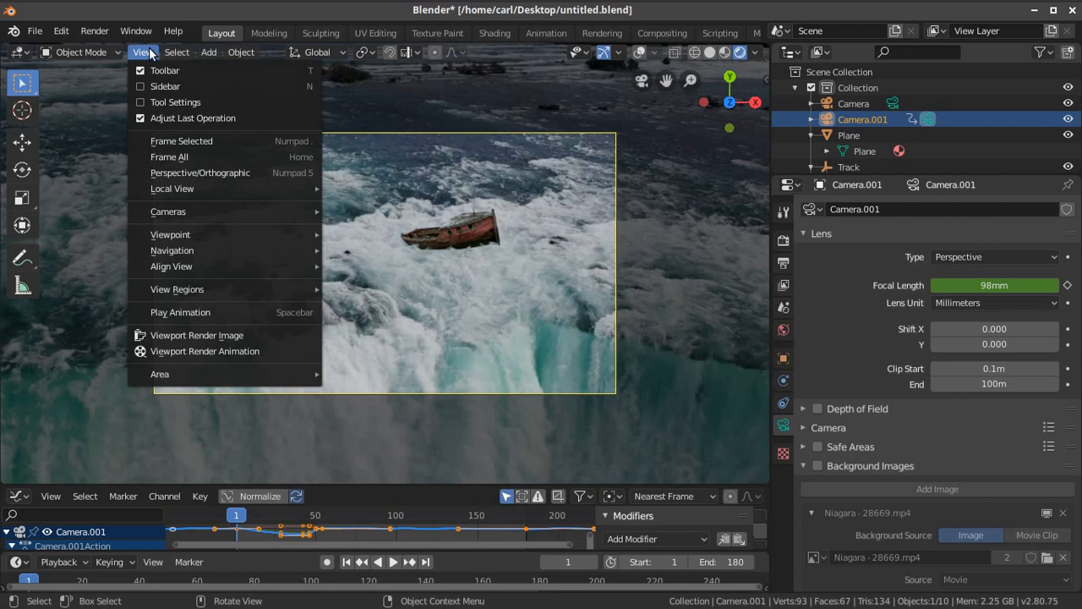
click(204, 338)
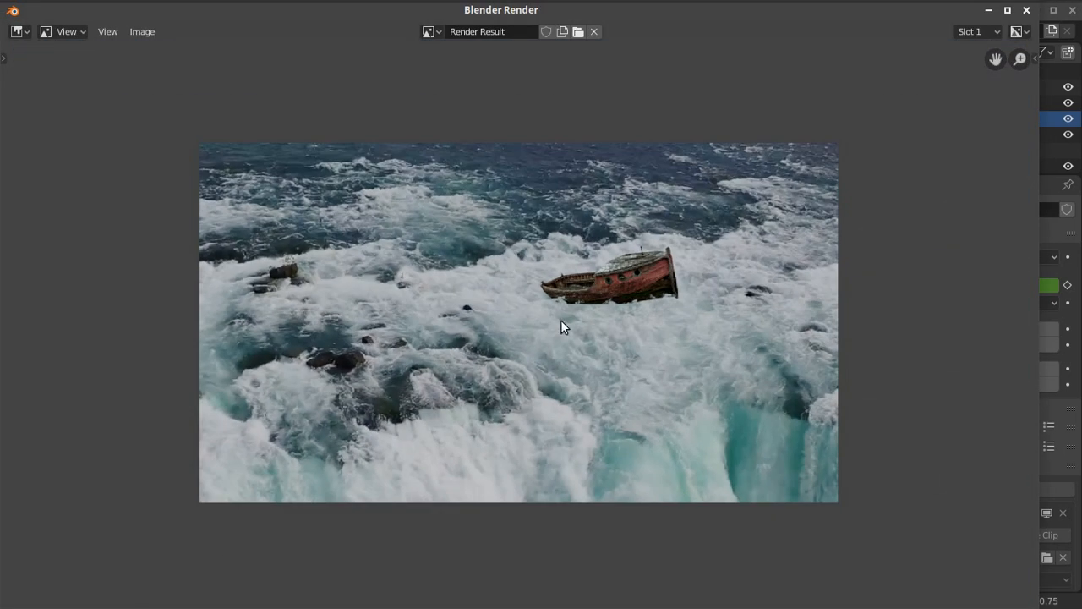
scroll(557, 305, up, 1)
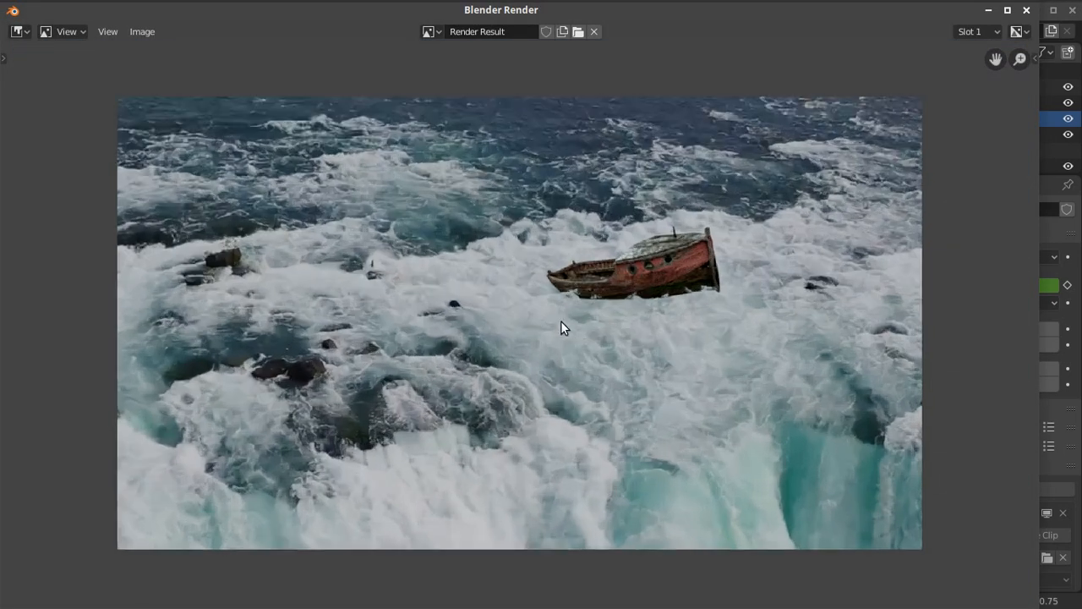
click(1026, 10)
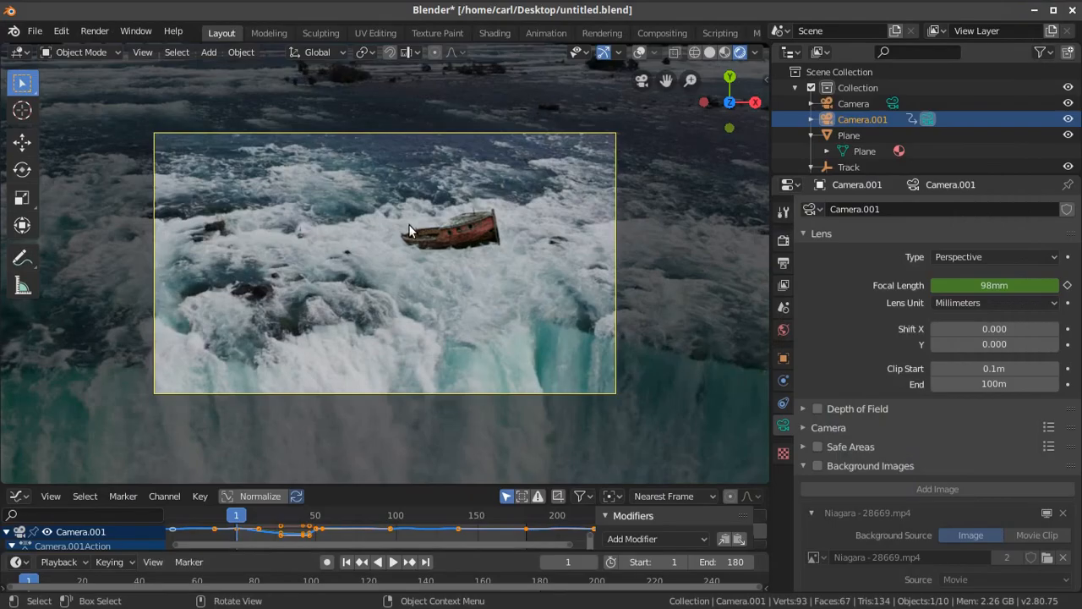
- Render frame 1 as a full still image, inspect the result and close the render window
click(99, 34)
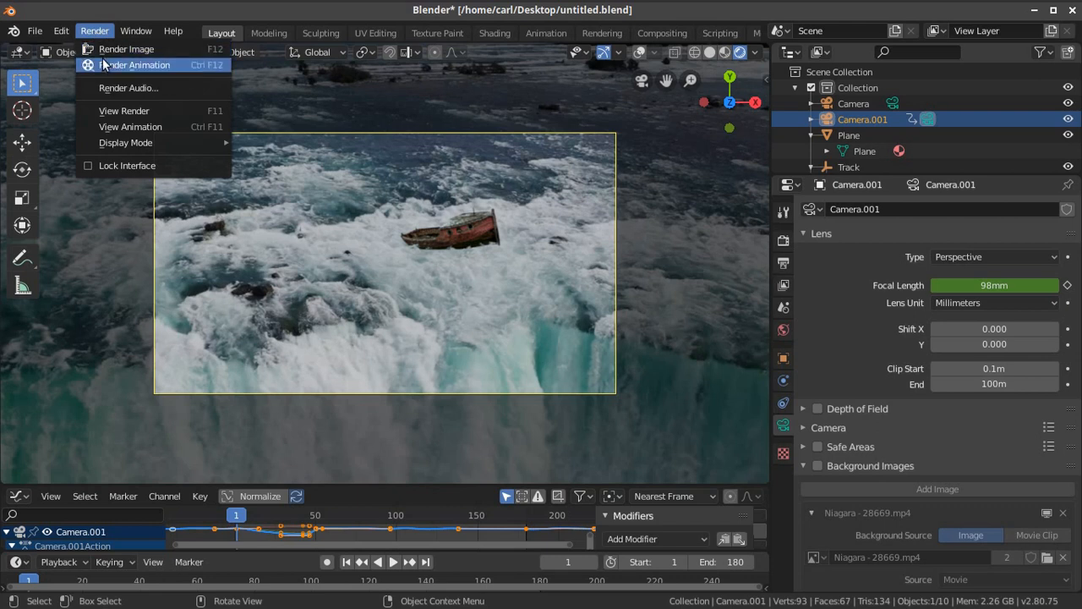
click(101, 49)
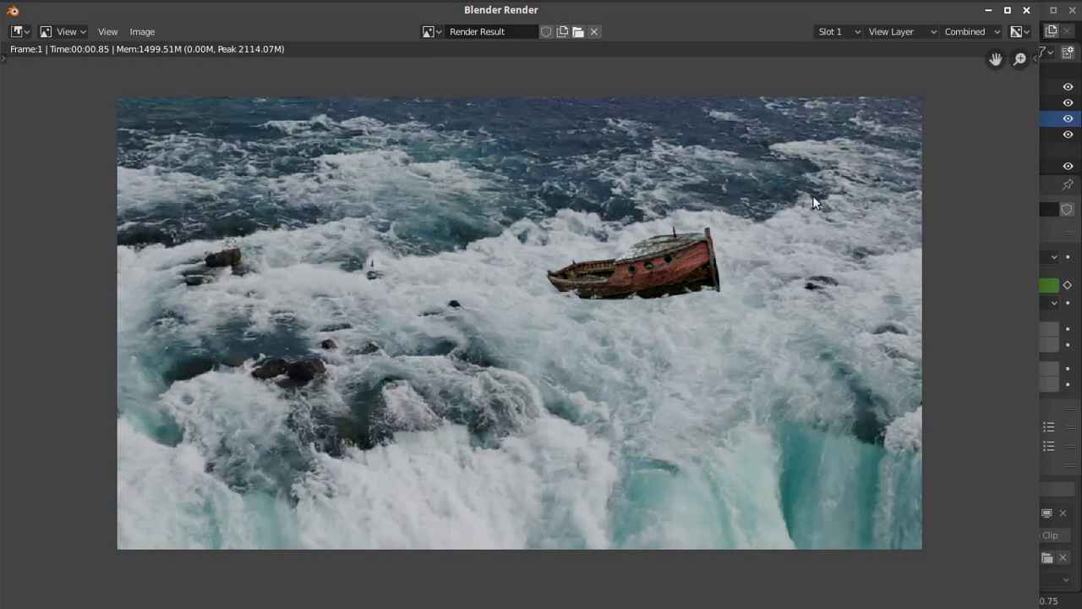
click(1026, 10)
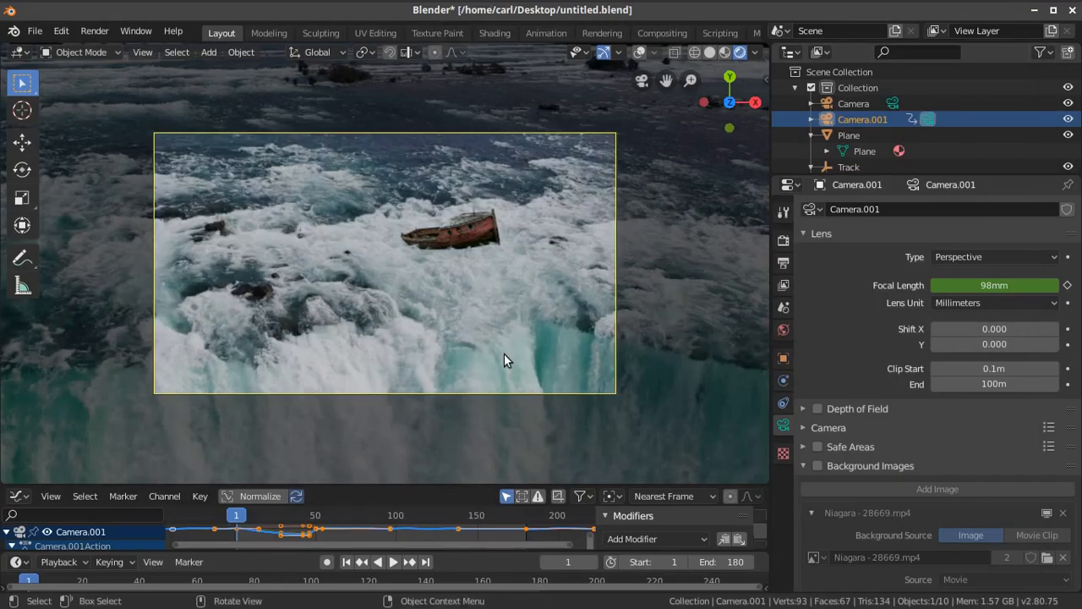